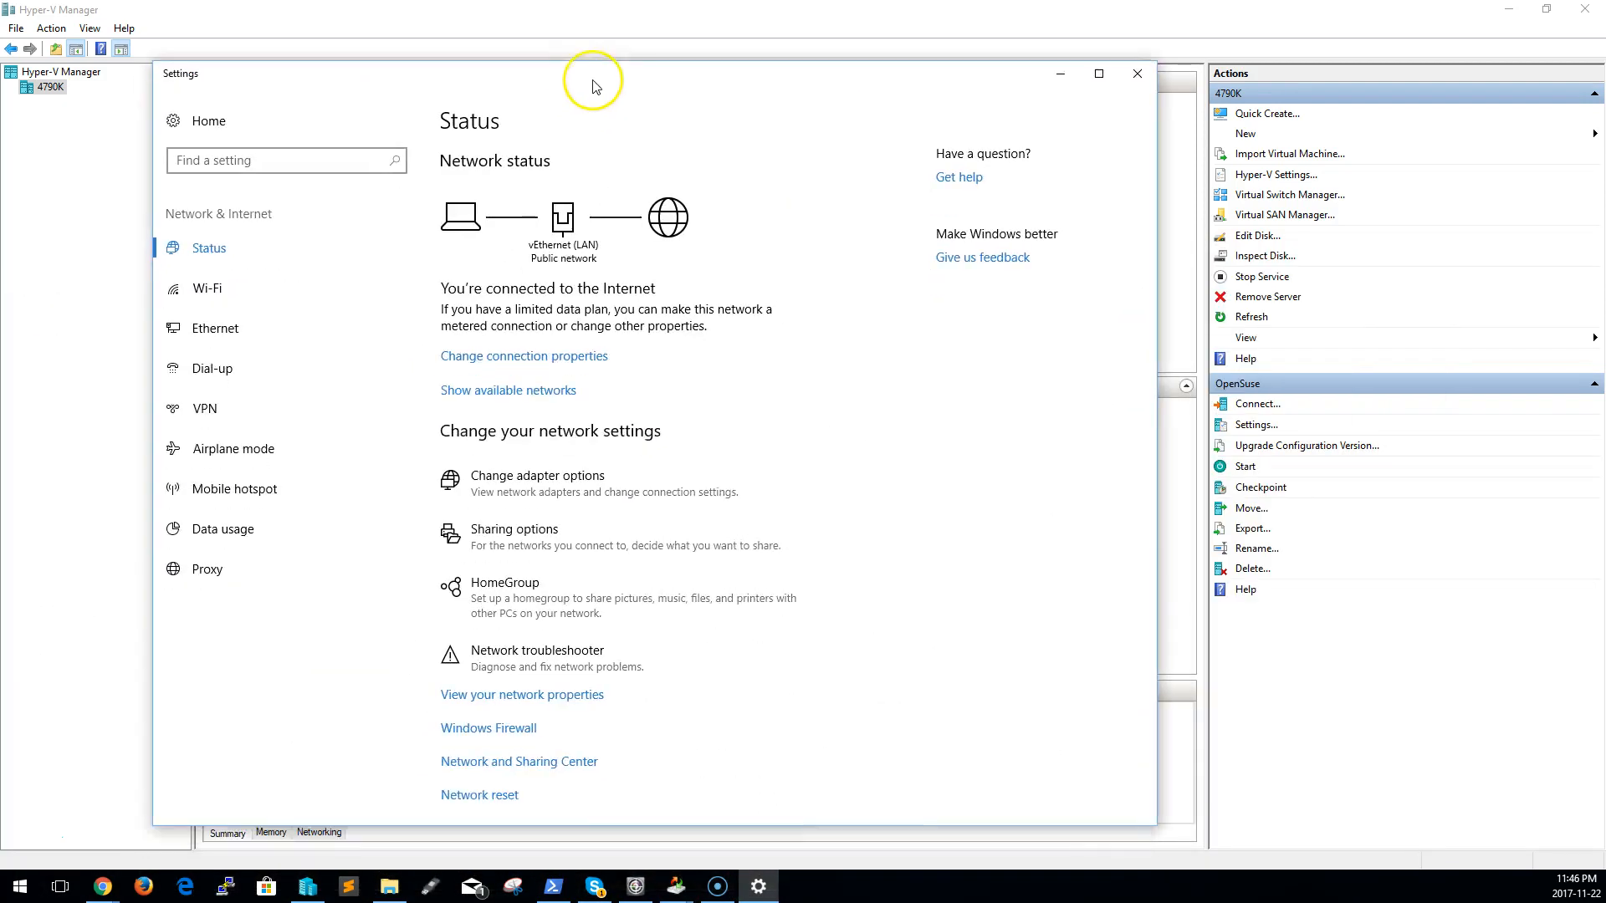
View the properties of the host's Ethernet connection in the network settings, then return to the Ethernet page
left_click(222, 321)
left_click(502, 207)
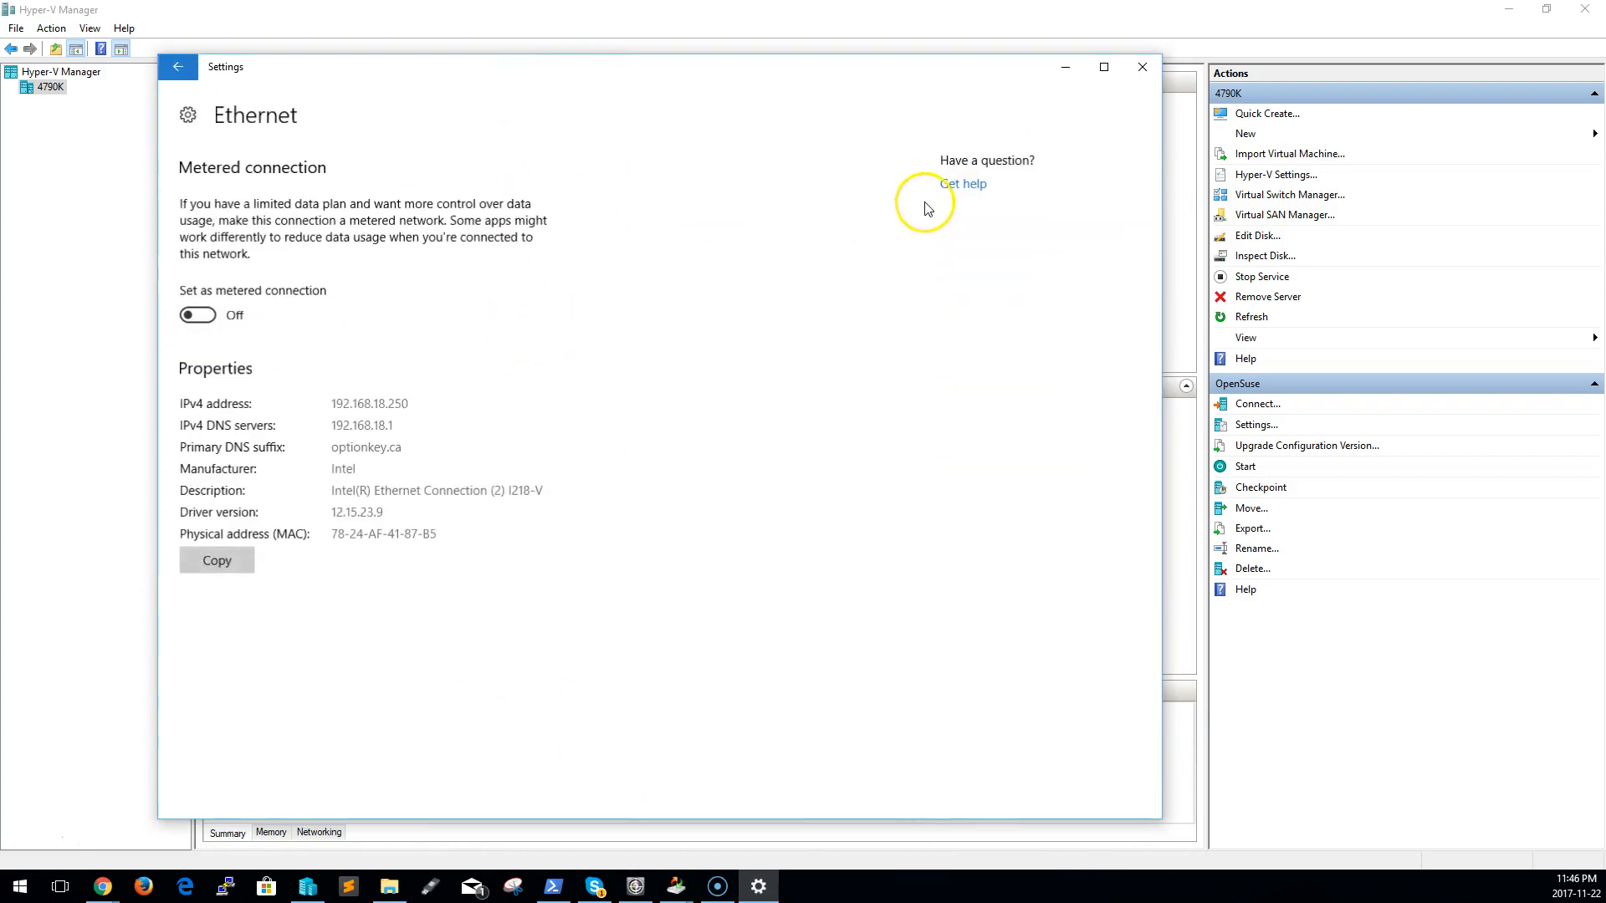
left_click(179, 67)
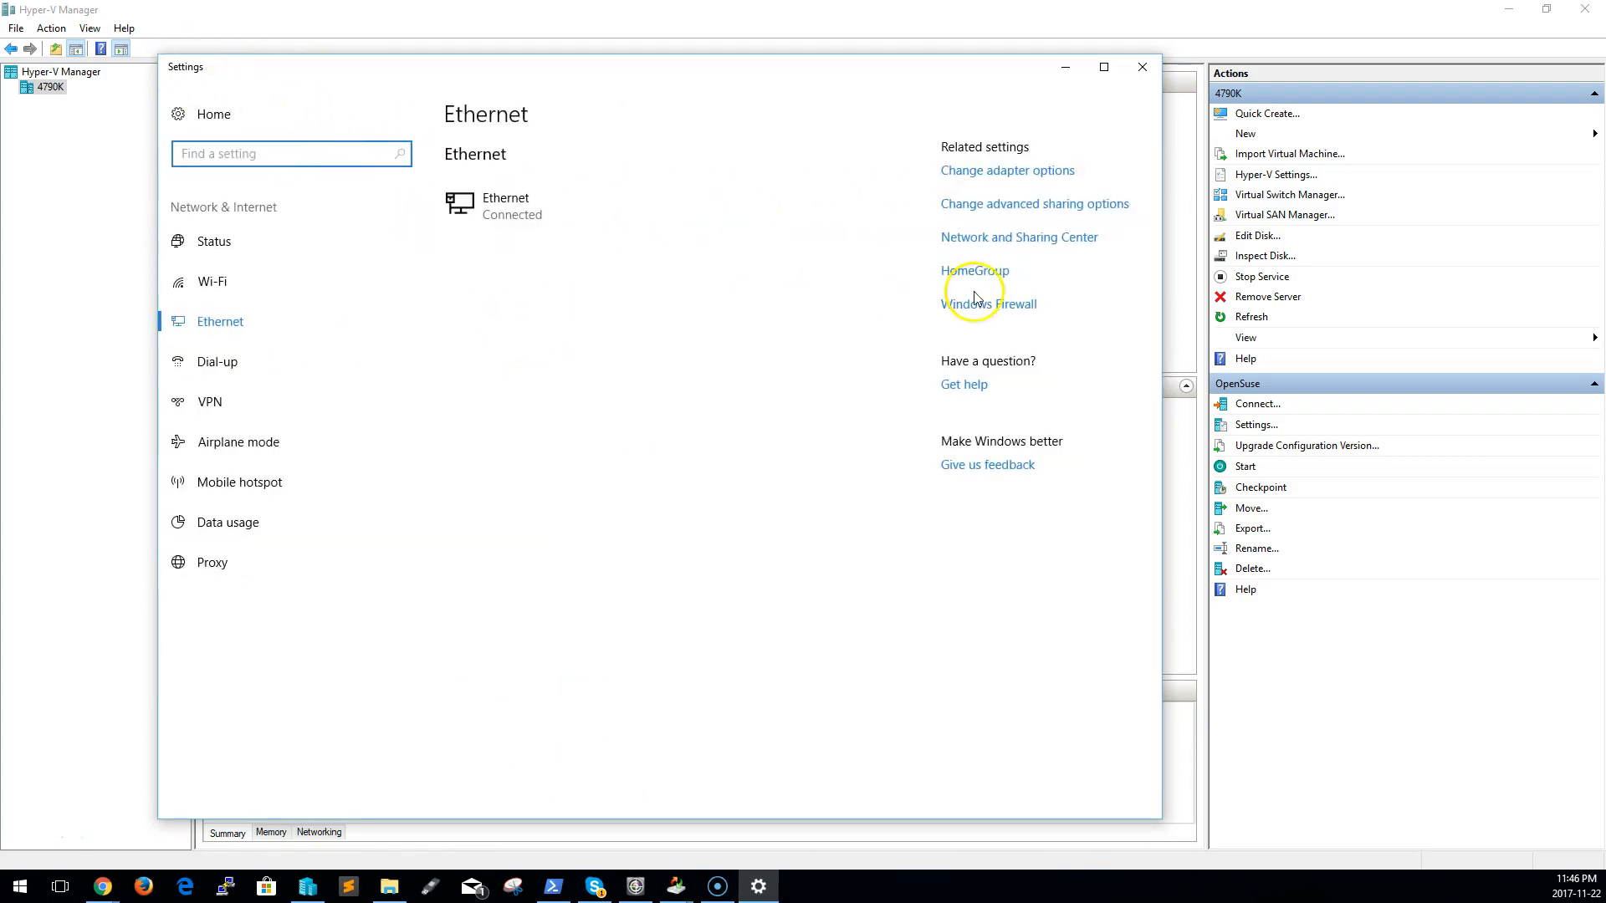
Examine the host's network adapters in Network Connections, then close that window and the Settings window
left_click(1021, 173)
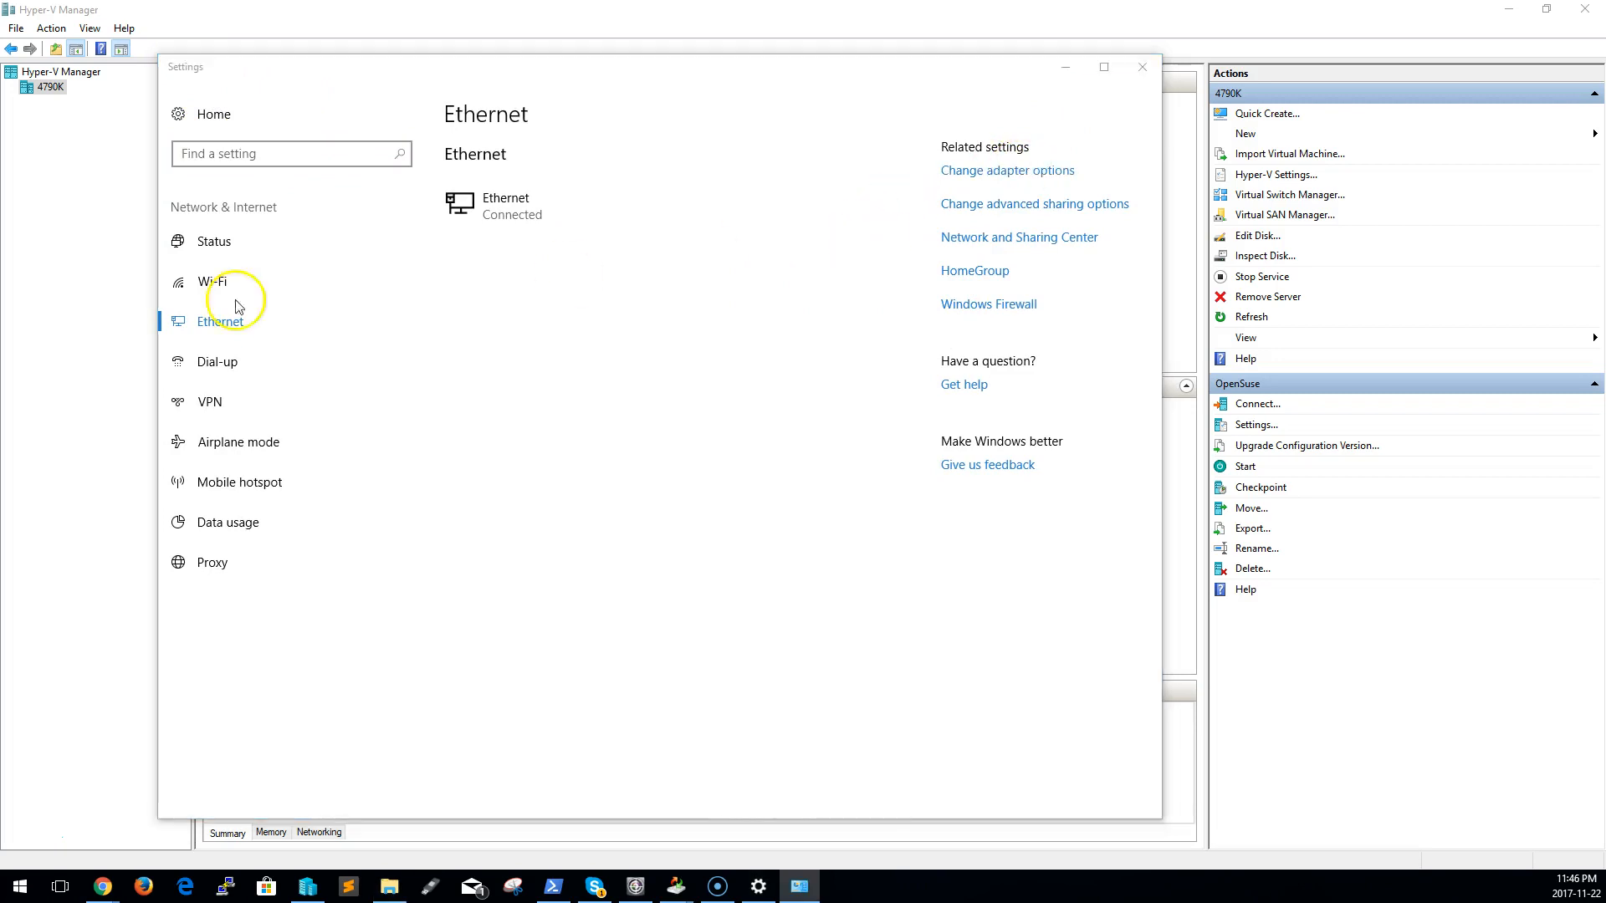
left_click_drag(961, 287, 757, 220)
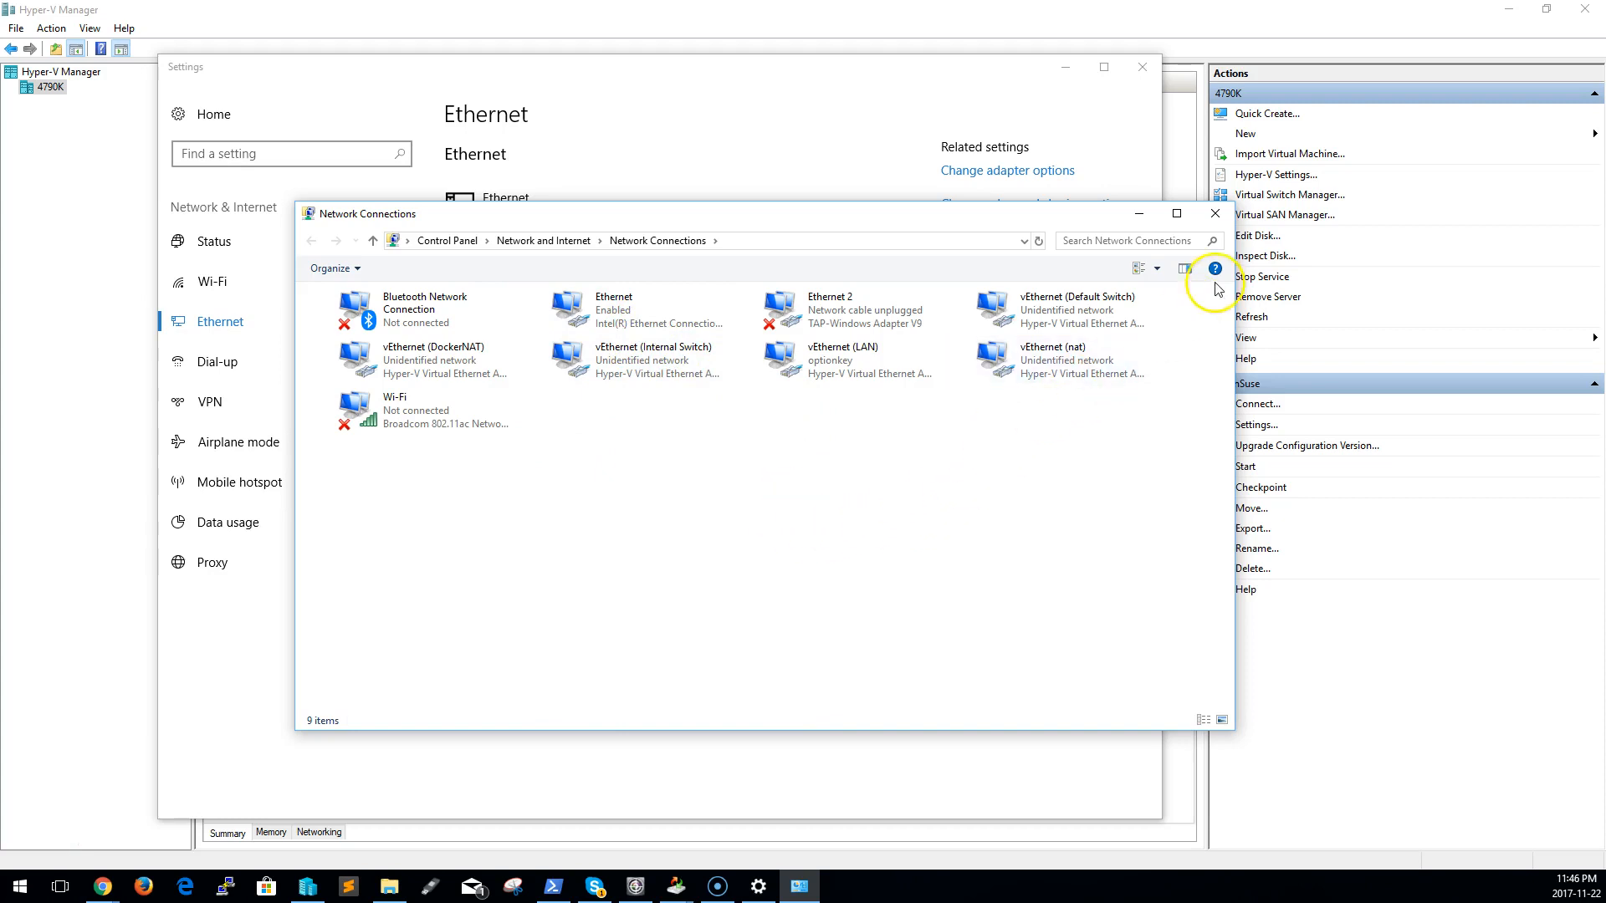
left_click(1217, 214)
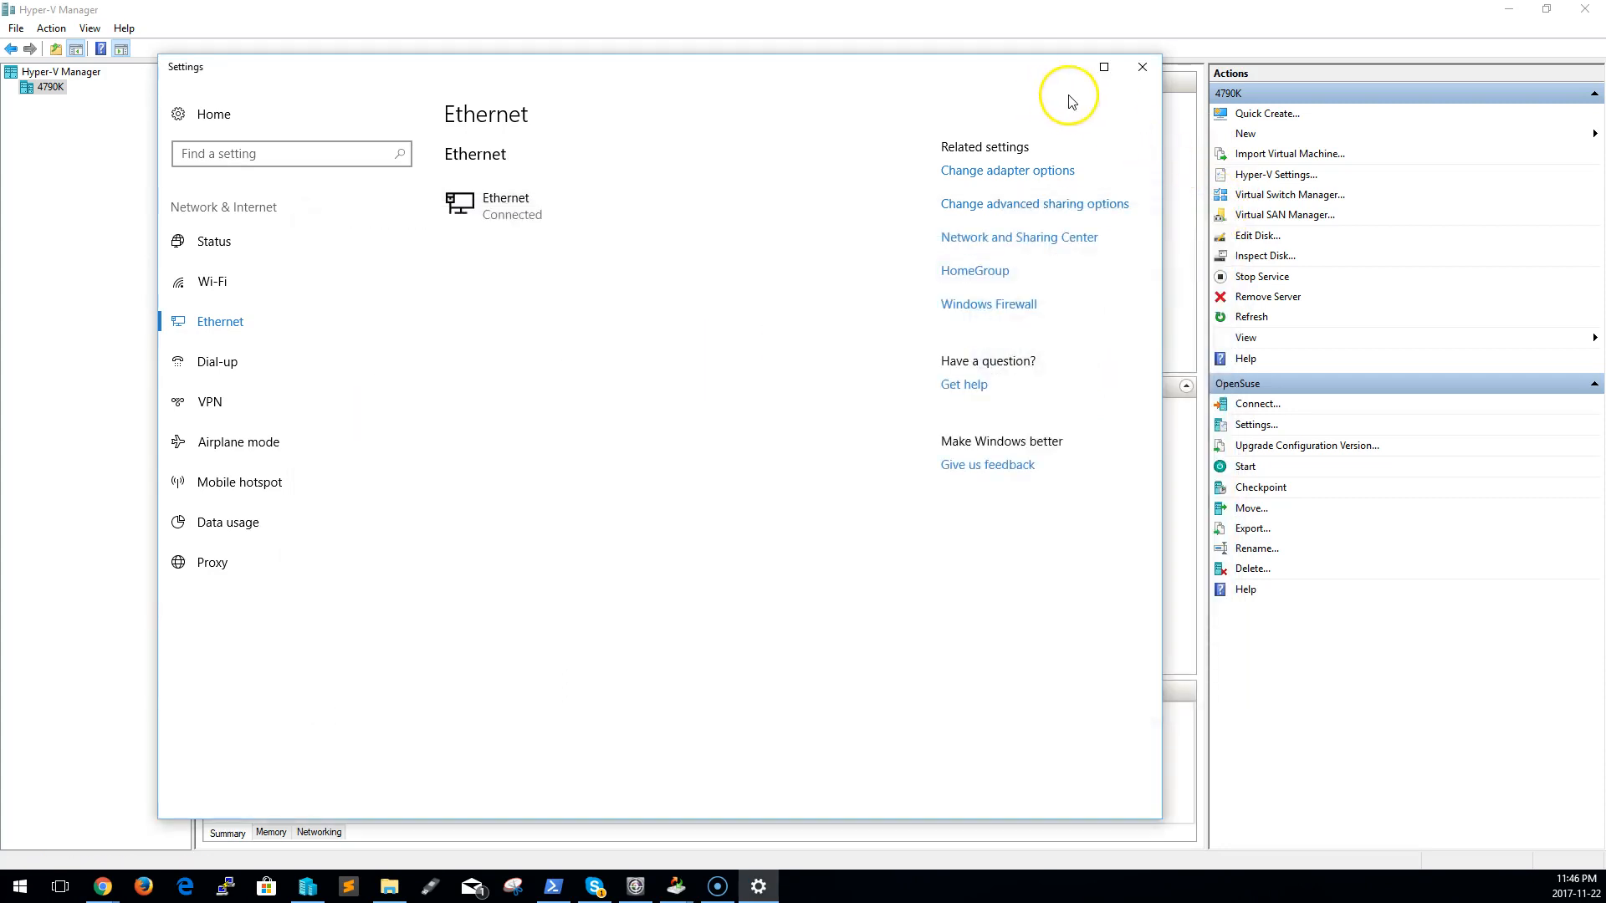
left_click(1143, 69)
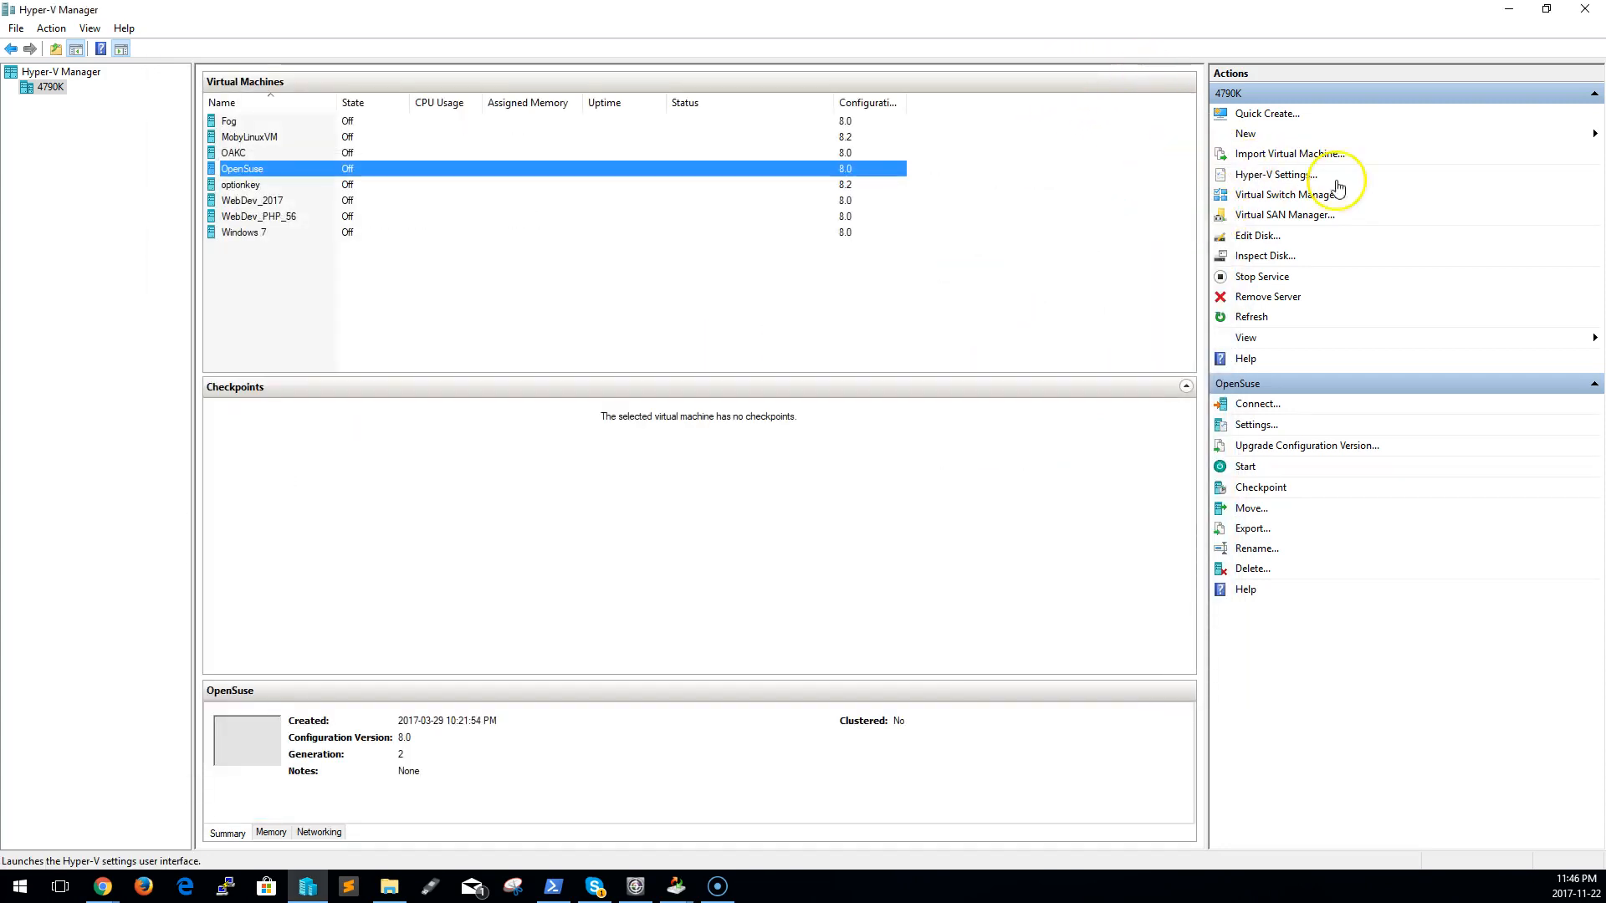
Review the properties and notes of the Private Switch and Internal Switch in Virtual Switch Manager, then close it
left_click(1264, 196)
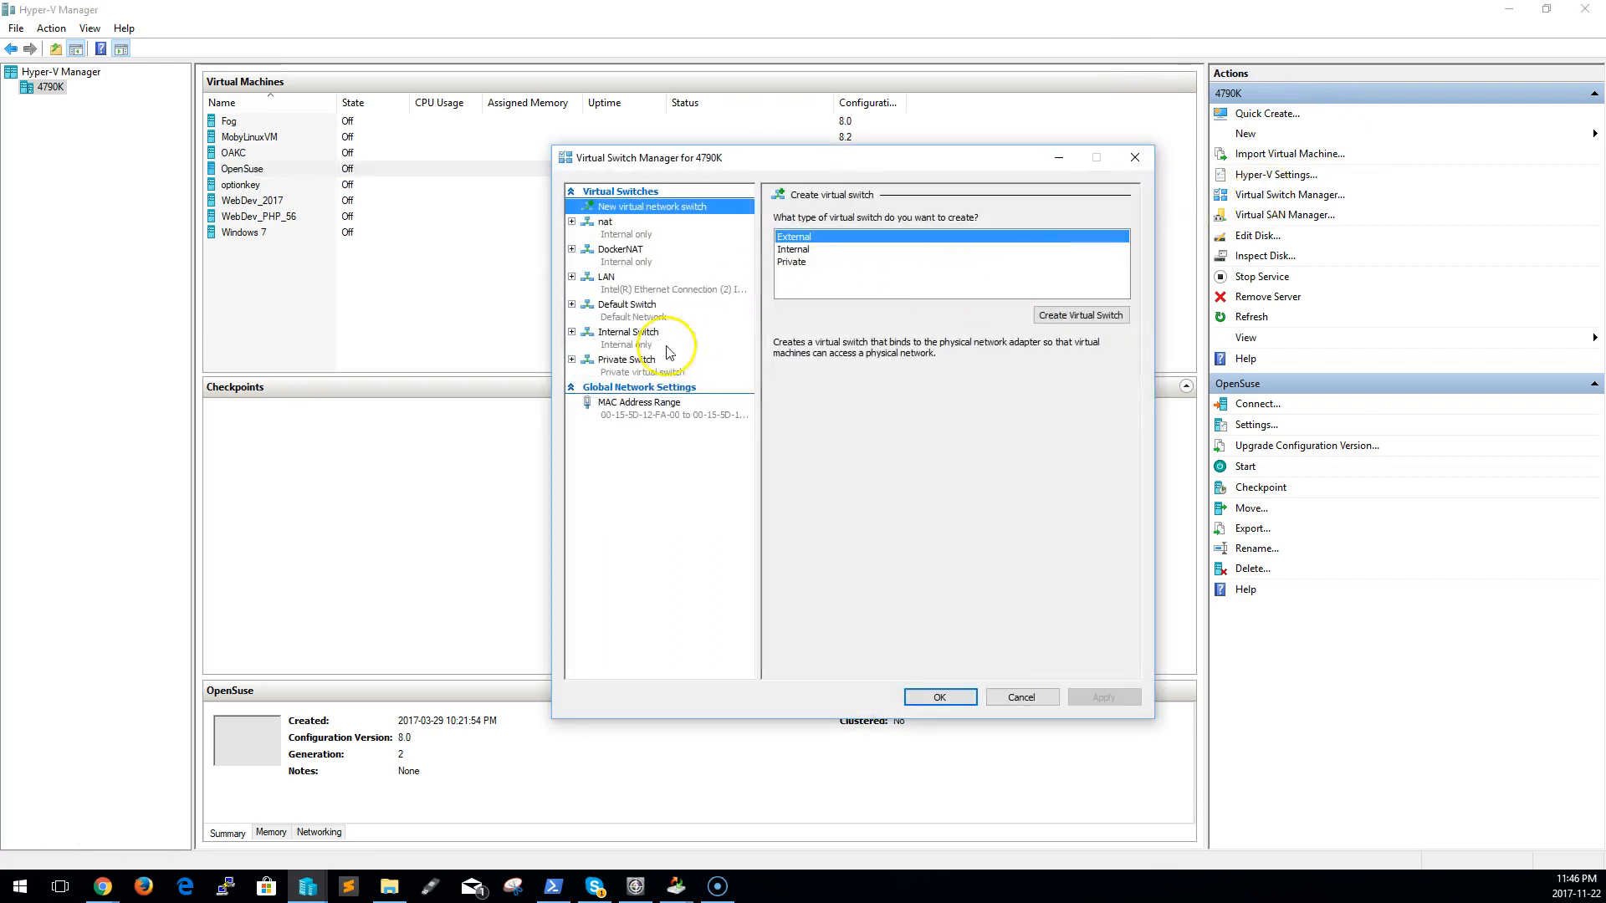
left_click(629, 373)
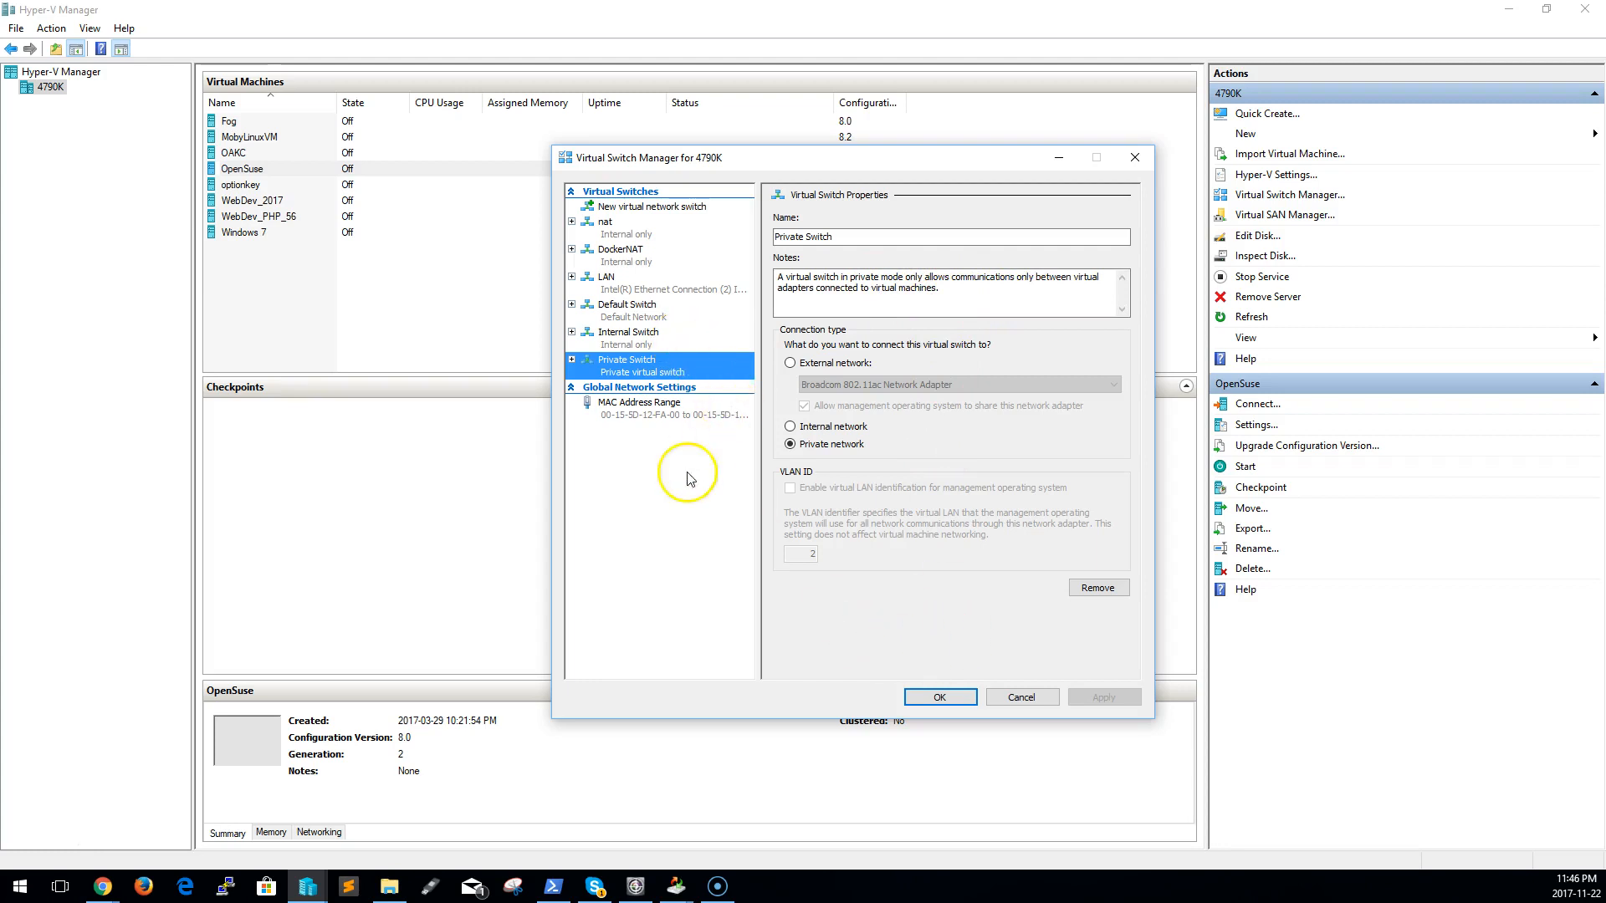
left_click(634, 337)
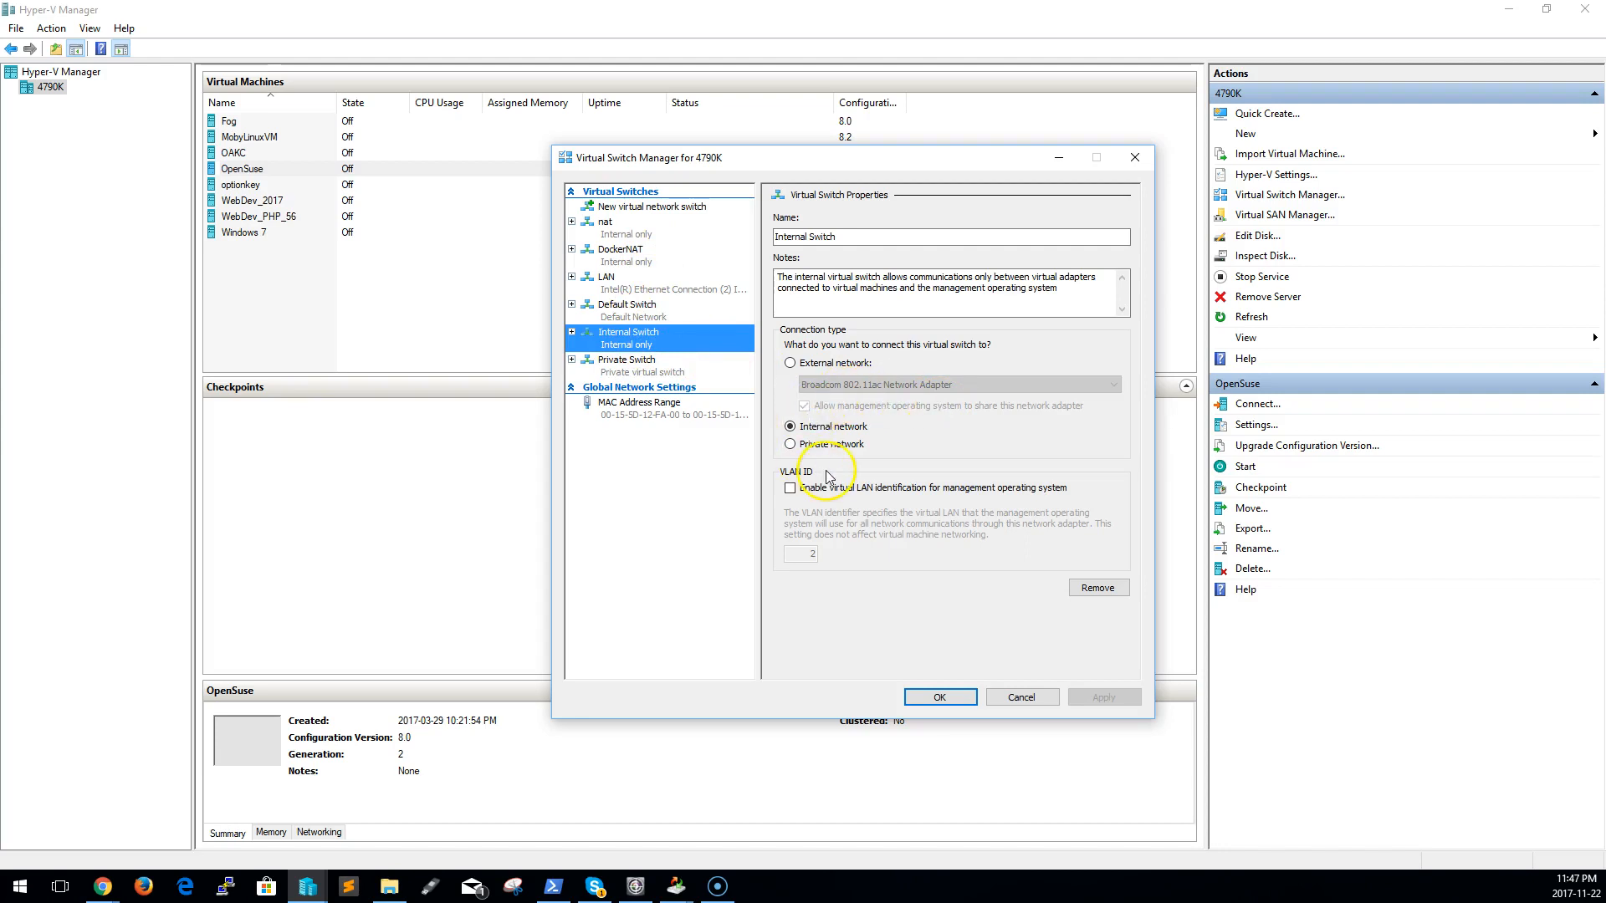
left_click_drag(1079, 287, 753, 269)
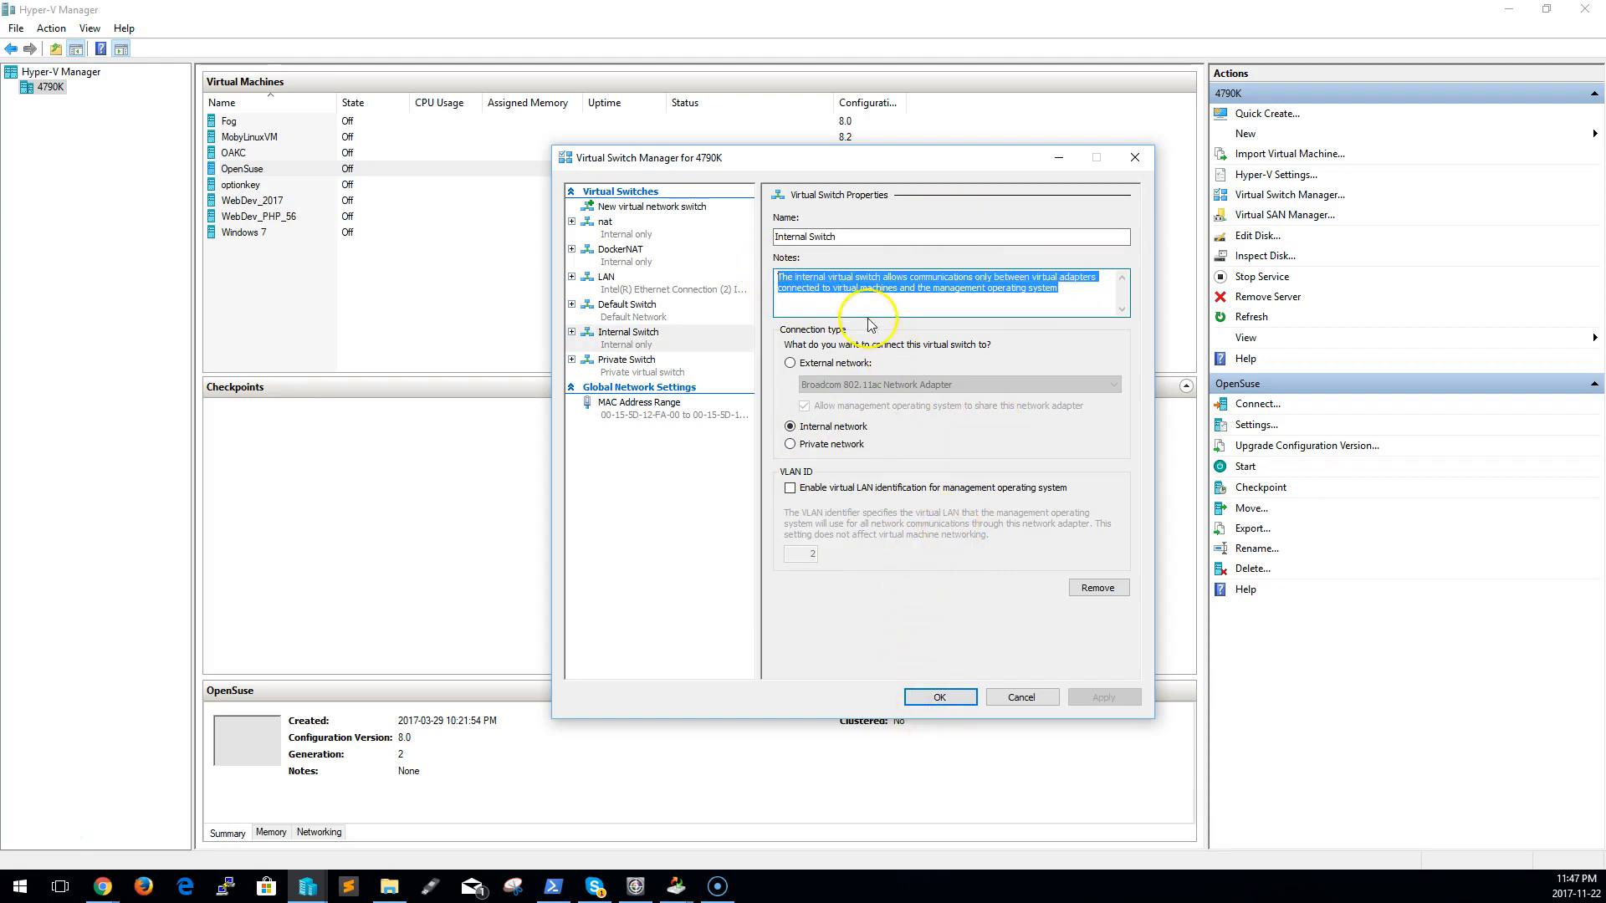
left_click(938, 698)
Check the virtual switch choices for the Windows 7 machine's network adapter, keep LAN selected, and cancel the settings
left_click(327, 232)
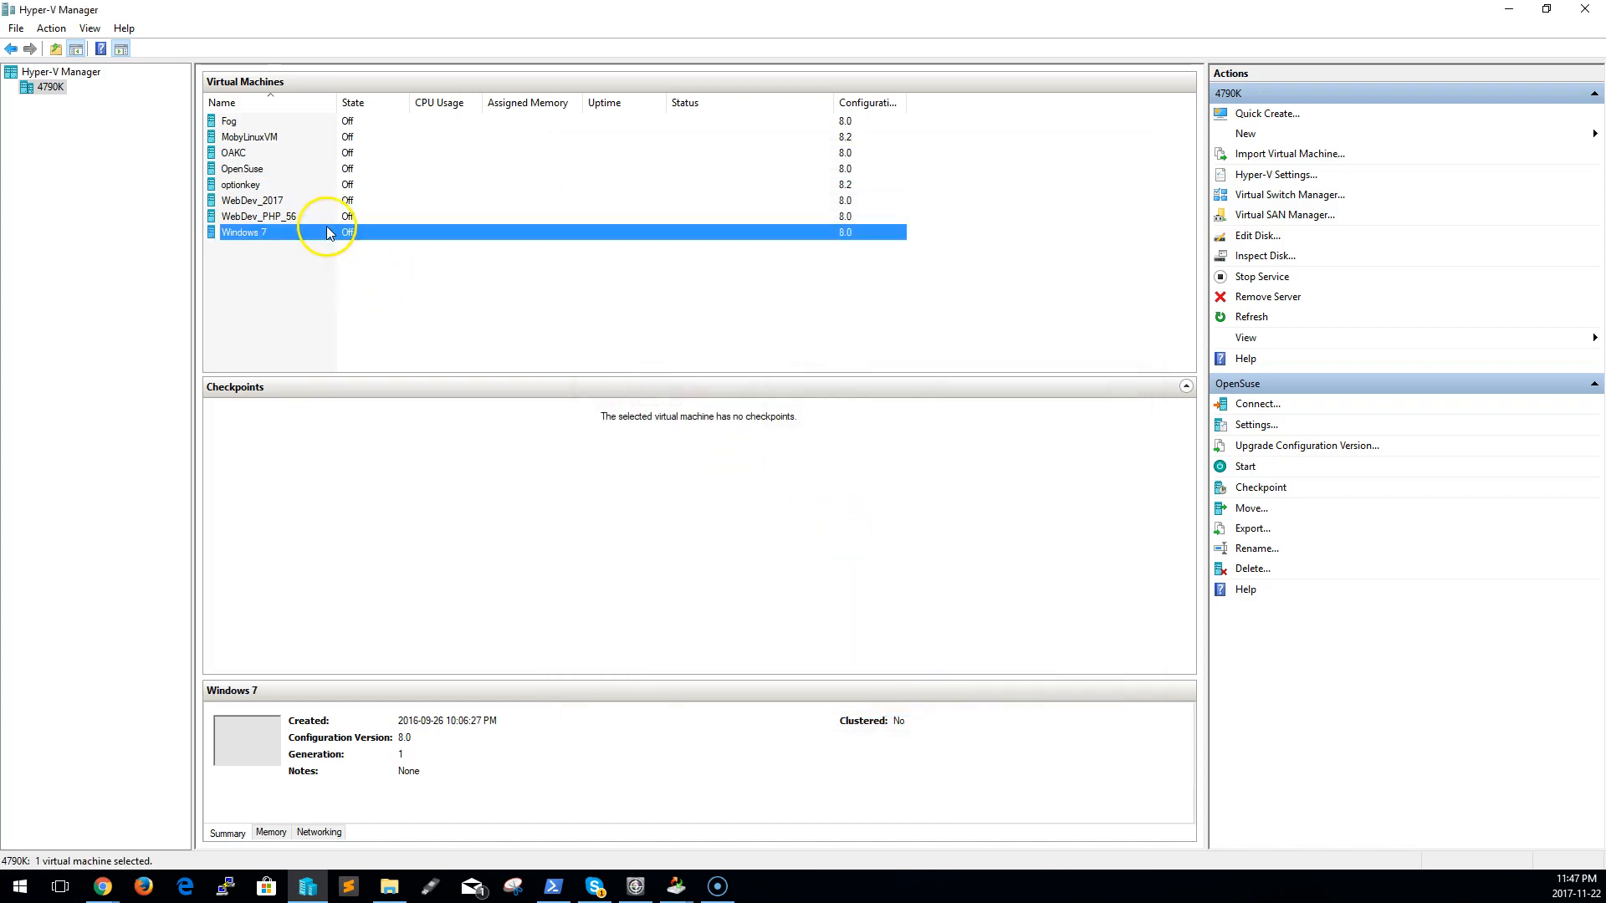
right_click(327, 233)
left_click(374, 260)
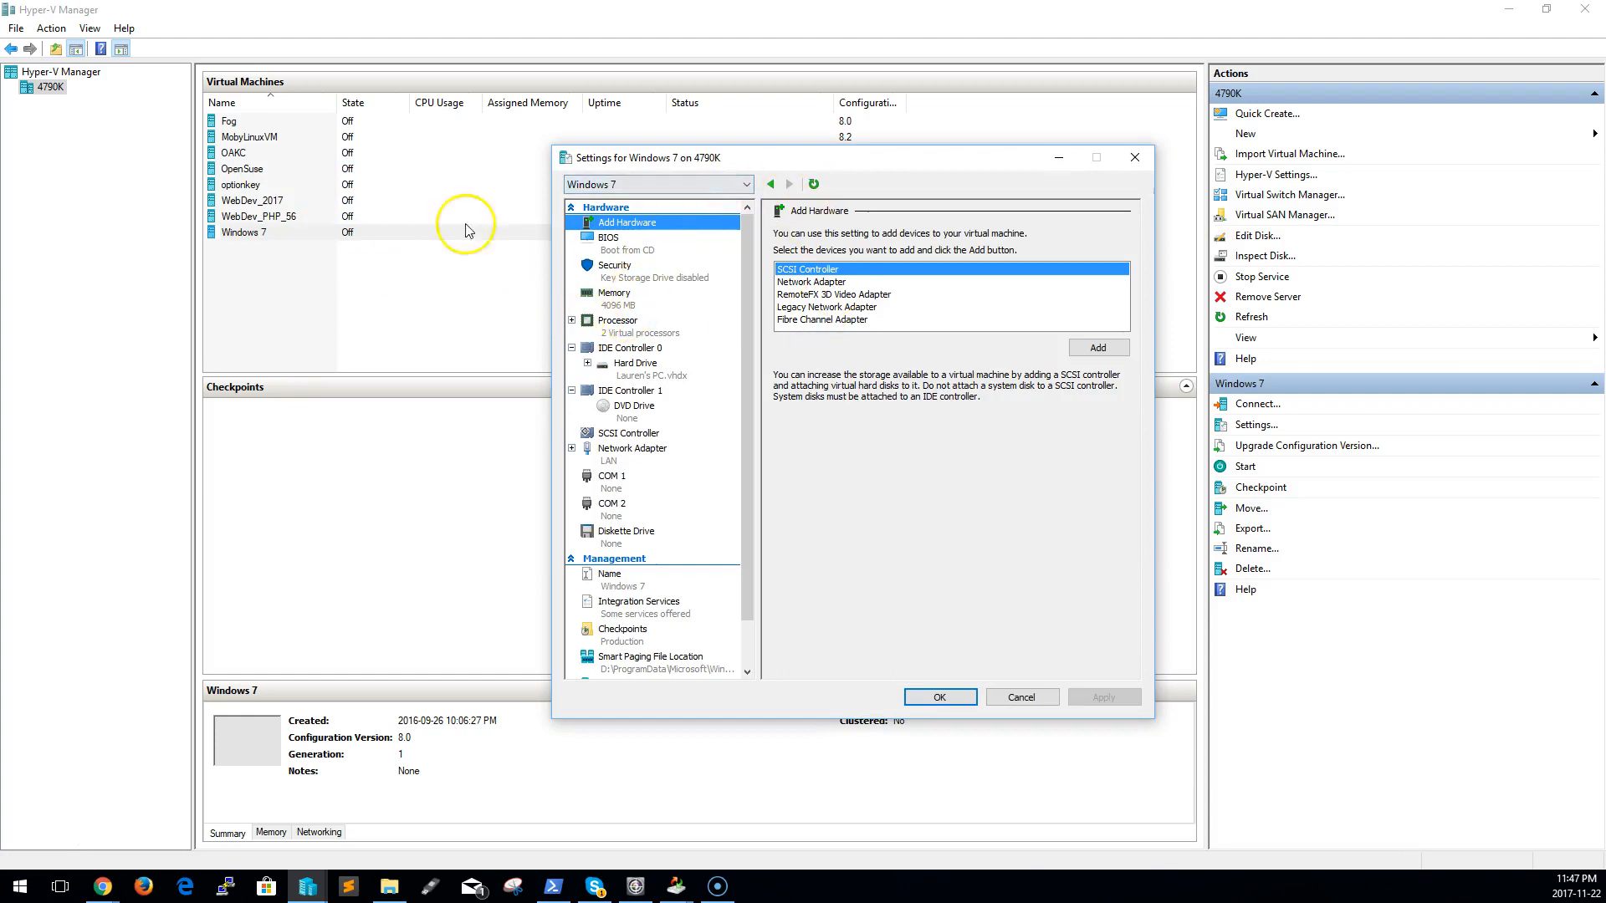
left_click(625, 450)
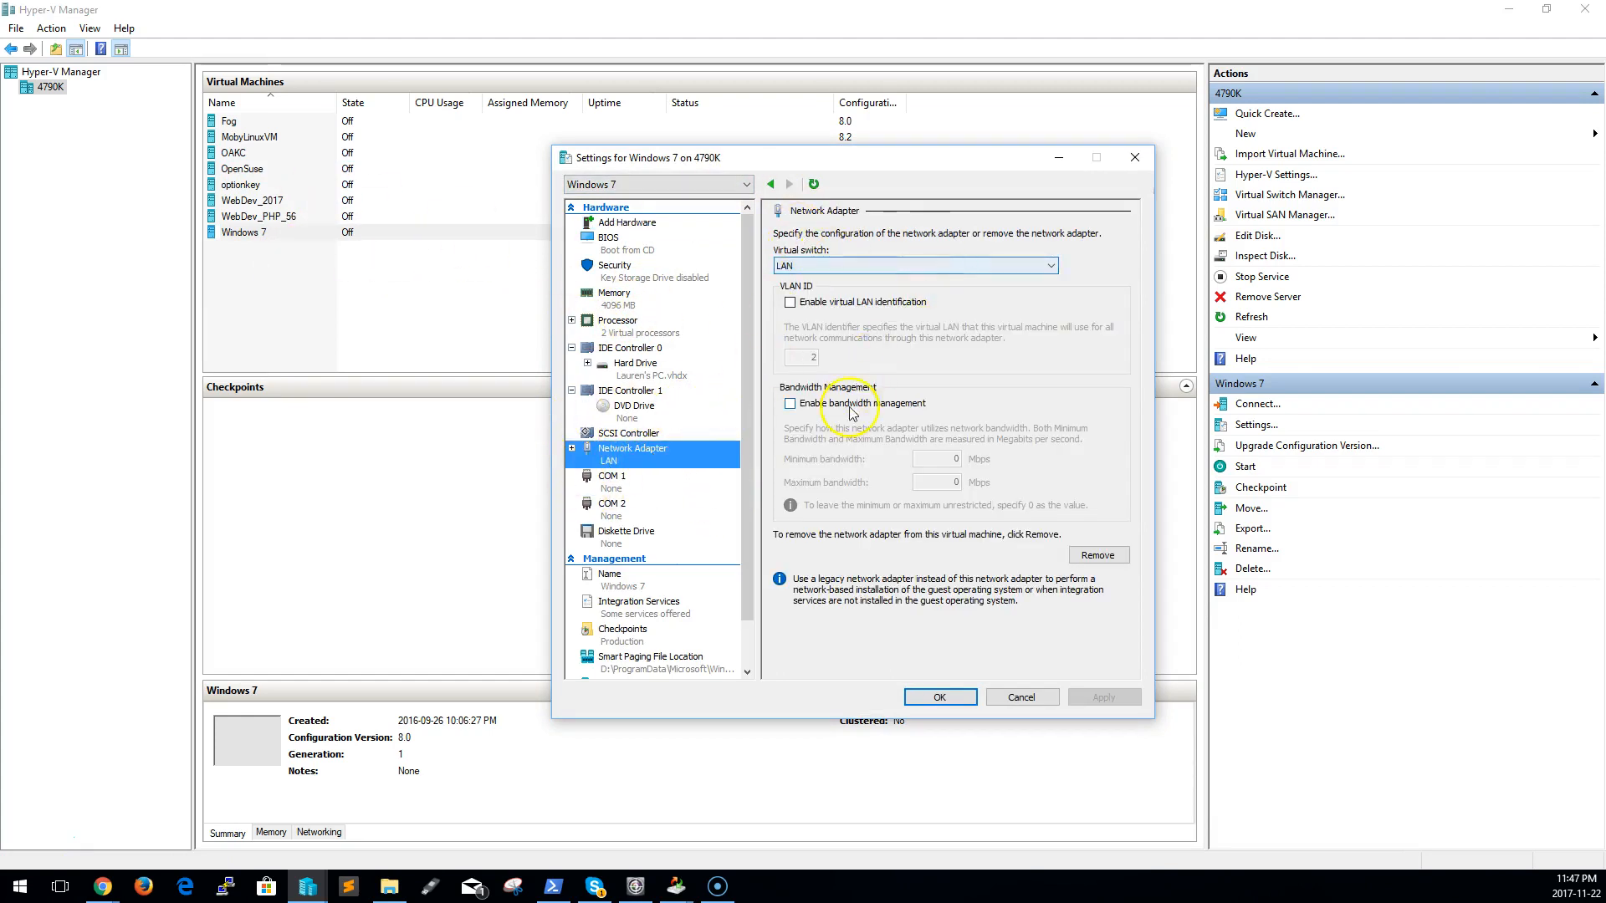
left_click(870, 265)
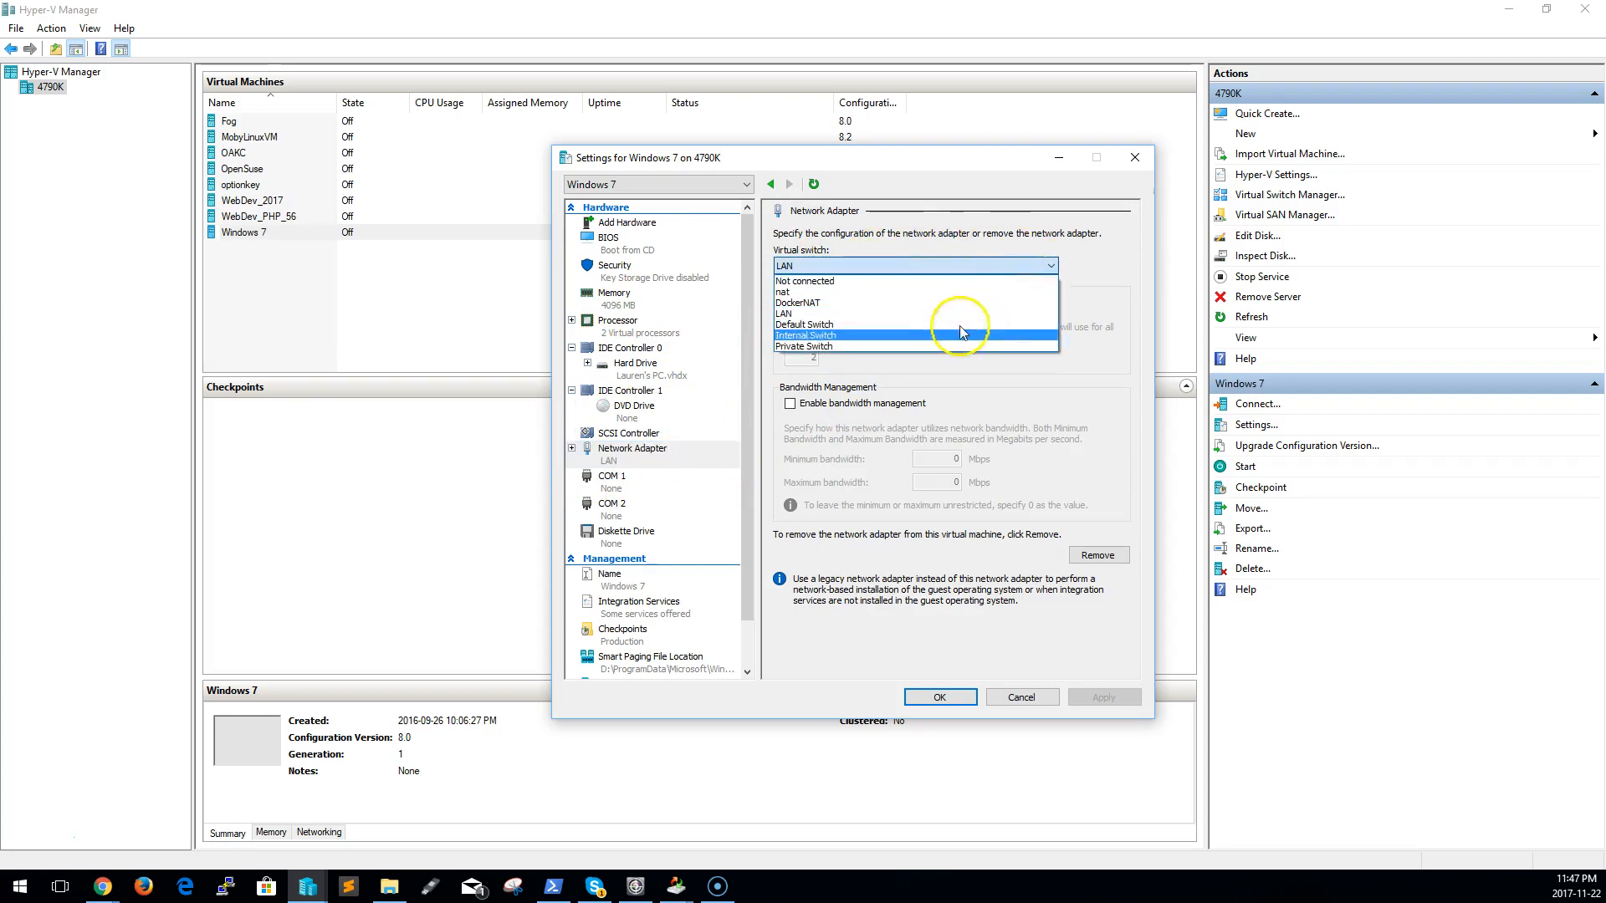
left_click(870, 319)
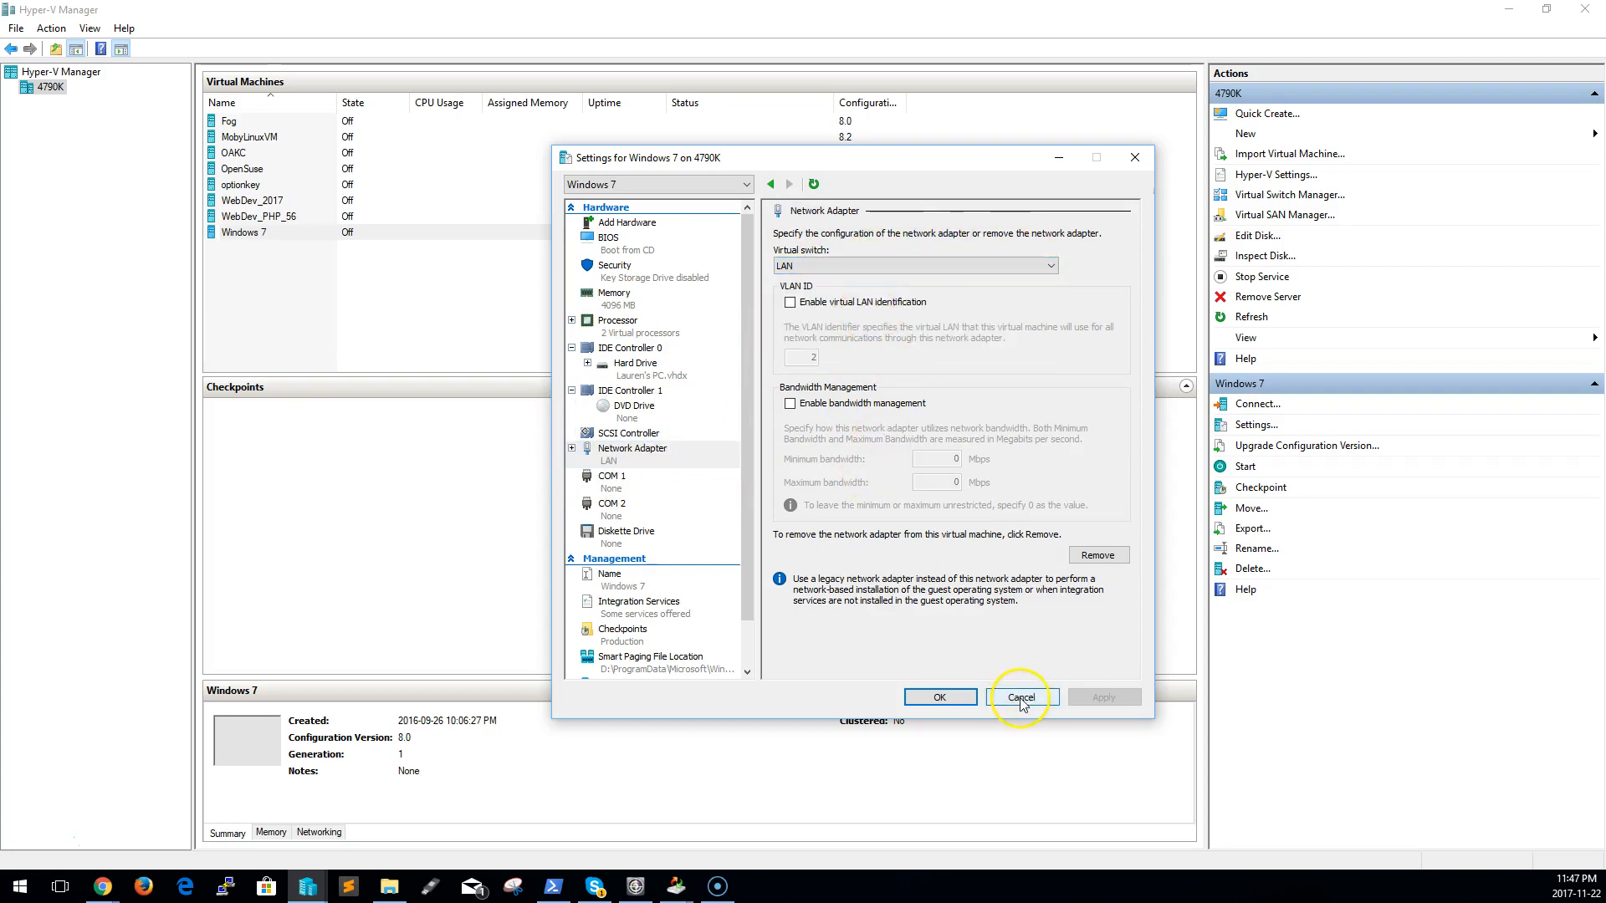
left_click(1009, 698)
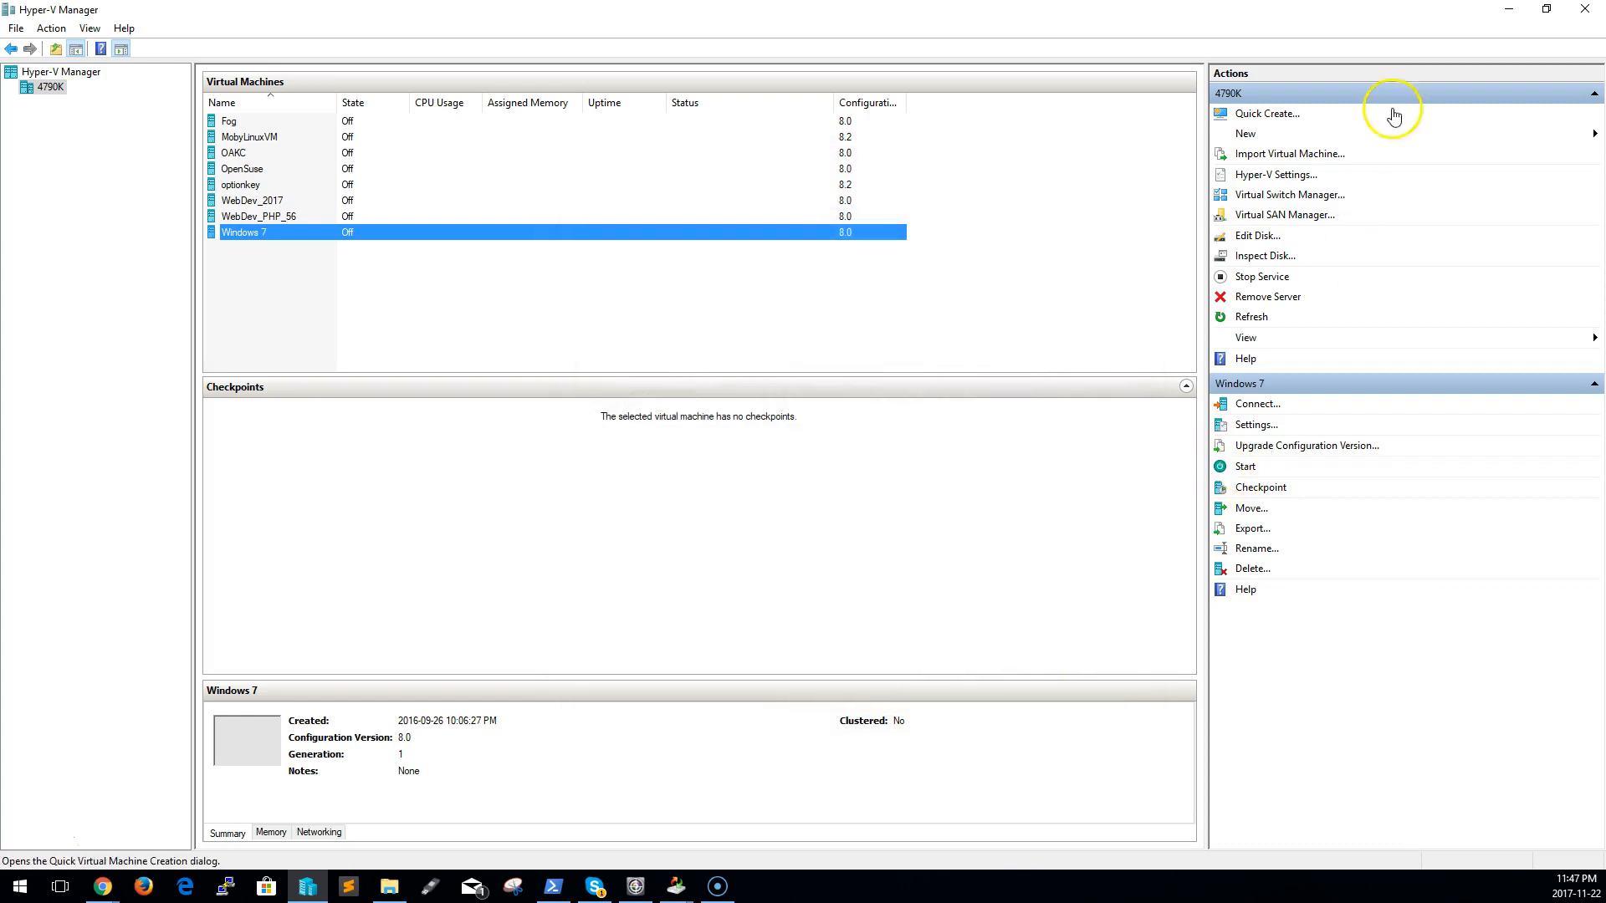
Inspect which physical adapters the LAN virtual switch can use for its external network, then cancel Virtual Switch Manager
left_click(1263, 194)
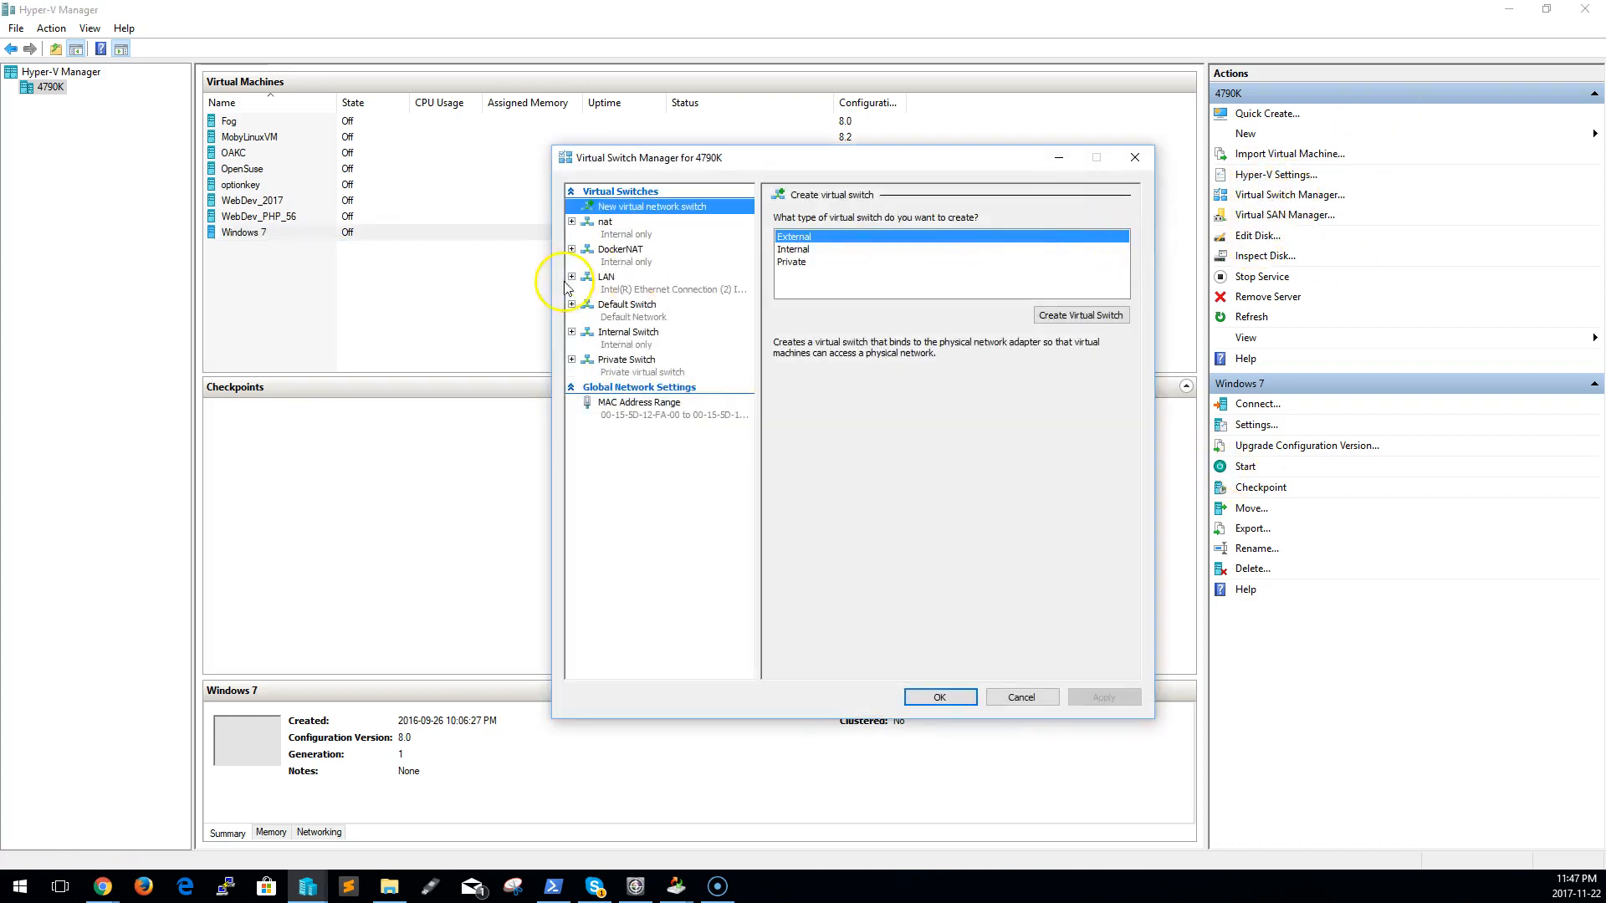
left_click(648, 284)
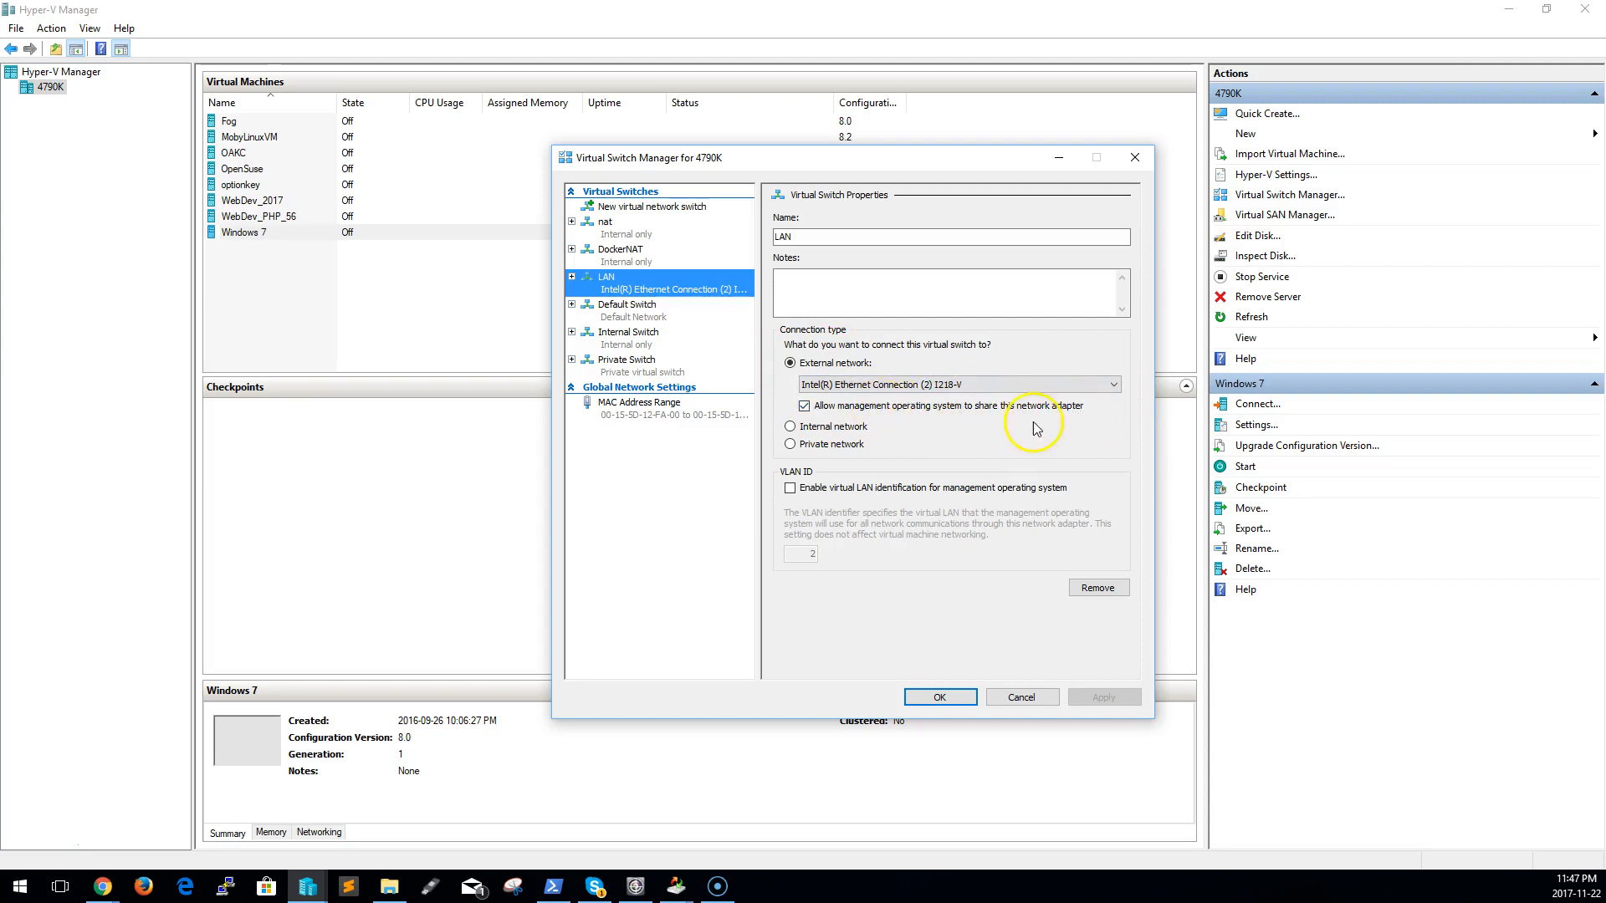
left_click(996, 386)
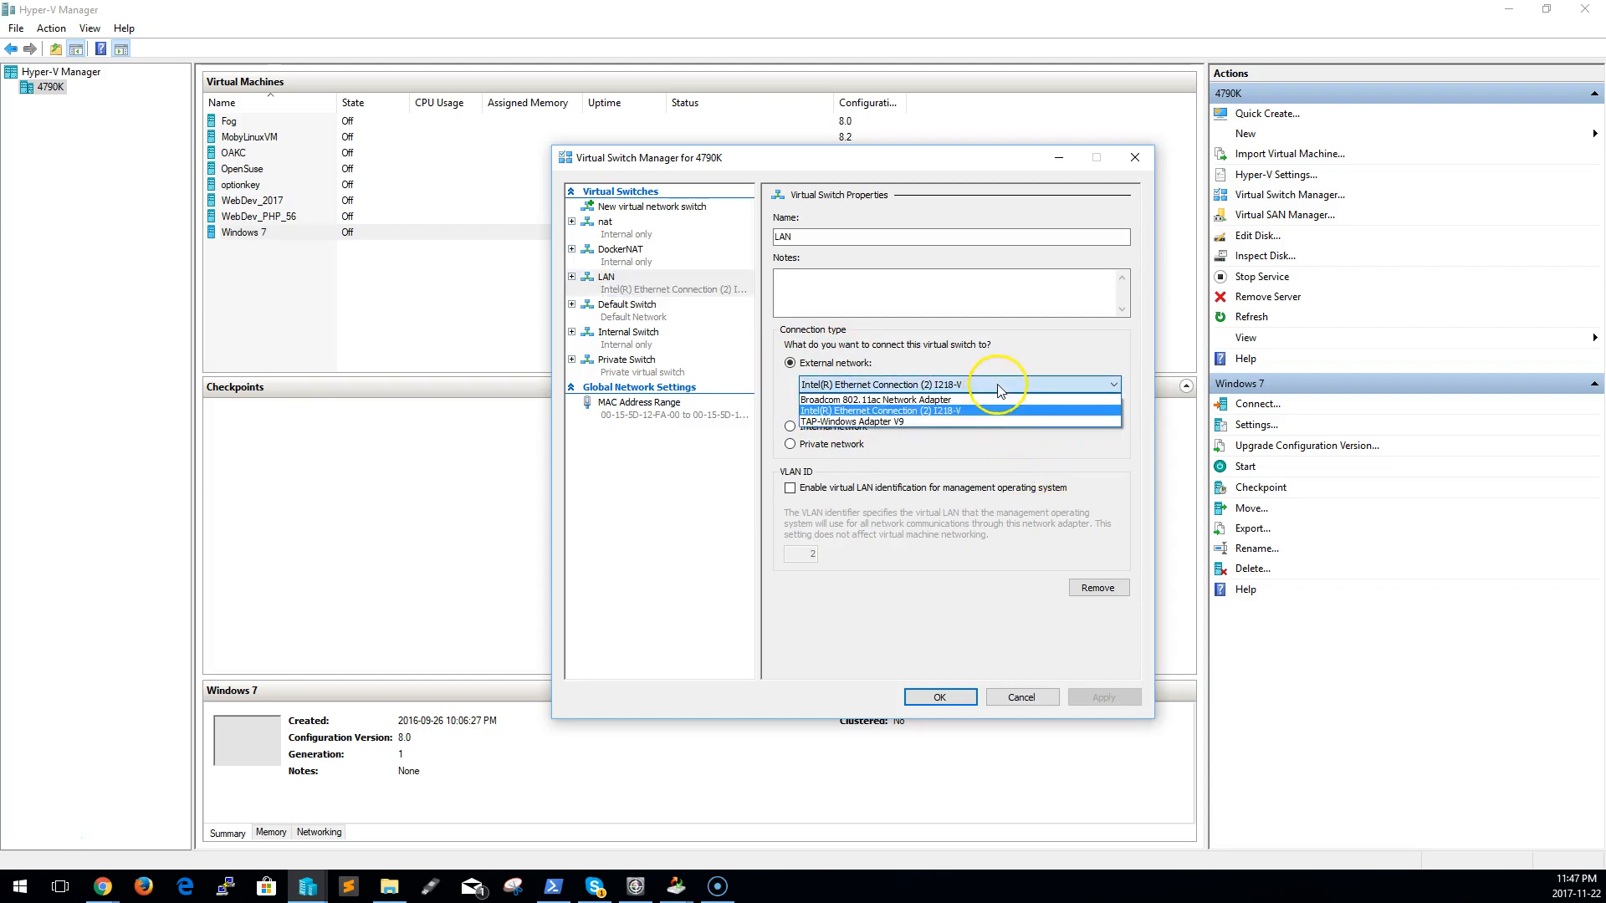
left_click(1063, 354)
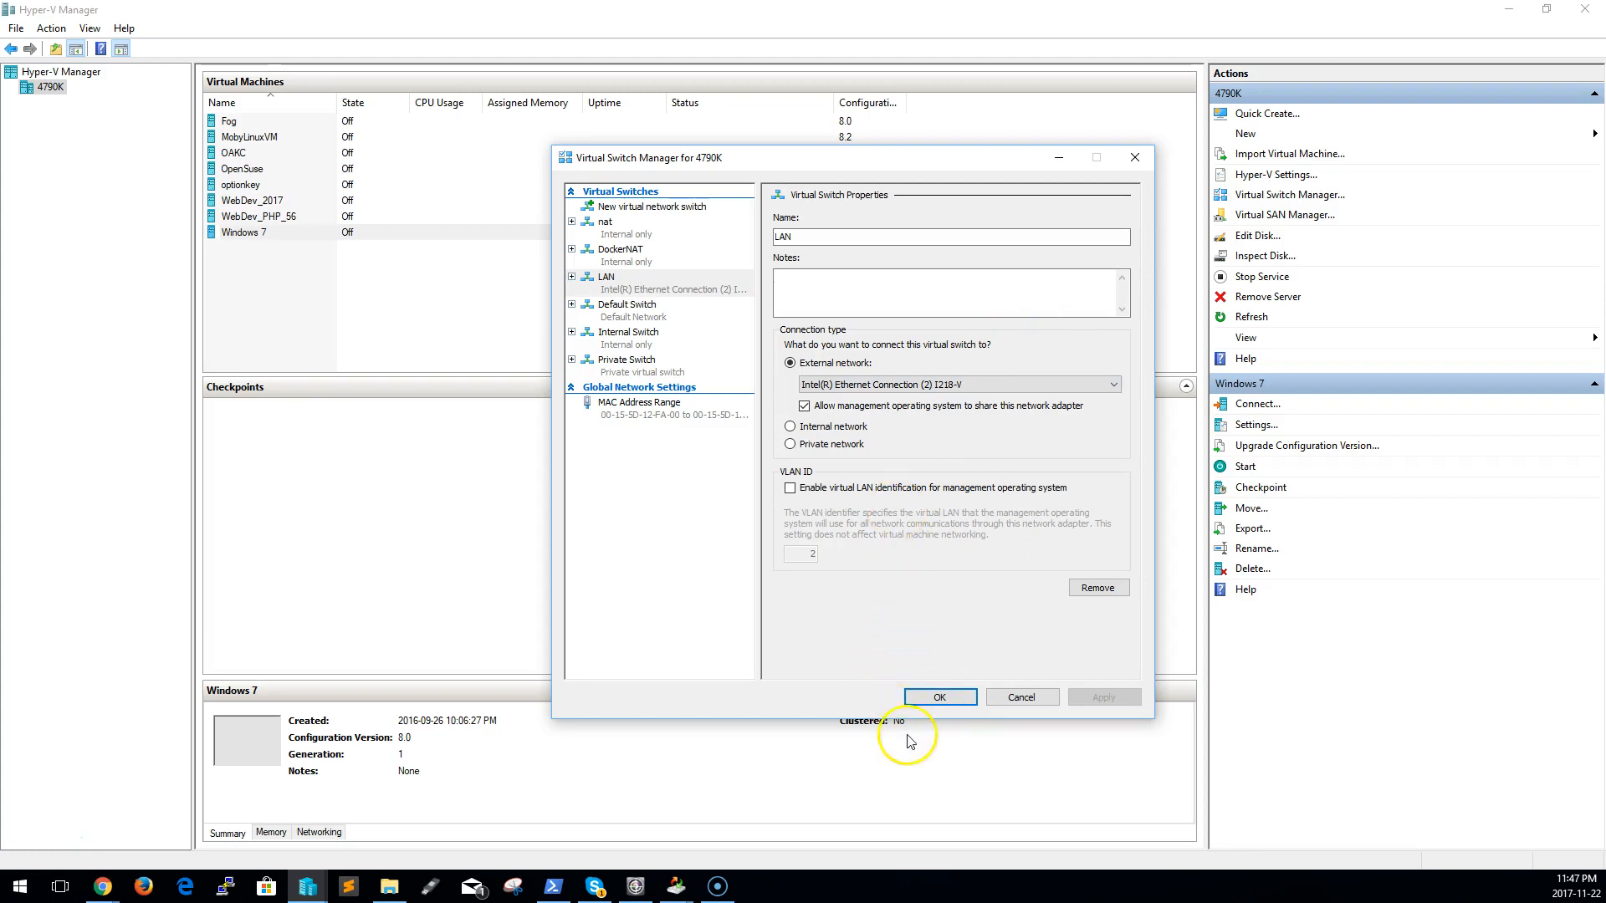
left_click(1021, 698)
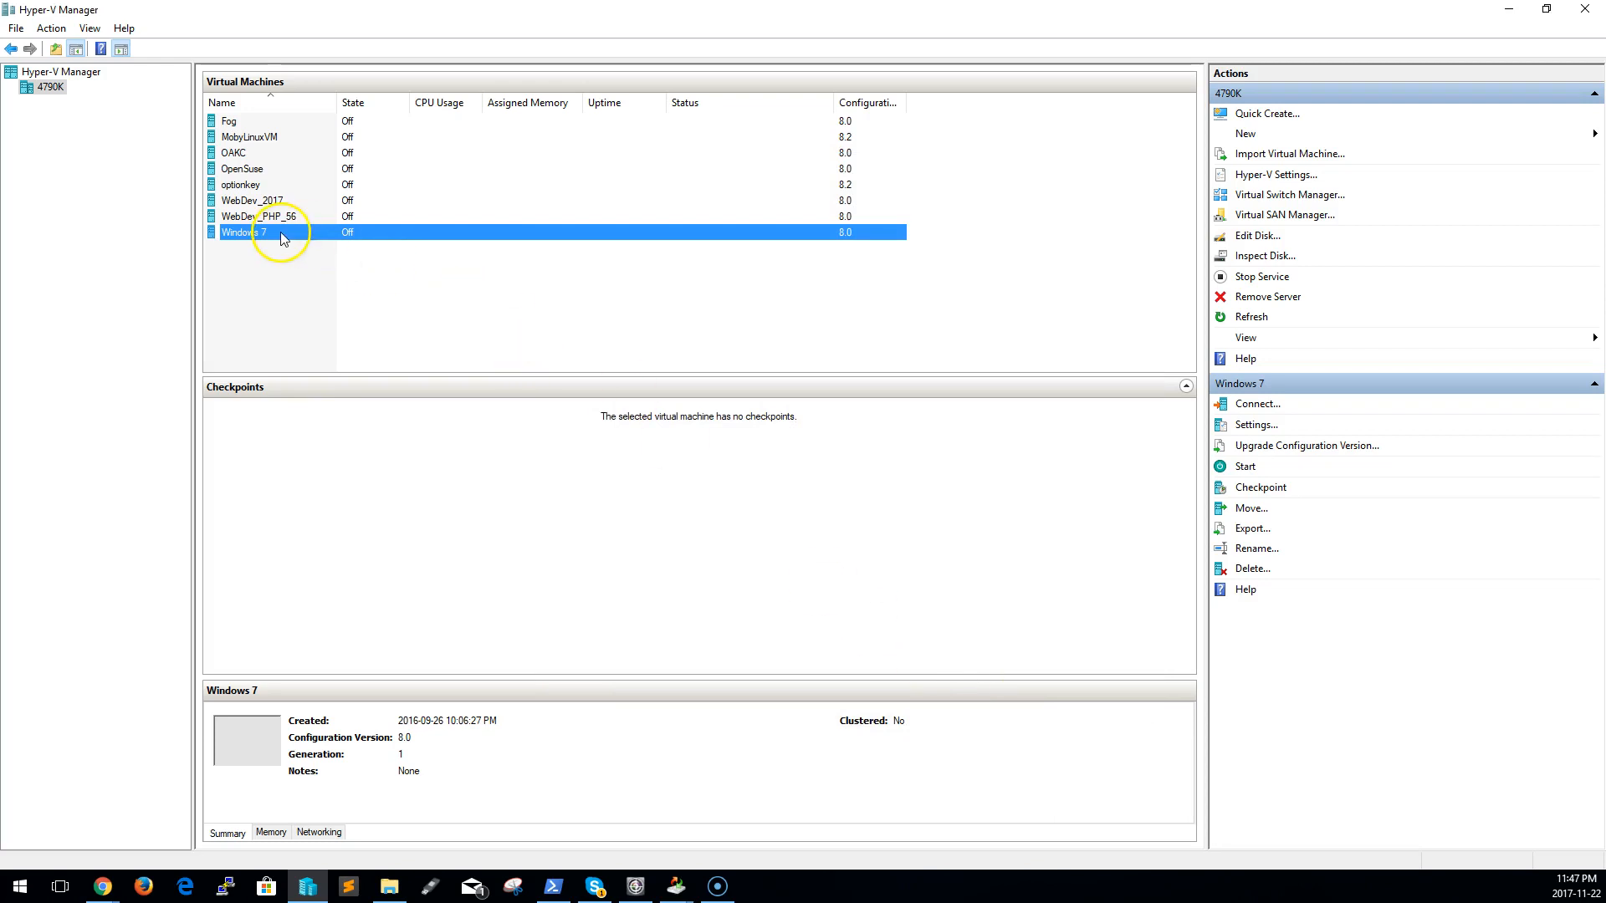
Start the Windows 7 virtual machine and connect to its console
right_click(282, 238)
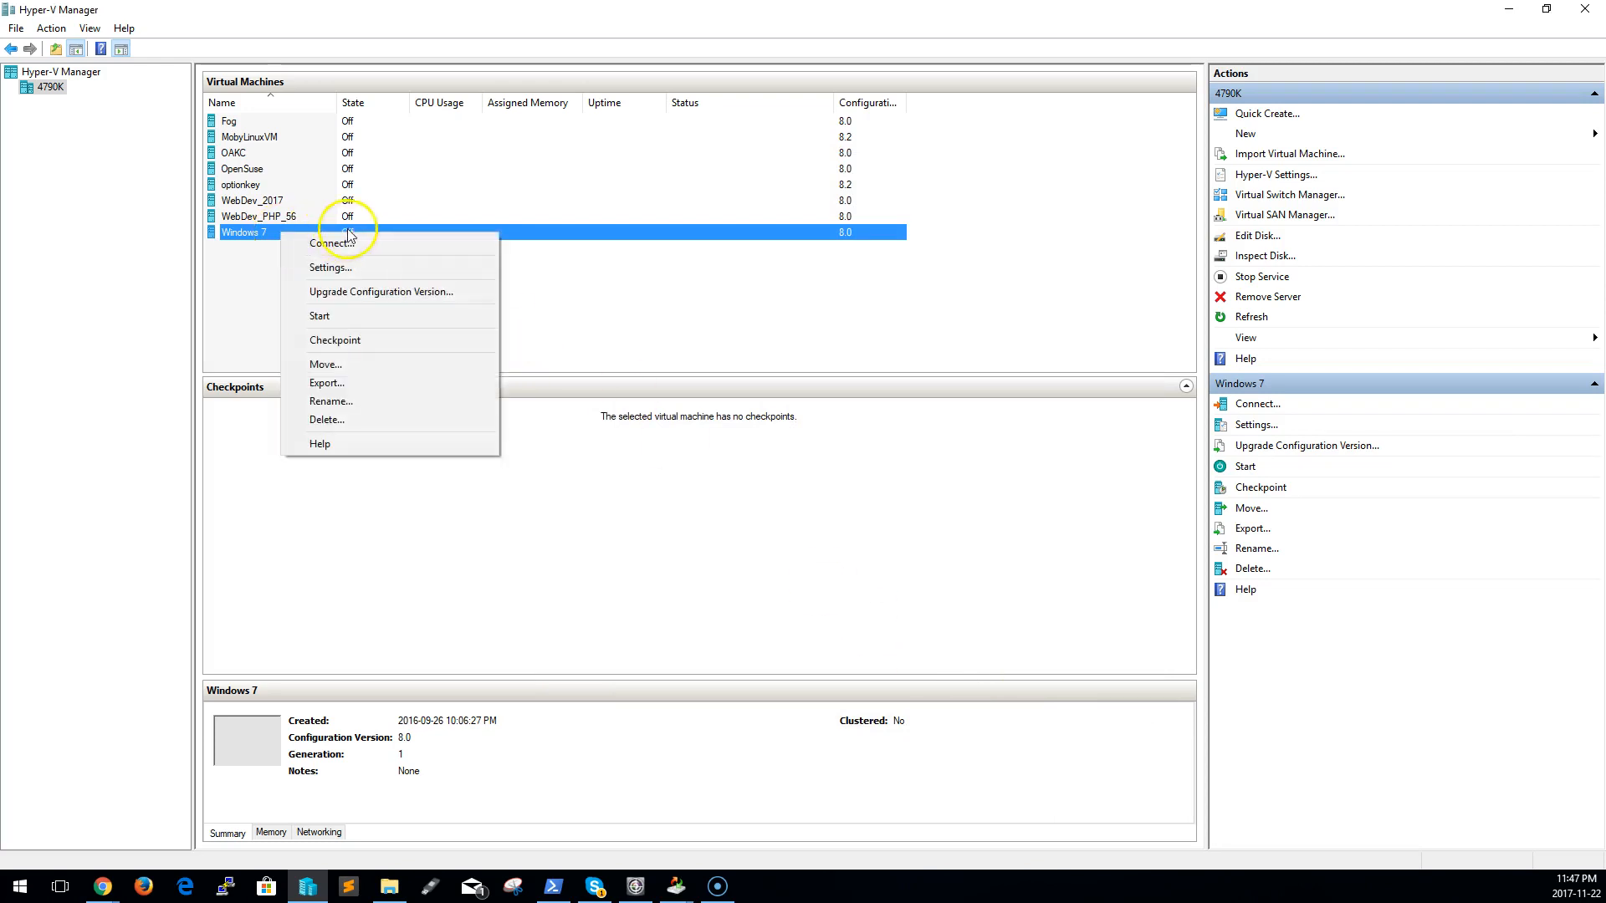
left_click(324, 316)
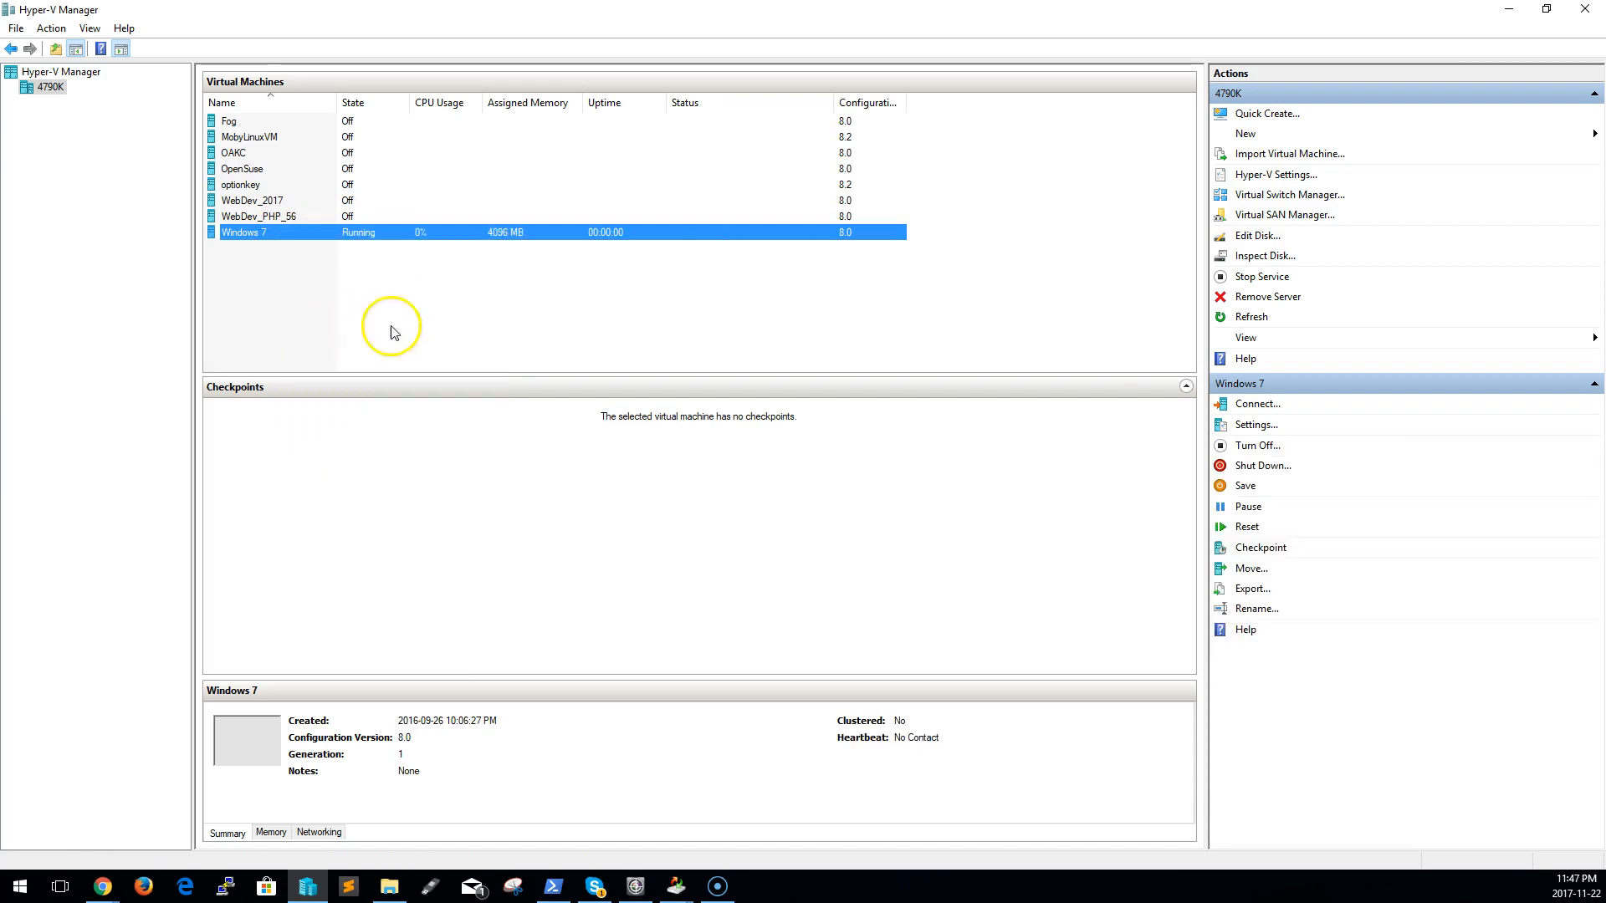
right_click(434, 244)
left_click(477, 239)
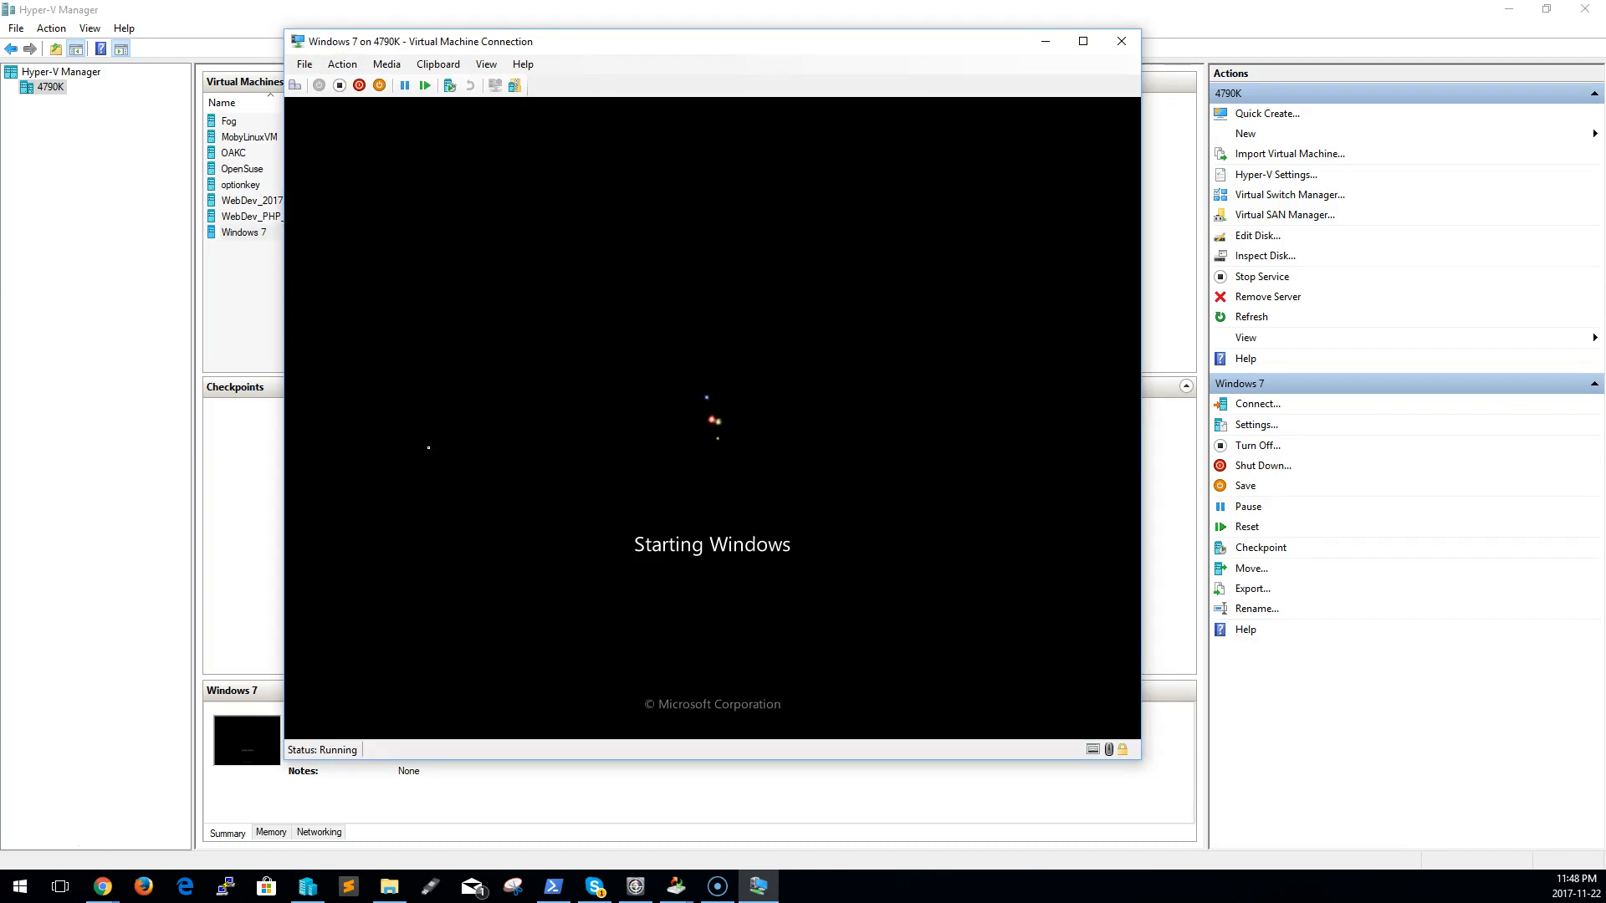
left_click(423, 443)
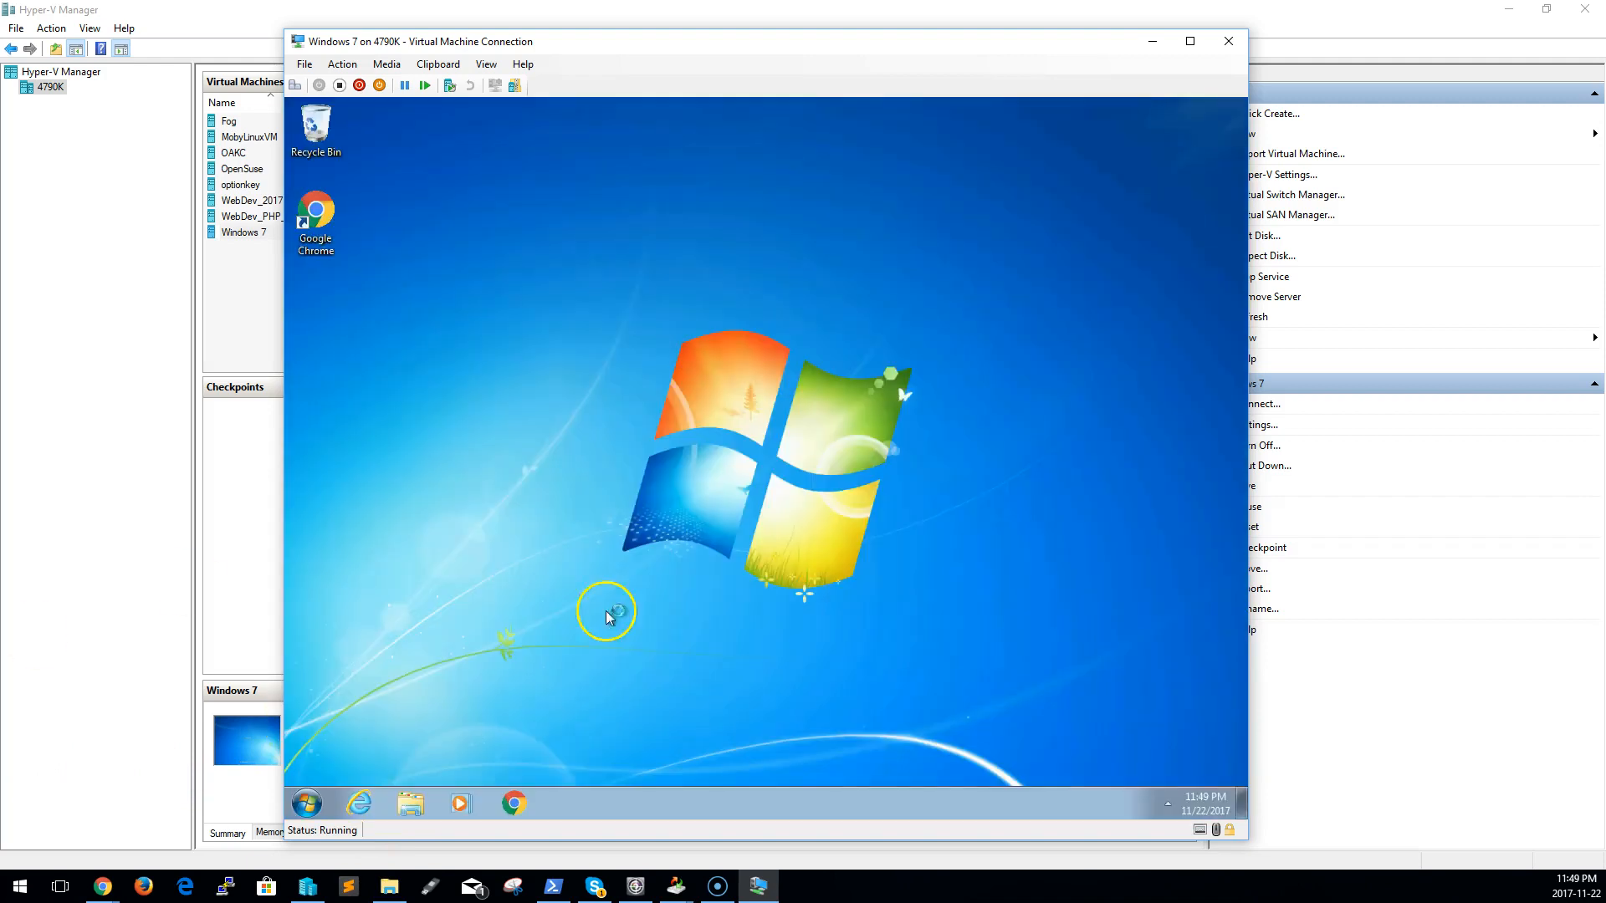
Set the Windows 7 guest to always show all icons and notifications on the taskbar
left_click(1167, 803)
left_click(1171, 769)
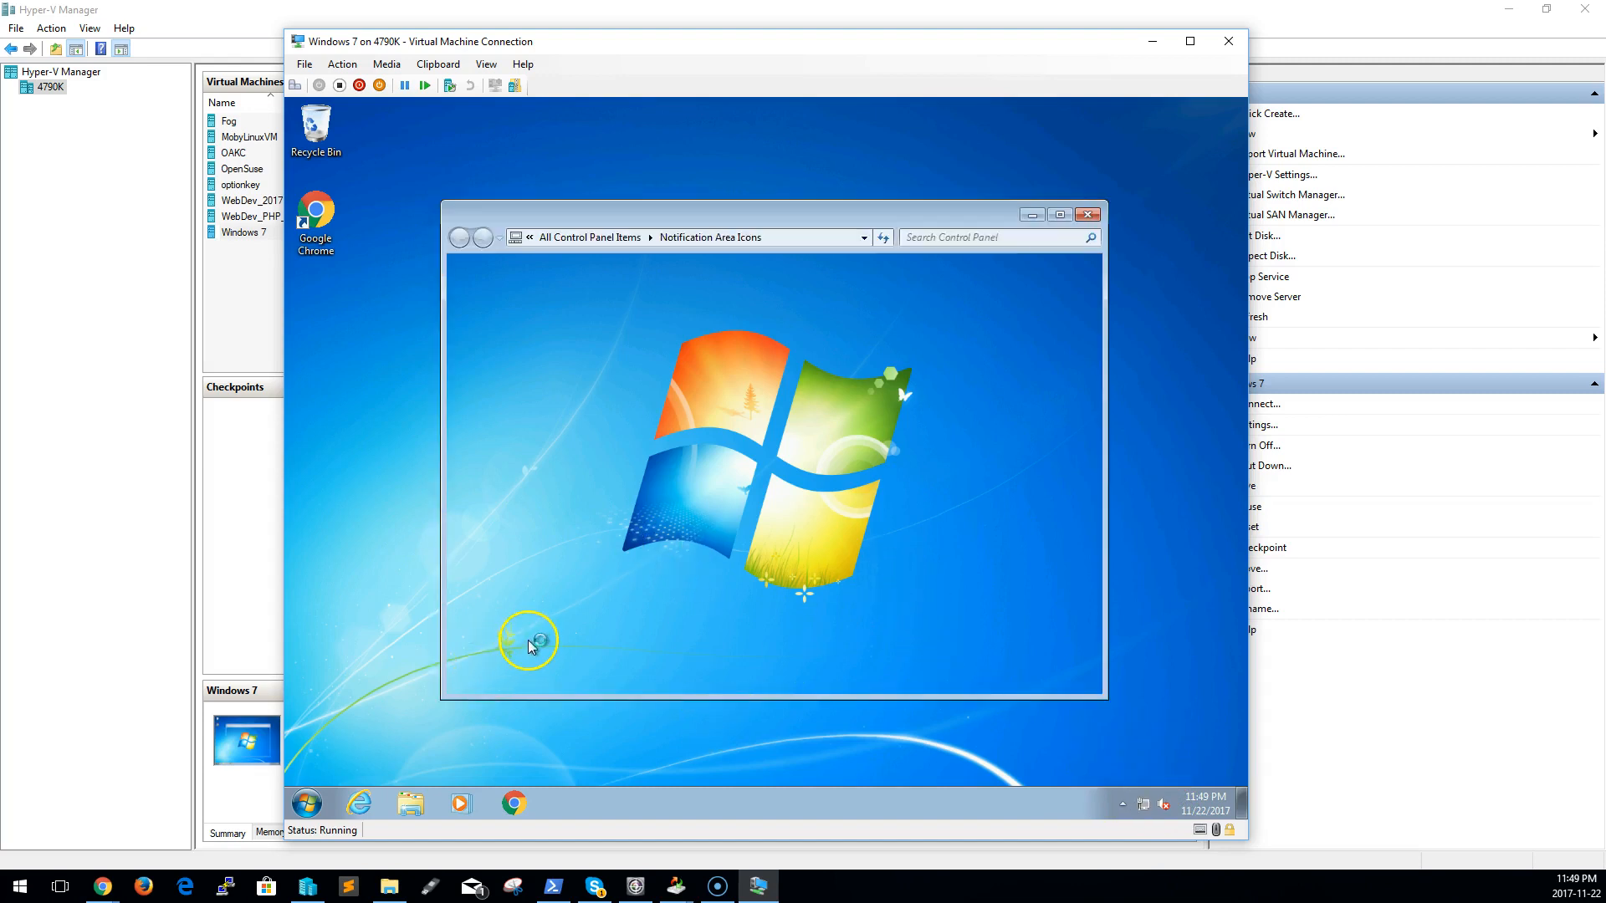
left_click(599, 644)
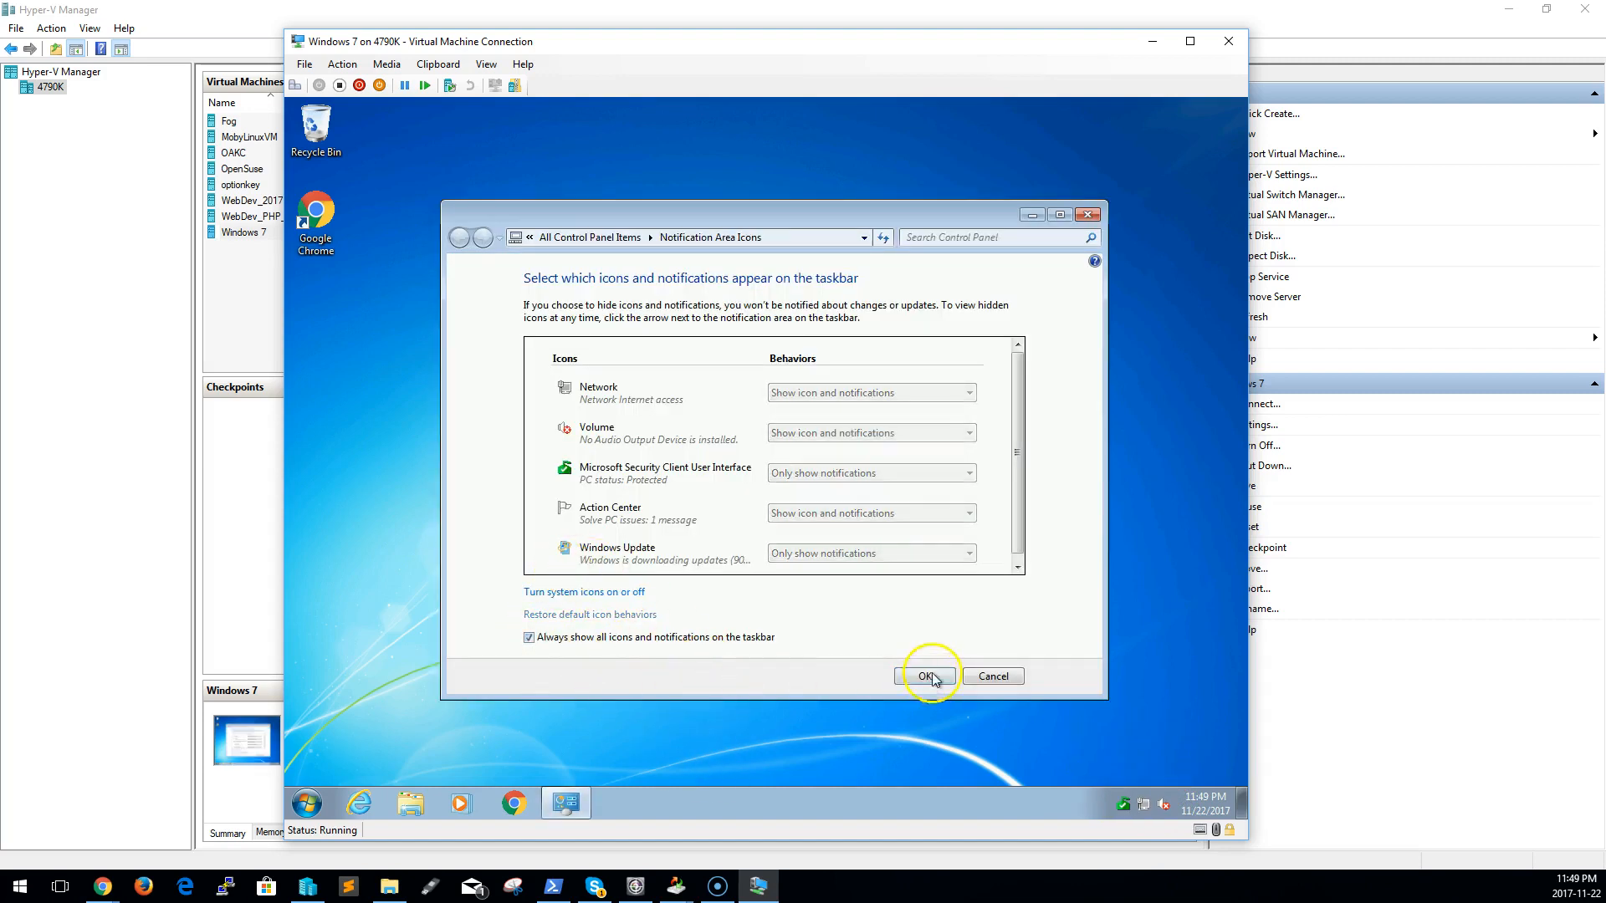
left_click(925, 676)
Launch Chrome in the Windows 7 guest and load the Google home page
left_click(303, 805)
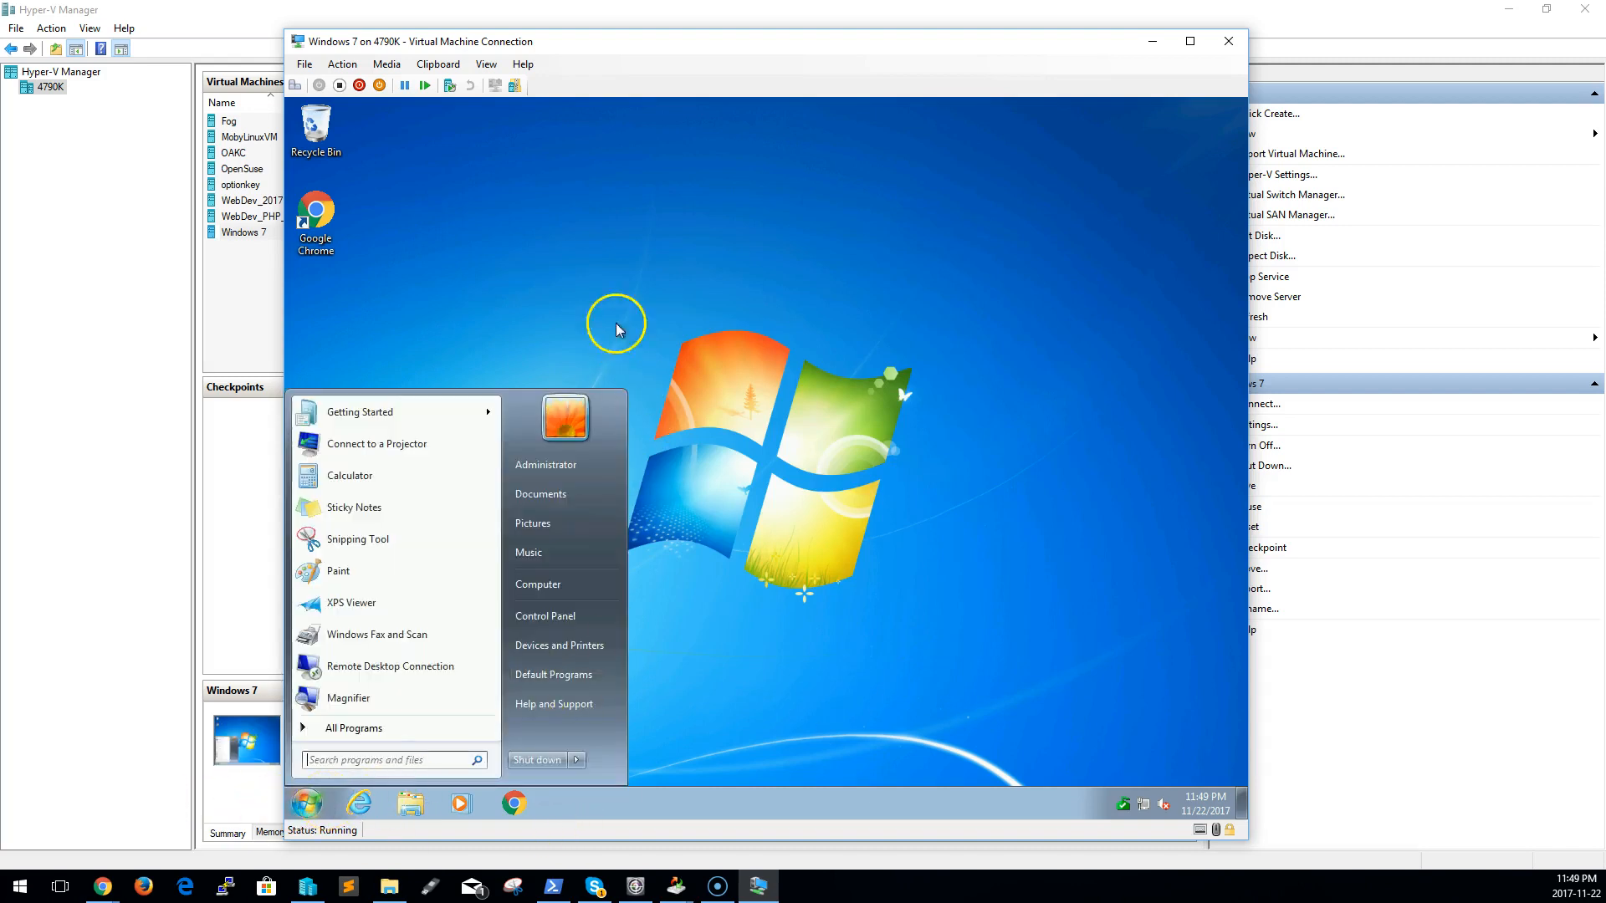
left_click(525, 805)
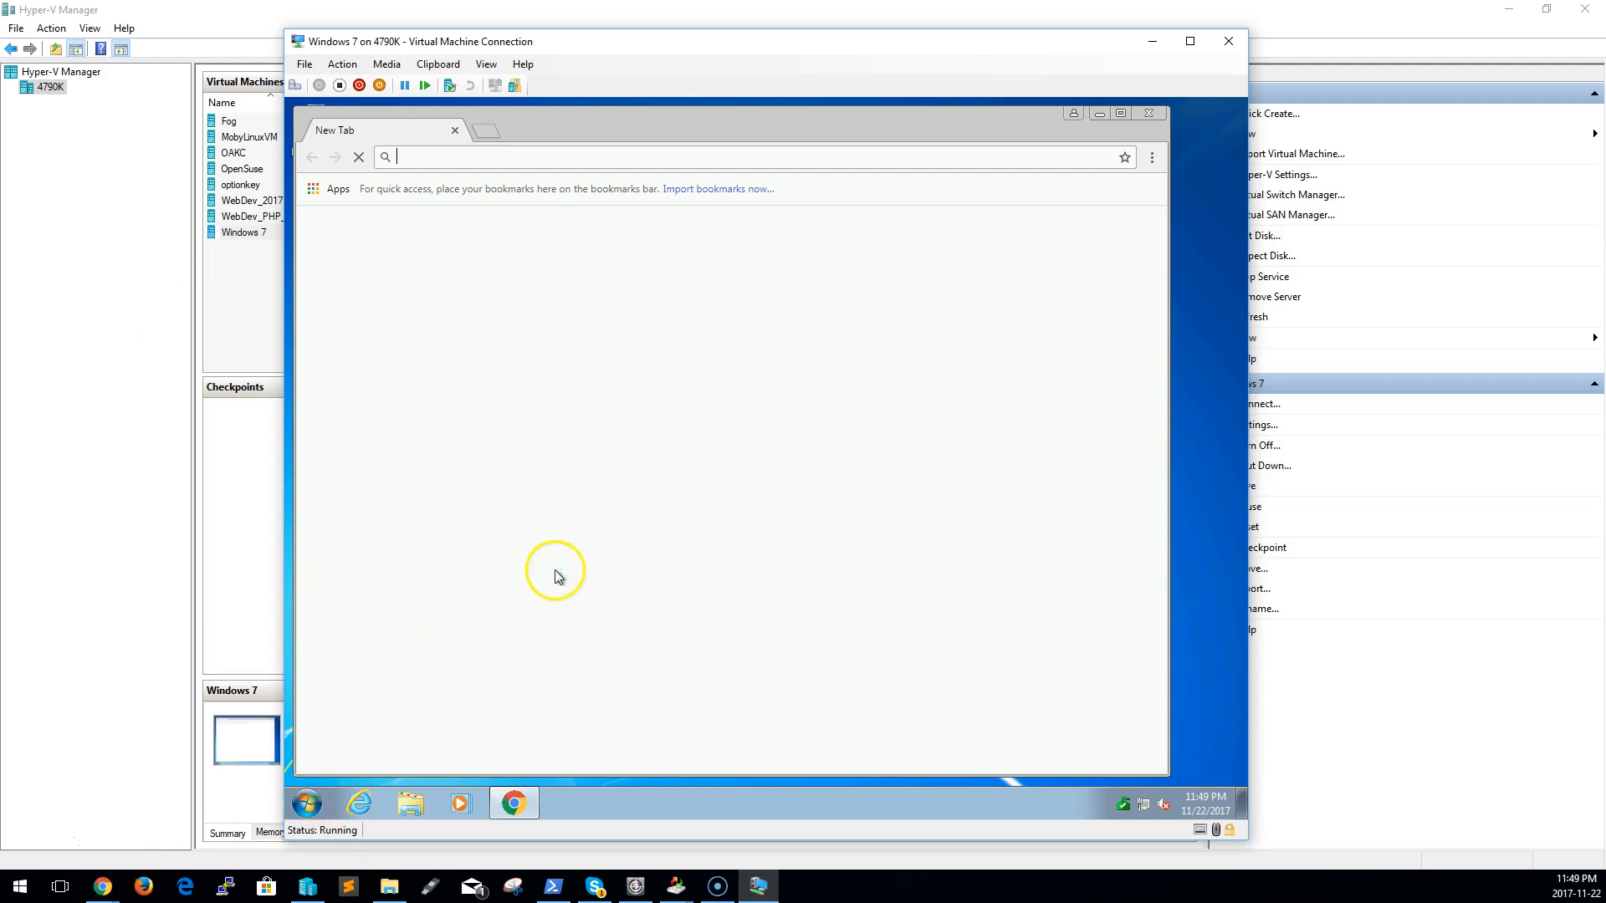
type("google.co")
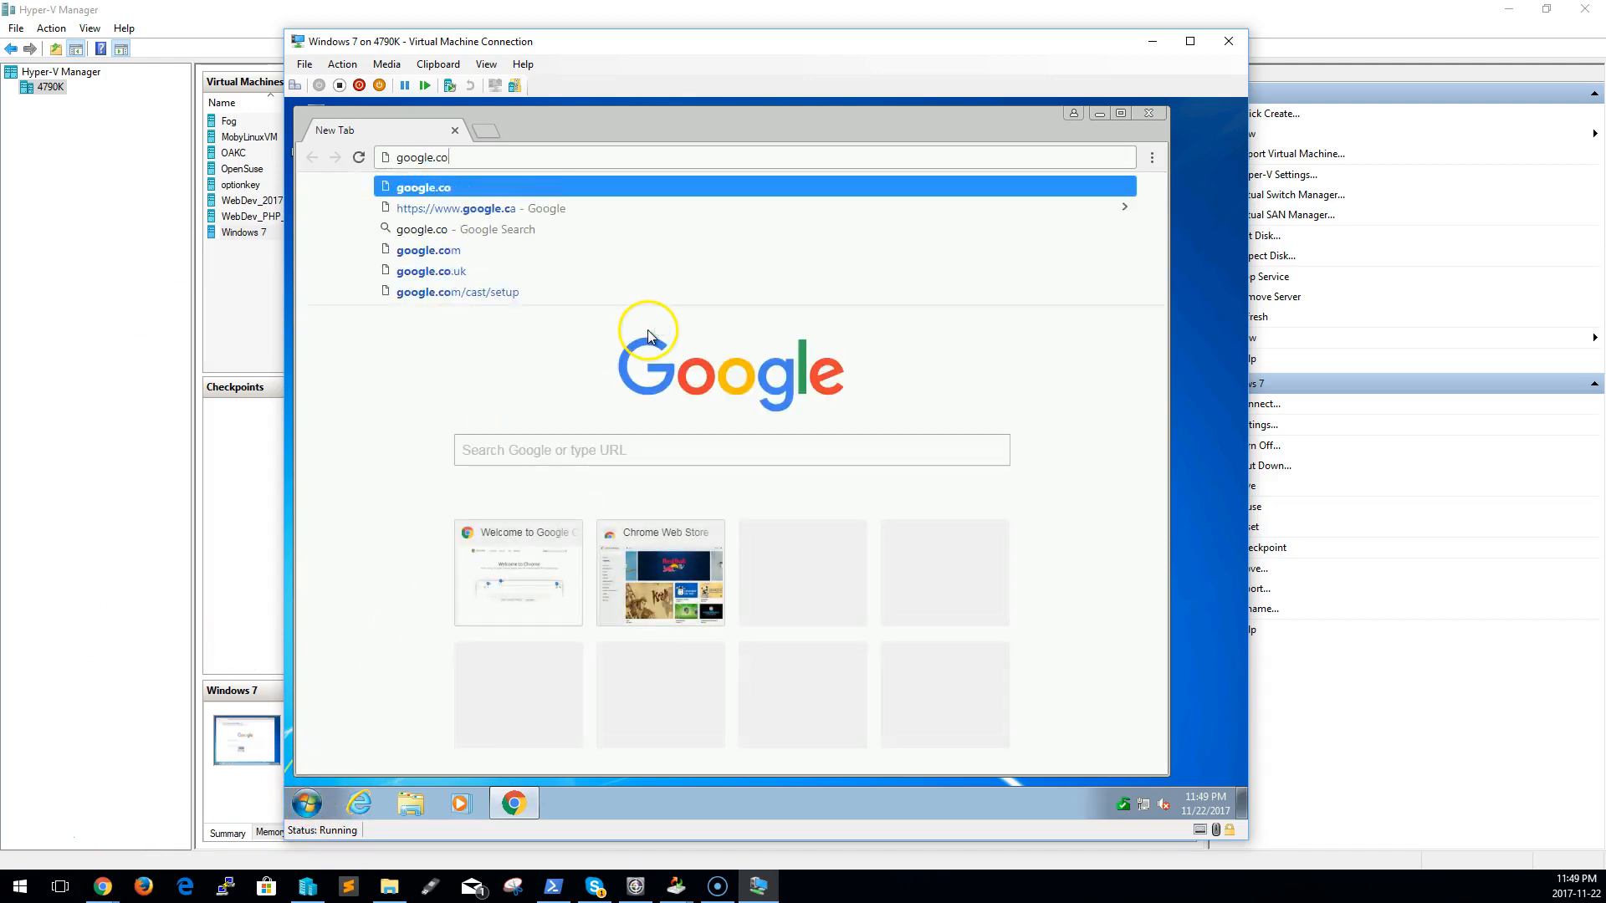
key("Return")
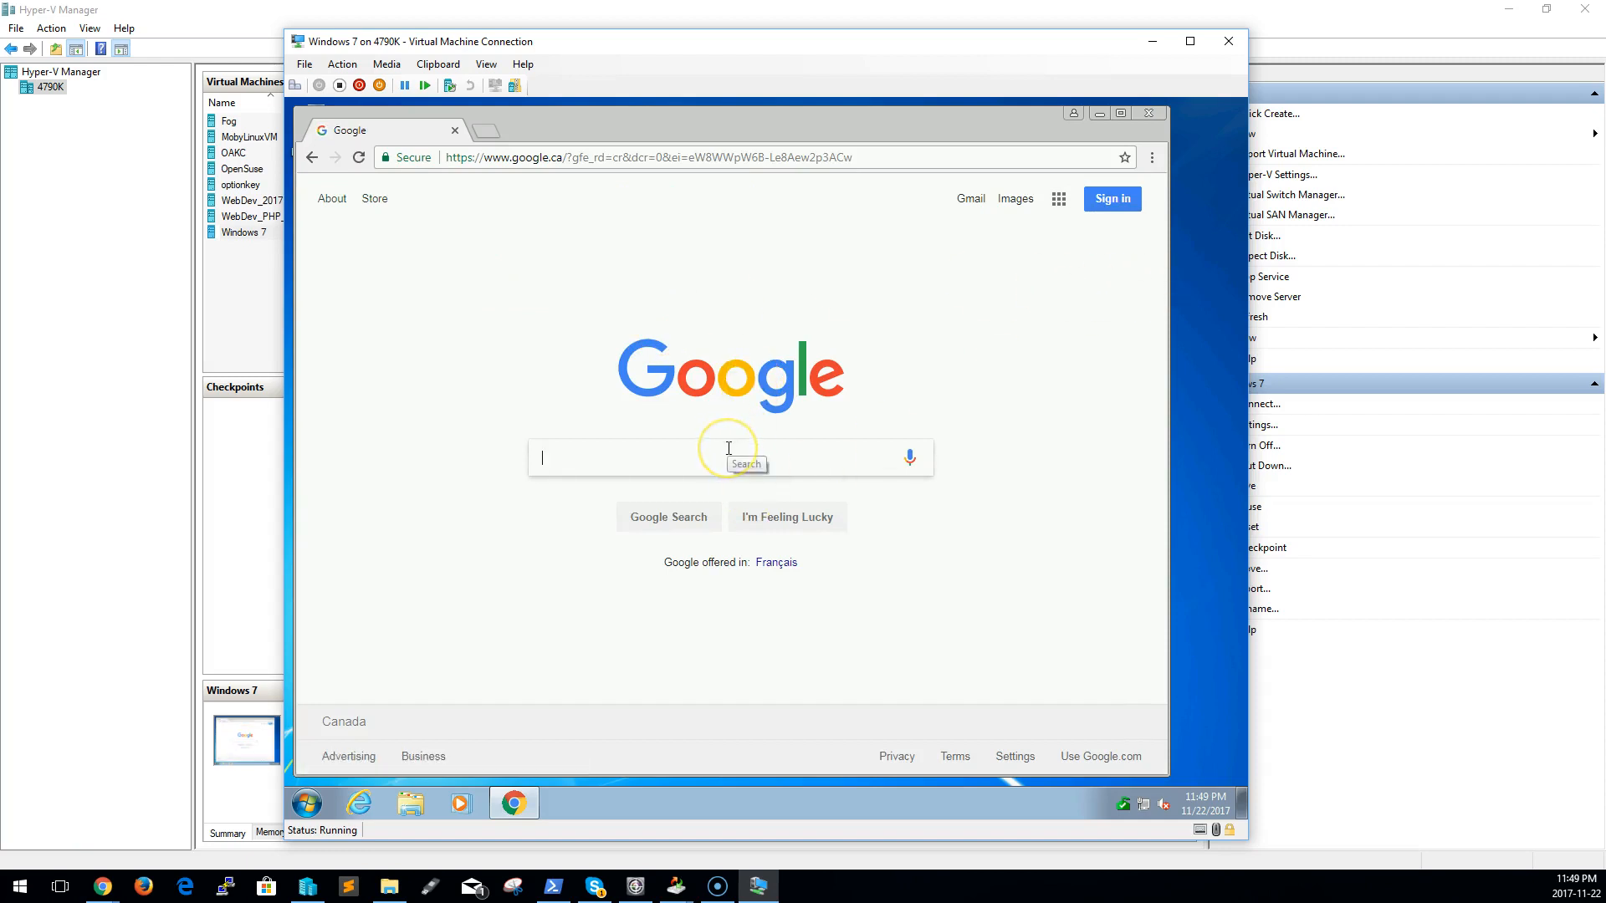
Search Google for "uss enterprise" to test the guest's internet connection
type("st")
key("BackSpace")
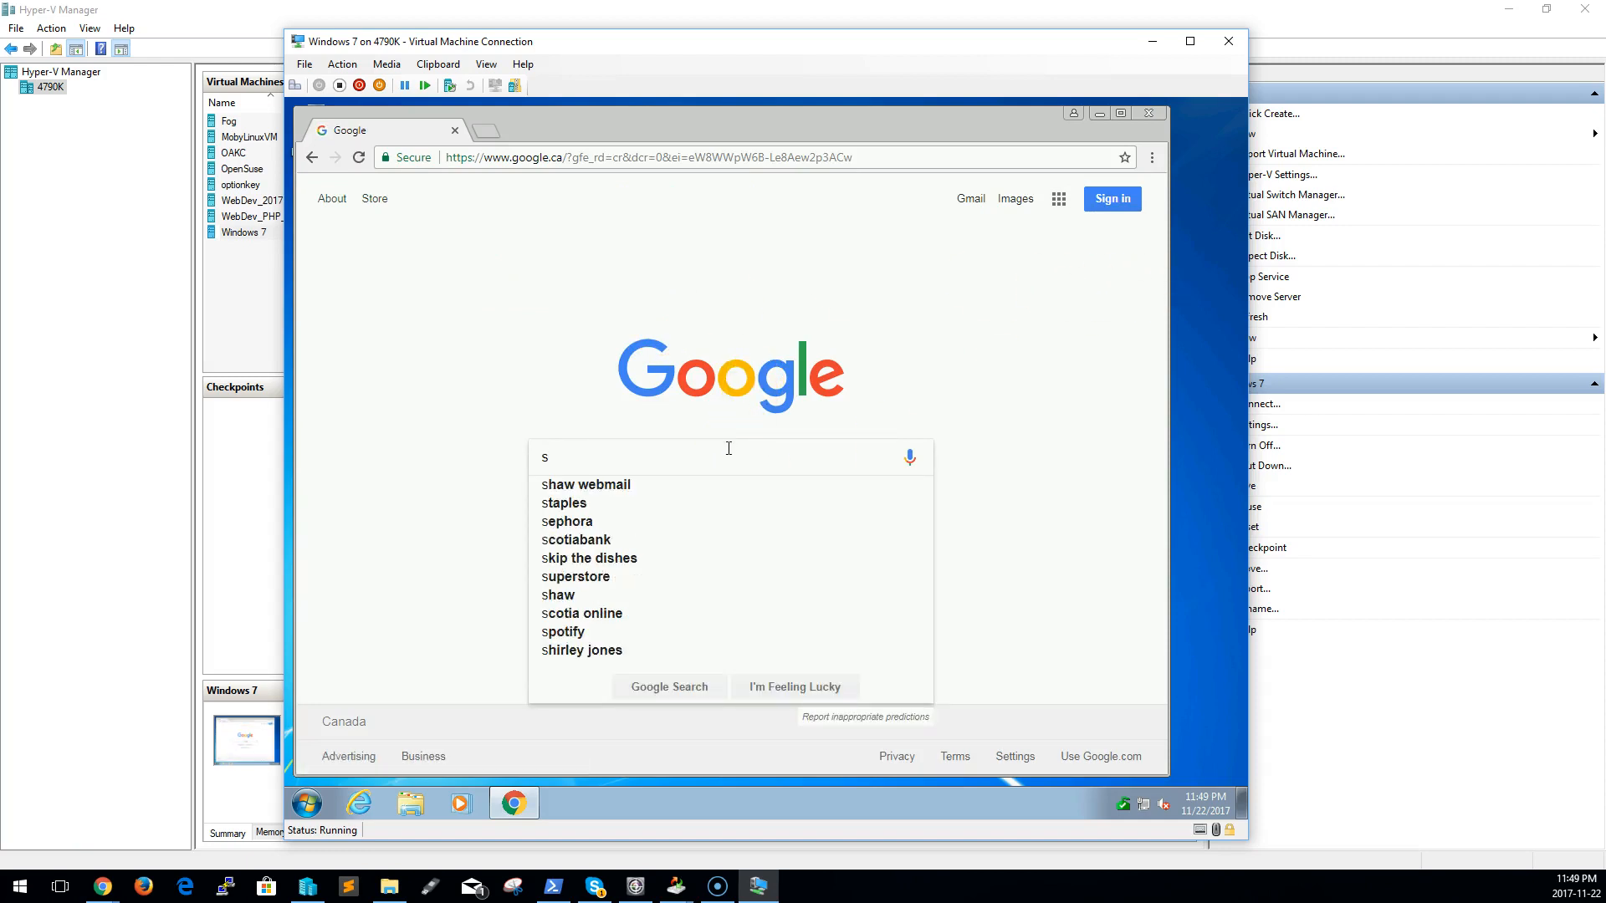
key("BackSpace")
type("uss enterprise")
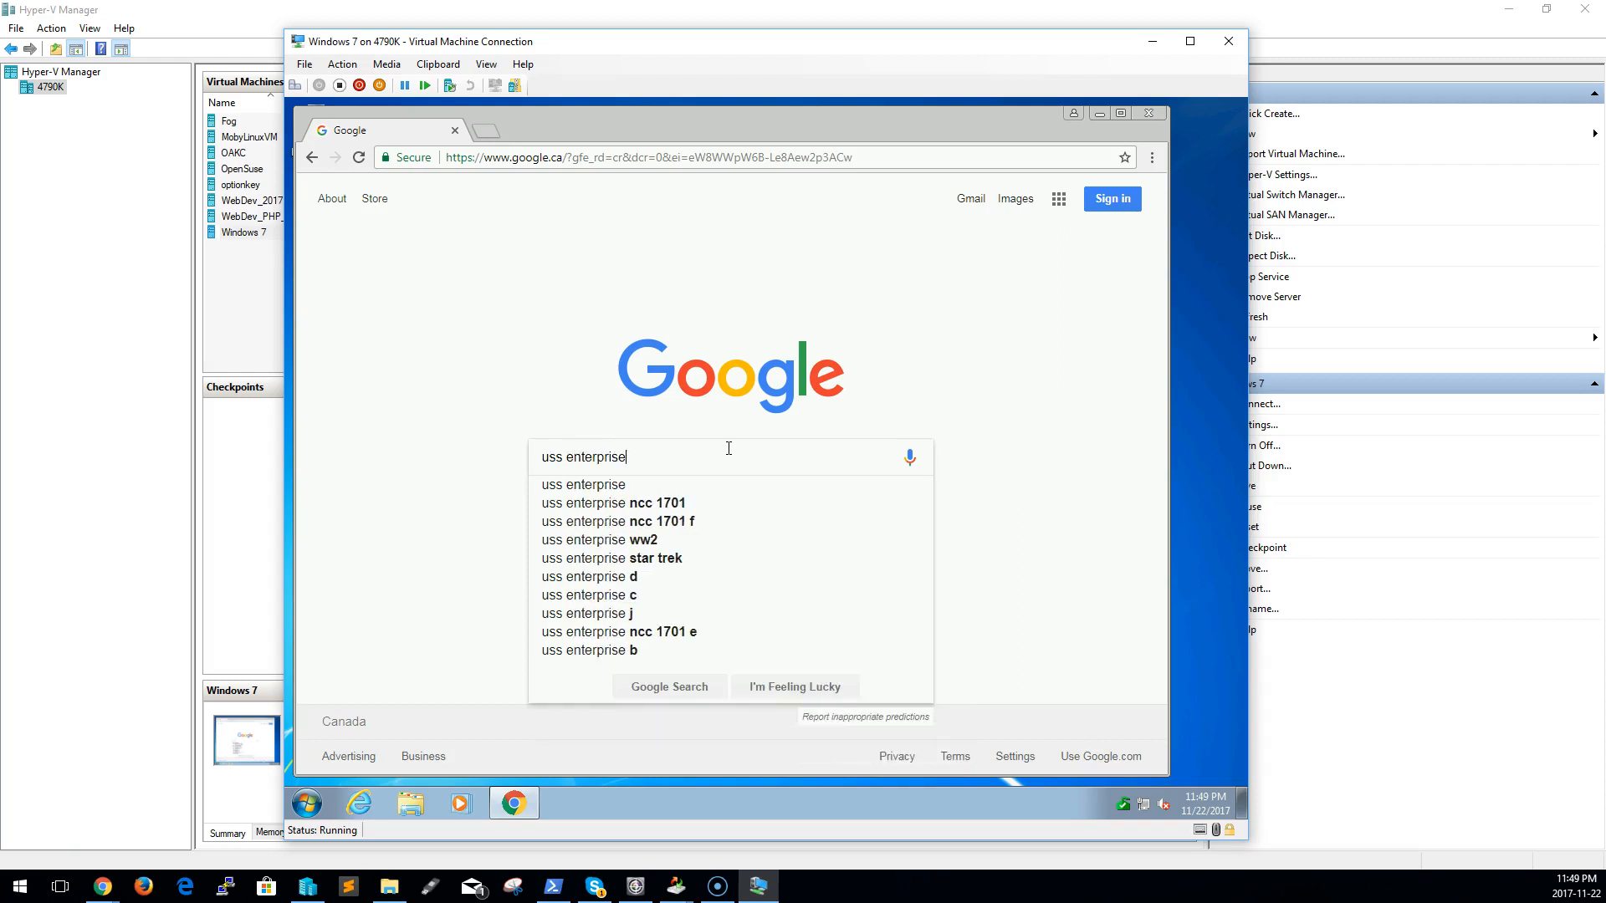
key("Return")
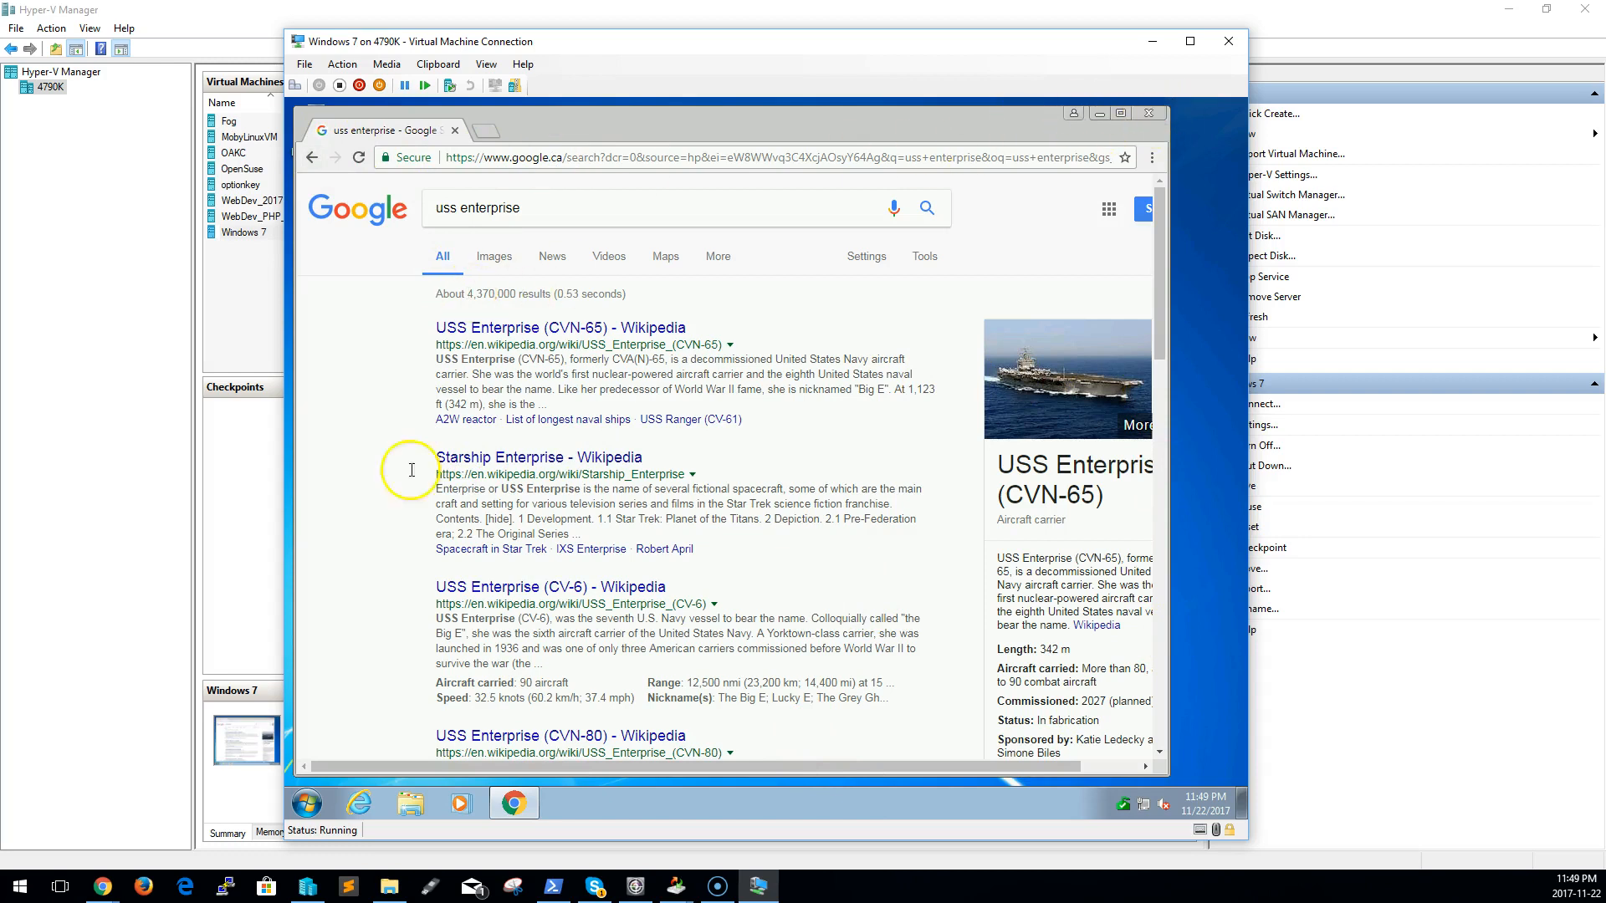
Open a command prompt (cmd) in the Windows 7 guest
left_click(307, 804)
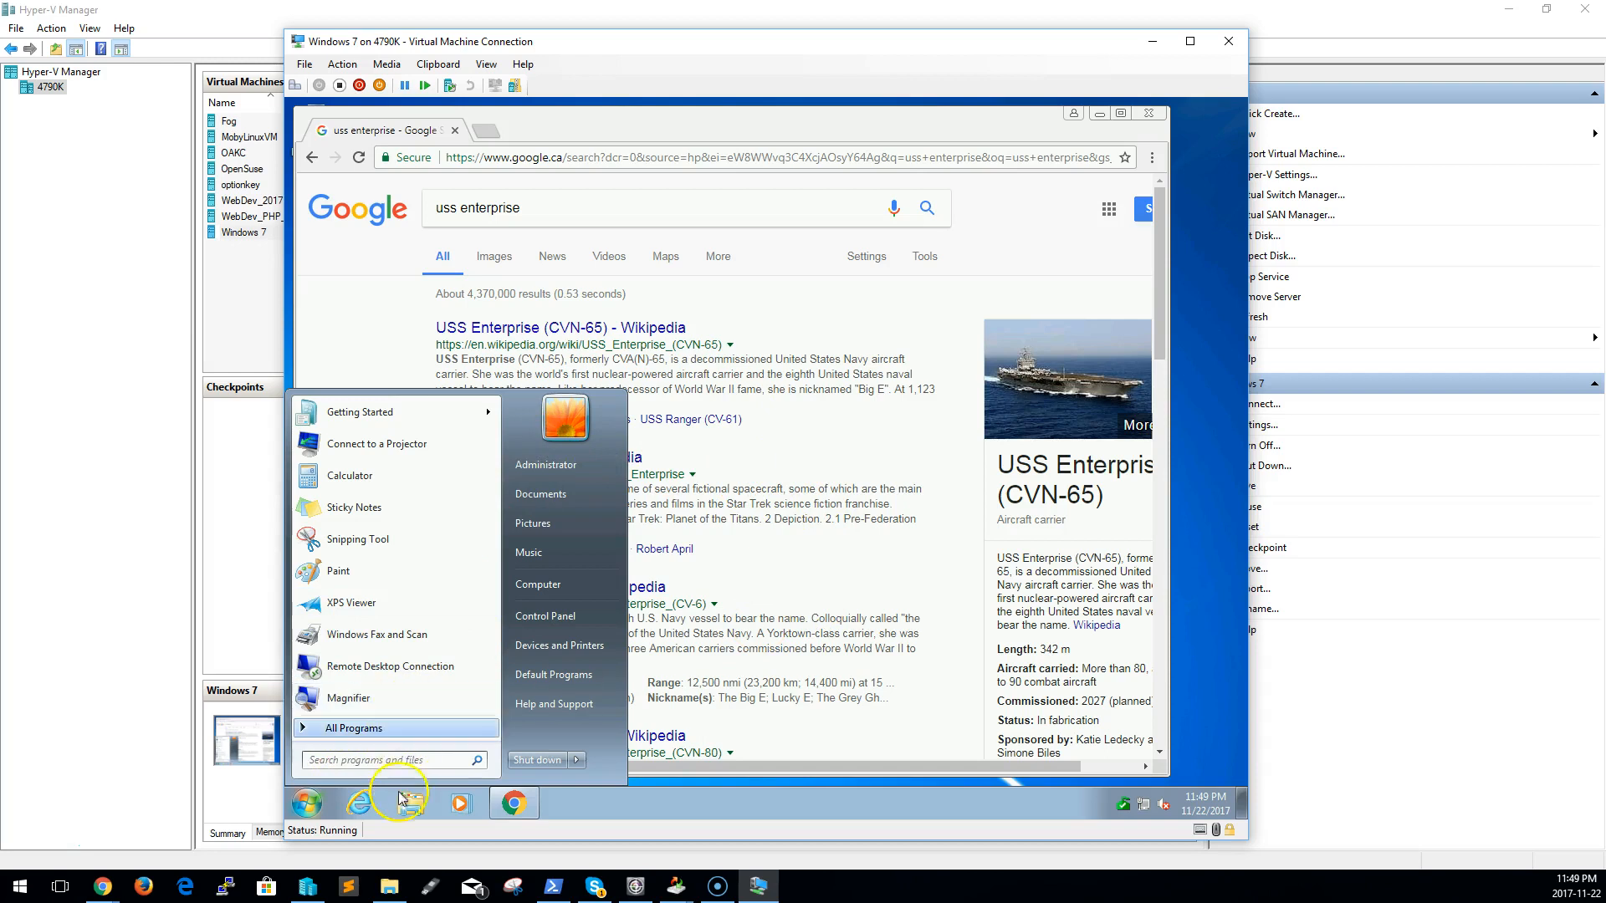
left_click(405, 757)
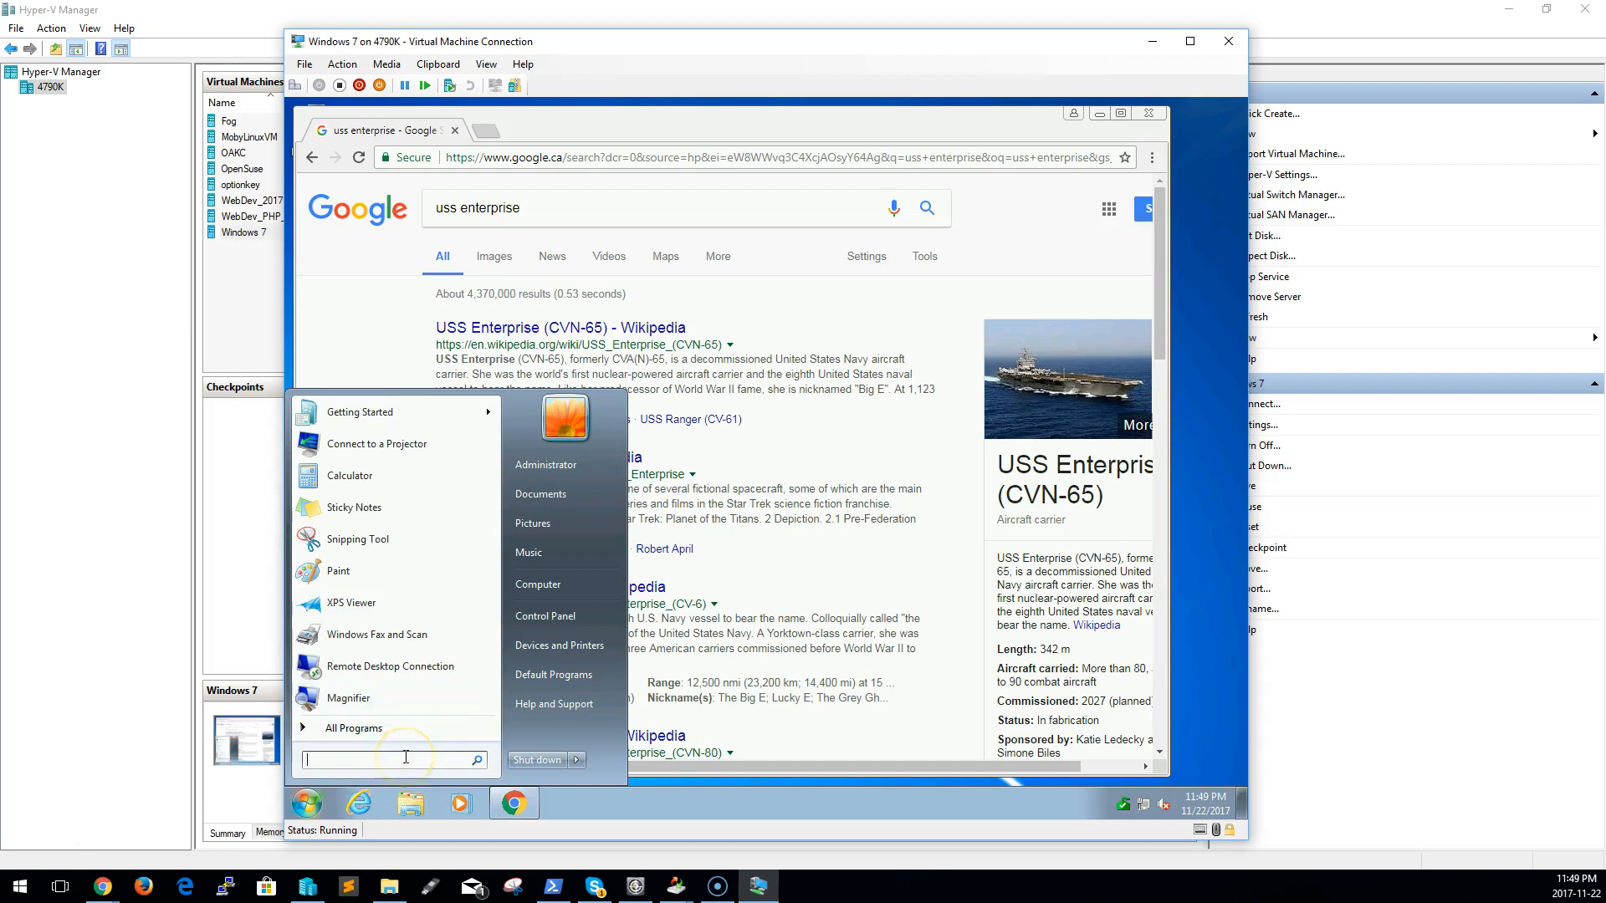
type("cmd")
key("Return")
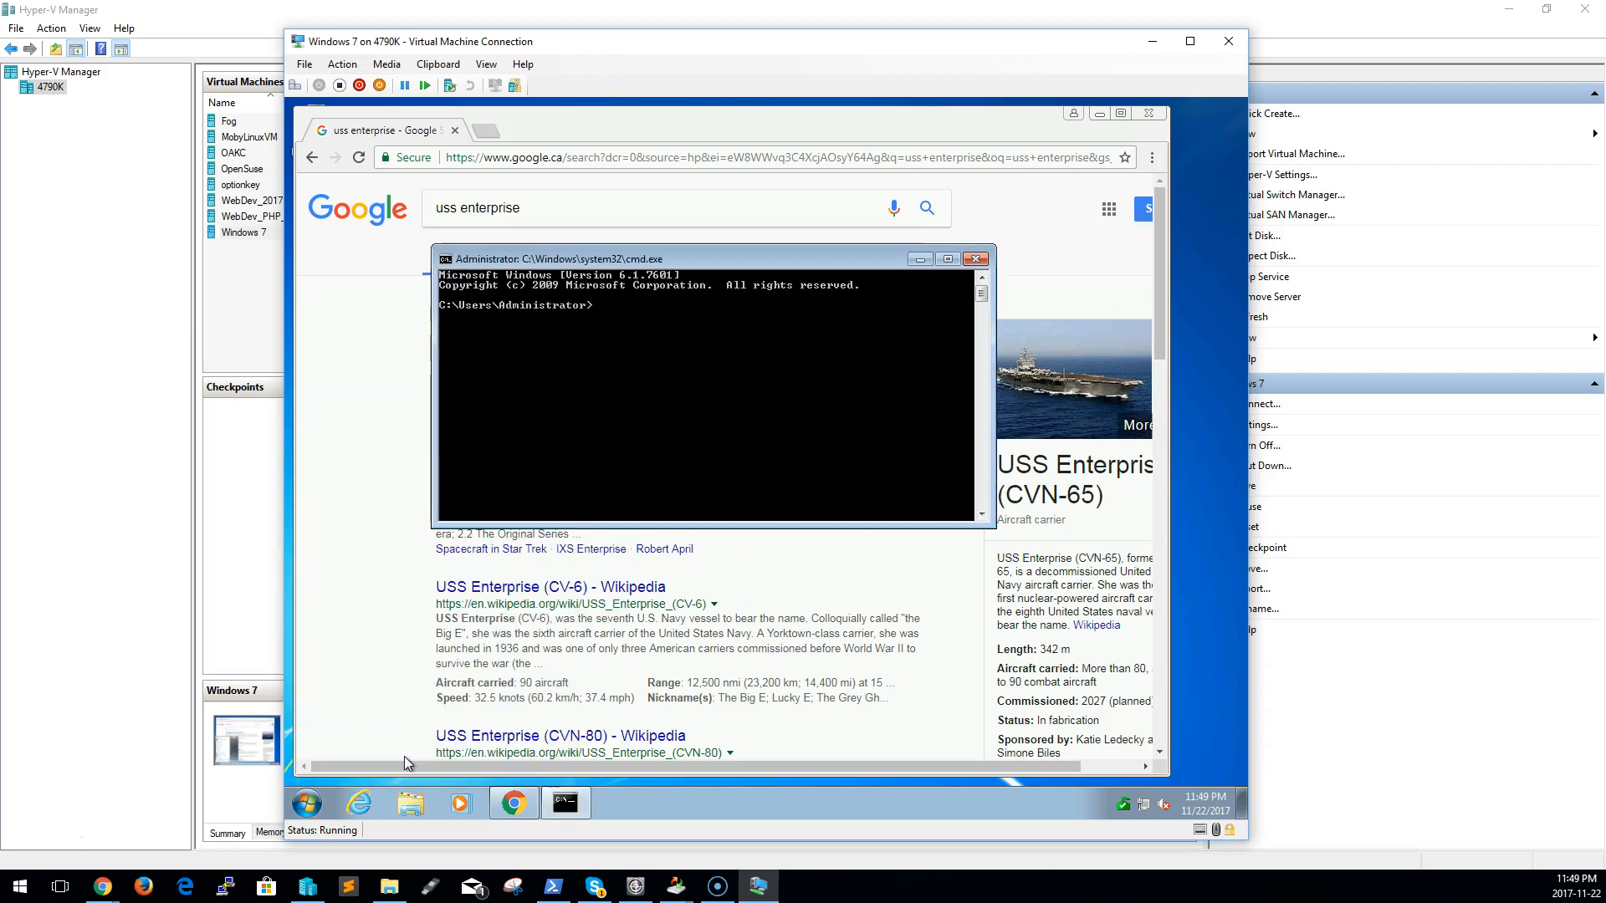
Look up the host's computer name in its System properties and ping 4790k from the guest's command prompt
type("p")
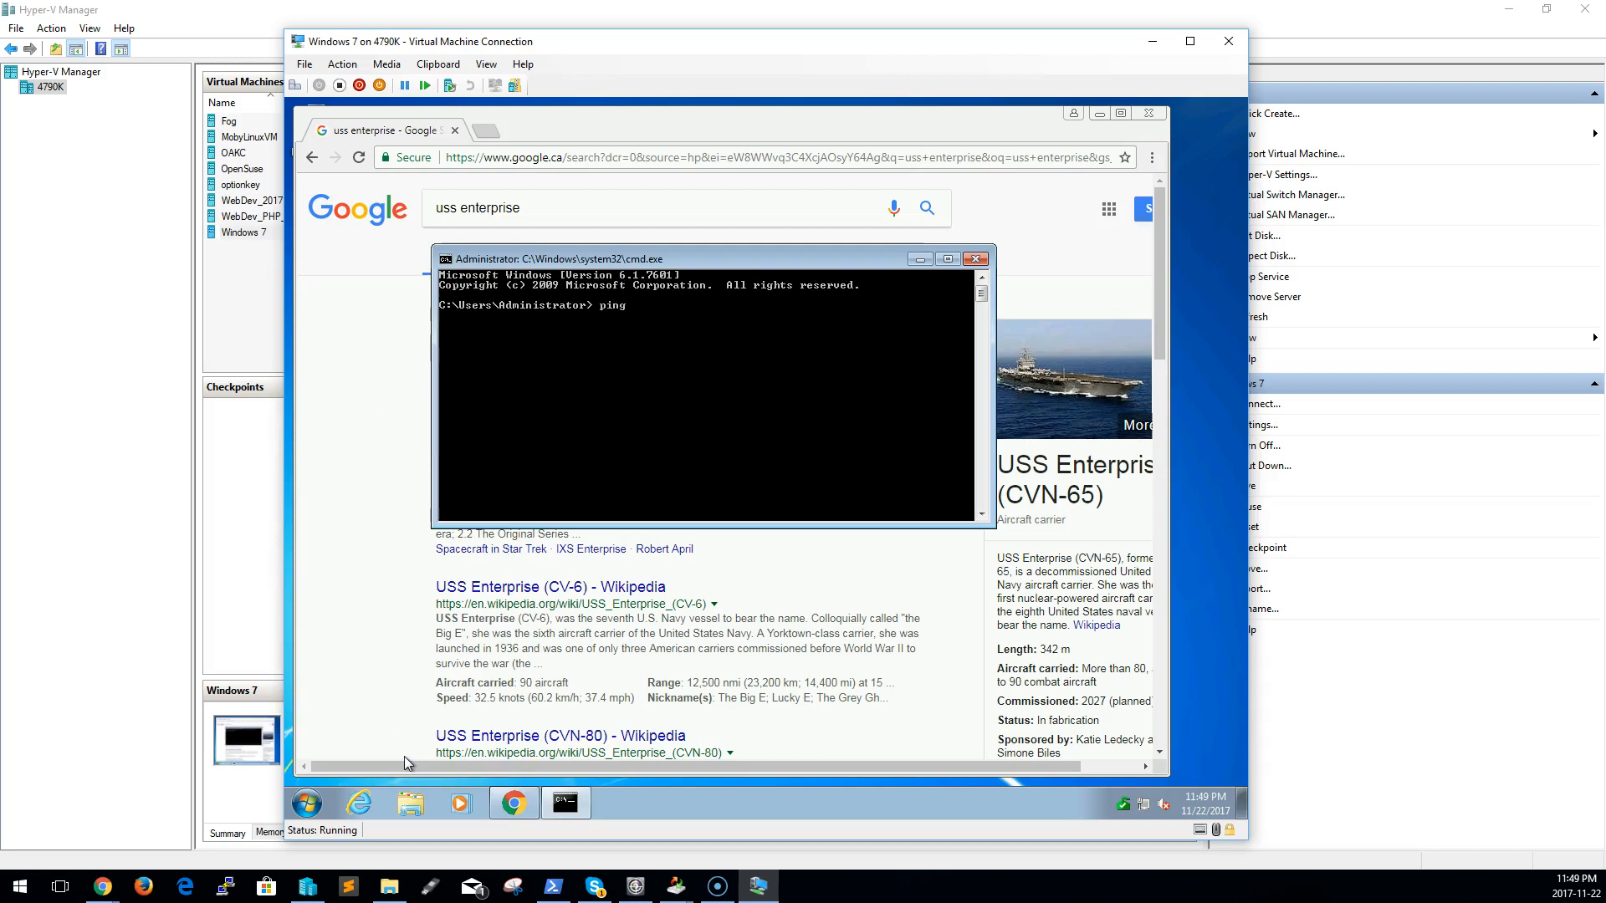
type("ing")
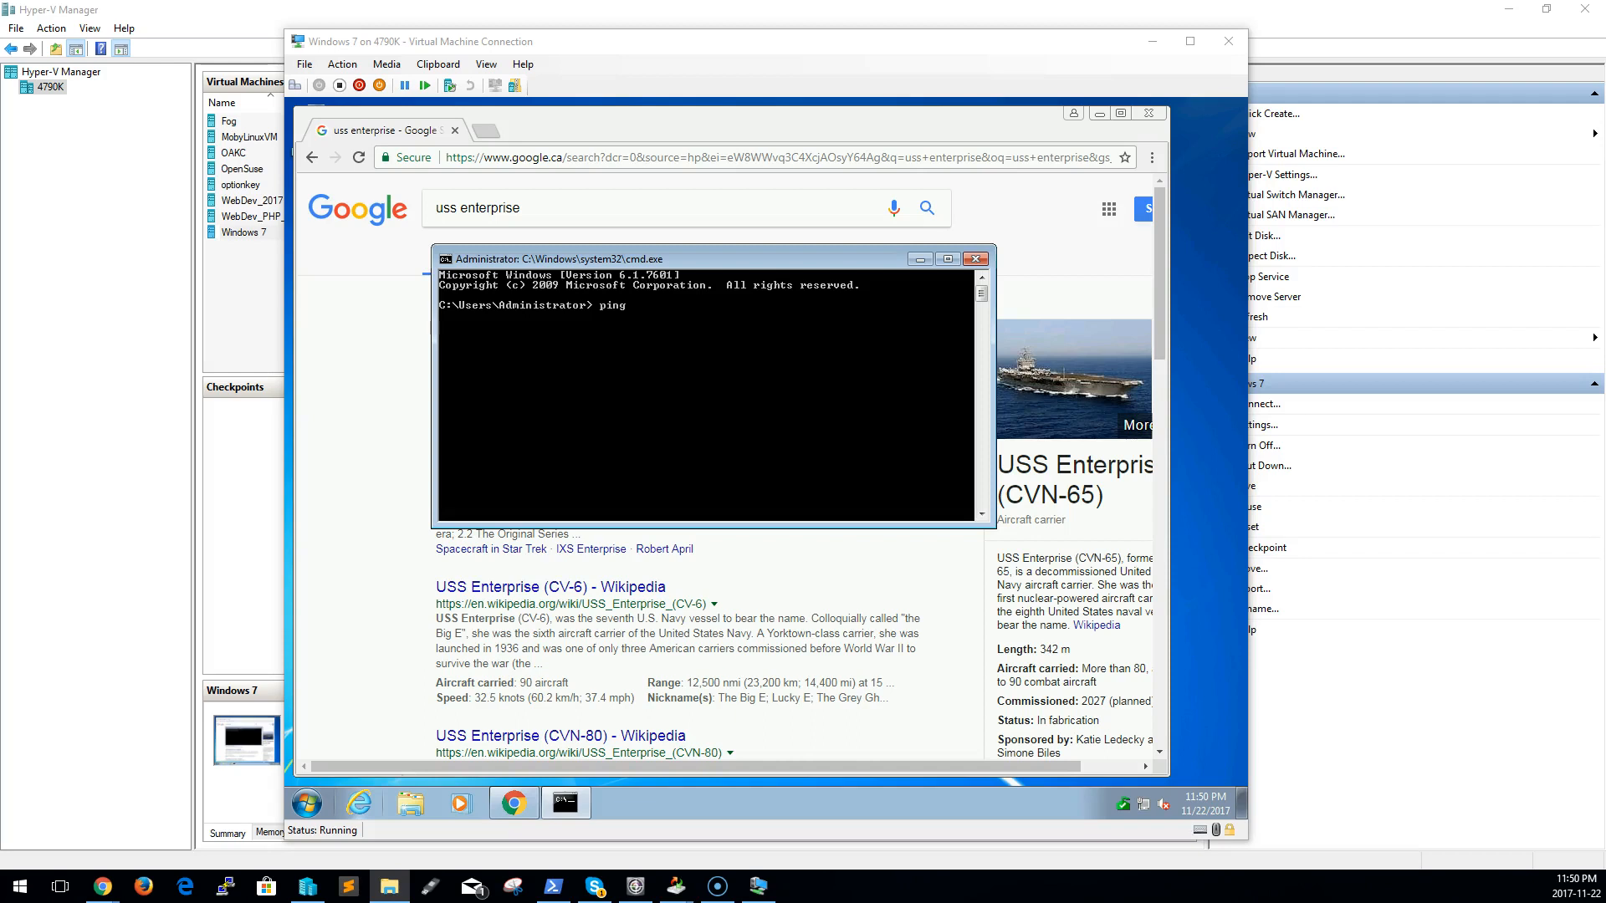
key("super+Pause")
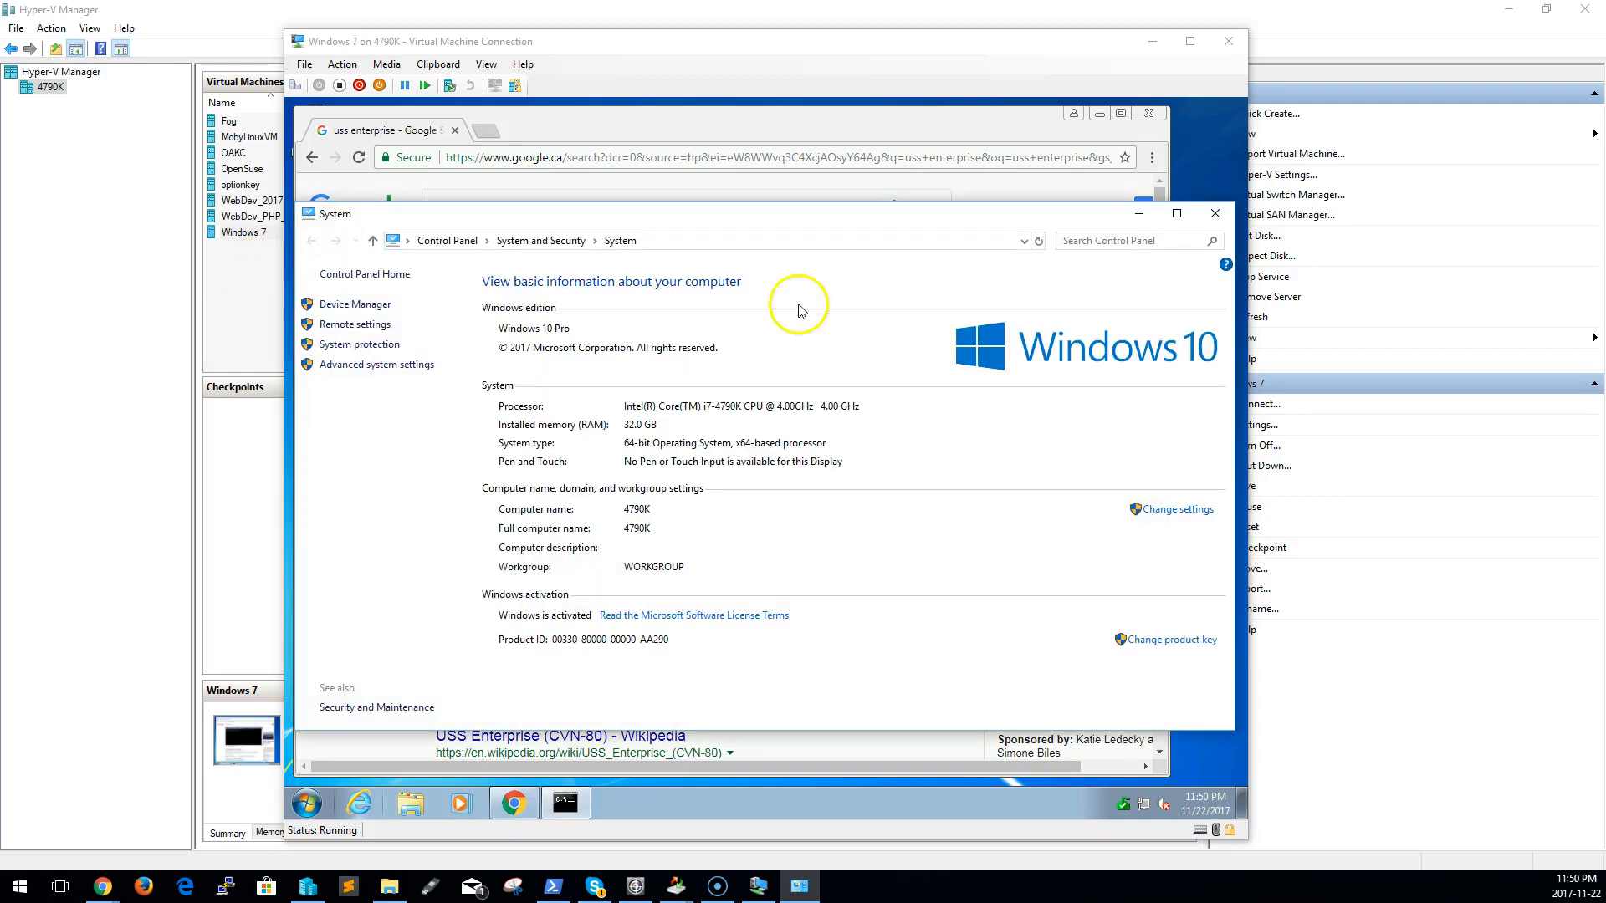
left_click(1215, 213)
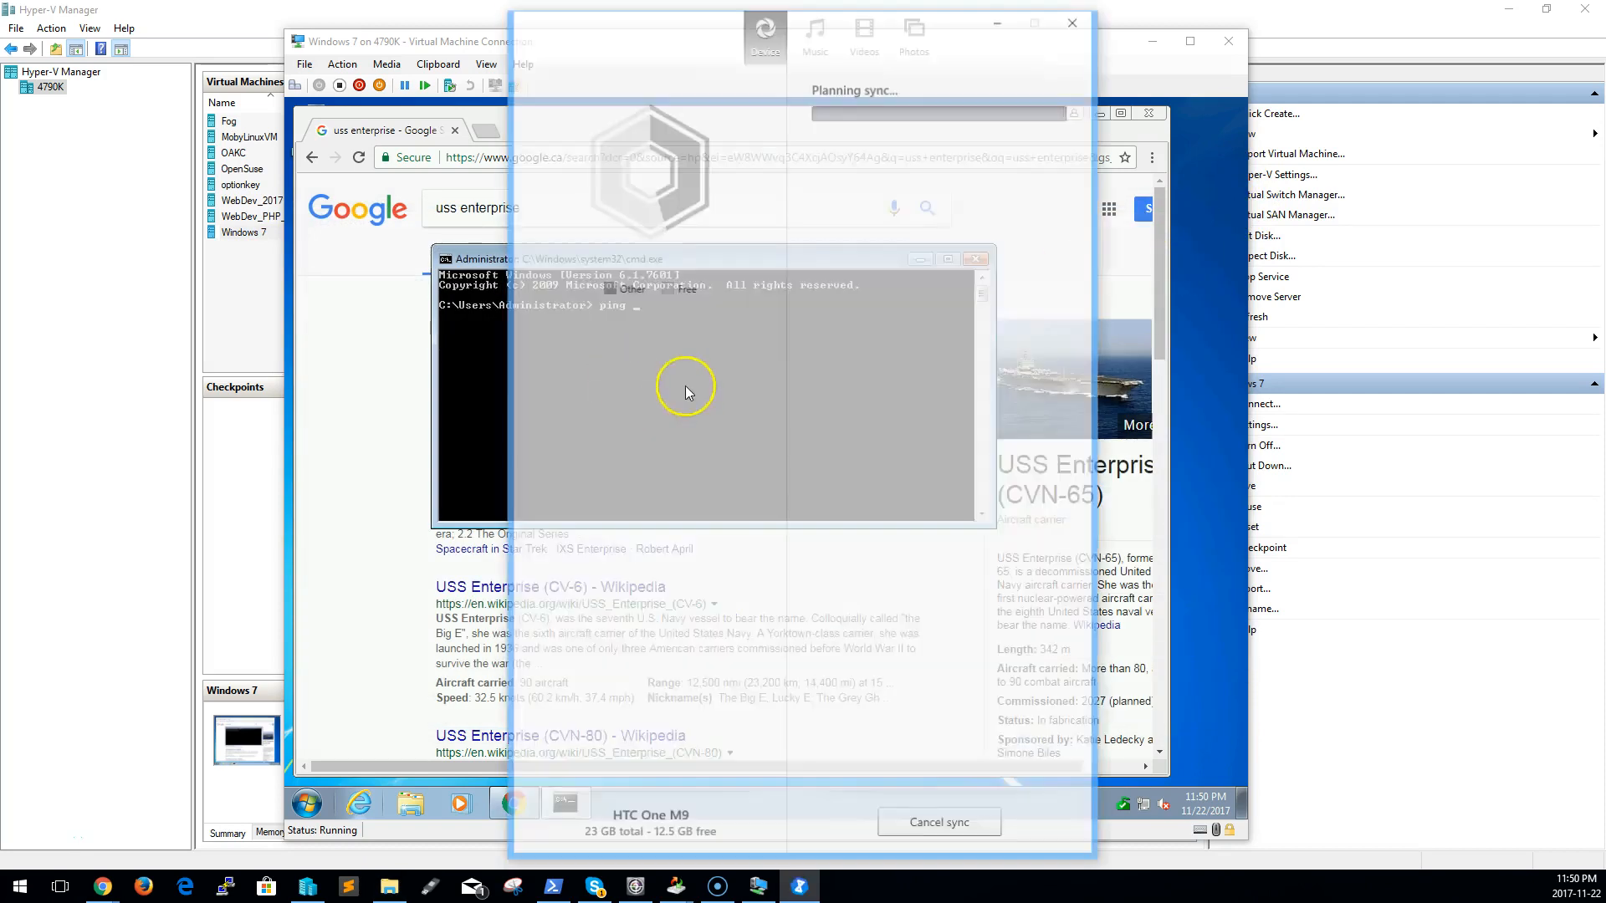
left_click(1076, 17)
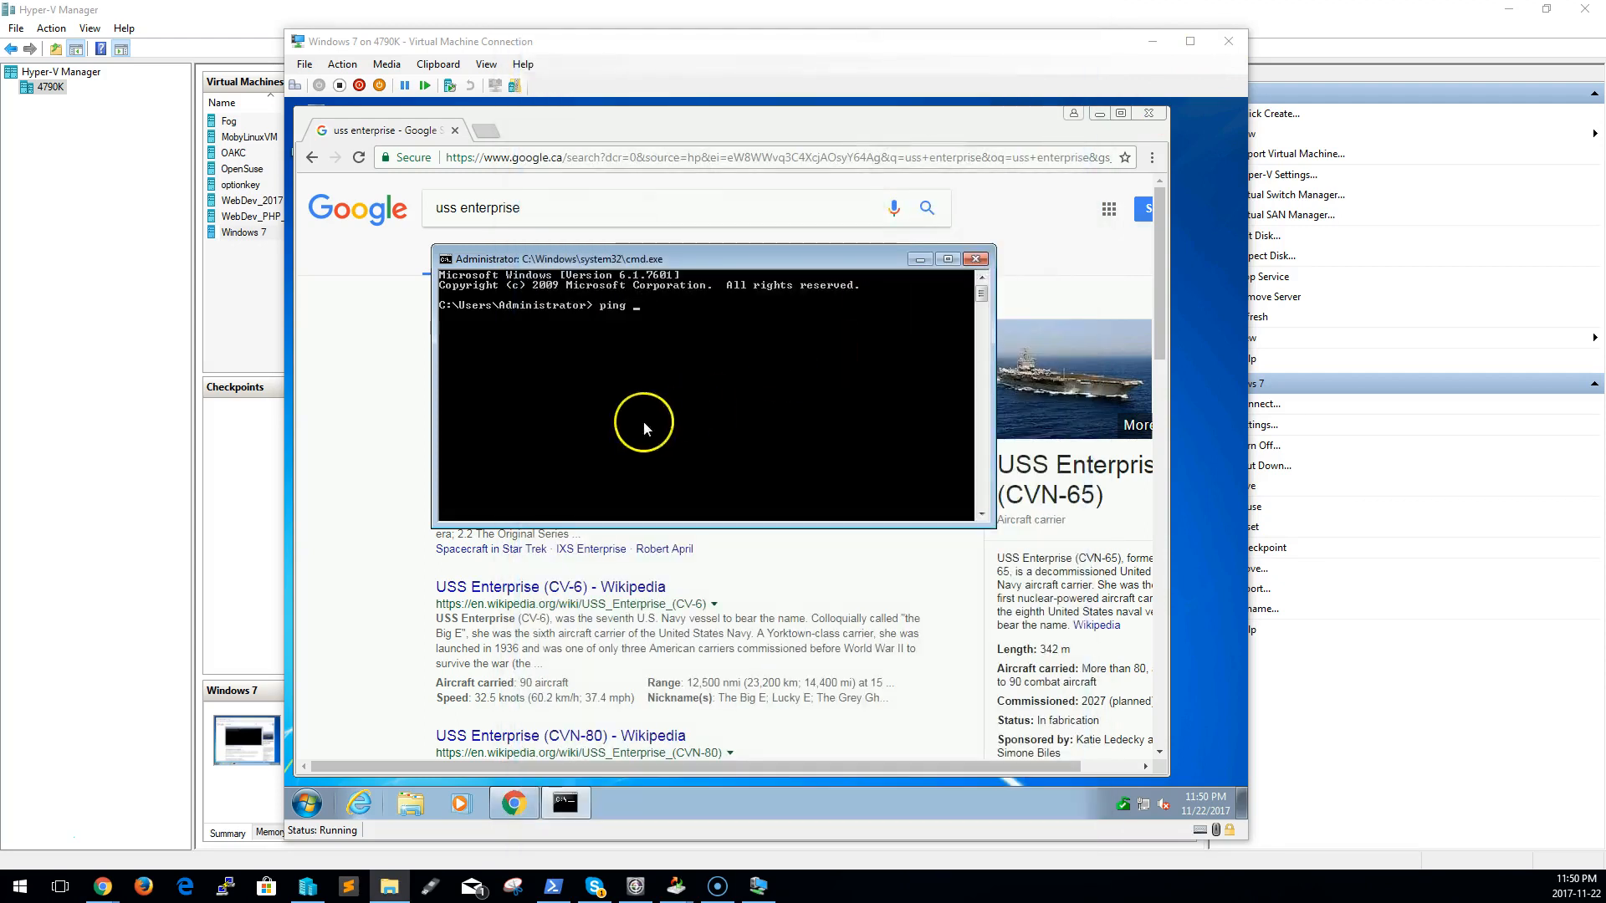
type("4790")
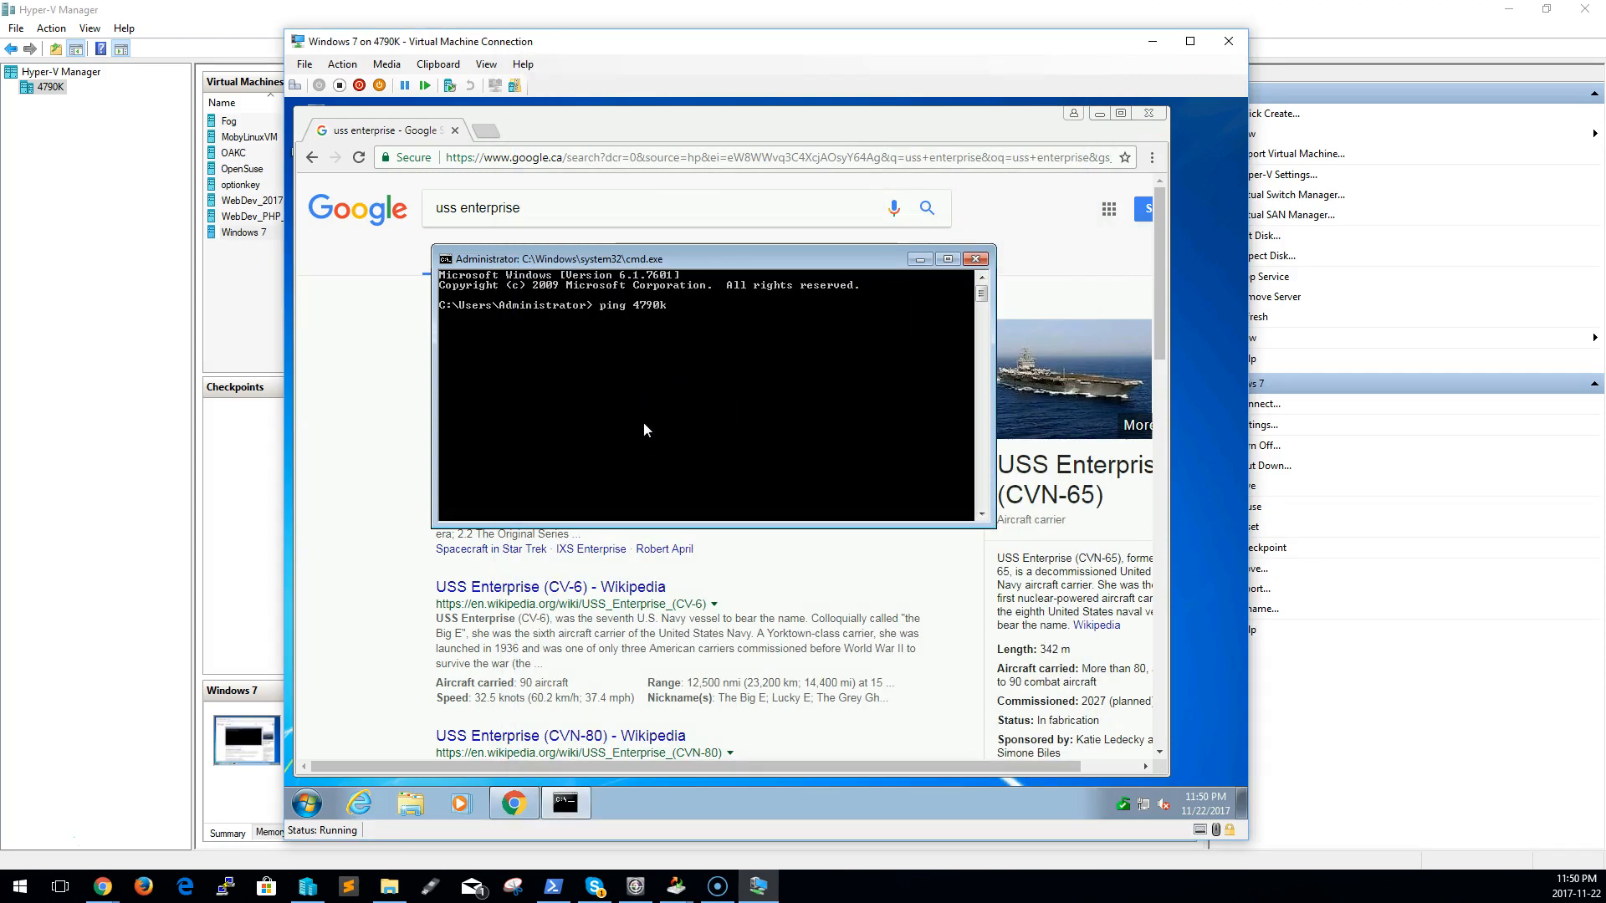
type("k")
key("Return")
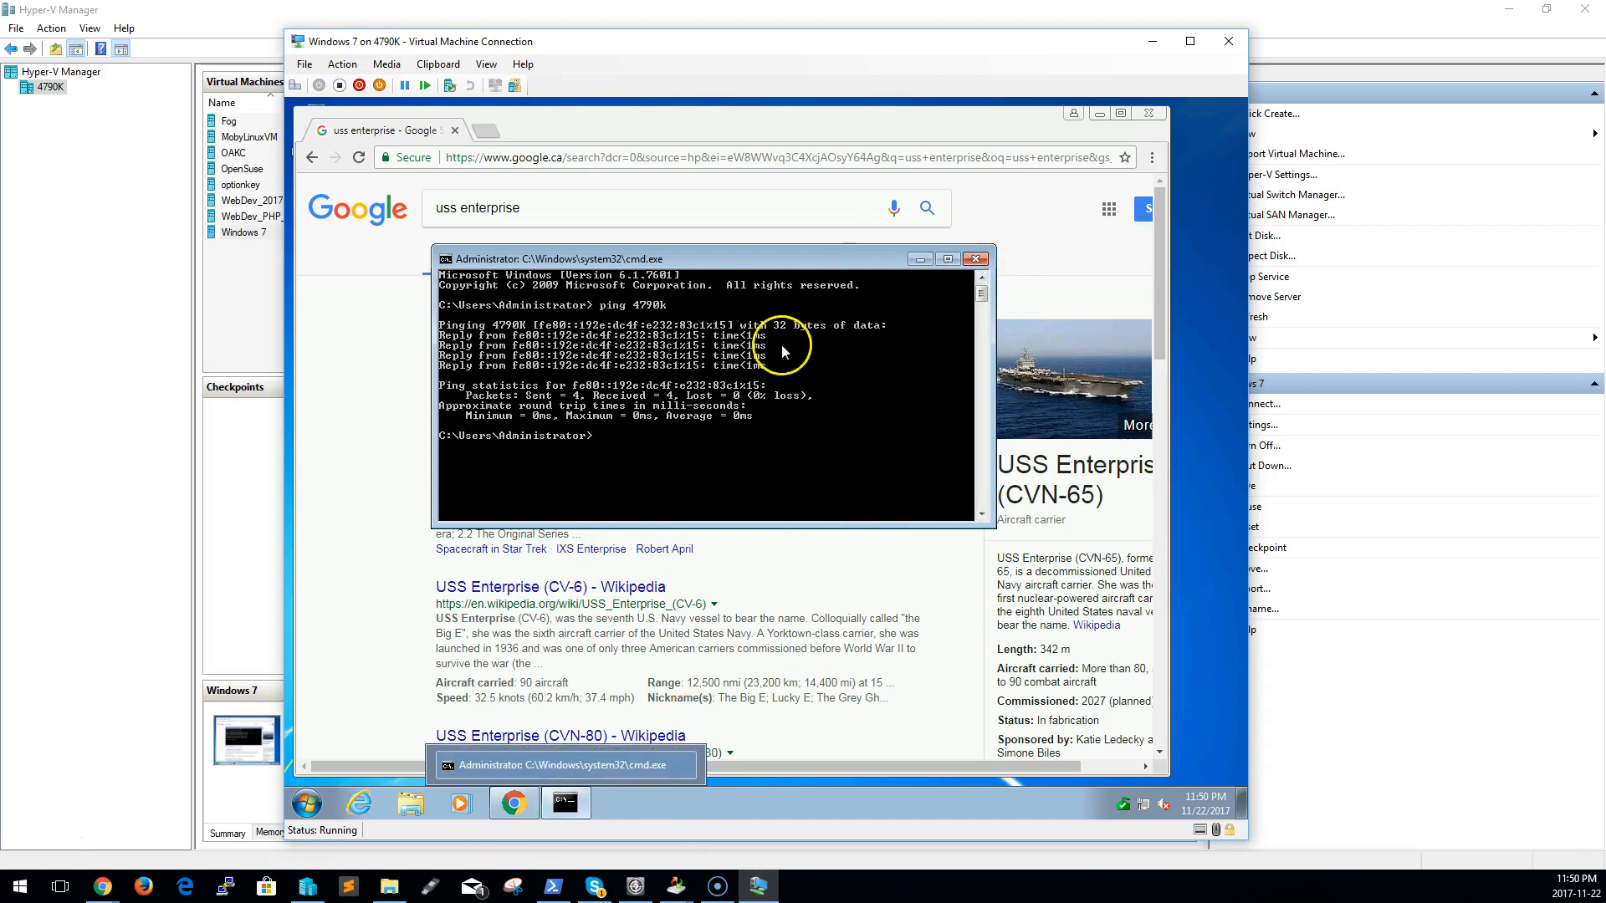
Launch Windows PowerShell as administrator on the host, move its window partly clear of the guest console, and begin a ping command
right_click(20, 891)
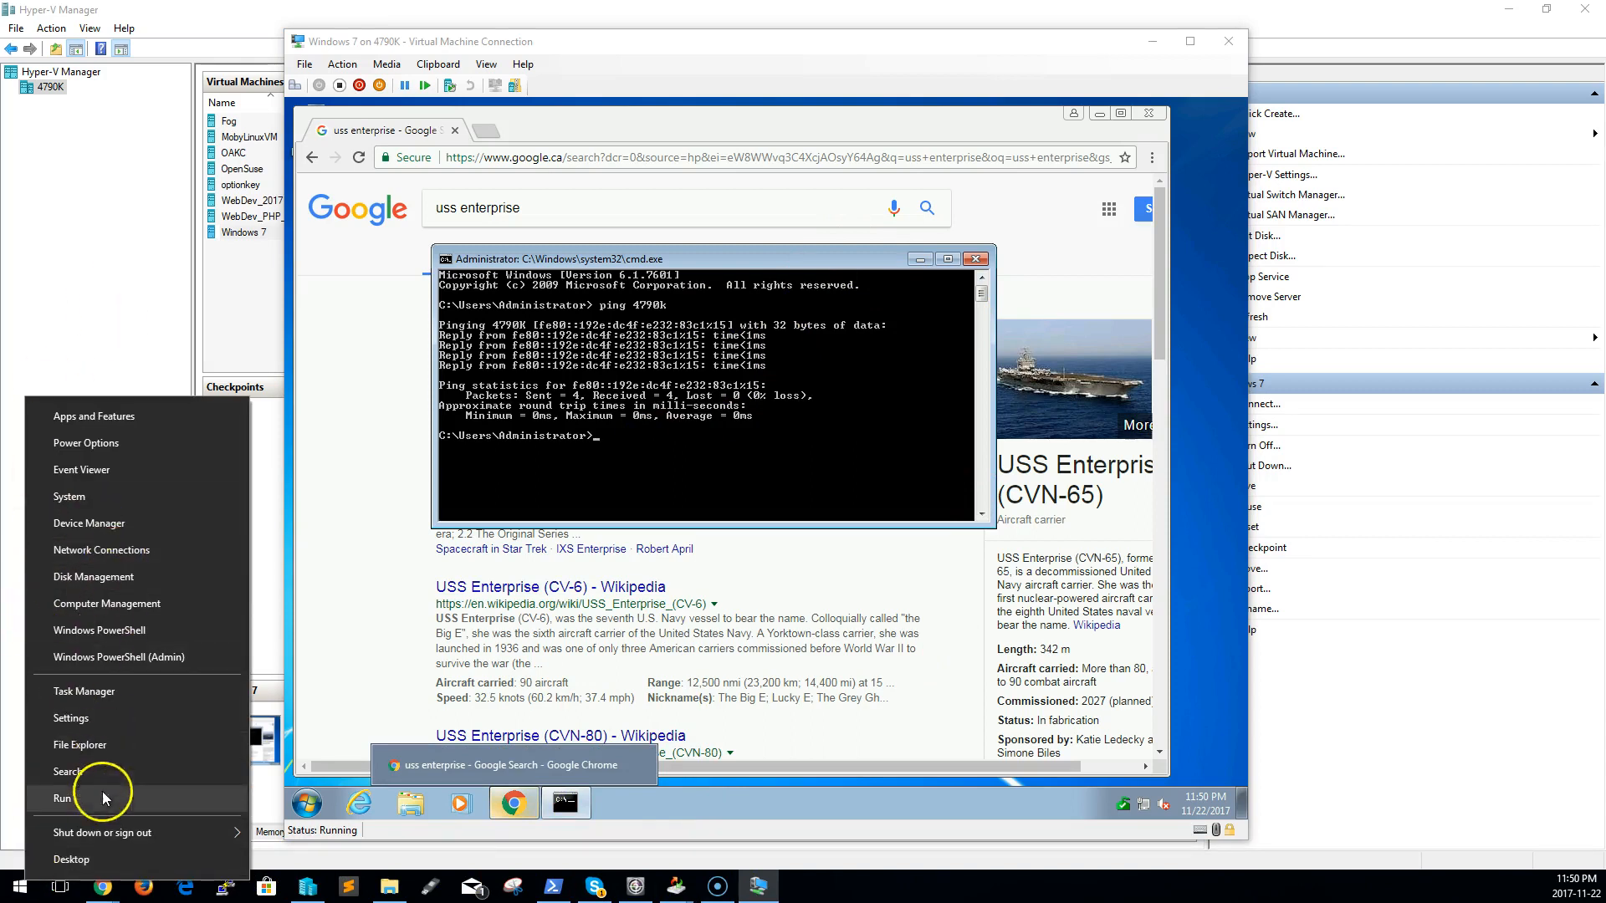
left_click(119, 656)
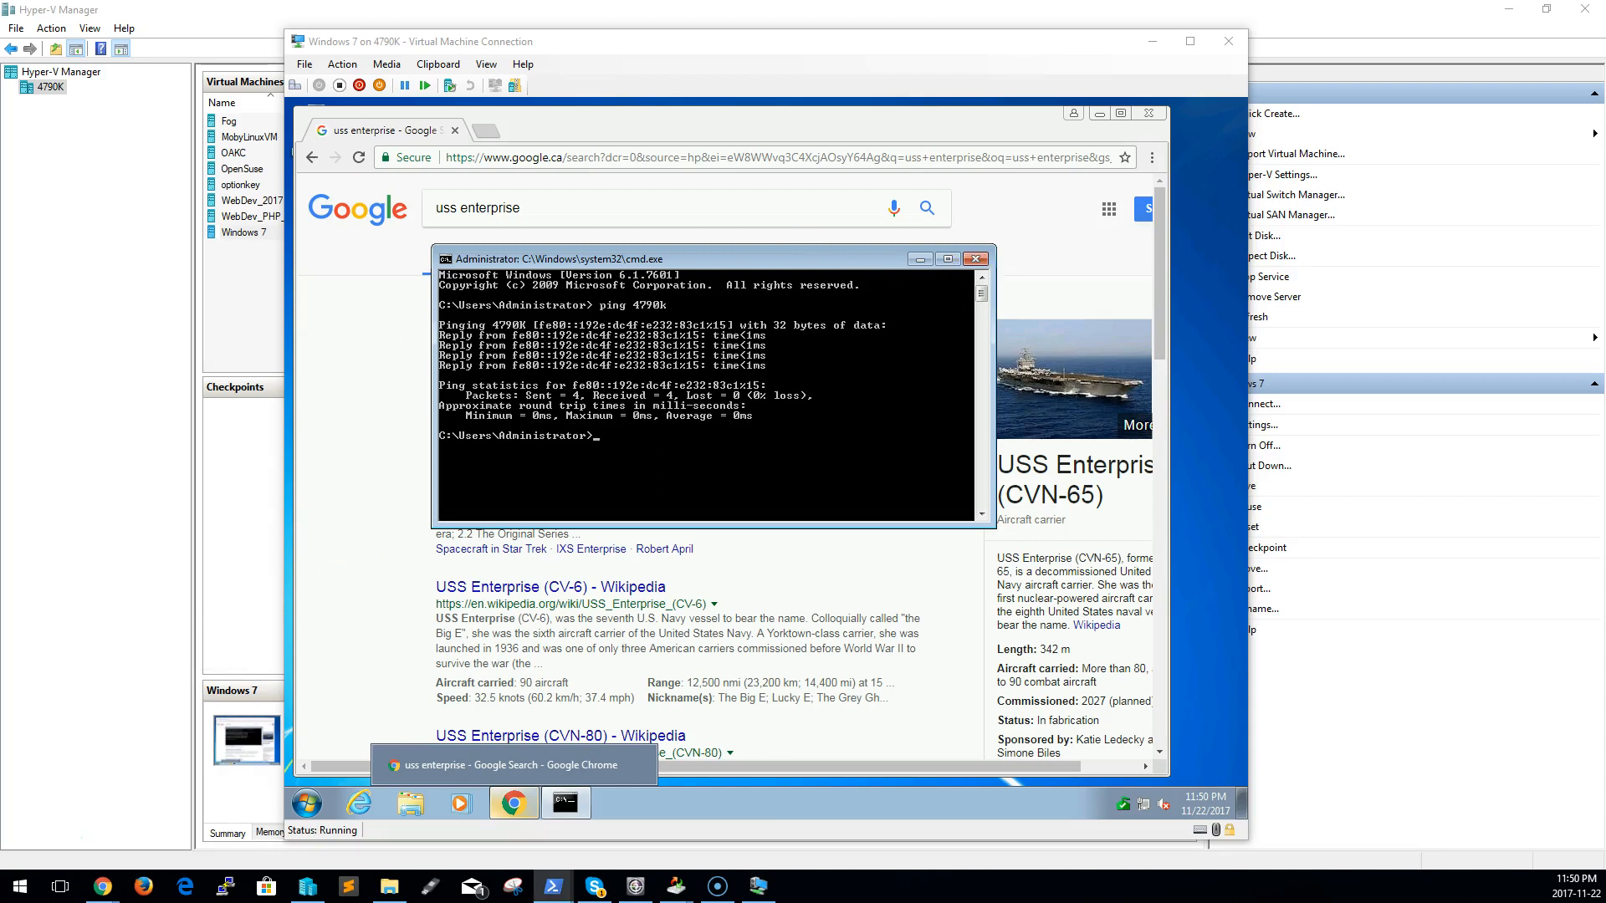
left_click_drag(325, 324, 1116, 159)
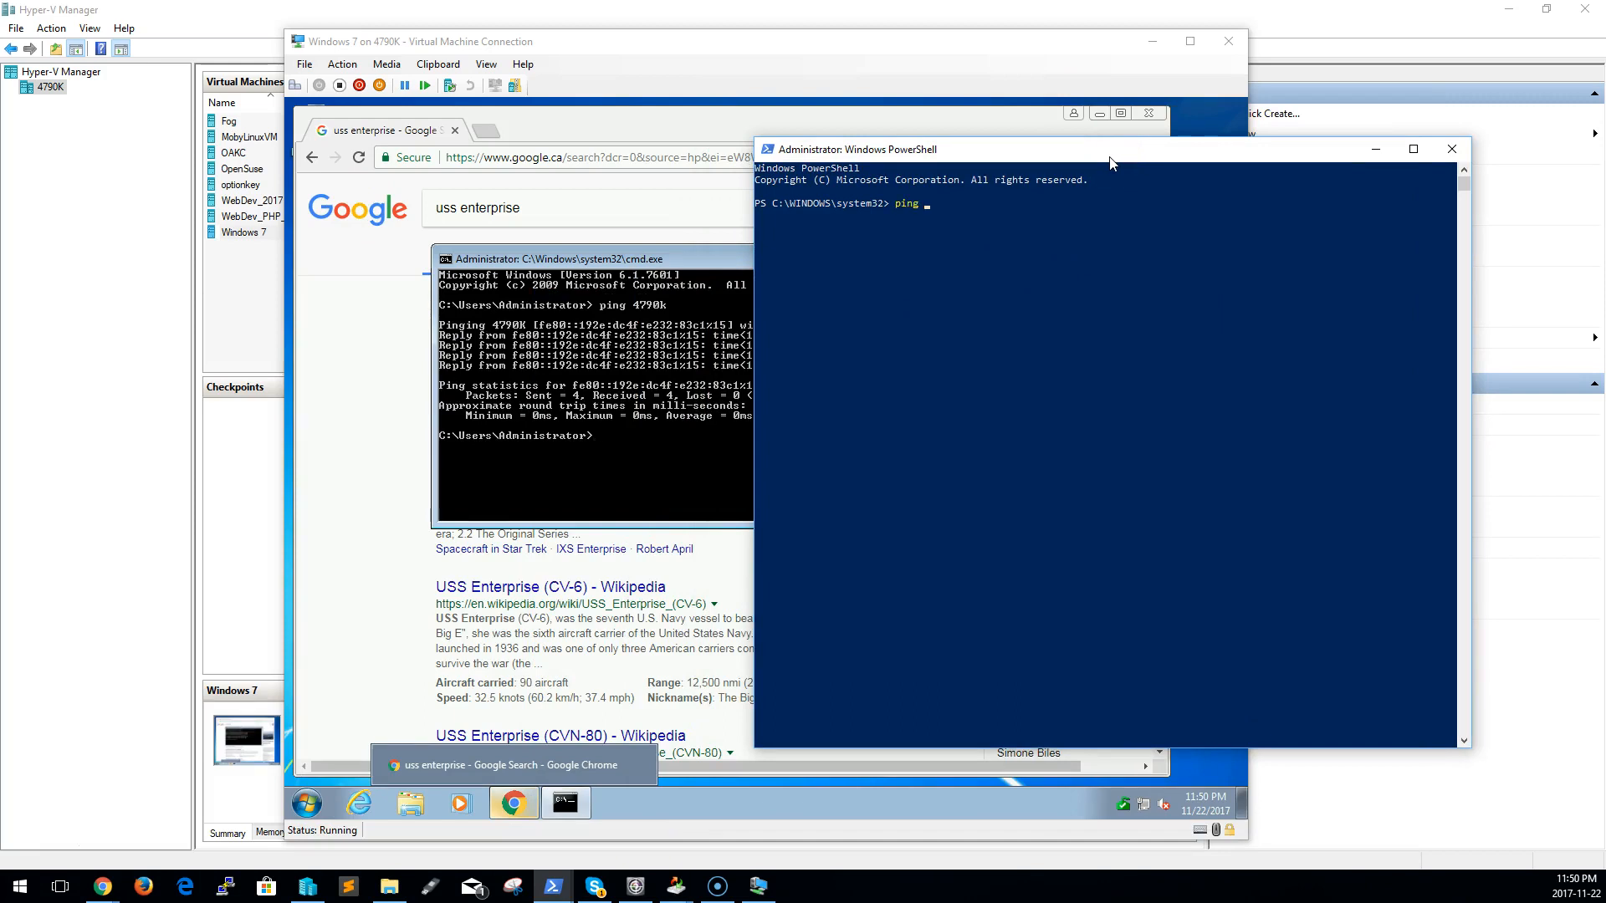
Run ipconfig in the guest's command prompt, check the Ethernet adapter's IPv4 address, and close the prompt
left_click(631, 509)
left_click(600, 474)
type("ipconfig")
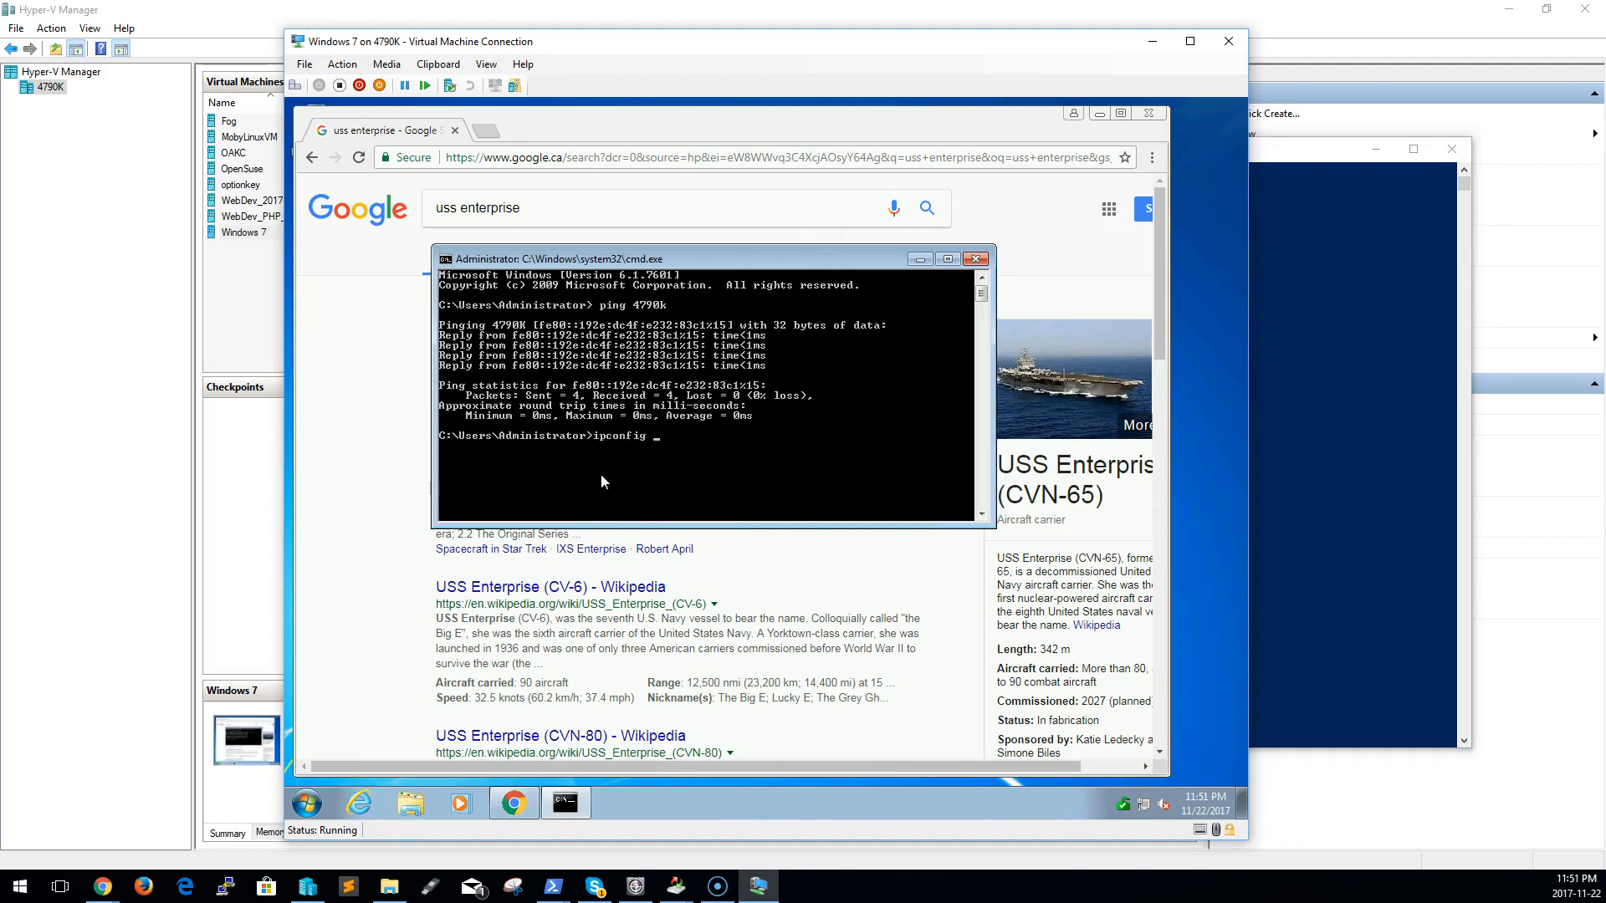
key("Return")
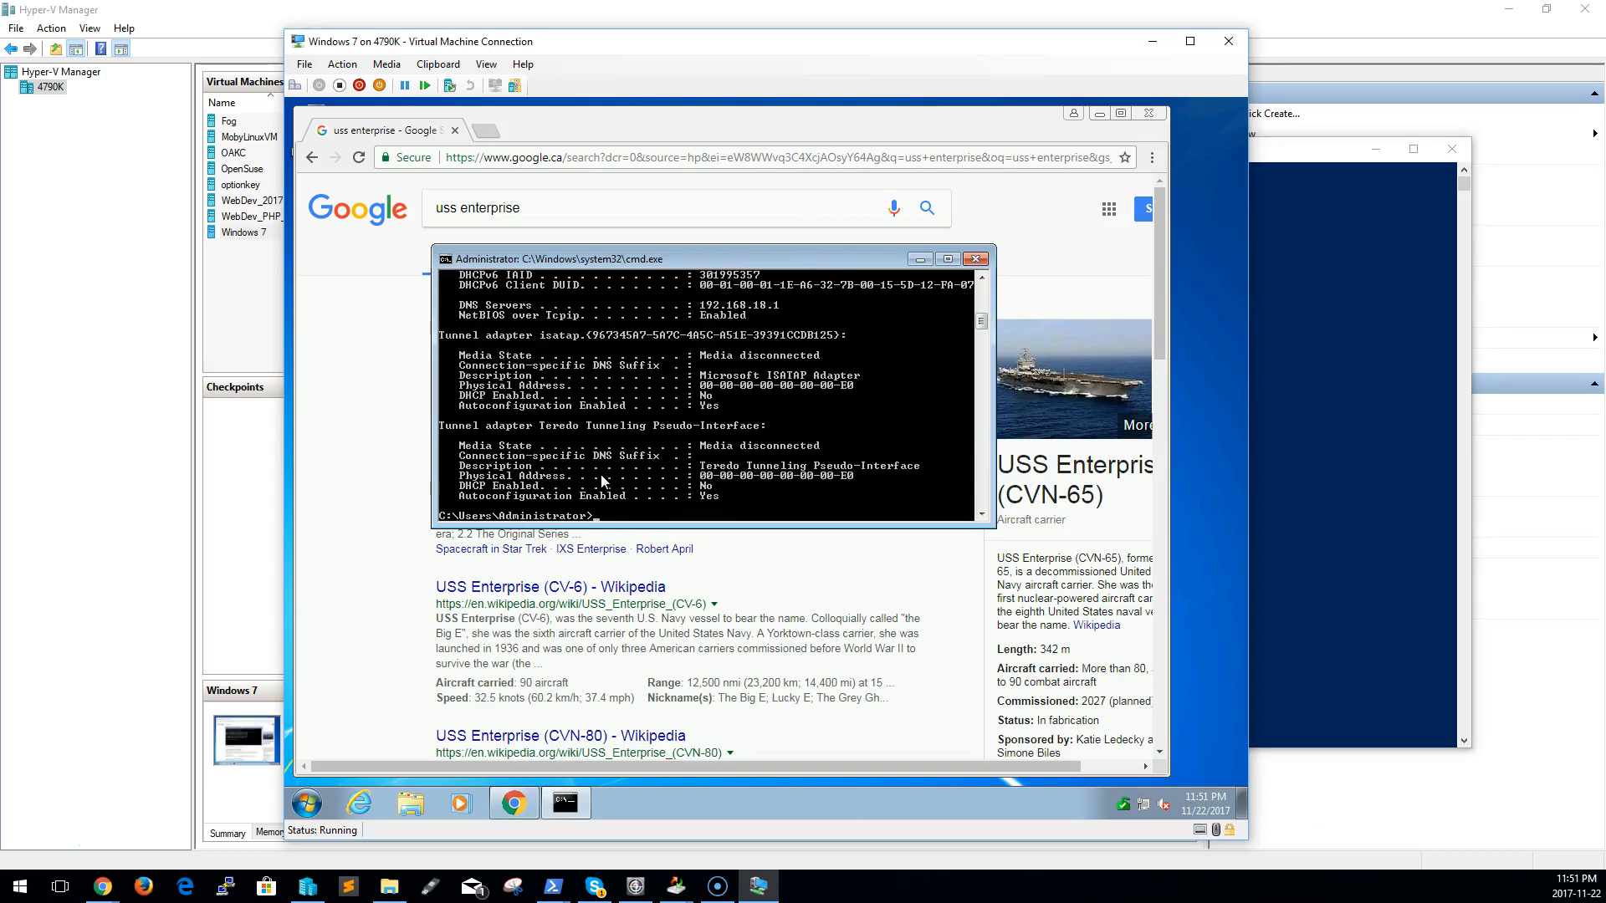
scroll(627, 388, "up", 4)
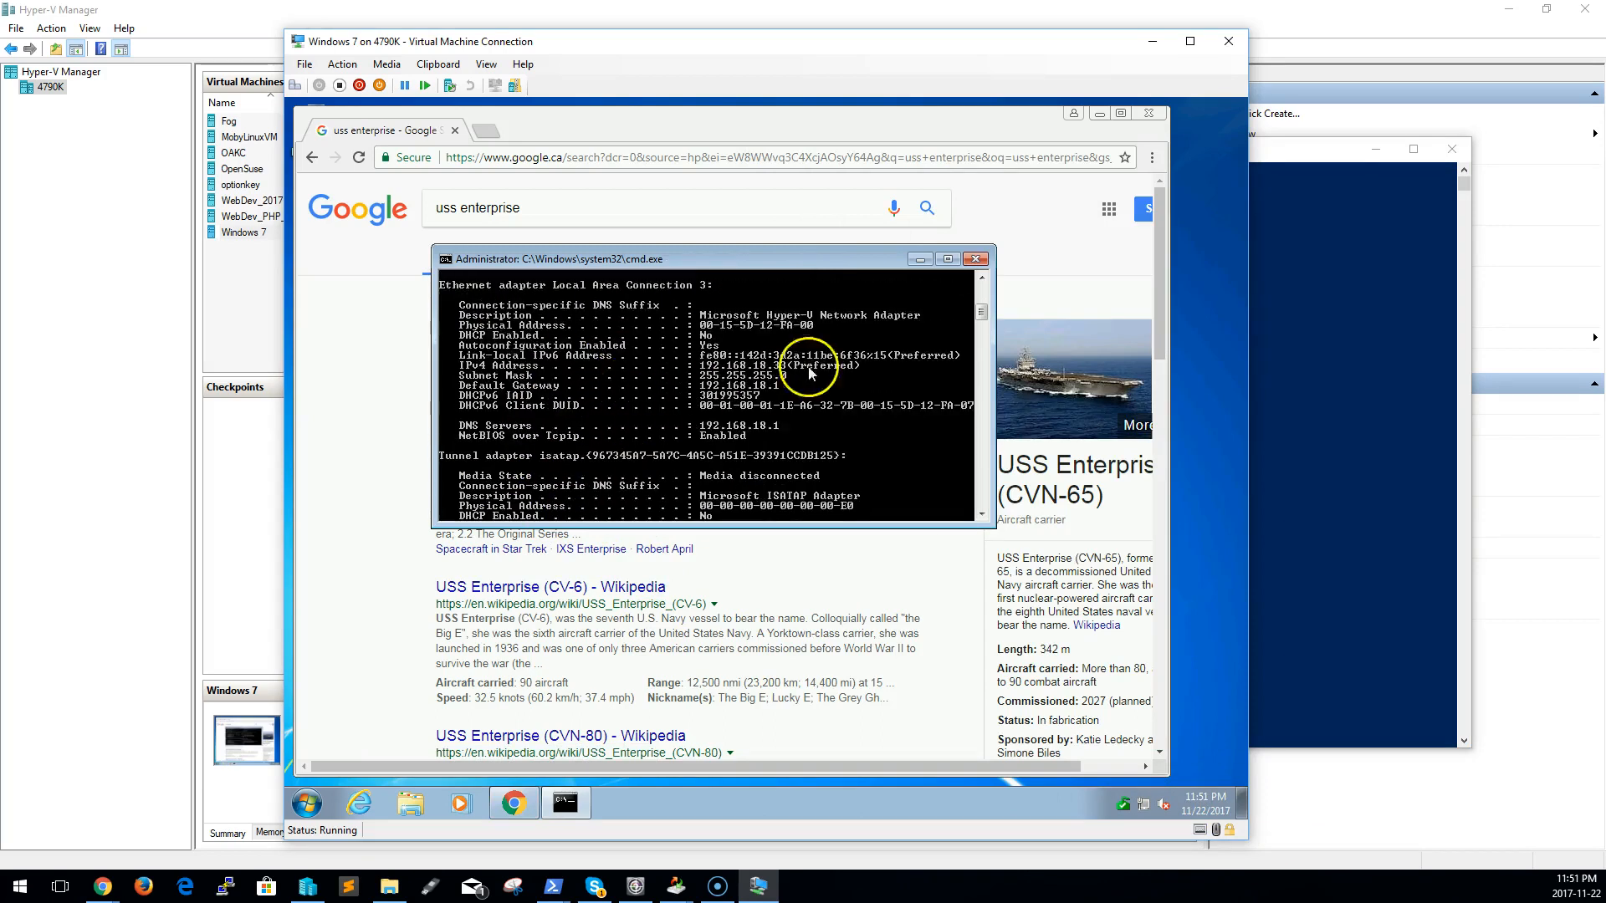
left_click(975, 259)
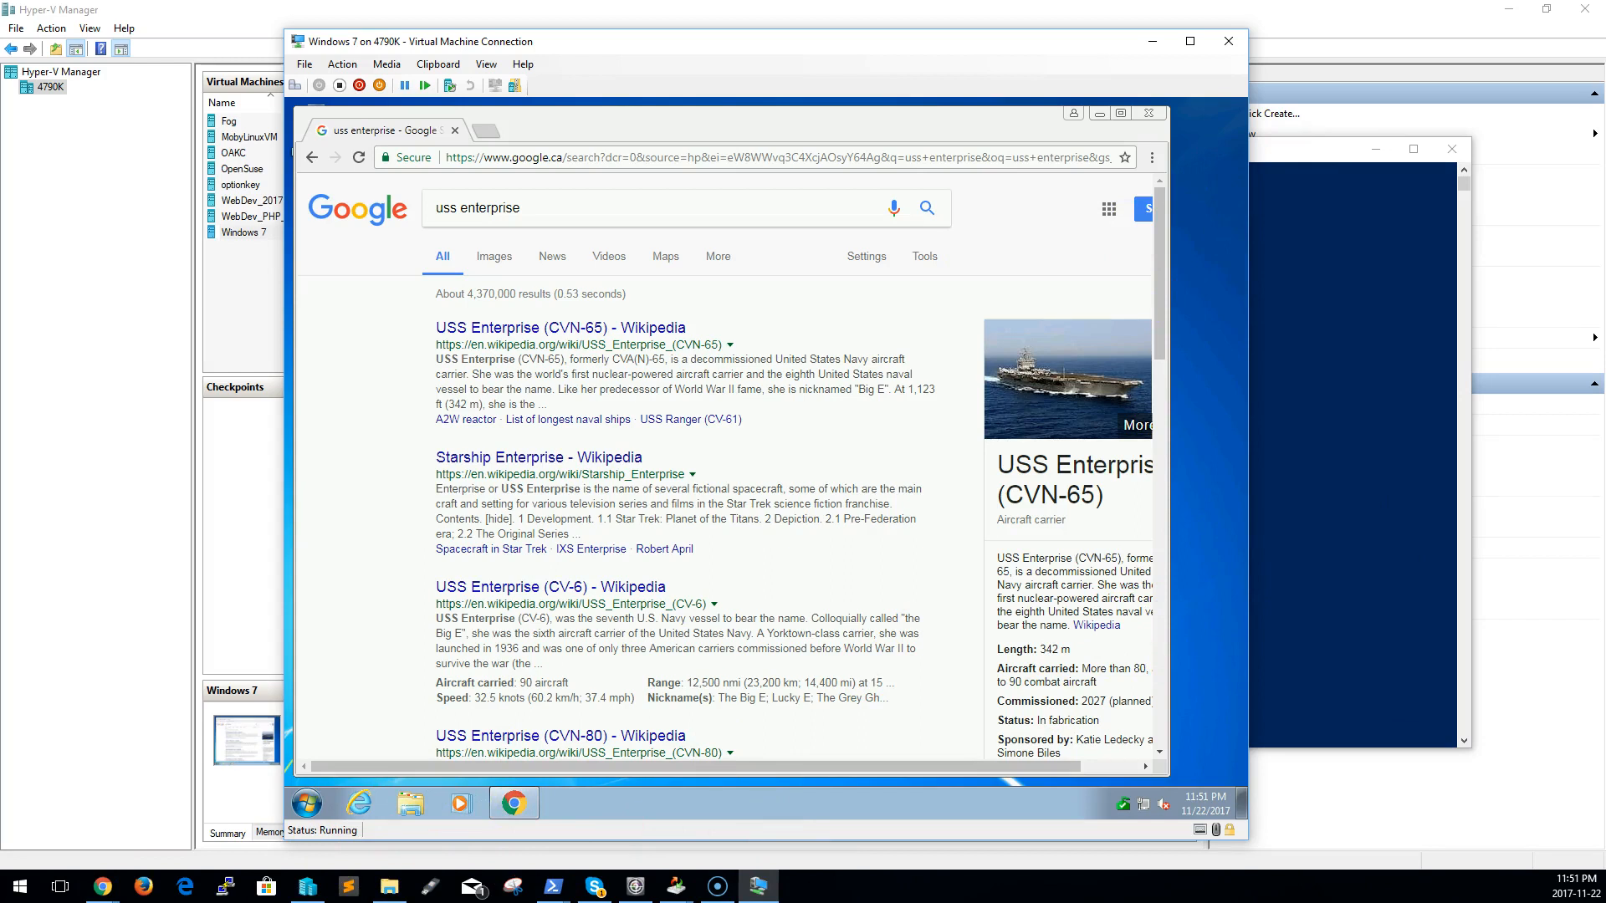
Ping the guest at 192.168.18.33 from the host's PowerShell window
key("alt+Tab")
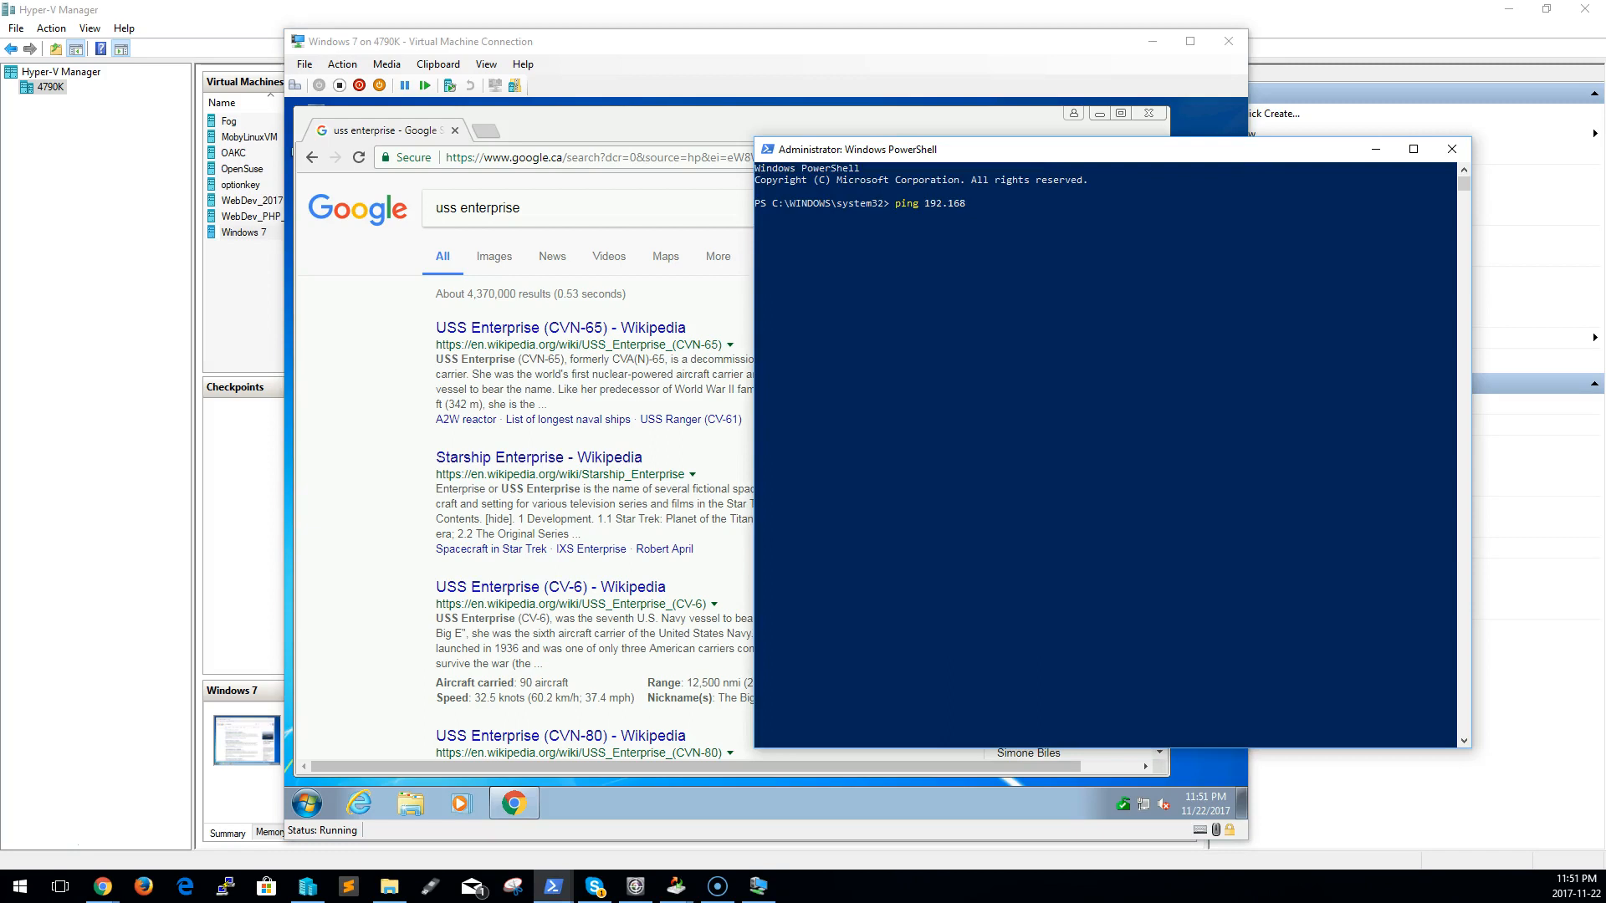
type("192.168.18.33")
key("Return")
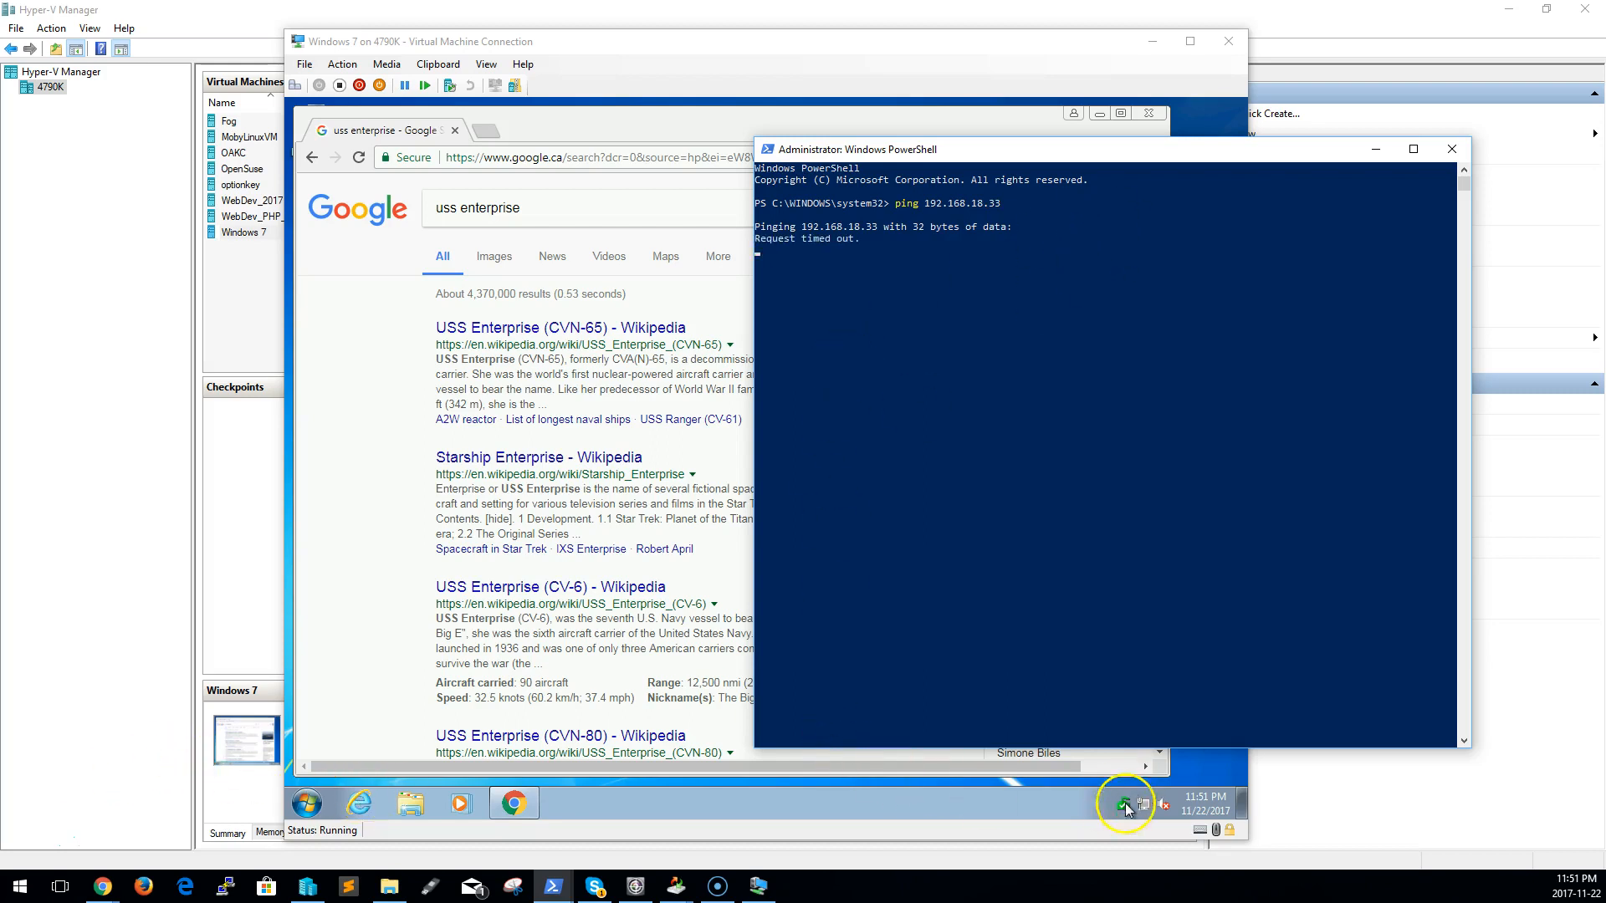
Turn off Windows Firewall in the Windows 7 guest for both the home or work and the public network locations
left_click(309, 804)
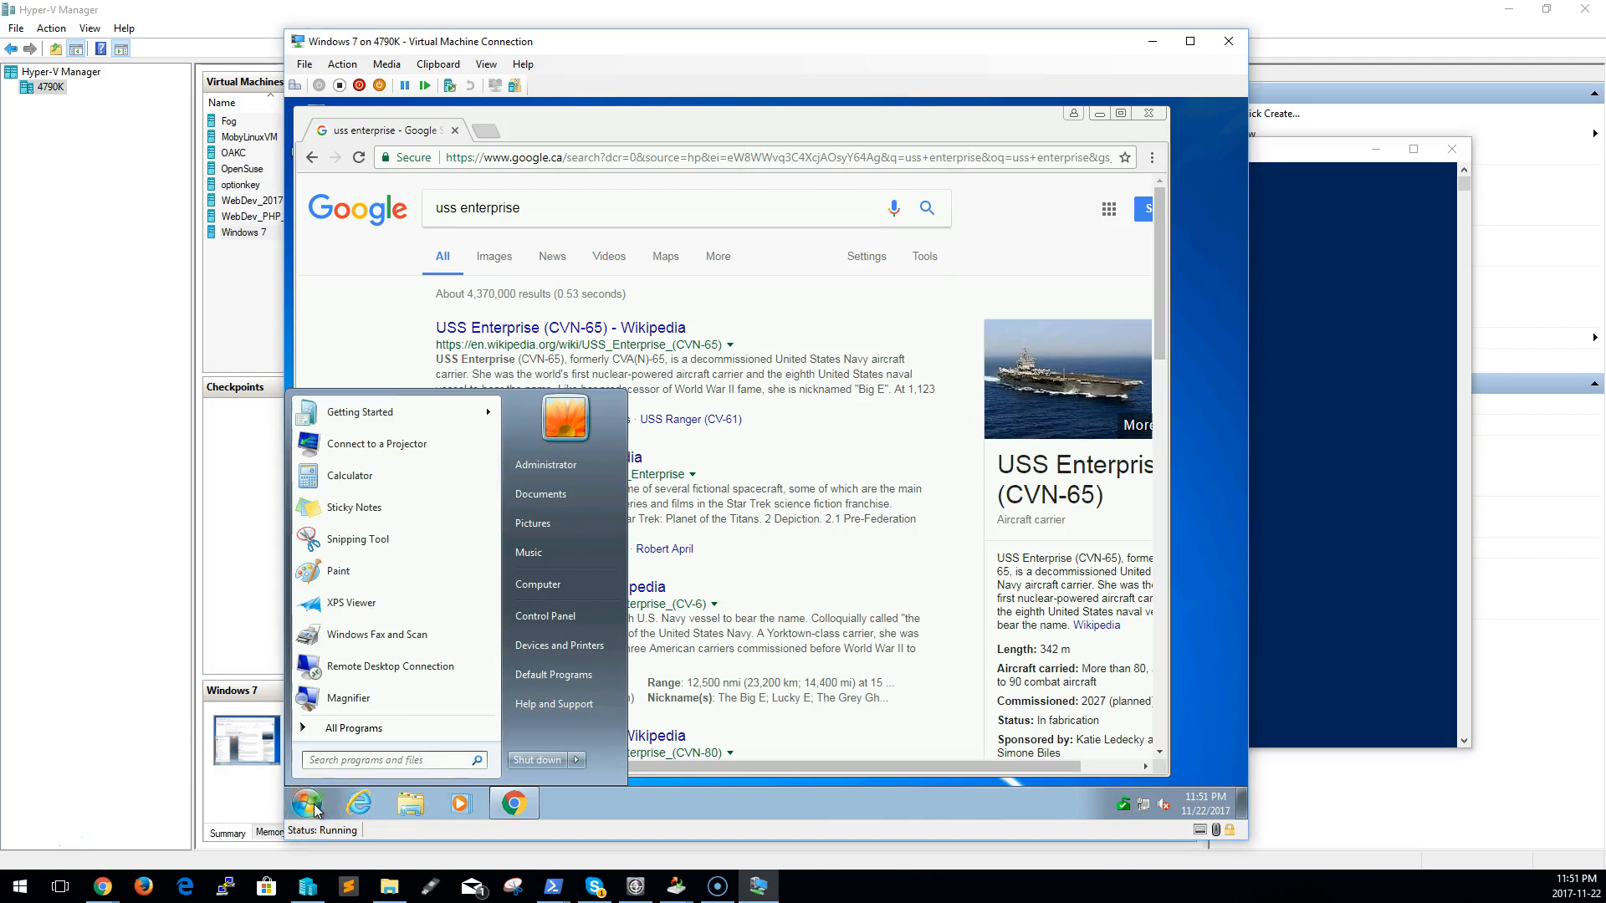
type("fire")
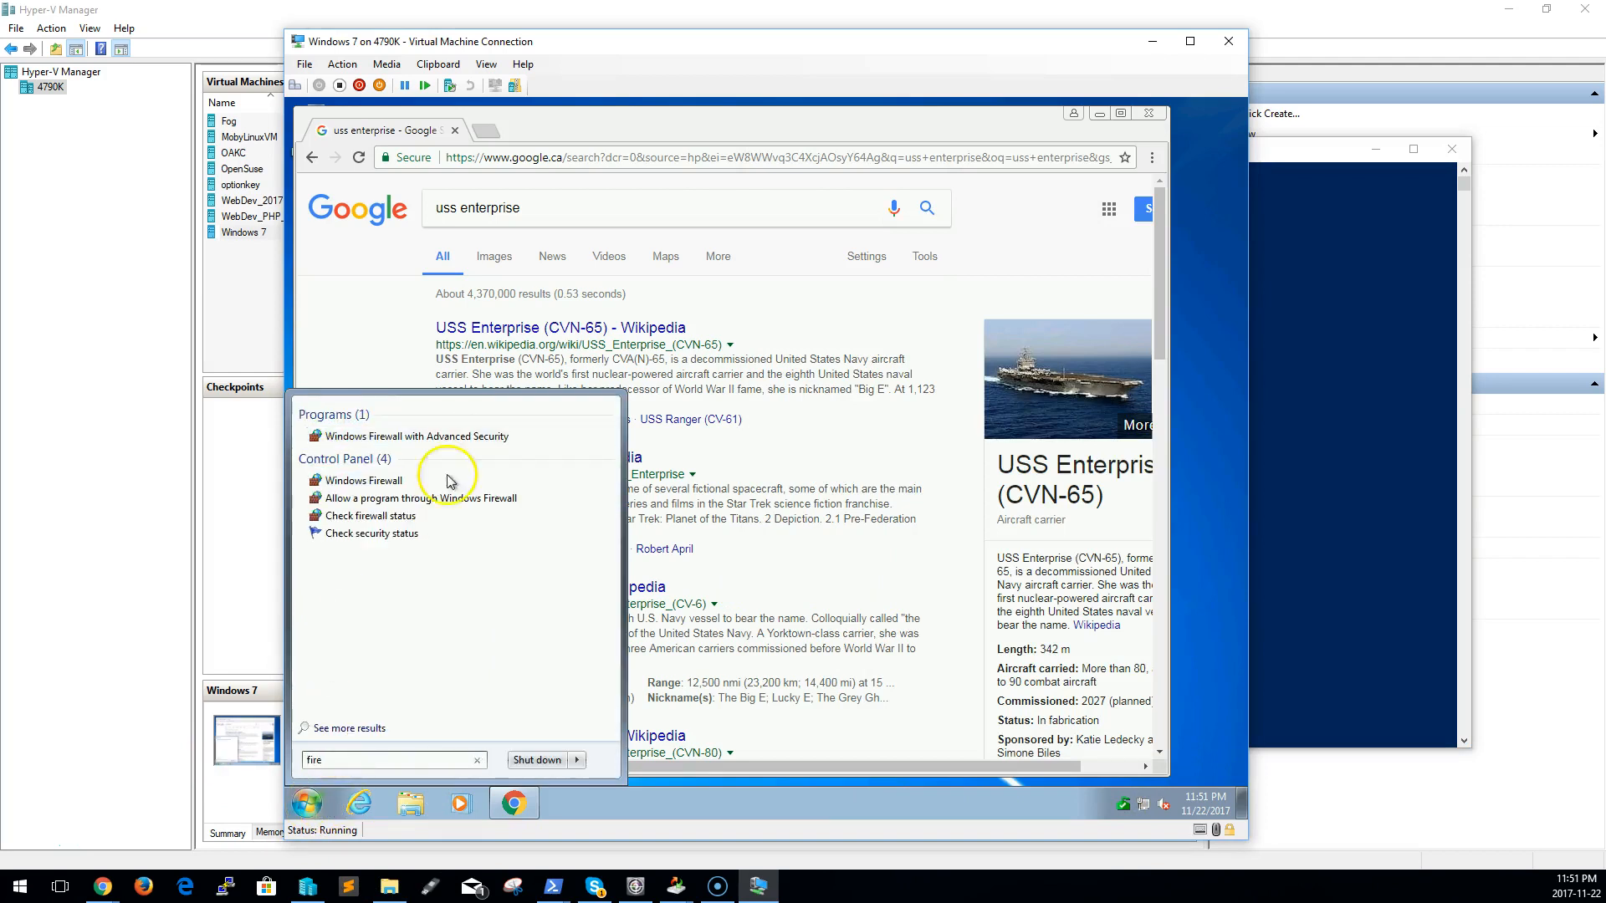
left_click(394, 482)
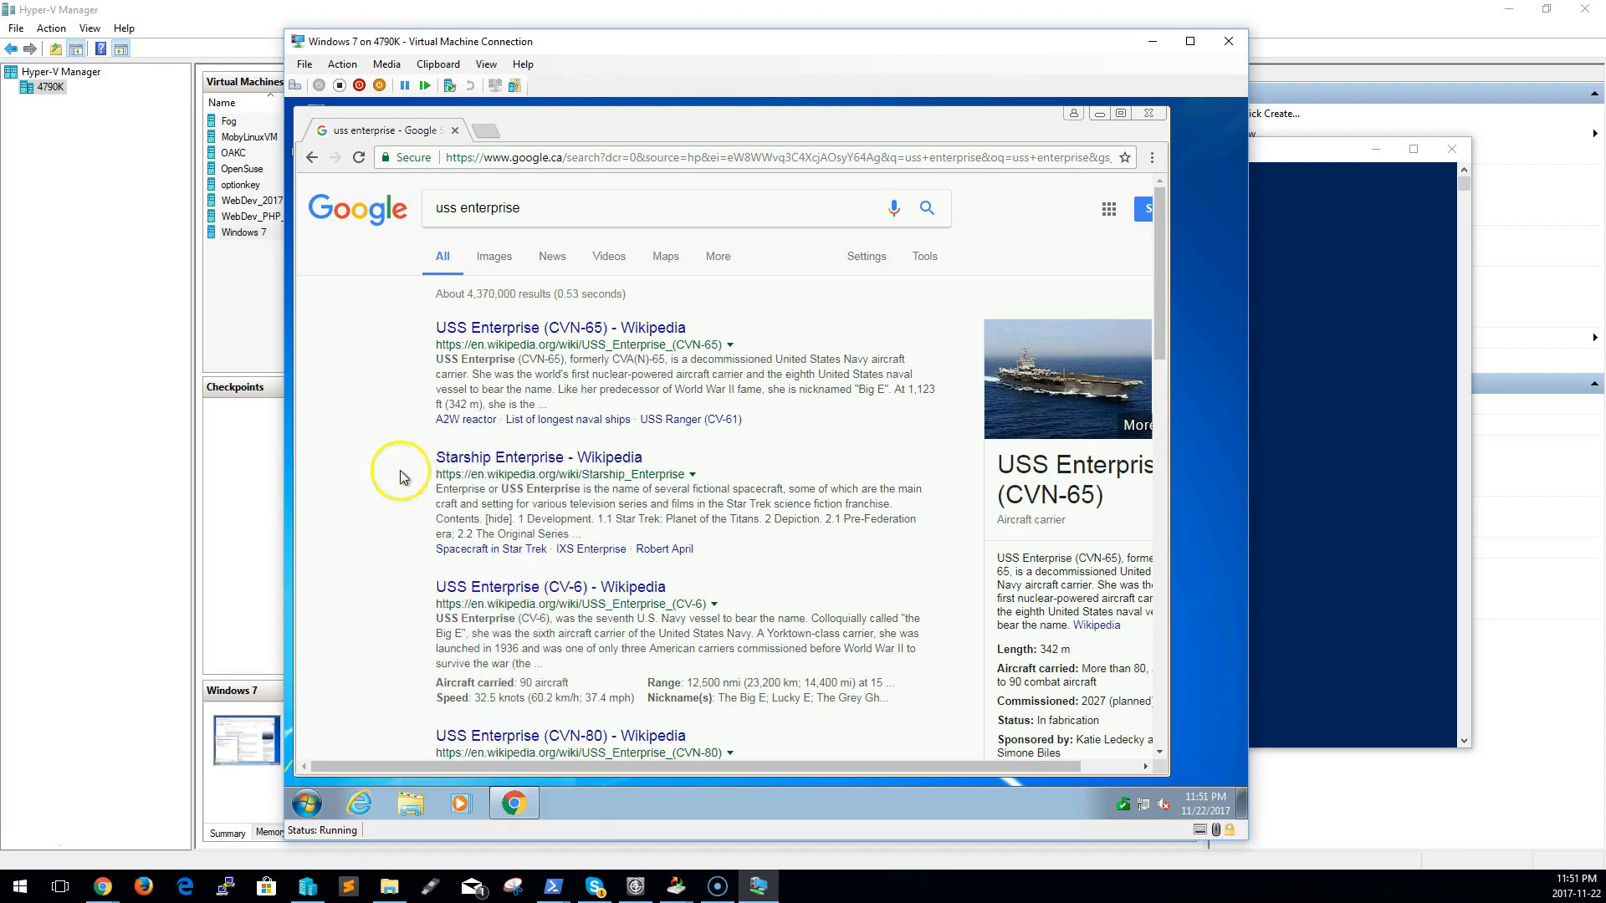
left_click(562, 357)
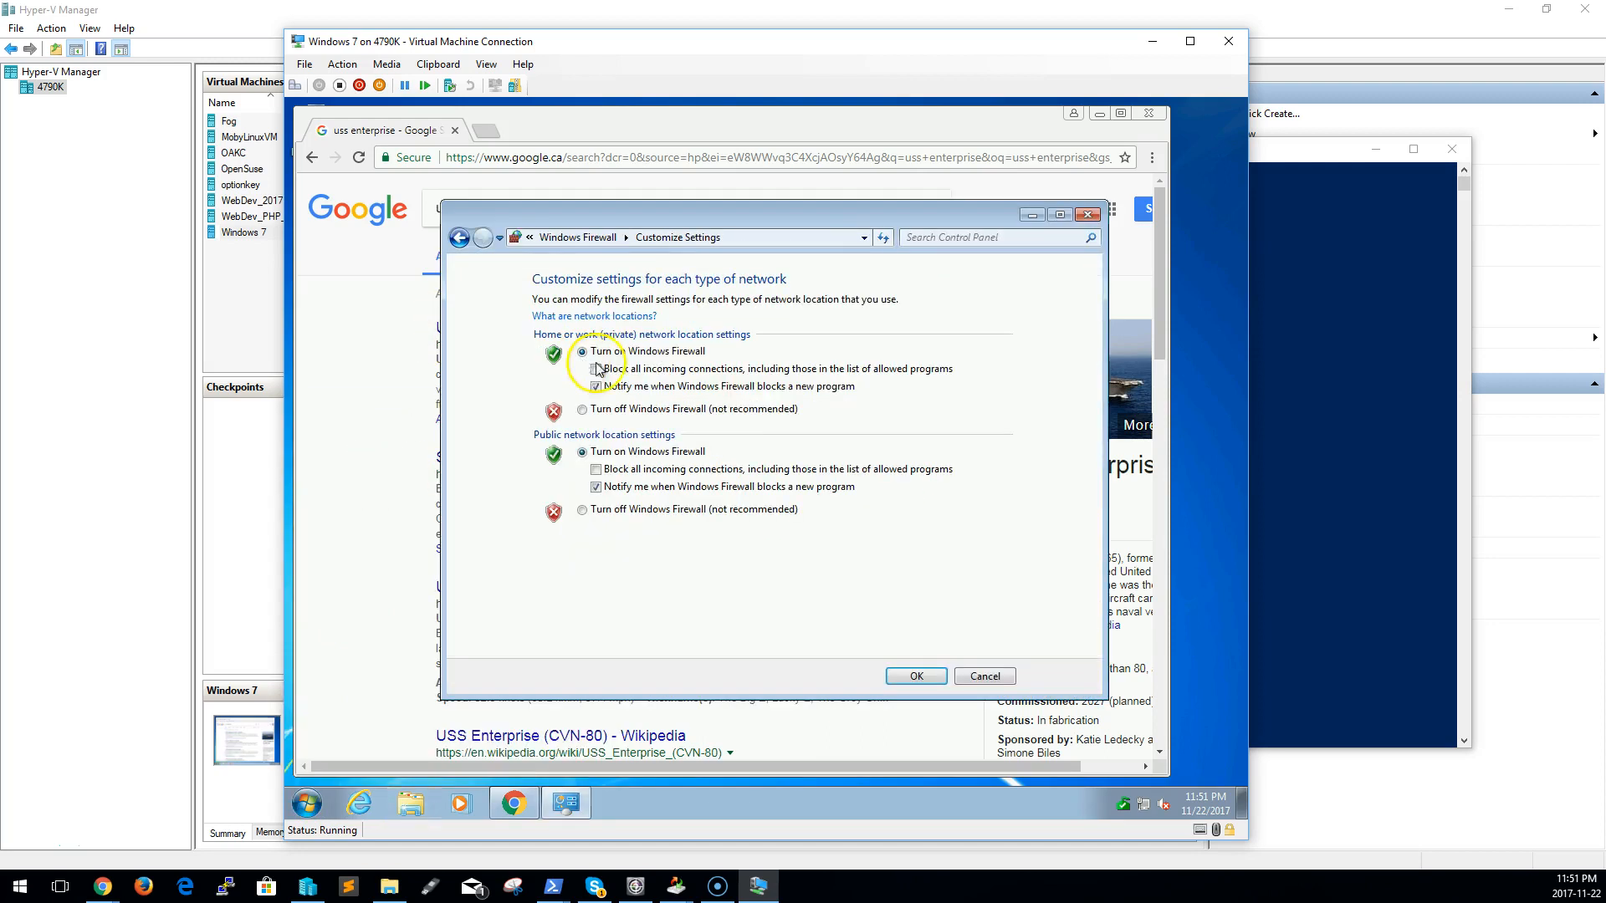
left_click(626, 409)
left_click(660, 510)
left_click(928, 677)
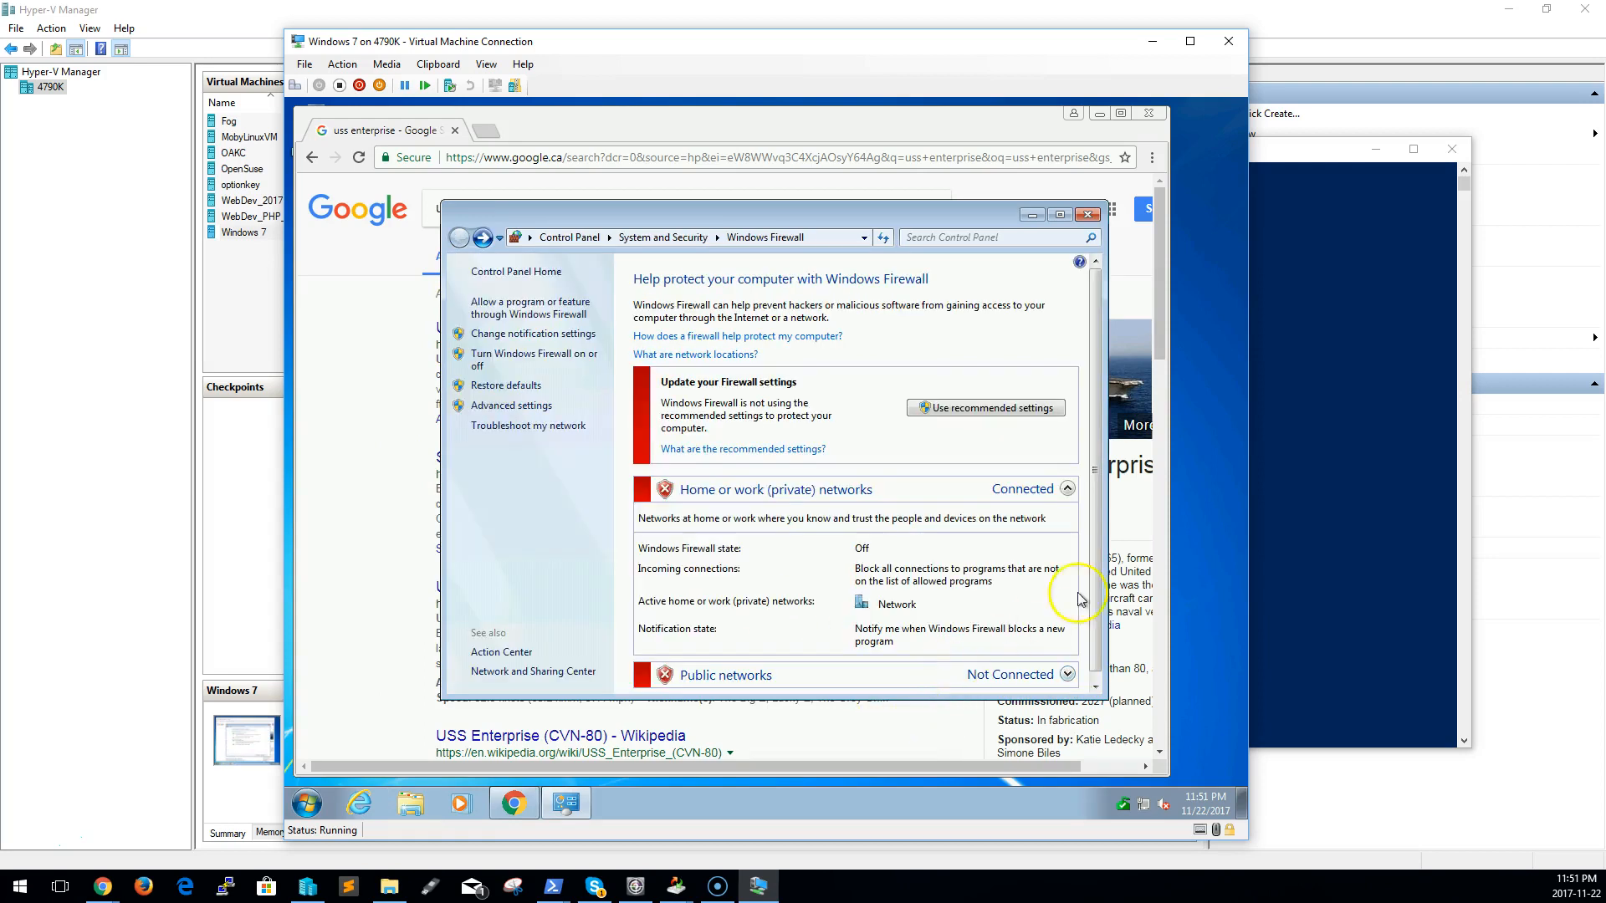
Repeat the ping to 192.168.18.33 from the host with the guest's firewall off
left_click(1309, 627)
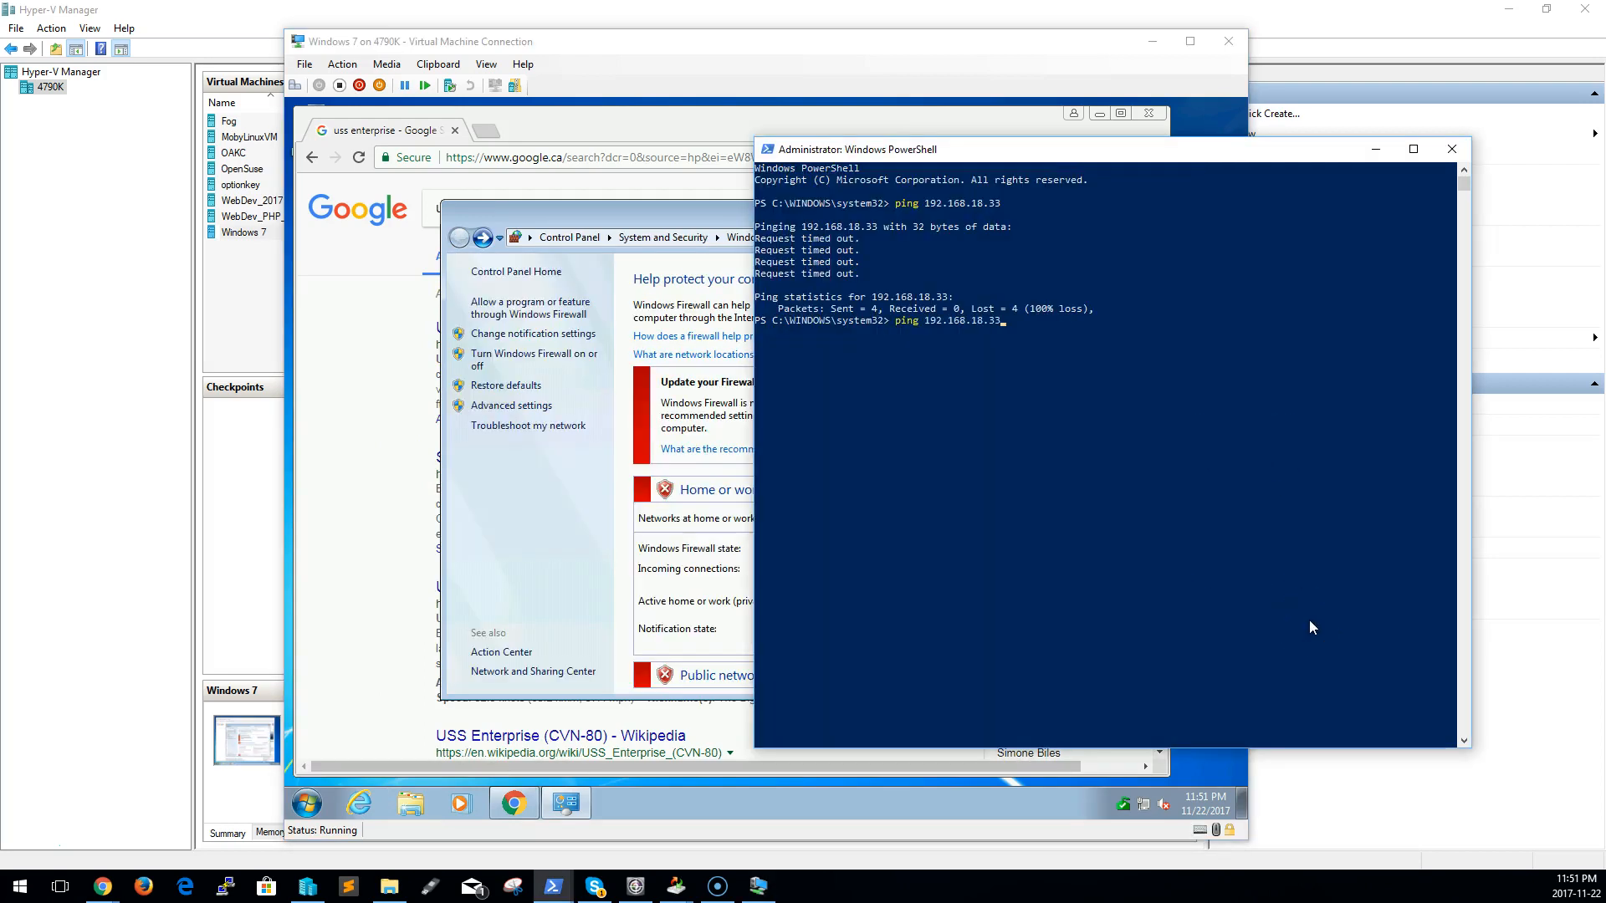
key("Return")
left_click(1272, 634)
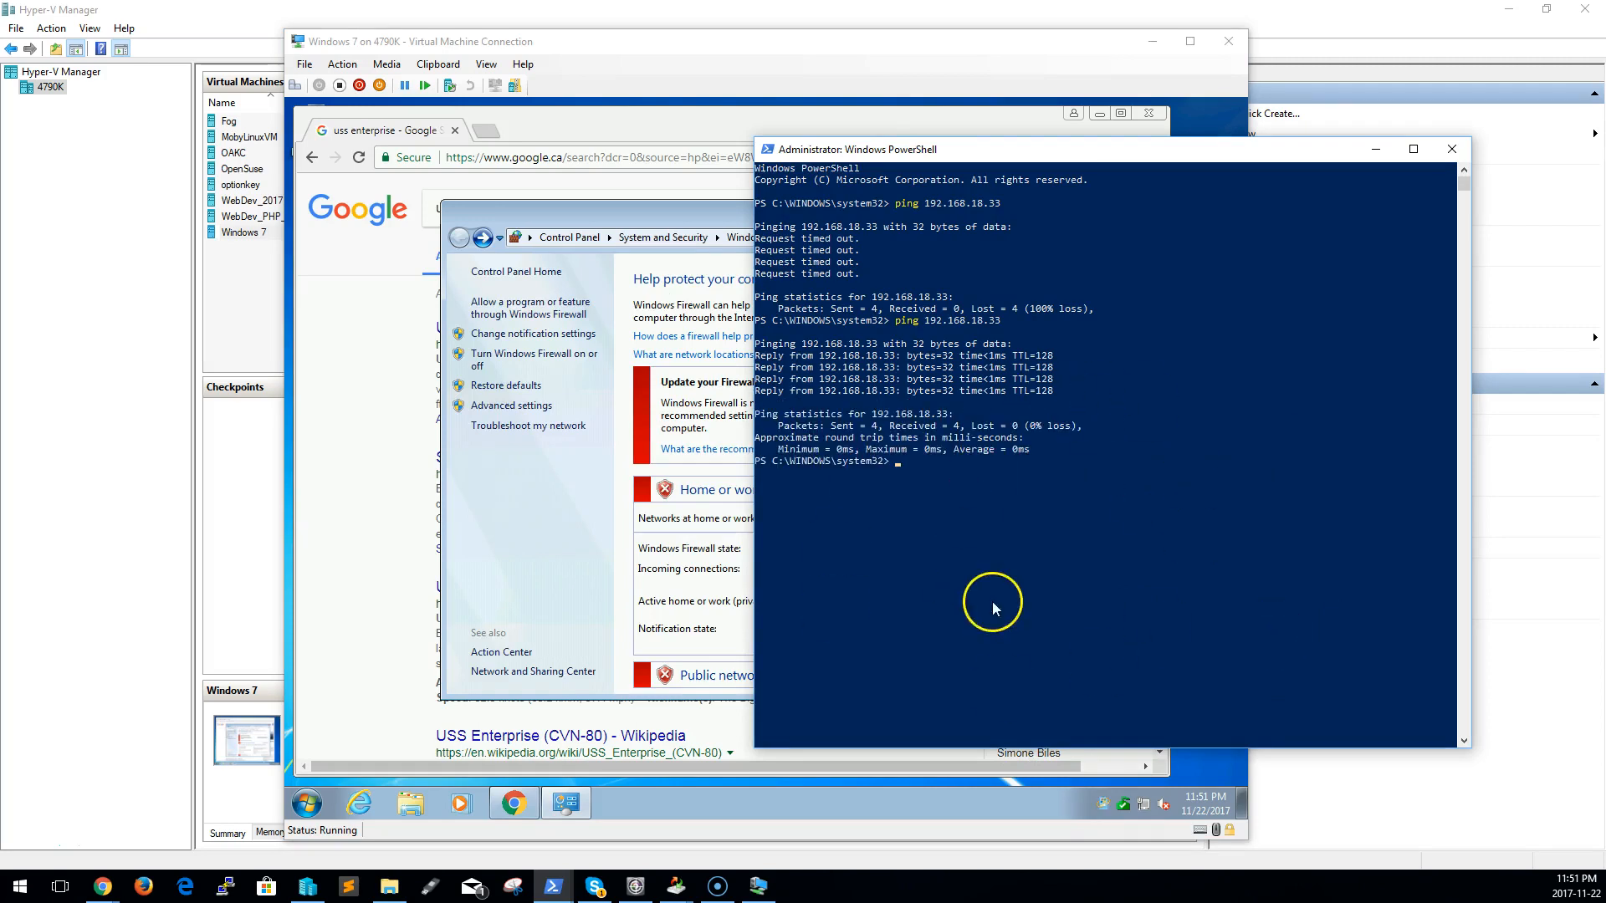
Shut down the Windows 7 guest from within its own desktop
left_click(557, 588)
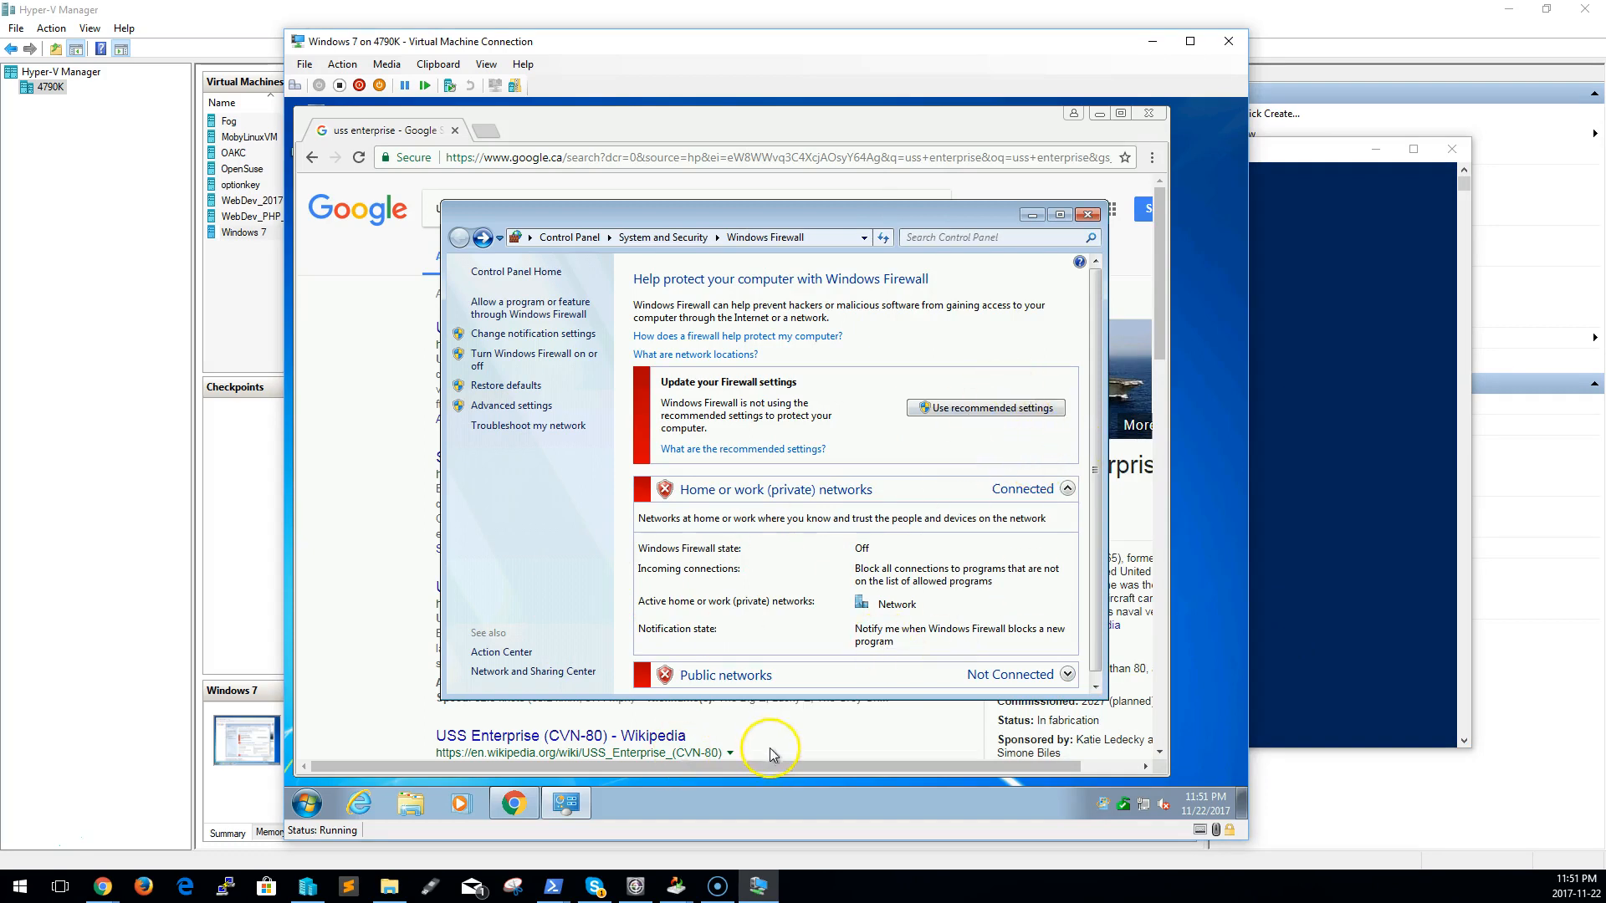
left_click(308, 805)
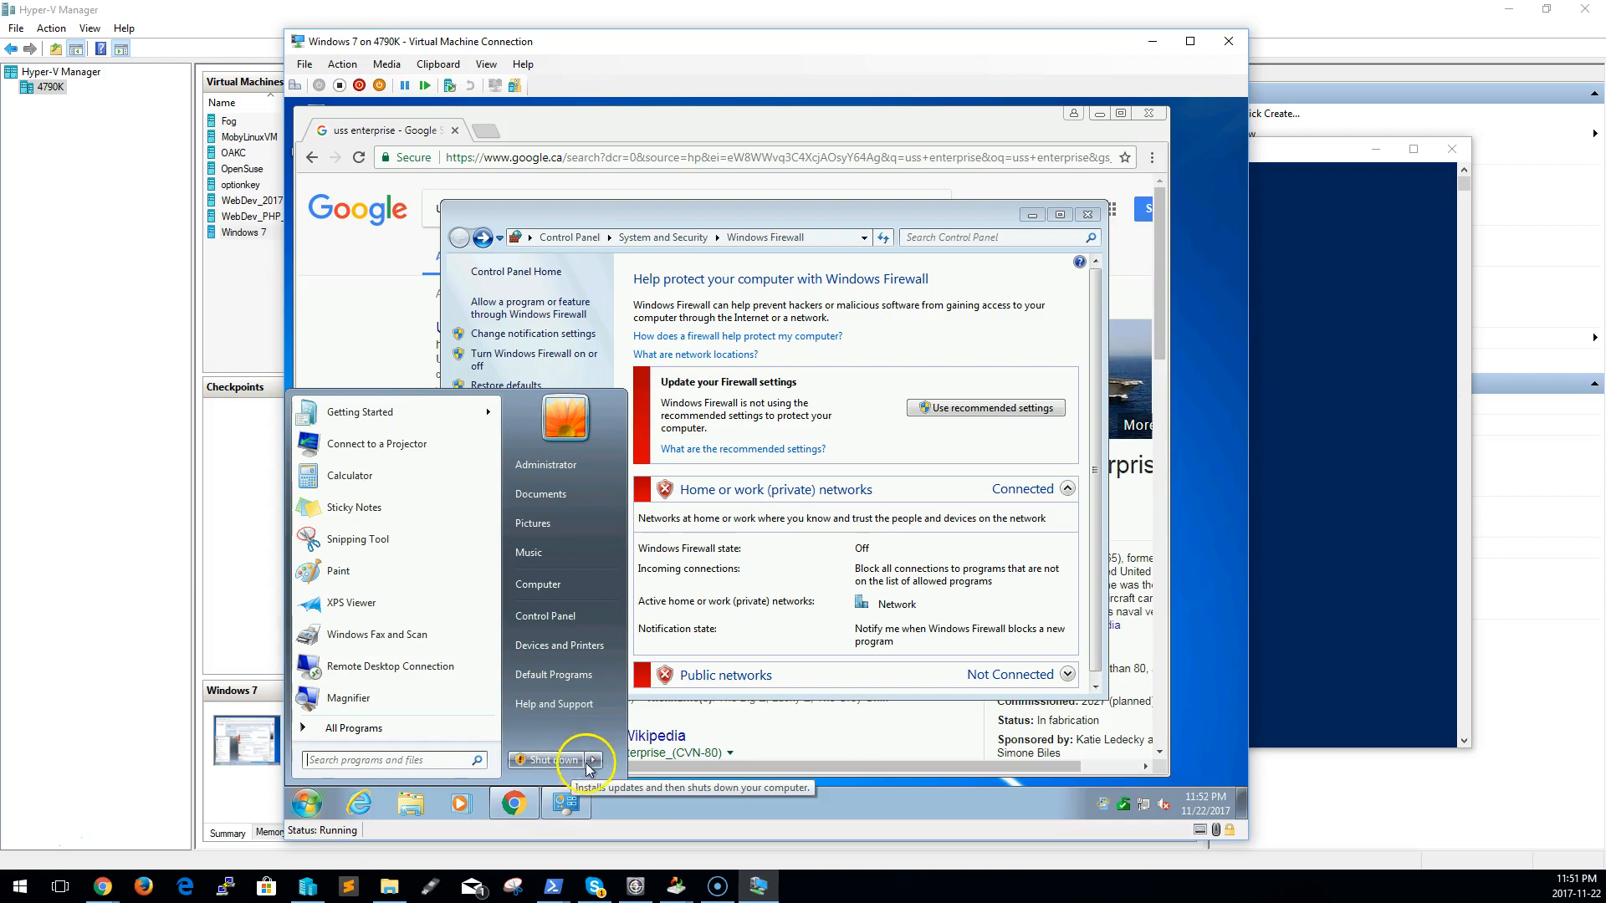
left_click(552, 759)
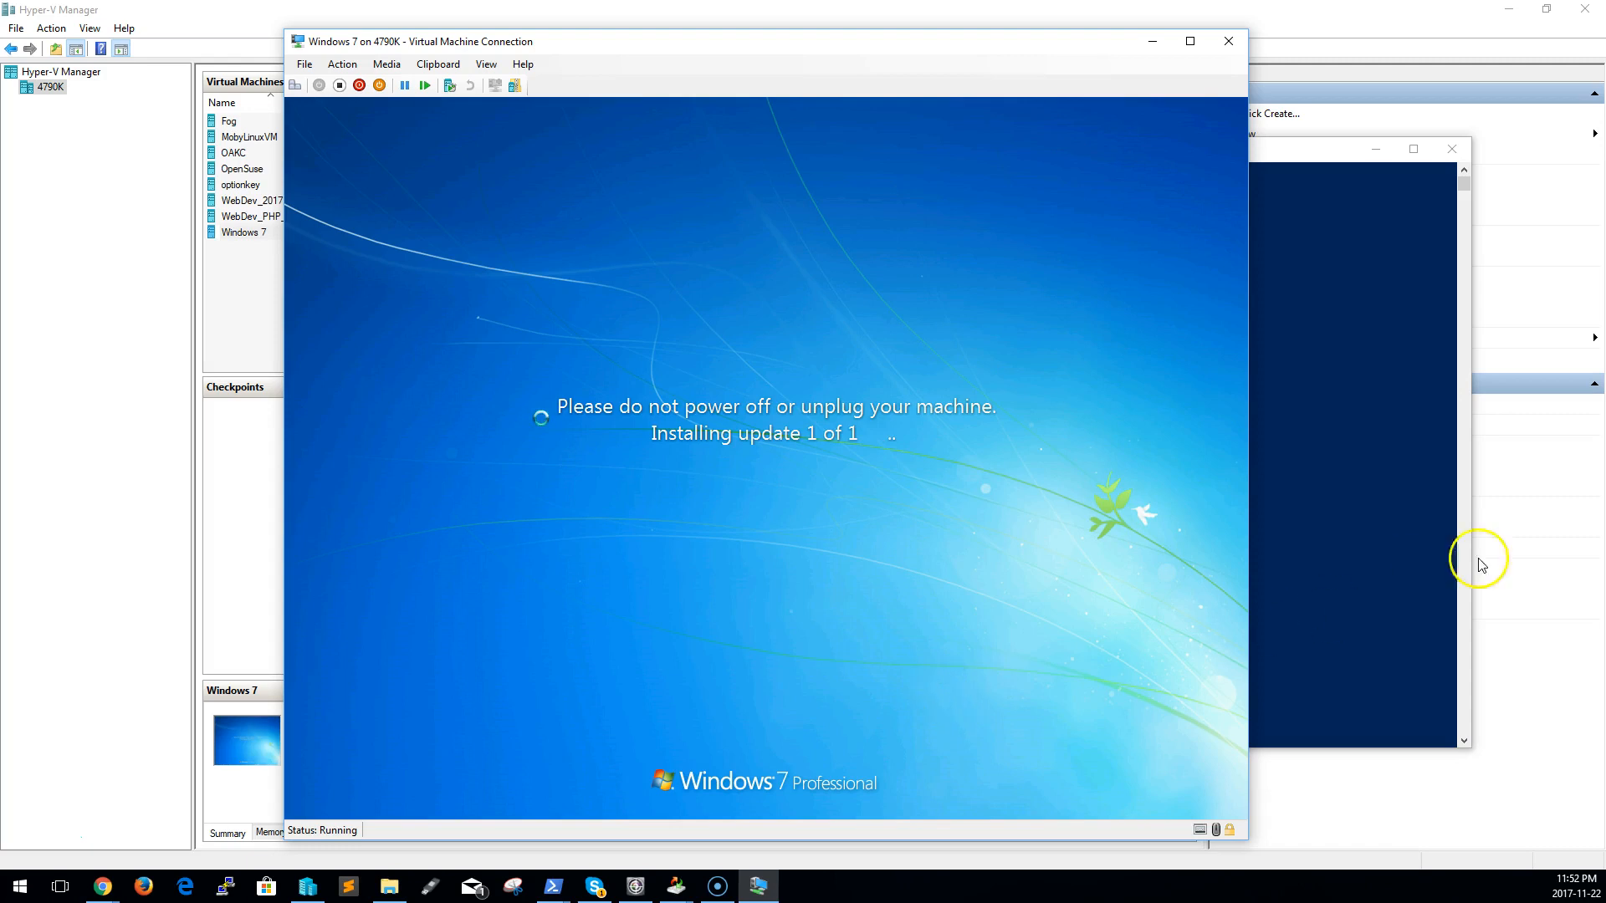
In the OpenSuse virtual machine's settings, select Internal Switch as the network adapter's virtual switch and accept the settings
left_click(244, 168)
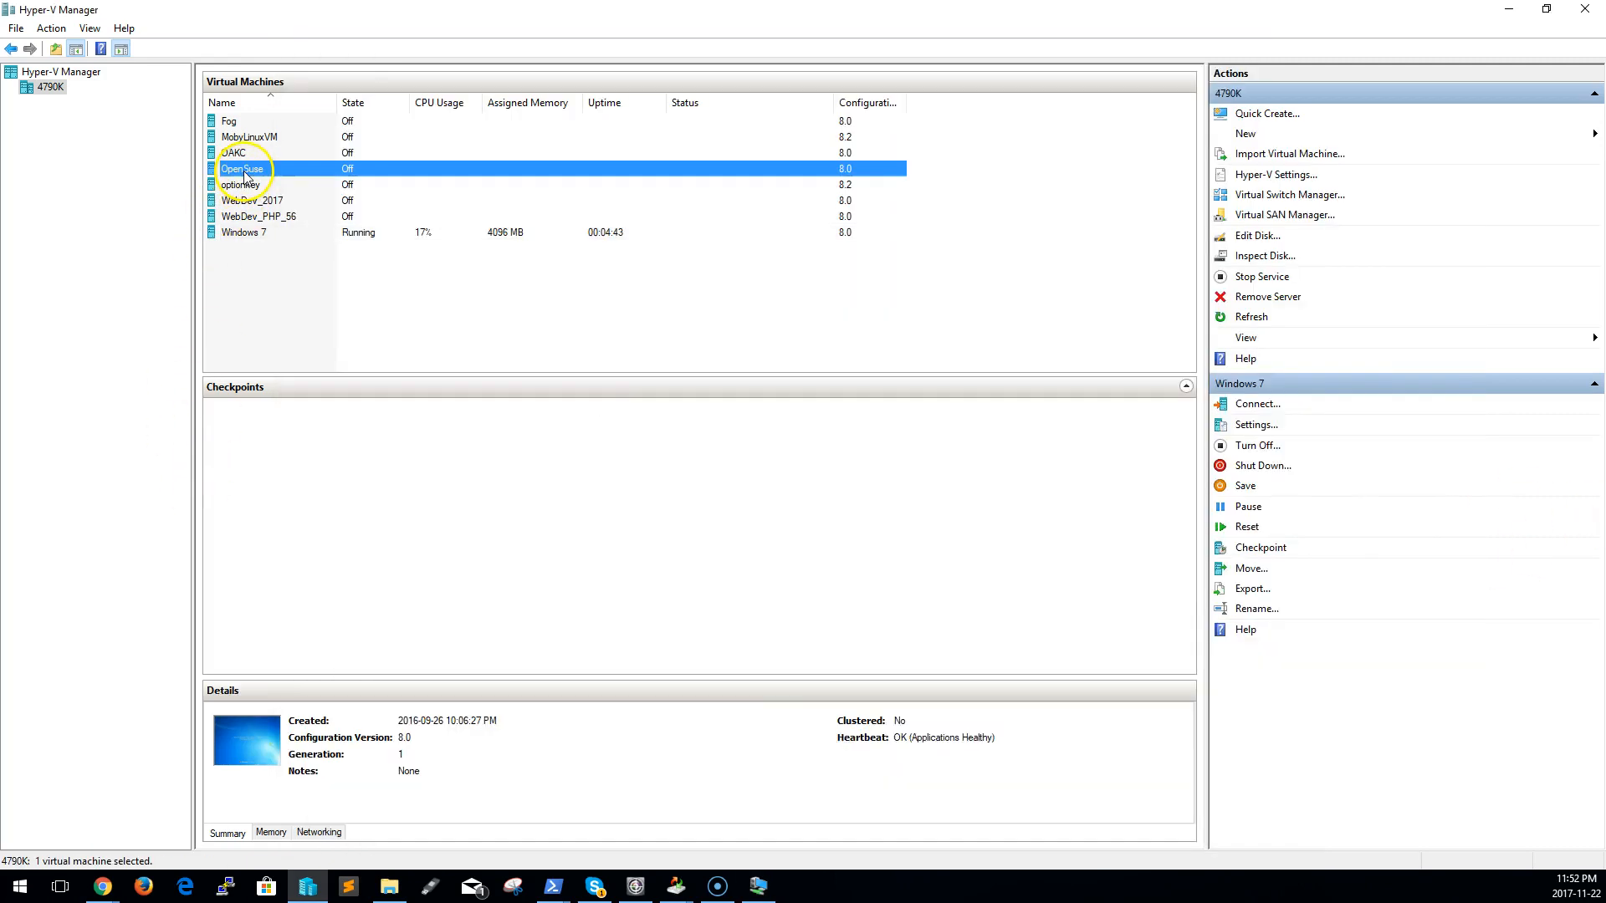
right_click(247, 170)
left_click(328, 207)
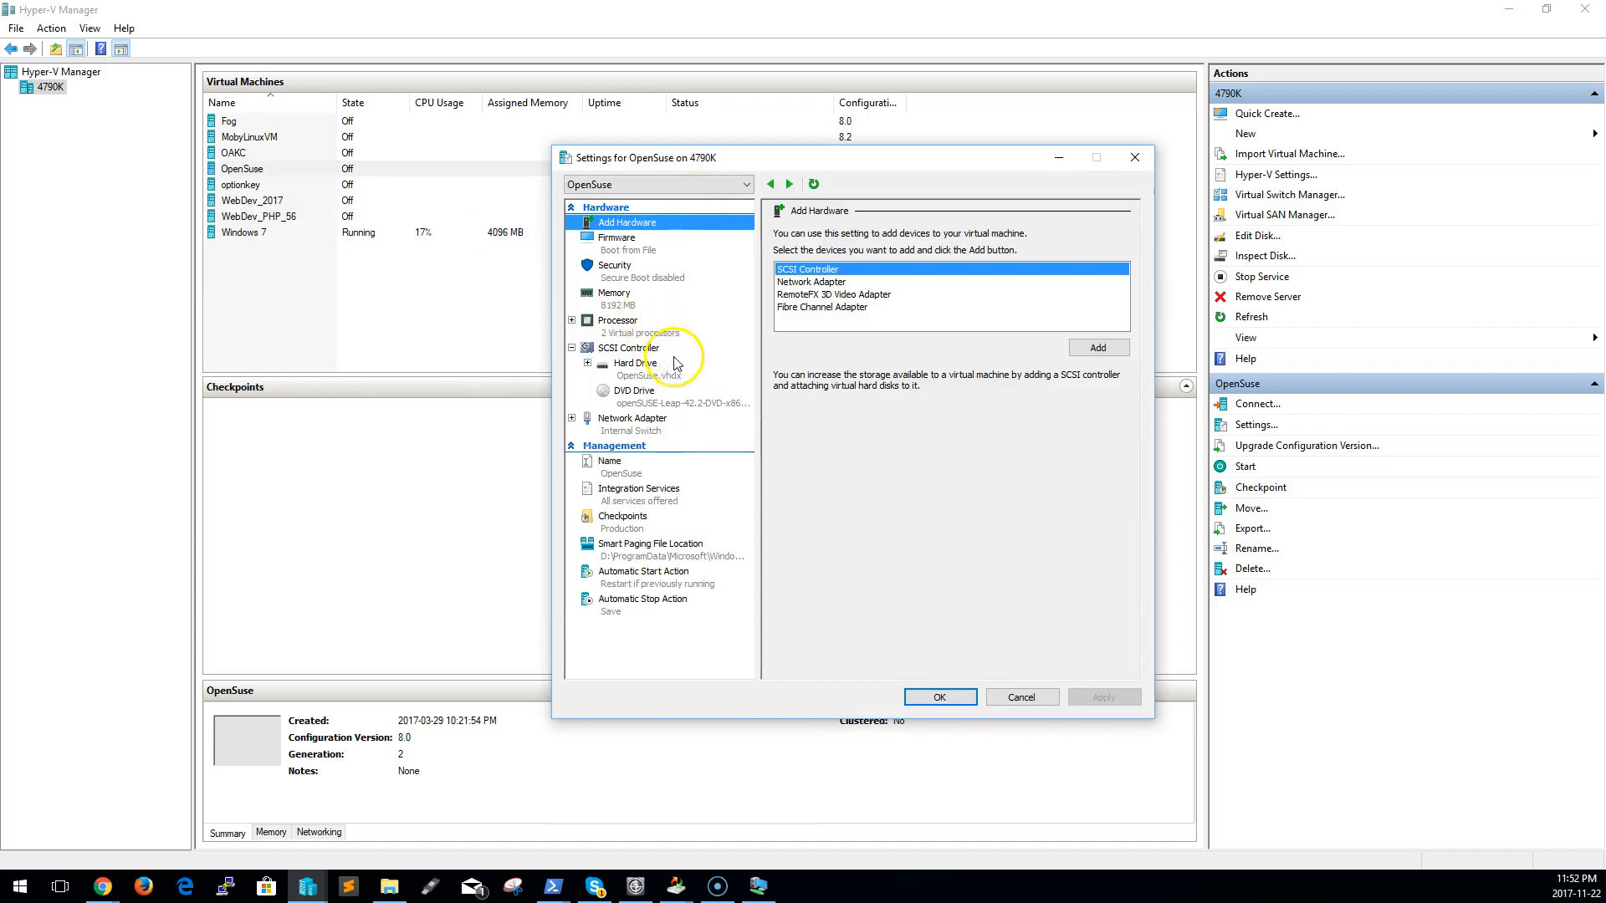
left_click(669, 424)
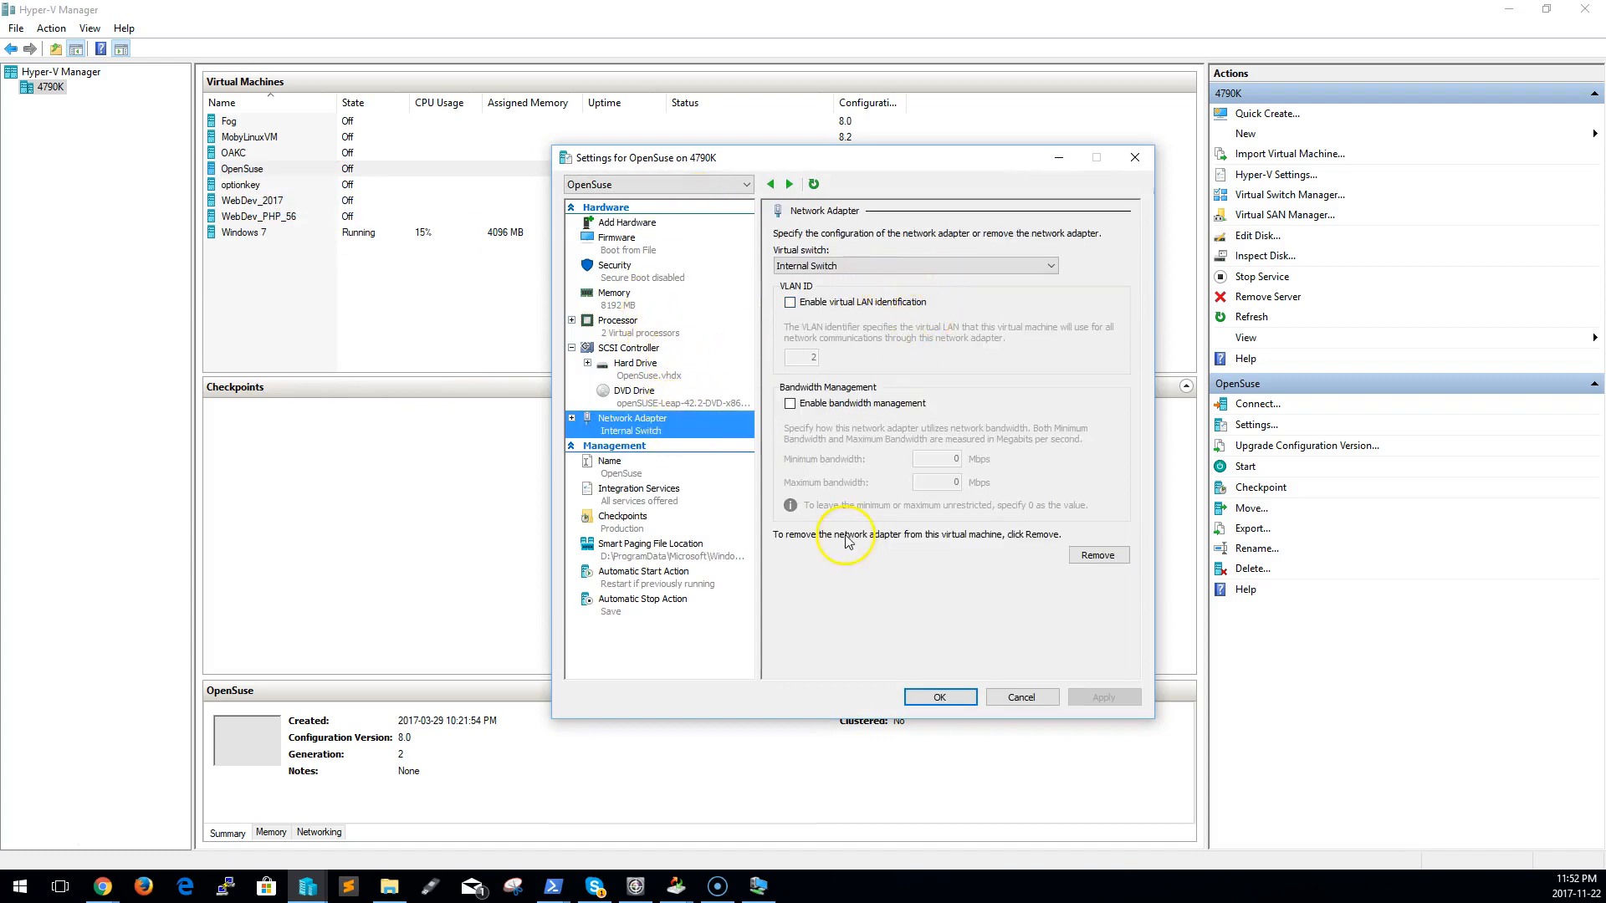
left_click(851, 265)
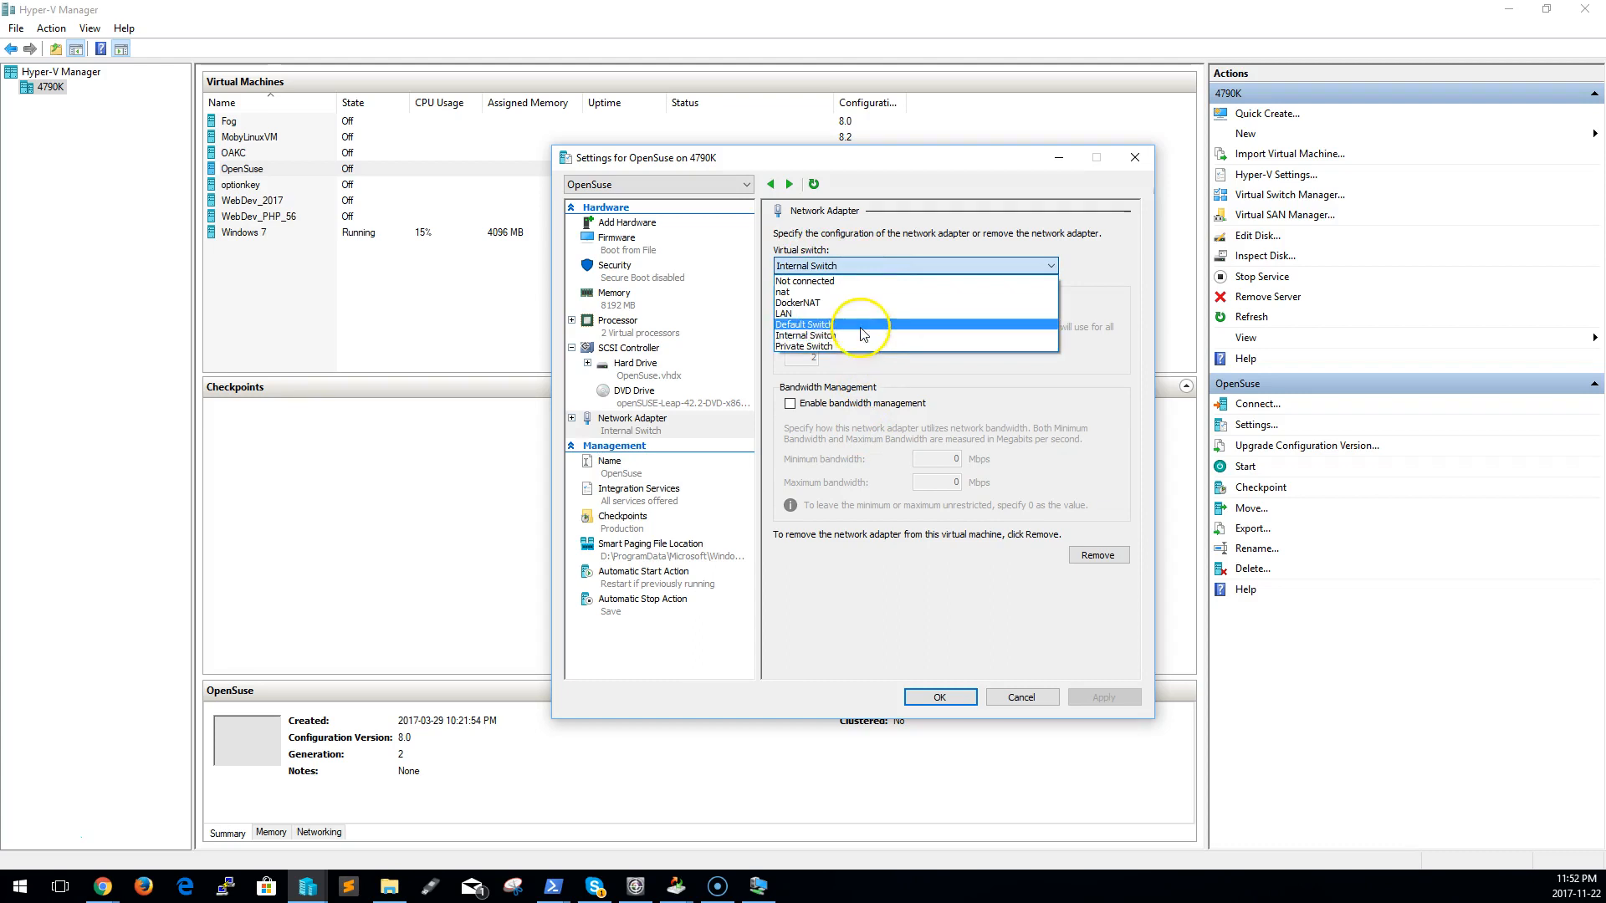
left_click(855, 337)
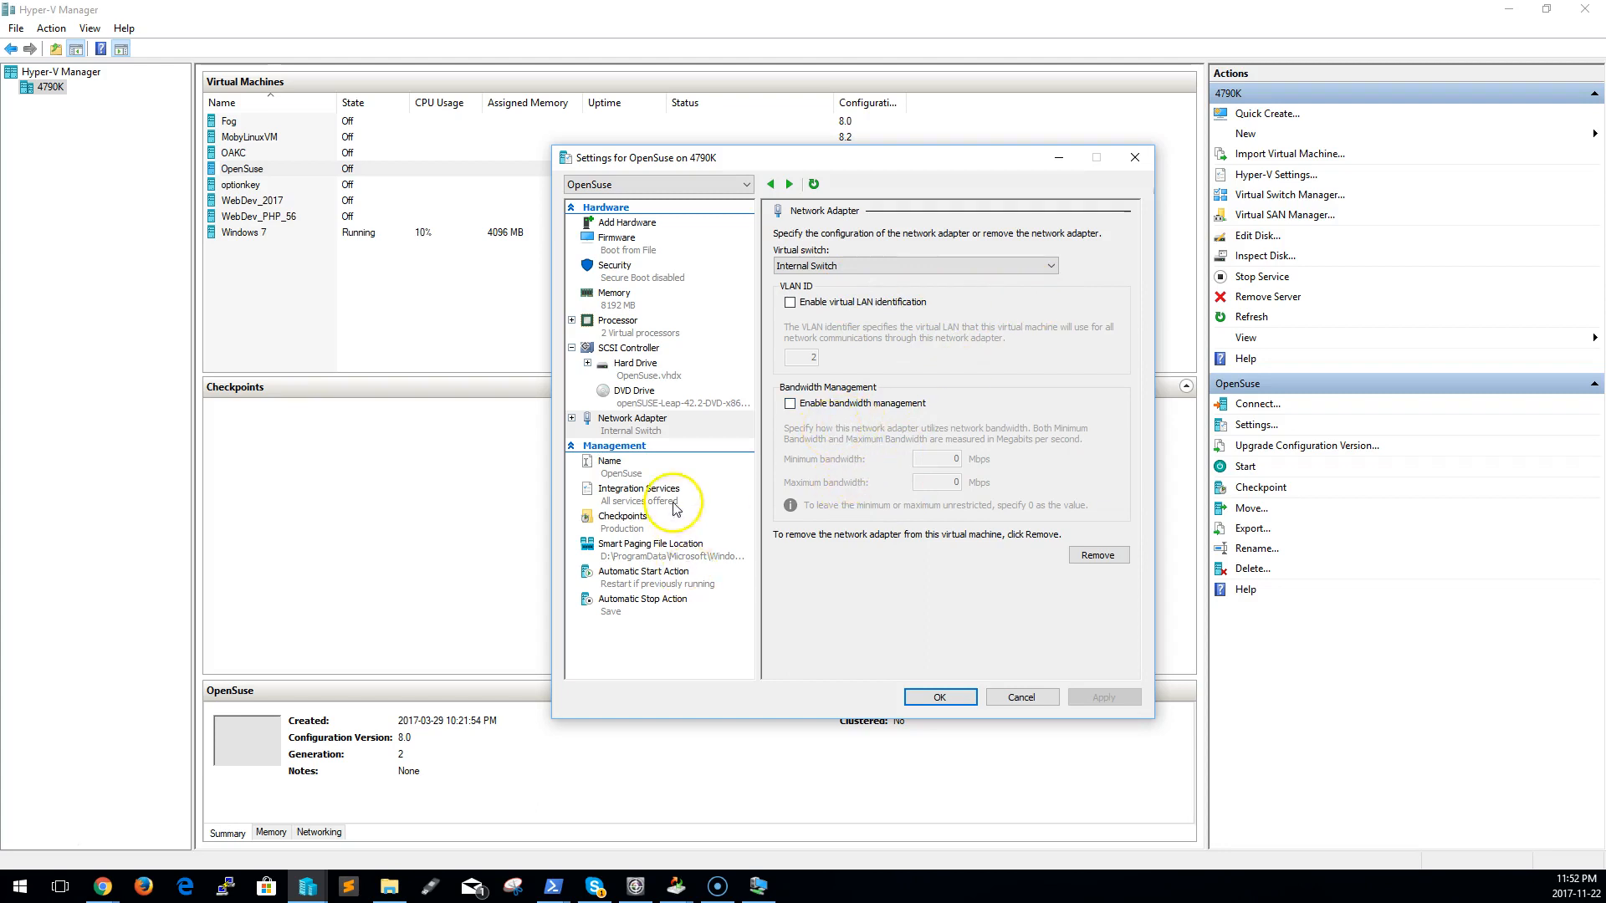
left_click(940, 698)
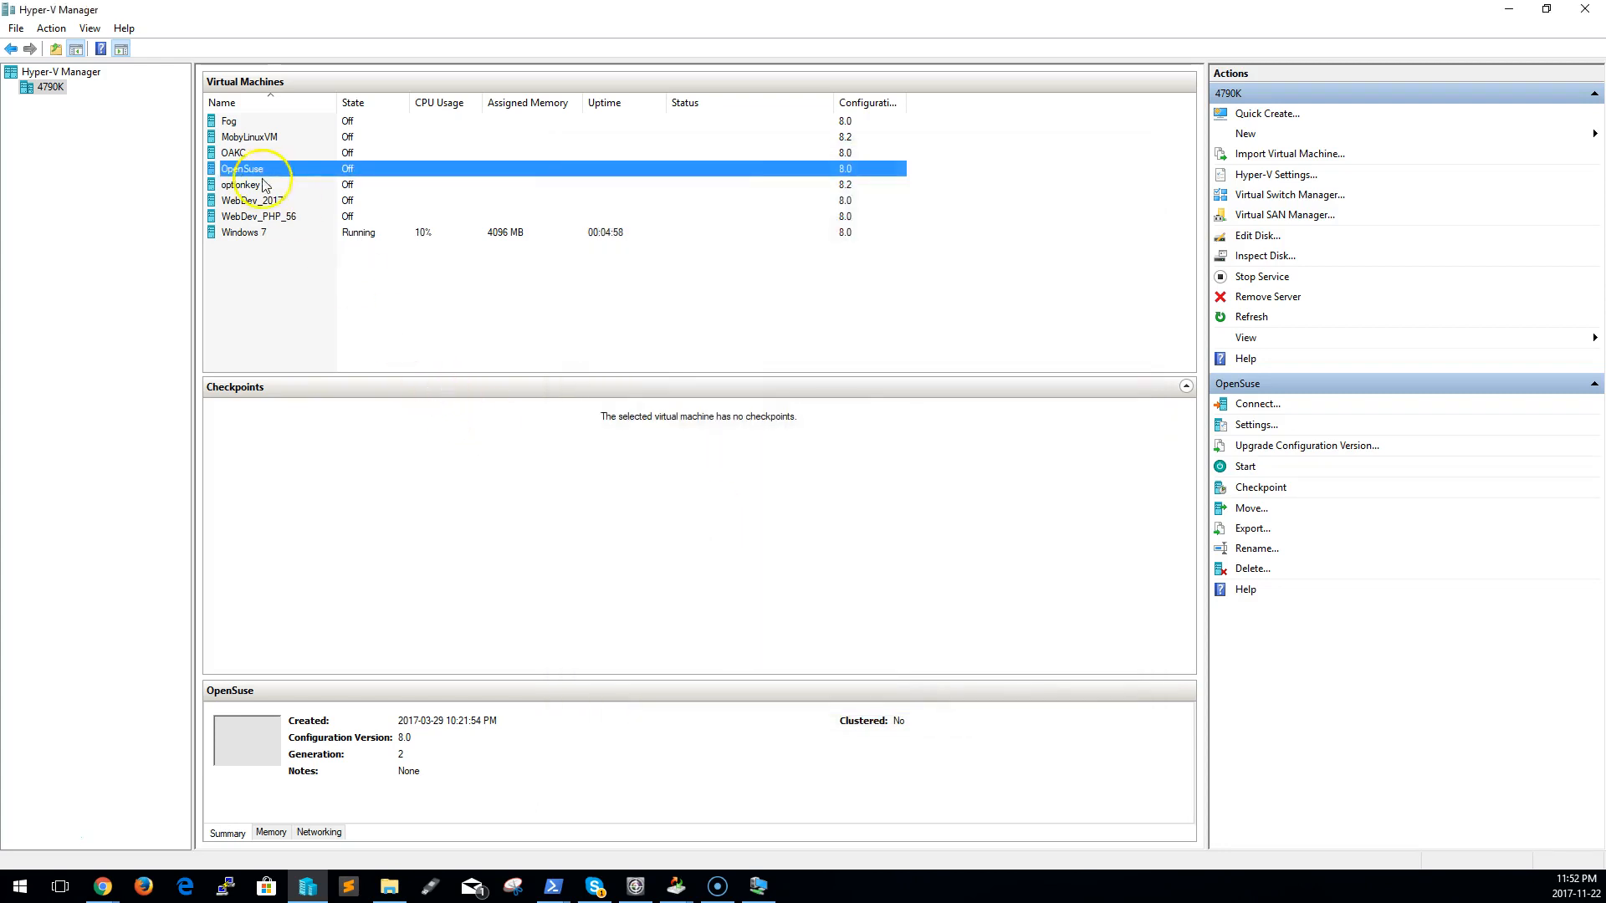
Start the OpenSuse virtual machine, connect to it, boot openSUSE Leap 42.2 and leave it turned on
right_click(238, 155)
left_click(240, 170)
right_click(238, 168)
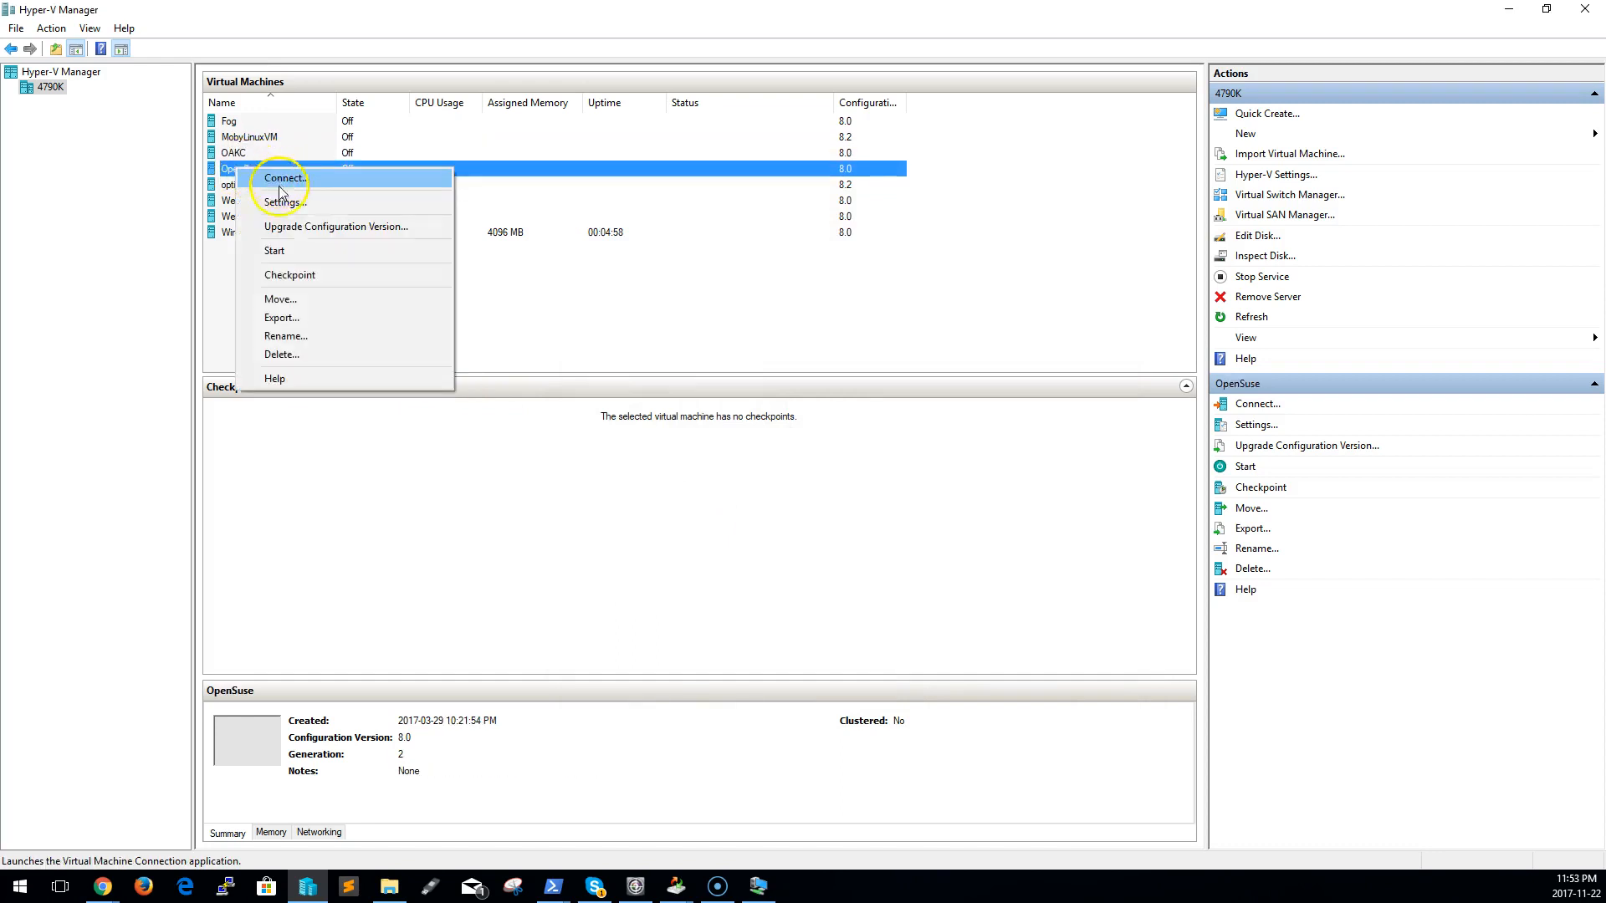
left_click(277, 251)
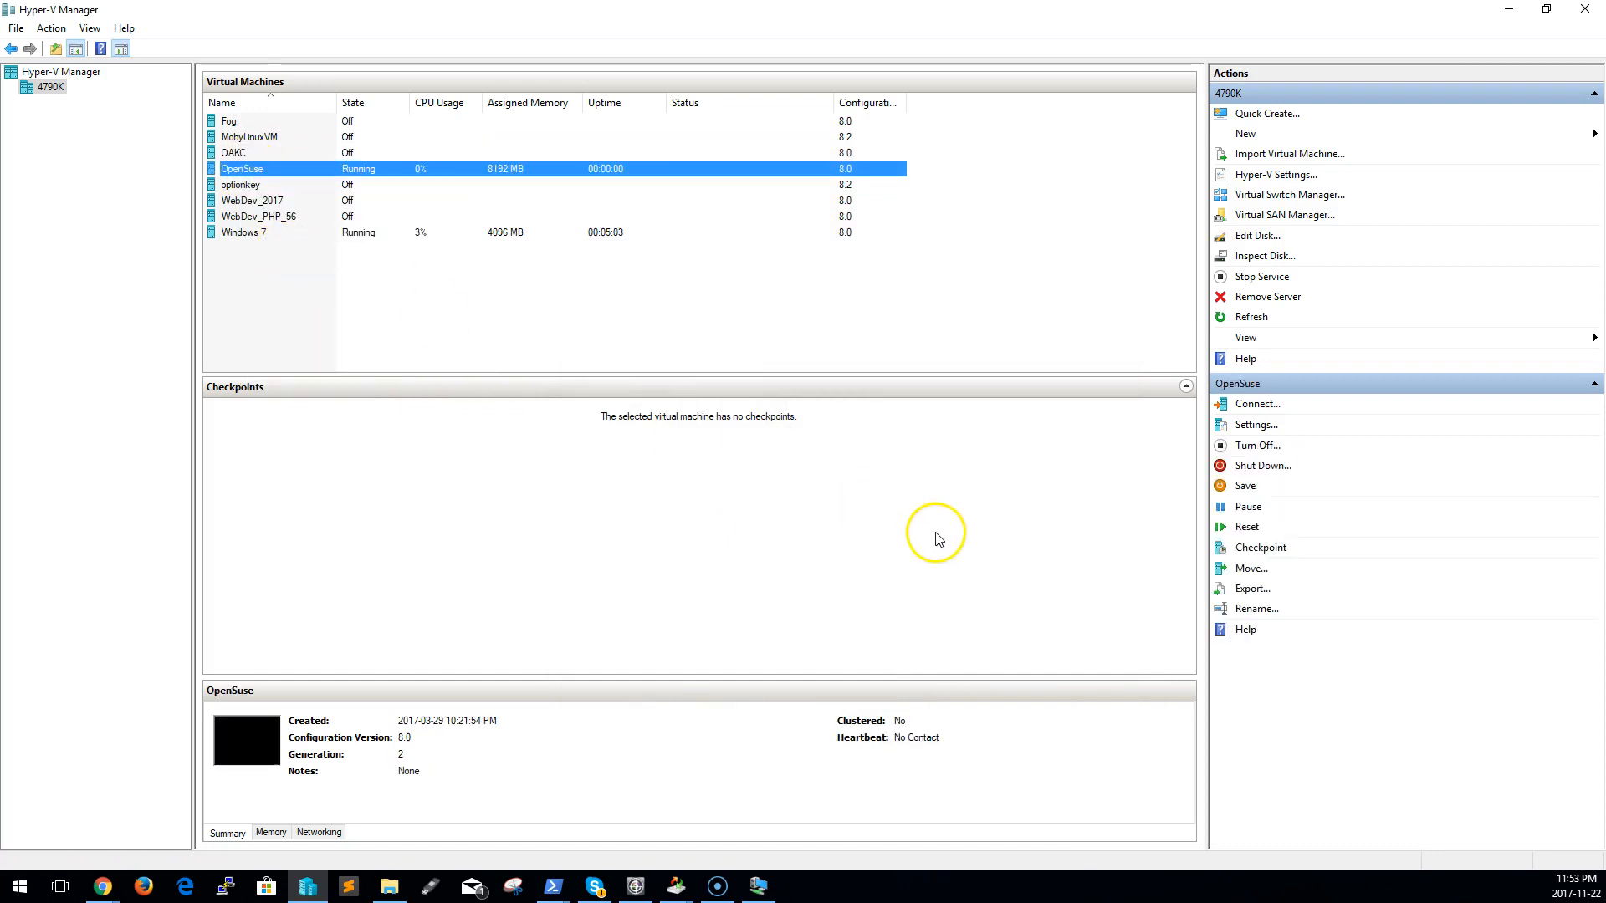
right_click(491, 164)
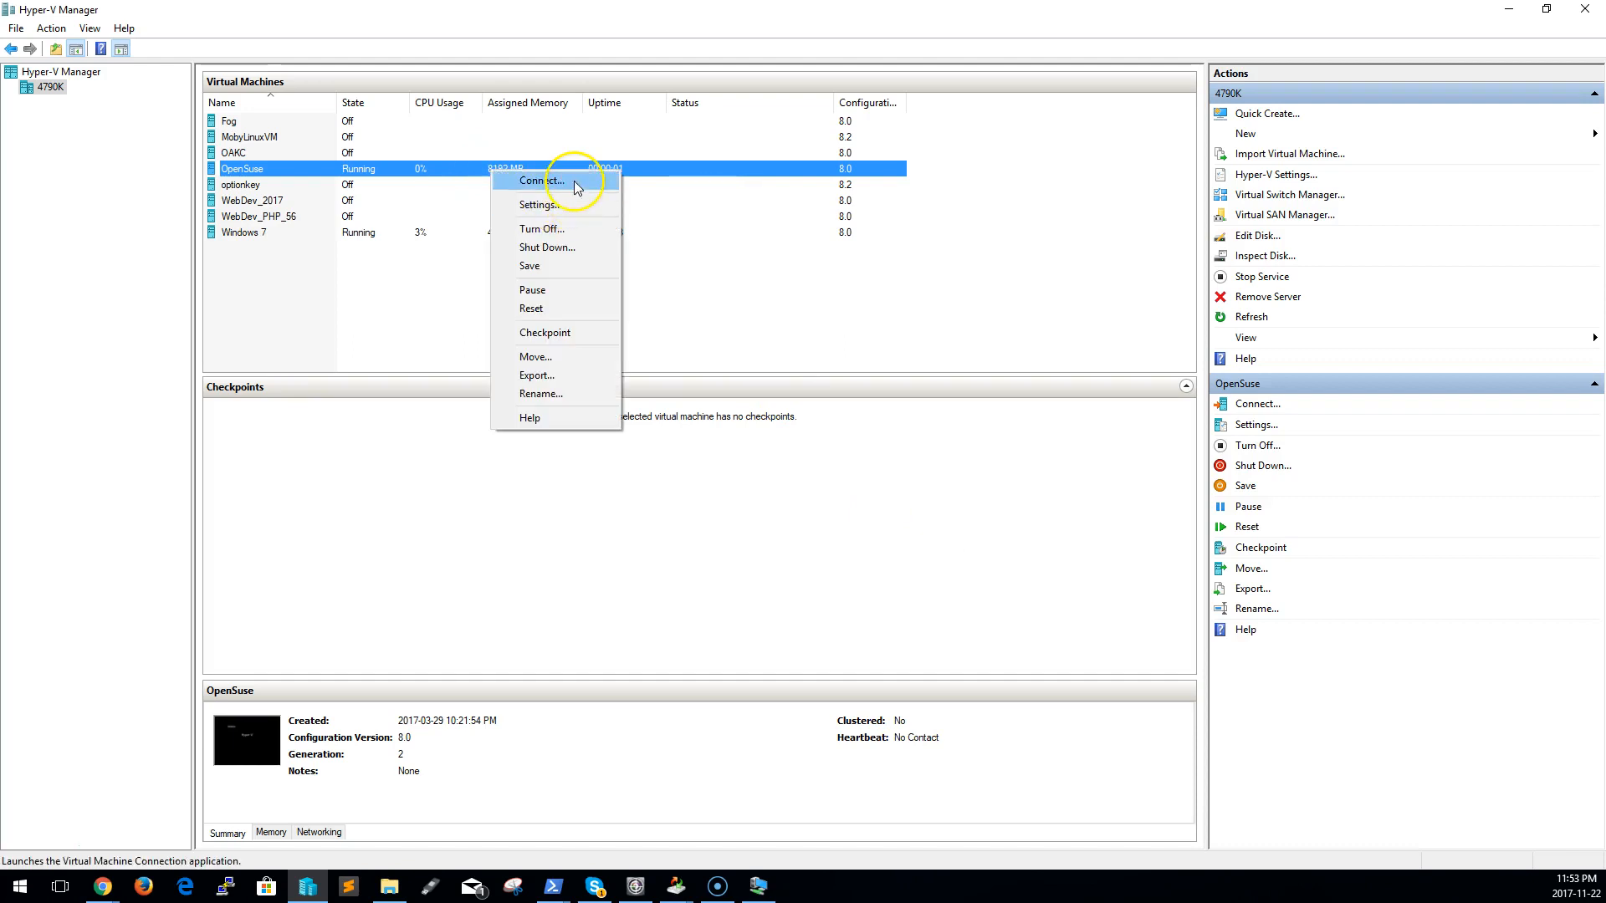
left_click(572, 169)
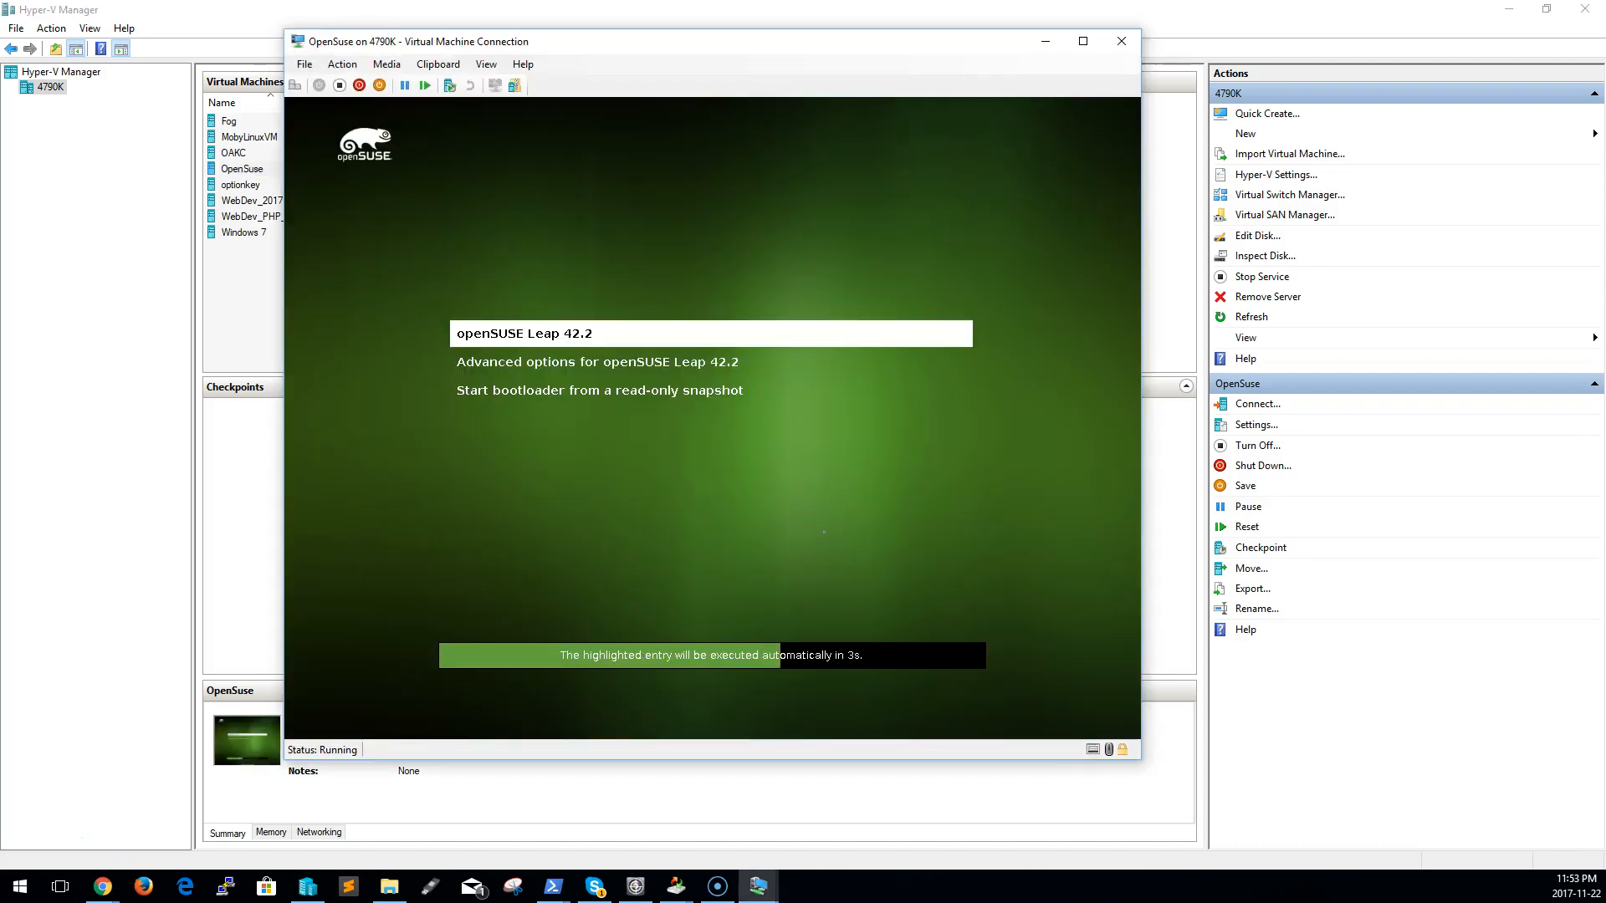
key("Return")
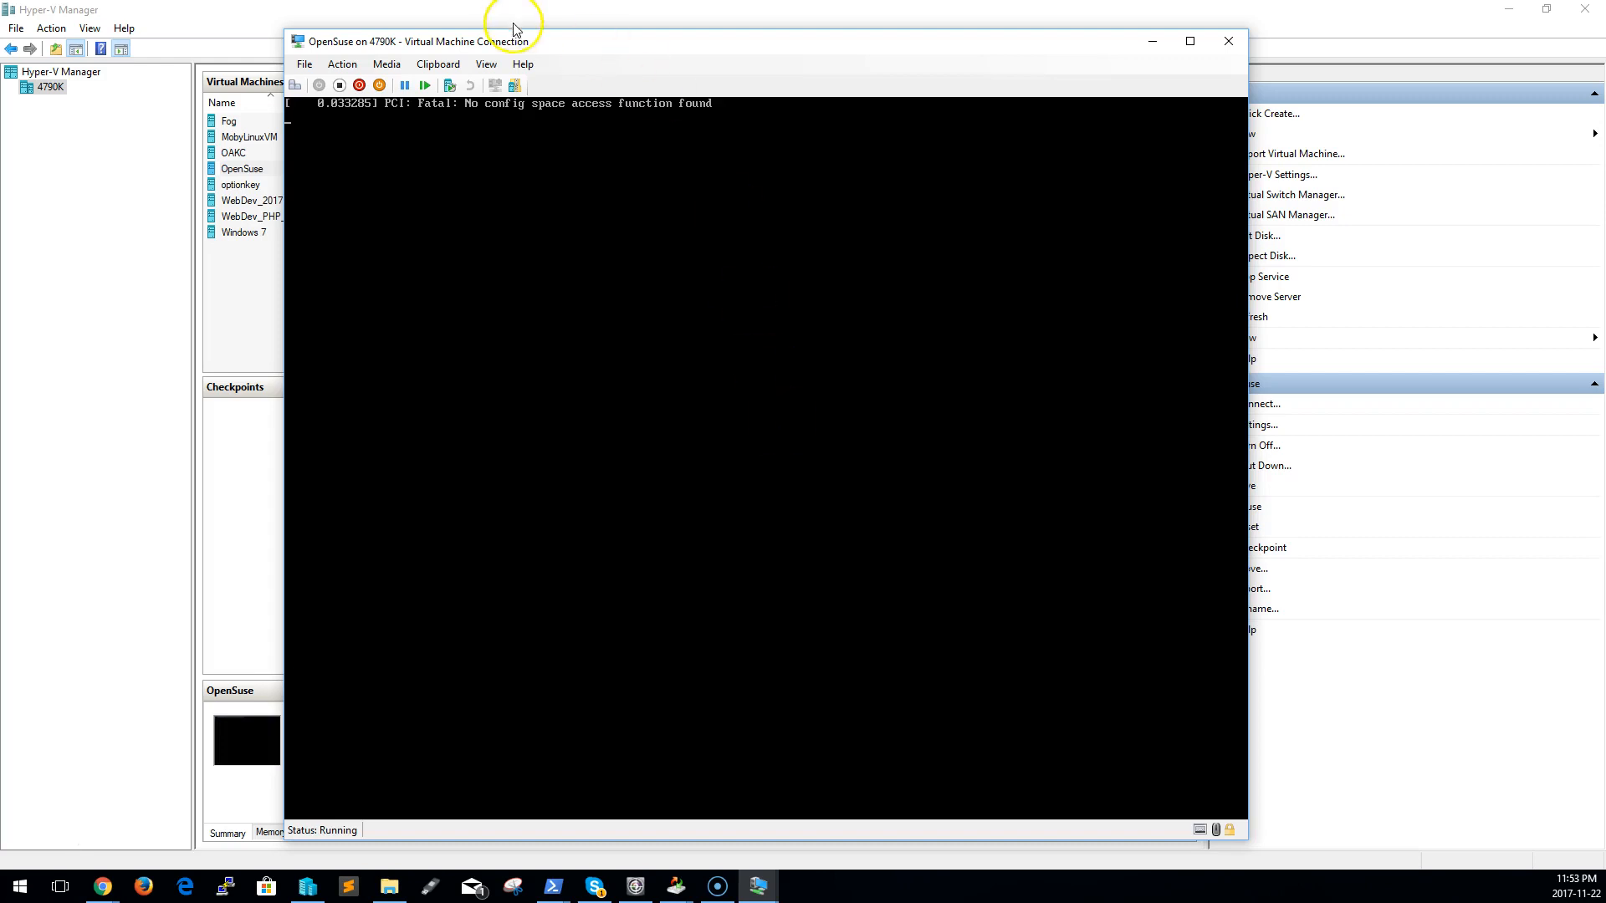
left_click(339, 86)
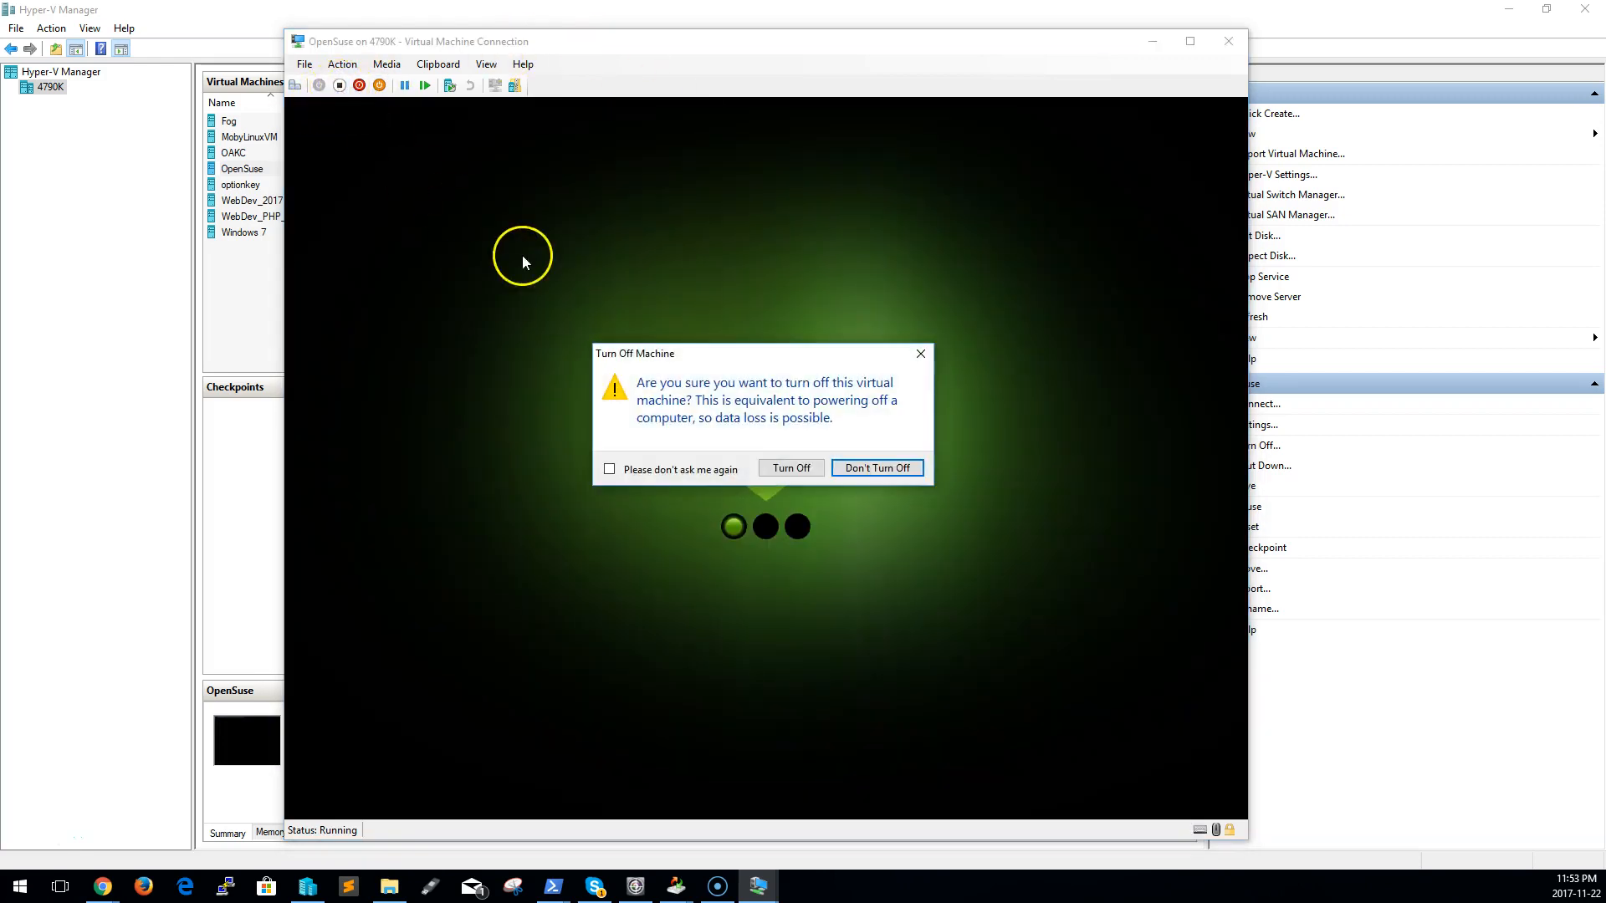
left_click(866, 469)
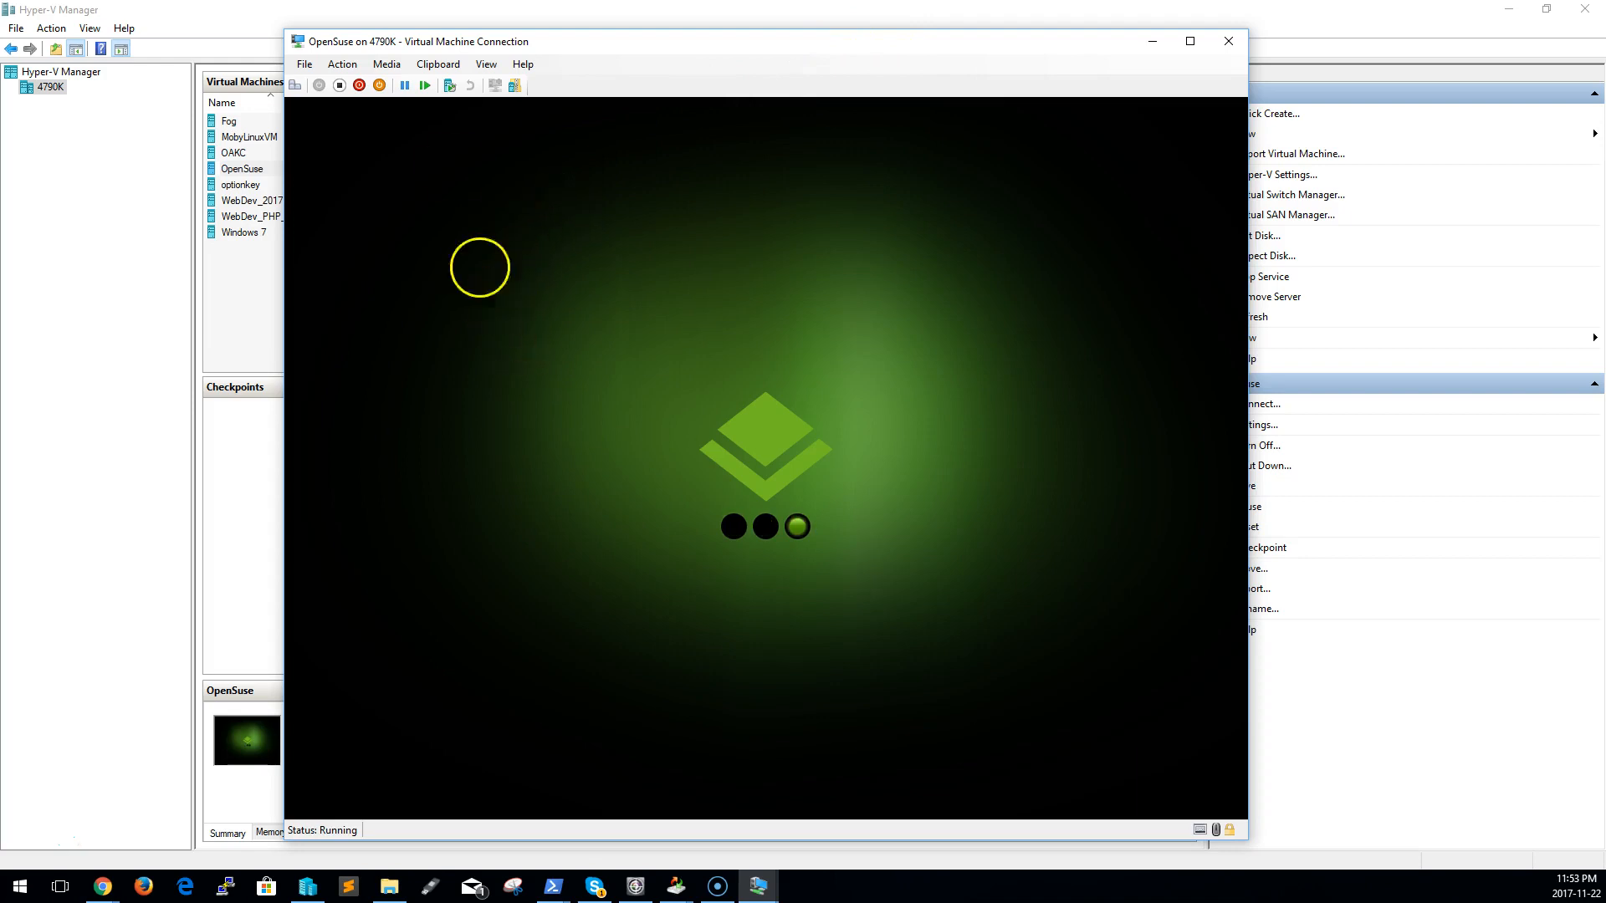
left_click(251, 200)
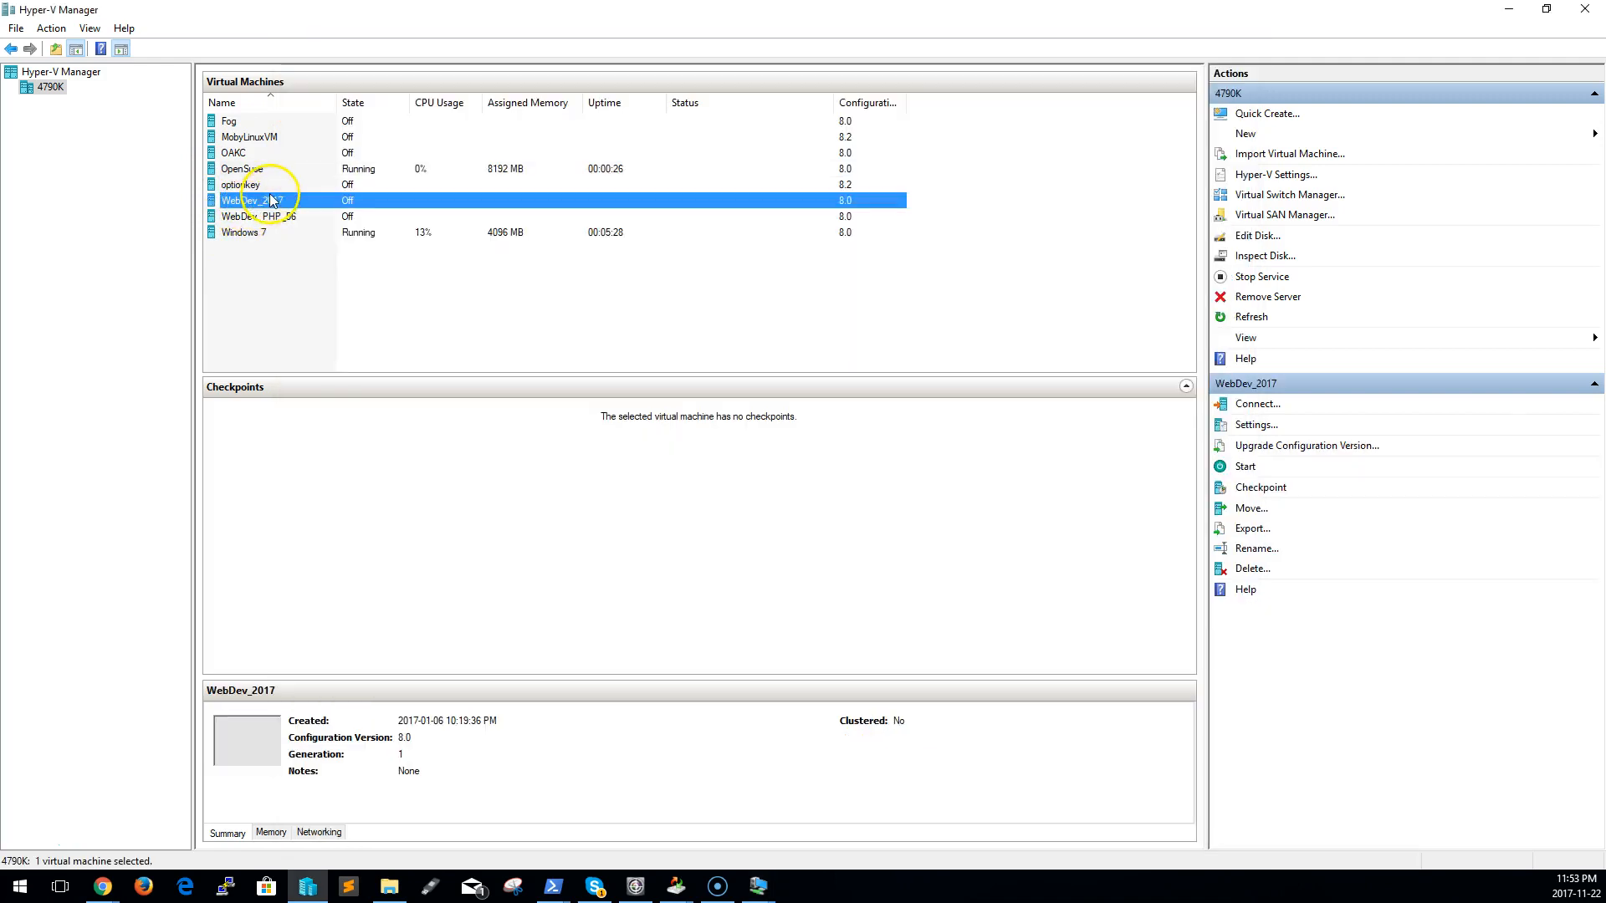
right_click(276, 203)
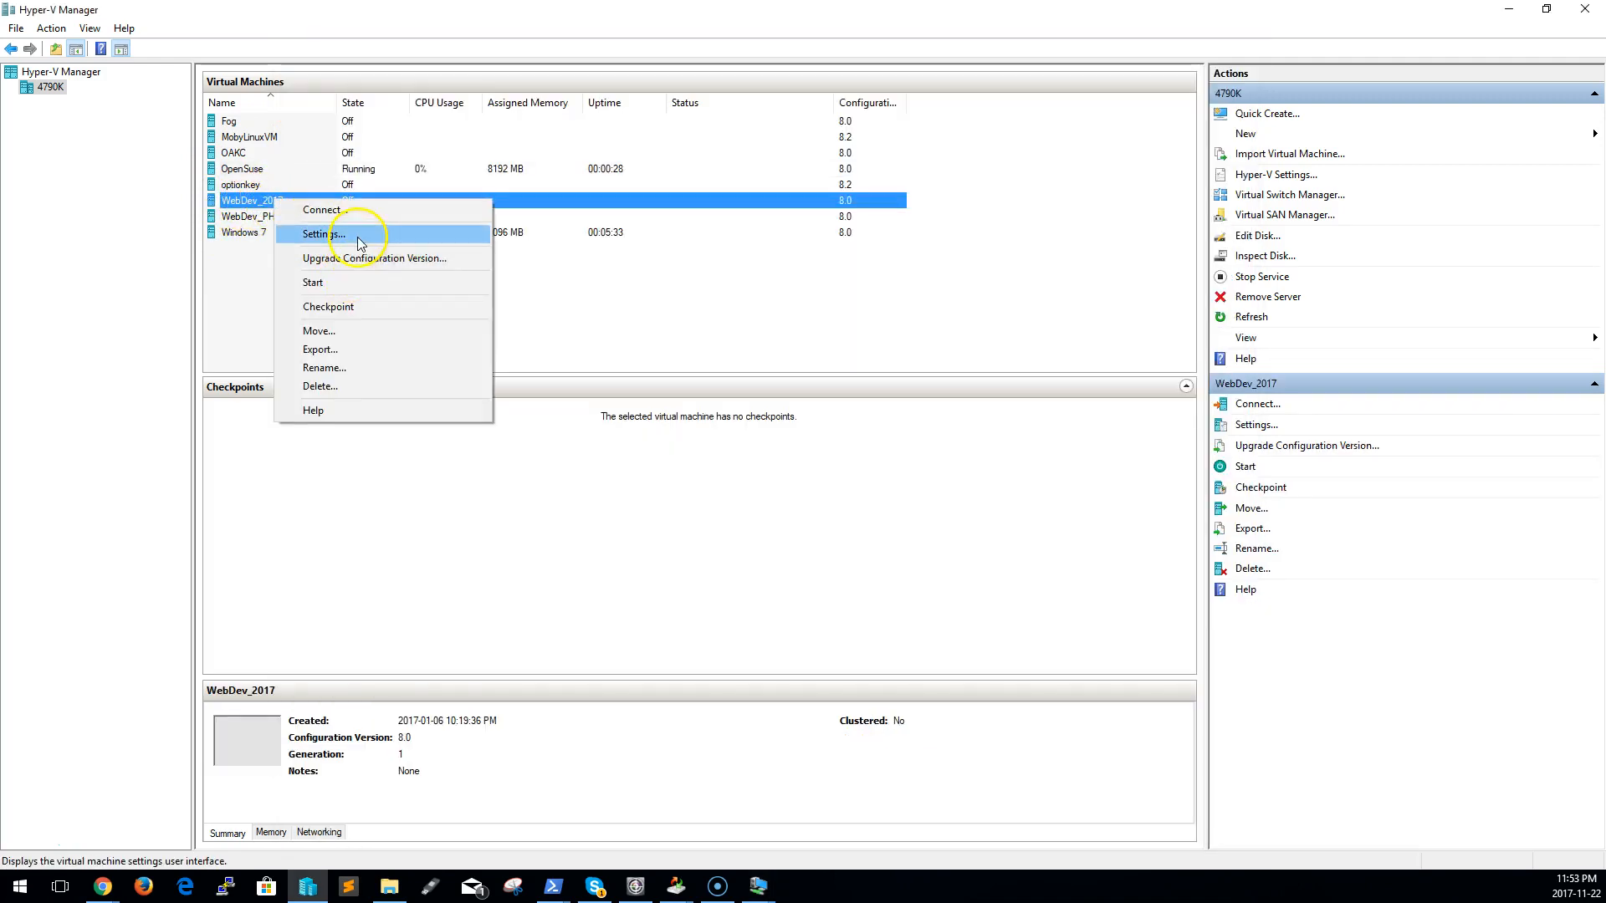
left_click(309, 237)
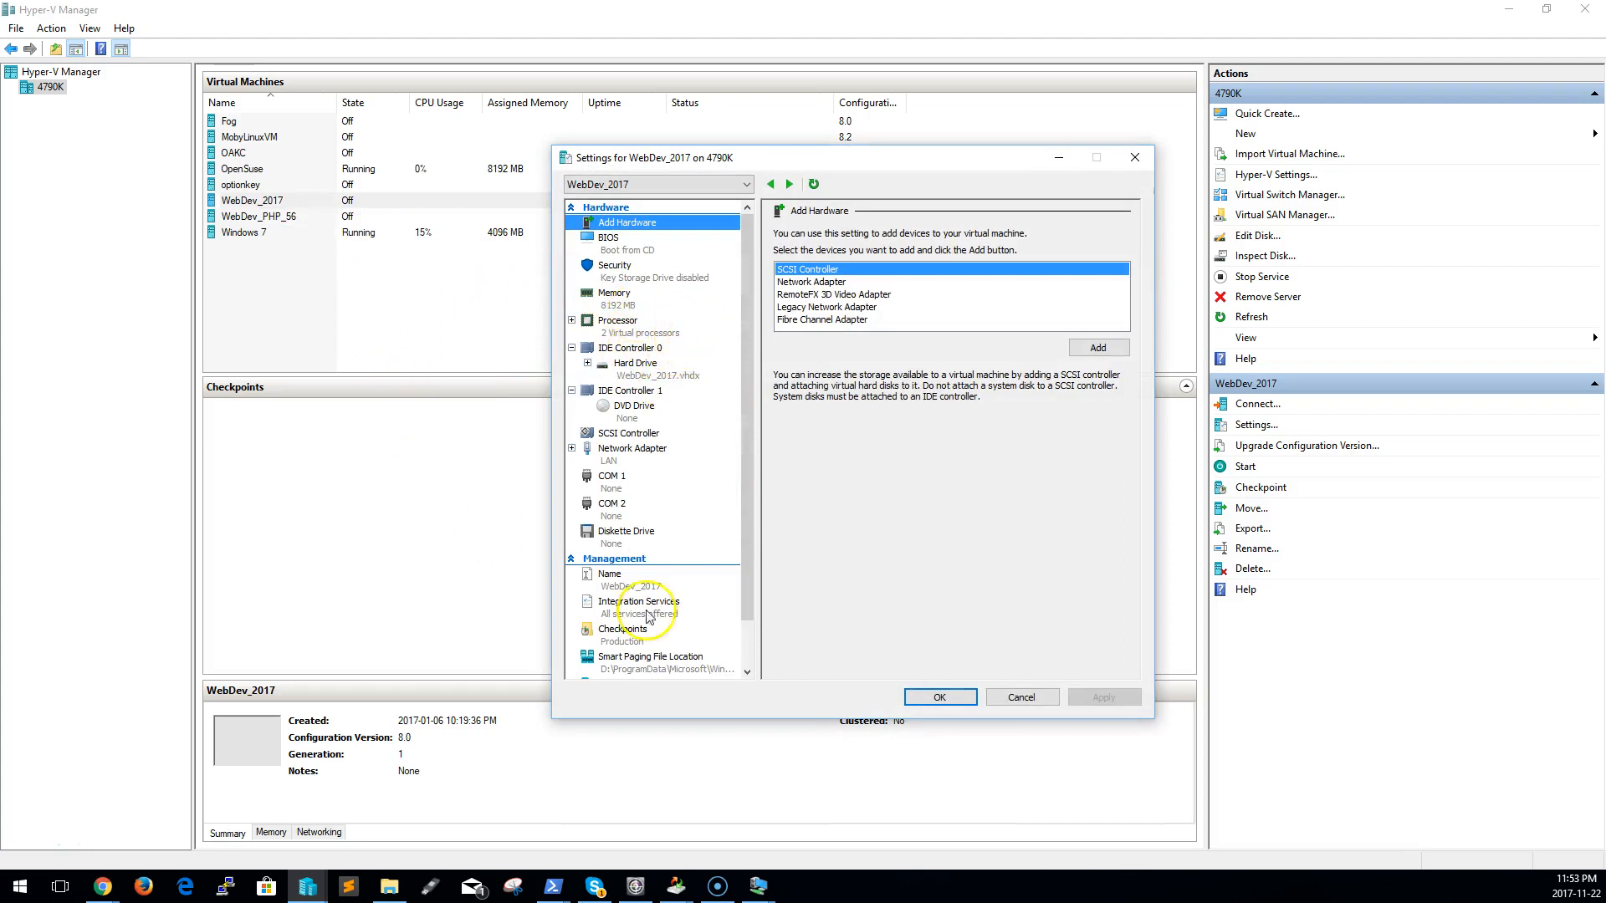
left_click(1021, 697)
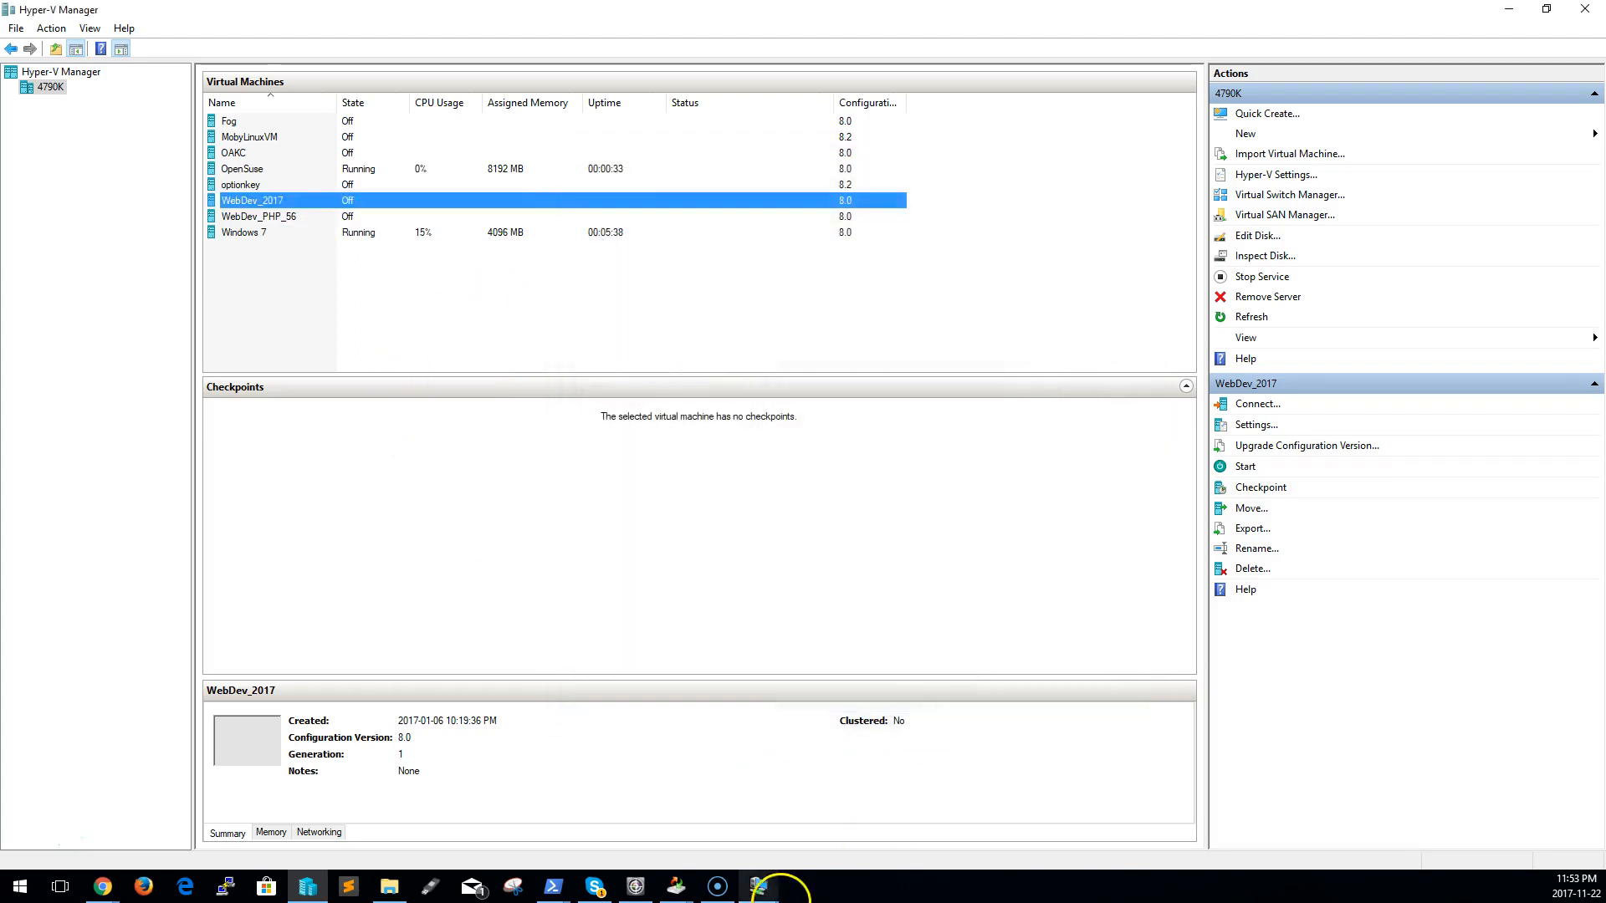
Set the Windows 7 virtual machine's network adapter to Internal Switch, apply the settings and start the machine
mouse_move(762, 894)
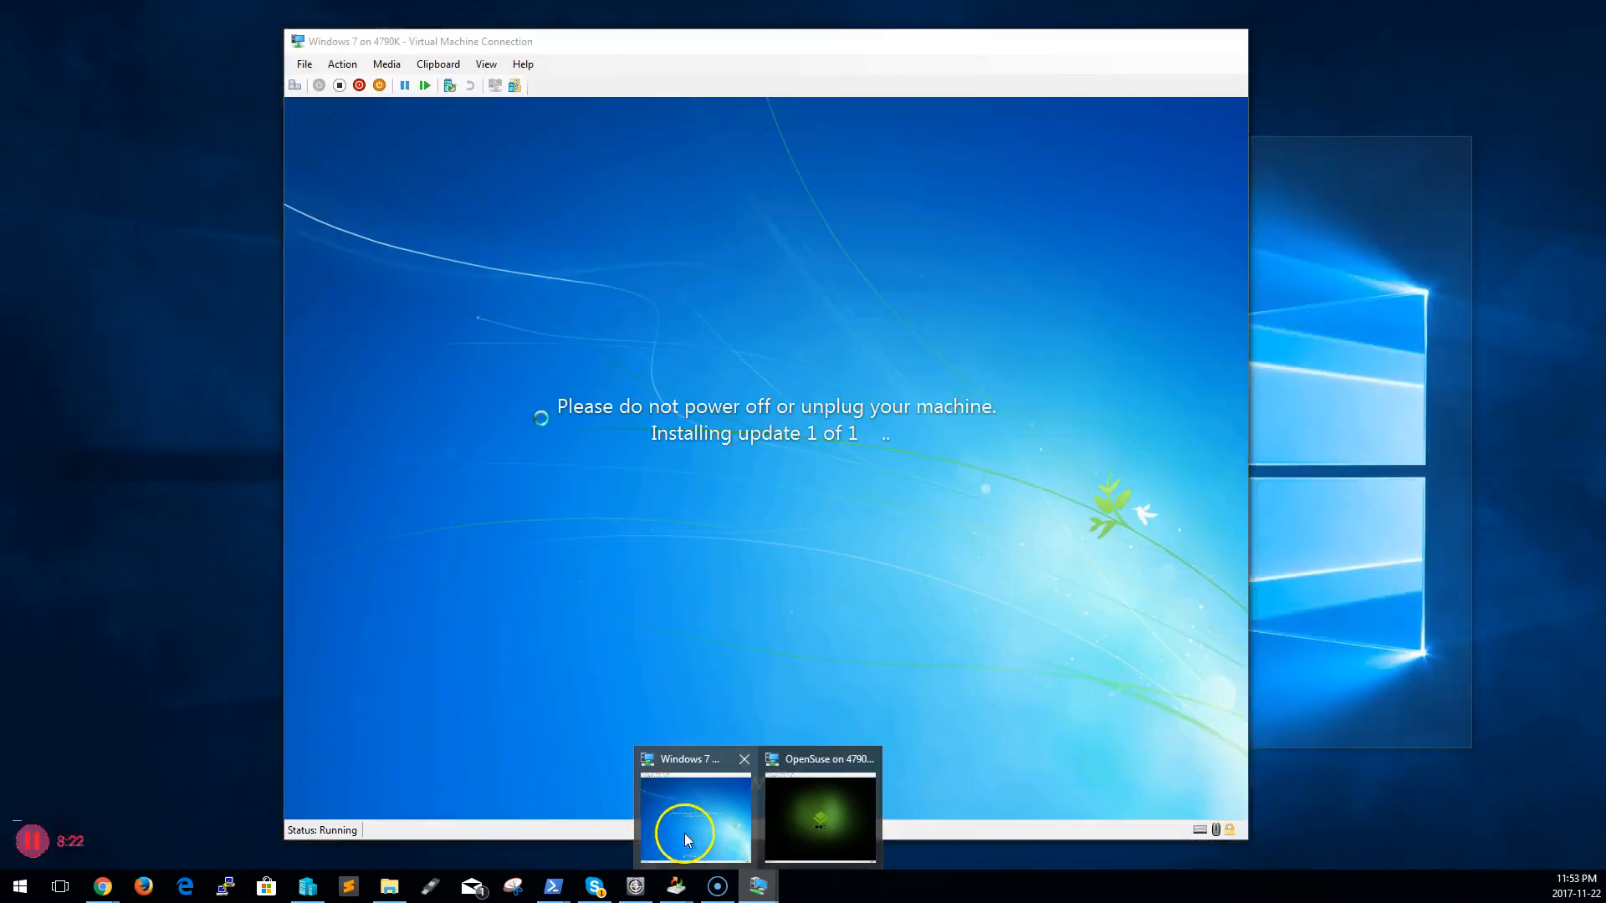
left_click(684, 833)
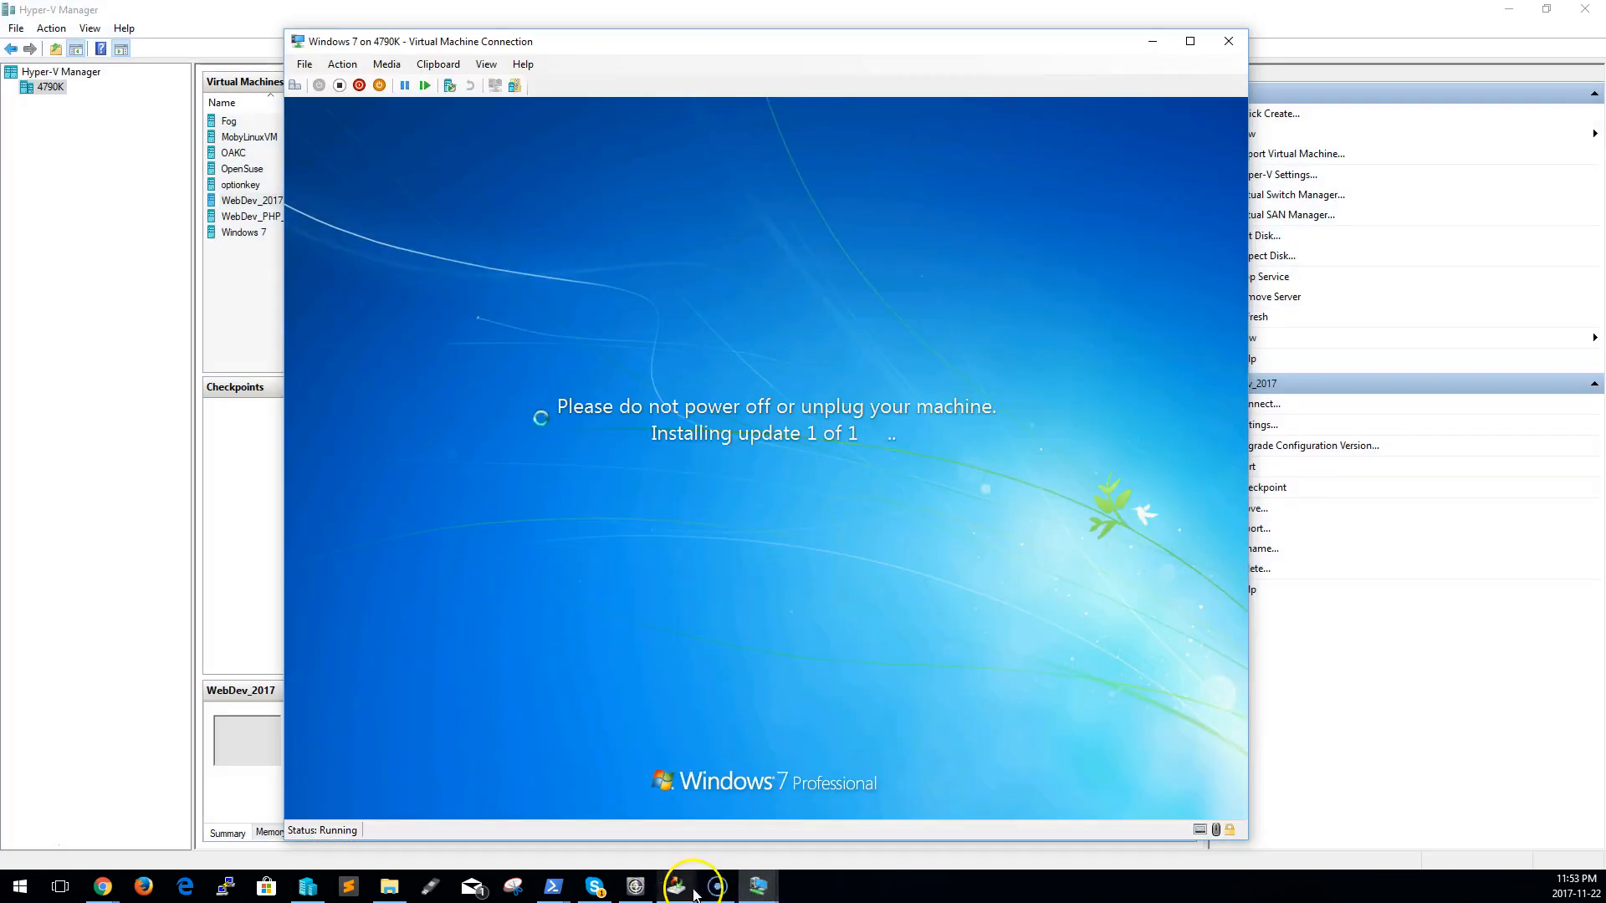
left_click(795, 828)
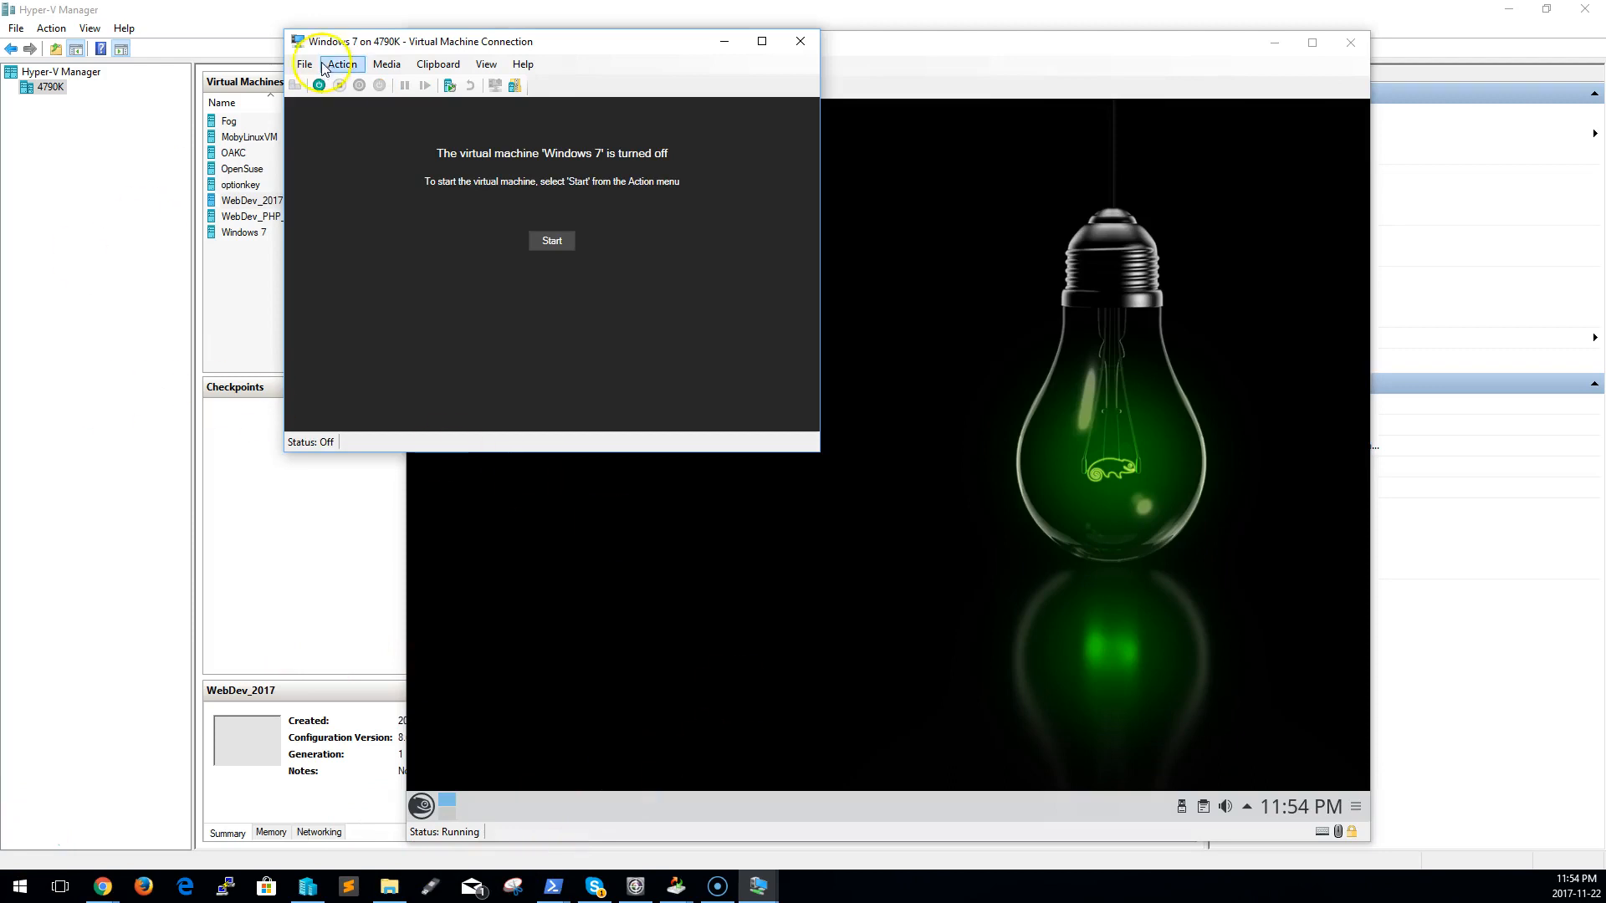
left_click(313, 67)
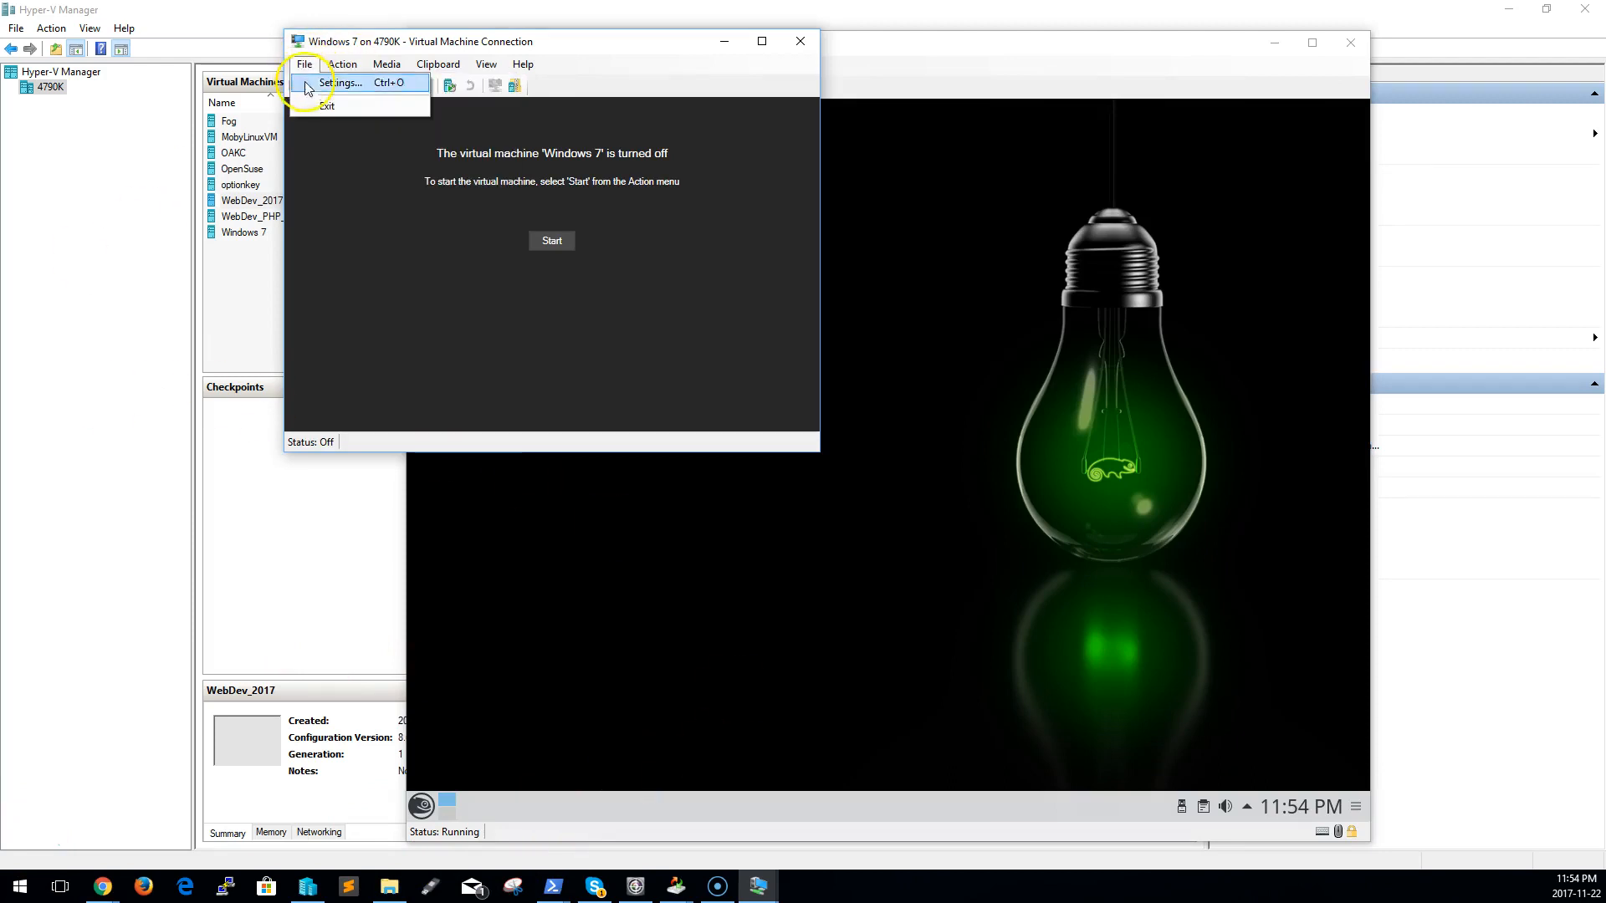
left_click(330, 83)
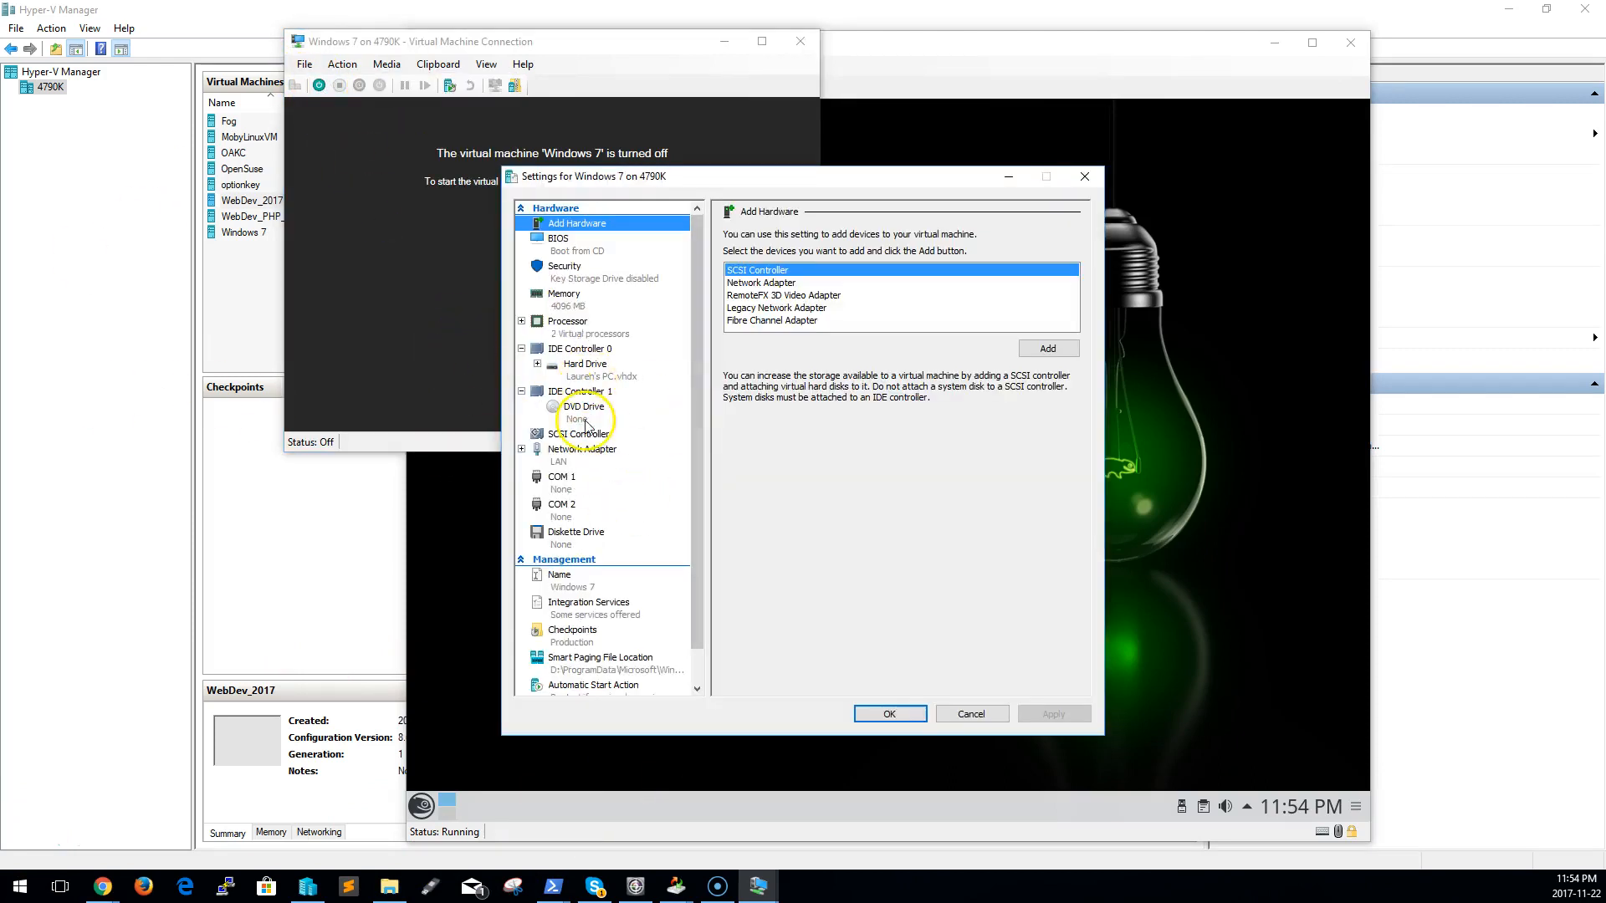
left_click(585, 450)
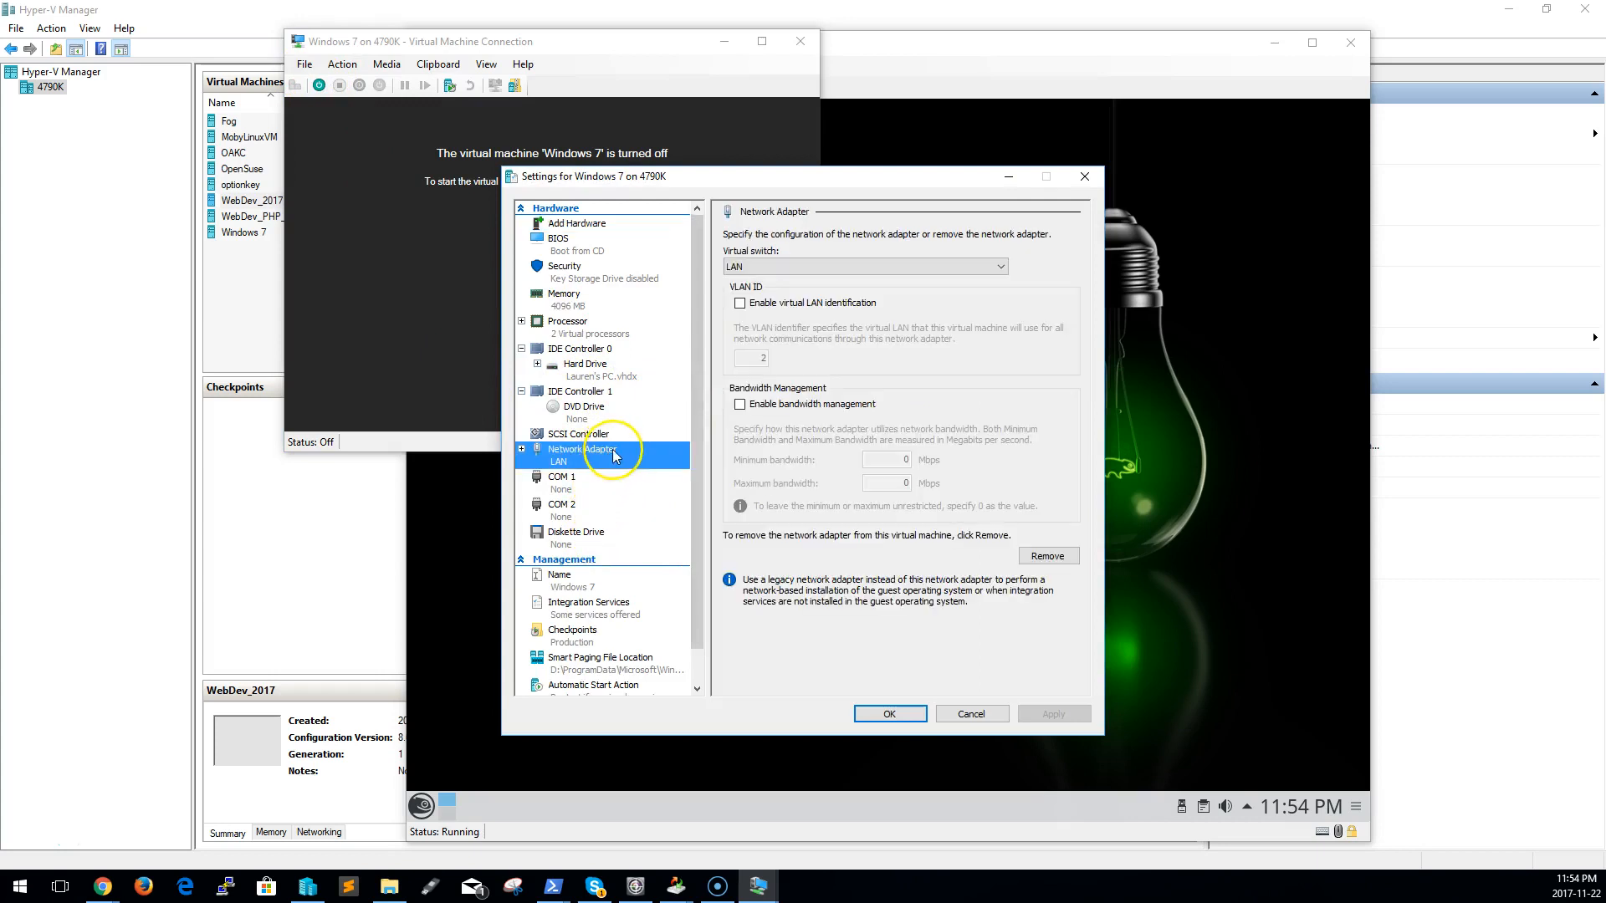
left_click(852, 266)
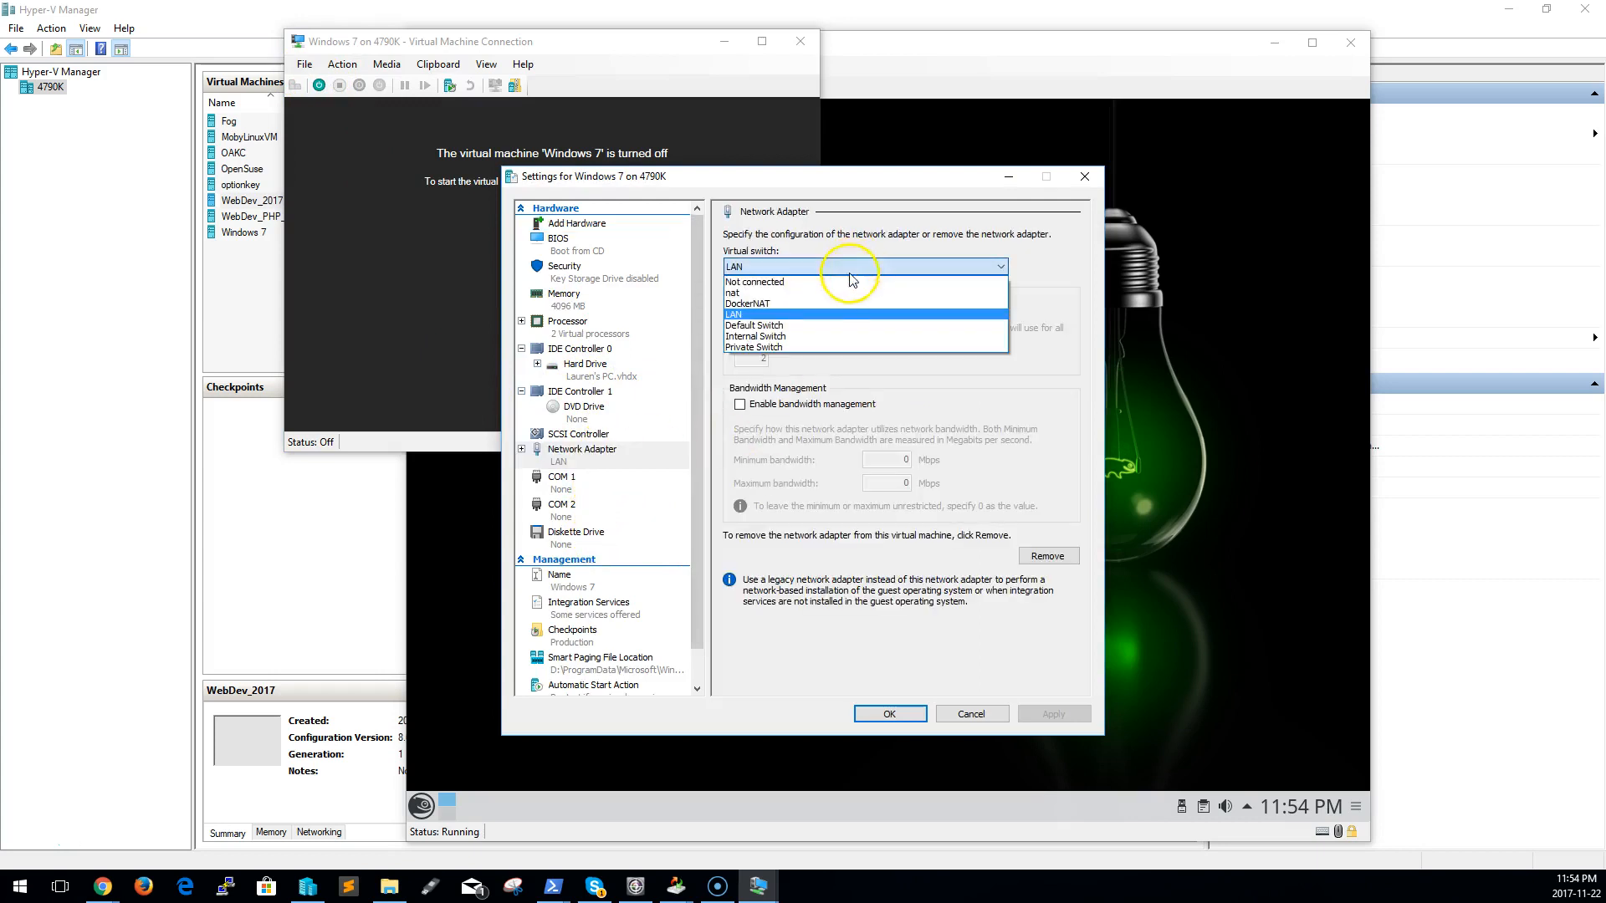
left_click(811, 336)
left_click(1053, 714)
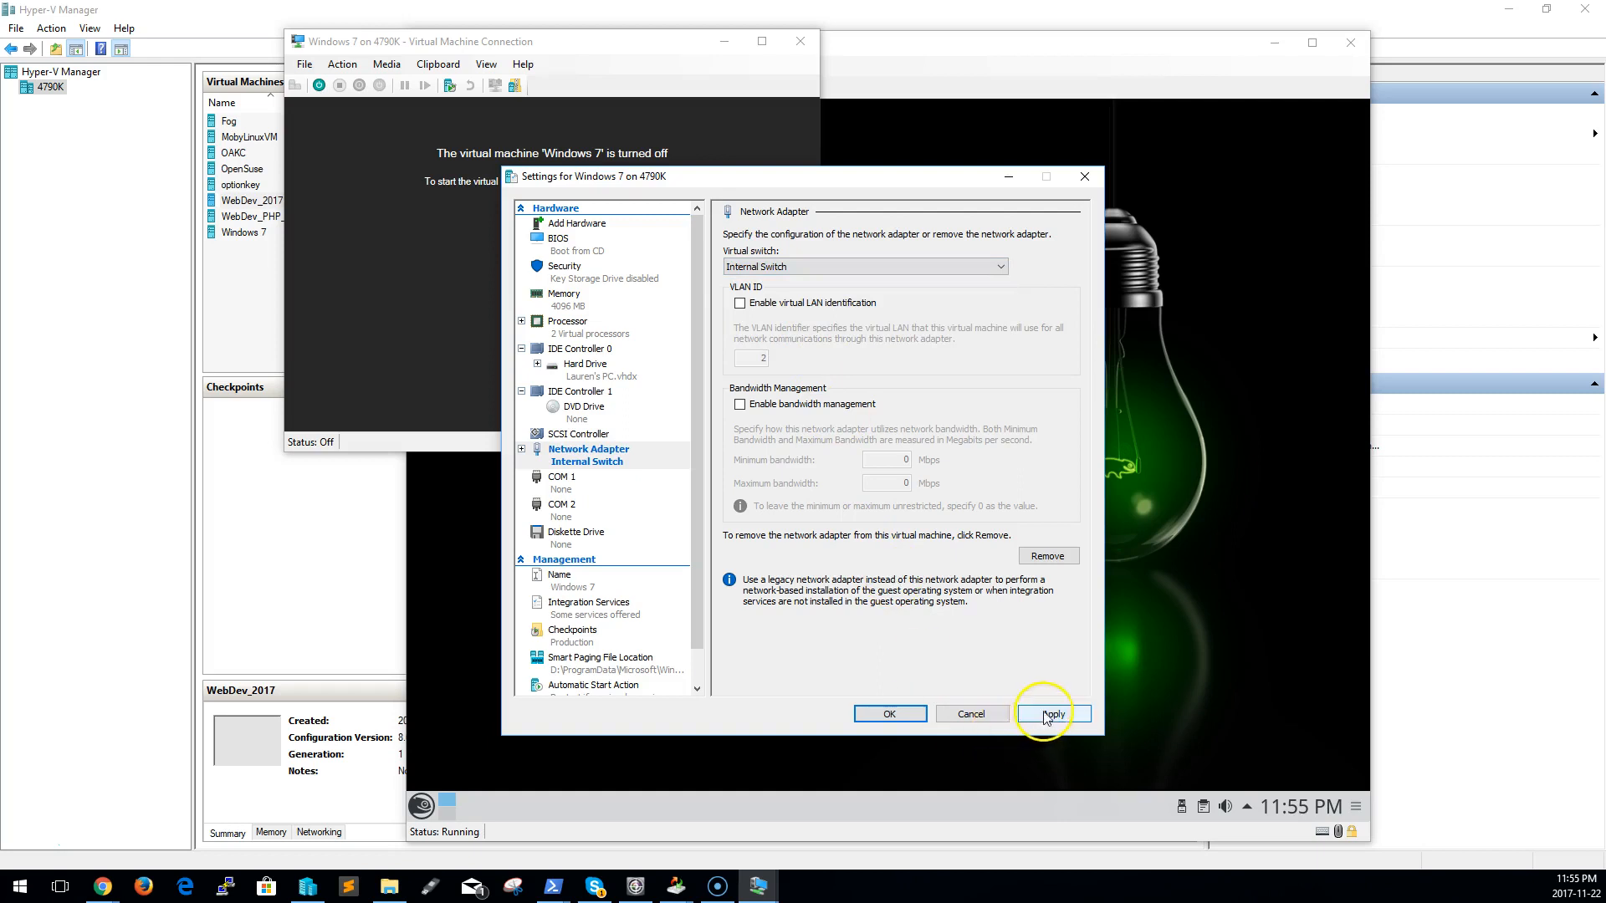
left_click(886, 715)
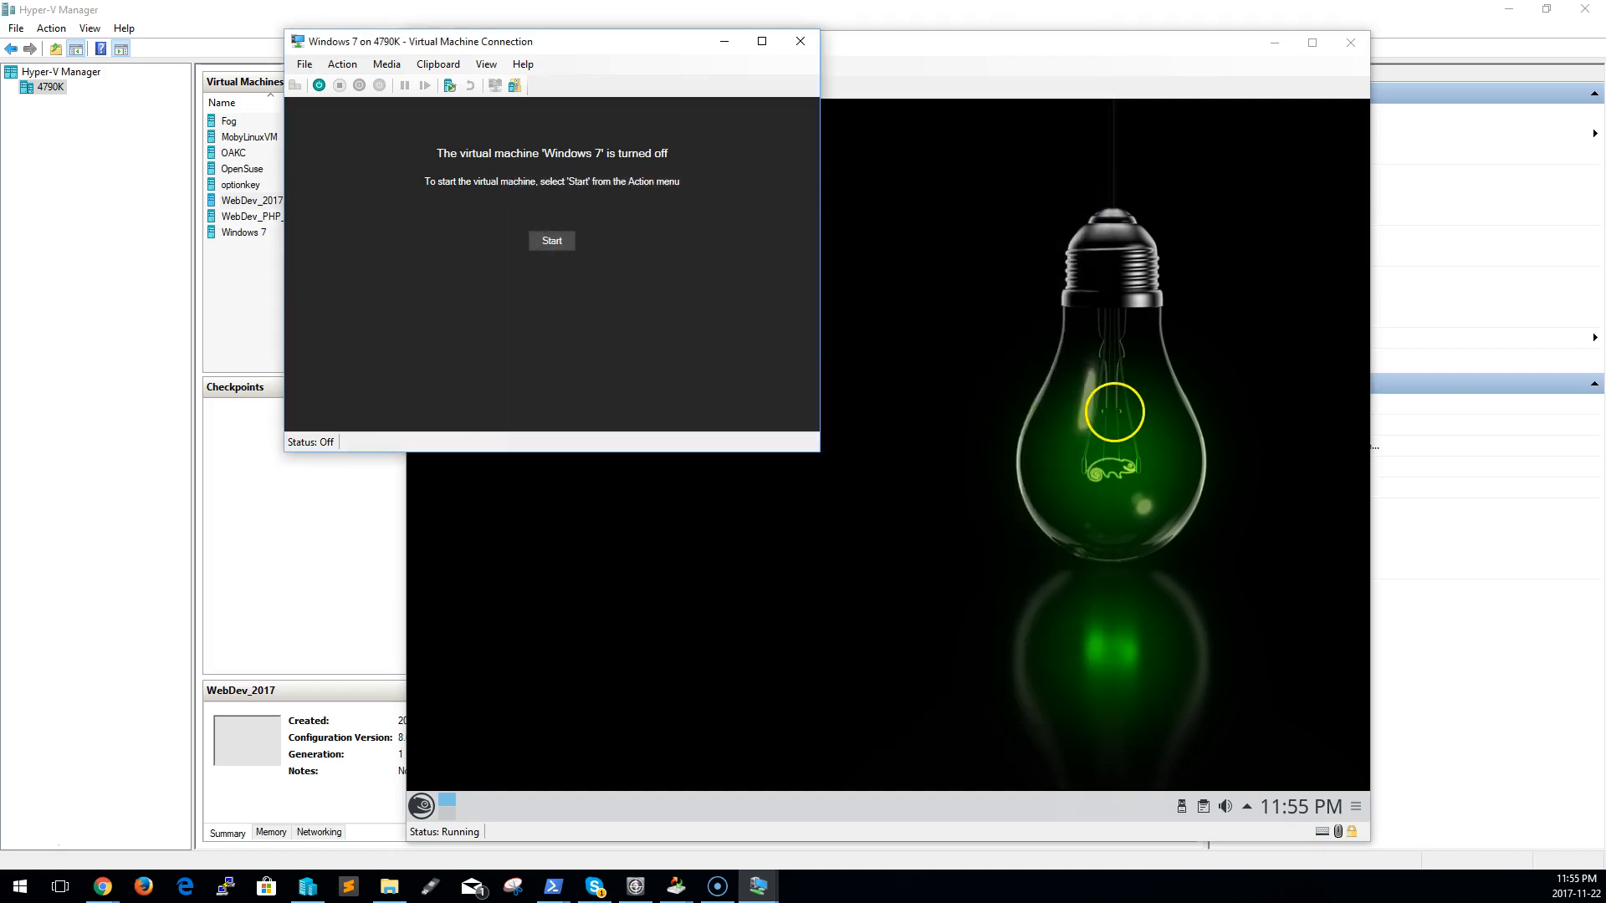
left_click(552, 241)
Open a Konsole terminal on the OpenSuse guest's desktop
left_click(1059, 334)
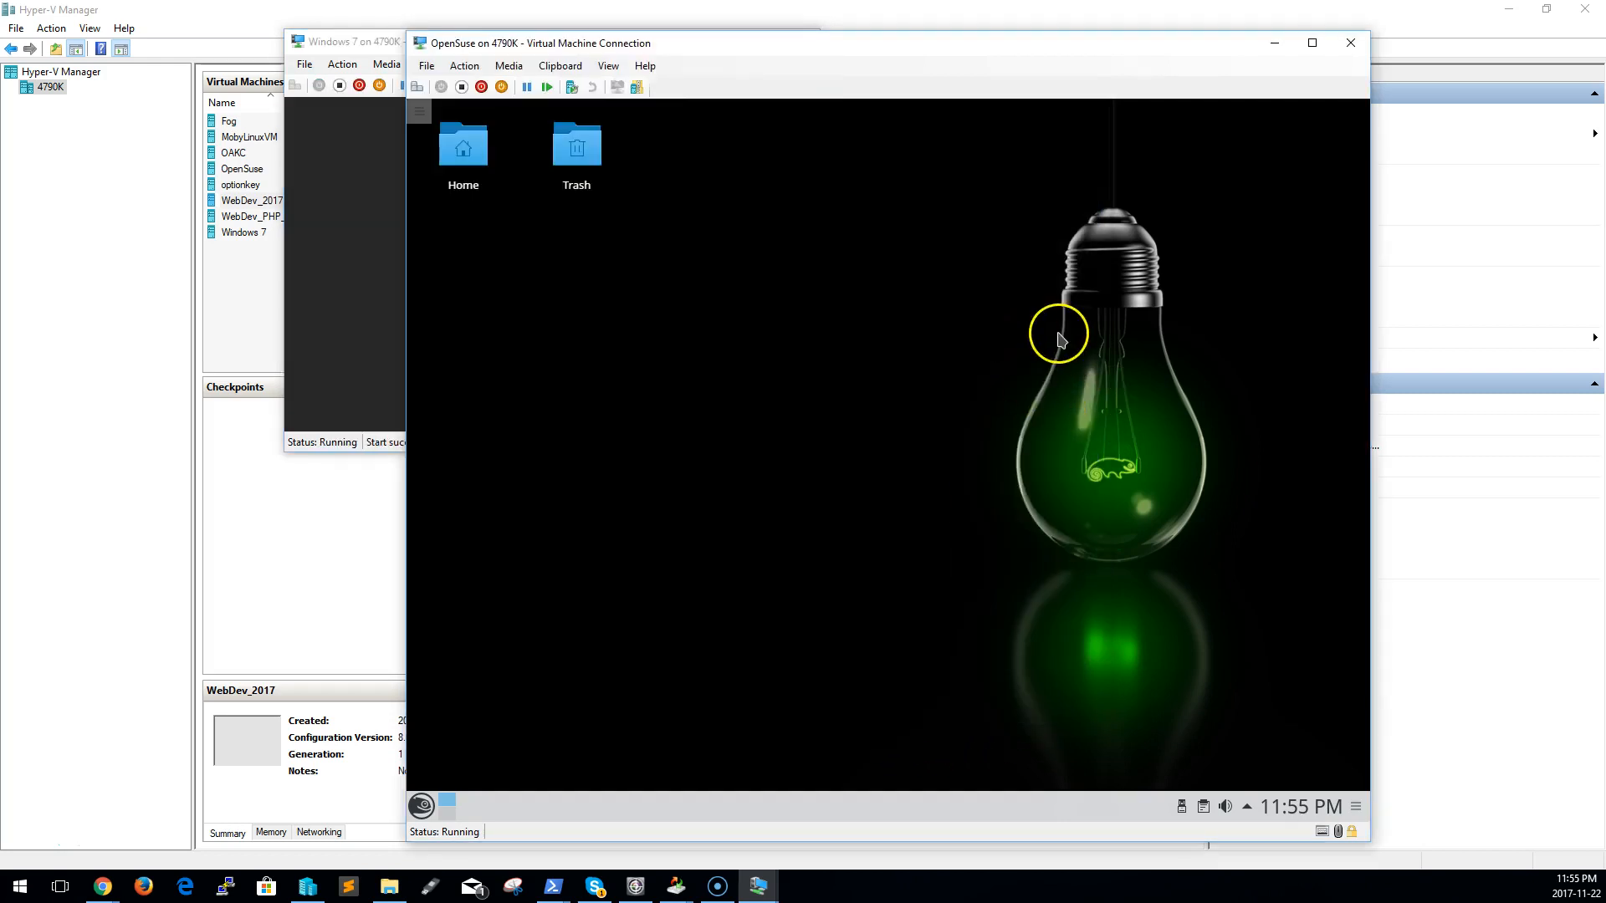
left_click(1246, 806)
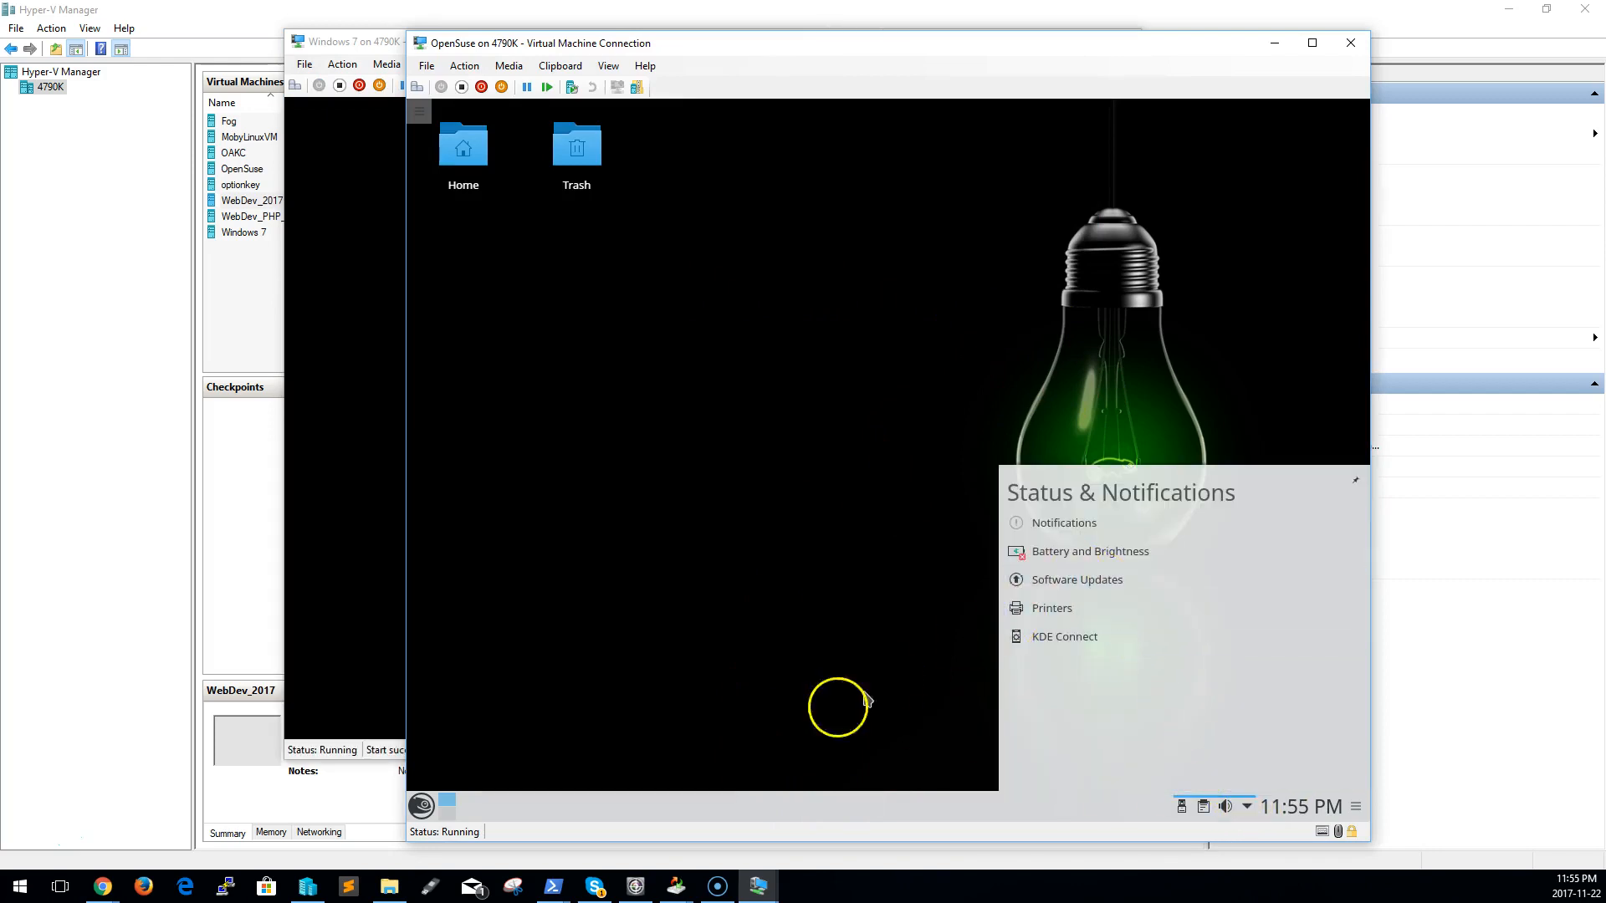
left_click(421, 806)
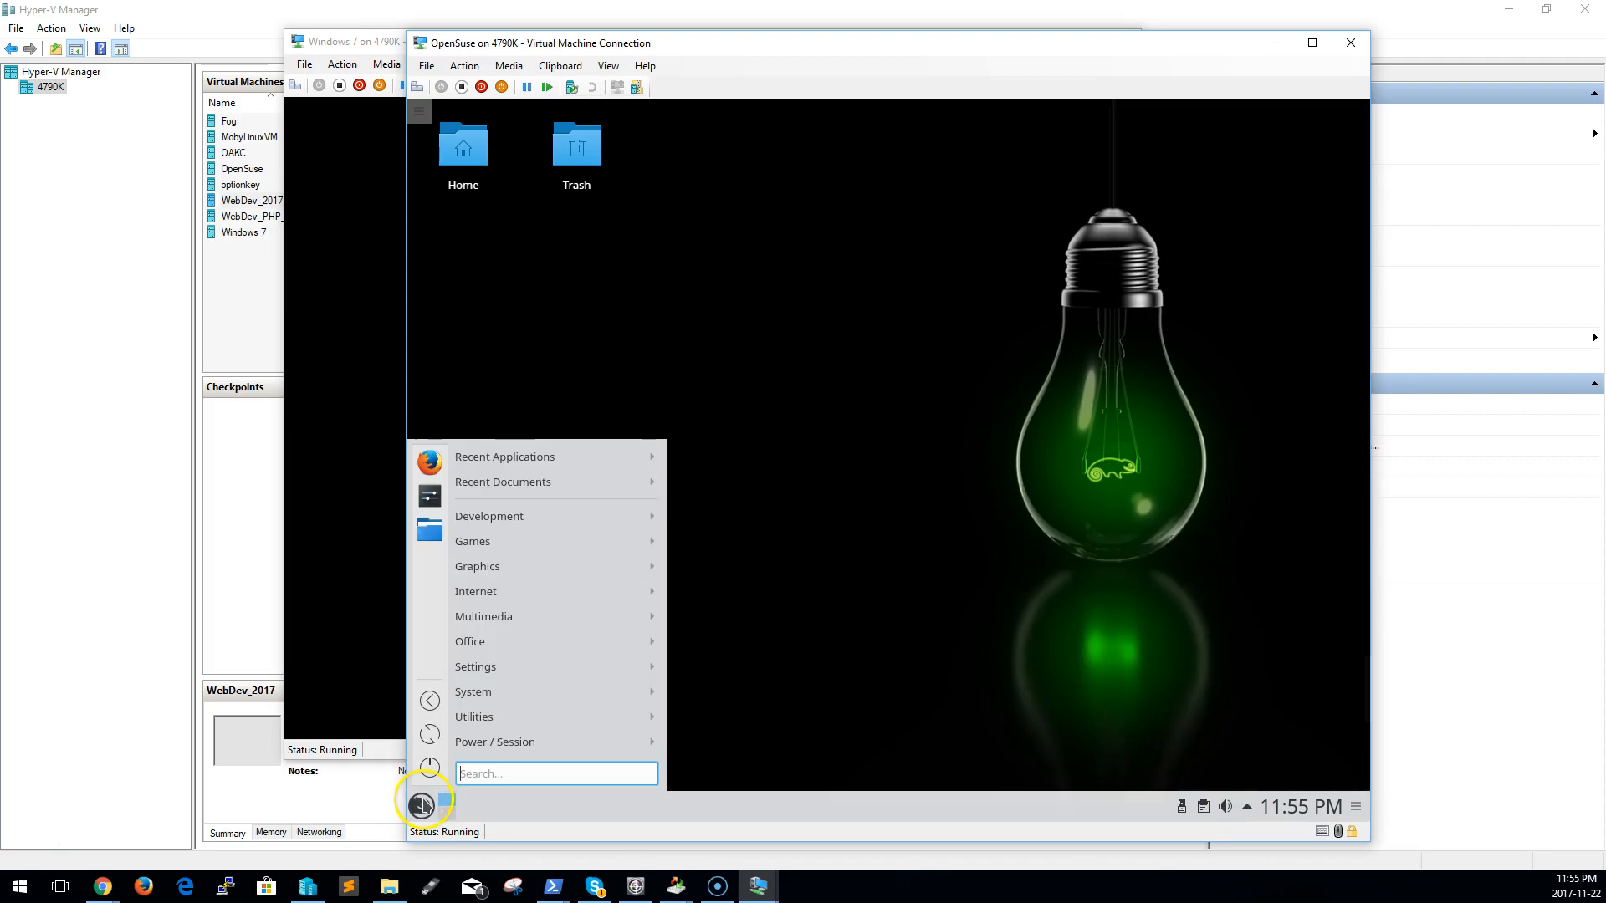
right_click(421, 806)
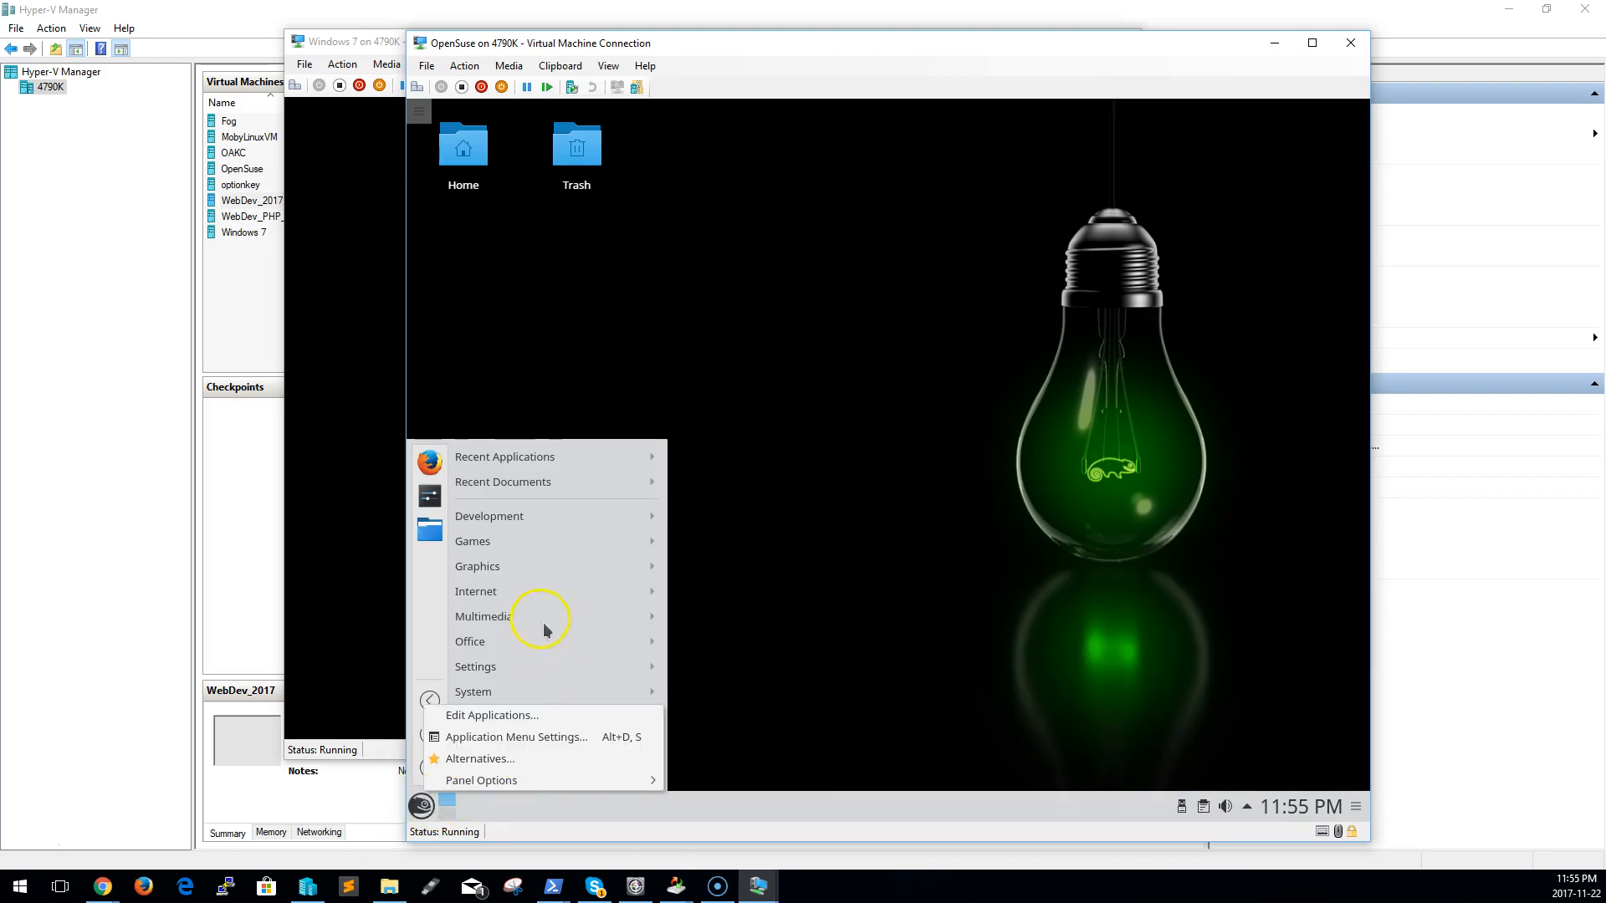
left_click(575, 807)
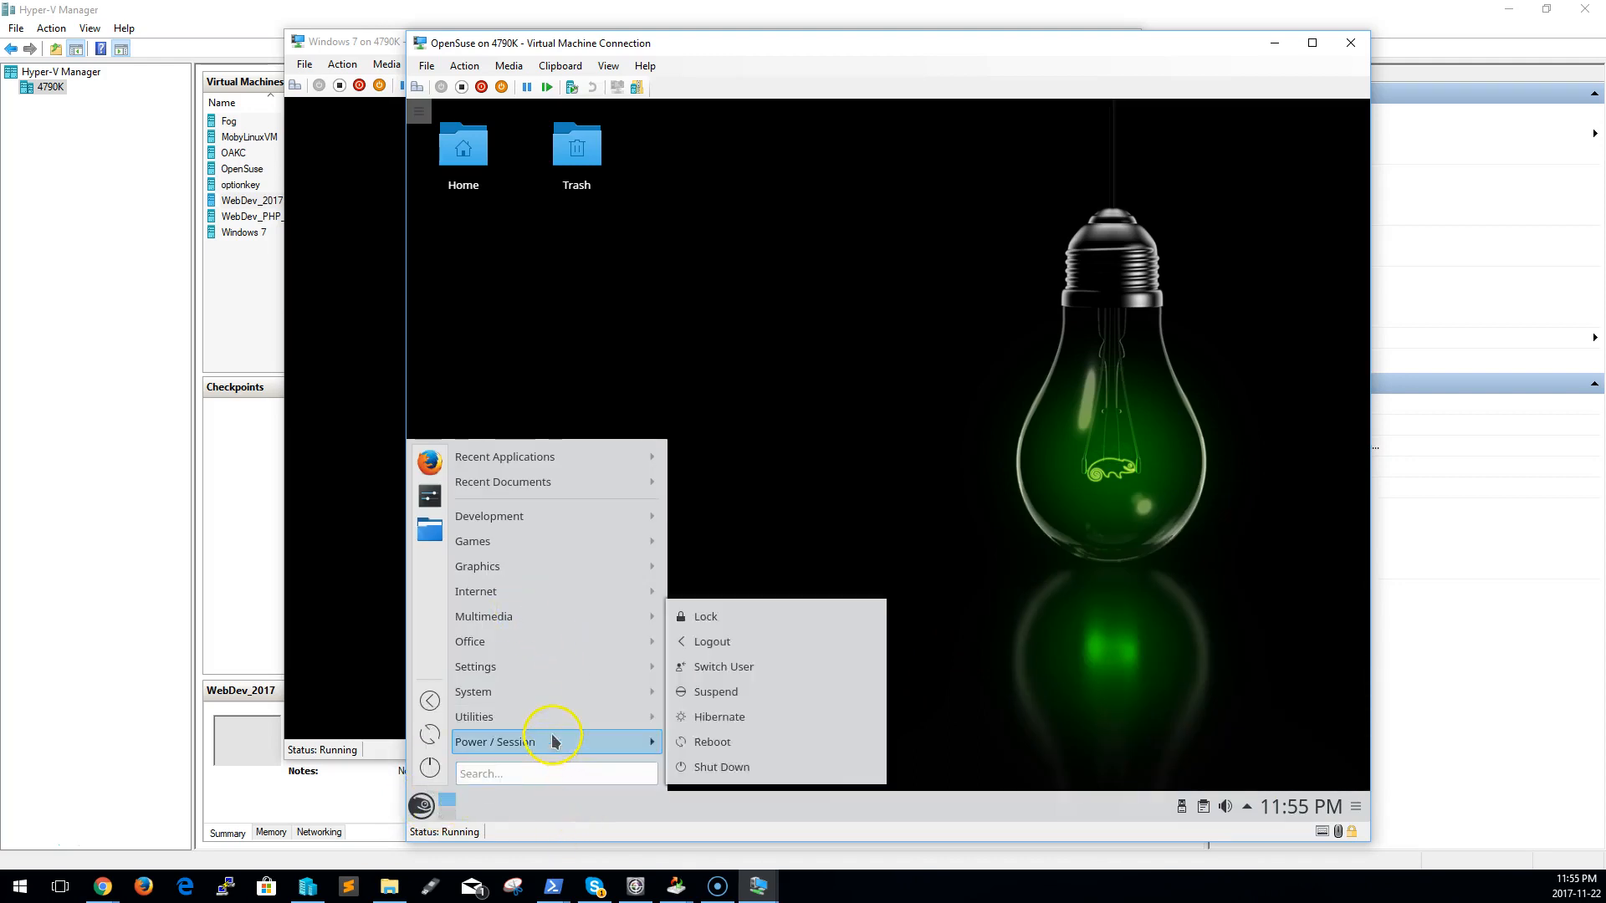
key("Escape")
left_click(420, 806)
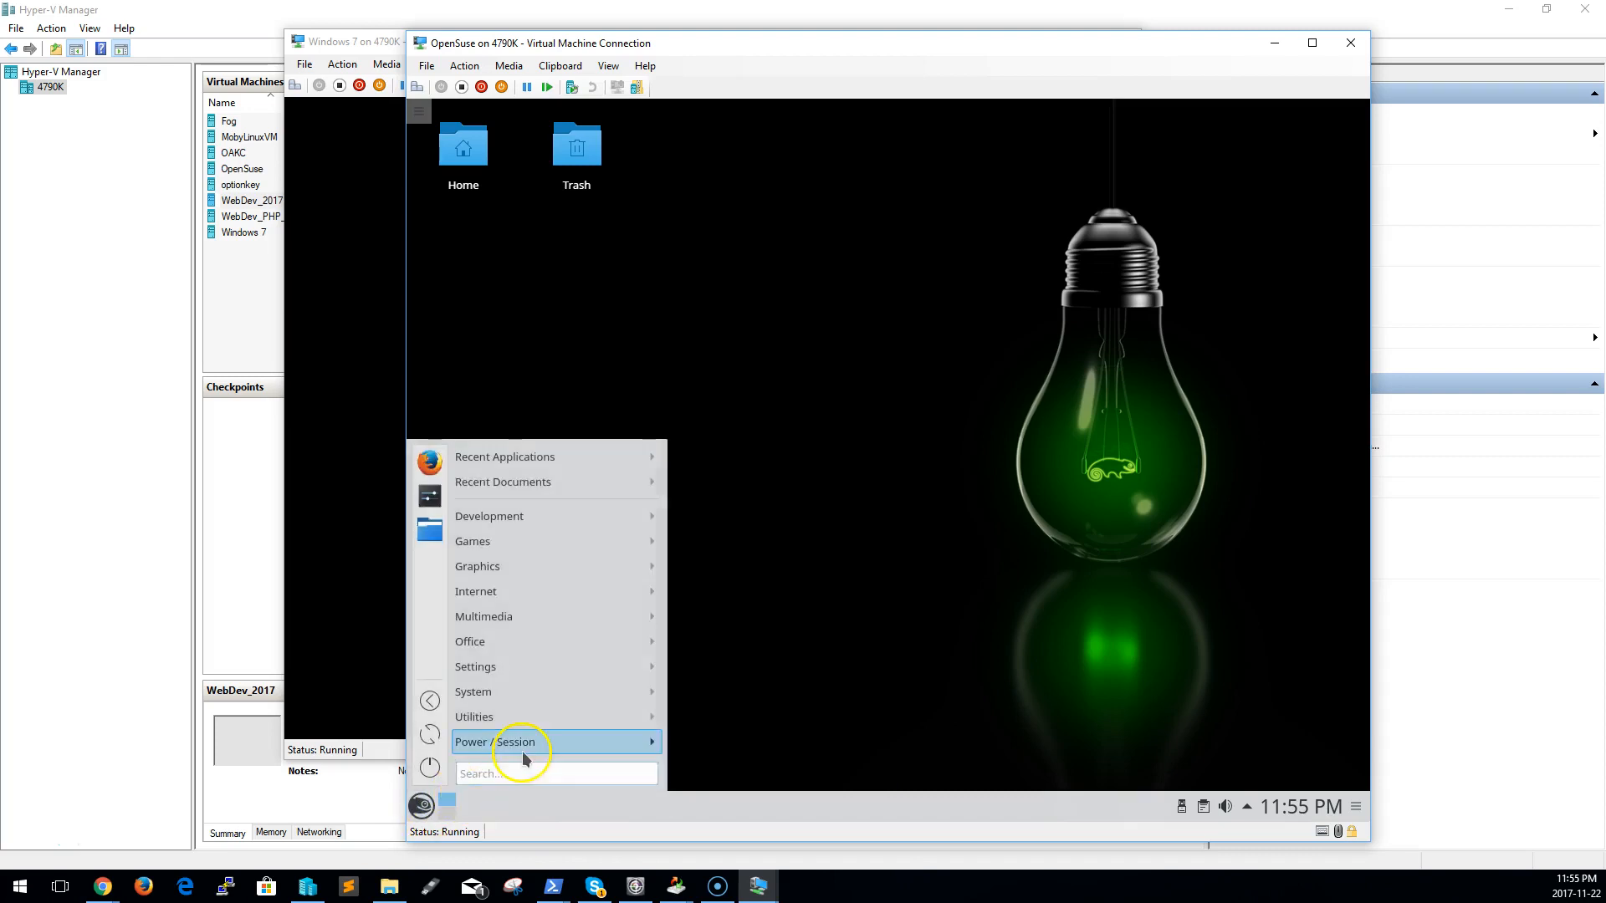
mouse_move(524, 750)
mouse_move(536, 719)
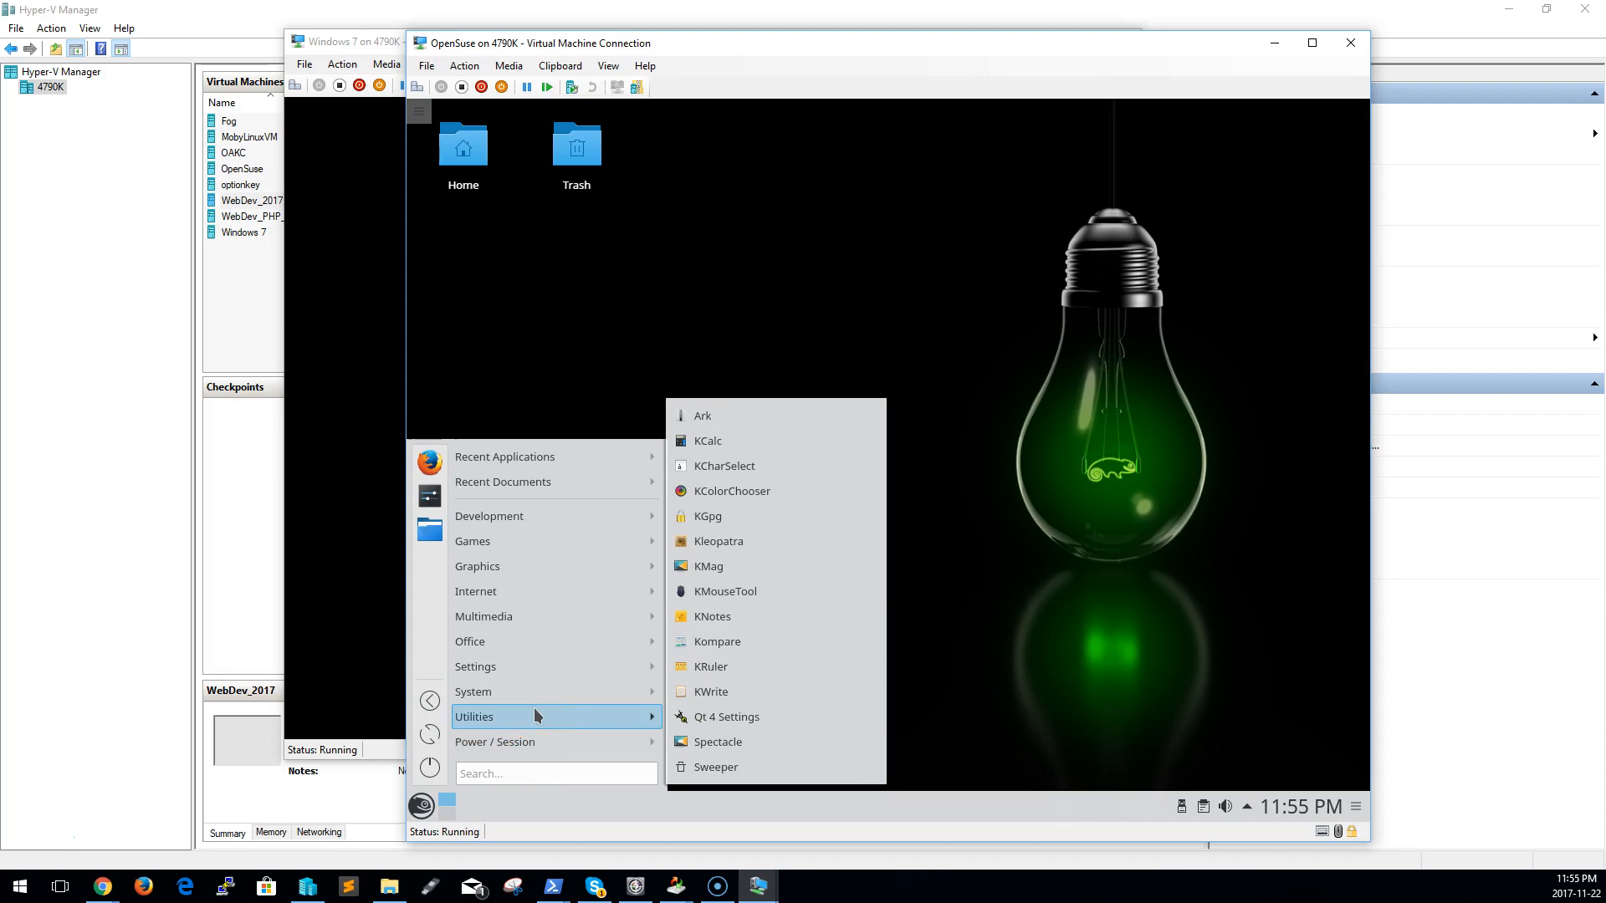
mouse_move(555, 502)
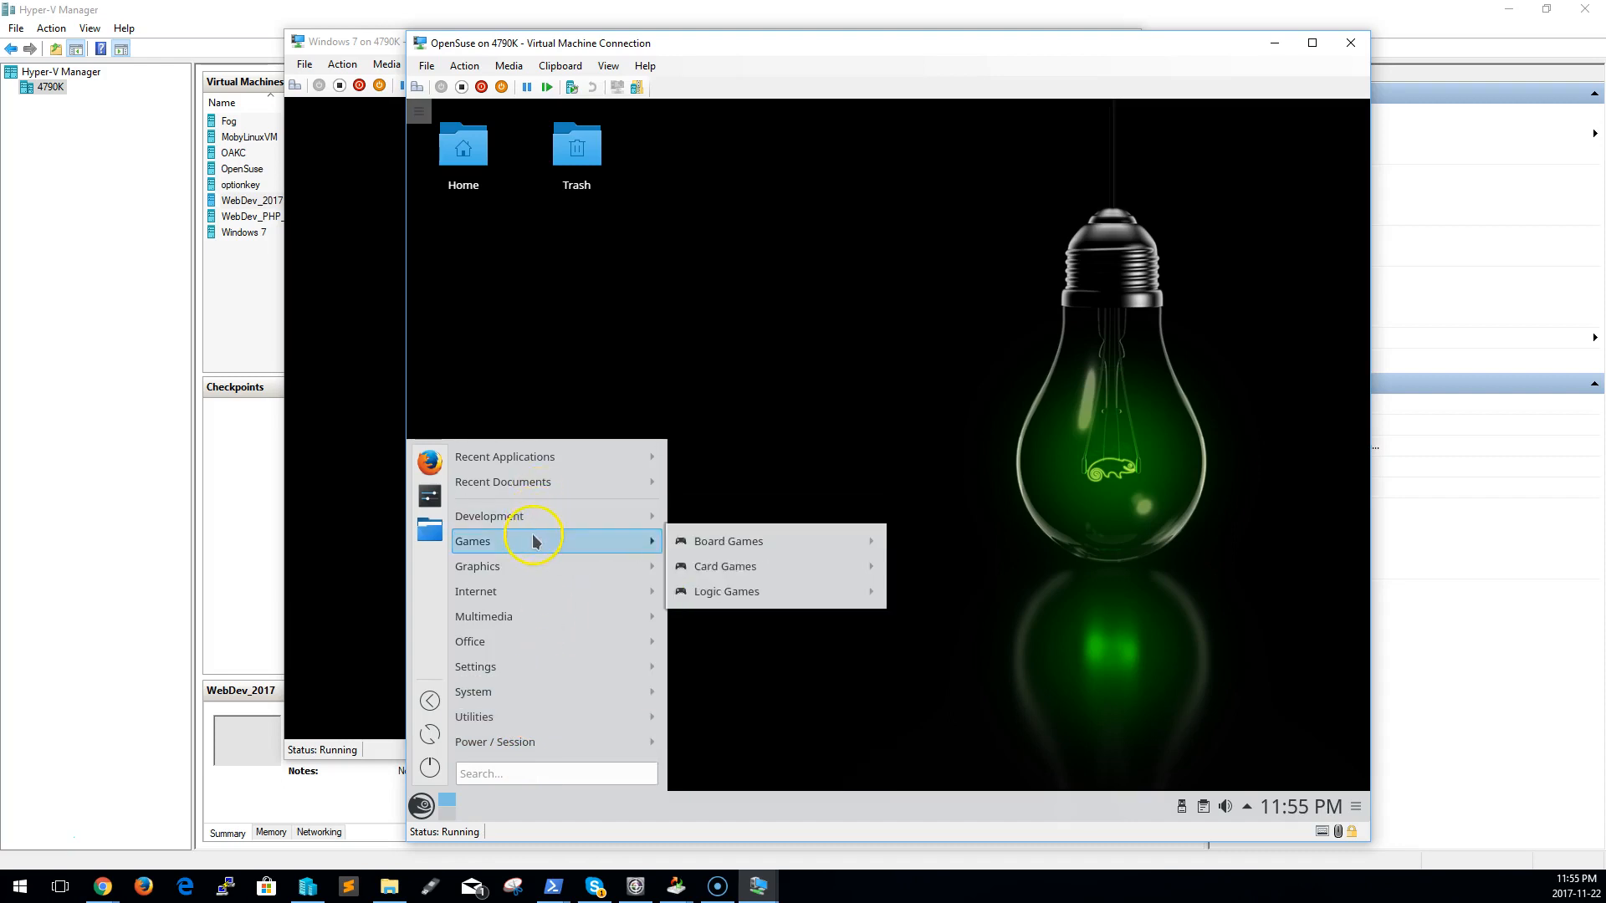
mouse_move(528, 569)
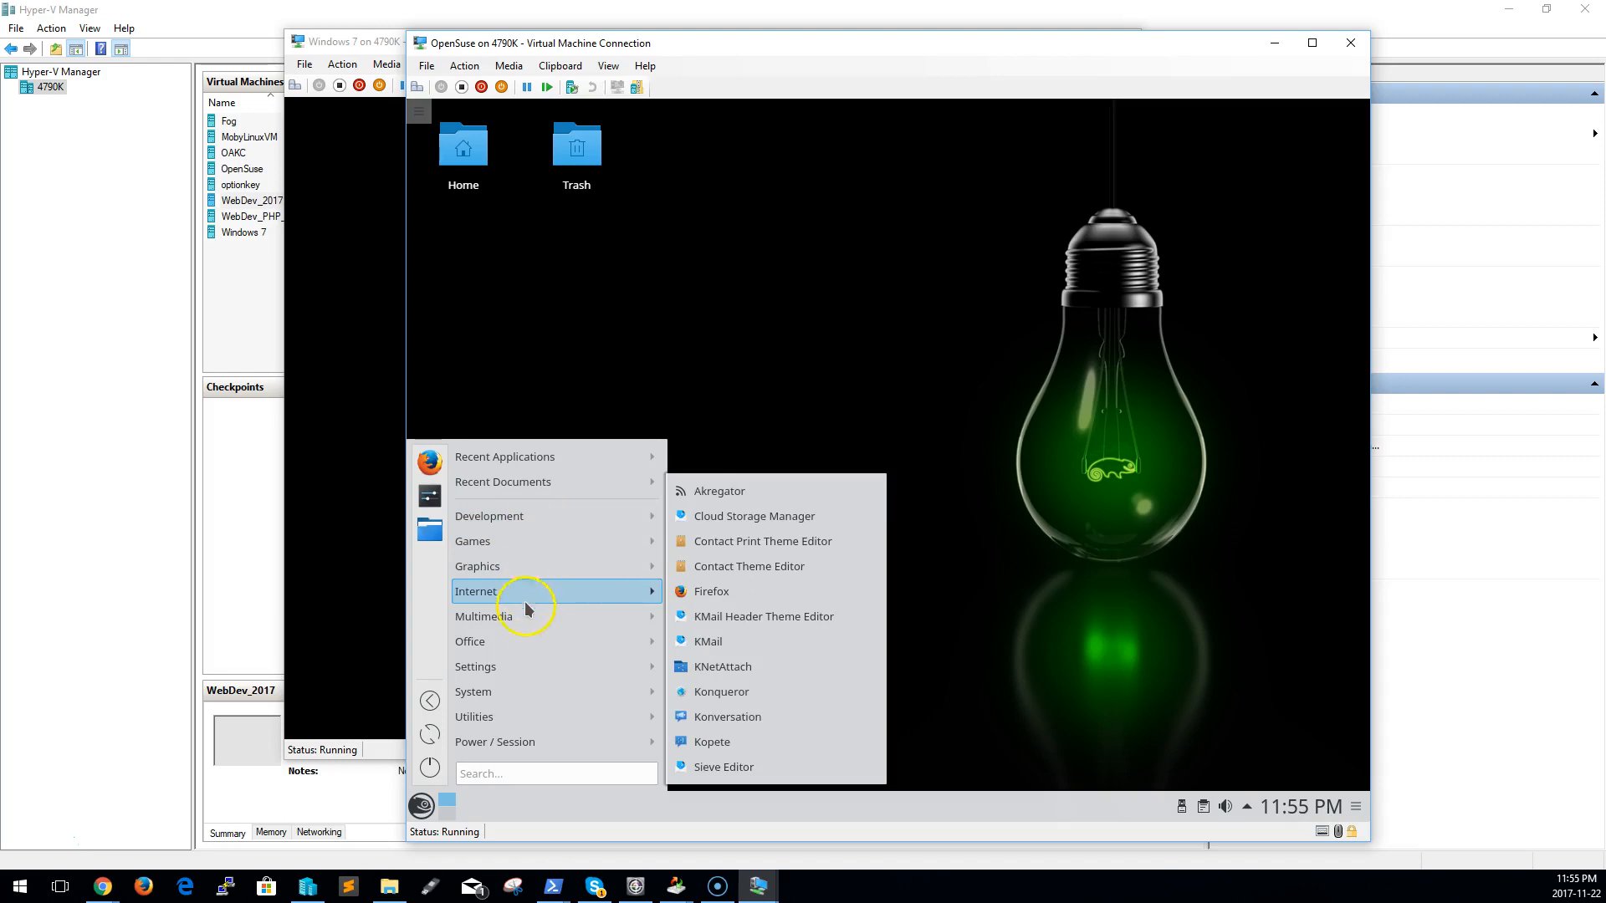
mouse_move(524, 640)
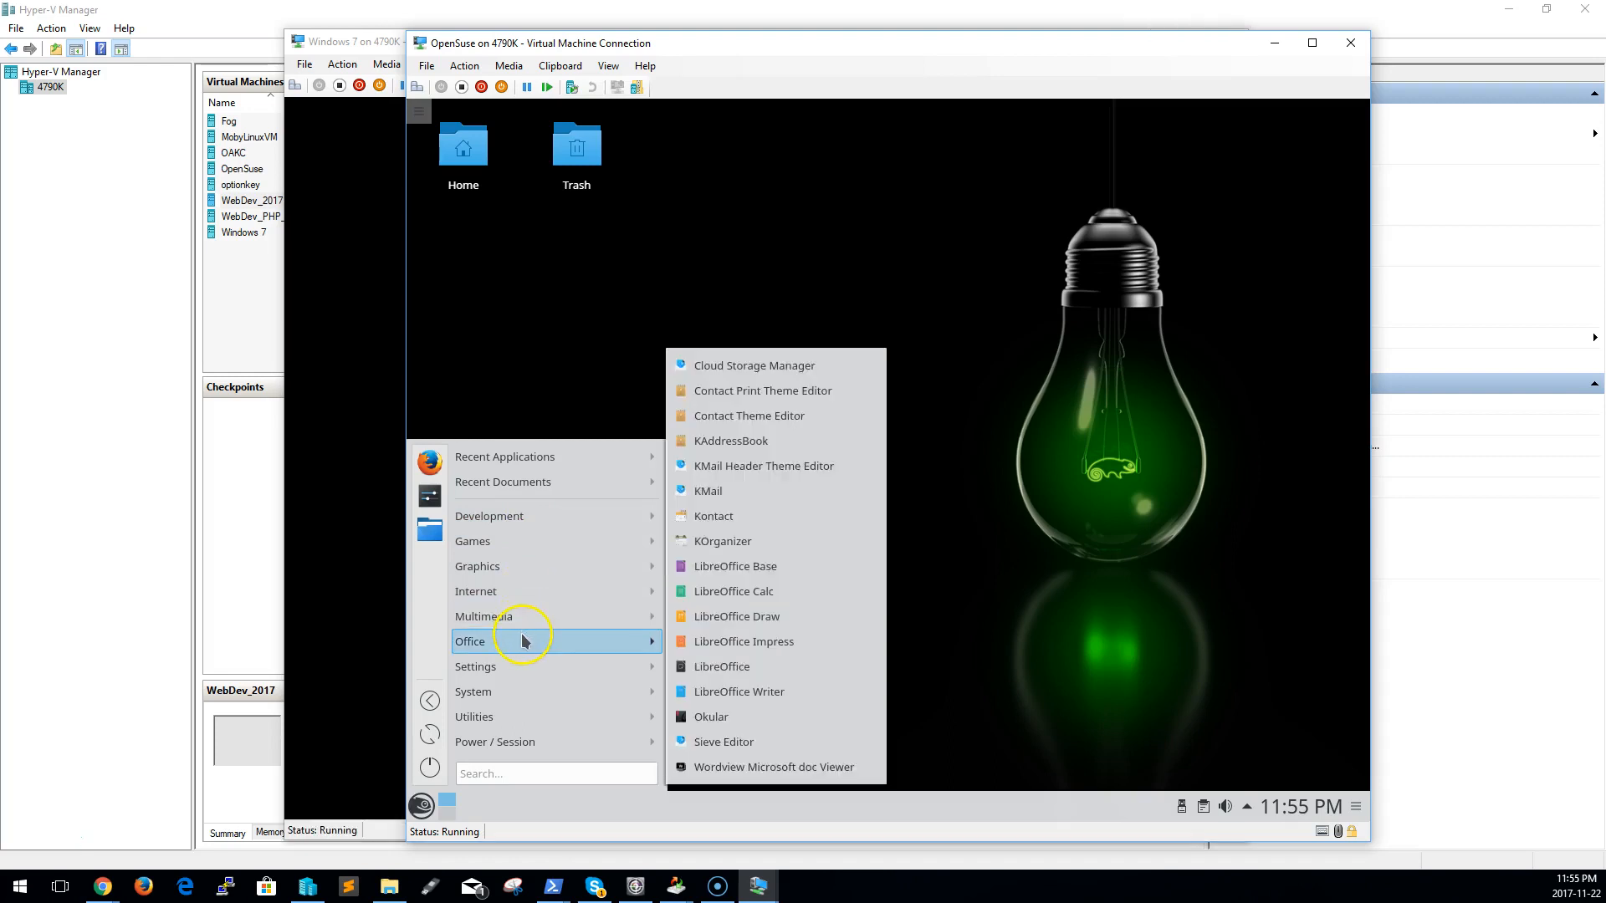
mouse_move(519, 685)
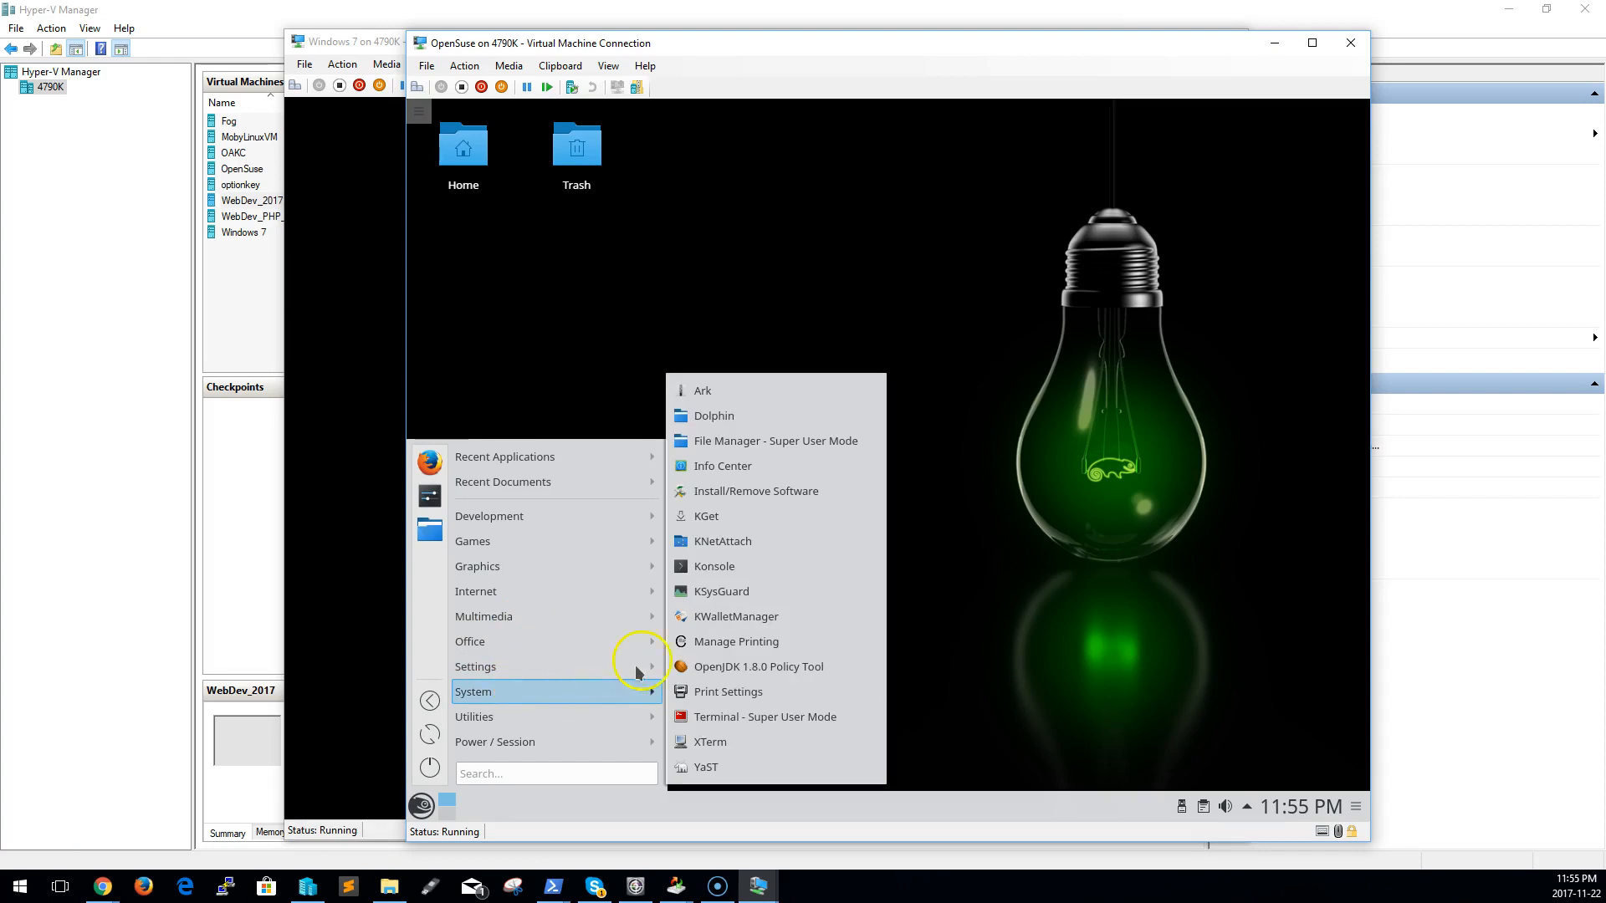
left_click(757, 566)
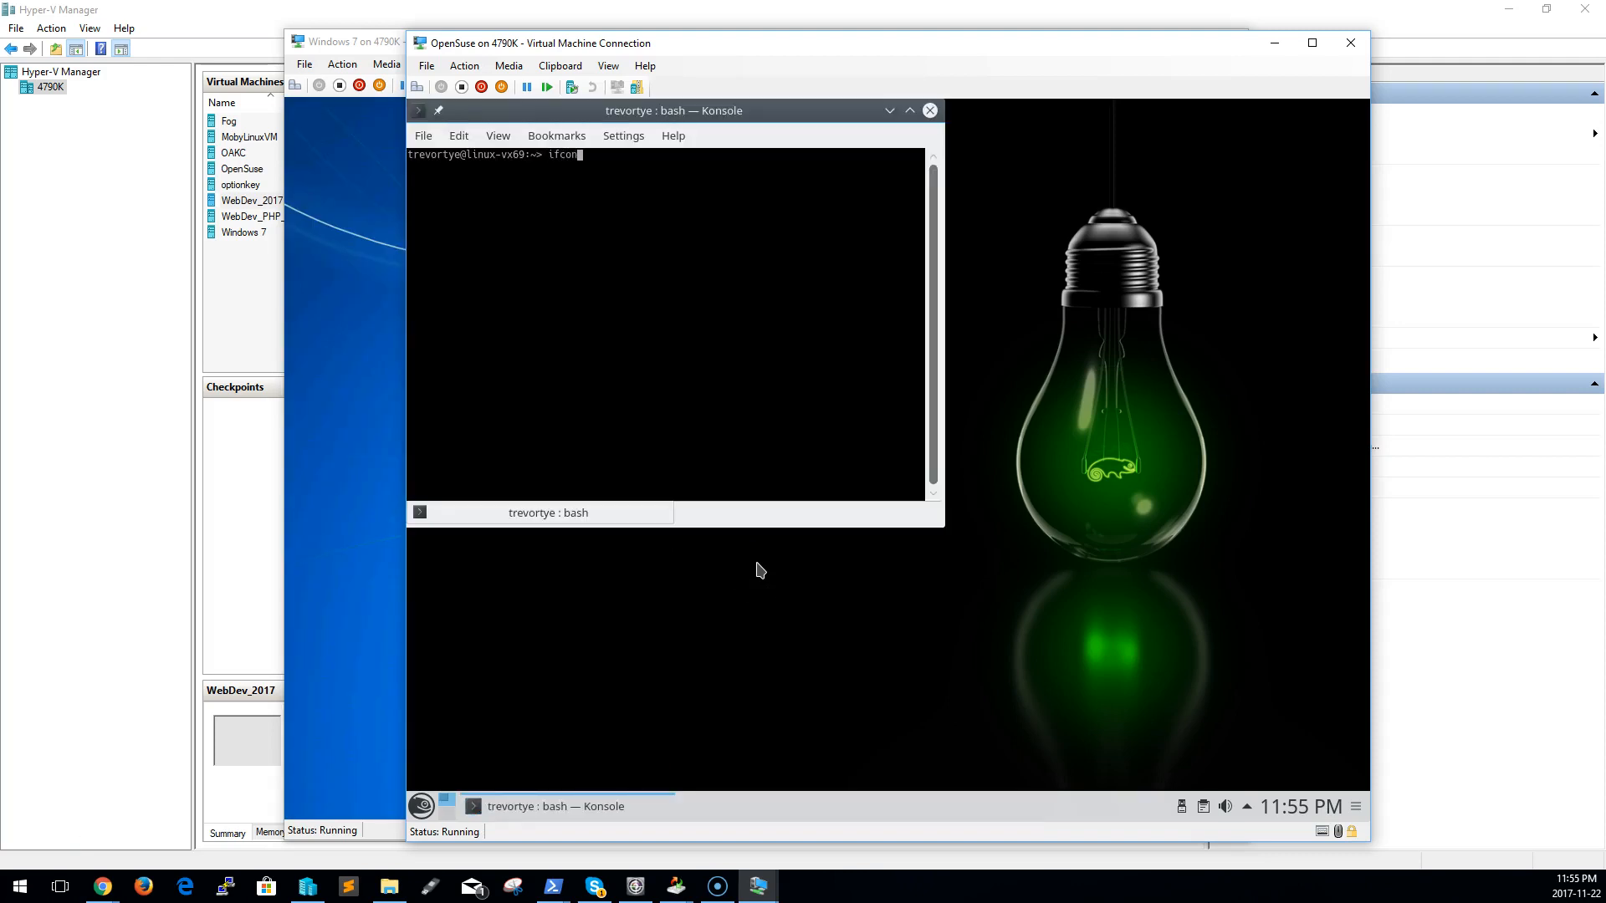
List the OpenSuse guest's network interfaces with ifconfig, running it again as sudo ifconfig and entering the root password
key("Return")
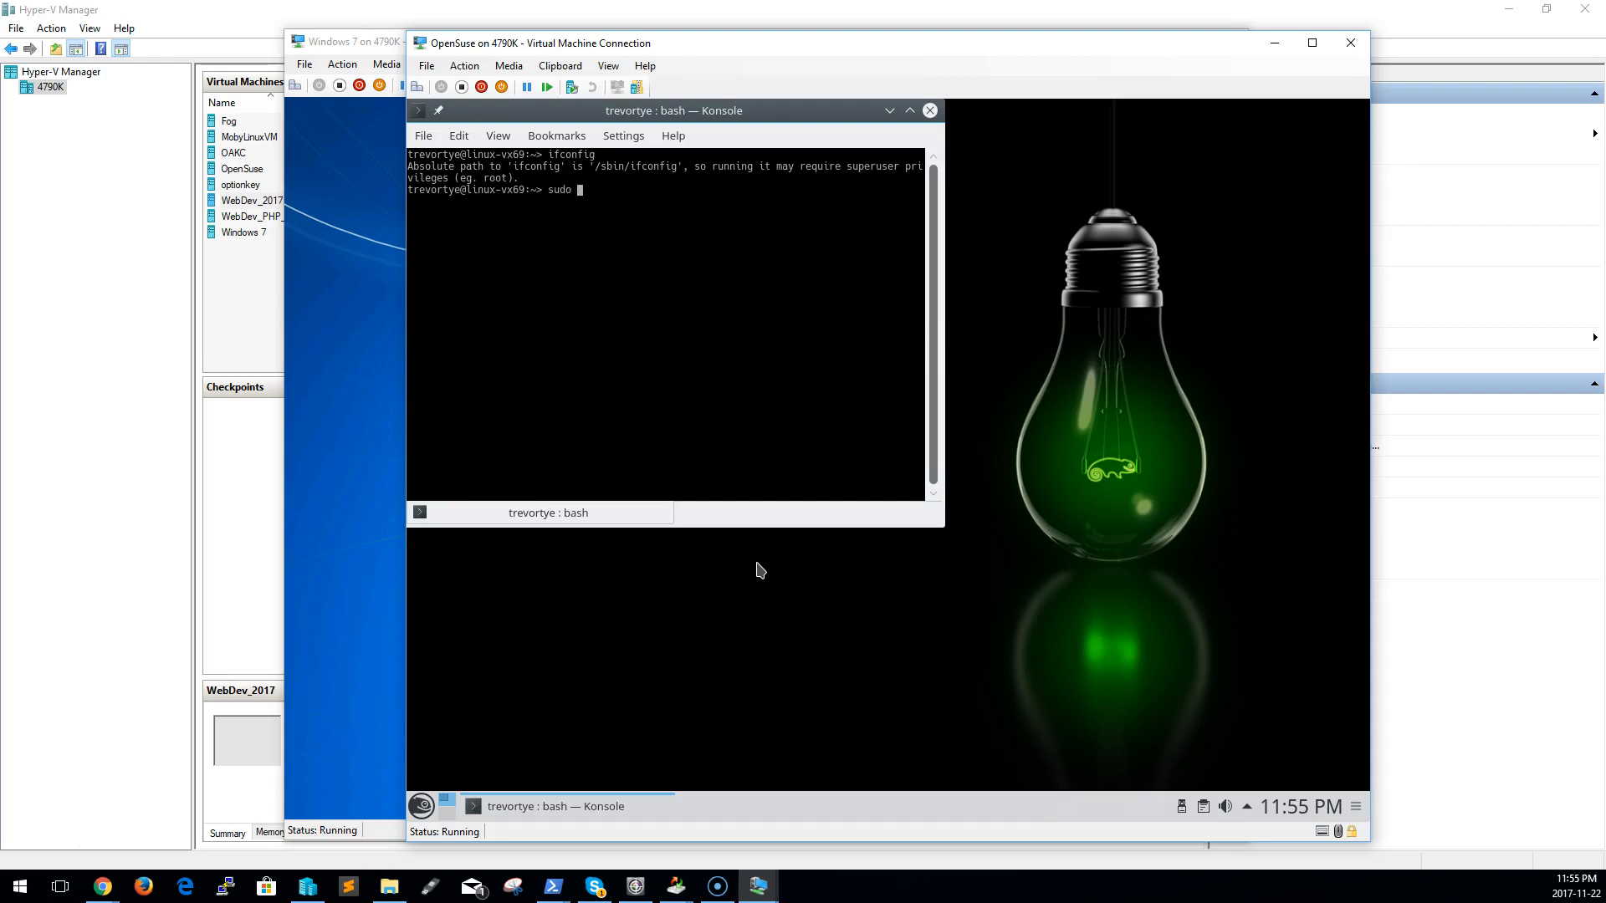
type("sudo ifconfig")
key("Return")
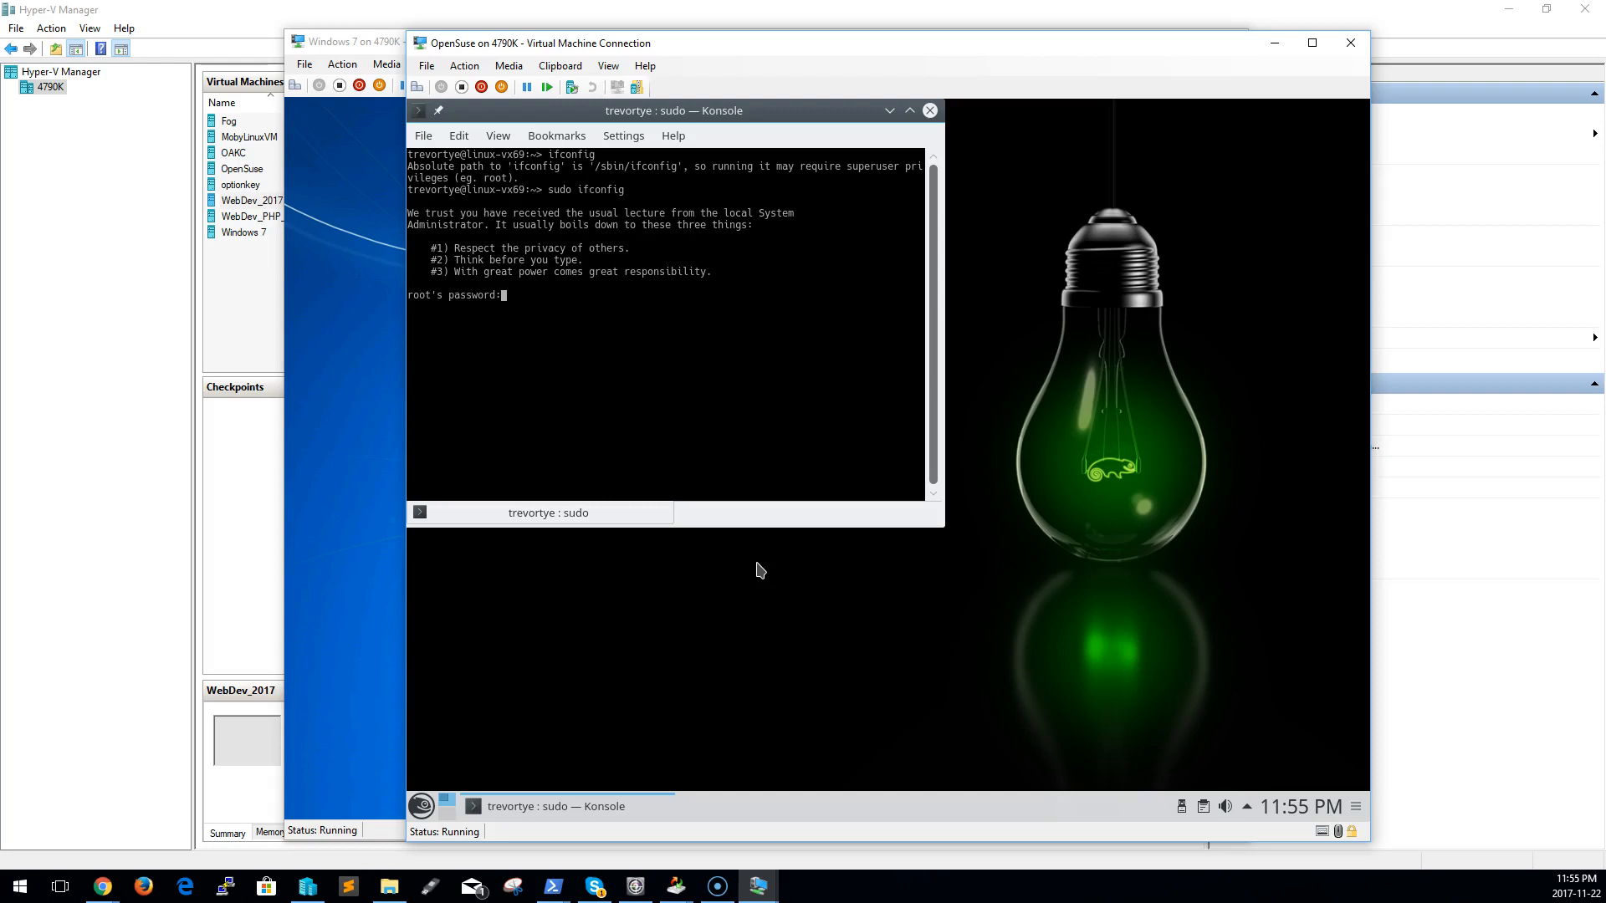
key("Return")
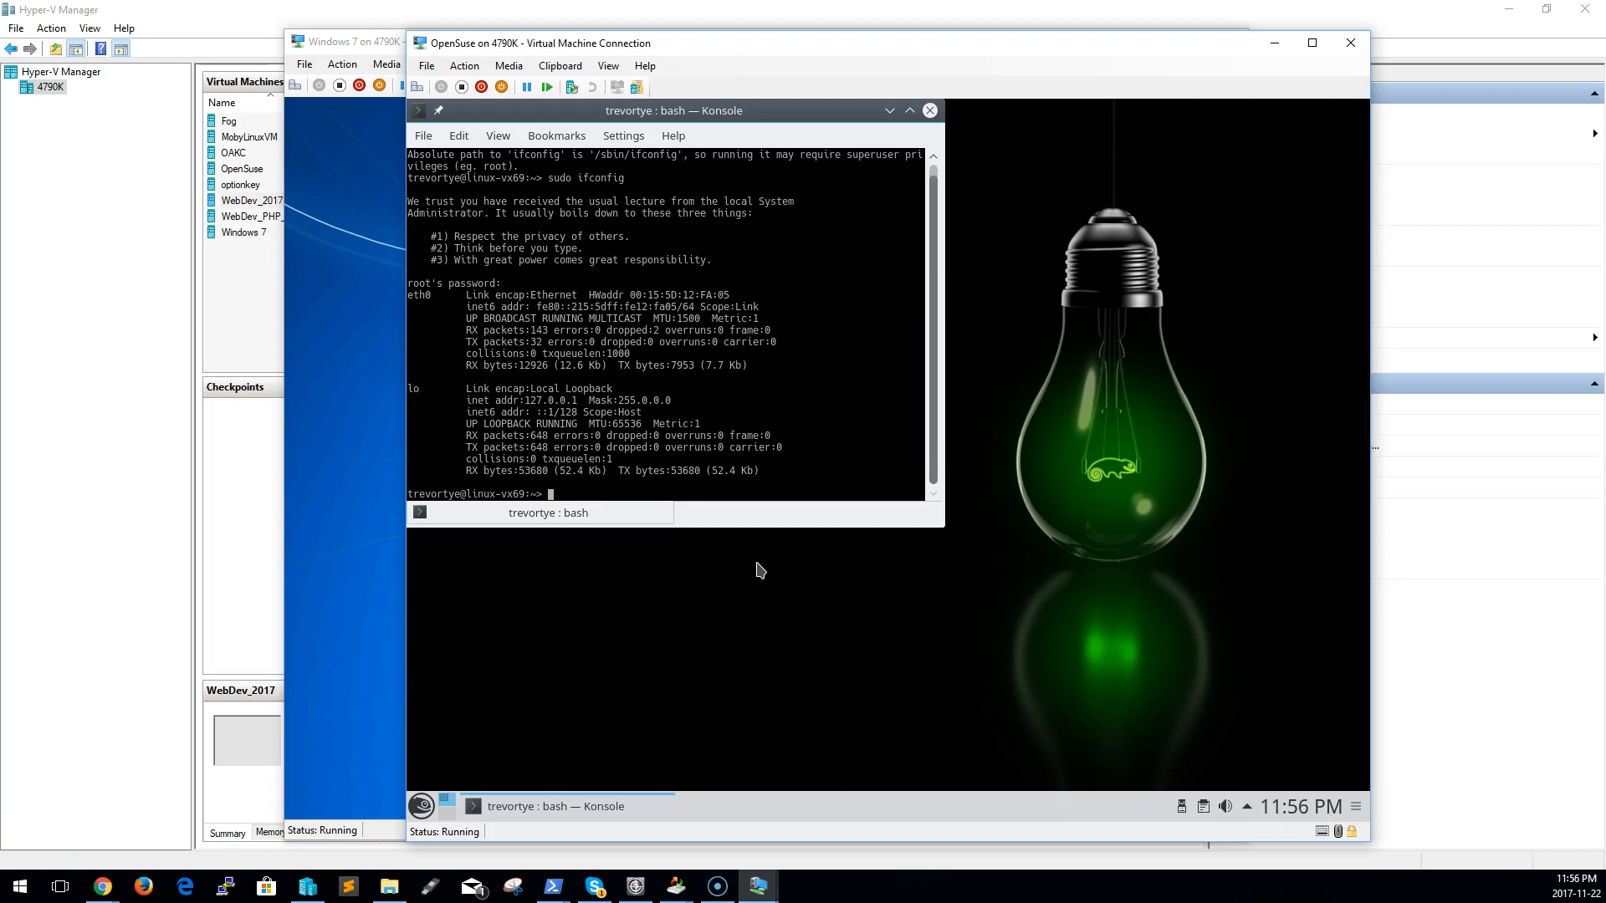
Ping the host from the OpenSuse terminal by its name 4790k and by the address 192.168.18.250
left_click(1248, 808)
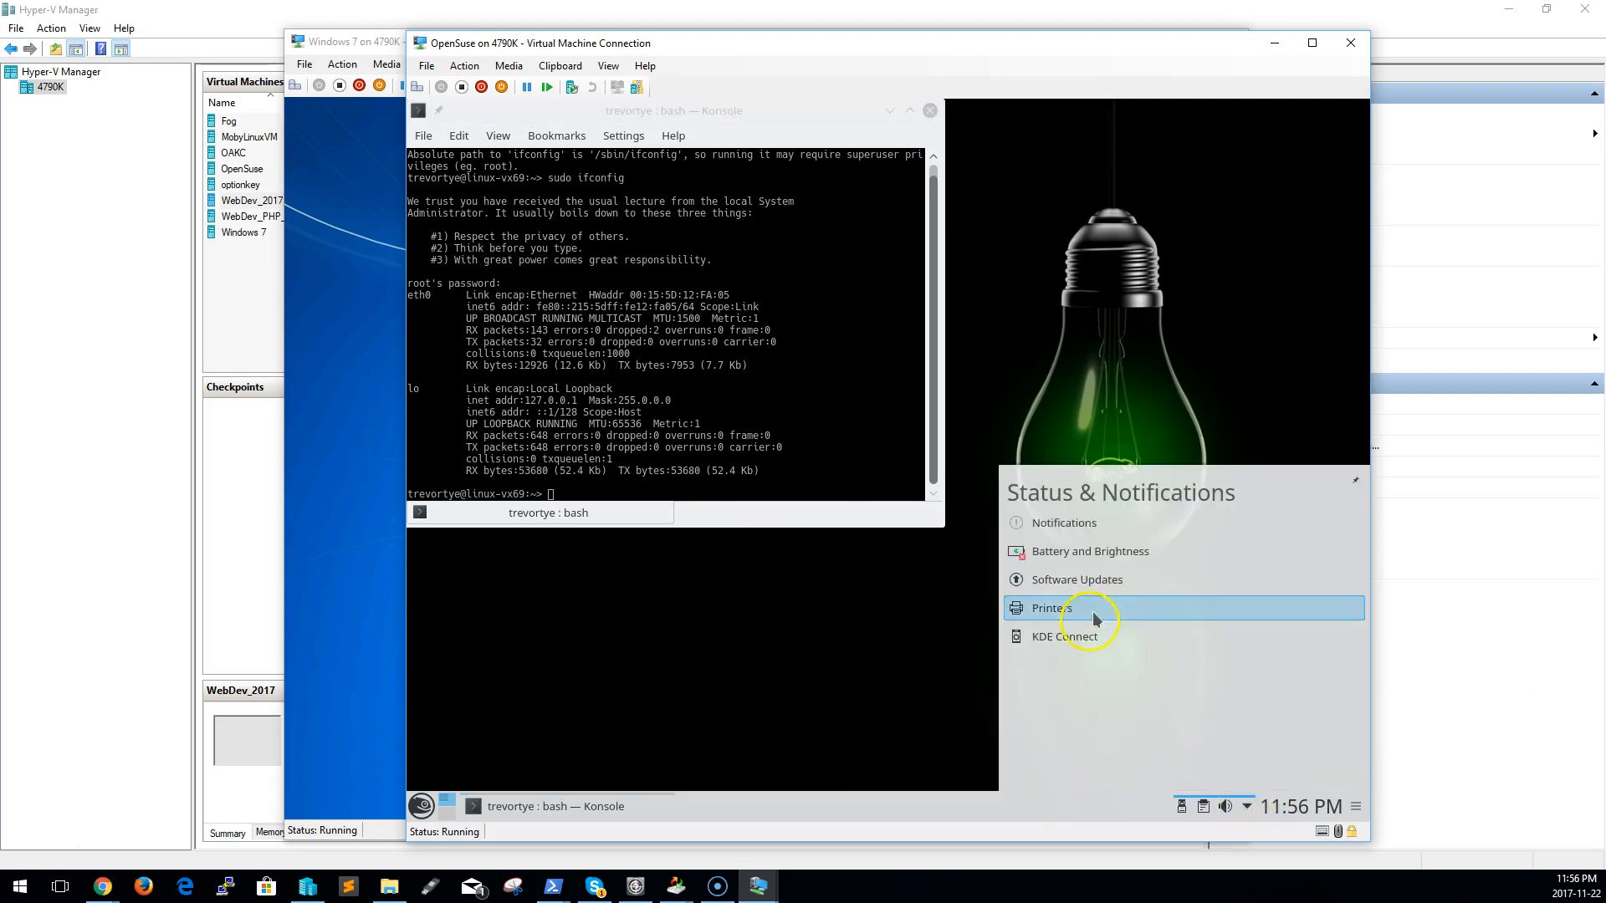
left_click(822, 452)
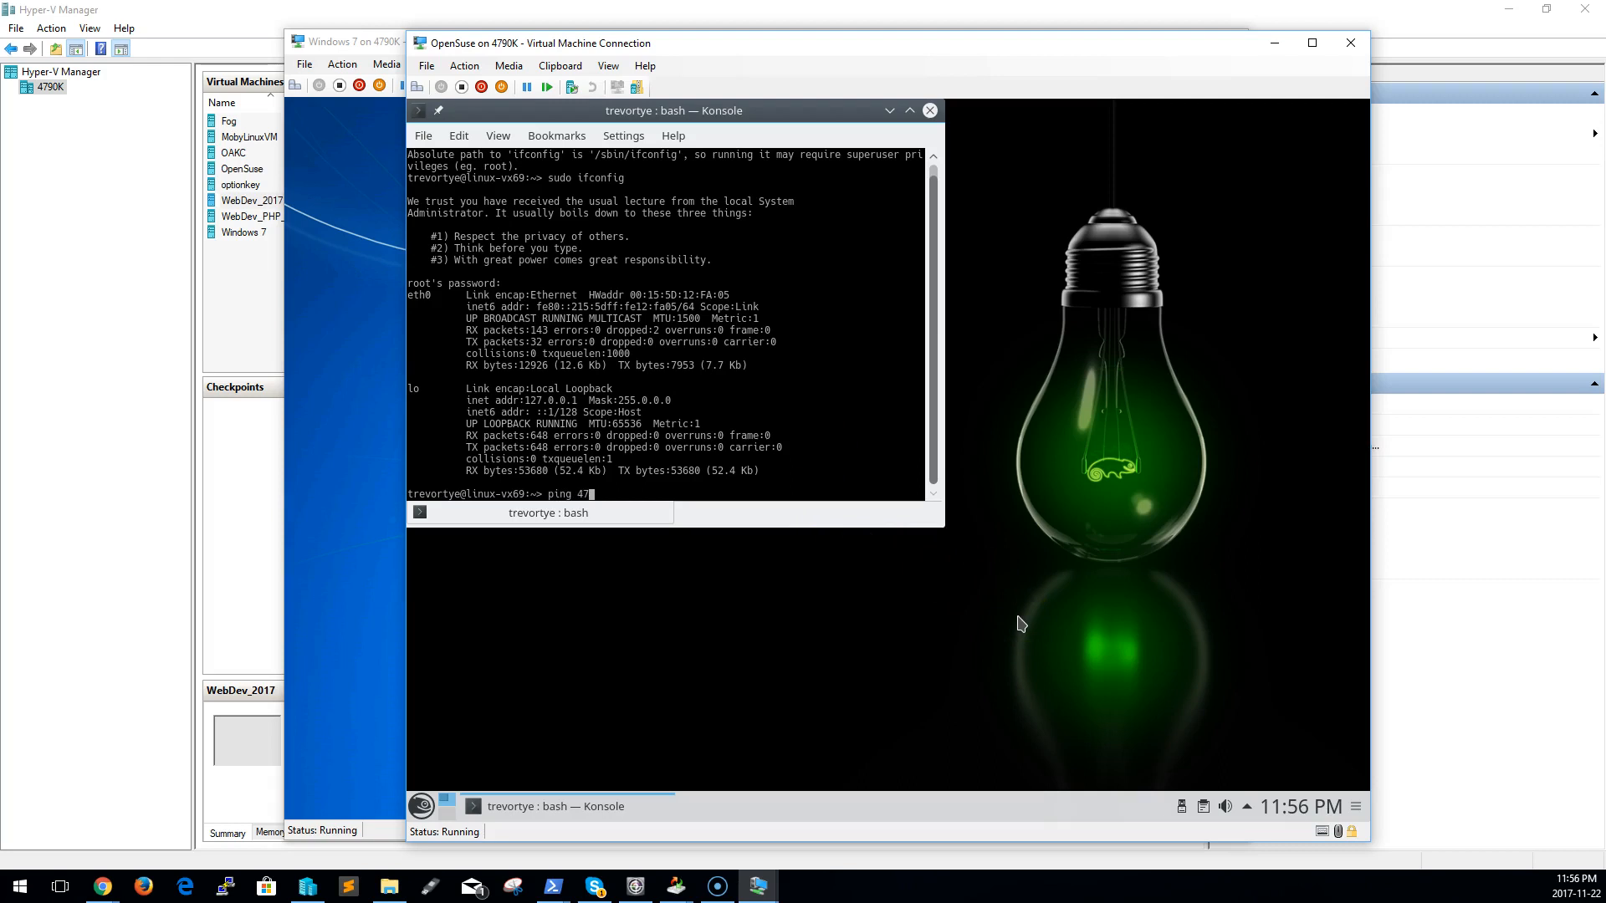
key("Return")
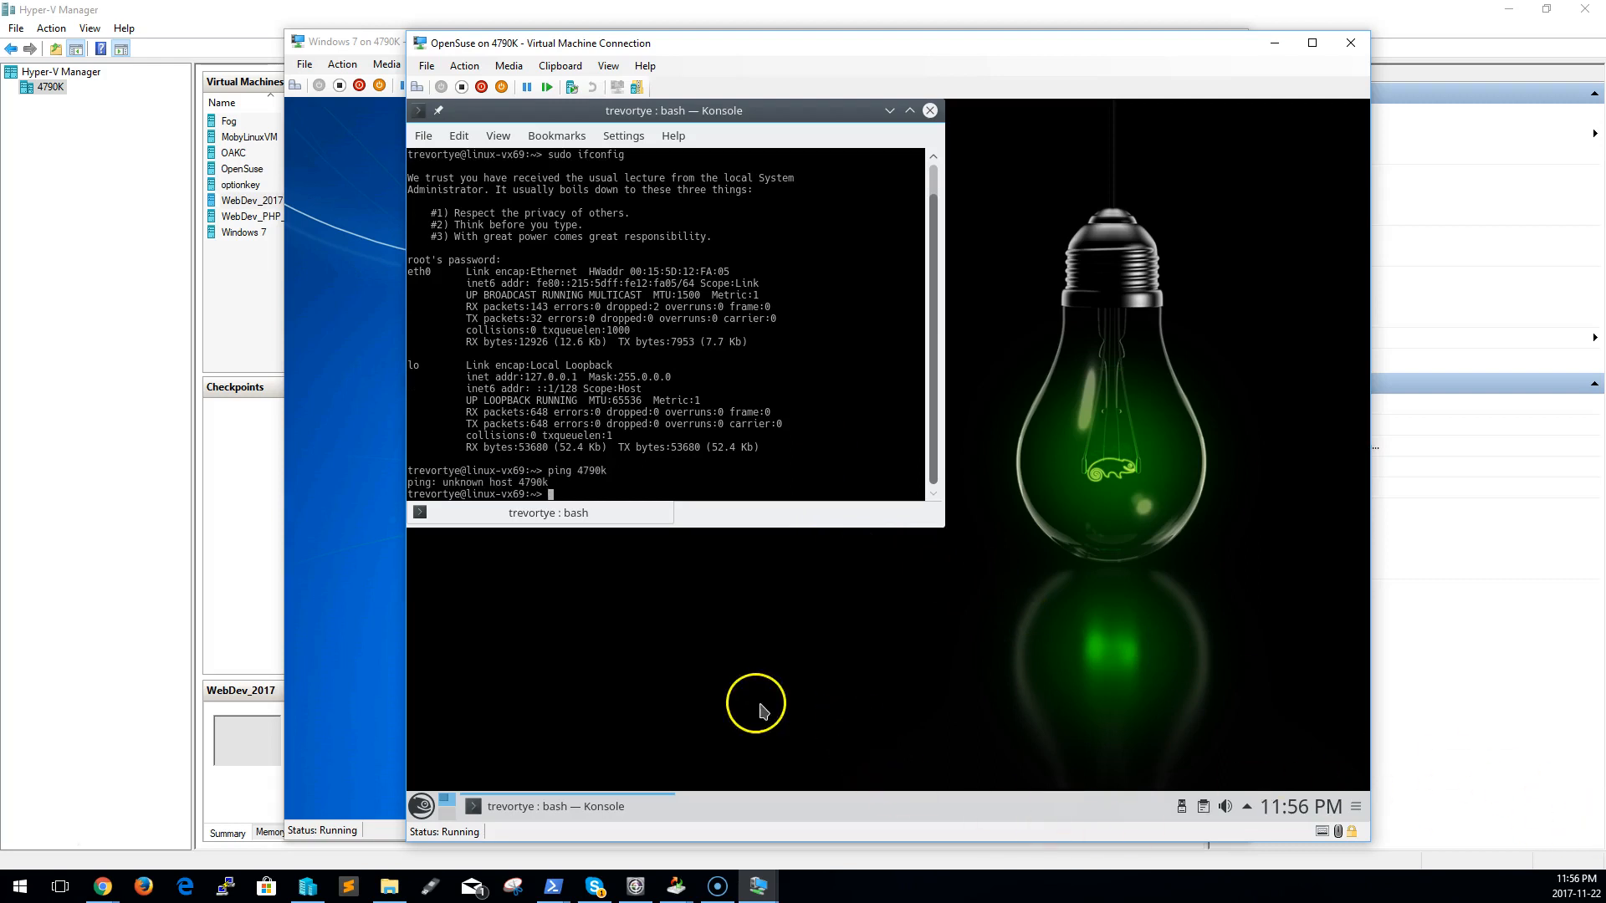
type("ping 192.168.")
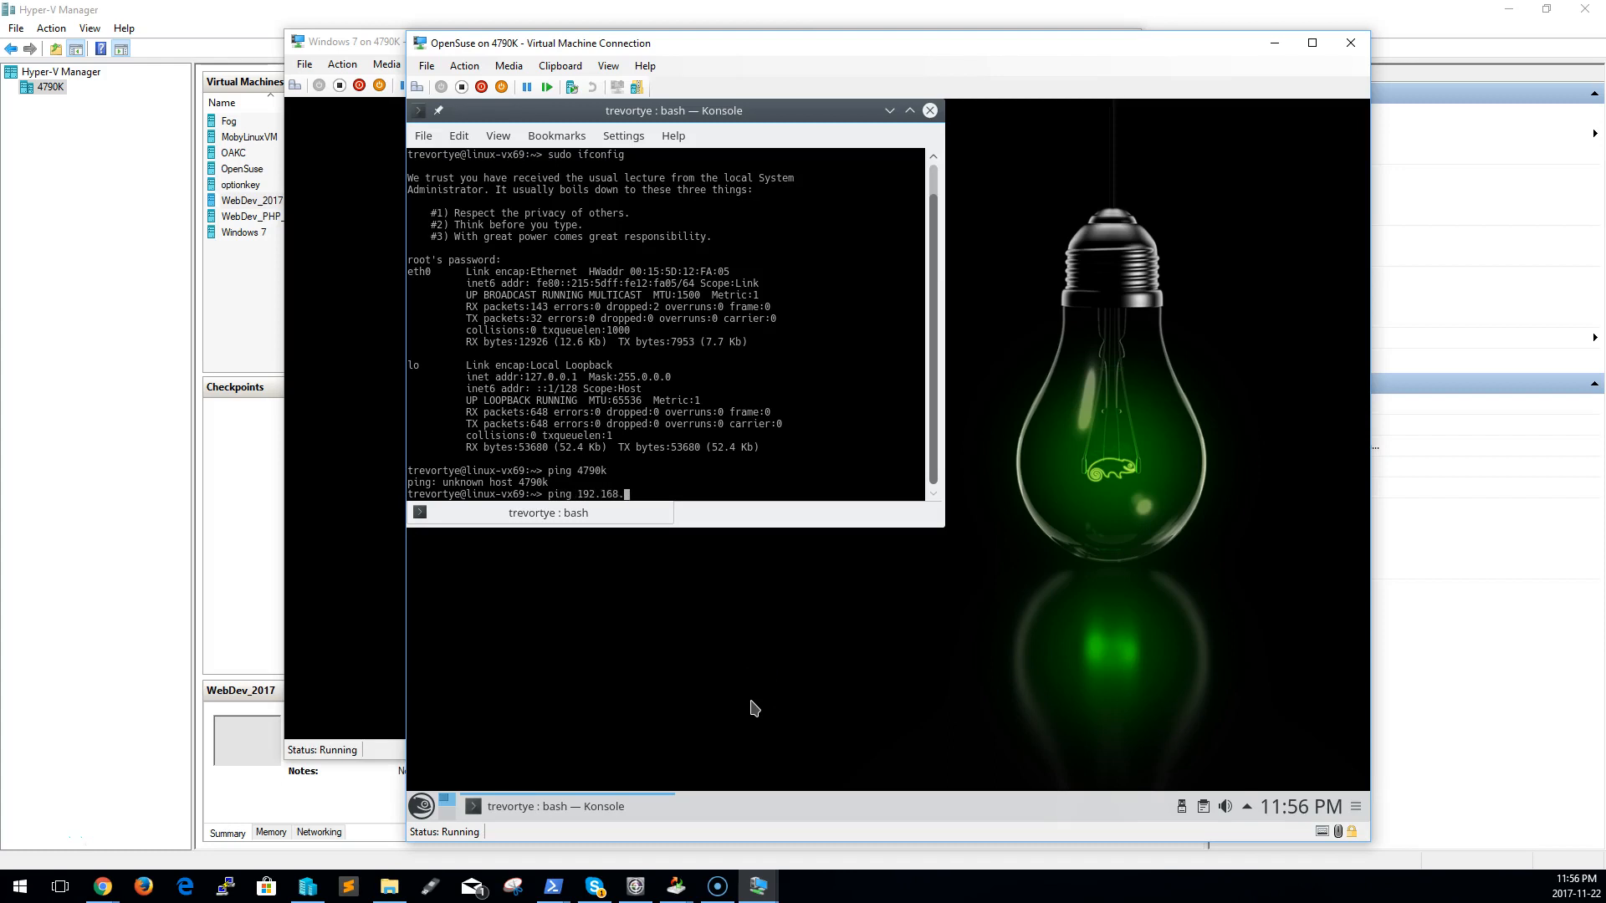
type("250")
key("Return")
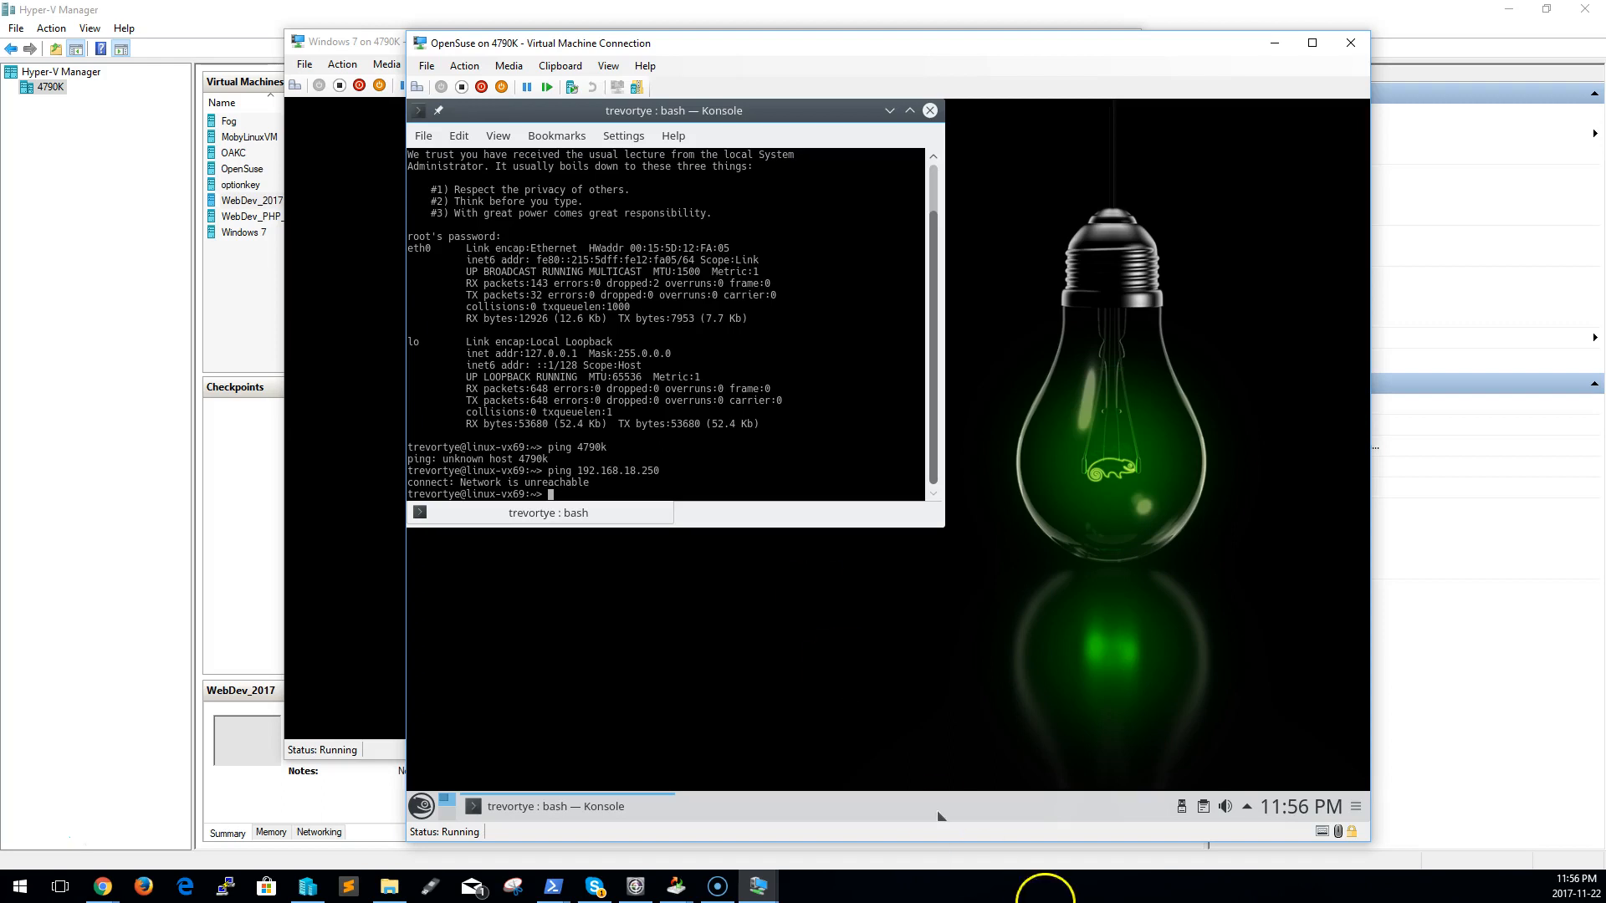
Look through the OpenSuse guest's status area and application launcher categories for a network settings tool
left_click(1251, 808)
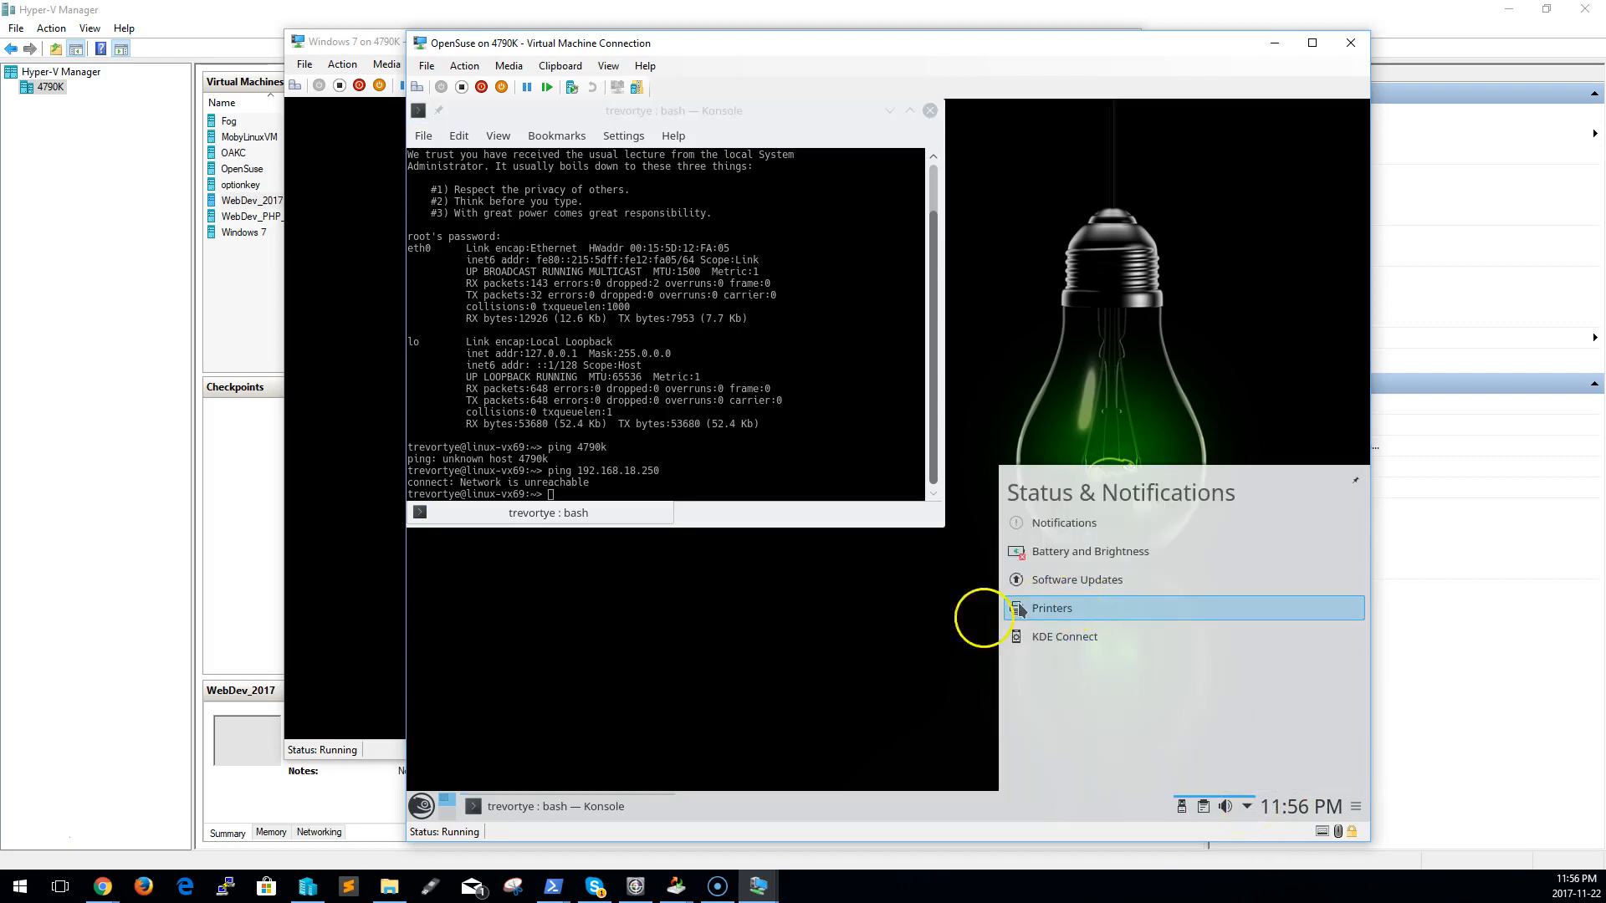
left_click(422, 807)
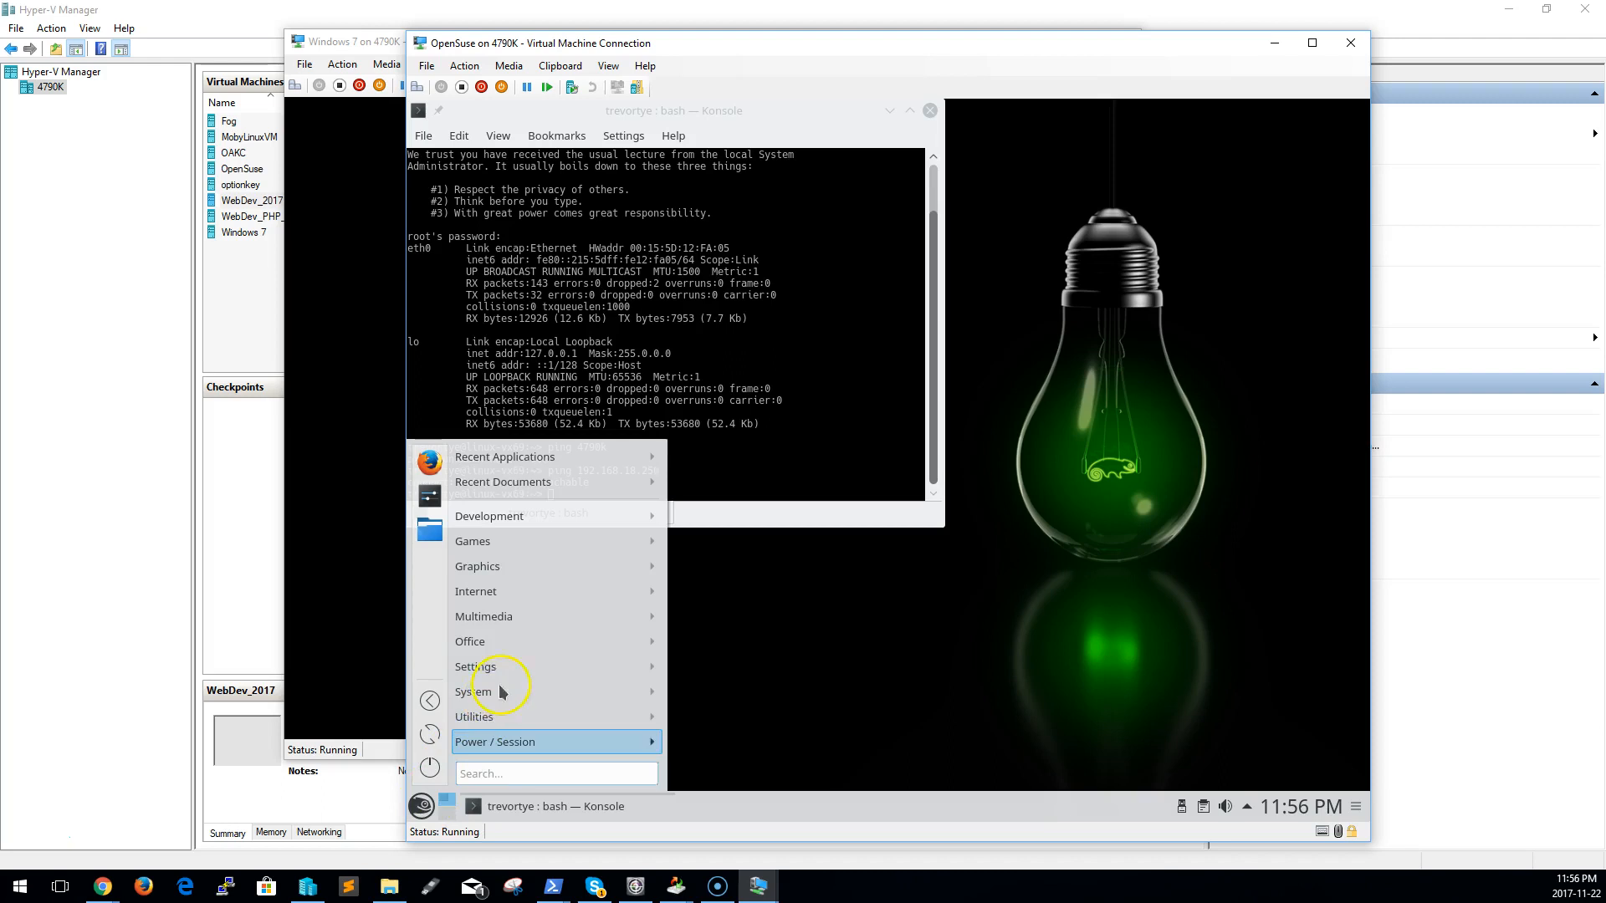
mouse_move(499, 700)
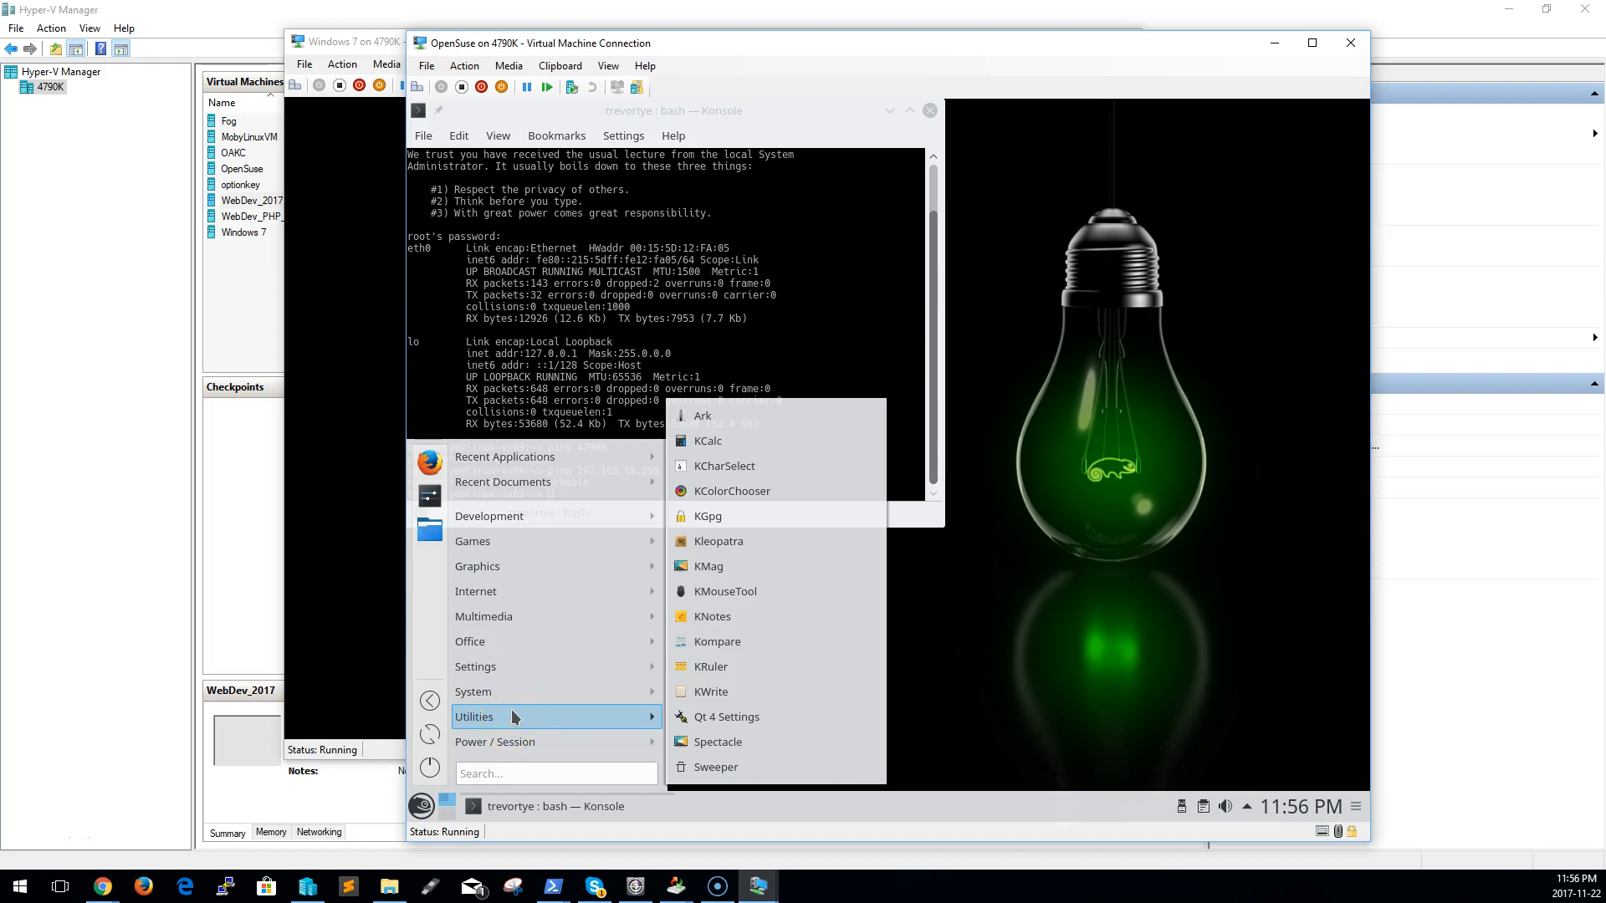
left_click(531, 691)
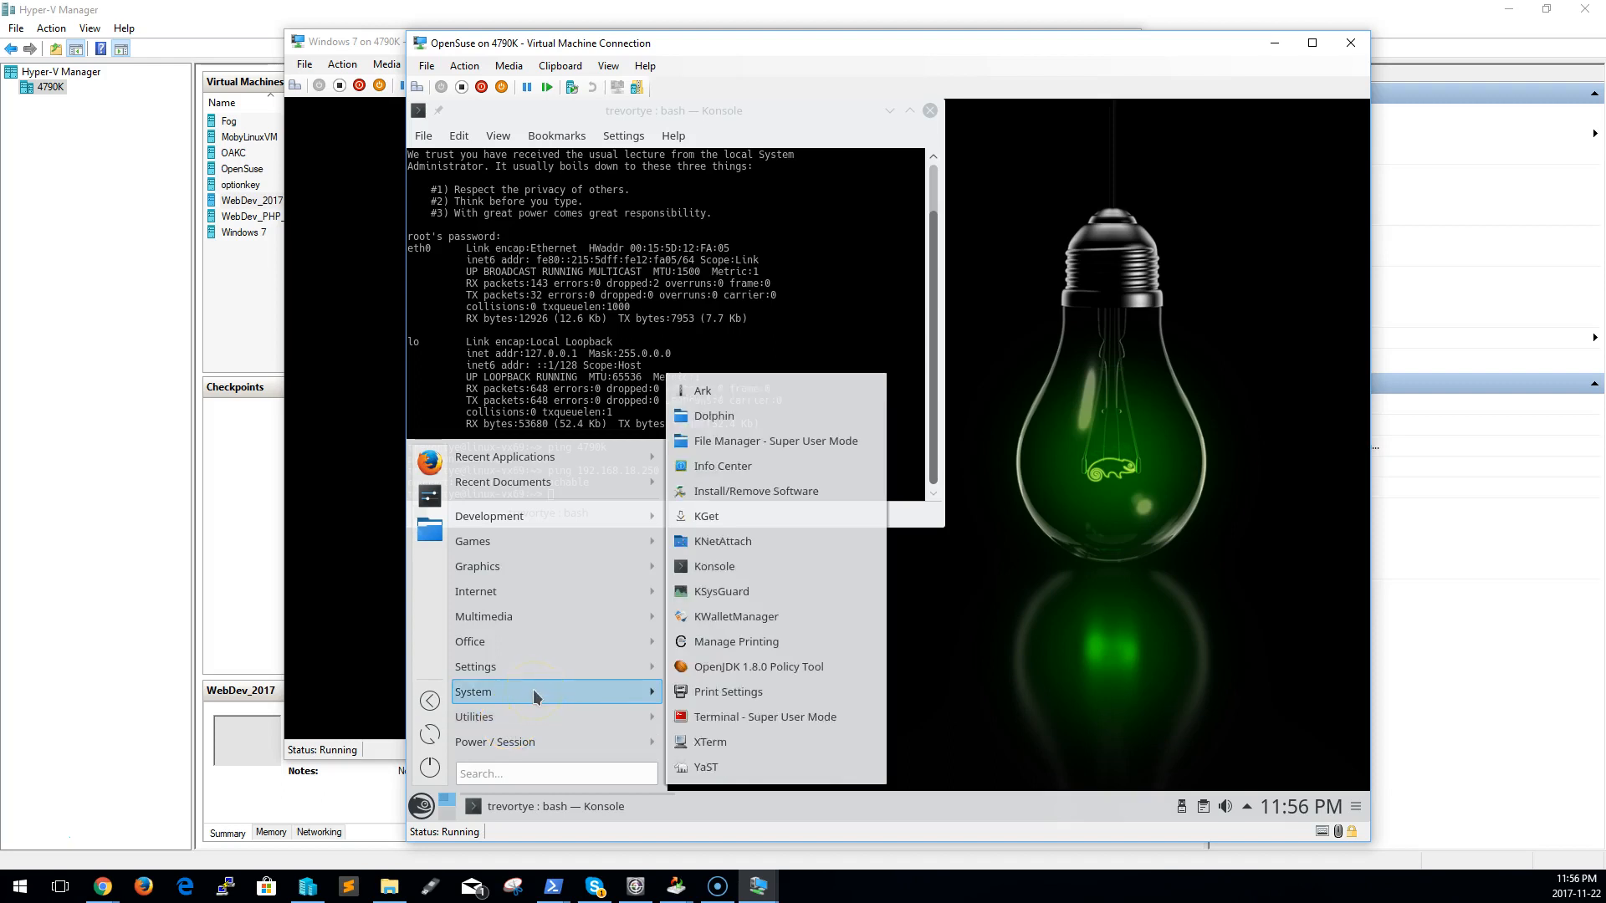
left_click(543, 667)
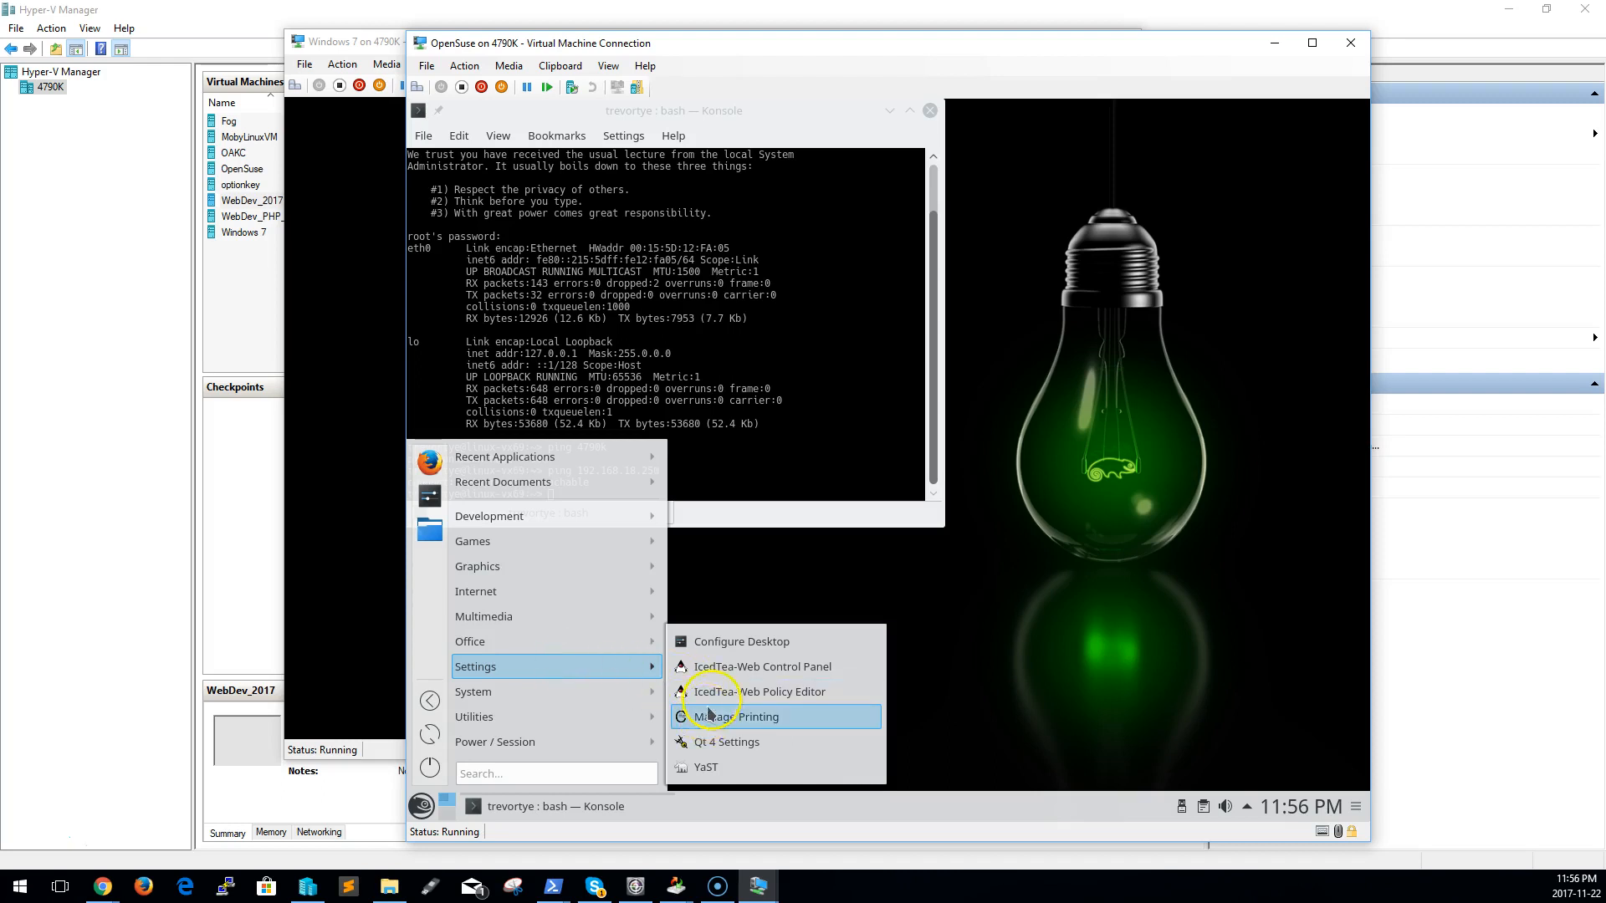
mouse_move(632, 642)
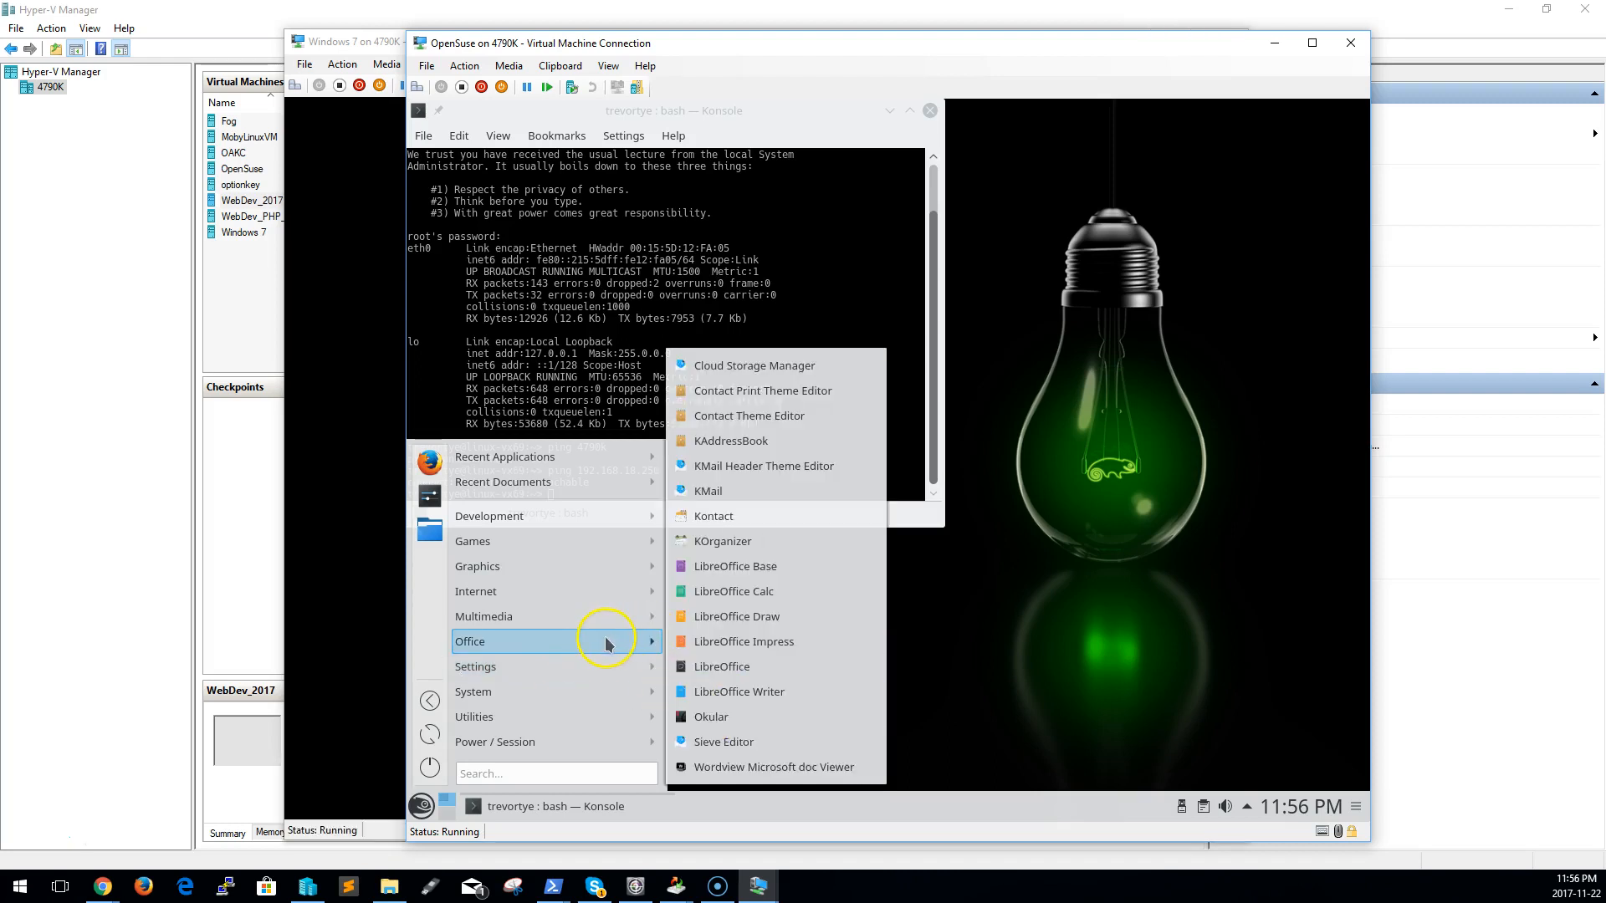
mouse_move(604, 595)
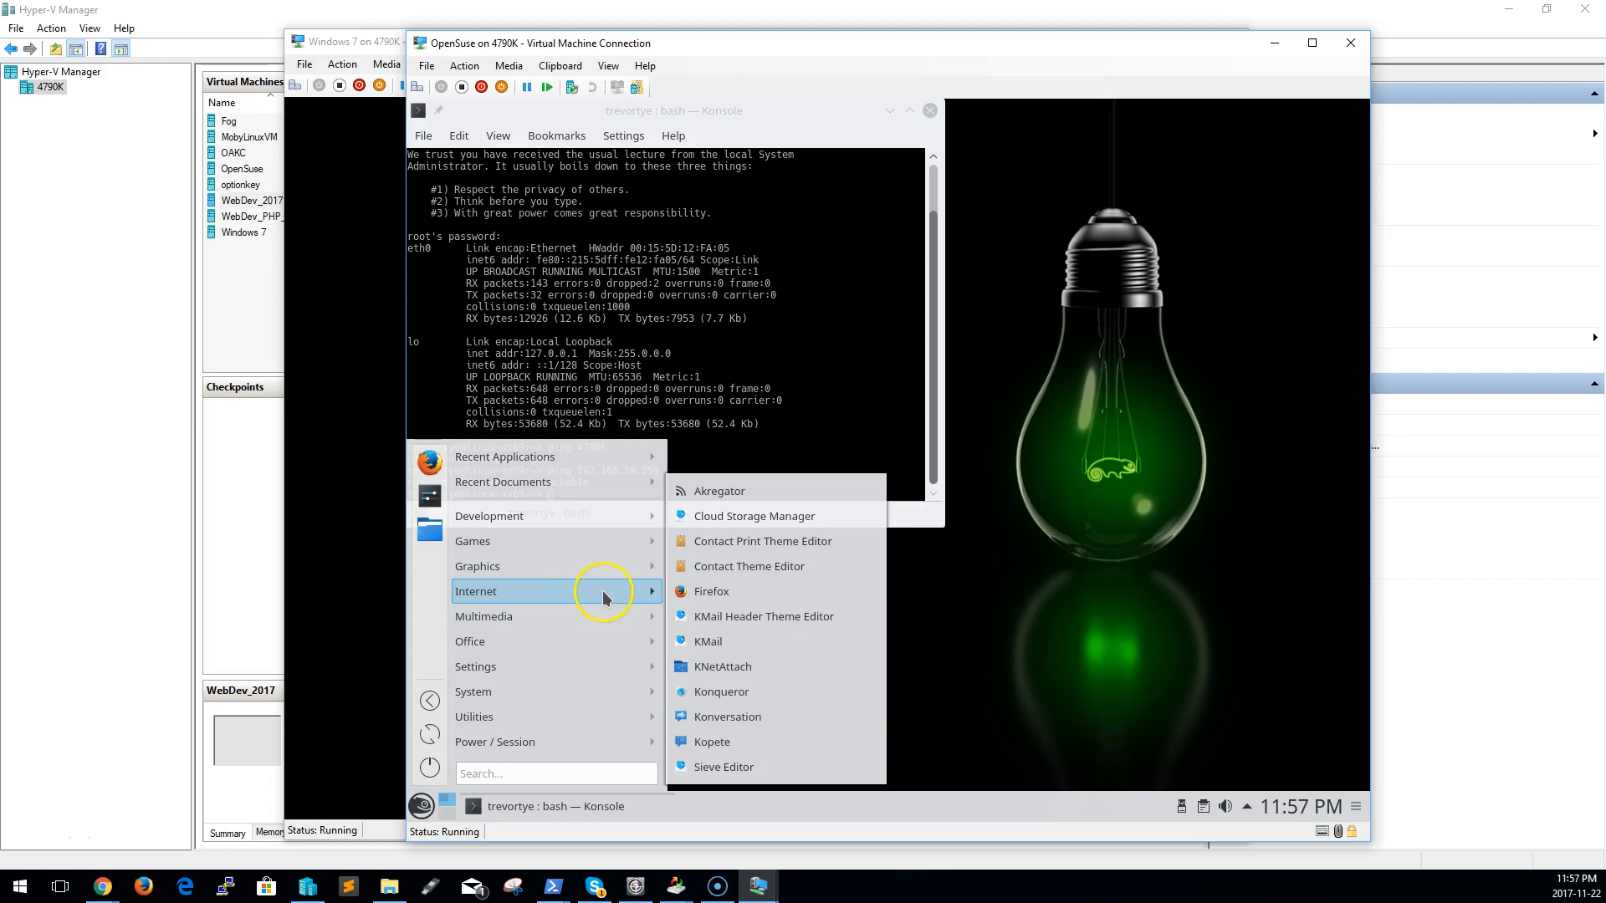
mouse_move(600, 515)
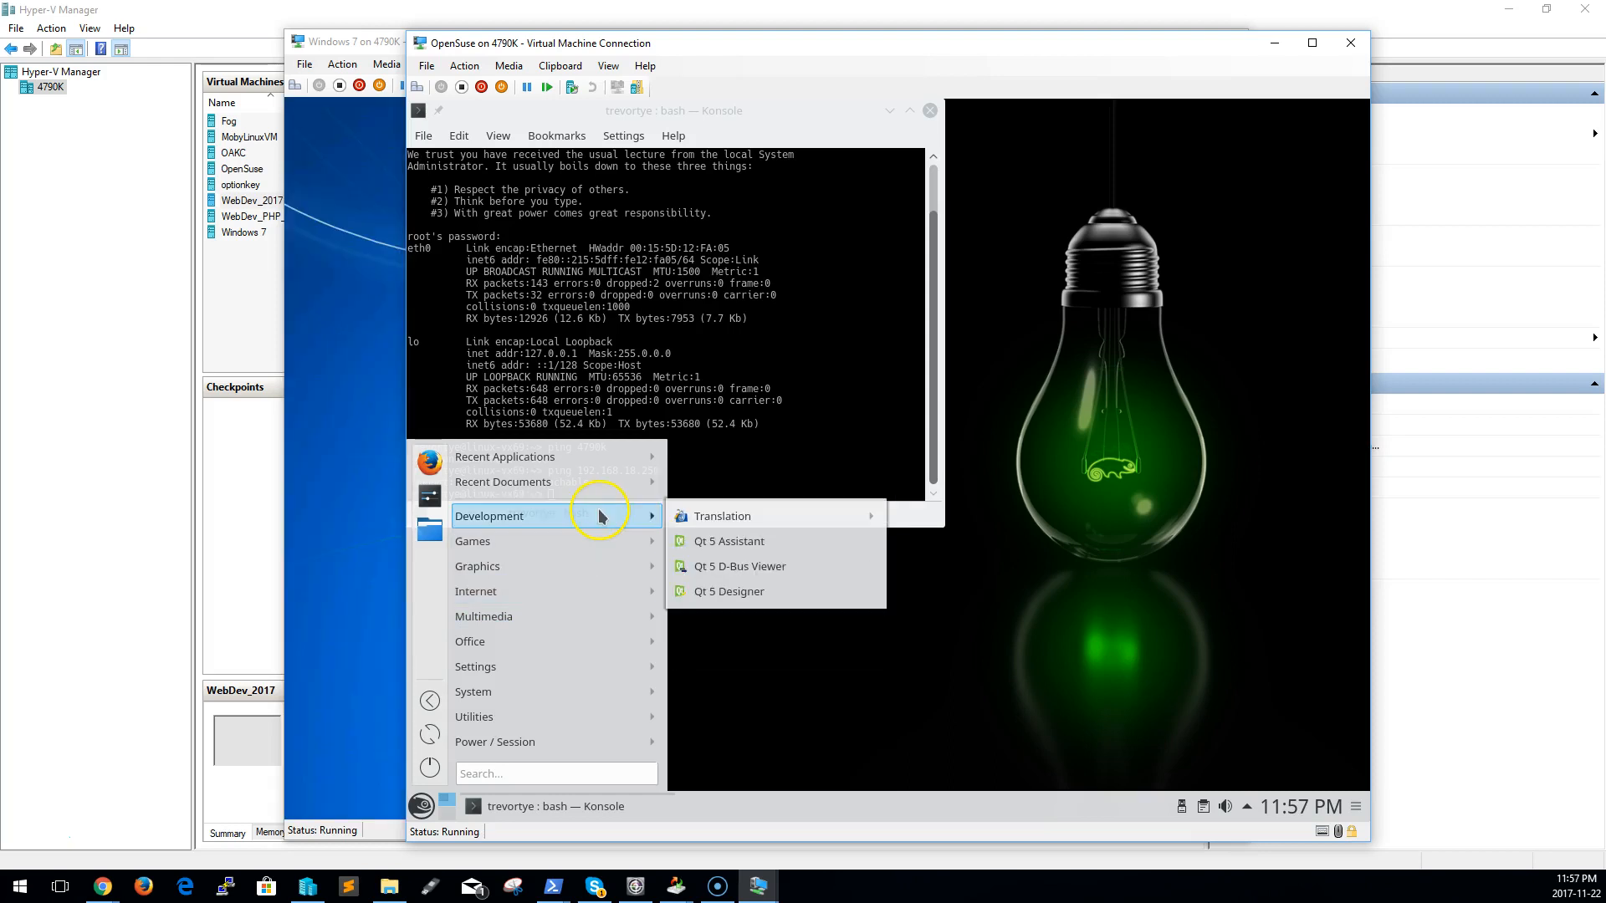
mouse_move(570, 742)
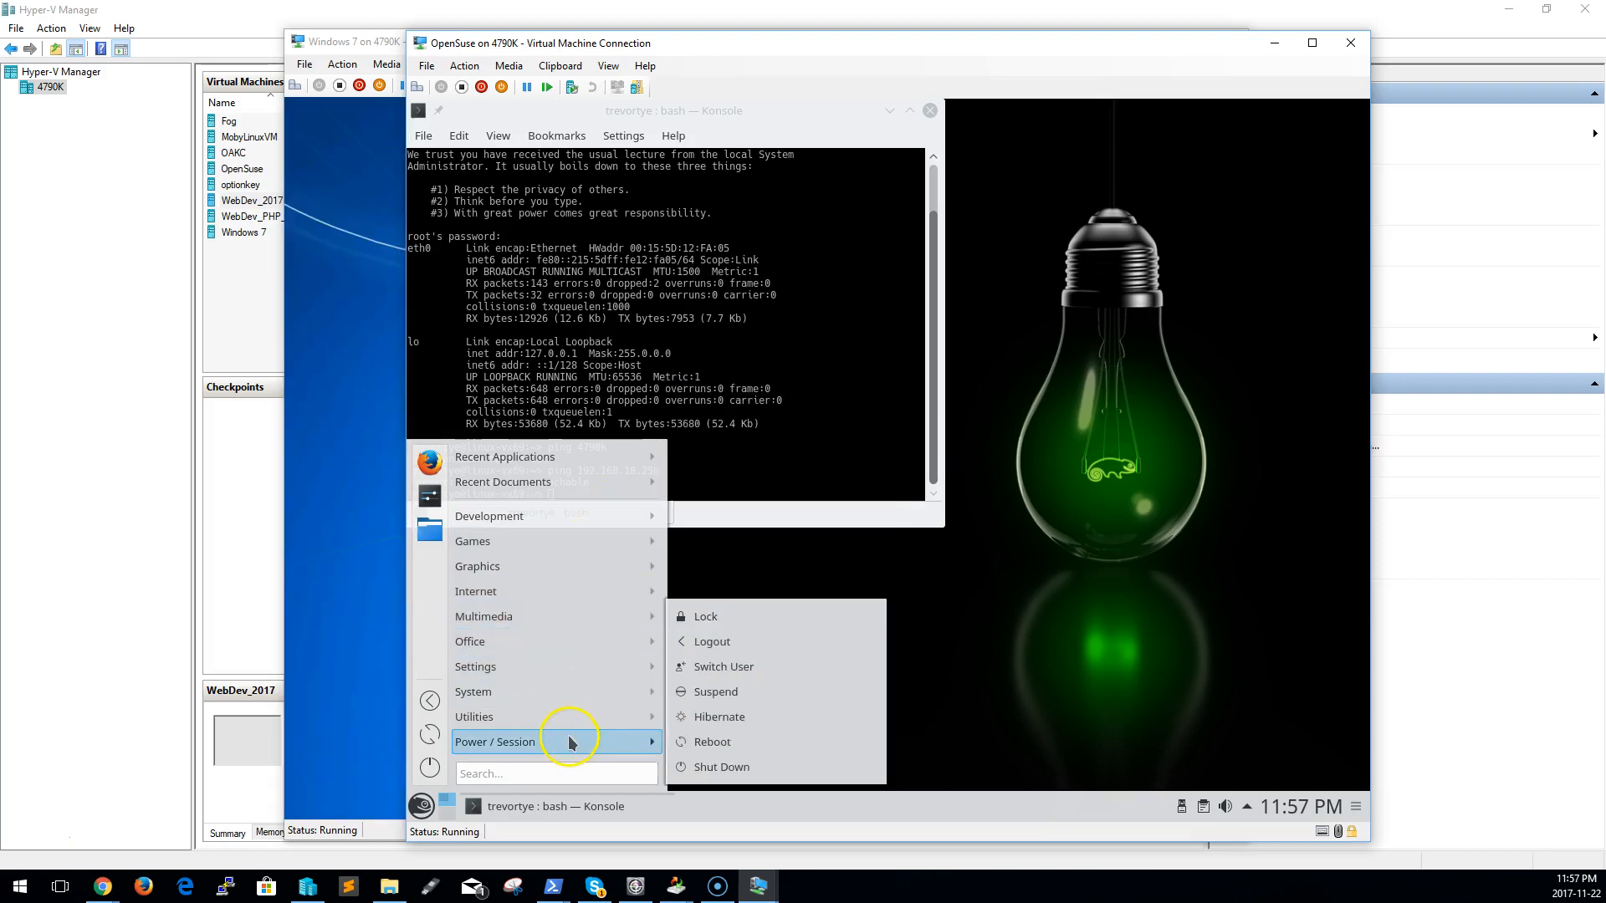
mouse_move(592, 715)
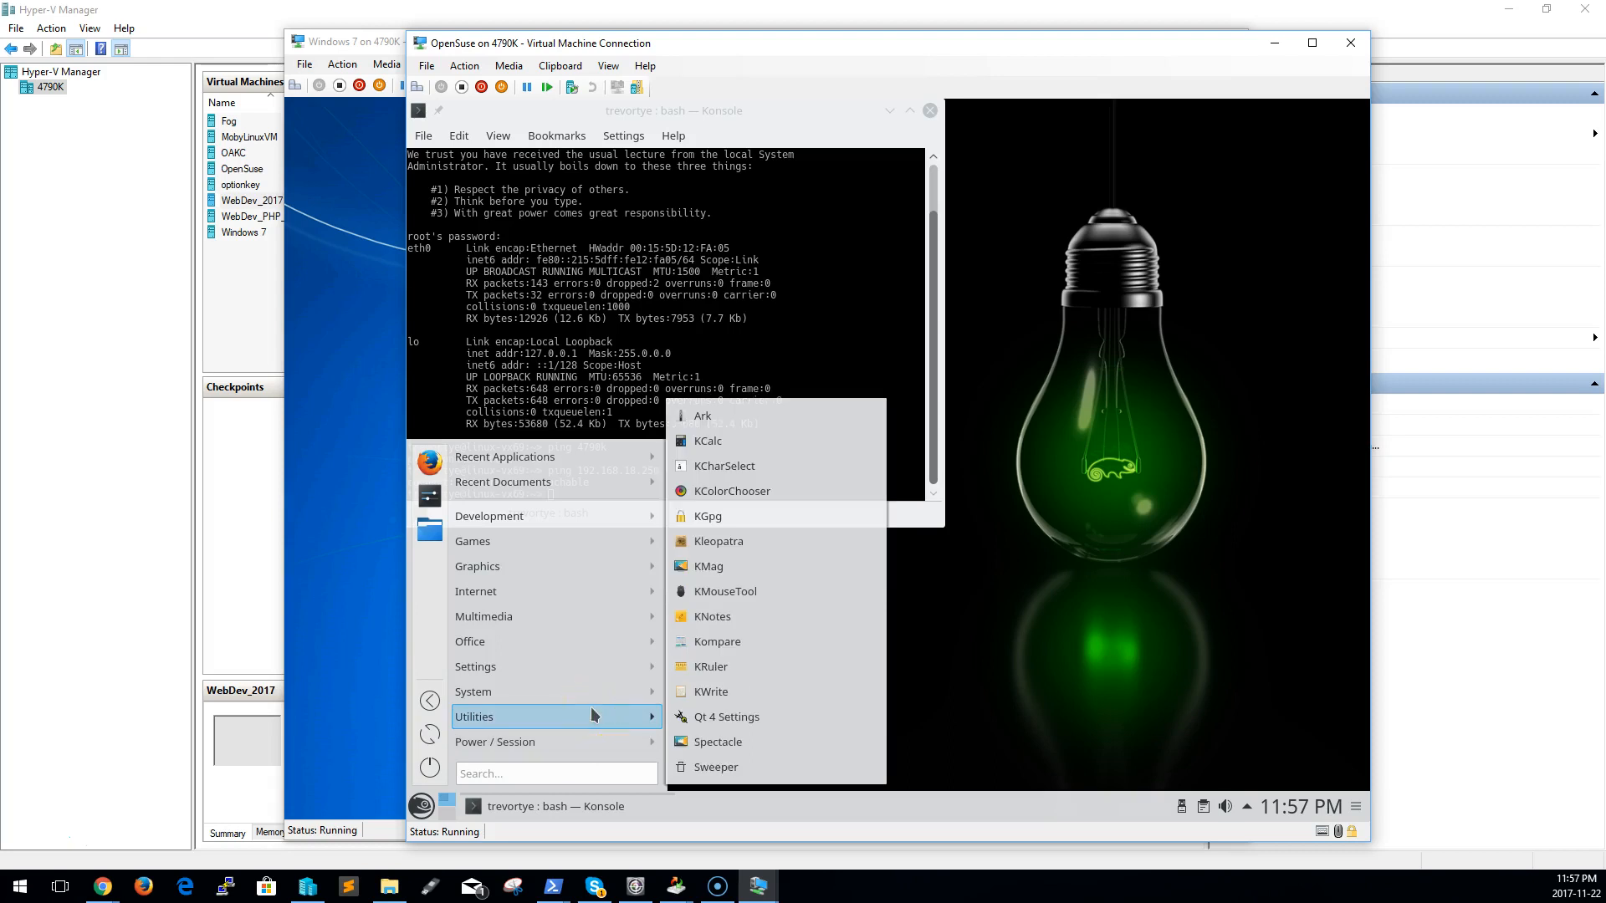
left_click(611, 691)
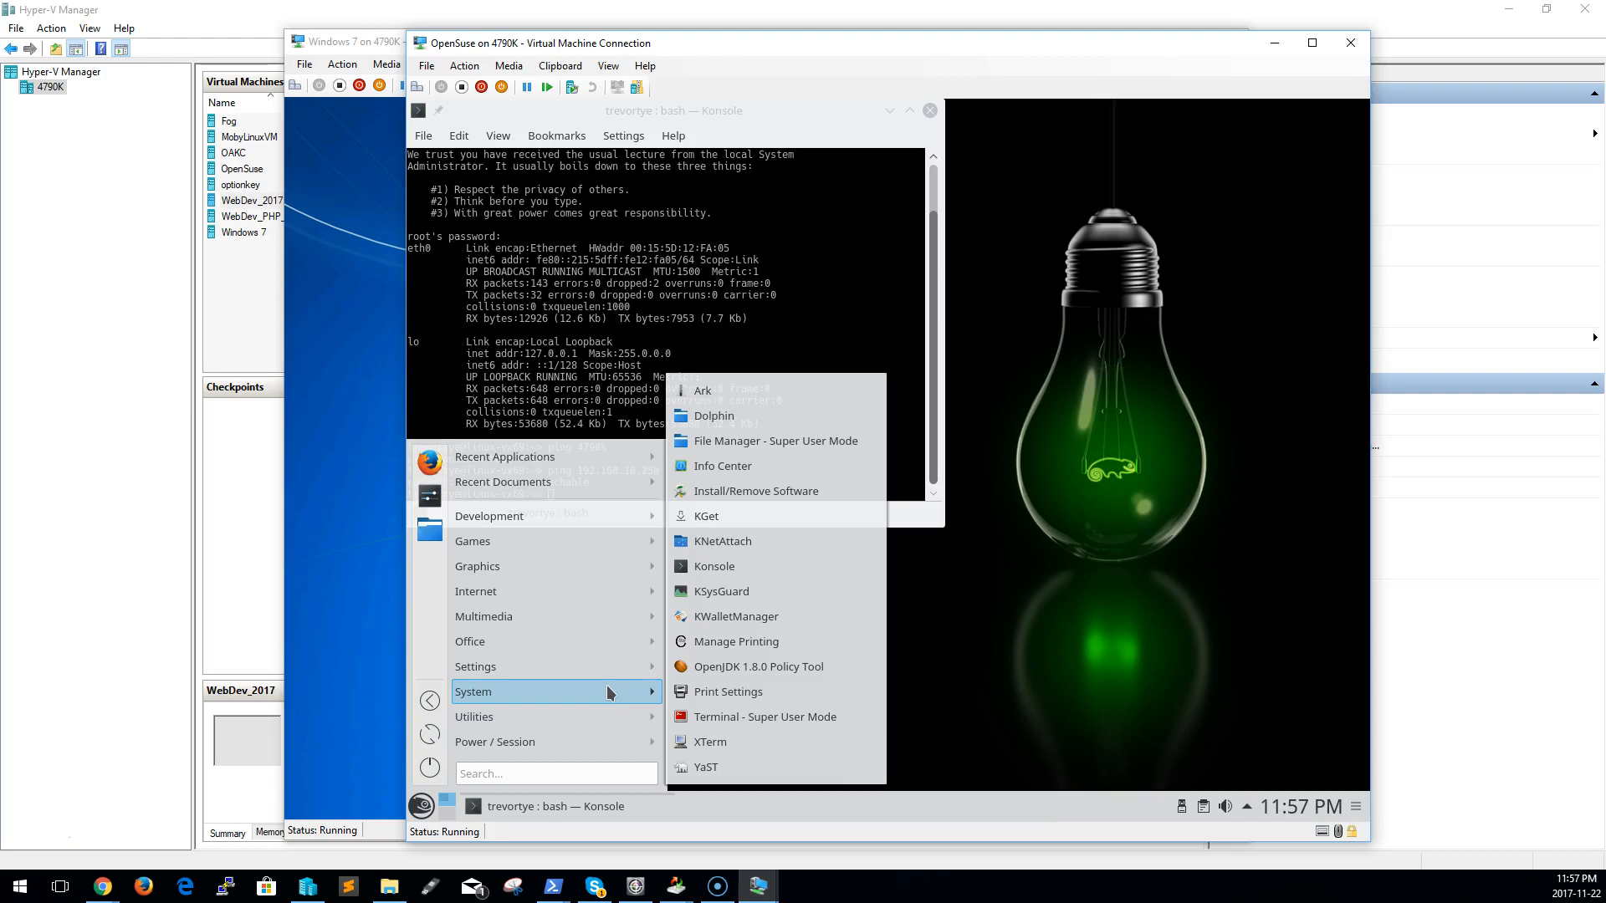
left_click(613, 669)
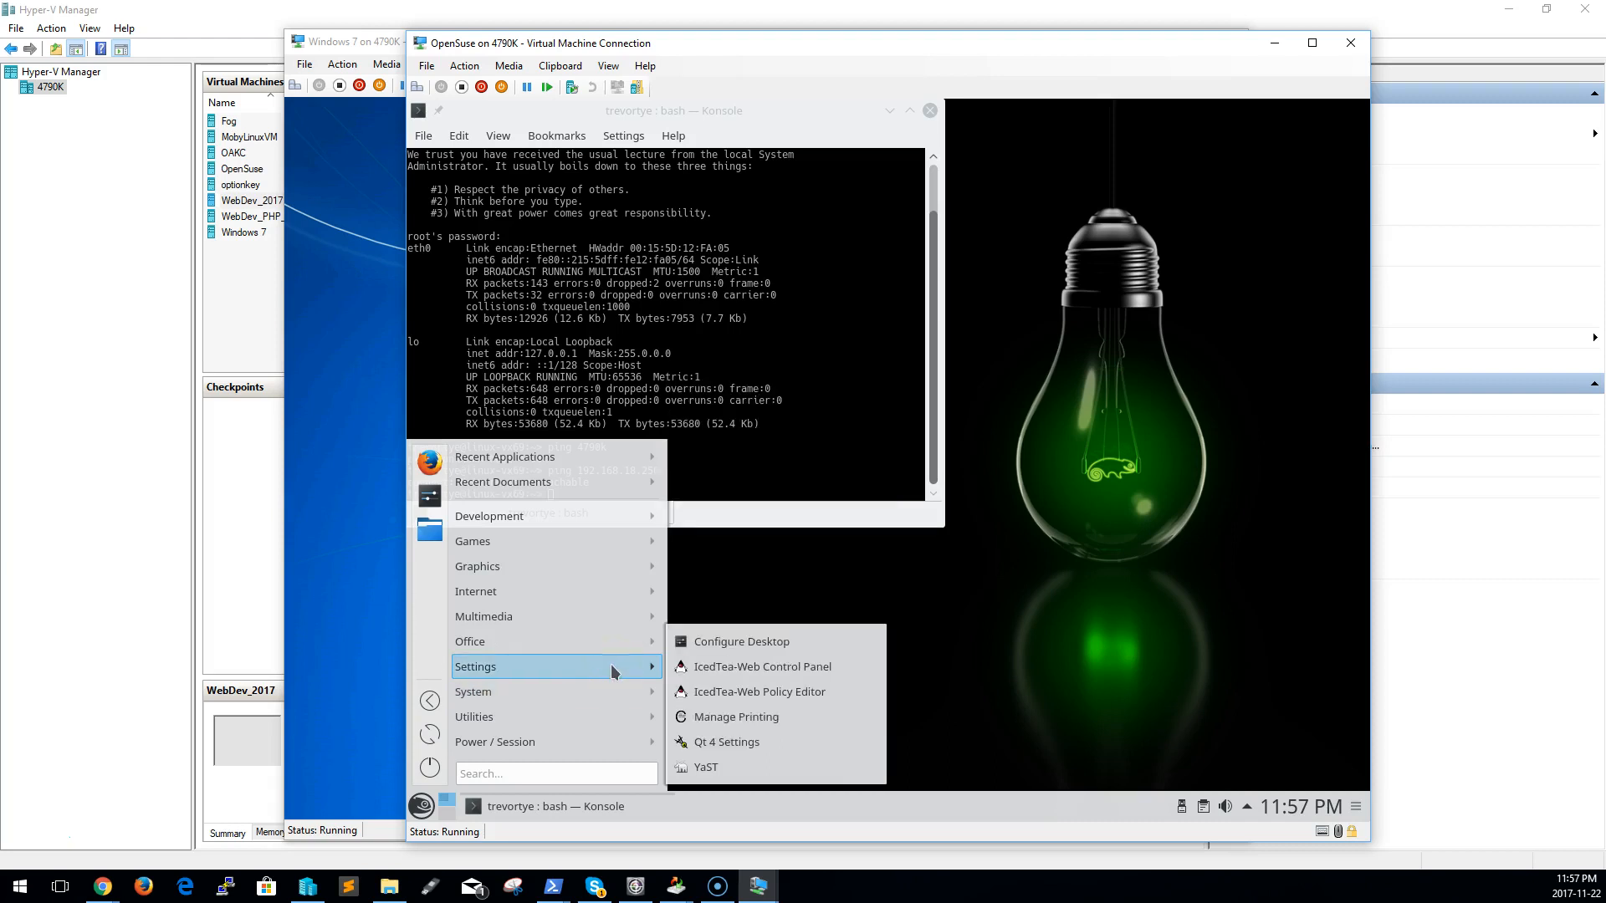
left_click(617, 644)
left_click(615, 617)
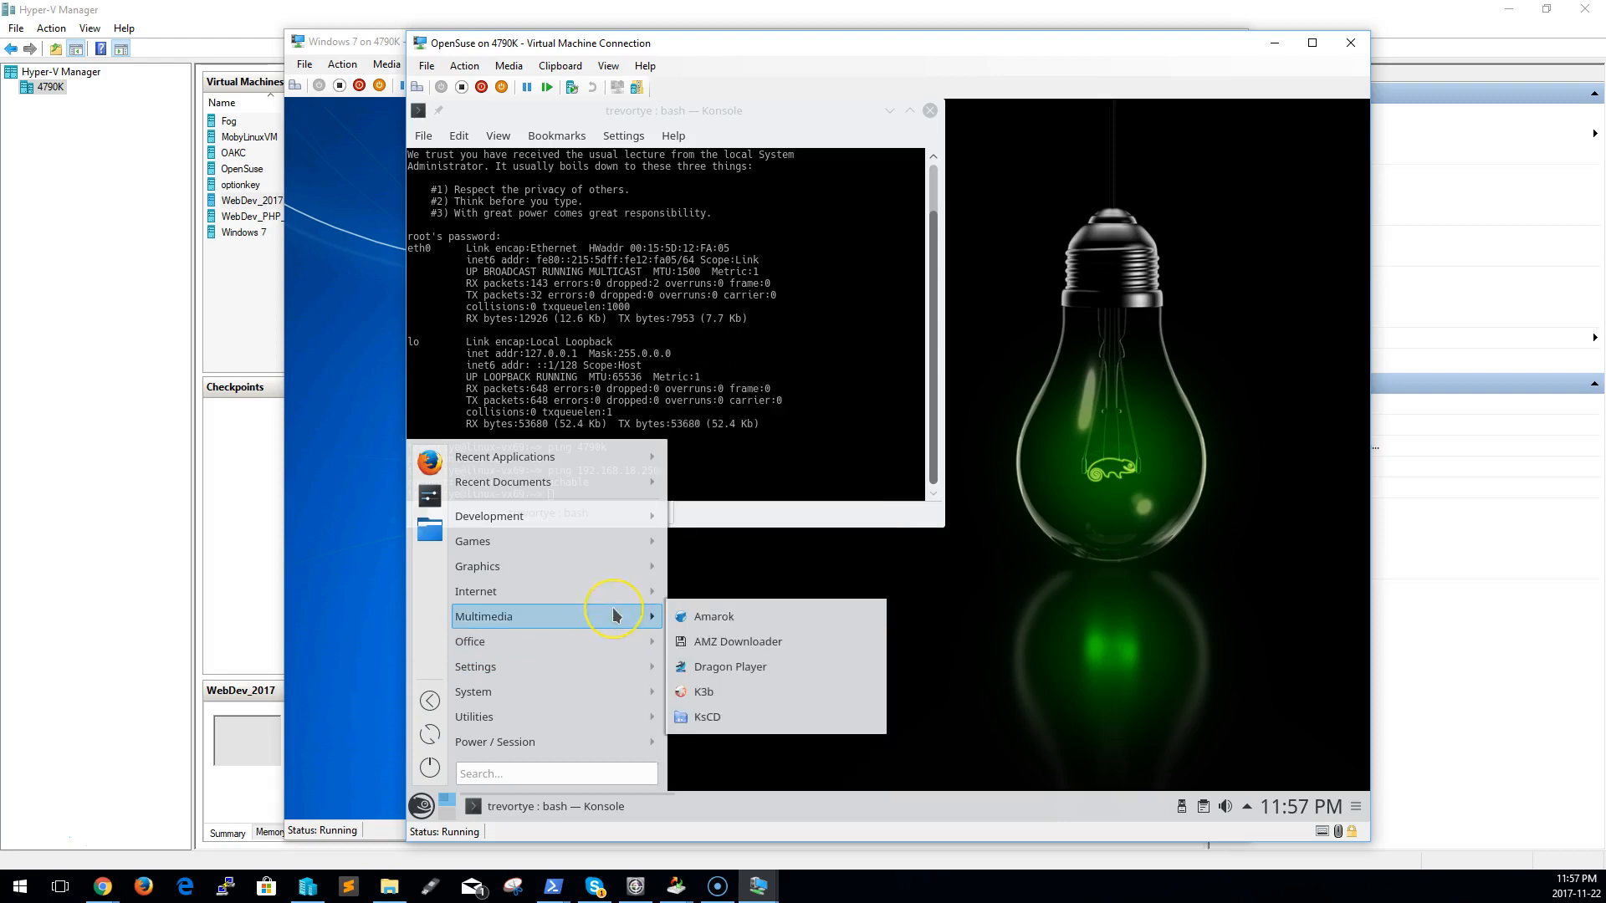
left_click(602, 599)
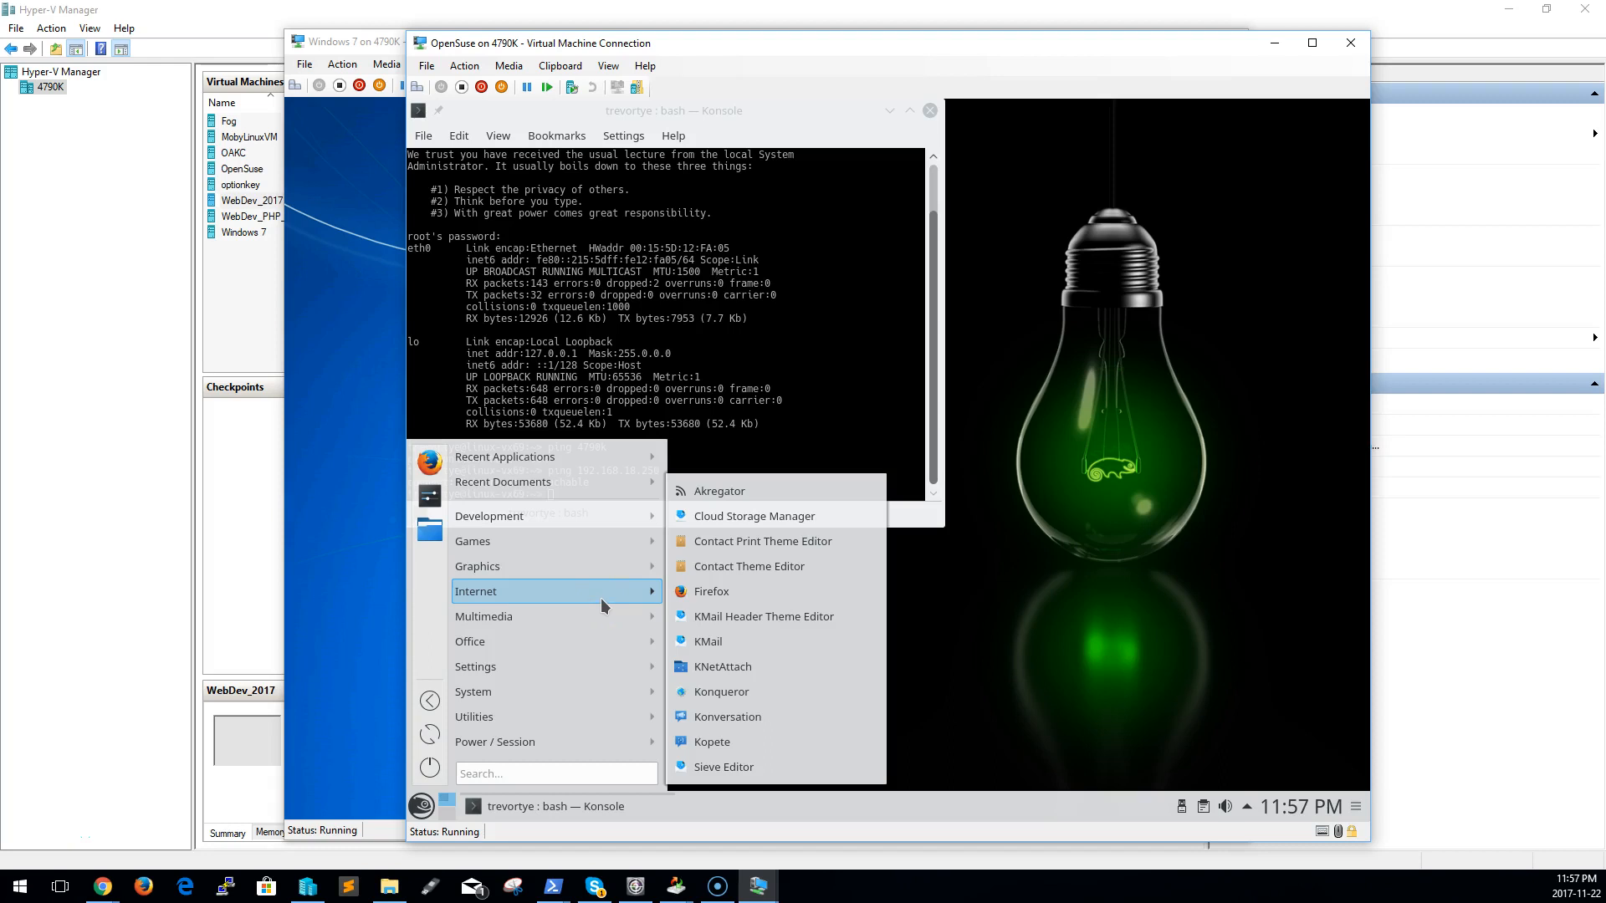
left_click(603, 574)
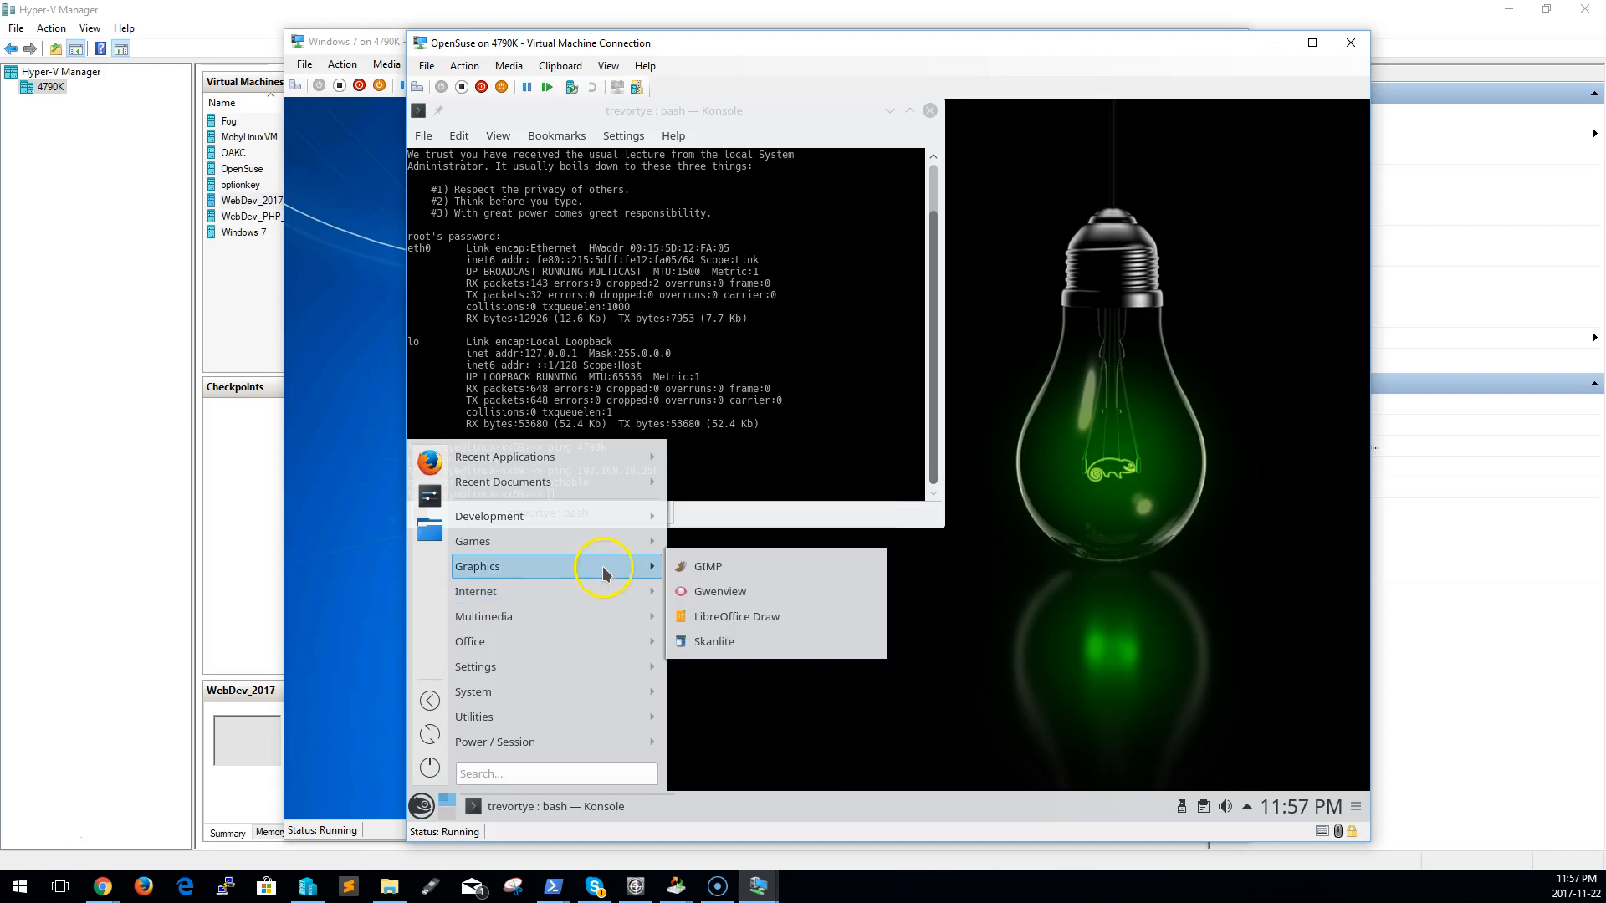
mouse_move(601, 546)
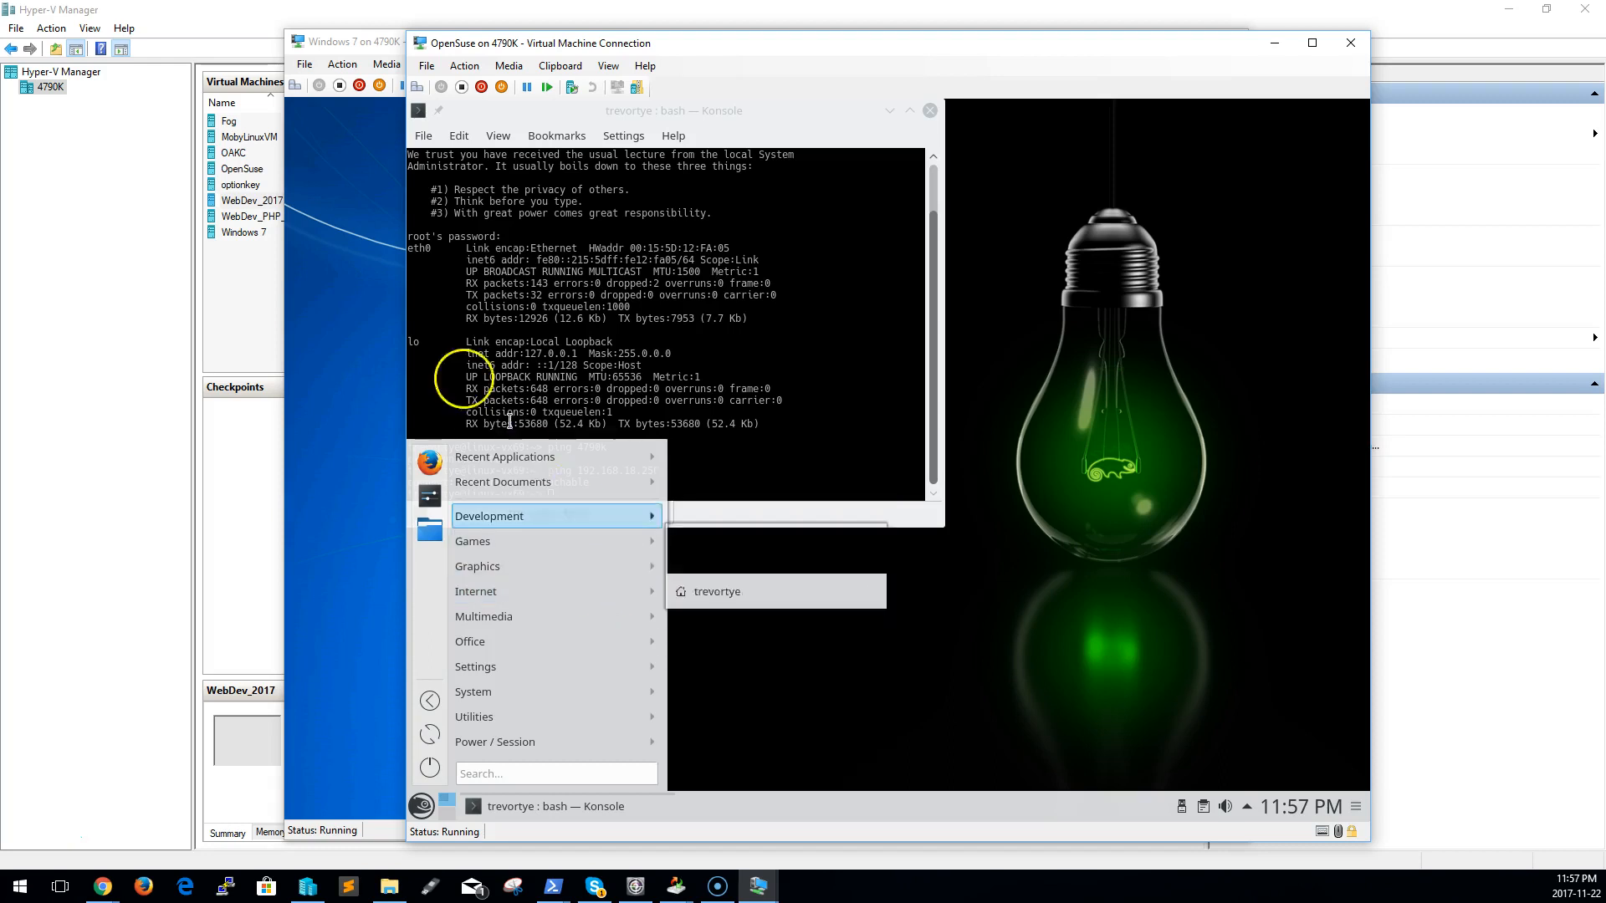
left_click(918, 722)
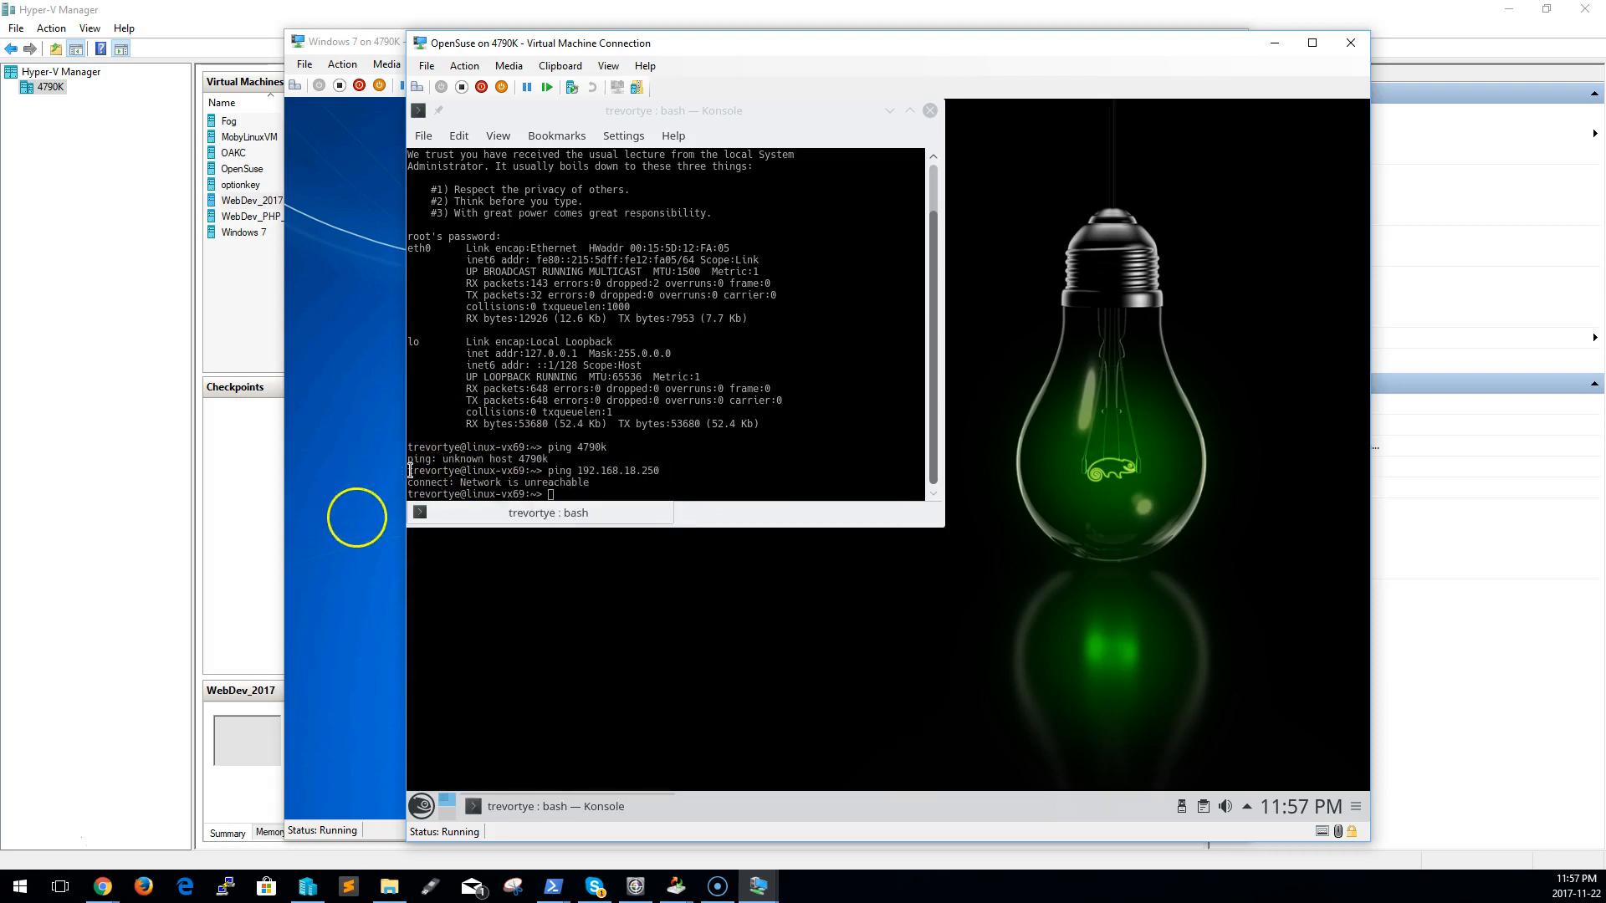
Shift the Windows 7 connection window away from the OpenSuse window and return to the OpenSuse guest
left_click(355, 513)
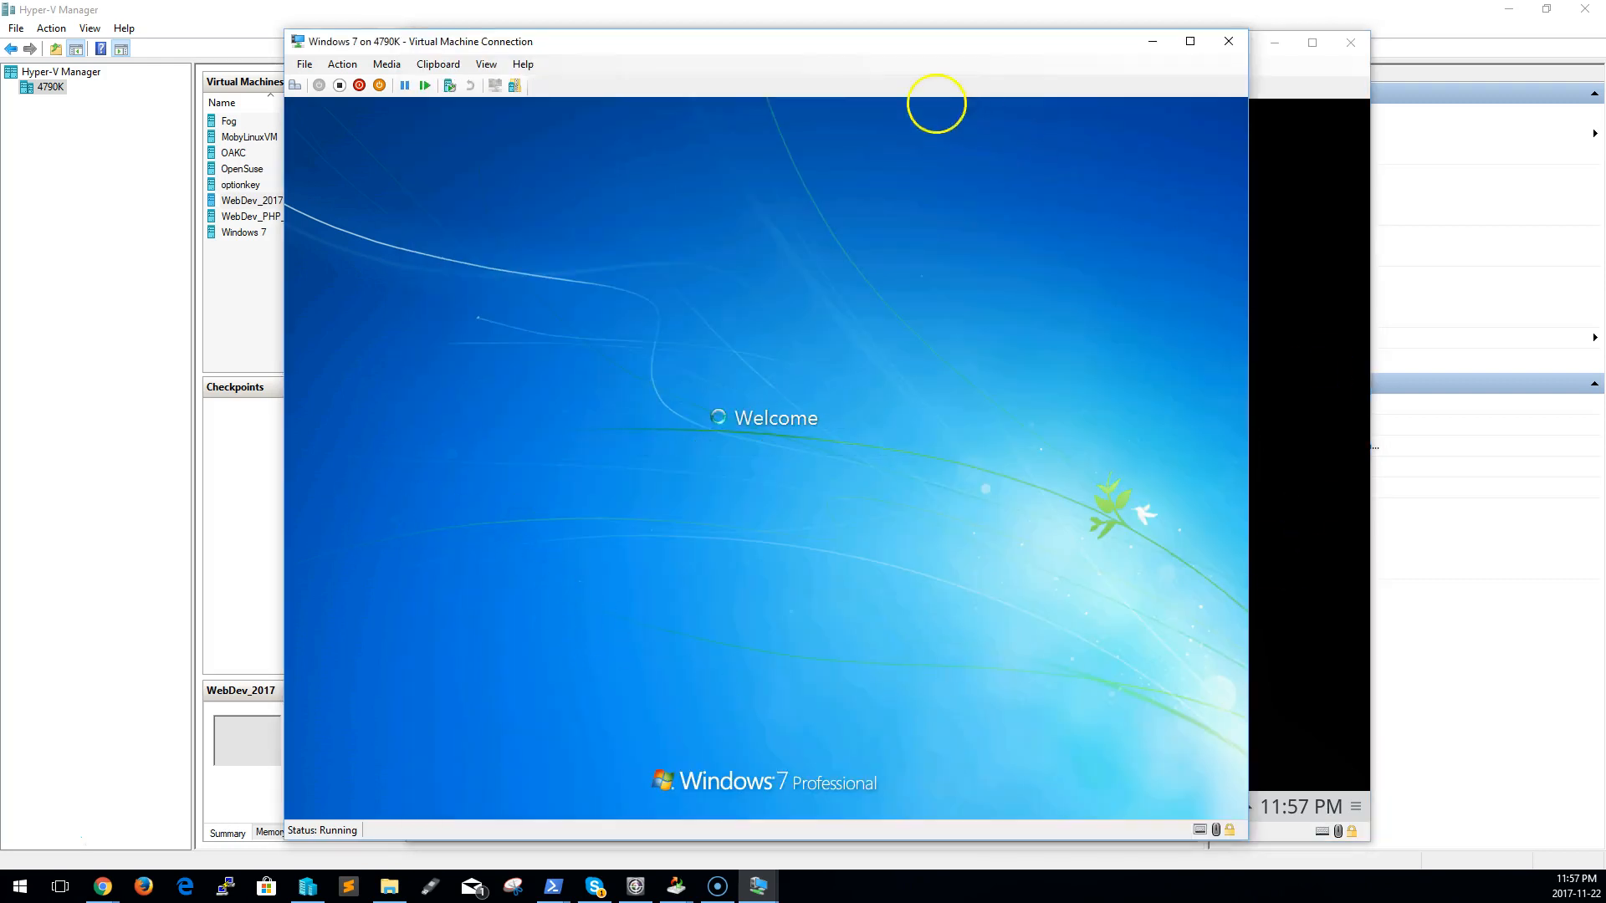
left_click_drag(713, 49, 469, 42)
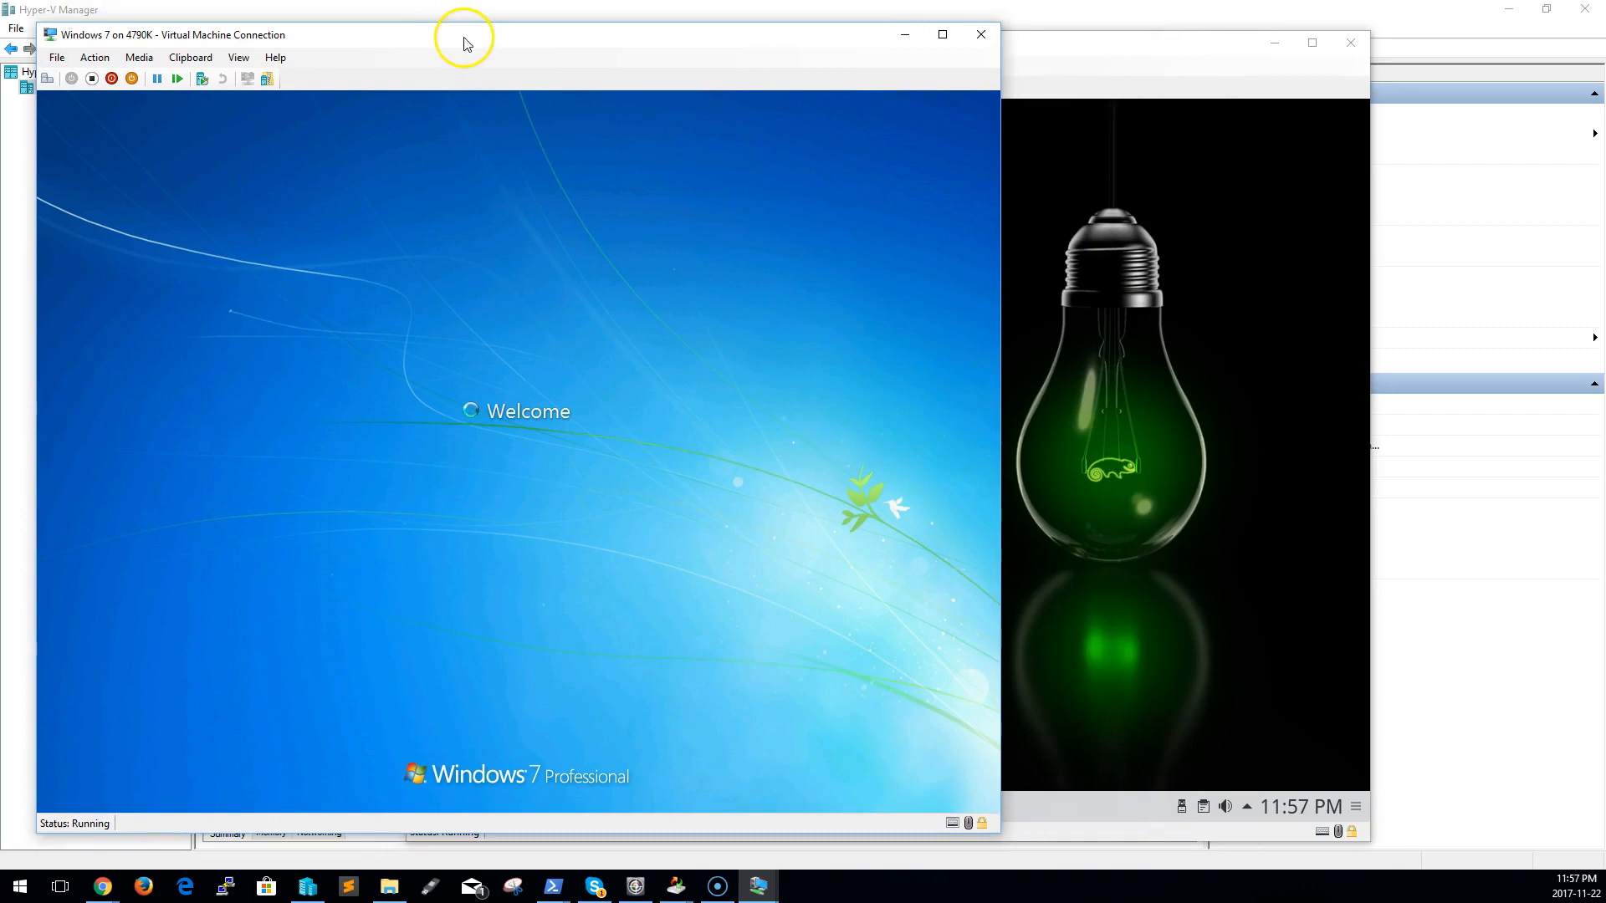
left_click(1217, 457)
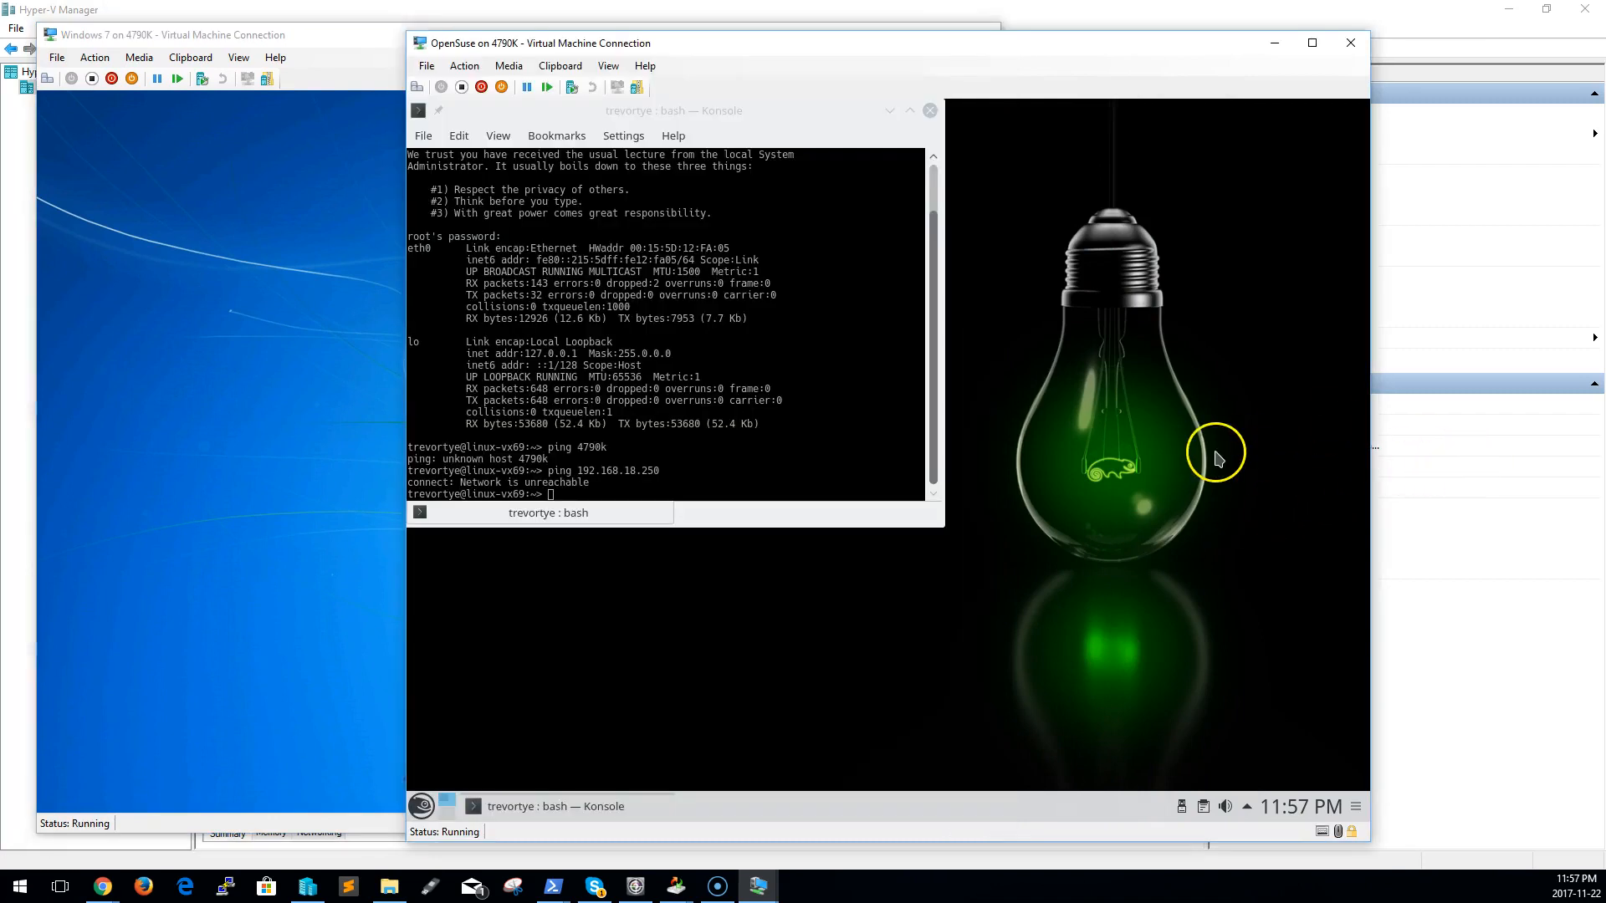
Recheck the OpenSuse guest's network interfaces in the terminal with ifconfig and with sudo ifconfig
left_click(797, 443)
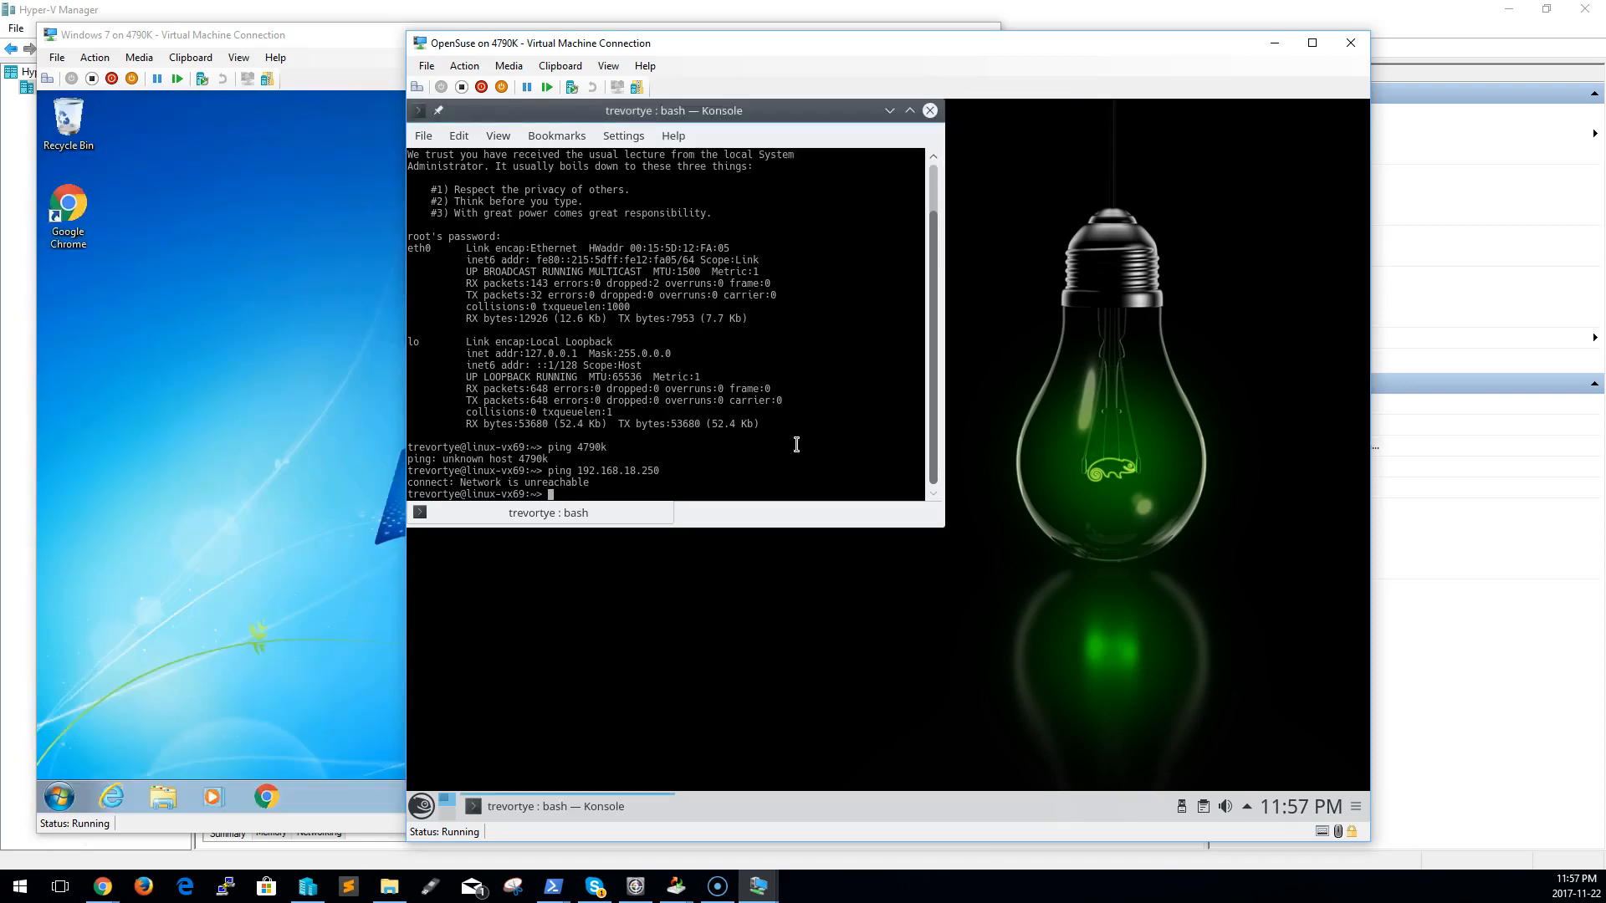
type("ifconfig")
key("Return")
key("Up")
key("Up")
key("Up")
key("Up")
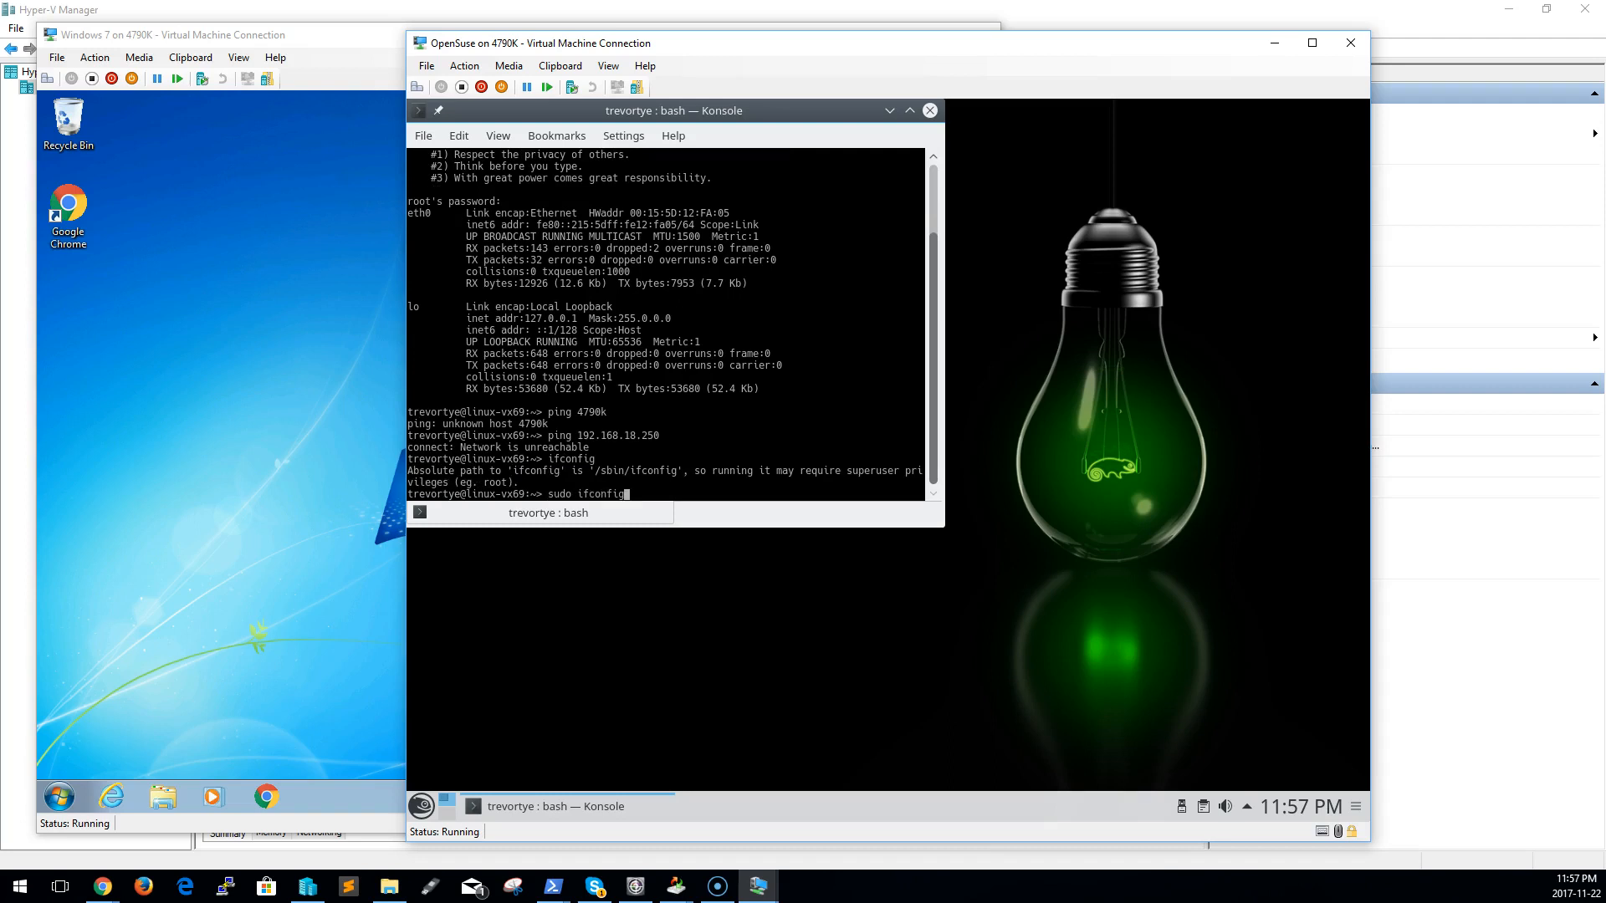
key("Return")
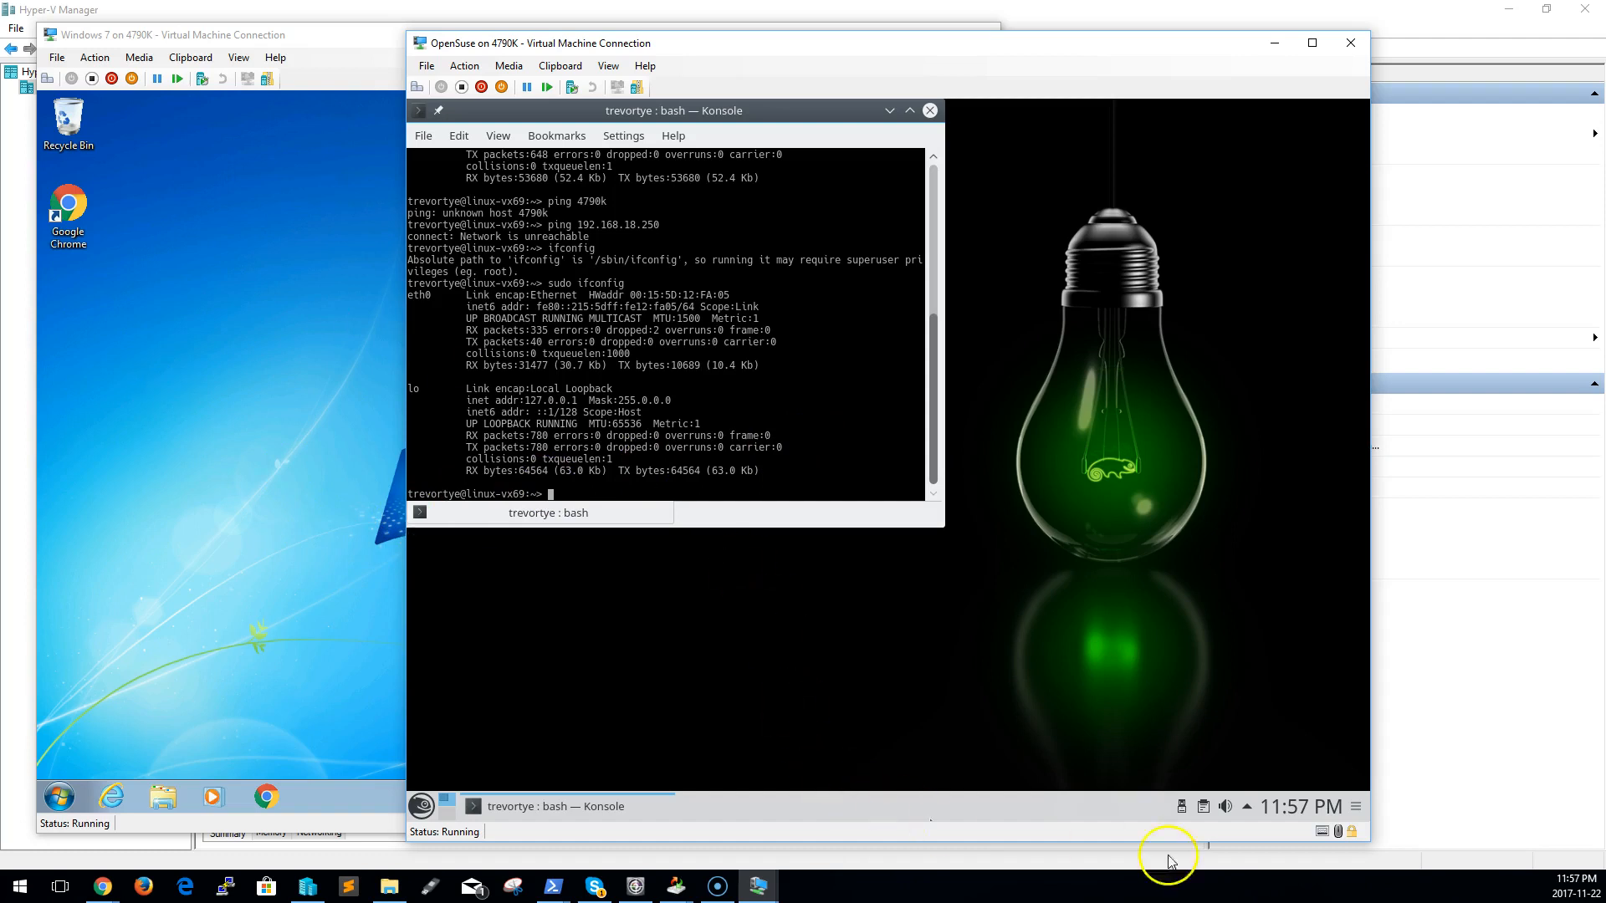
Check the OpenSuse desktop's panel options and system tray for network controls
left_click(1356, 807)
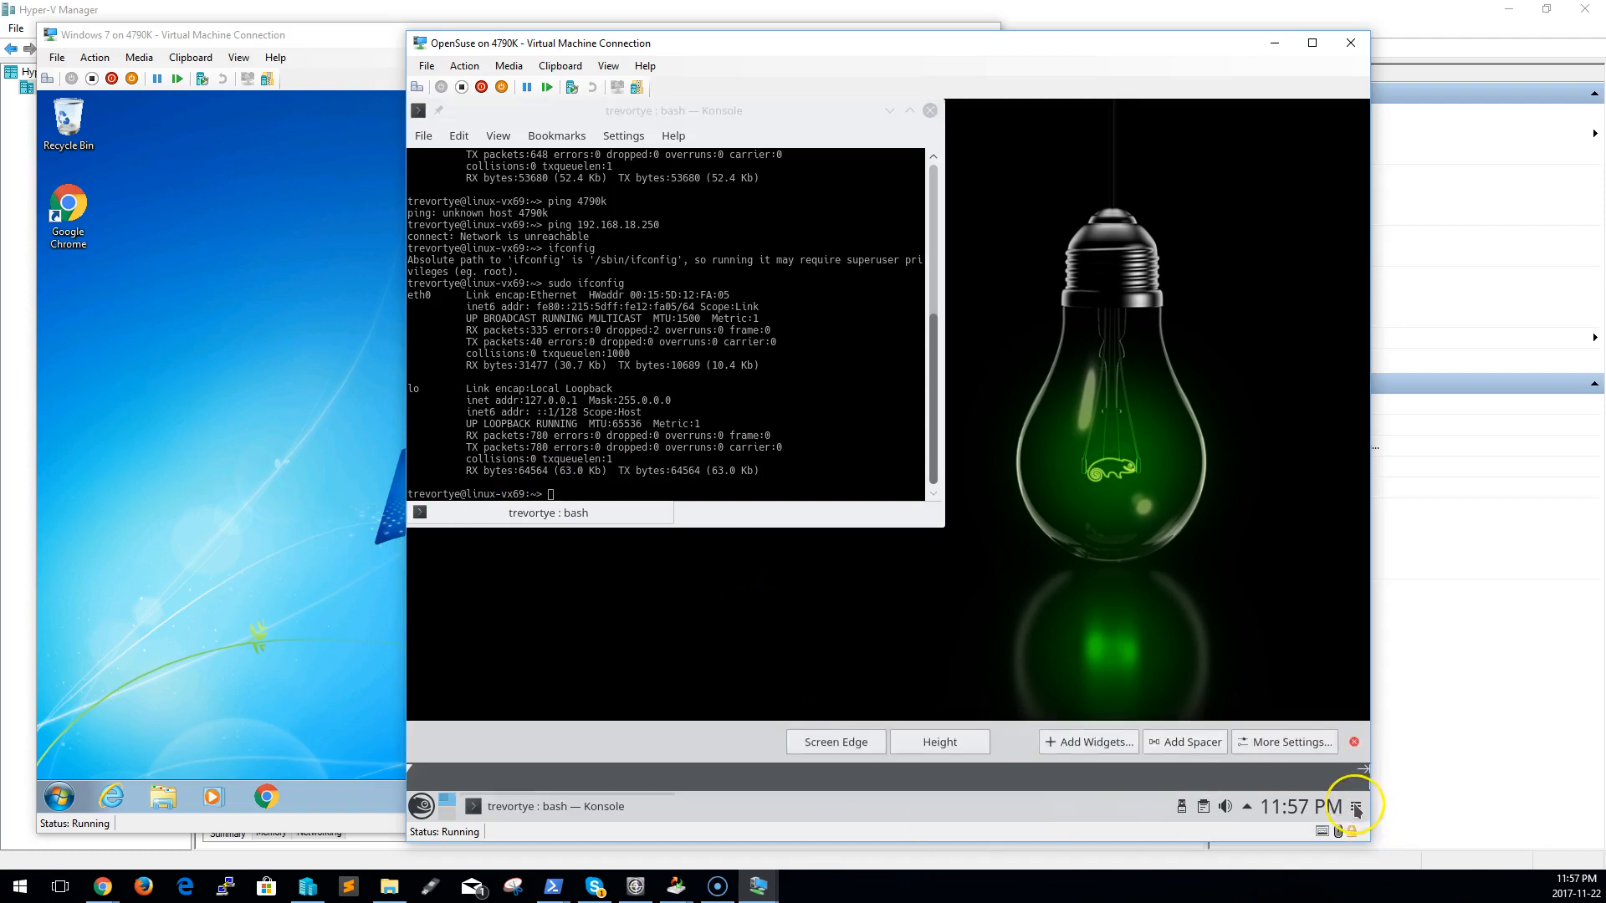
left_click(1355, 807)
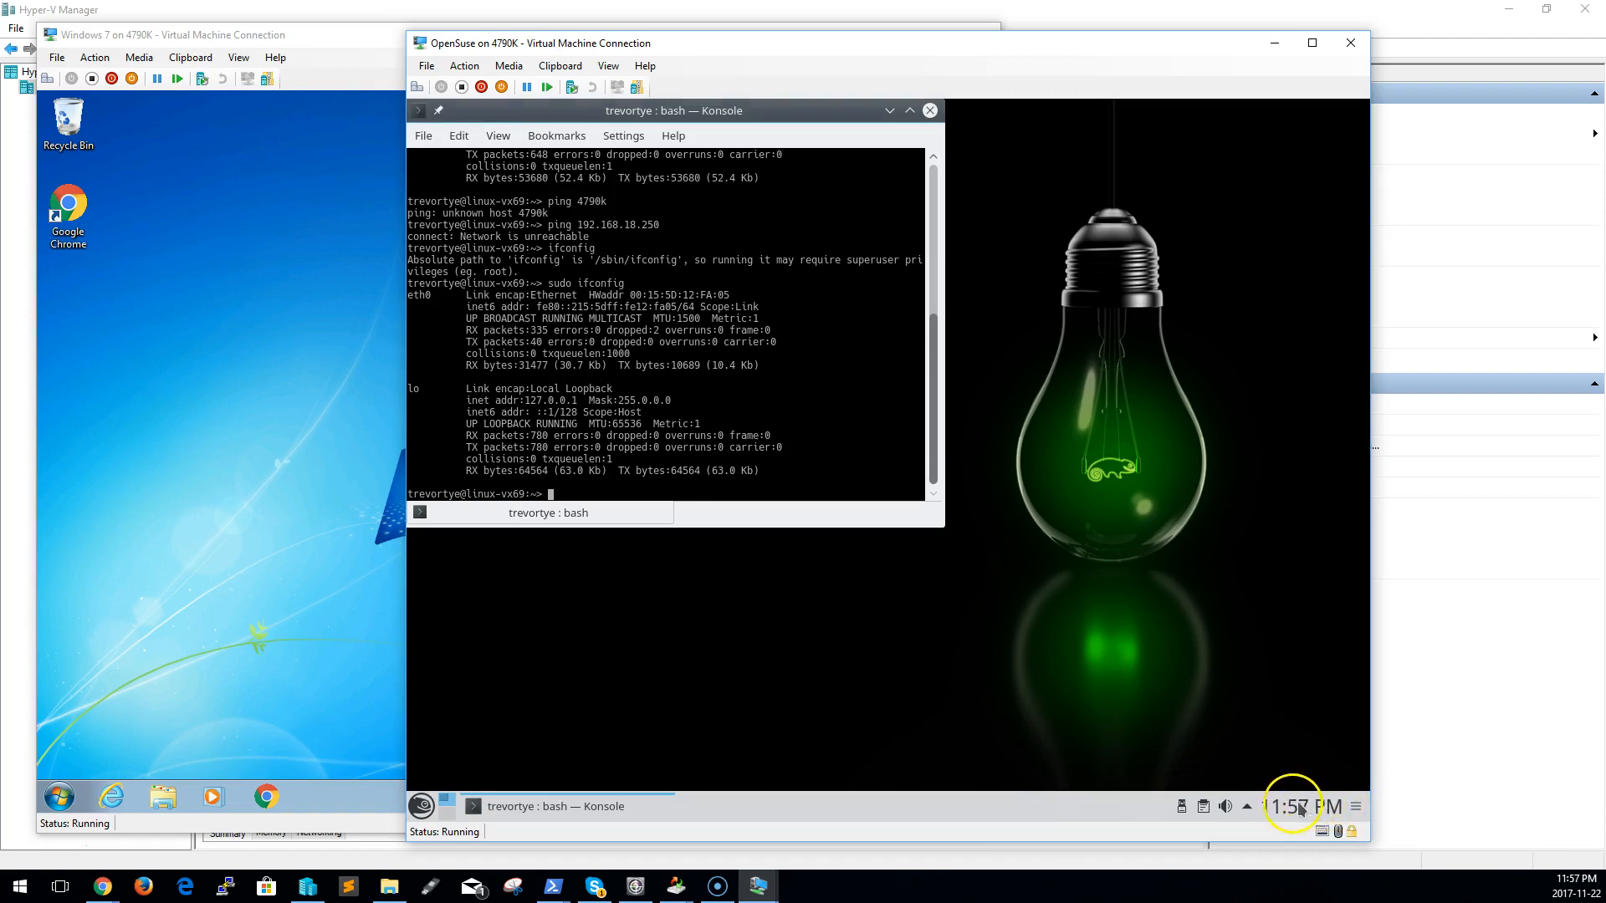
left_click(1247, 808)
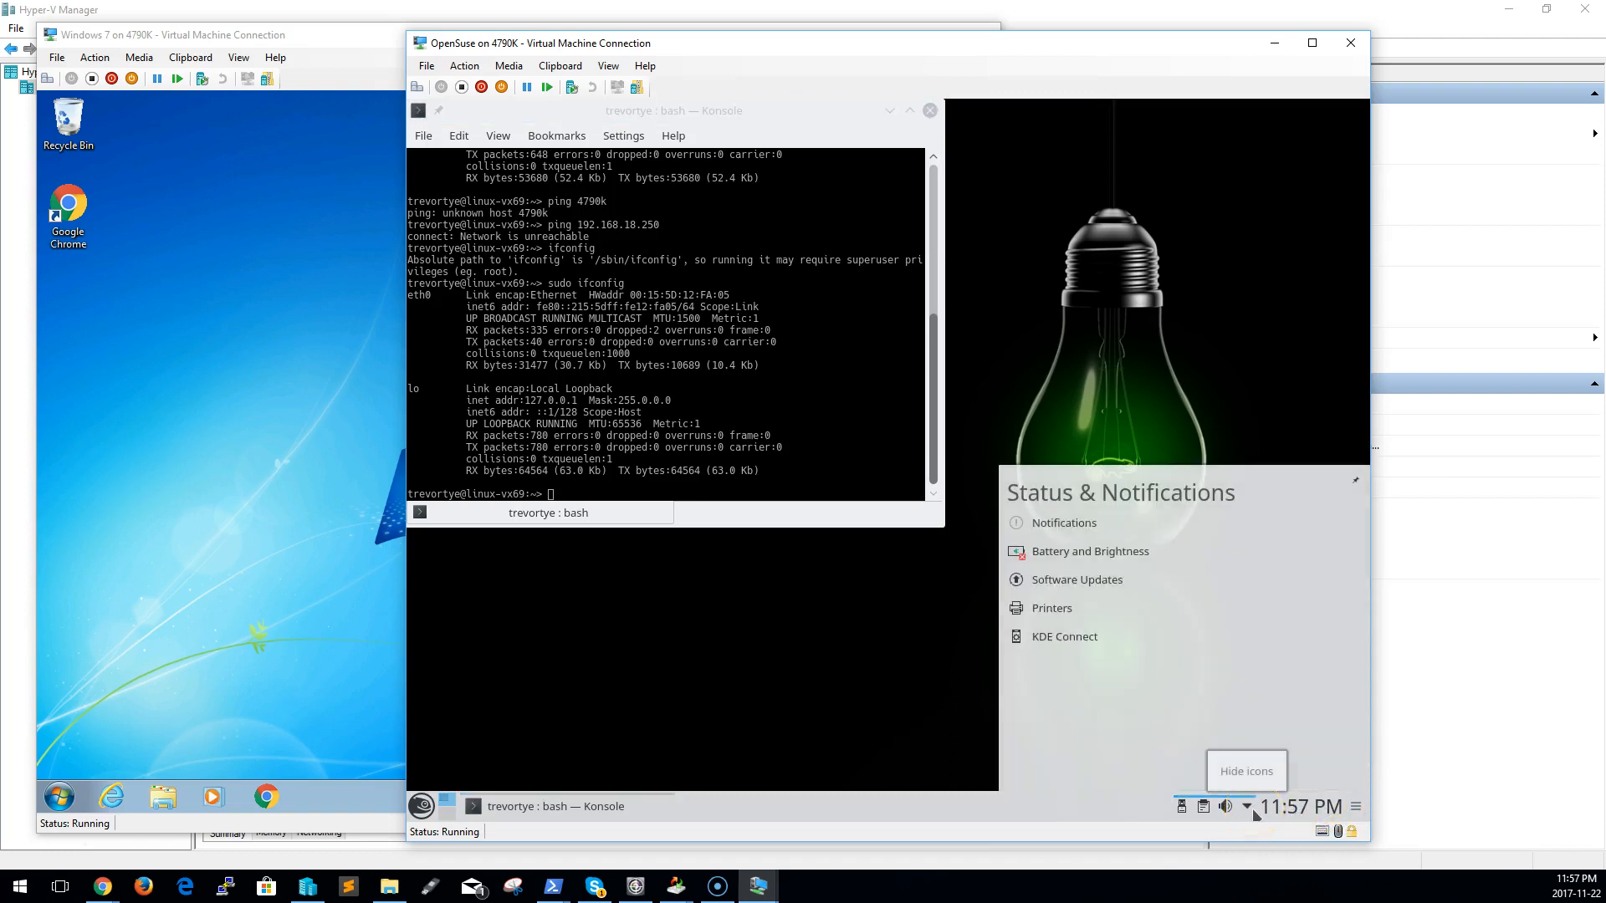
right_click(1255, 813)
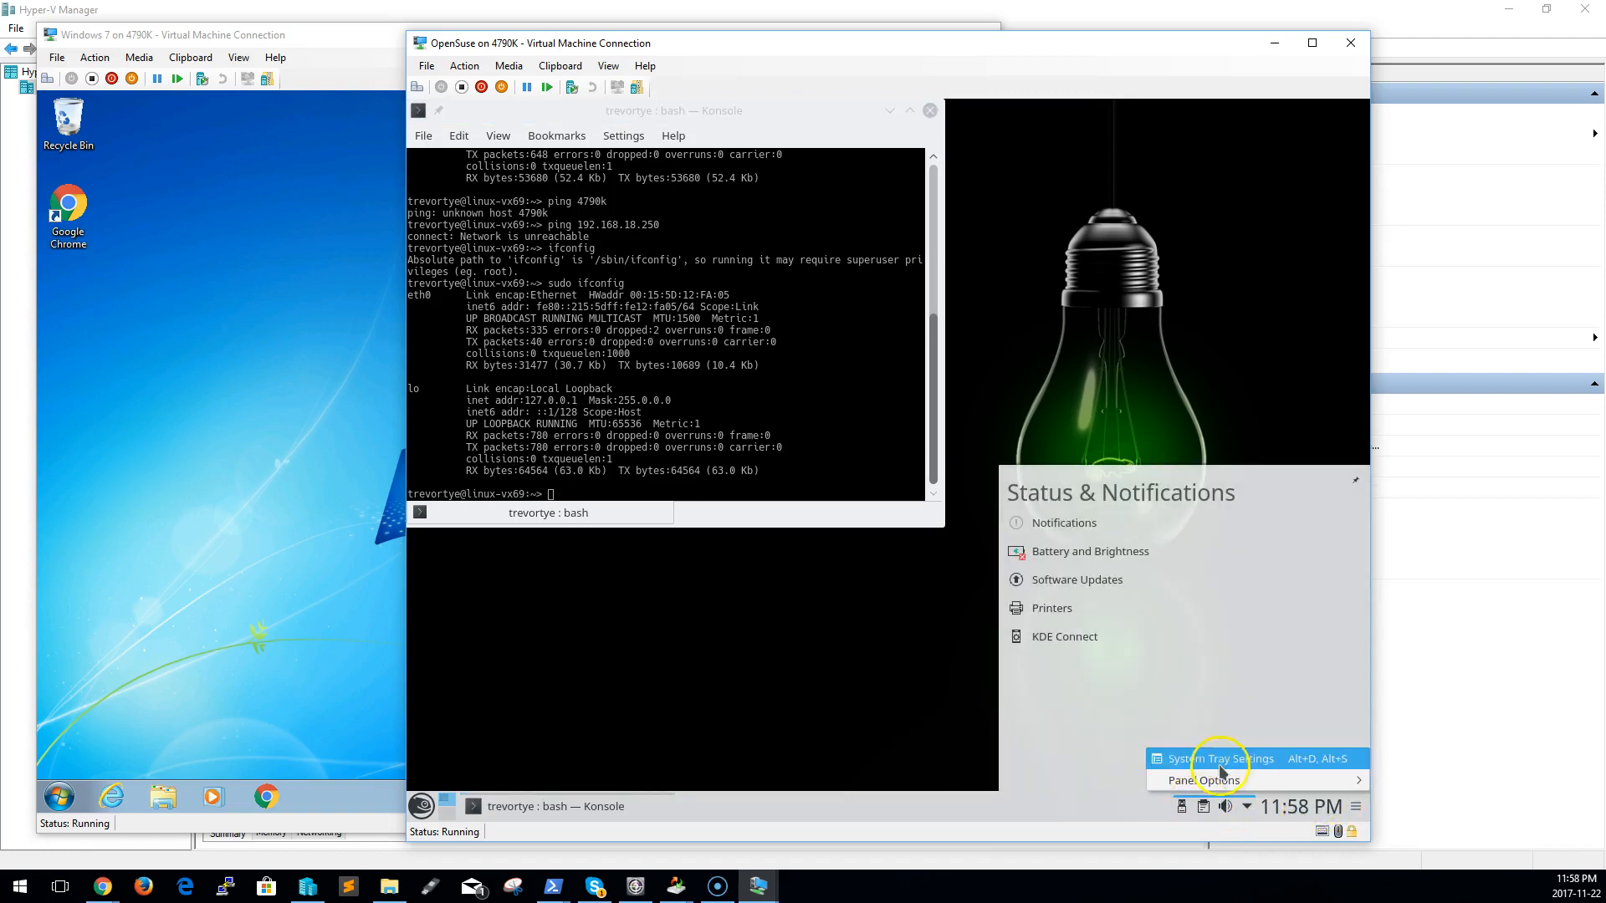
left_click(1183, 811)
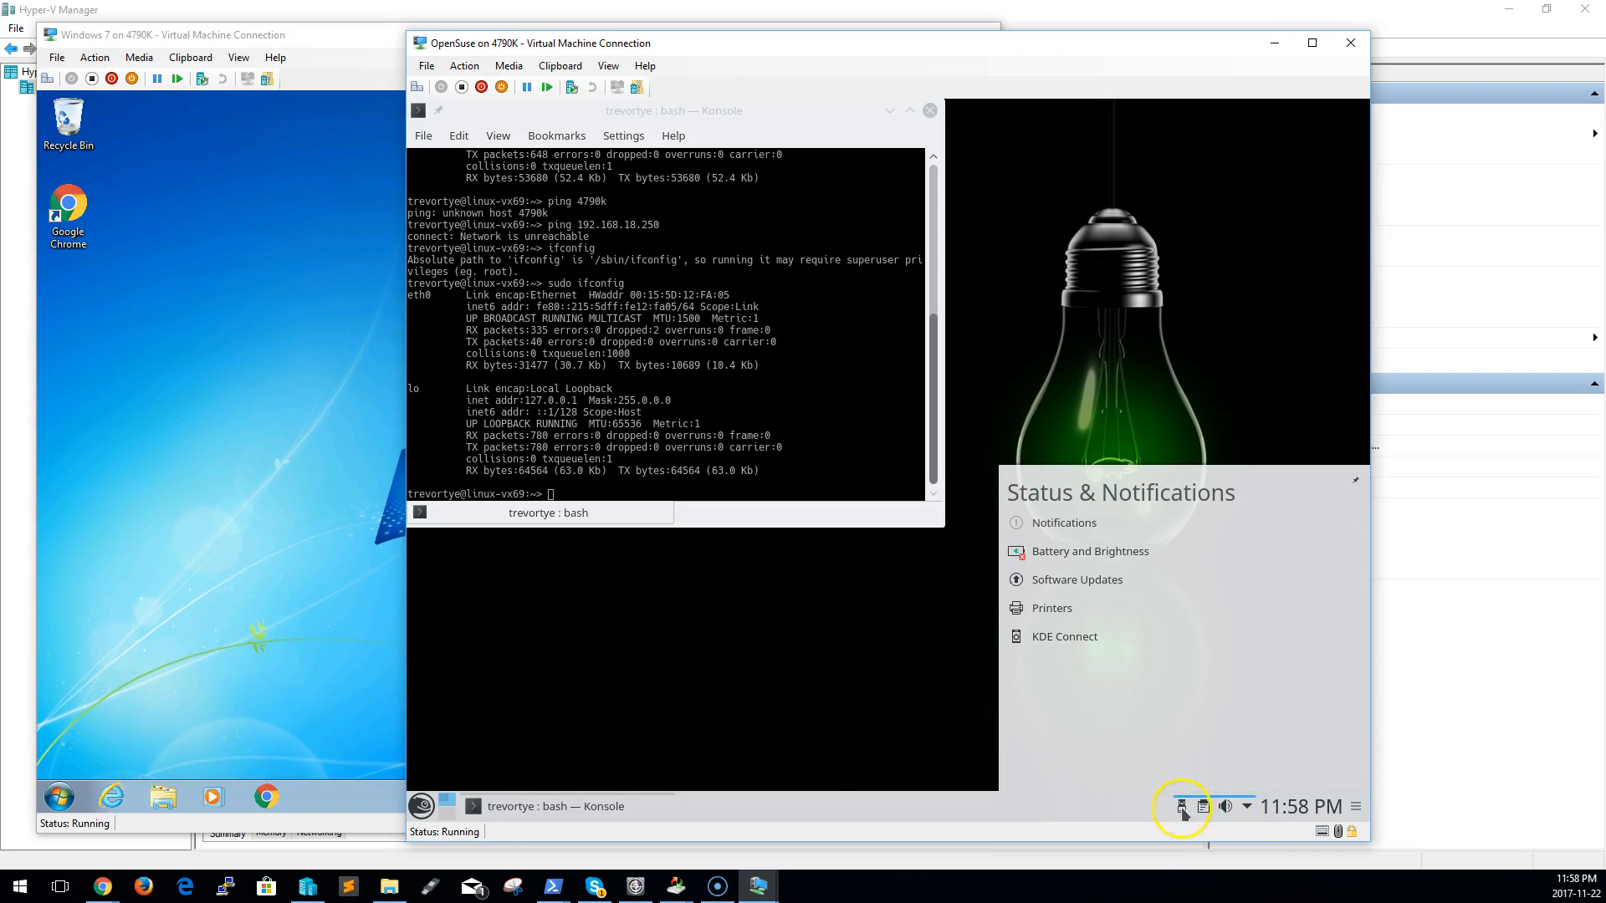
Search the OpenSuse application launcher for network and review the refreshed Network Interfaces information
left_click(420, 806)
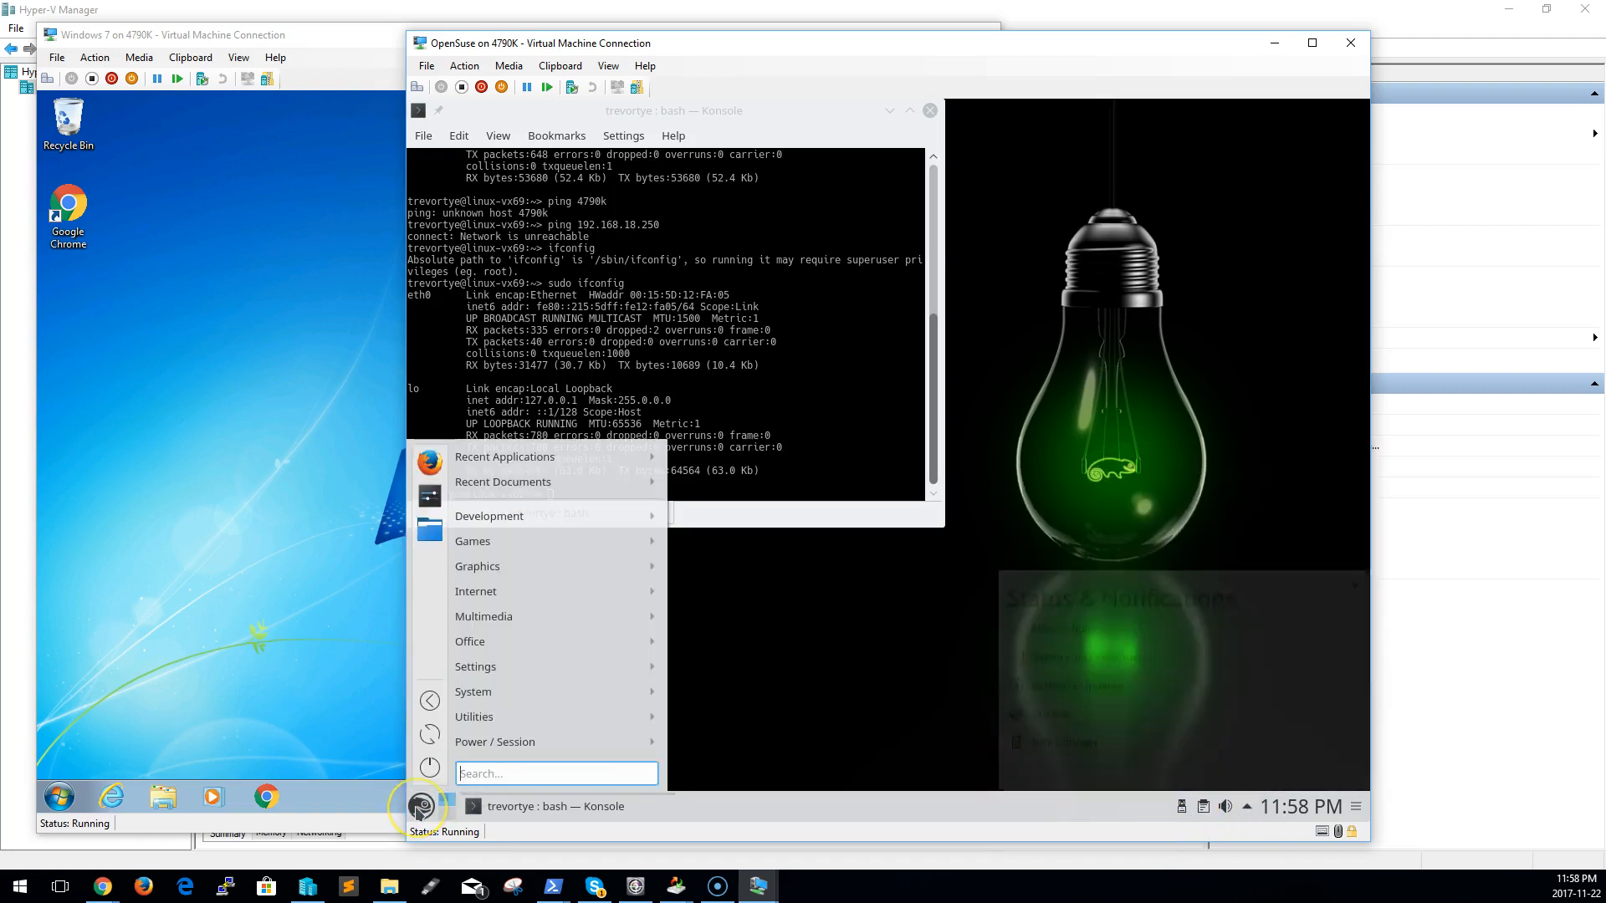
type("network")
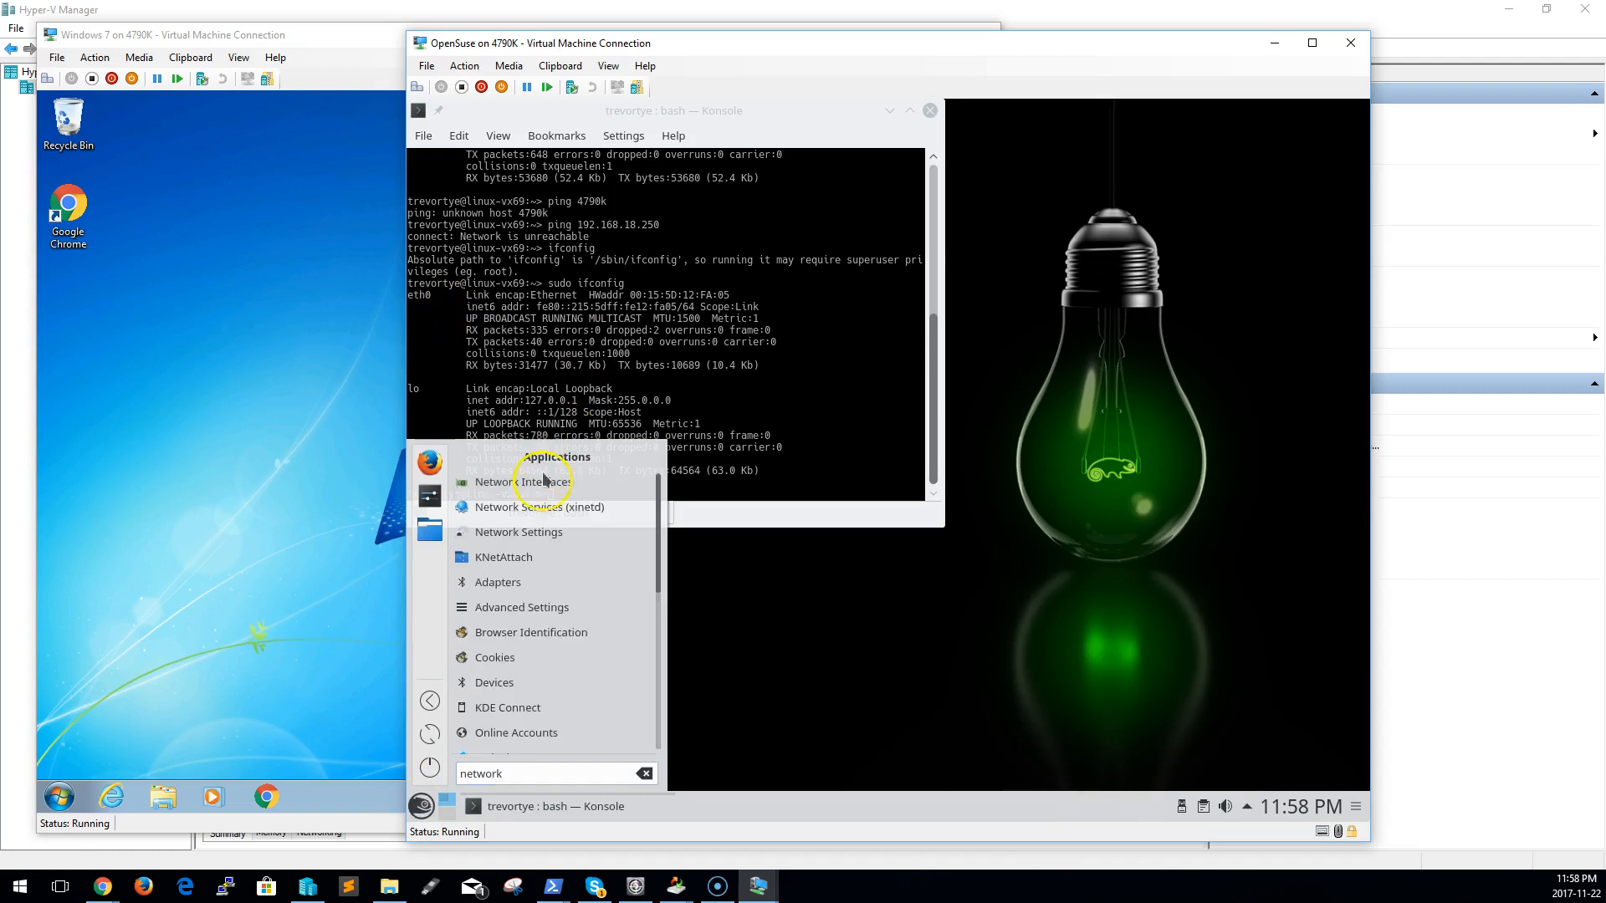
left_click(502, 482)
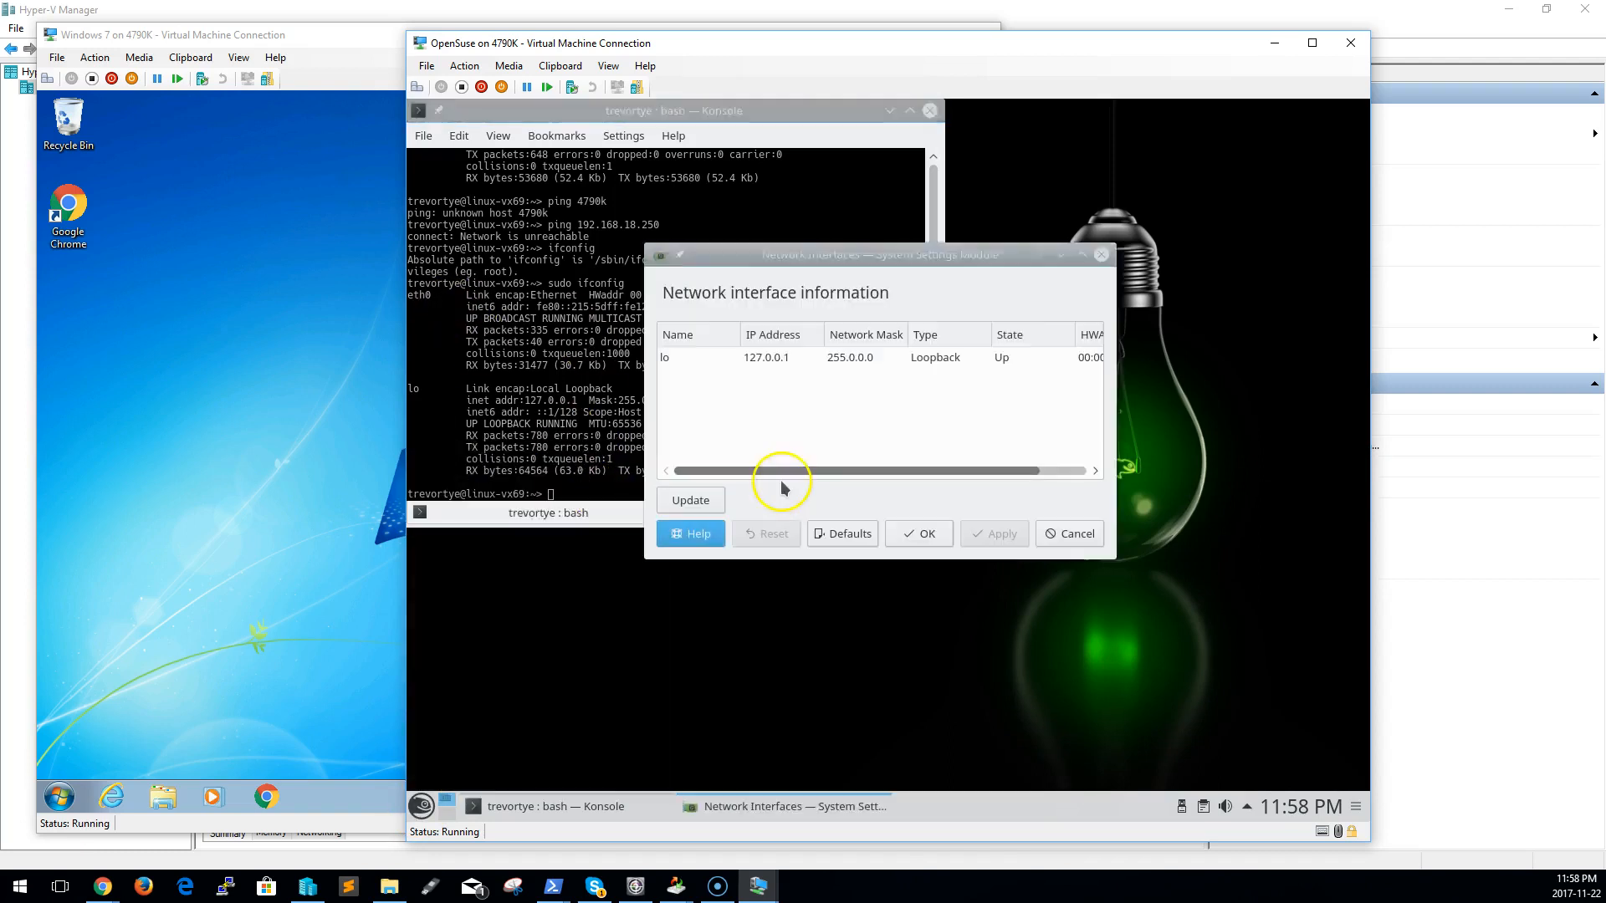
left_click(808, 358)
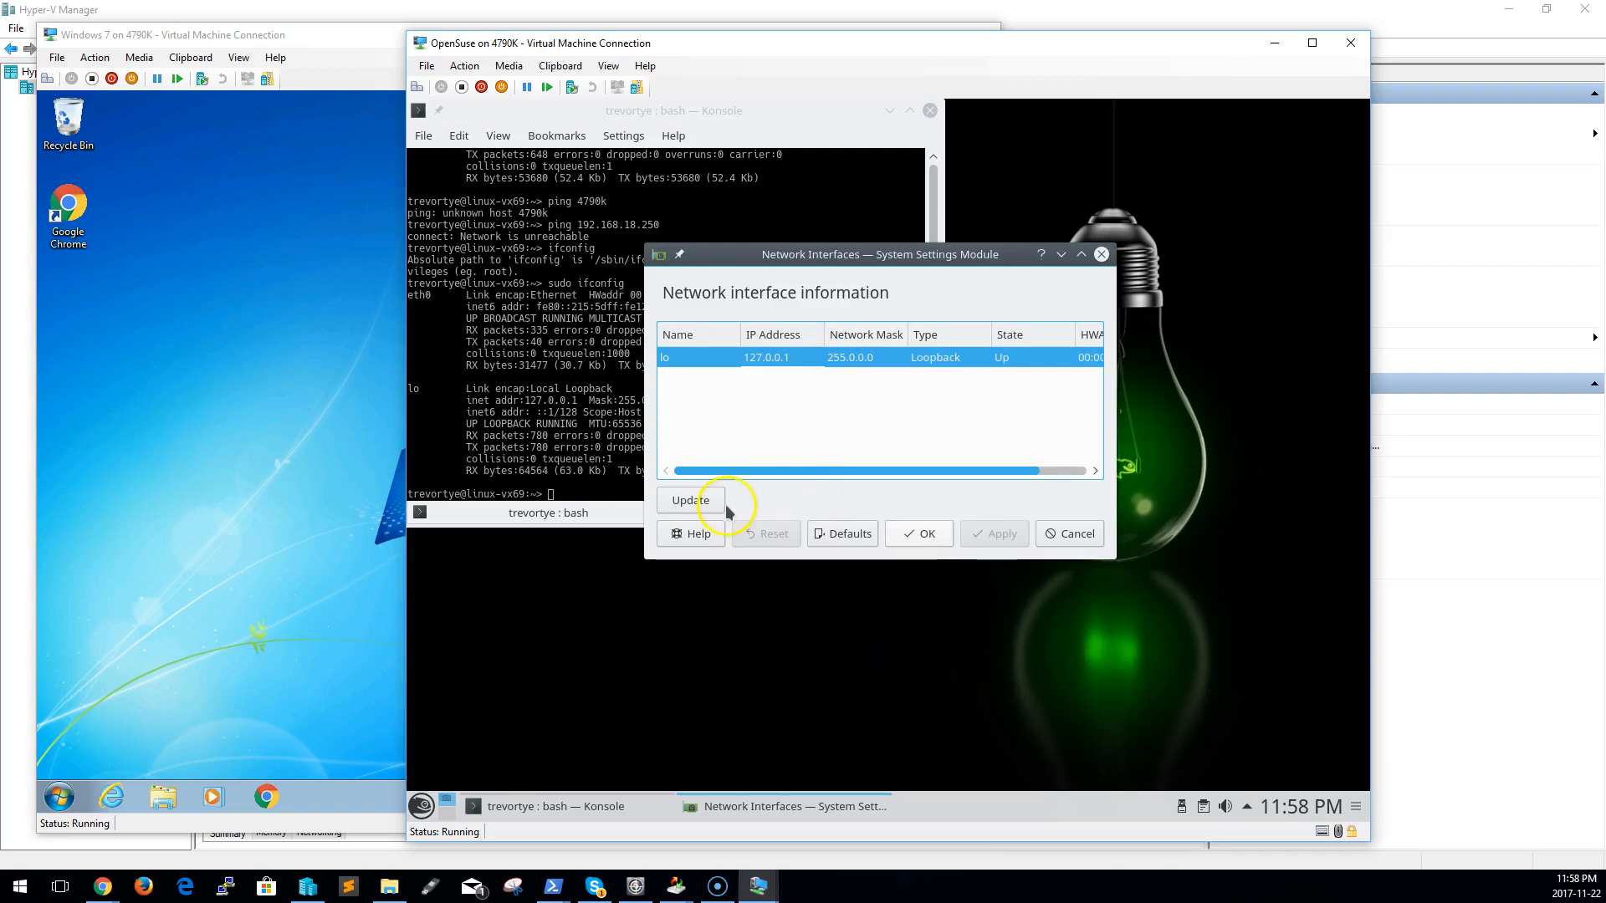
left_click(701, 500)
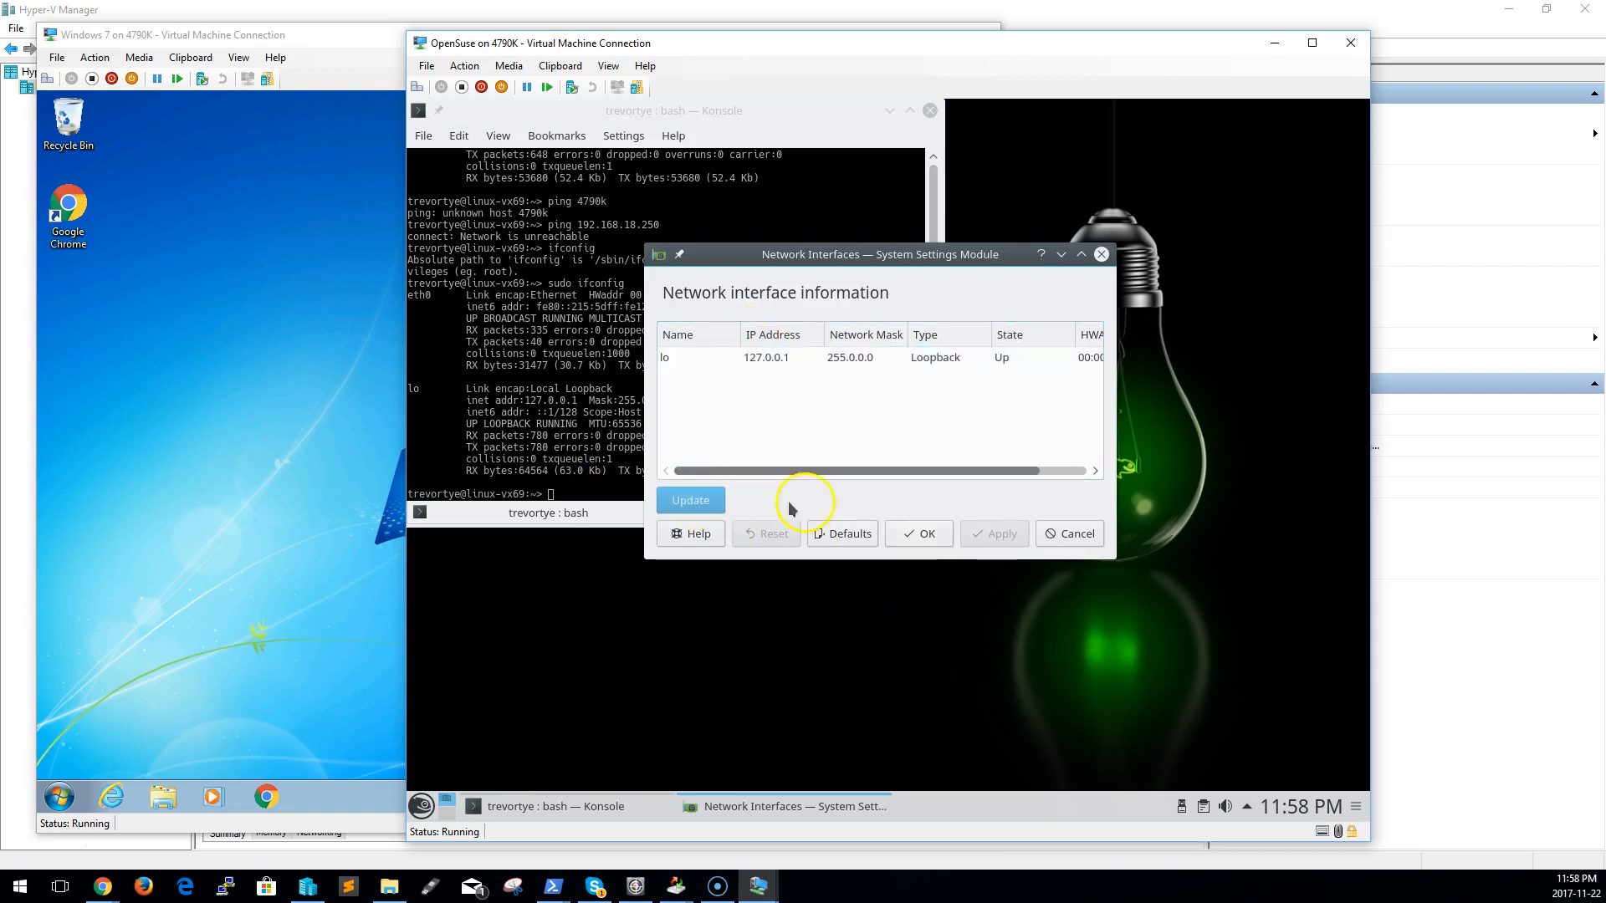
left_click(920, 473)
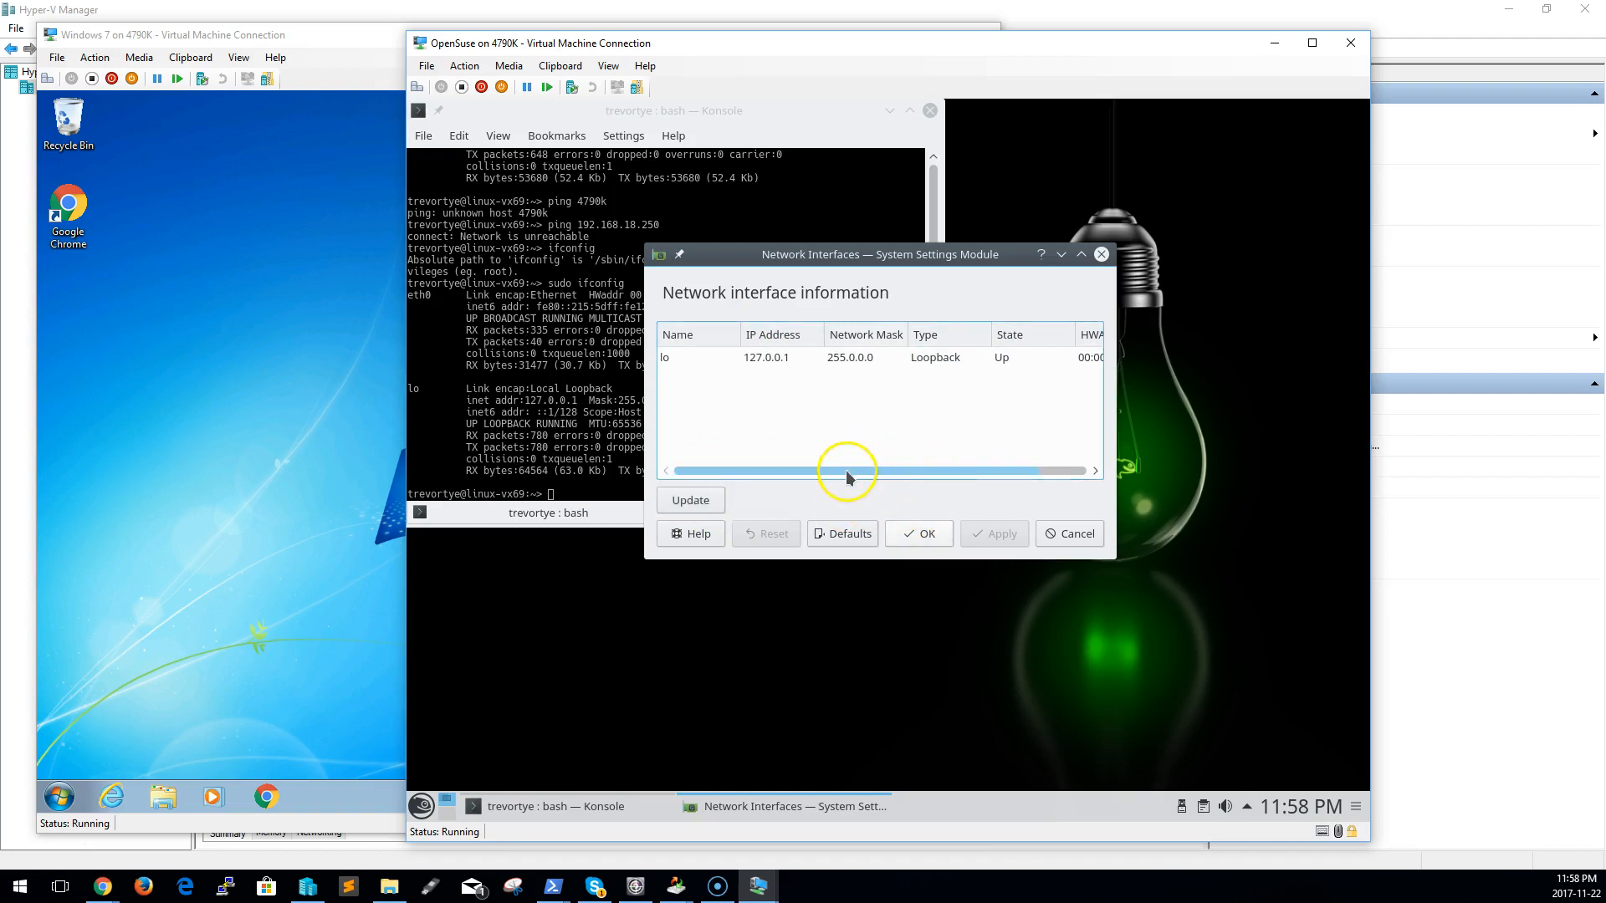
left_click_drag(835, 466, 719, 475)
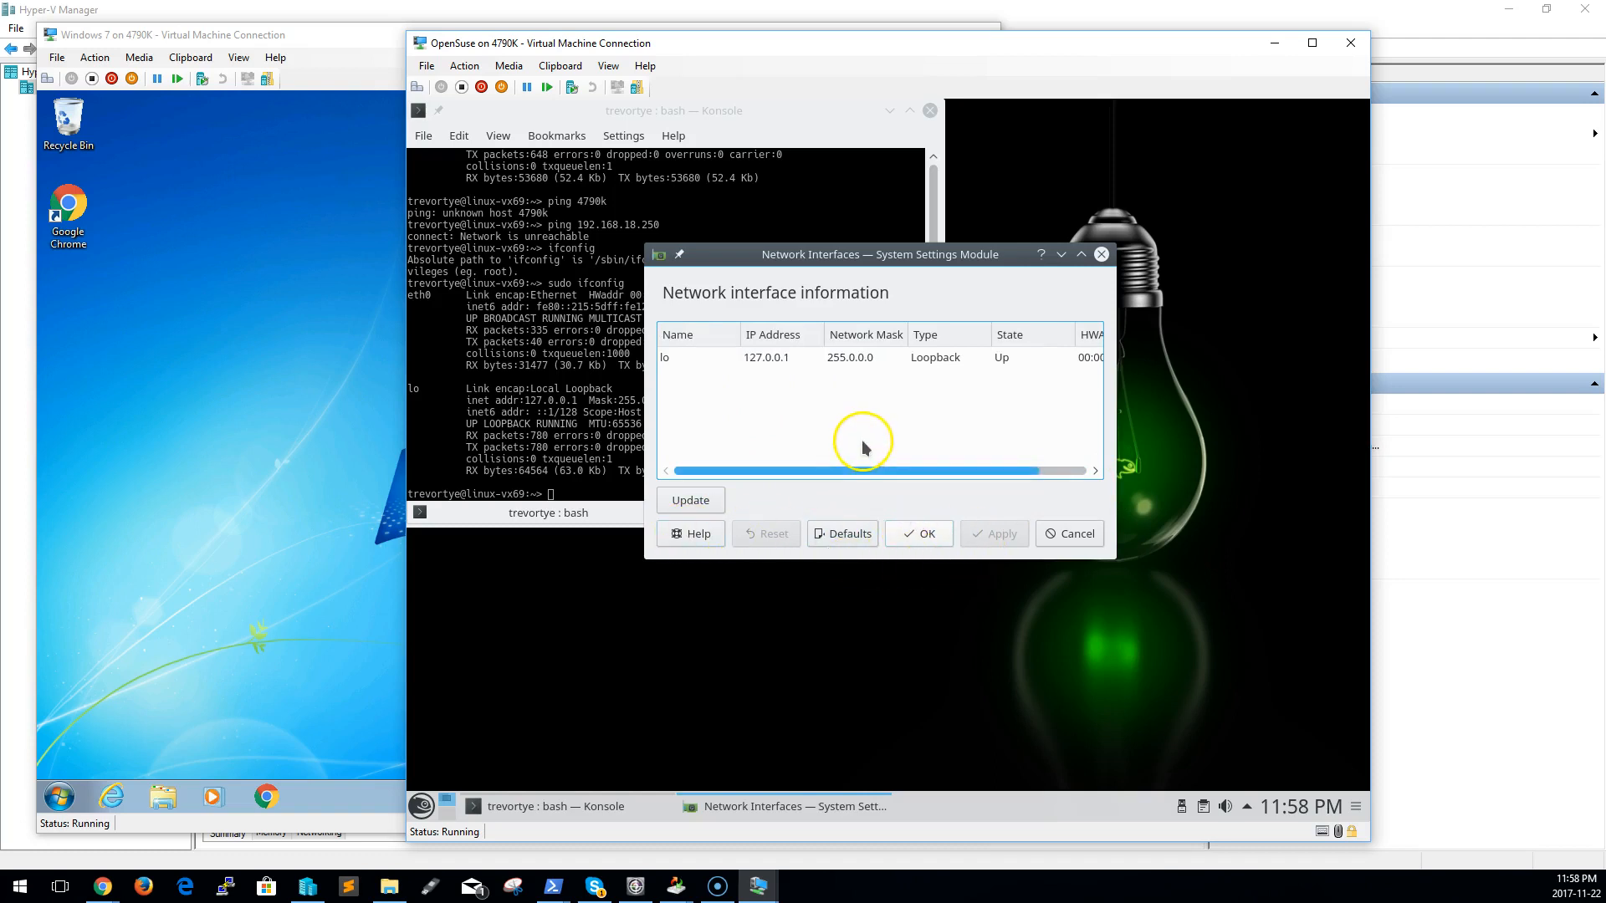
left_click(938, 542)
right_click(836, 645)
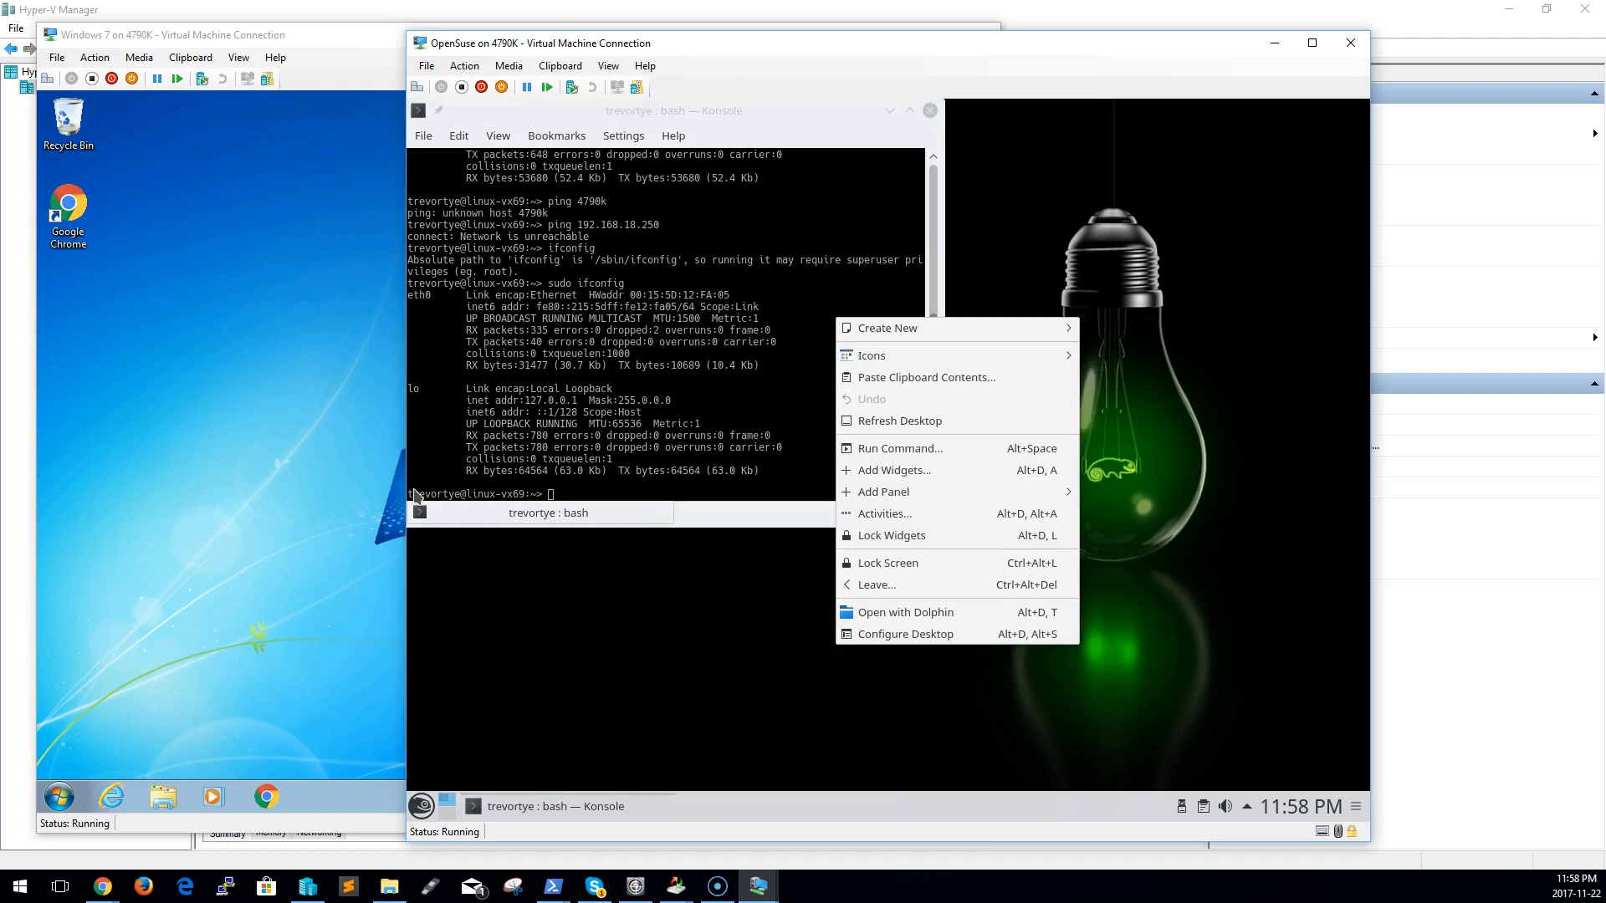
key("alt+Tab")
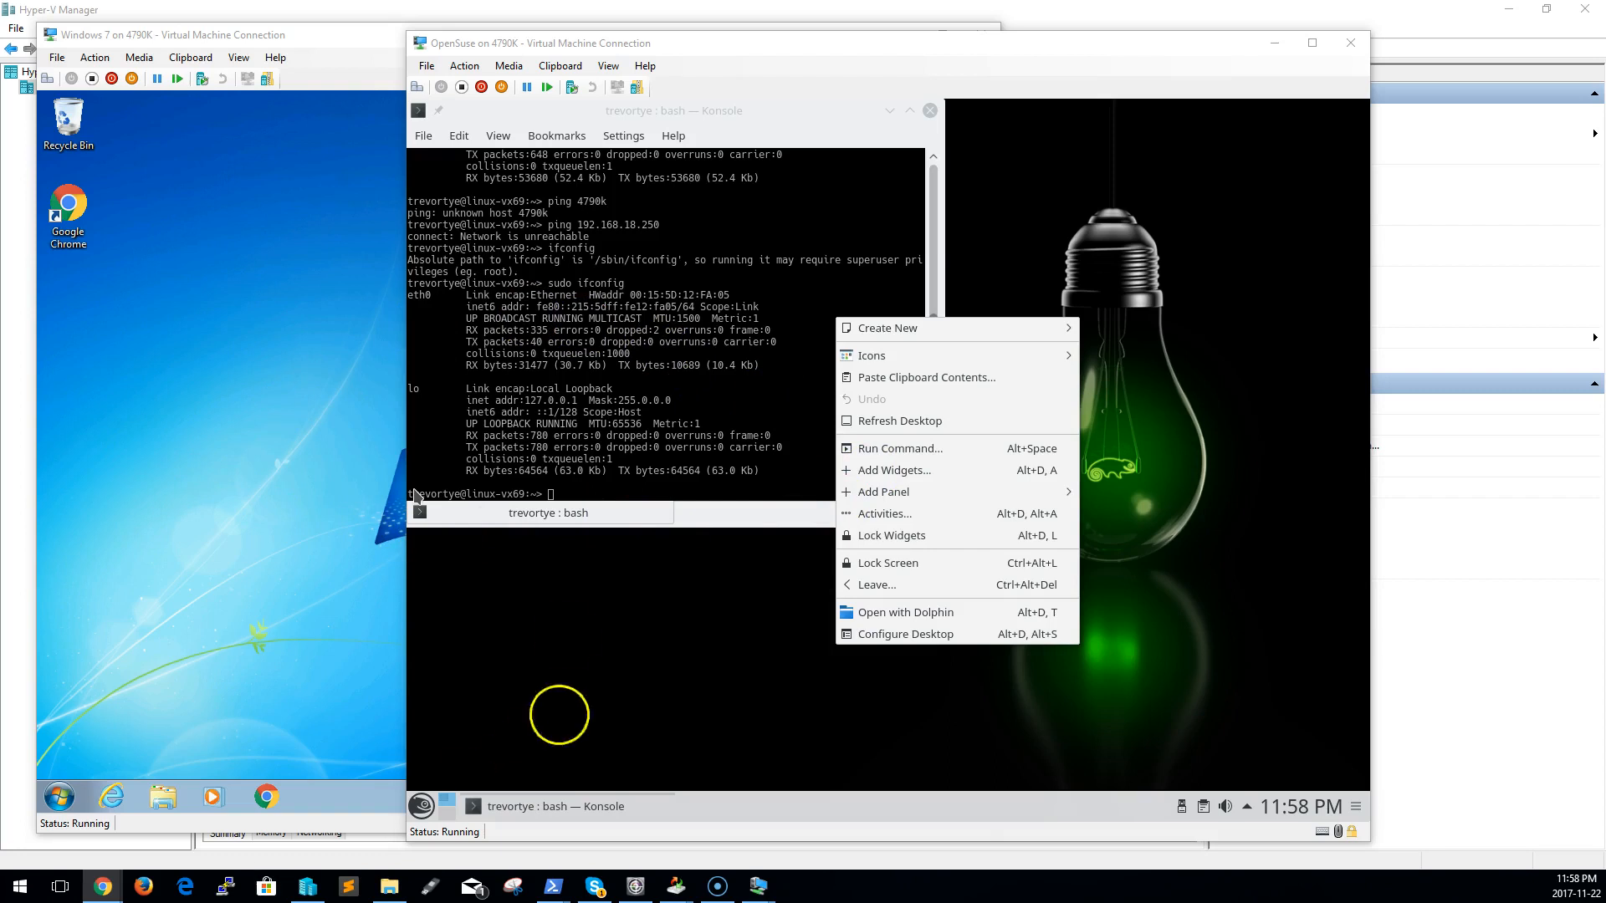
left_click(490, 365)
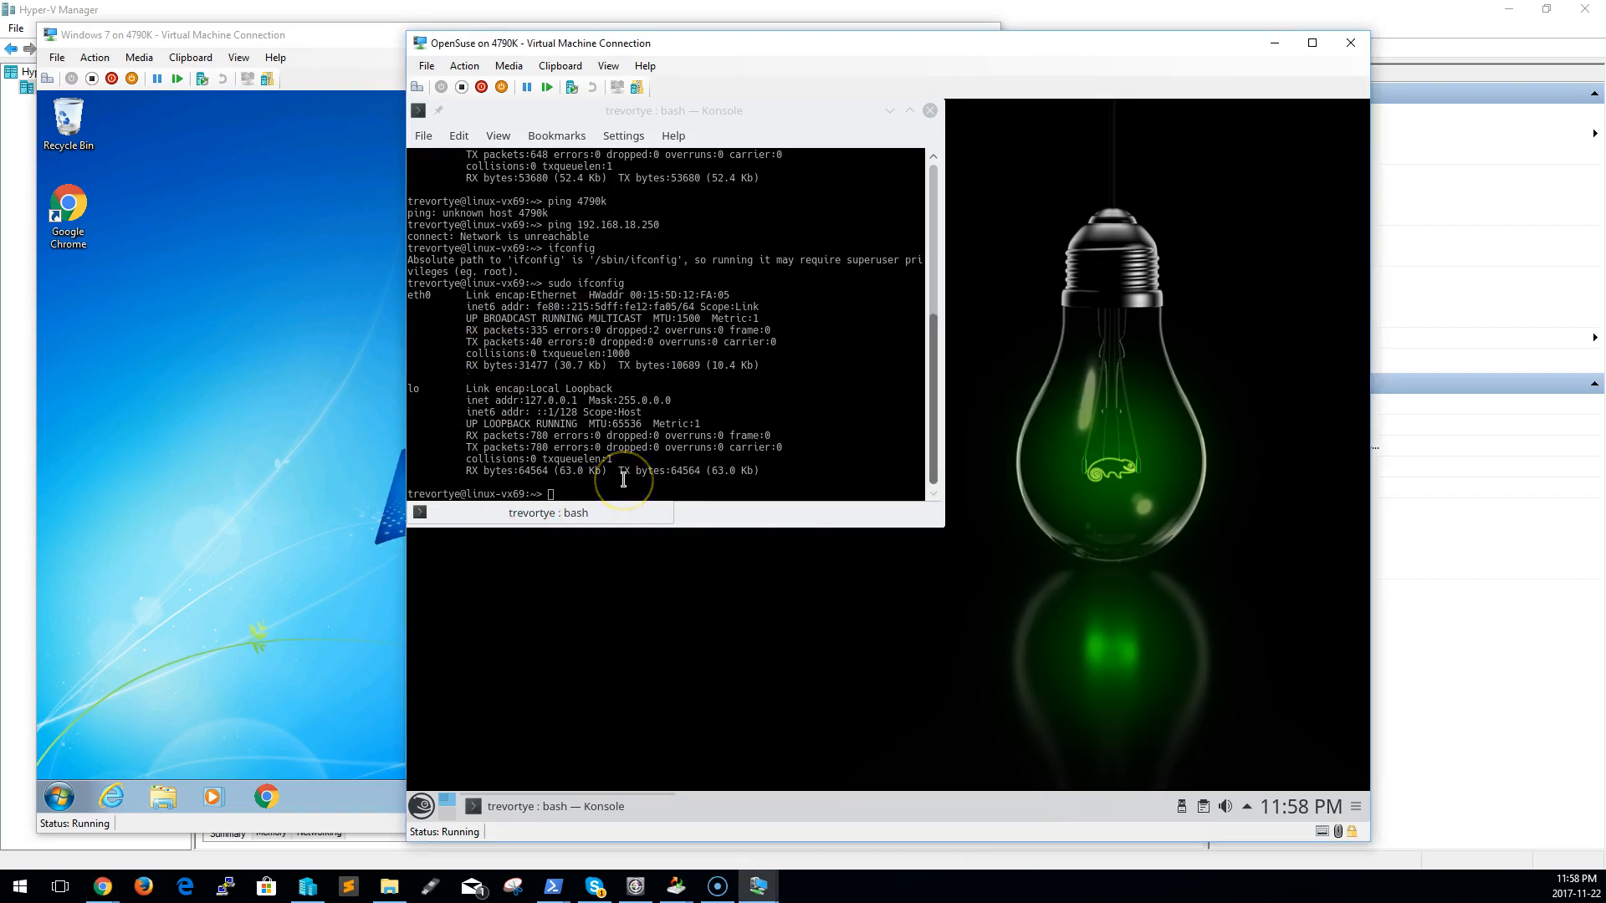
key("alt+F2")
type("if")
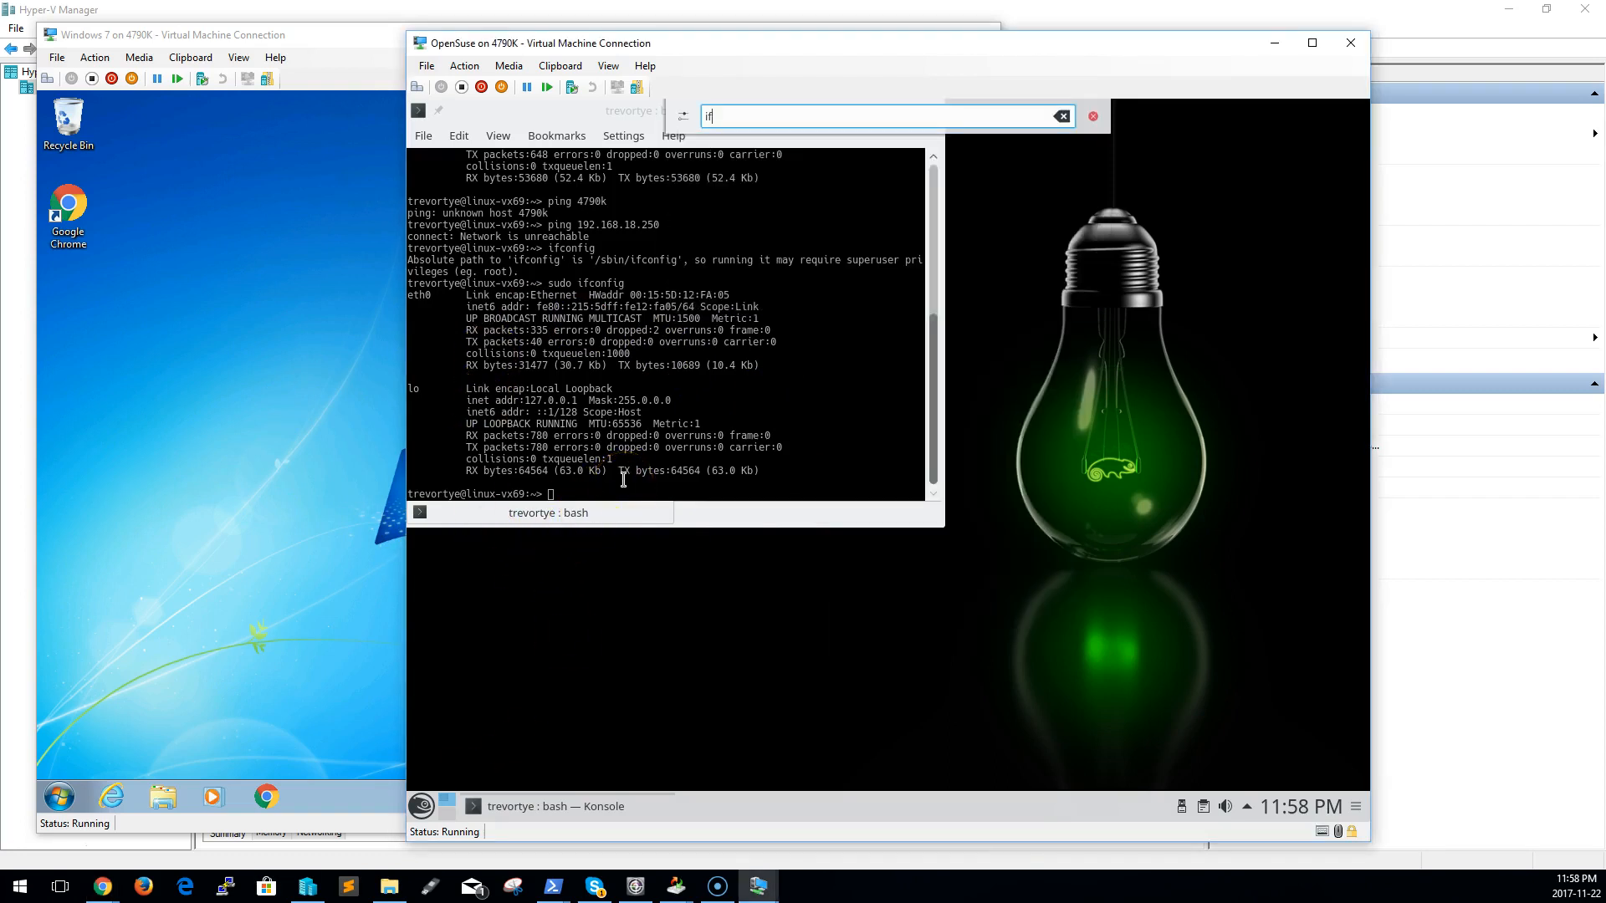
Try to assign 192.168.1.3 to eth0 in the OpenSuse terminal using ifconfig without superuser privileges
left_click(623, 480)
type("ifconfig")
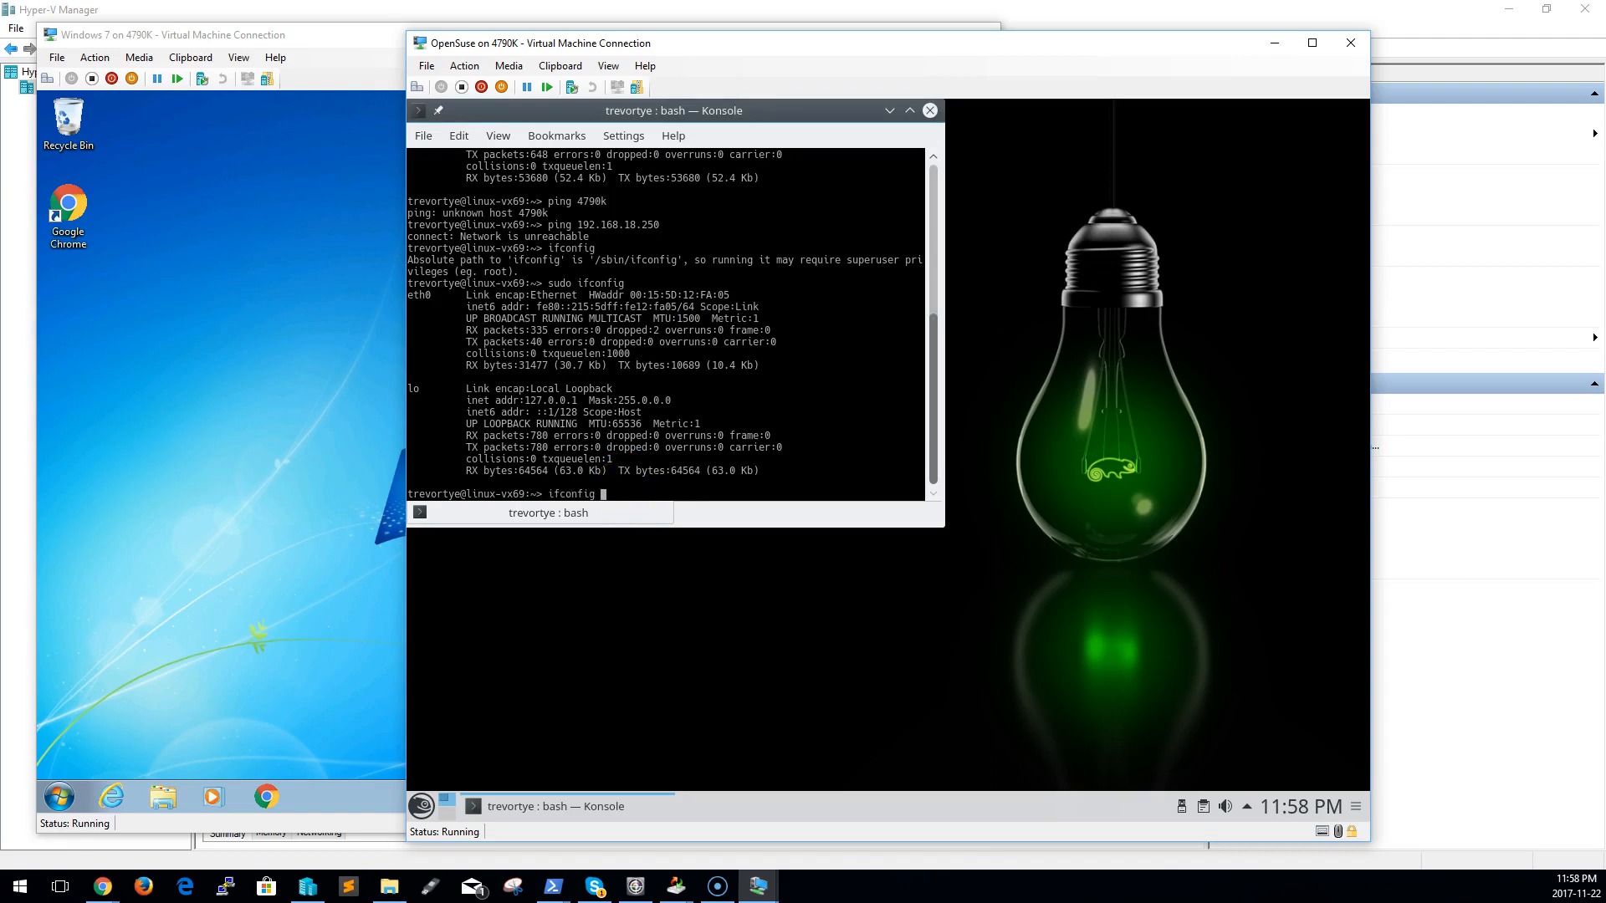
type(" eth0 192.168.1.")
type("3")
key("Return")
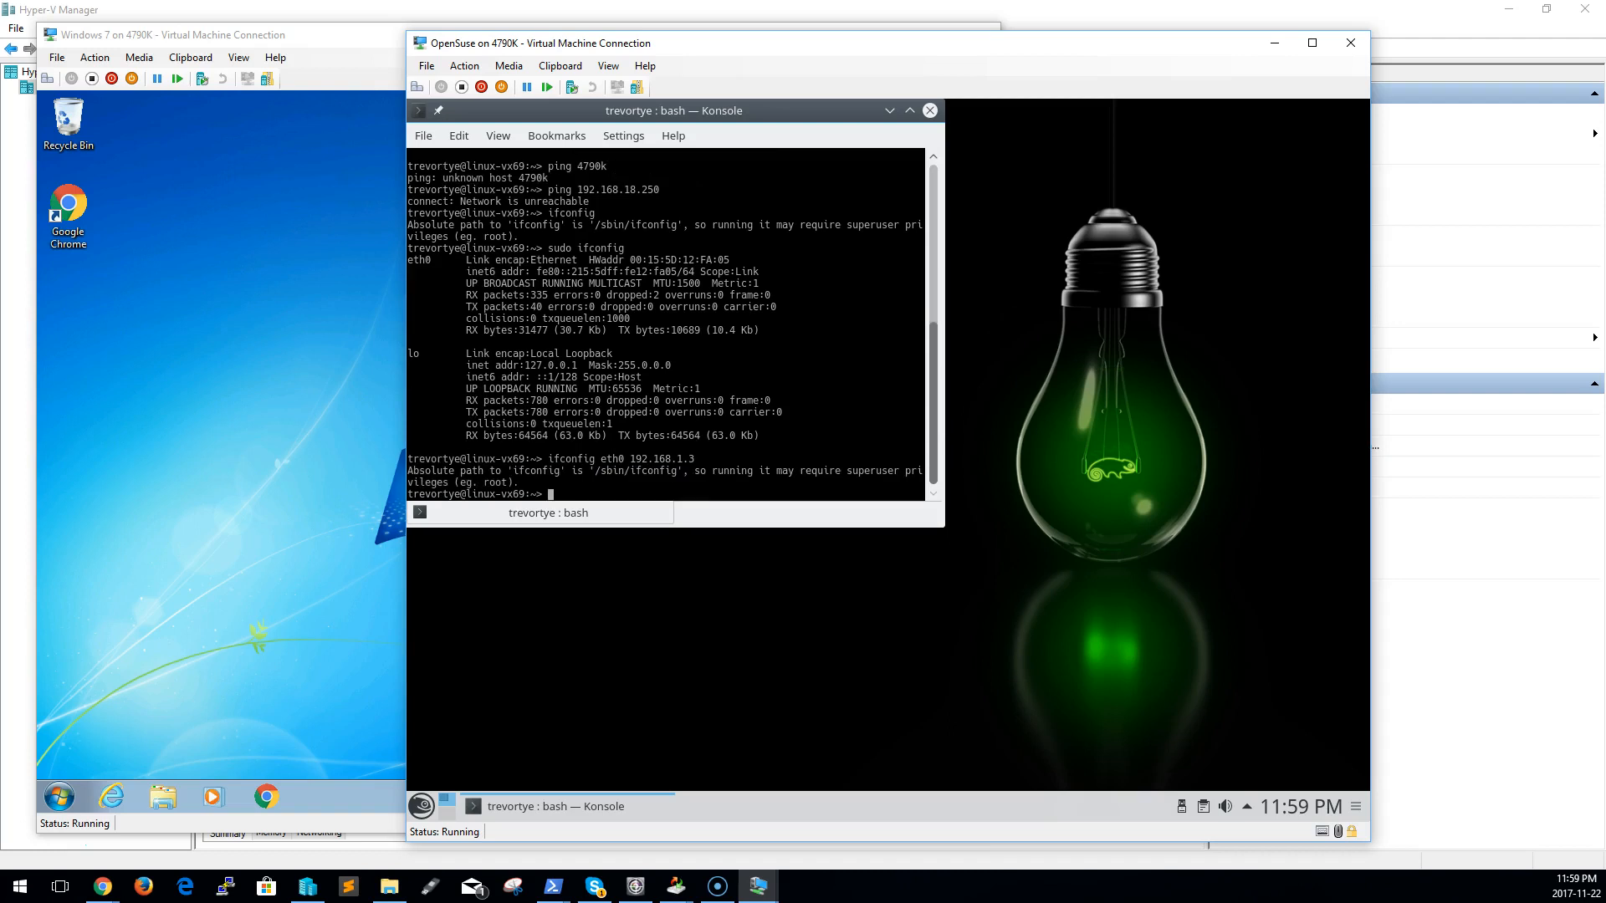
Assign 192.168.1.3 to eth0 by rerunning the previous ifconfig command with sudo
key("Up")
key("Left")
key("Left")
key("Left")
key("Left")
key("Left")
key("Left")
key("Left")
key("Left")
key("Left")
key("Left")
key("Left")
key("Left")
key("Left")
key("Left")
key("Left")
key("Left")
key("Left")
key("Left")
key("Left")
key("Left")
type("sudo")
key("Return")
Check the OpenSuse guest's interface addresses with ifconfig and with sudo ifconfig
type("ifconfig")
key("Return")
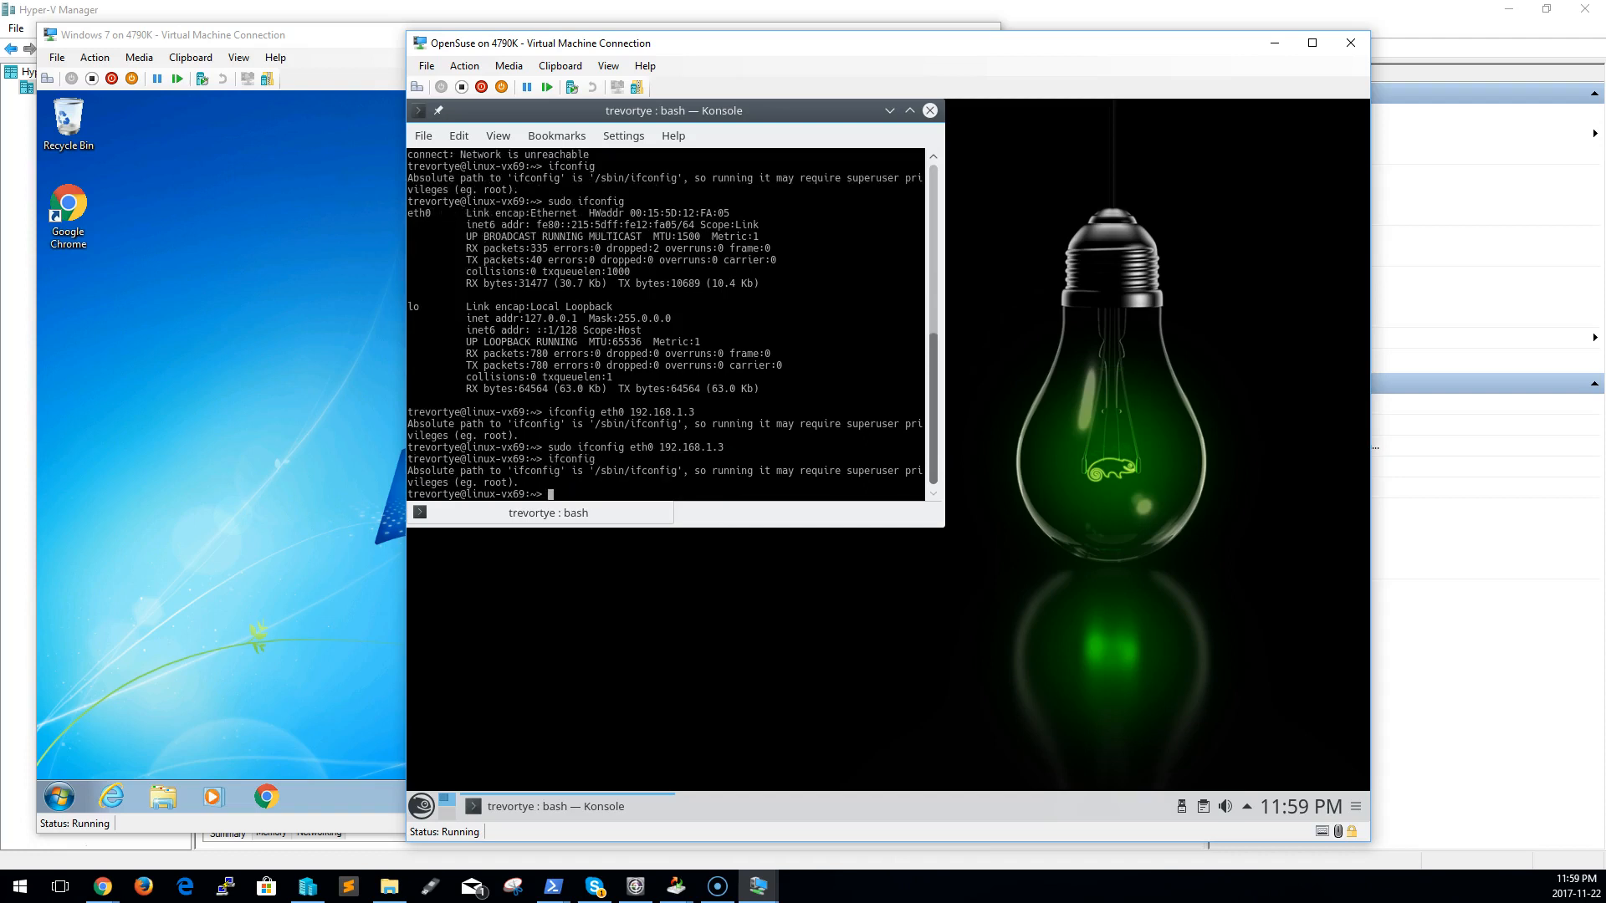
key("Up")
key("Up")
key("BackSpace")
key("BackSpace")
key("BackSpace")
key("BackSpace")
key("BackSpace")
key("BackSpace")
key("BackSpace")
key("BackSpace")
key("BackSpace")
key("BackSpace")
key("BackSpace")
key("BackSpace")
key("BackSpace")
key("Return")
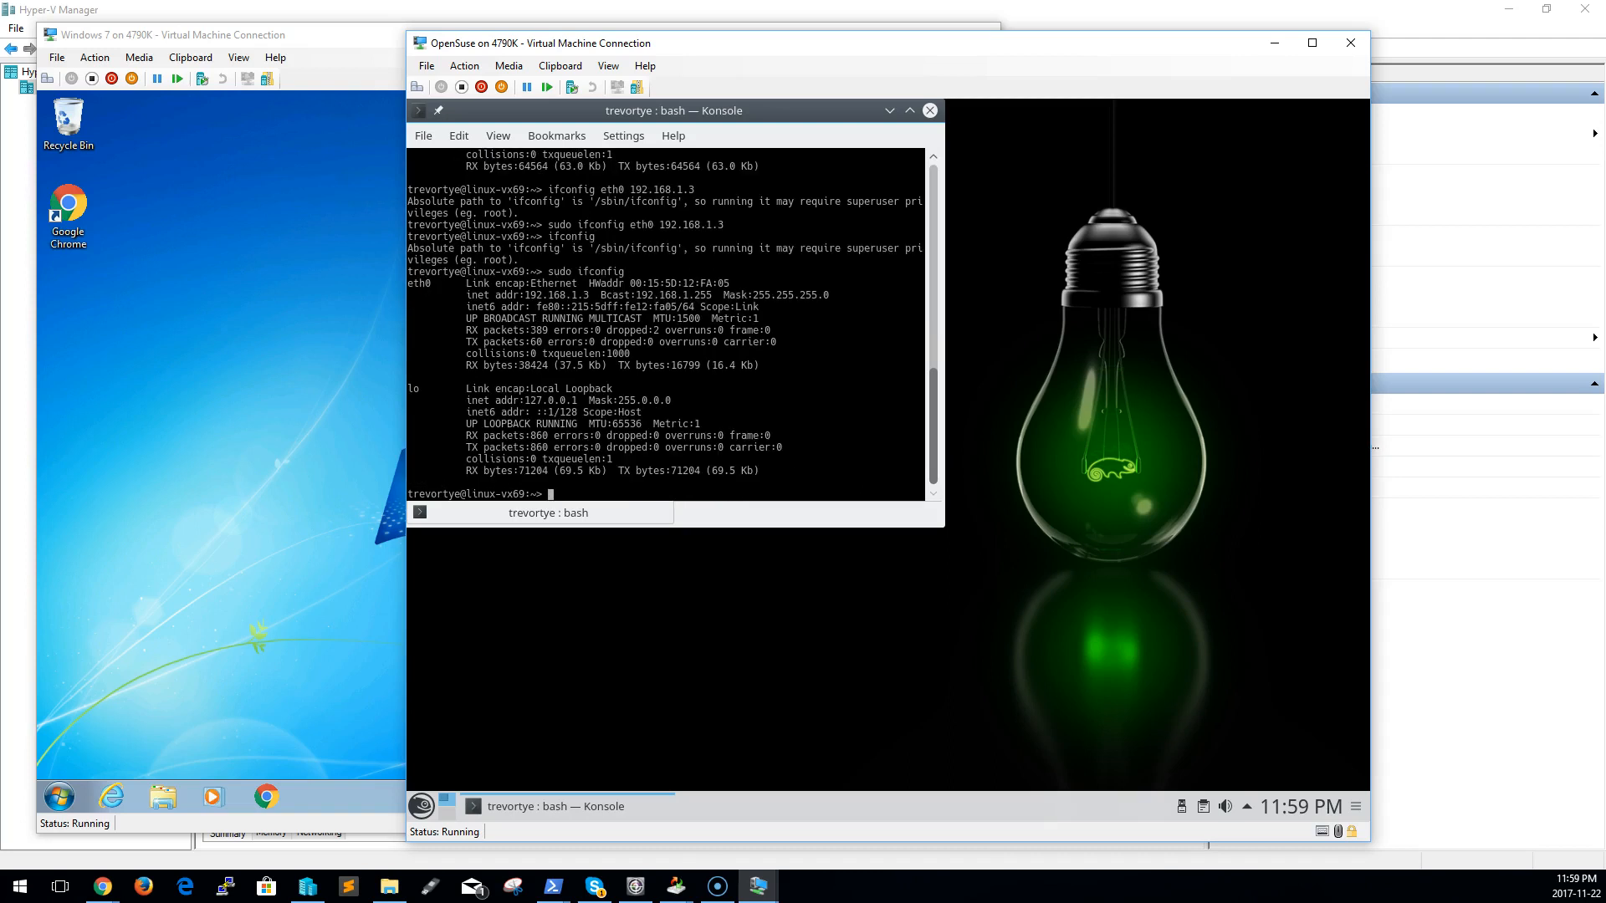
Switch to the Windows 7 guest and open its Network and Sharing Center
left_click(394, 485)
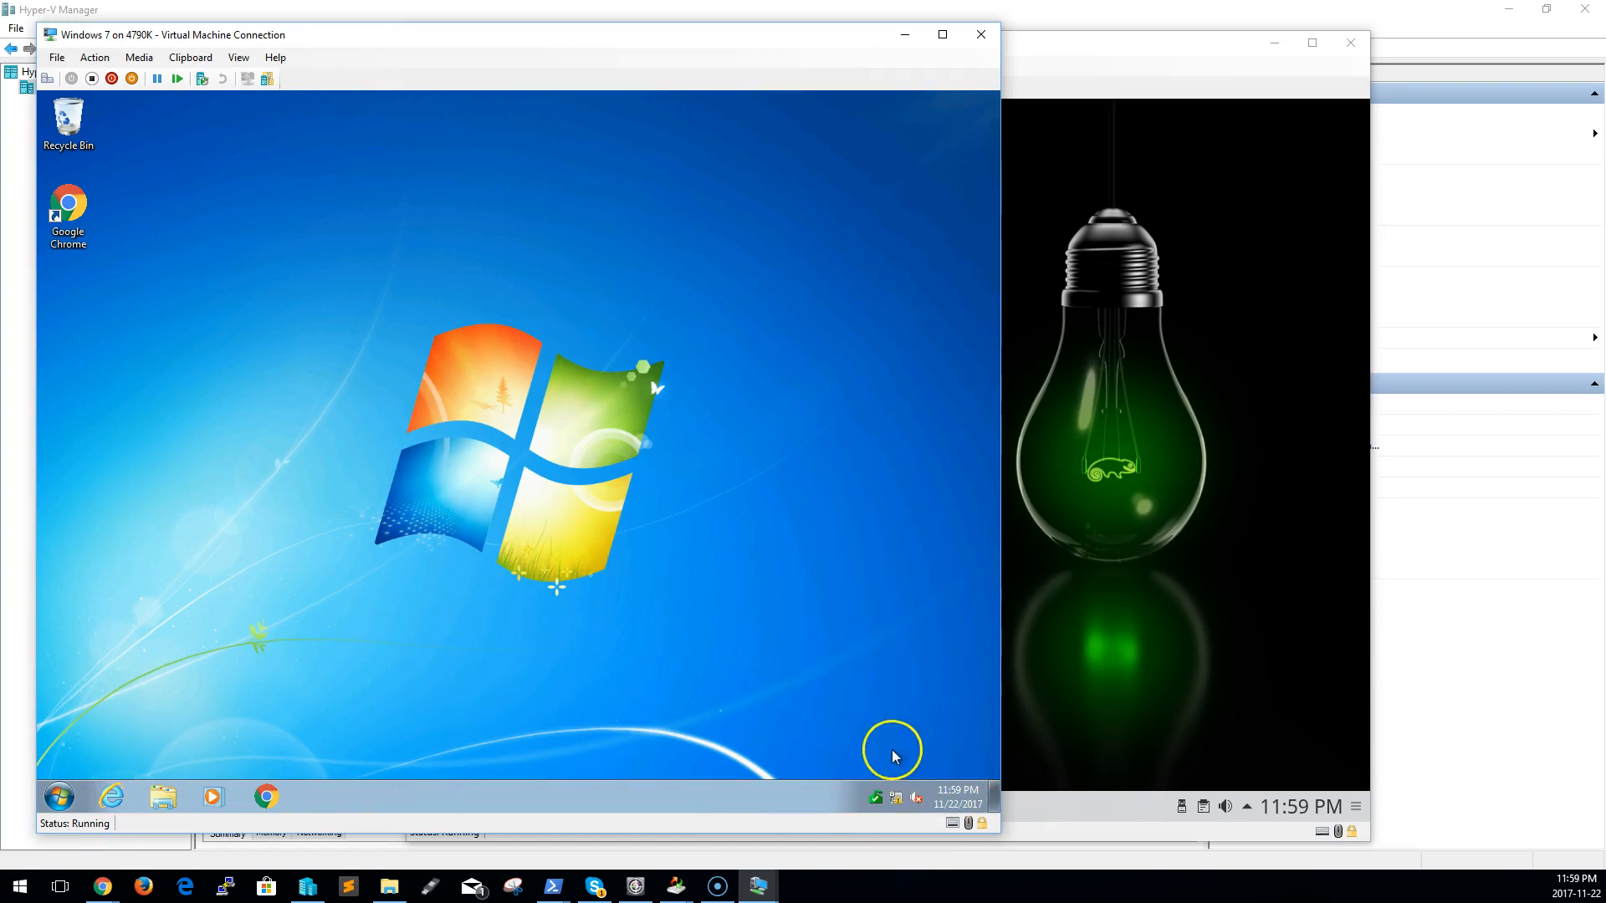
right_click(896, 800)
left_click(845, 787)
Run ipconfig /all in a Windows 7 command prompt and examine the Local Area Connection 3 addressing
right_click(61, 796)
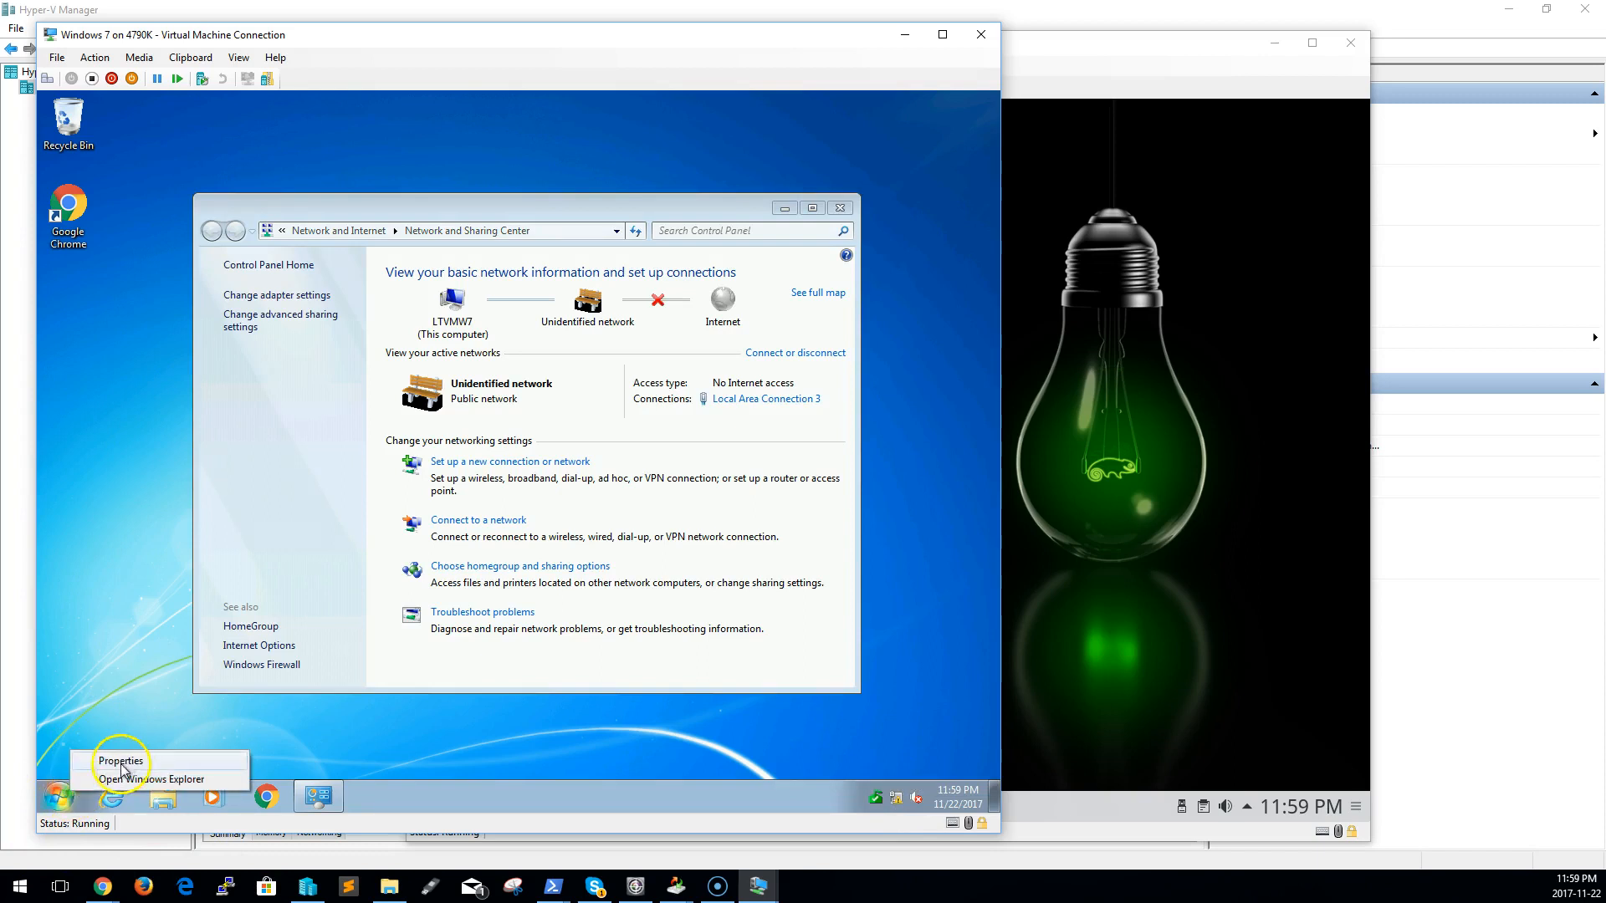
left_click(60, 795)
type("cmd")
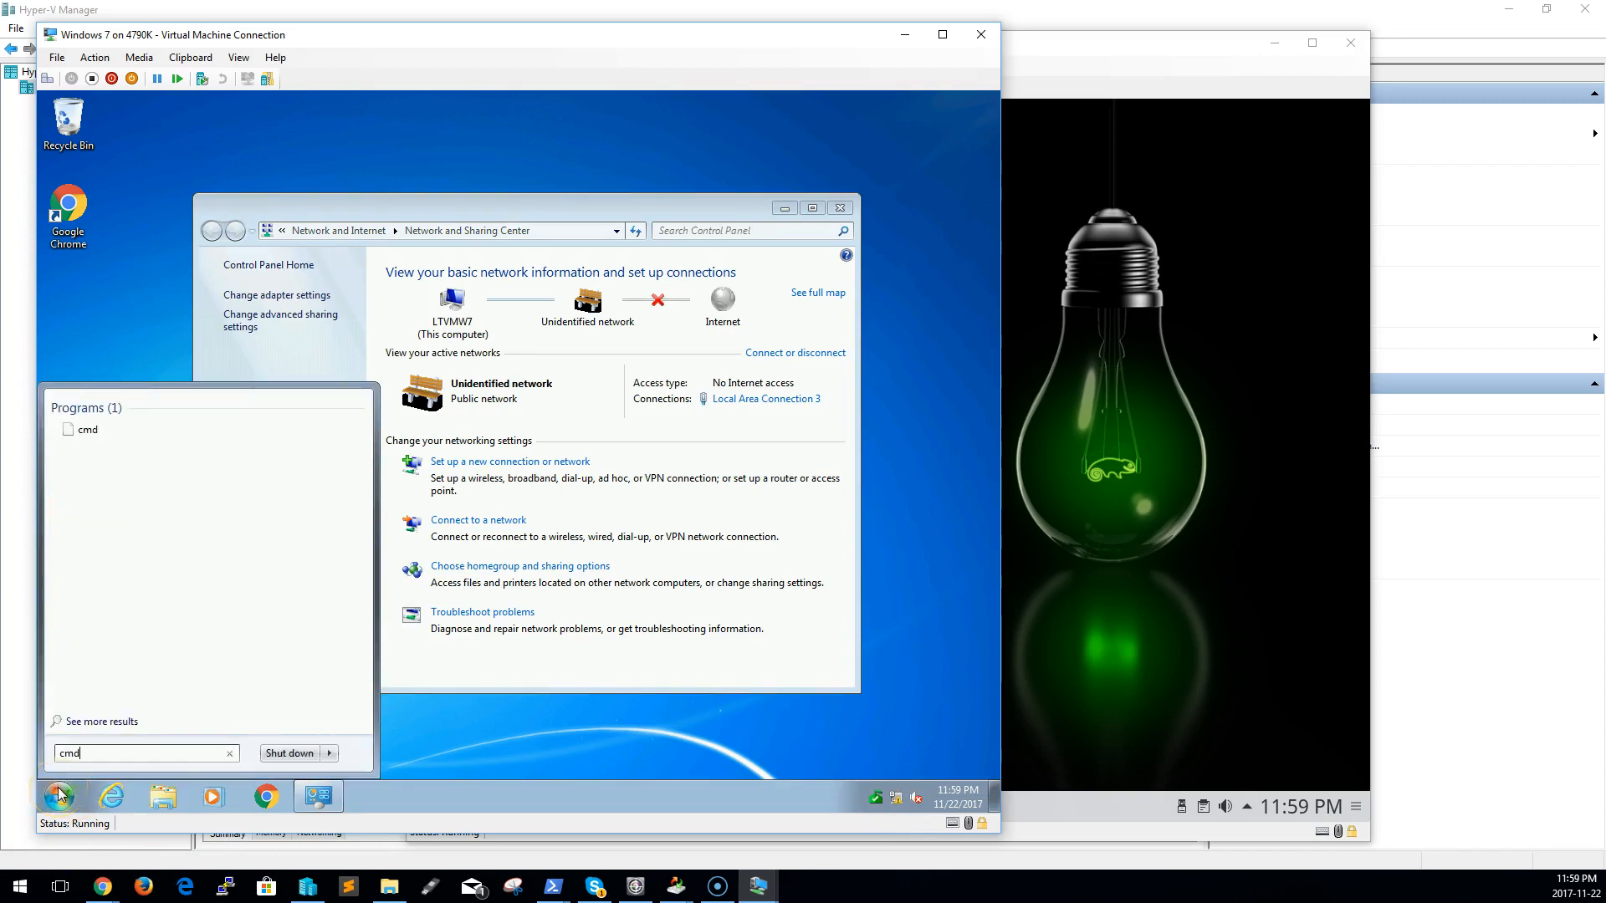
key("Return")
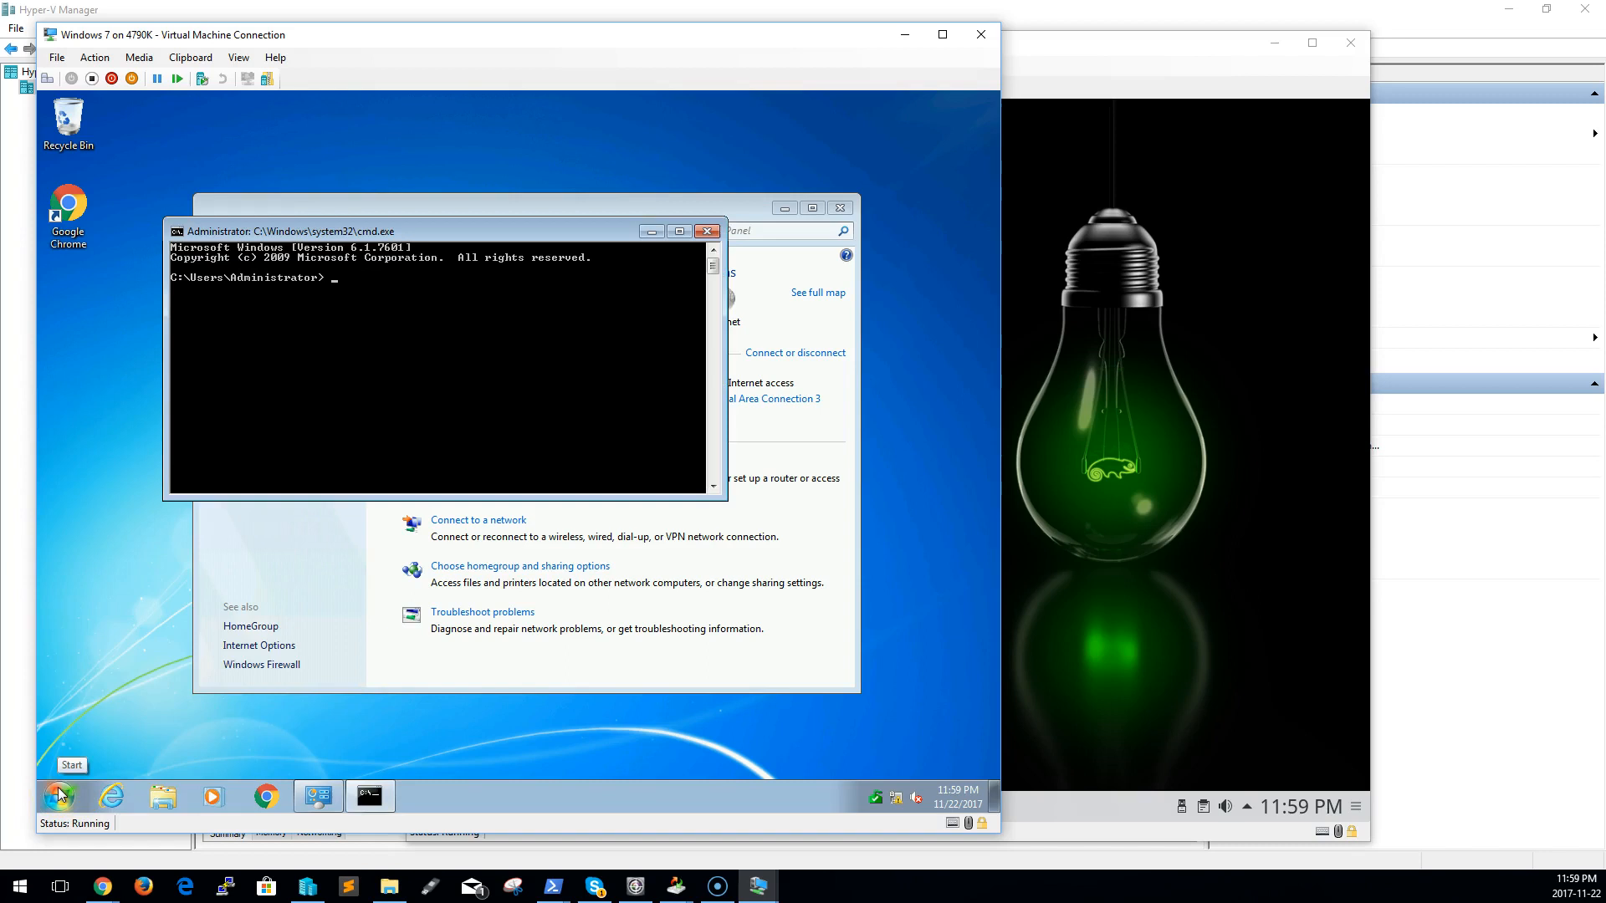
type("ipconfig /all")
key("Return")
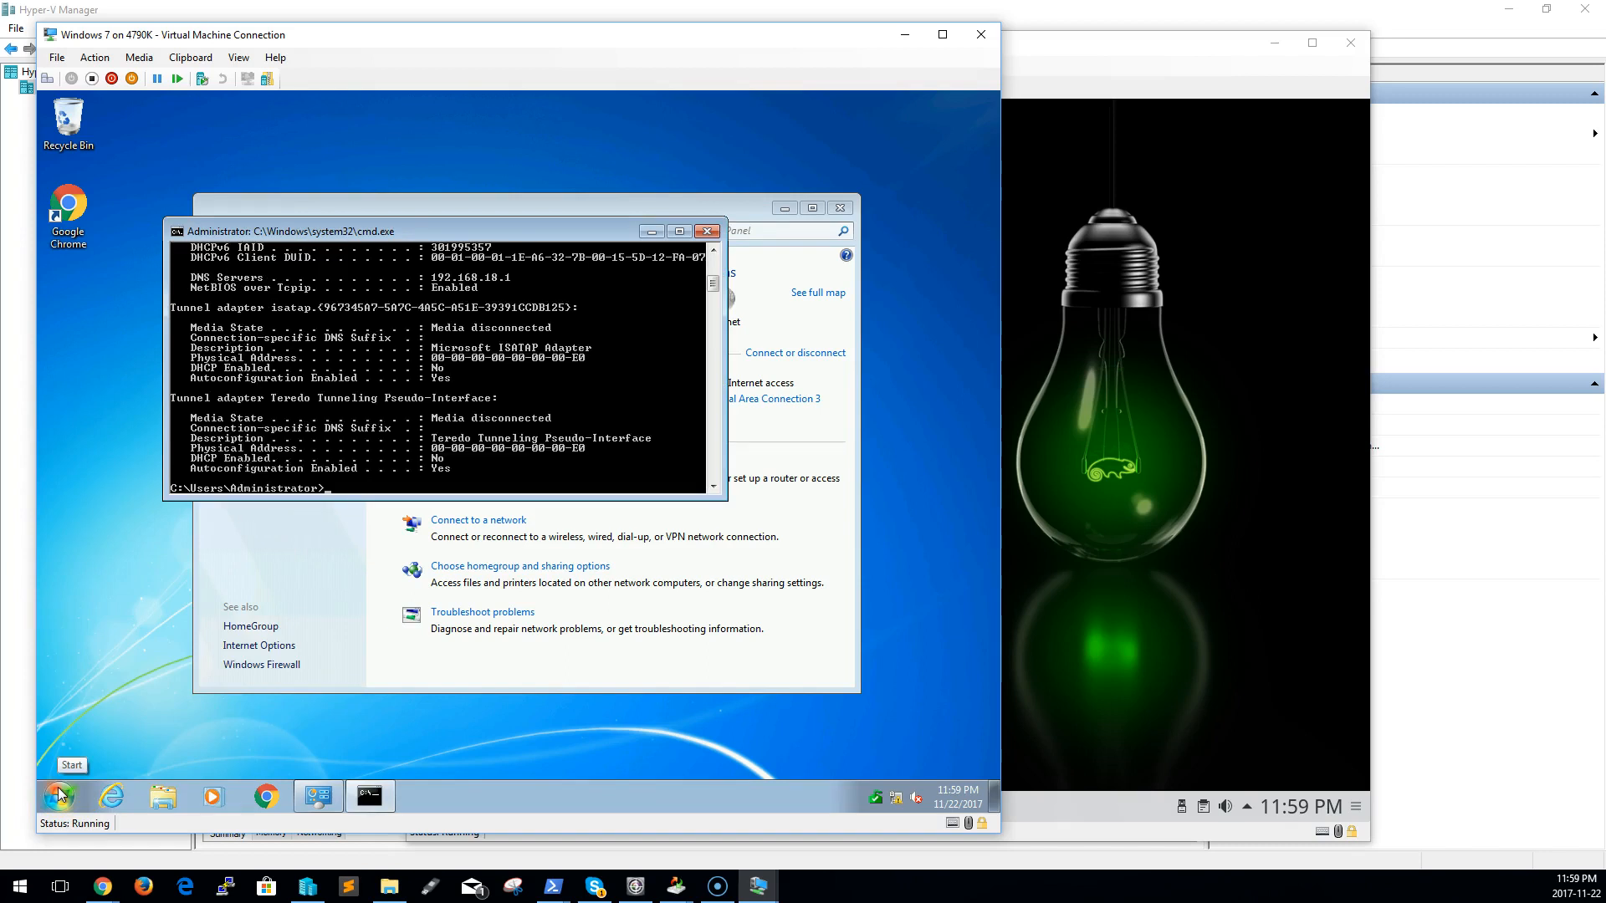
scroll(455, 310, "up", 8)
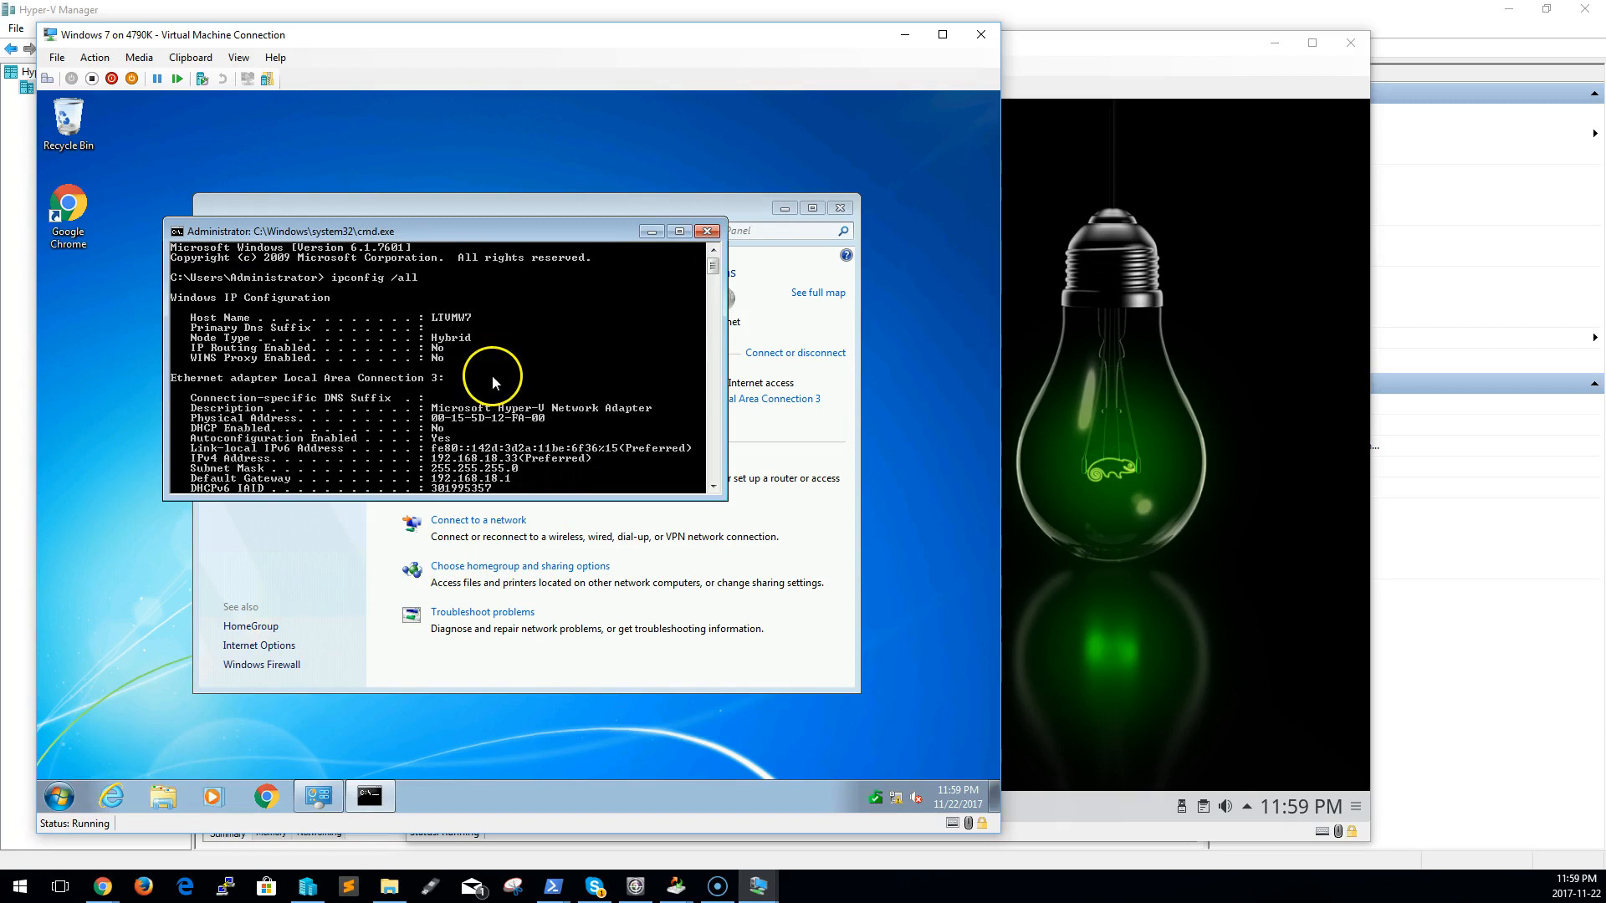
scroll(497, 420, "down", 9)
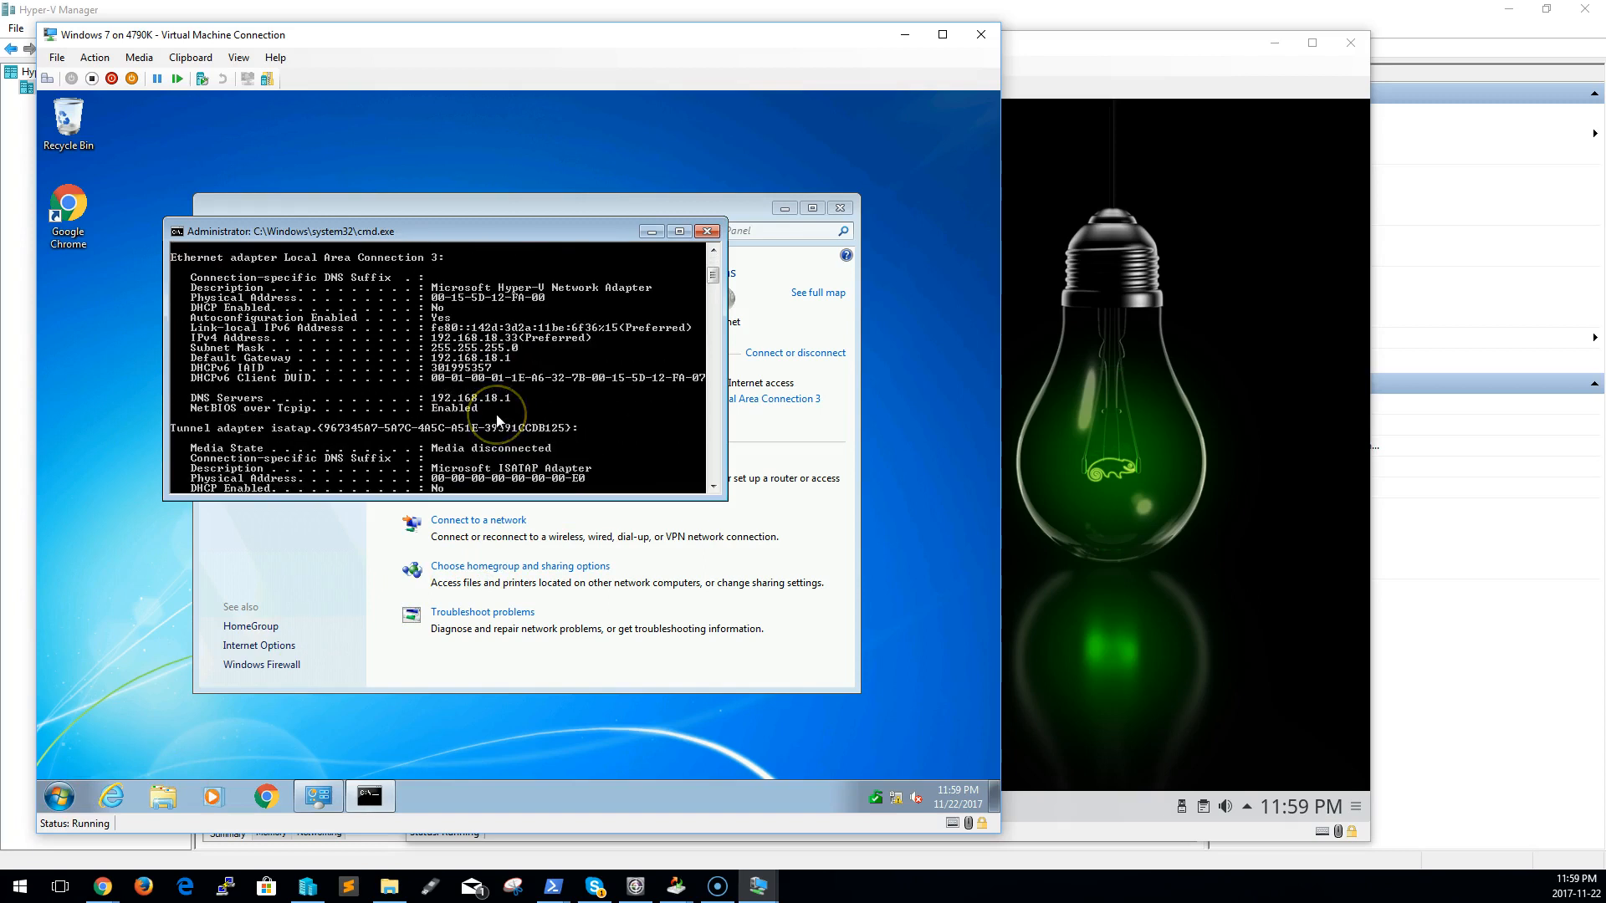
Open Chrome in the Windows 7 guest and load apple.com to test internet access
left_click(803, 583)
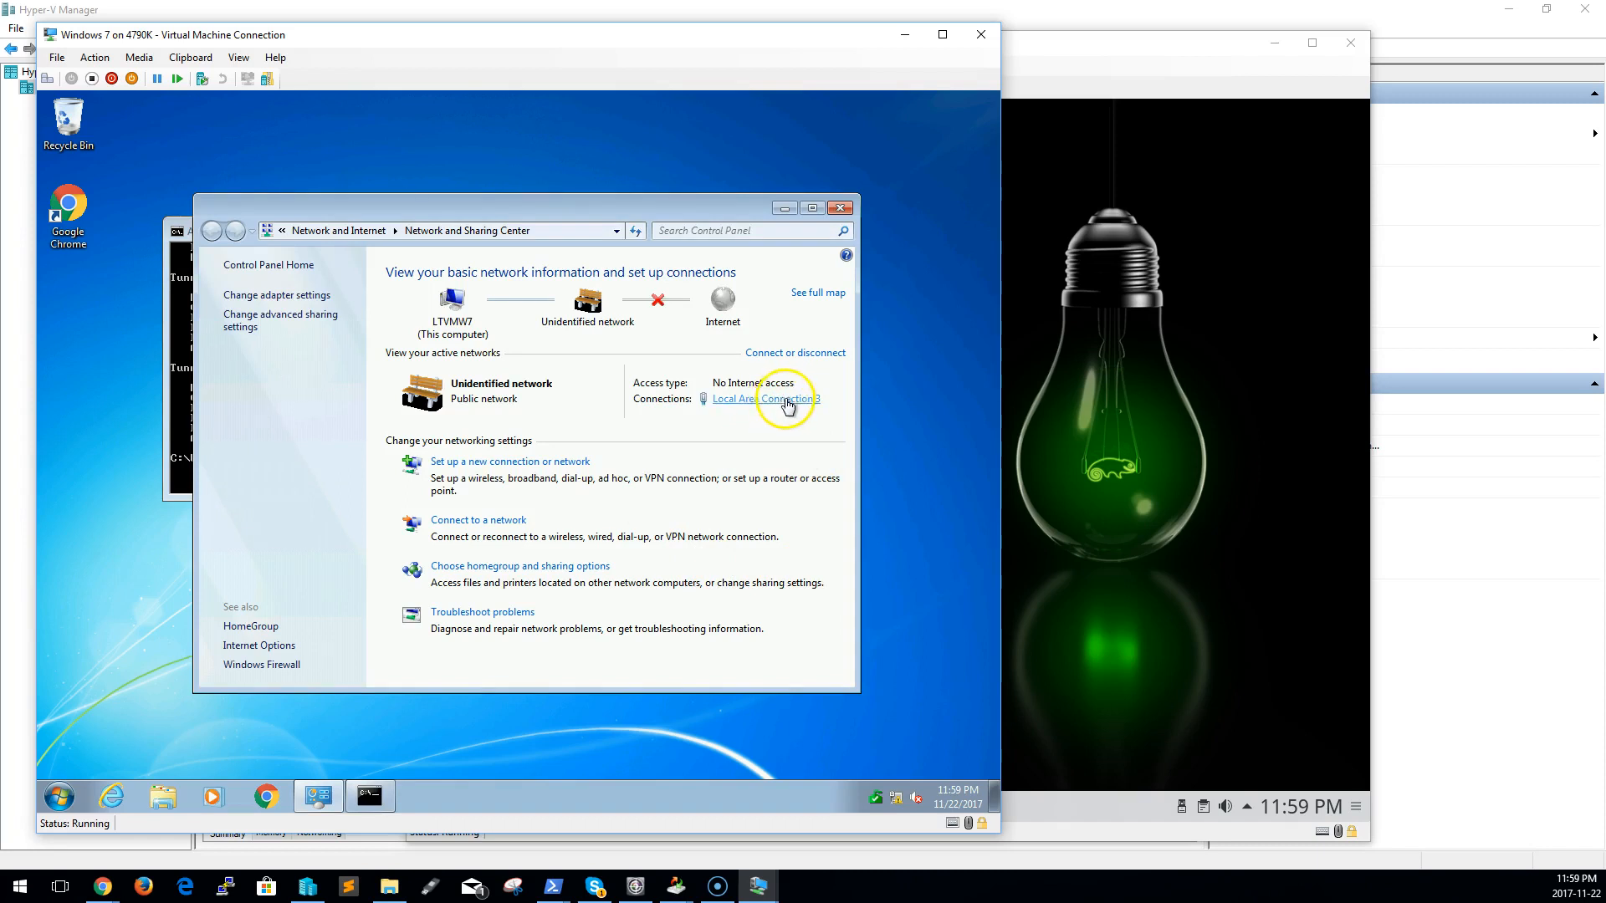
left_click(170, 386)
left_click(72, 211)
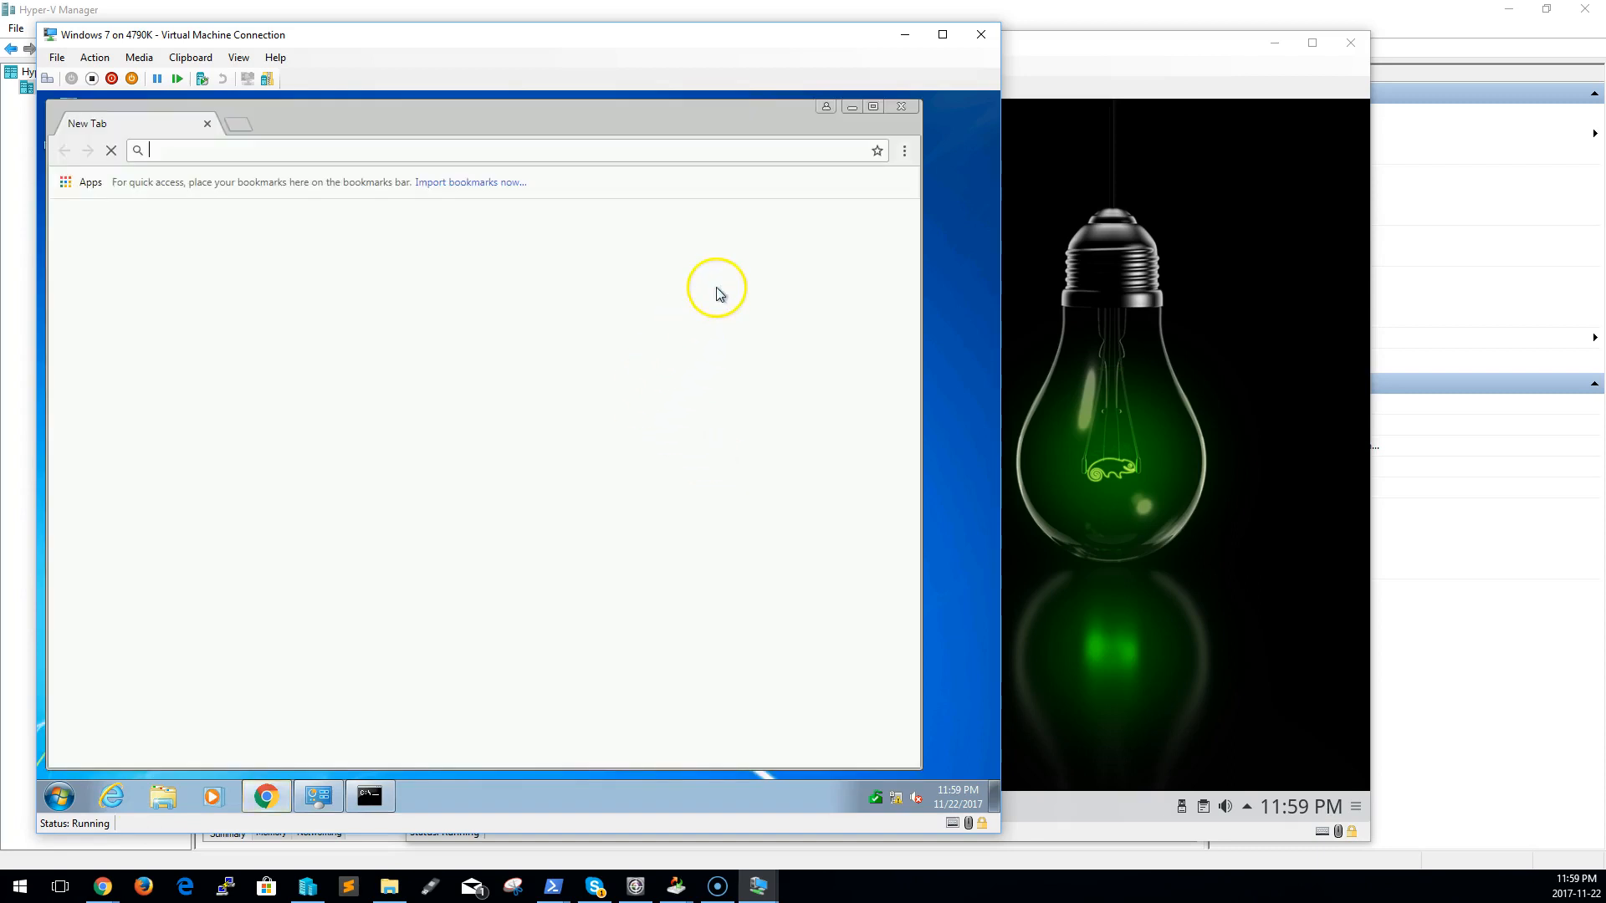
left_click(256, 151)
type("apple.com")
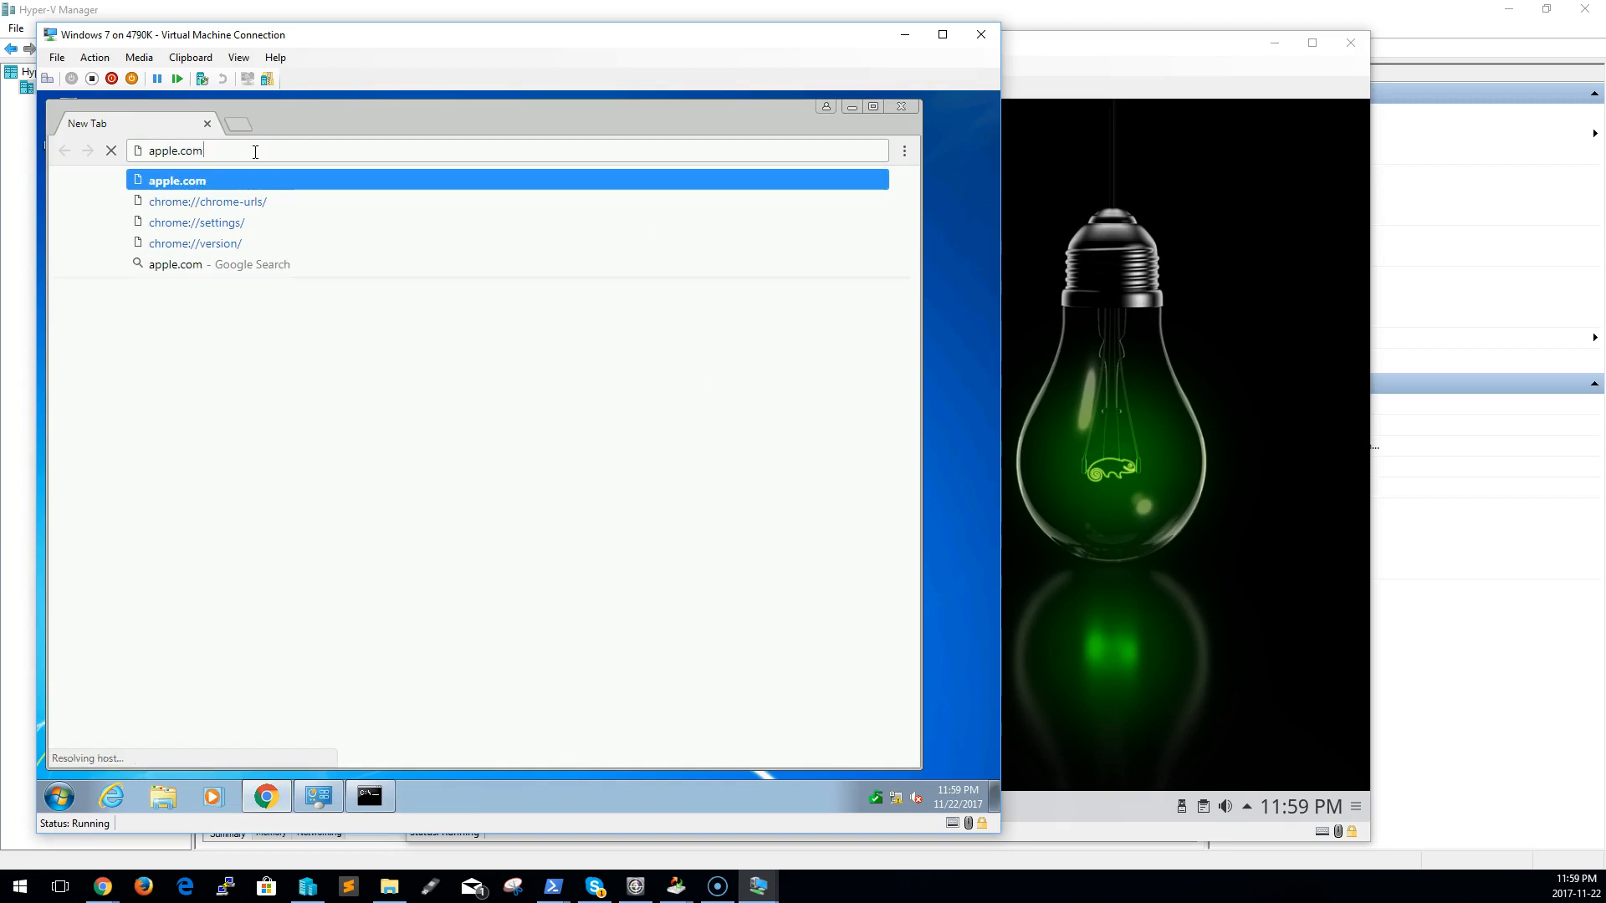
key("Return")
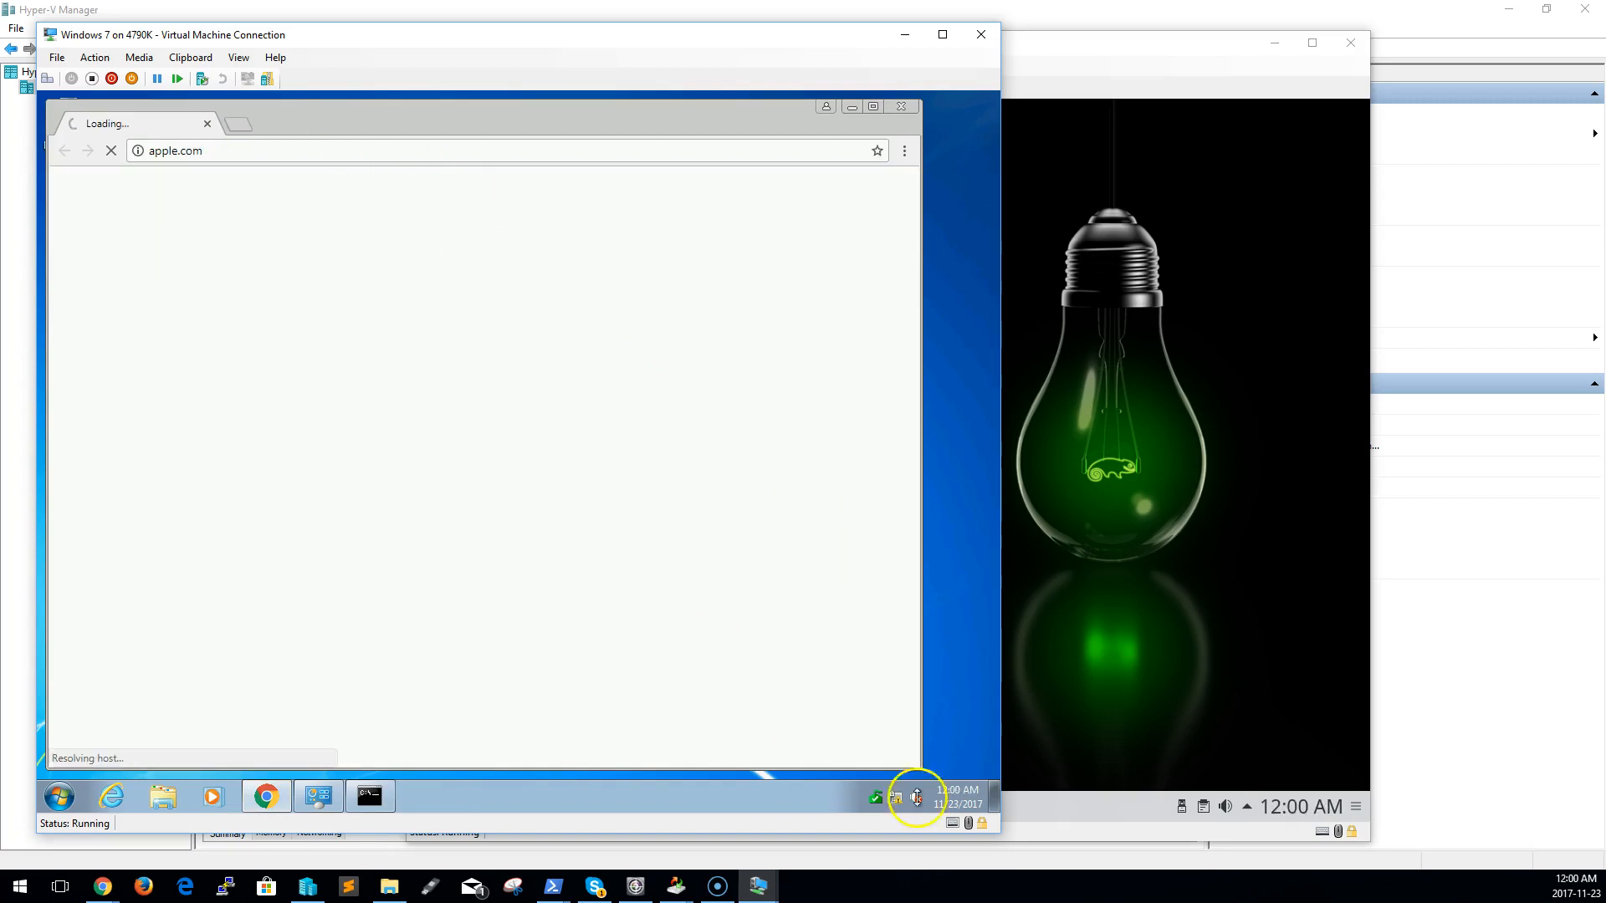
Open the properties of Local Area Connection 3 from the Windows 7 adapter settings
right_click(896, 799)
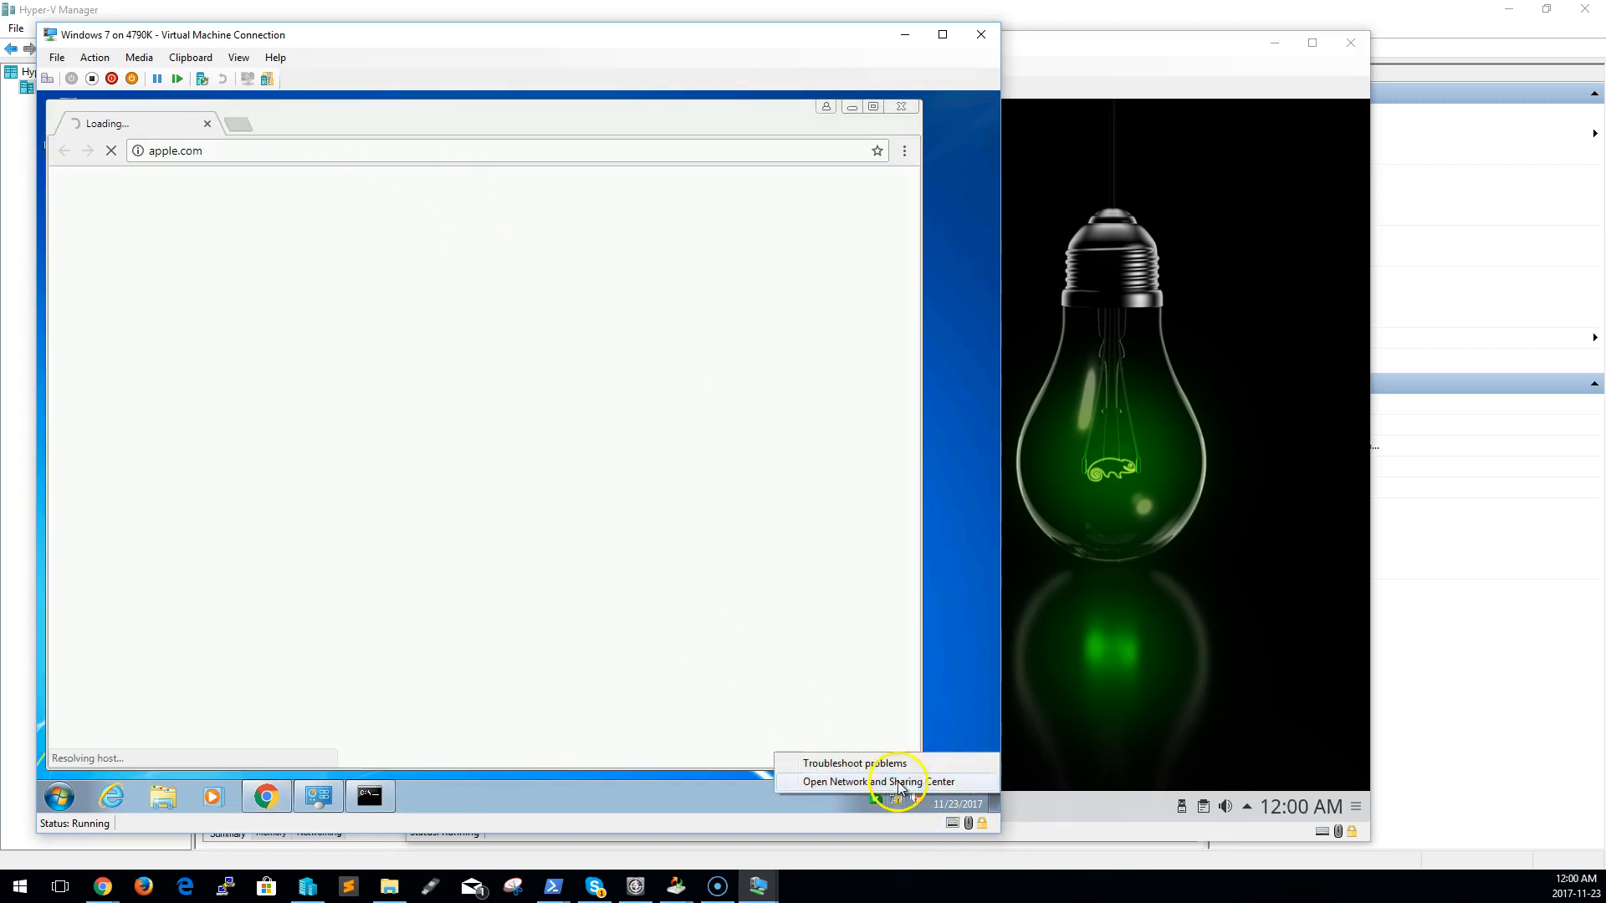
left_click(878, 781)
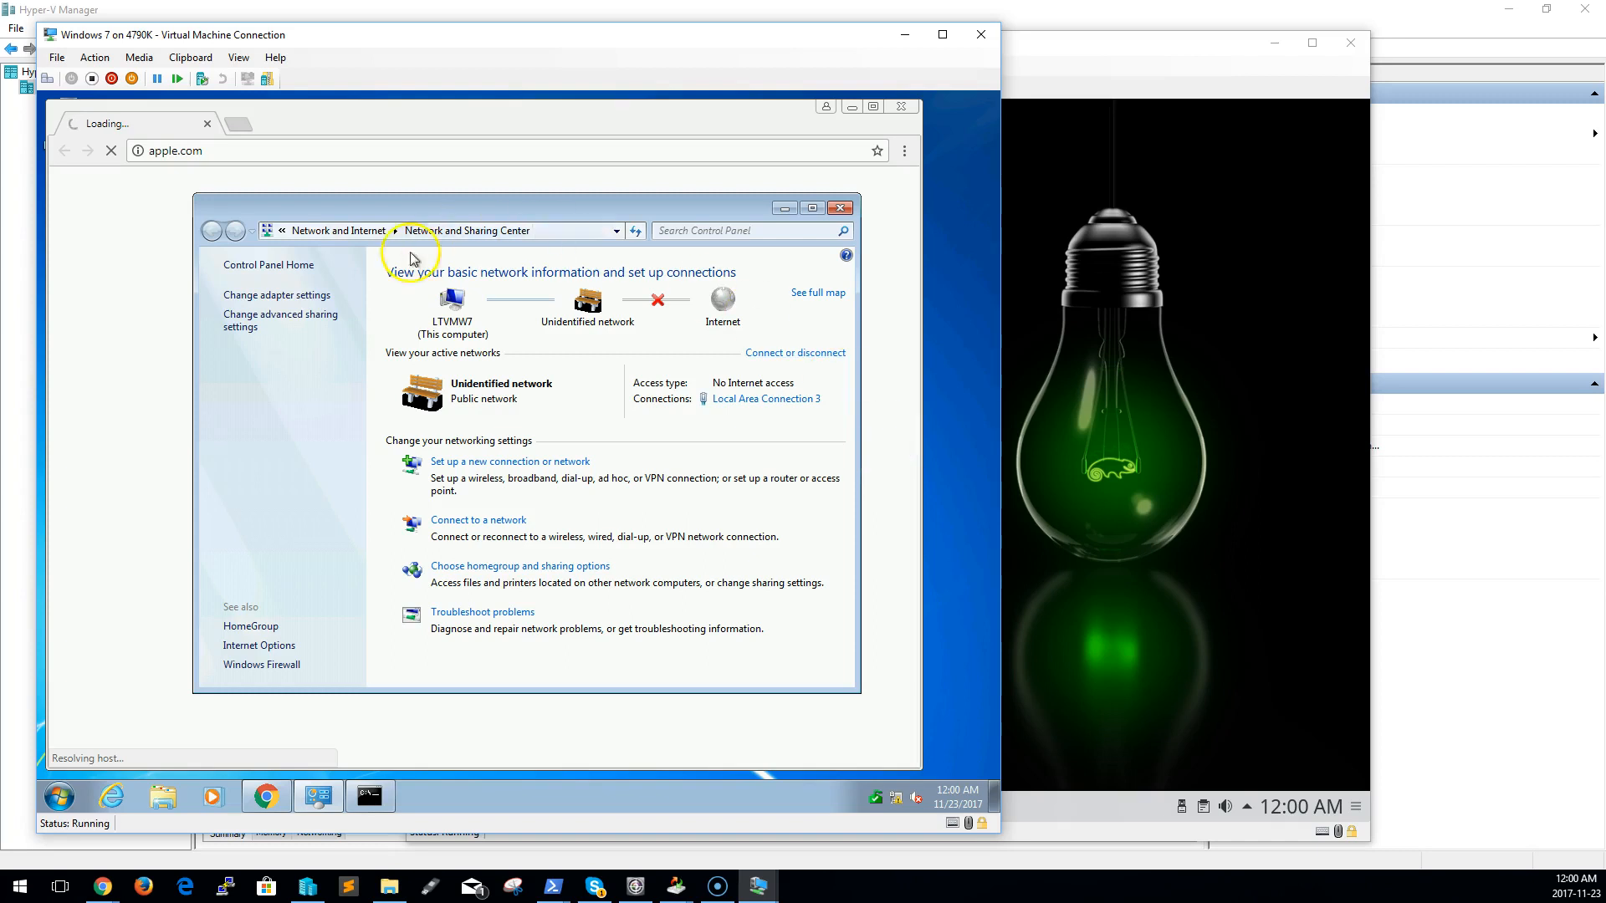
left_click(276, 297)
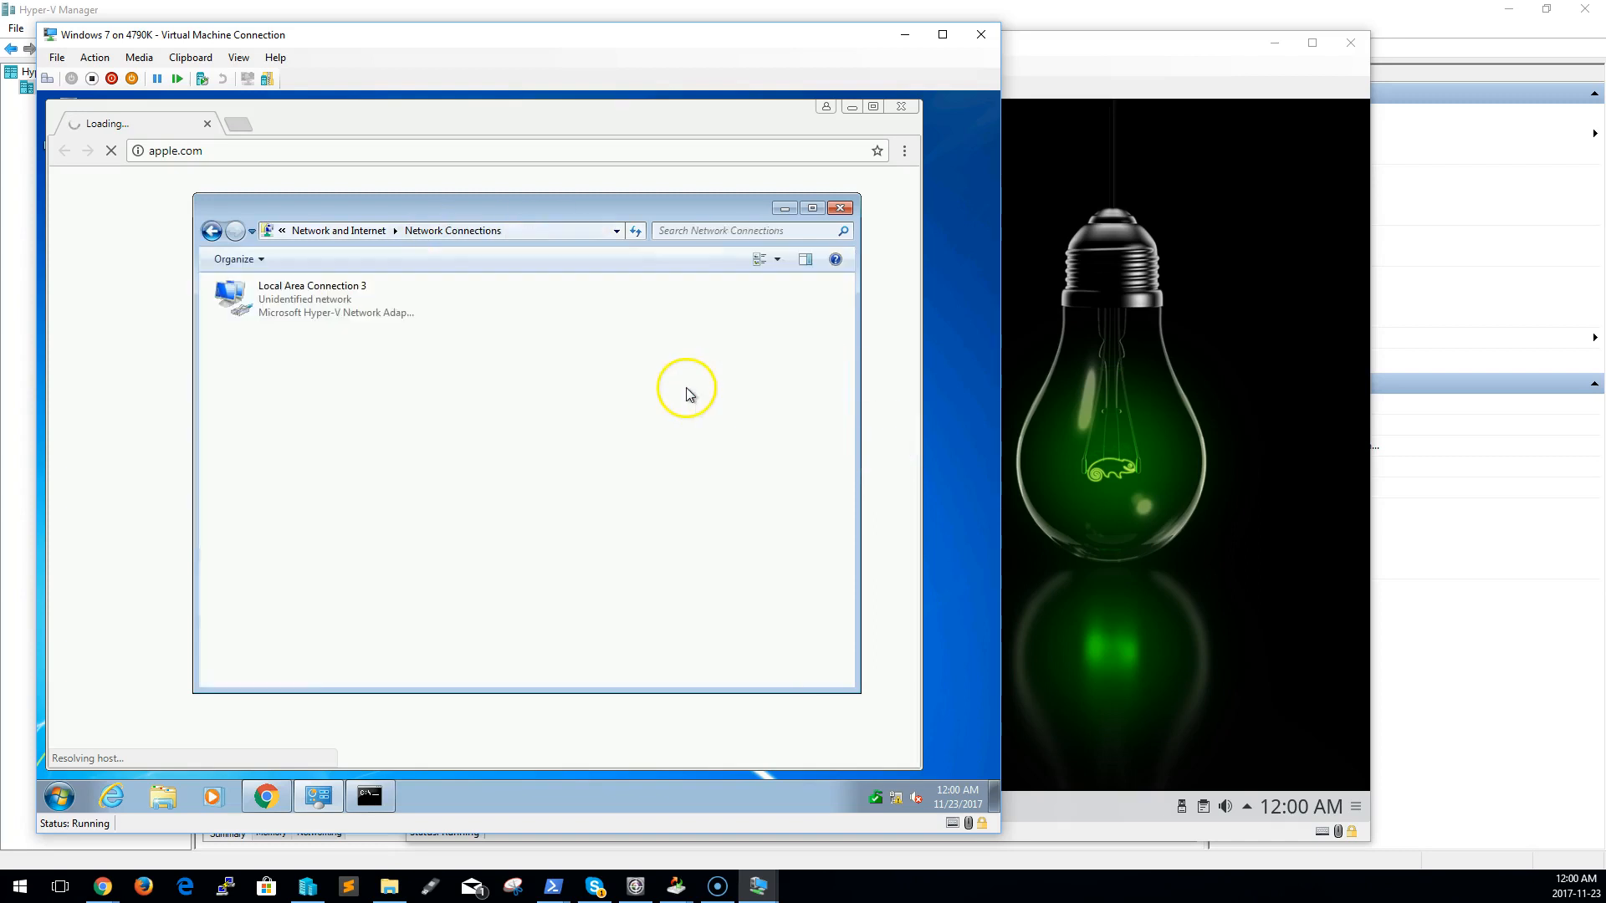
left_click(358, 289)
right_click(335, 298)
left_click(423, 456)
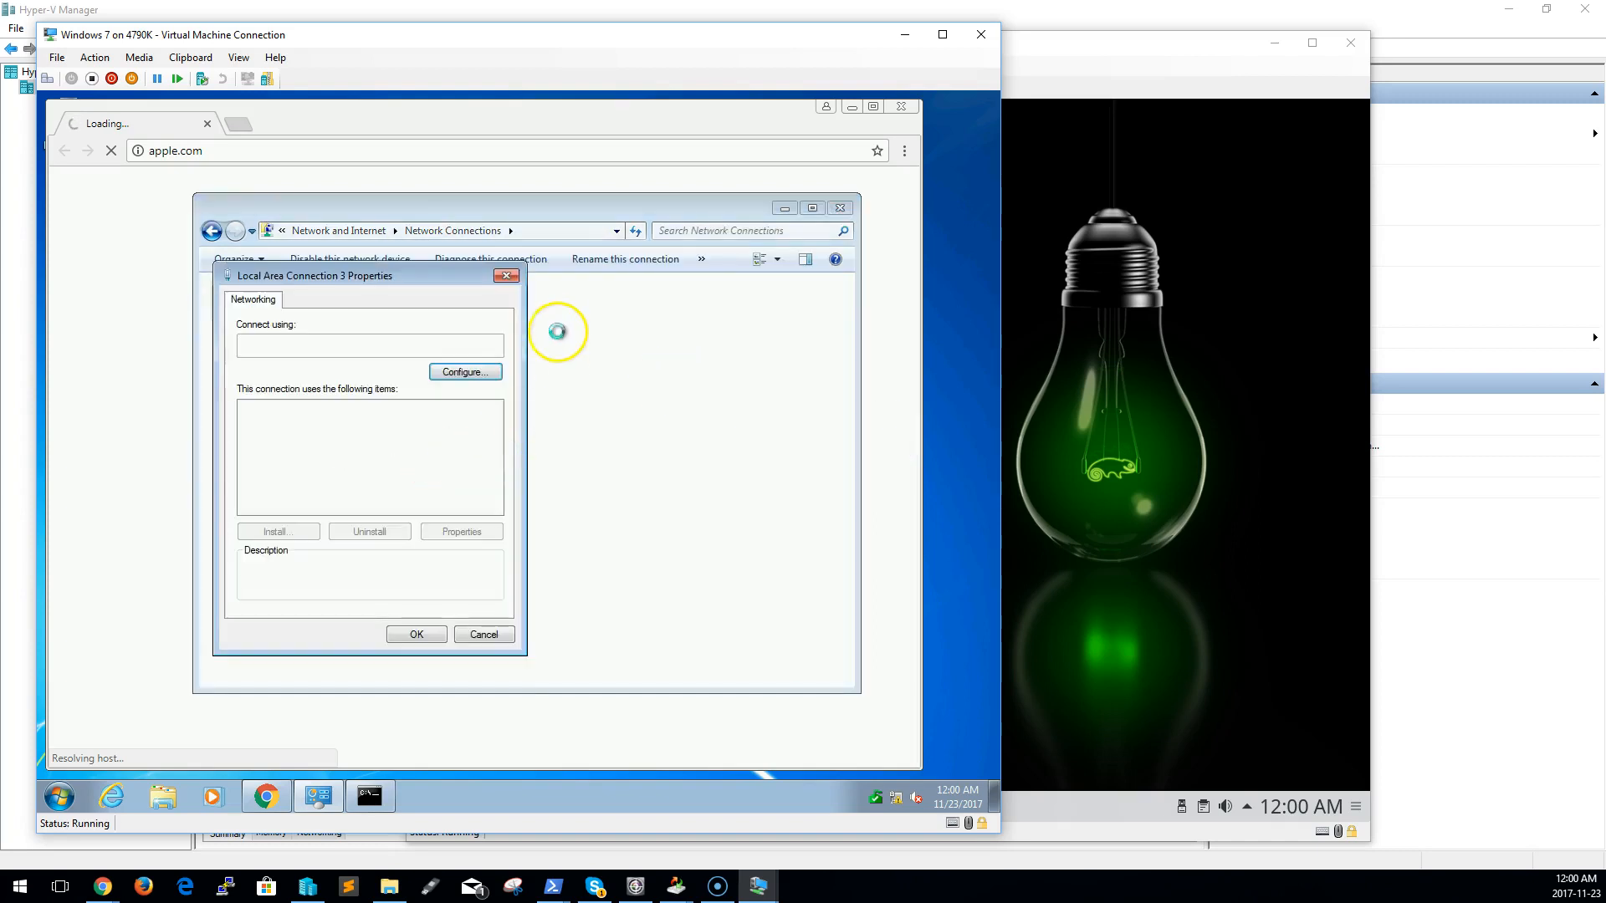
Set the adapter's IPv4 to obtain both its IP address and DNS server automatically, and return to the apple.com page in Chrome
left_click(386, 465)
left_click(468, 508)
left_click(405, 464)
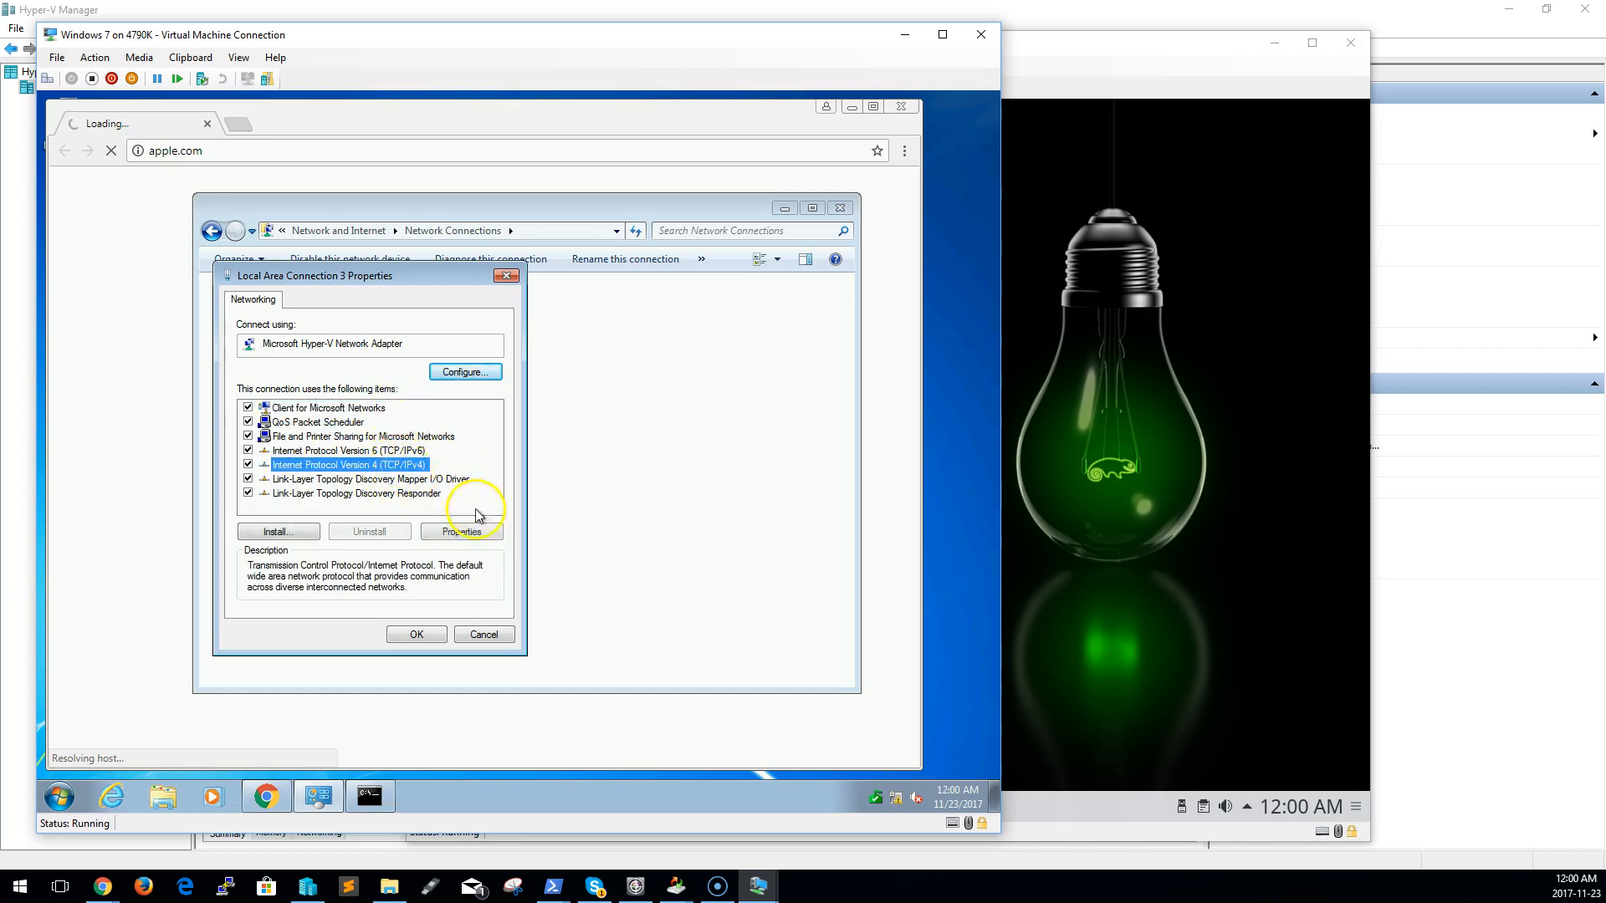
left_click(469, 531)
left_click(333, 439)
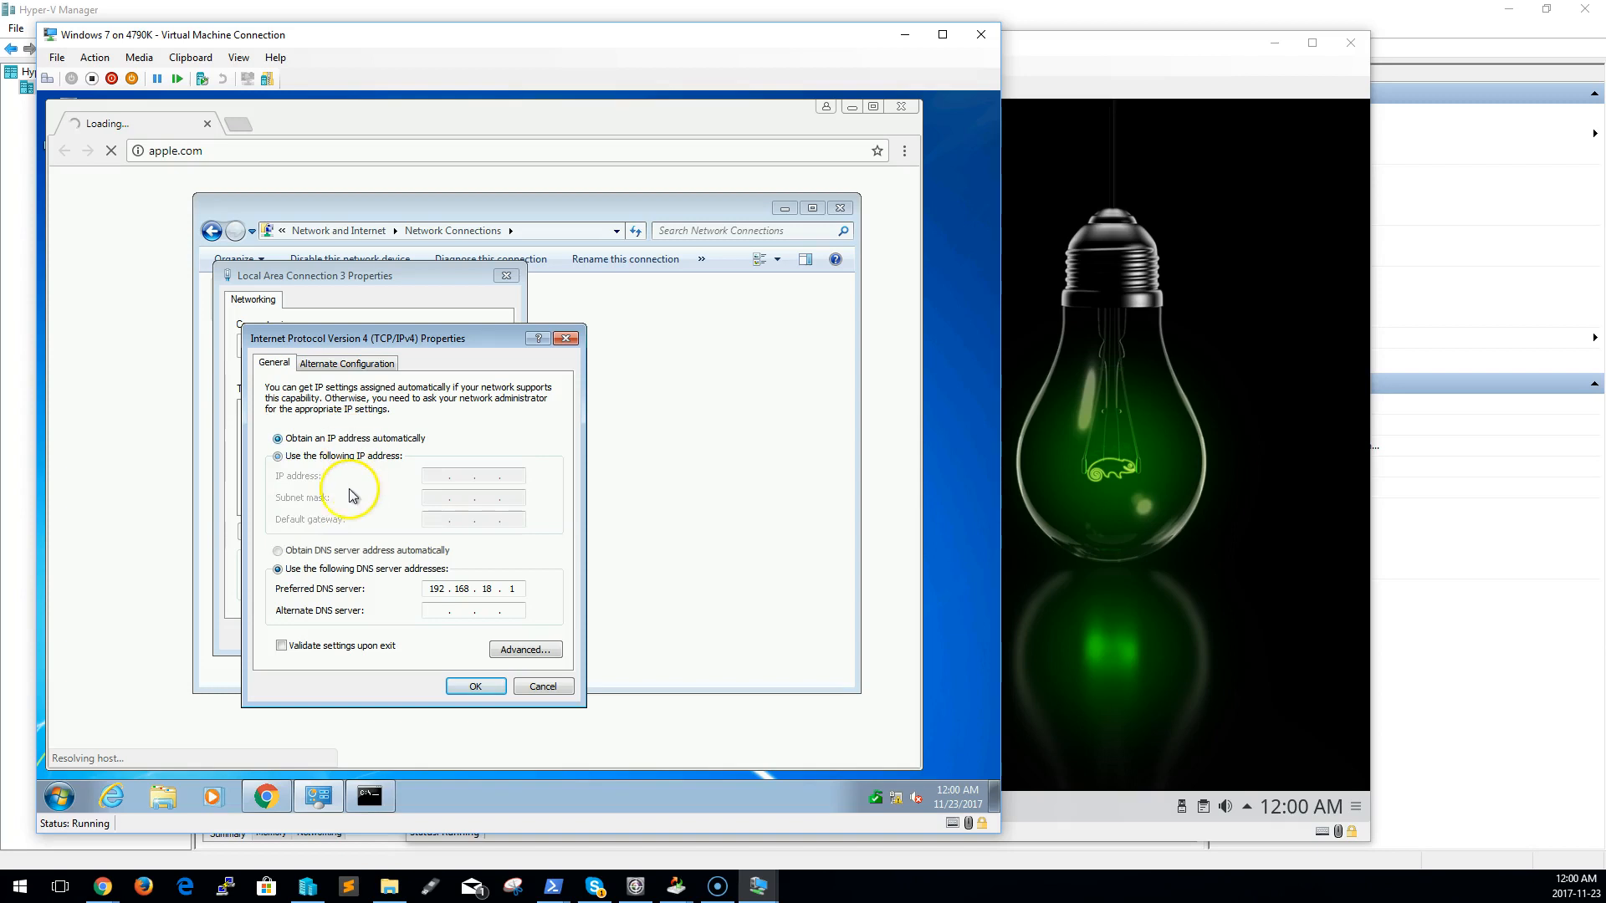
left_click(365, 552)
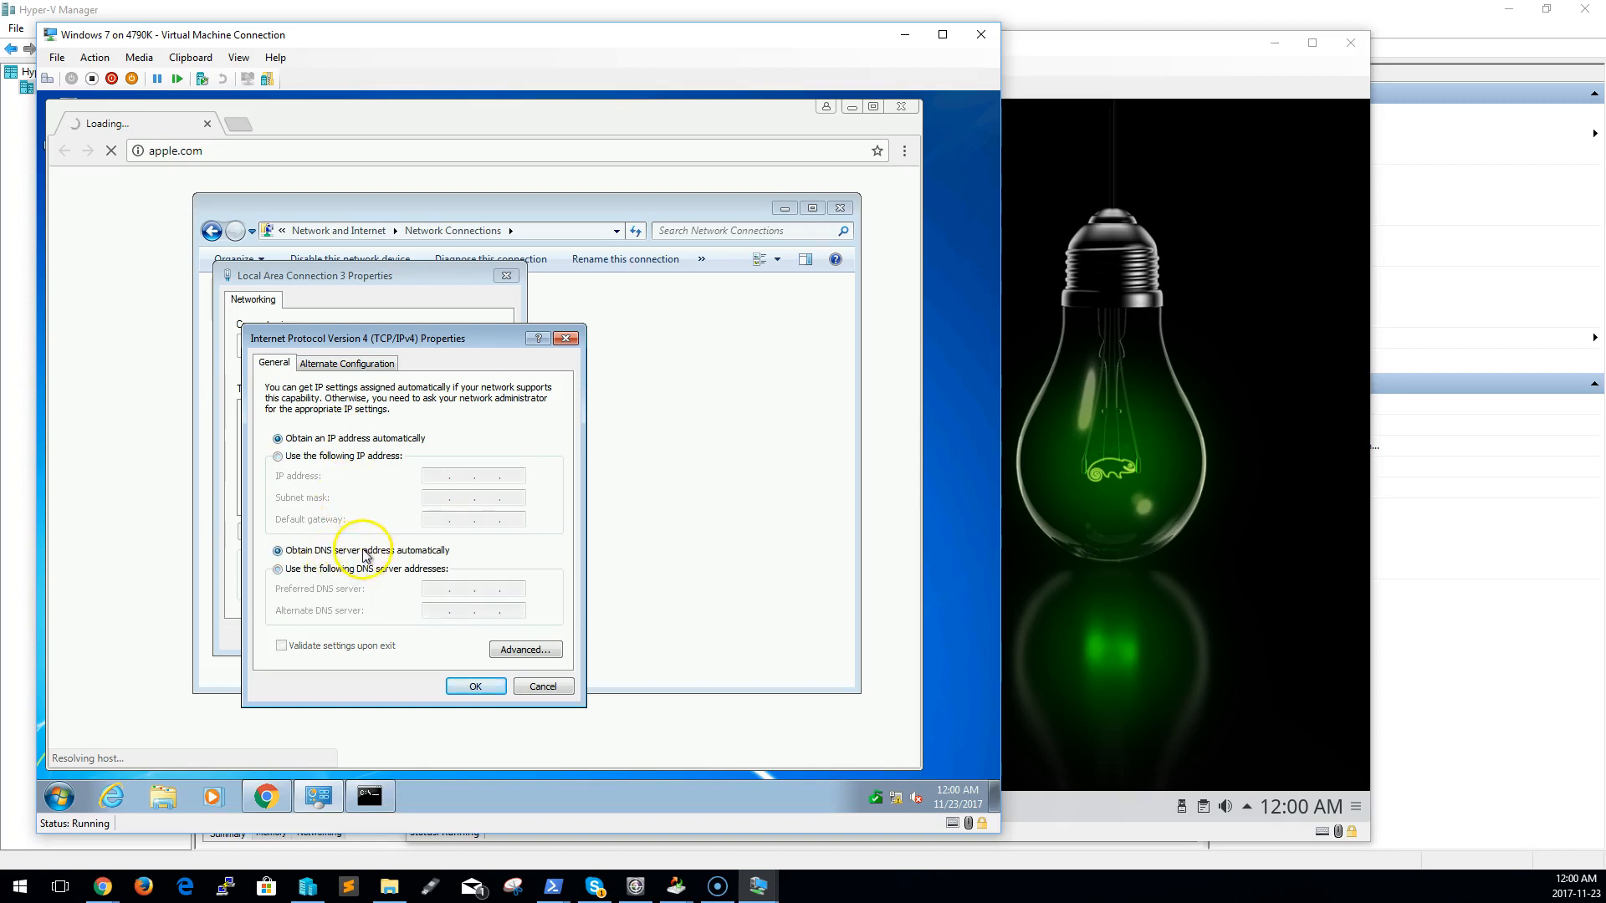
left_click(474, 686)
left_click(417, 633)
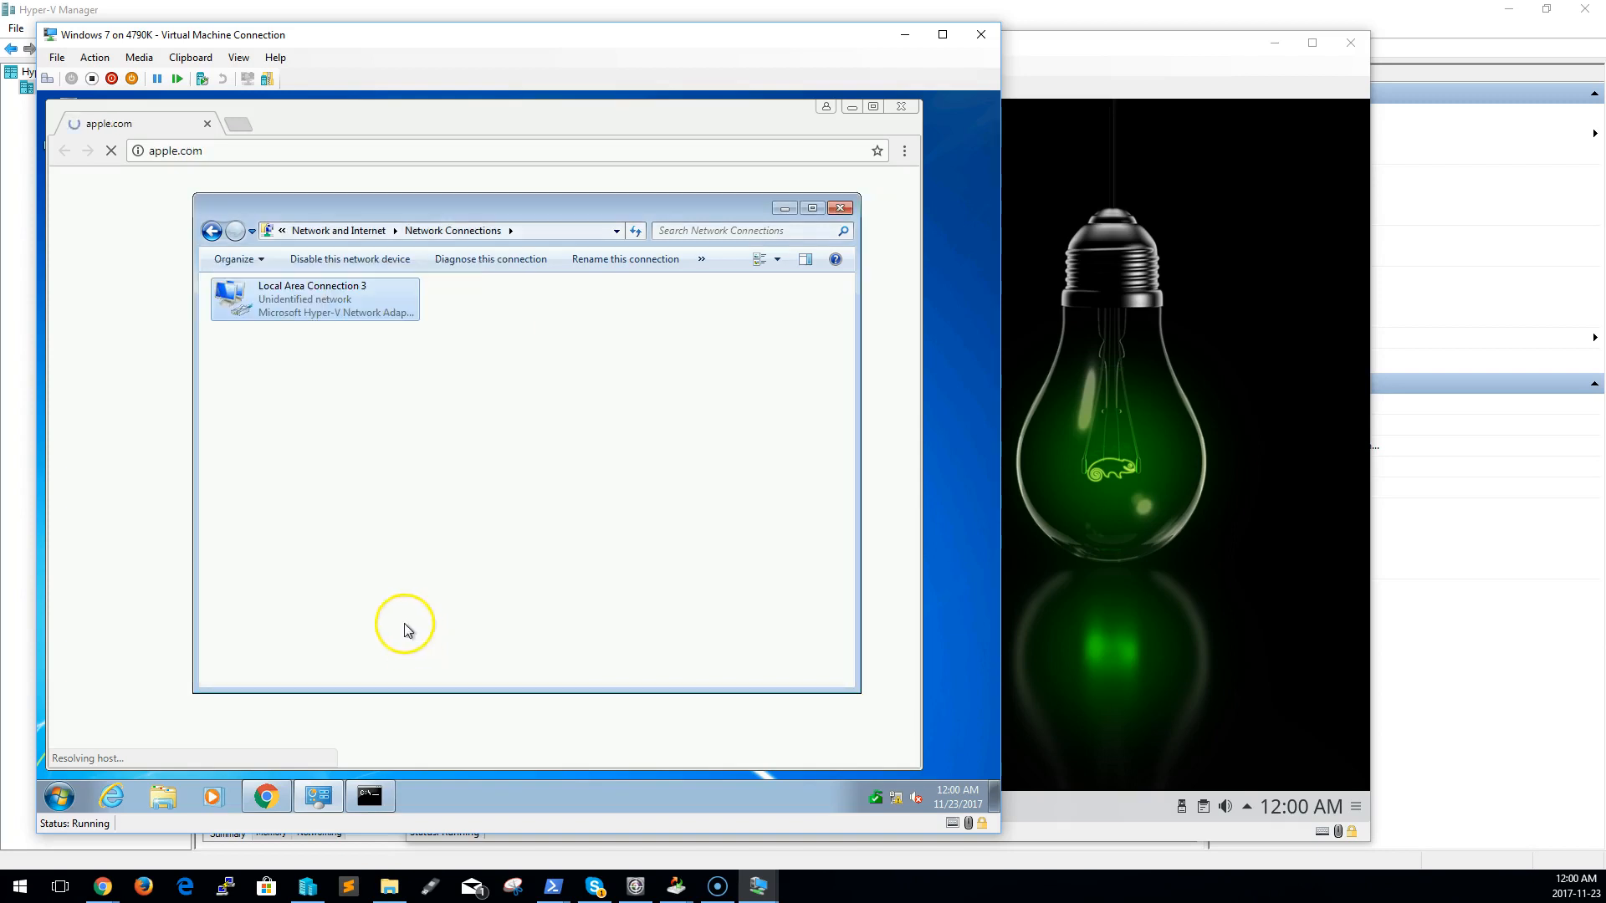
left_click(112, 152)
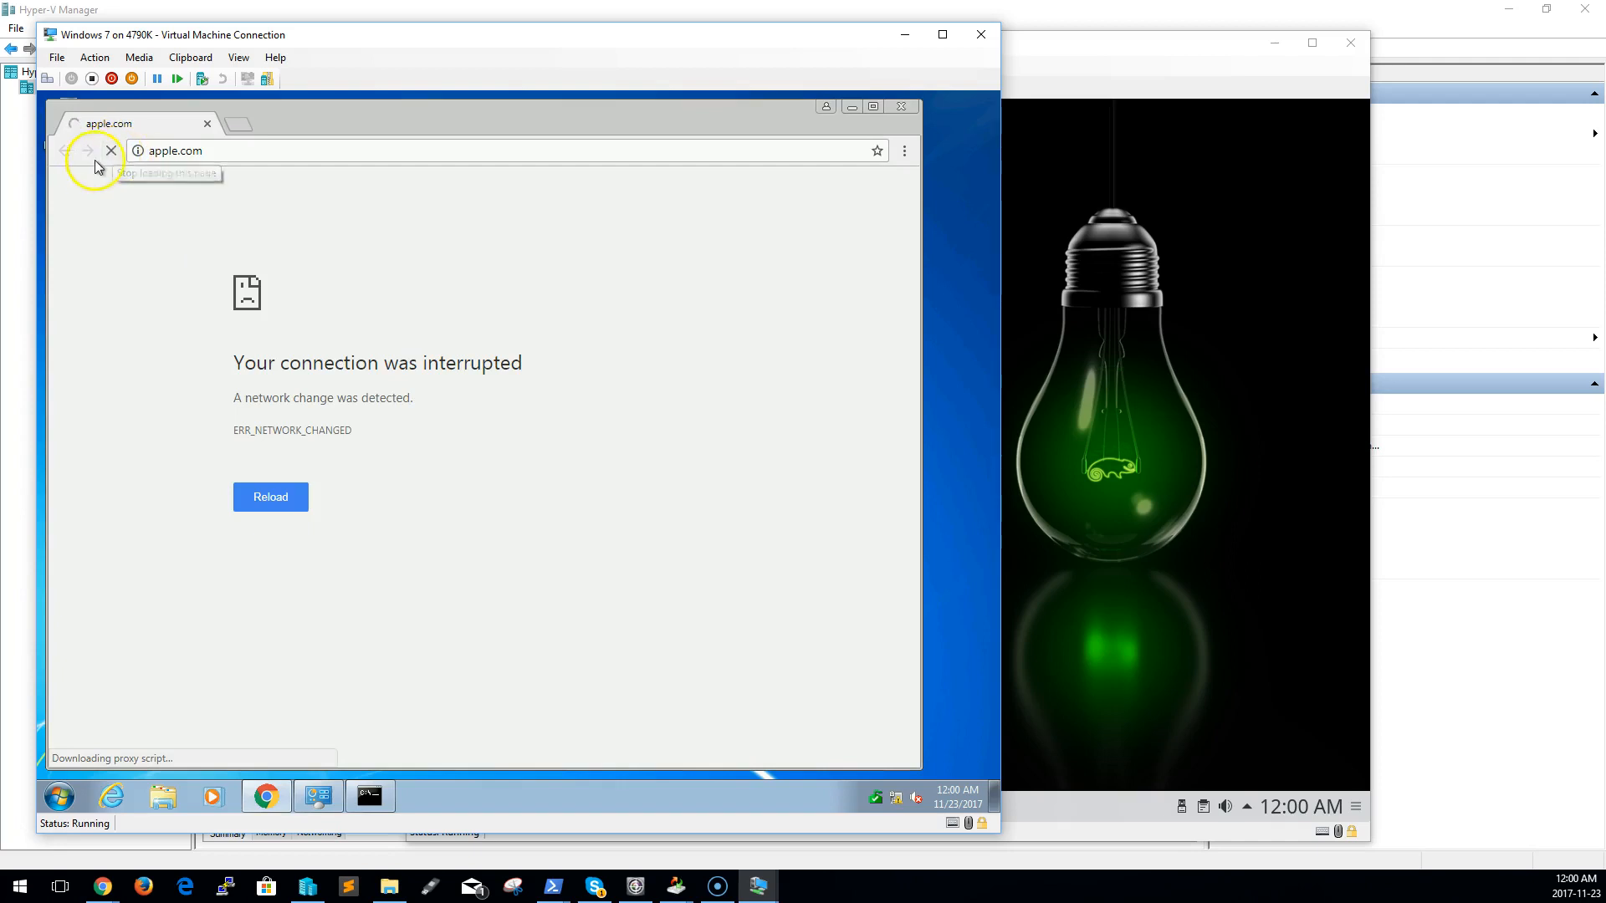
Retry loading apple.com in Chrome, and rerun ipconfig /all in the command prompt to examine the adapter's addressing
left_click(112, 152)
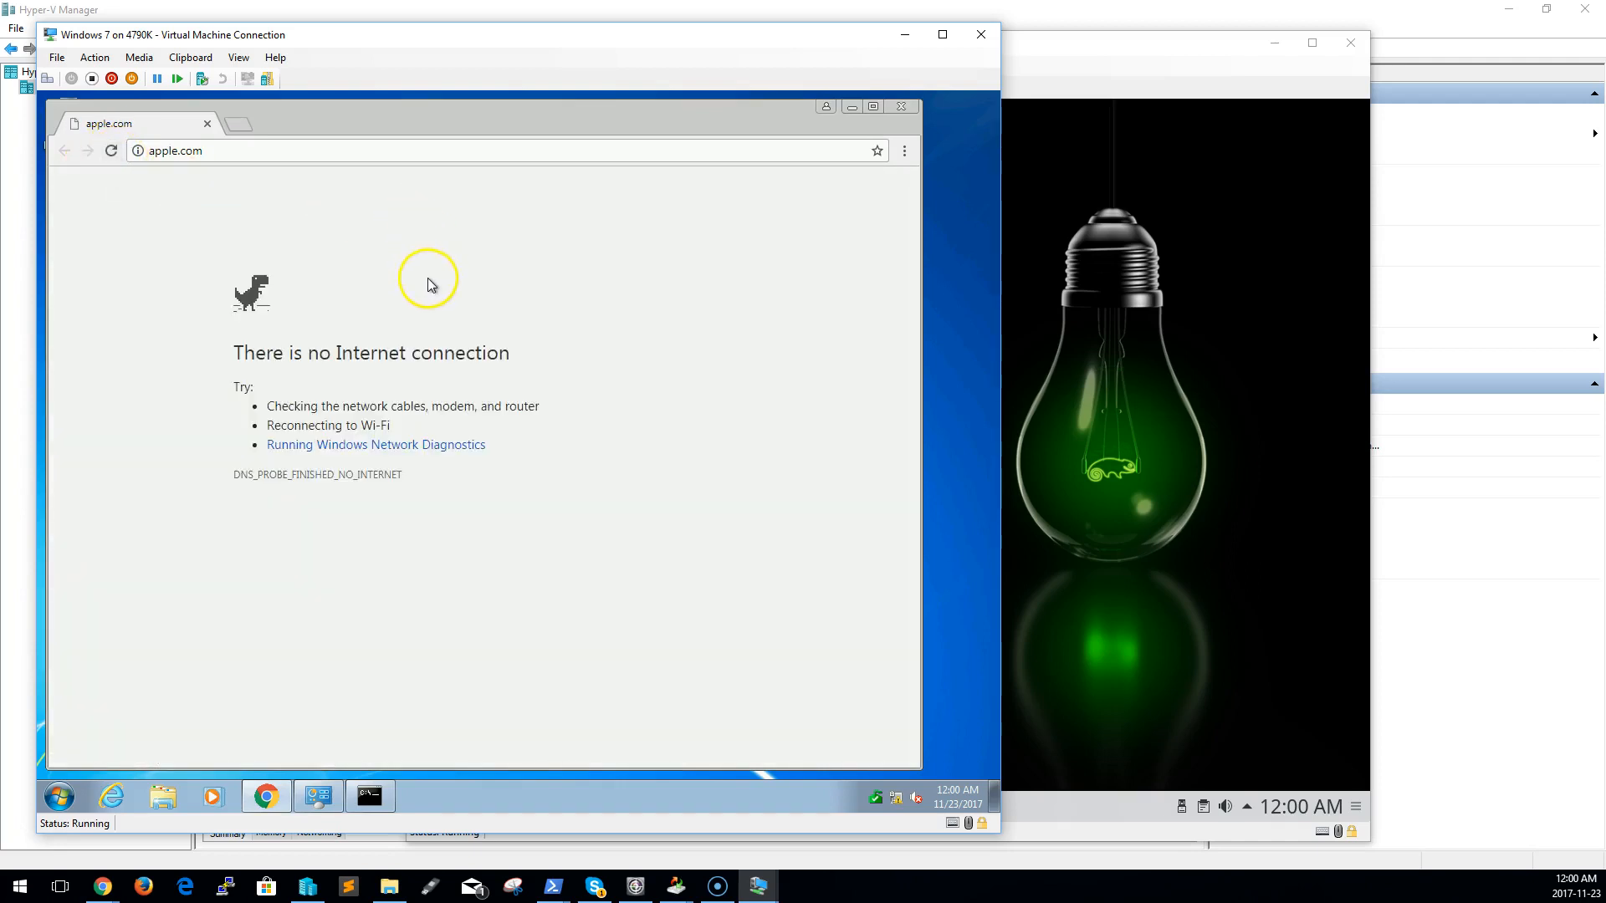
left_click(302, 151)
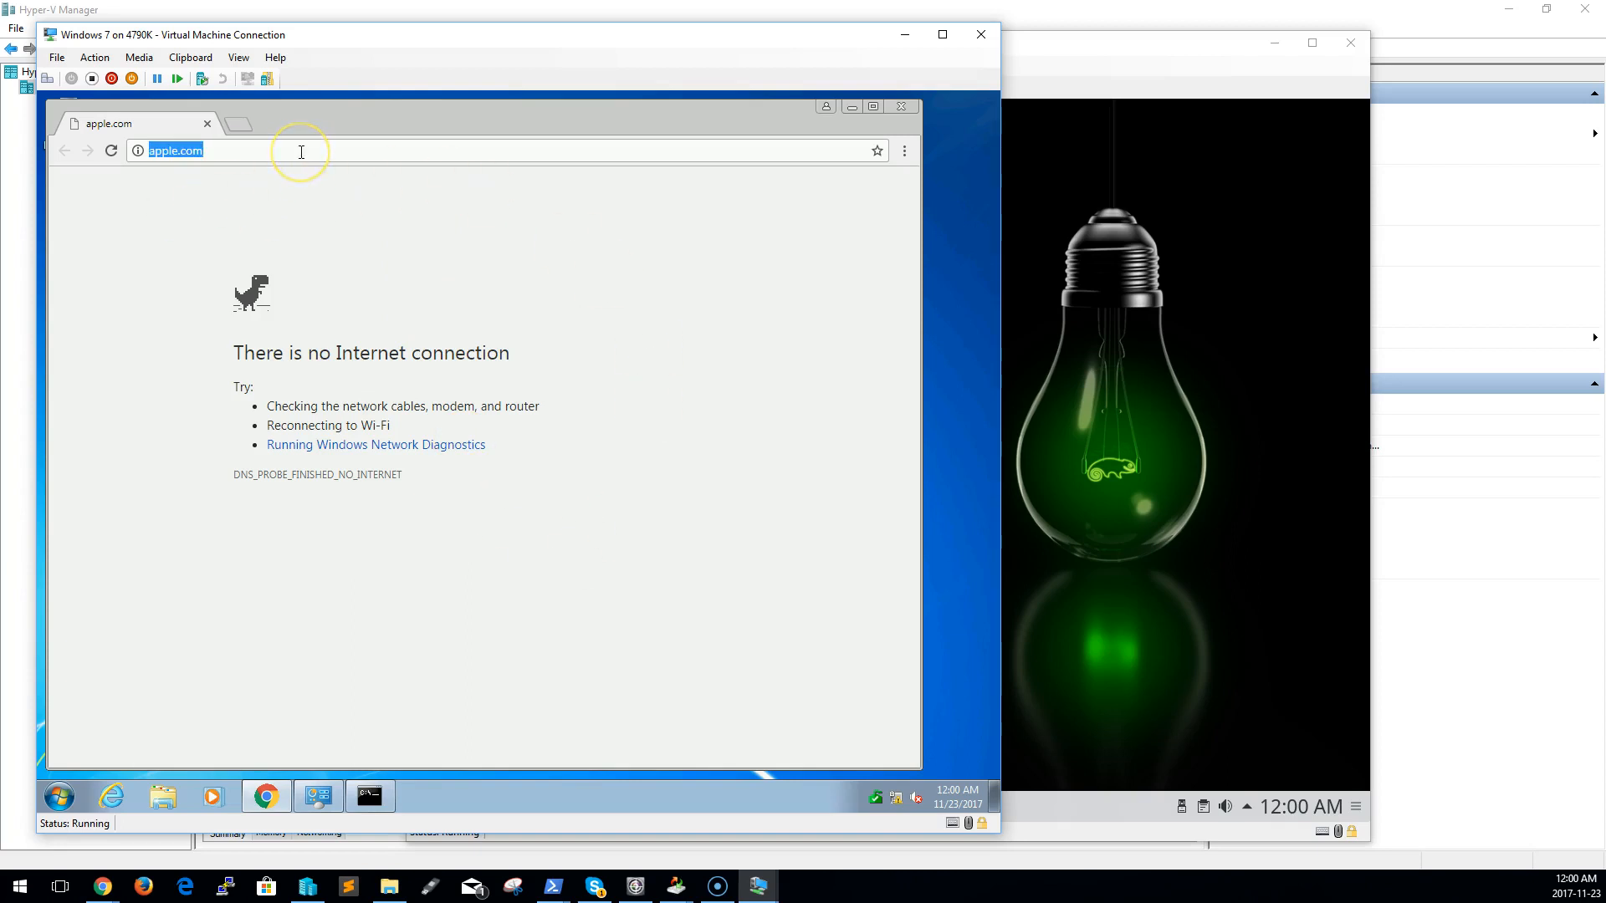
left_click(376, 791)
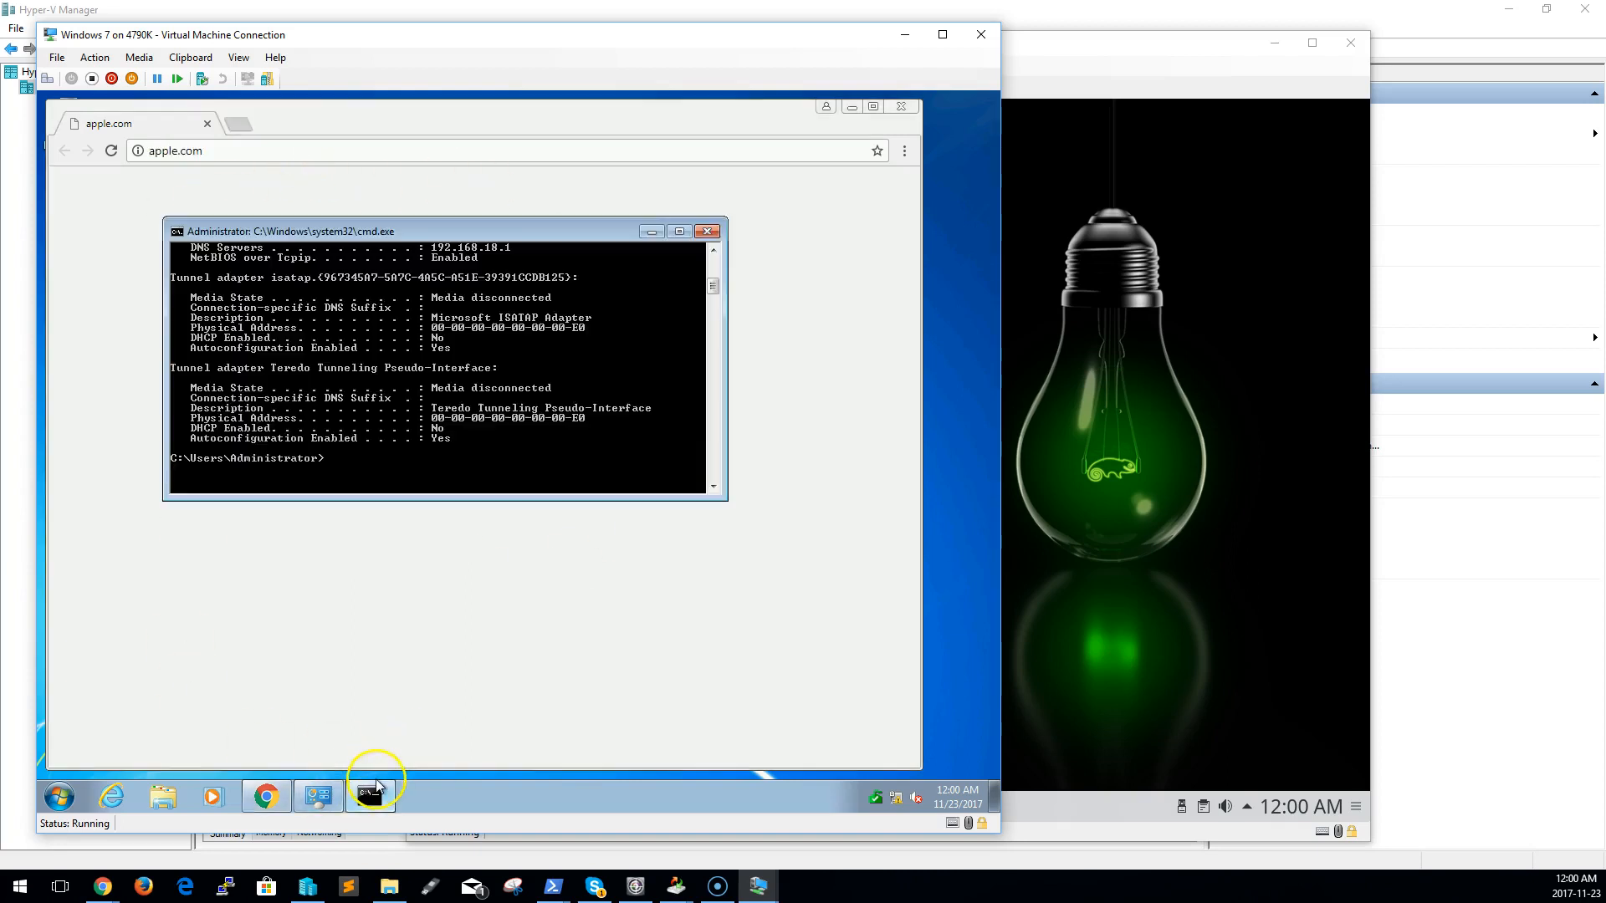
key("Up")
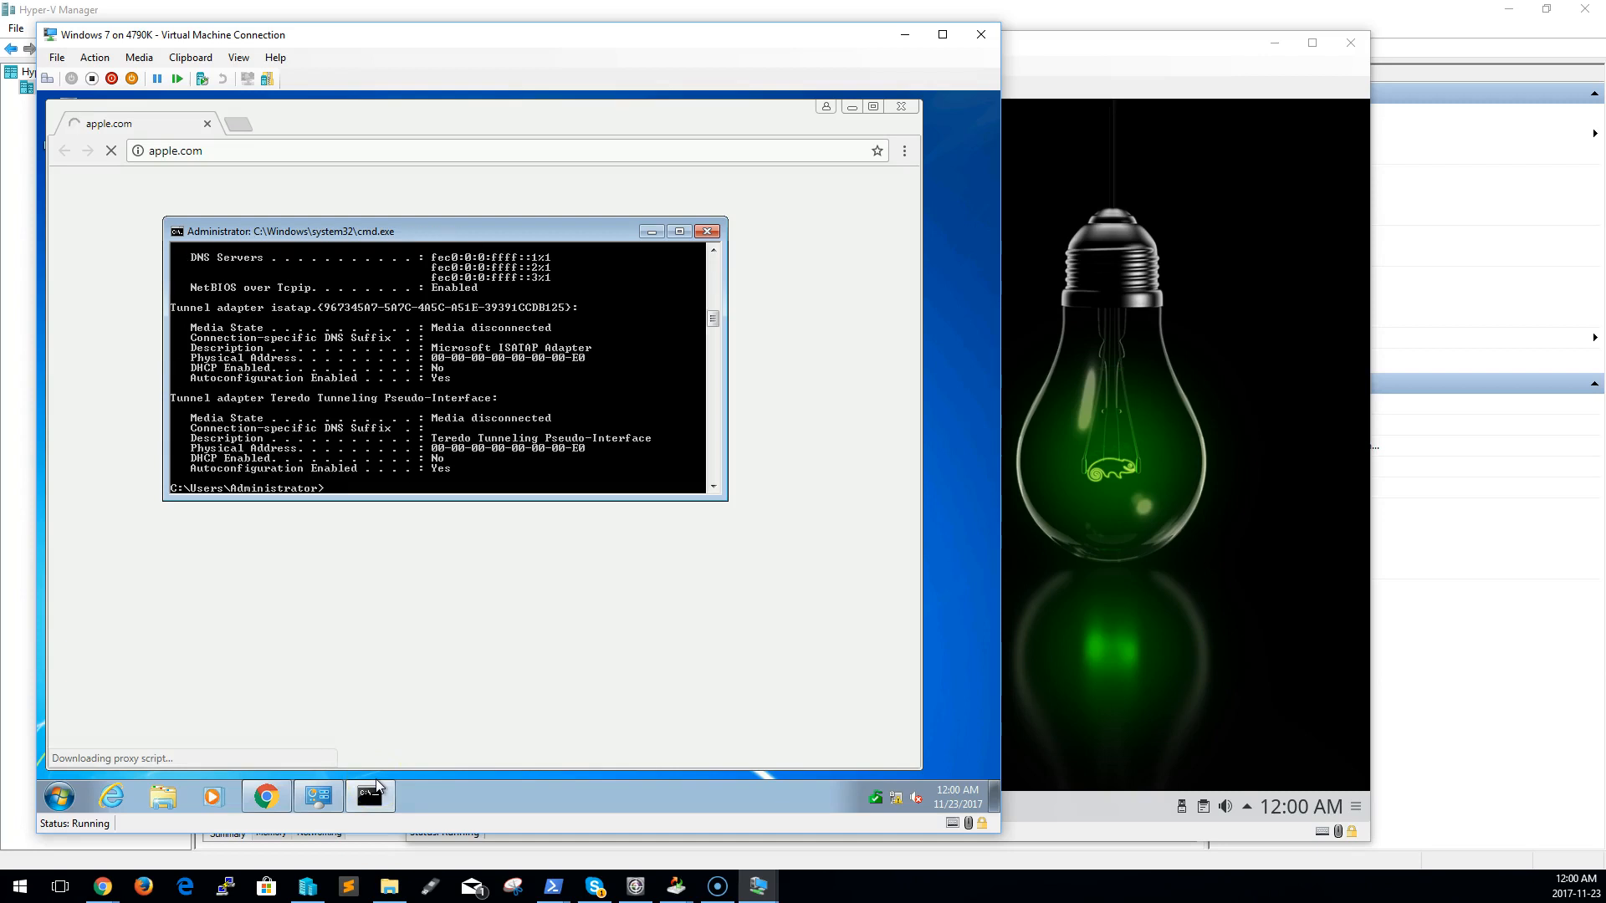
scroll(448, 387, "up", 7)
scroll(459, 397, "up", 10)
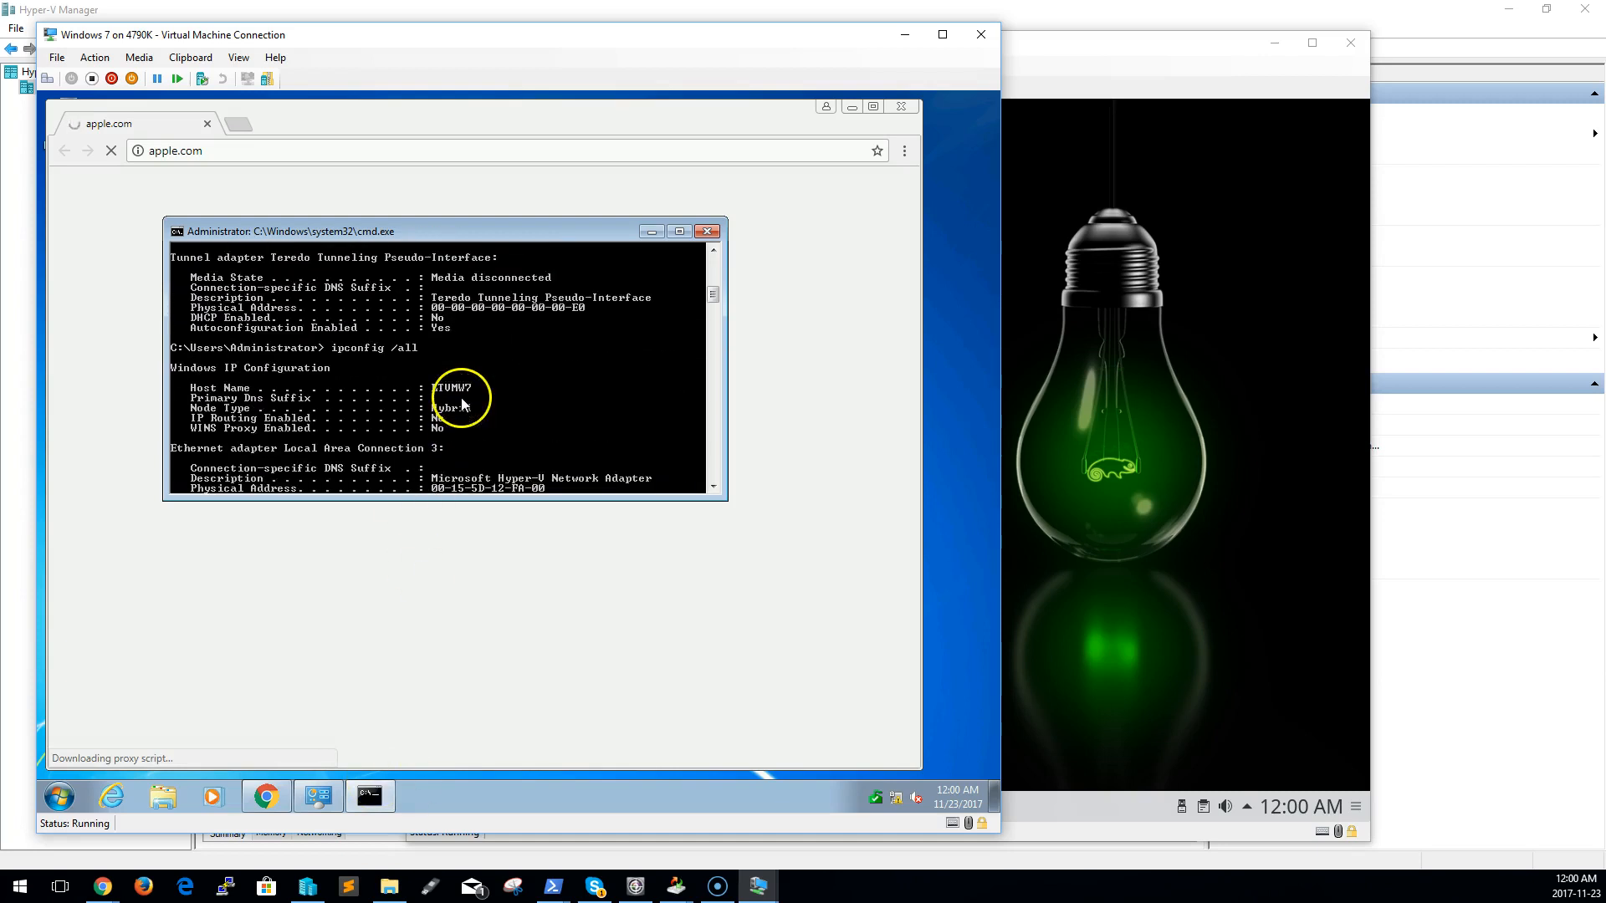
scroll(459, 409, "down", 3)
scroll(459, 409, "down", 15)
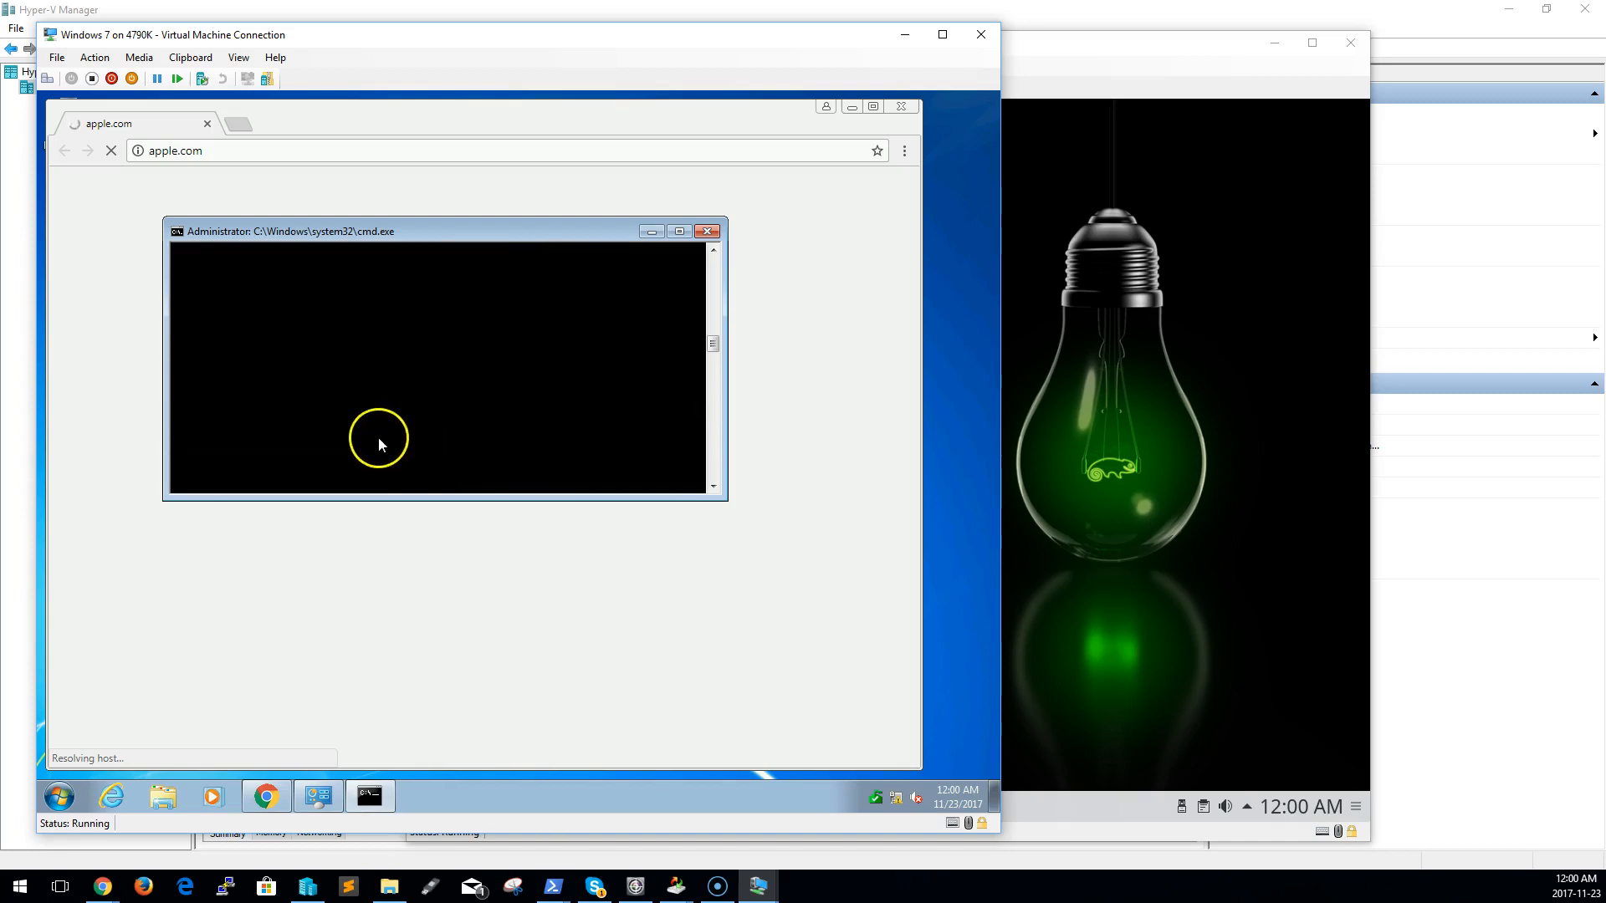
scroll(376, 439, "up", 5)
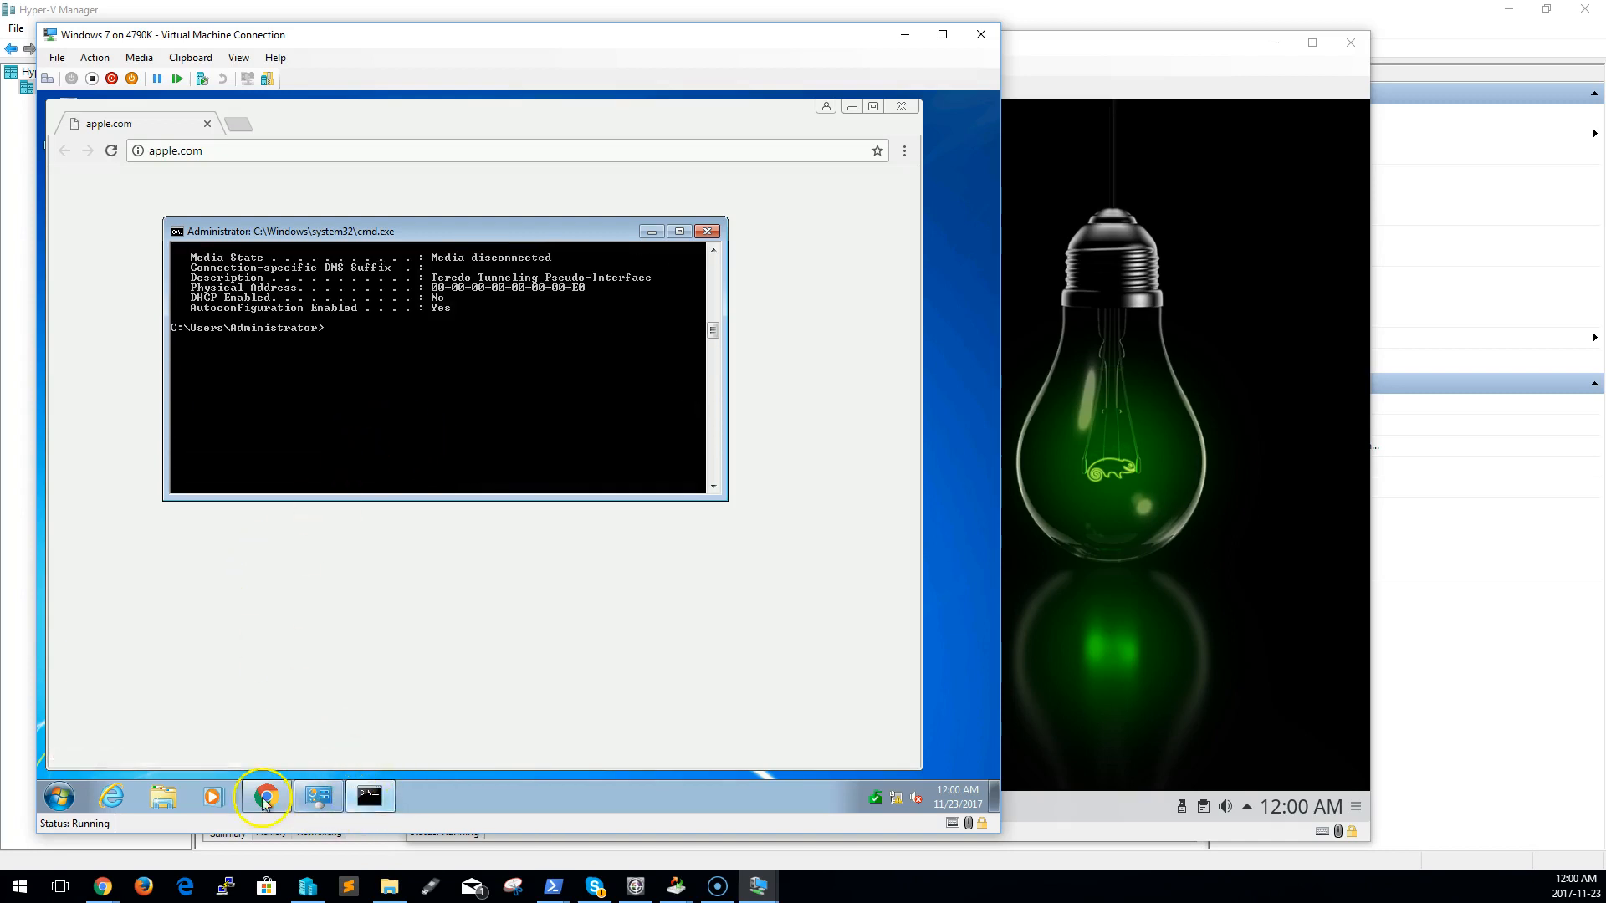
Give Local Area Connection 3 the static IPv4 address 192.168.1.4, subnet mask 255.255.255.0 and default gateway 192.168.1.1
right_click(906, 809)
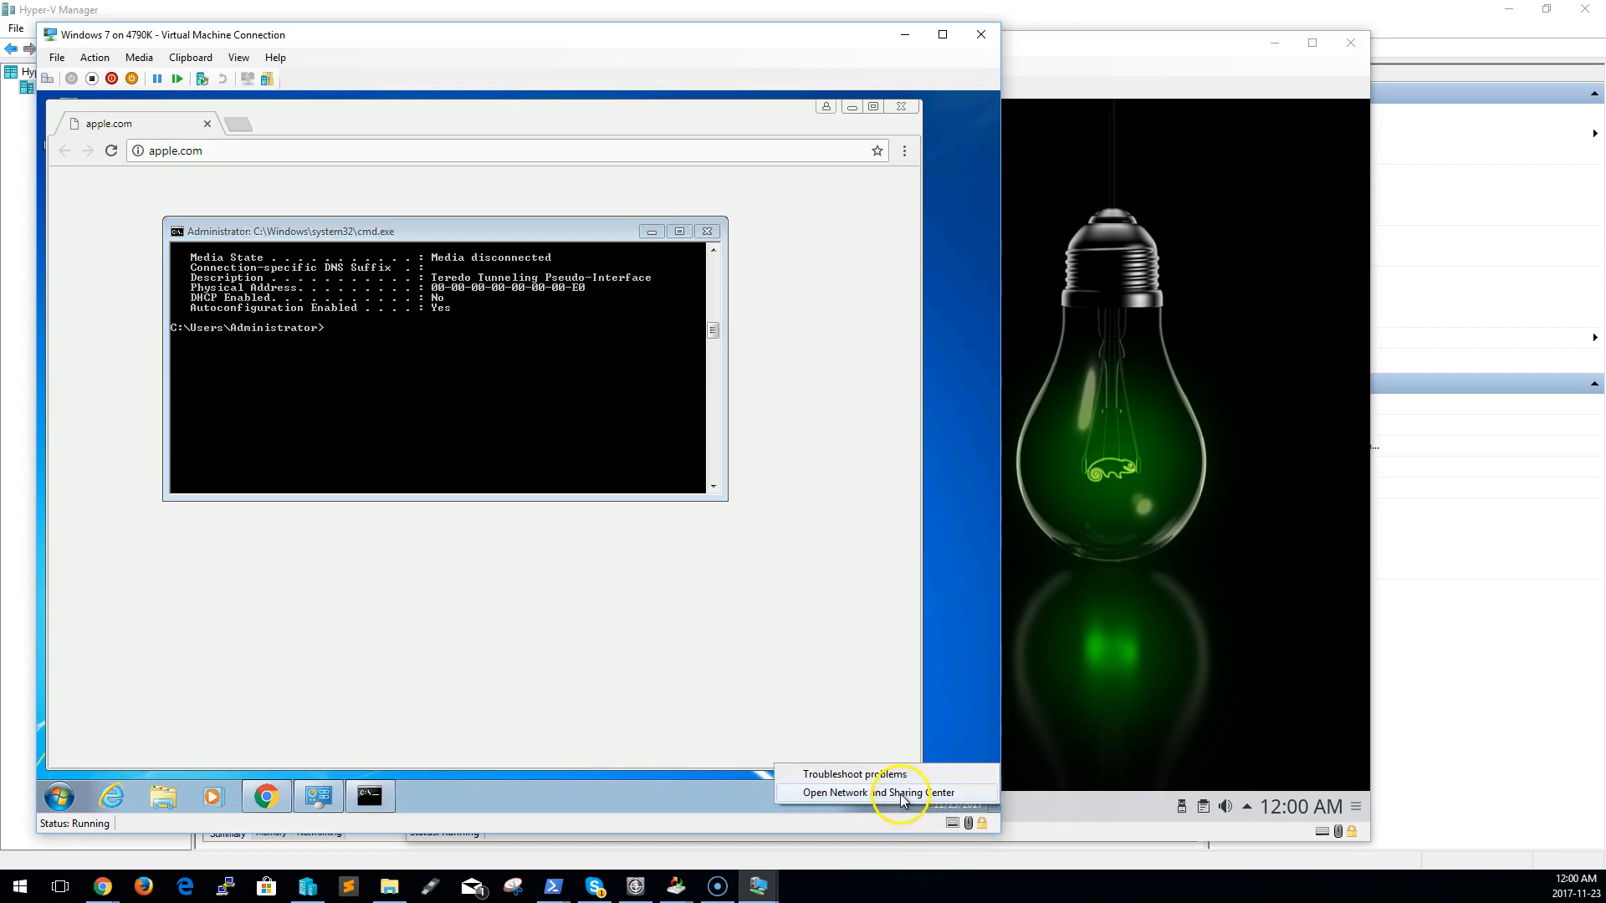
left_click(887, 796)
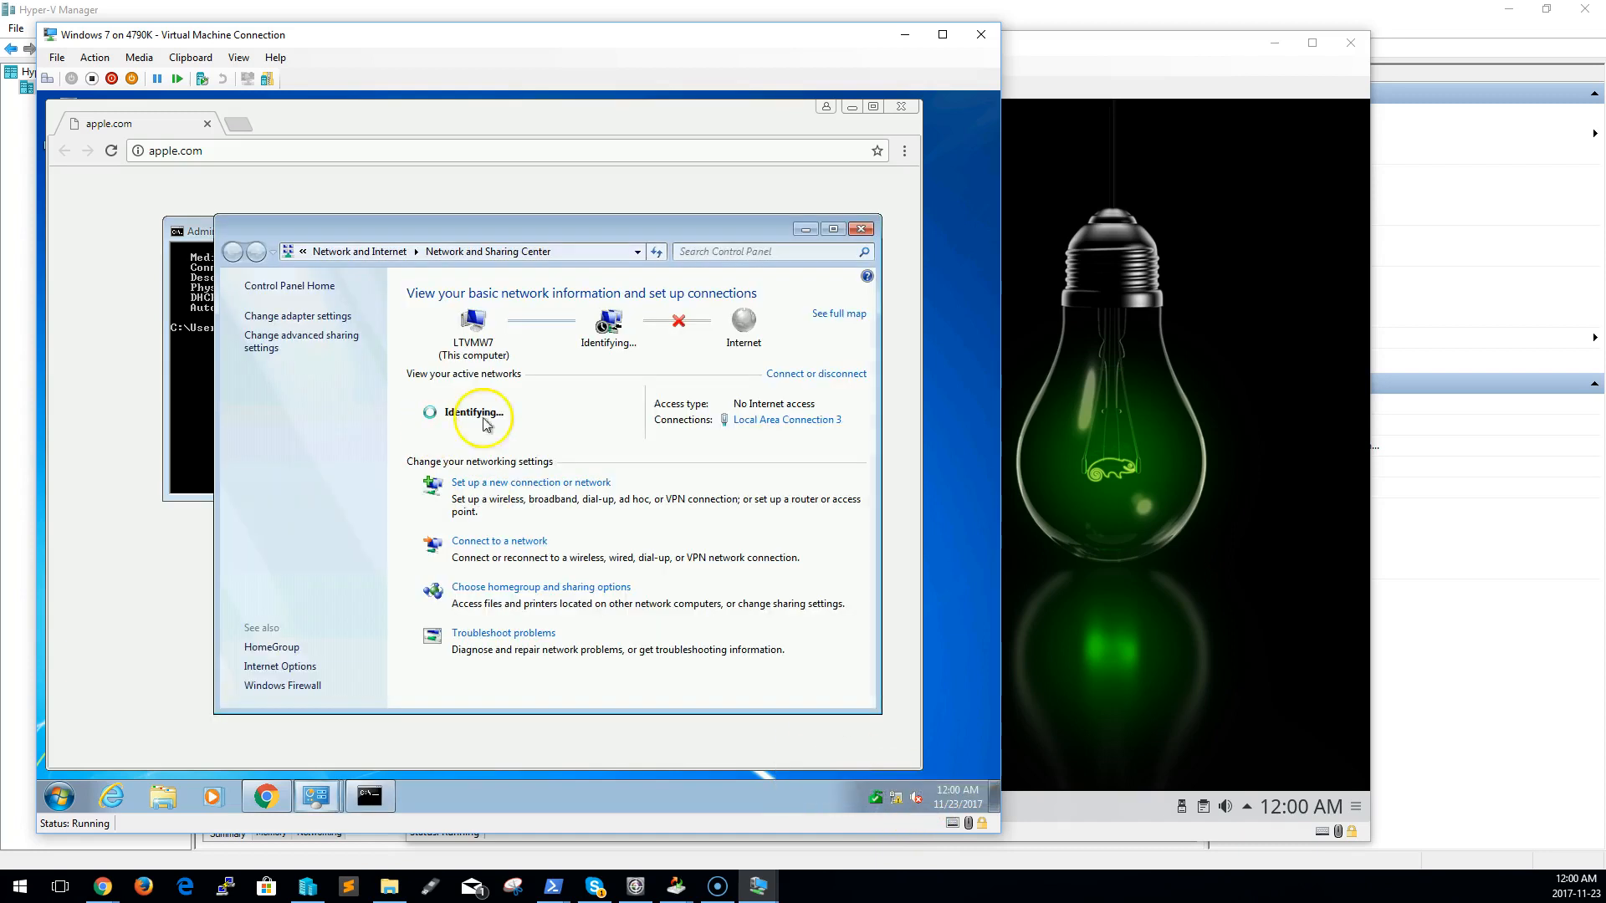
left_click(787, 420)
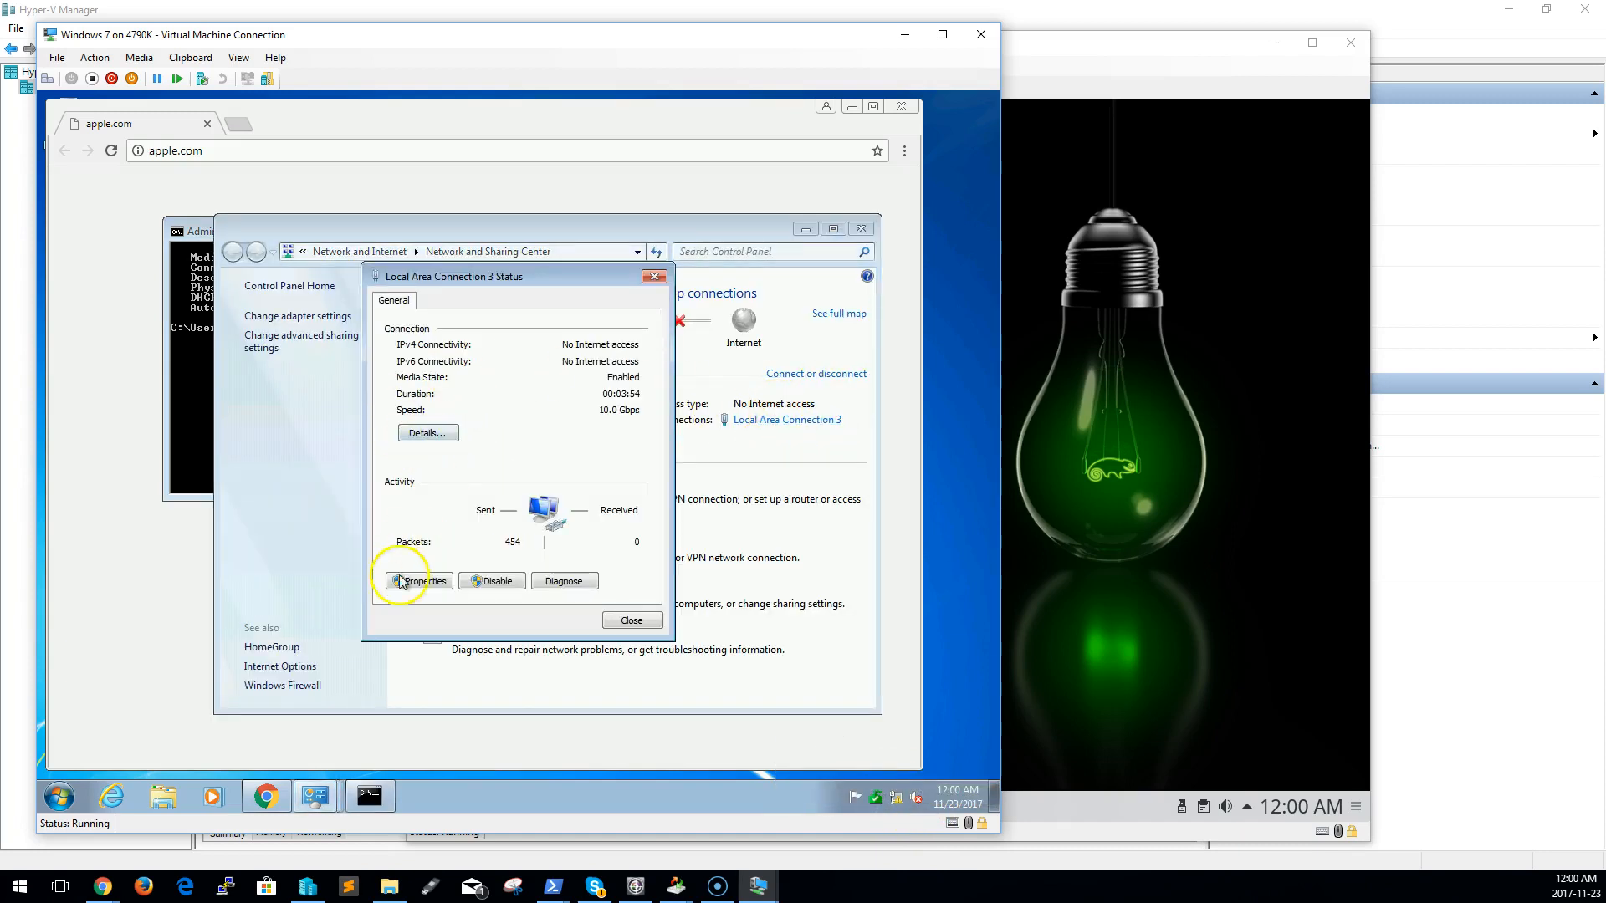
left_click(421, 583)
left_click(502, 479)
left_click(623, 546)
left_click(535, 470)
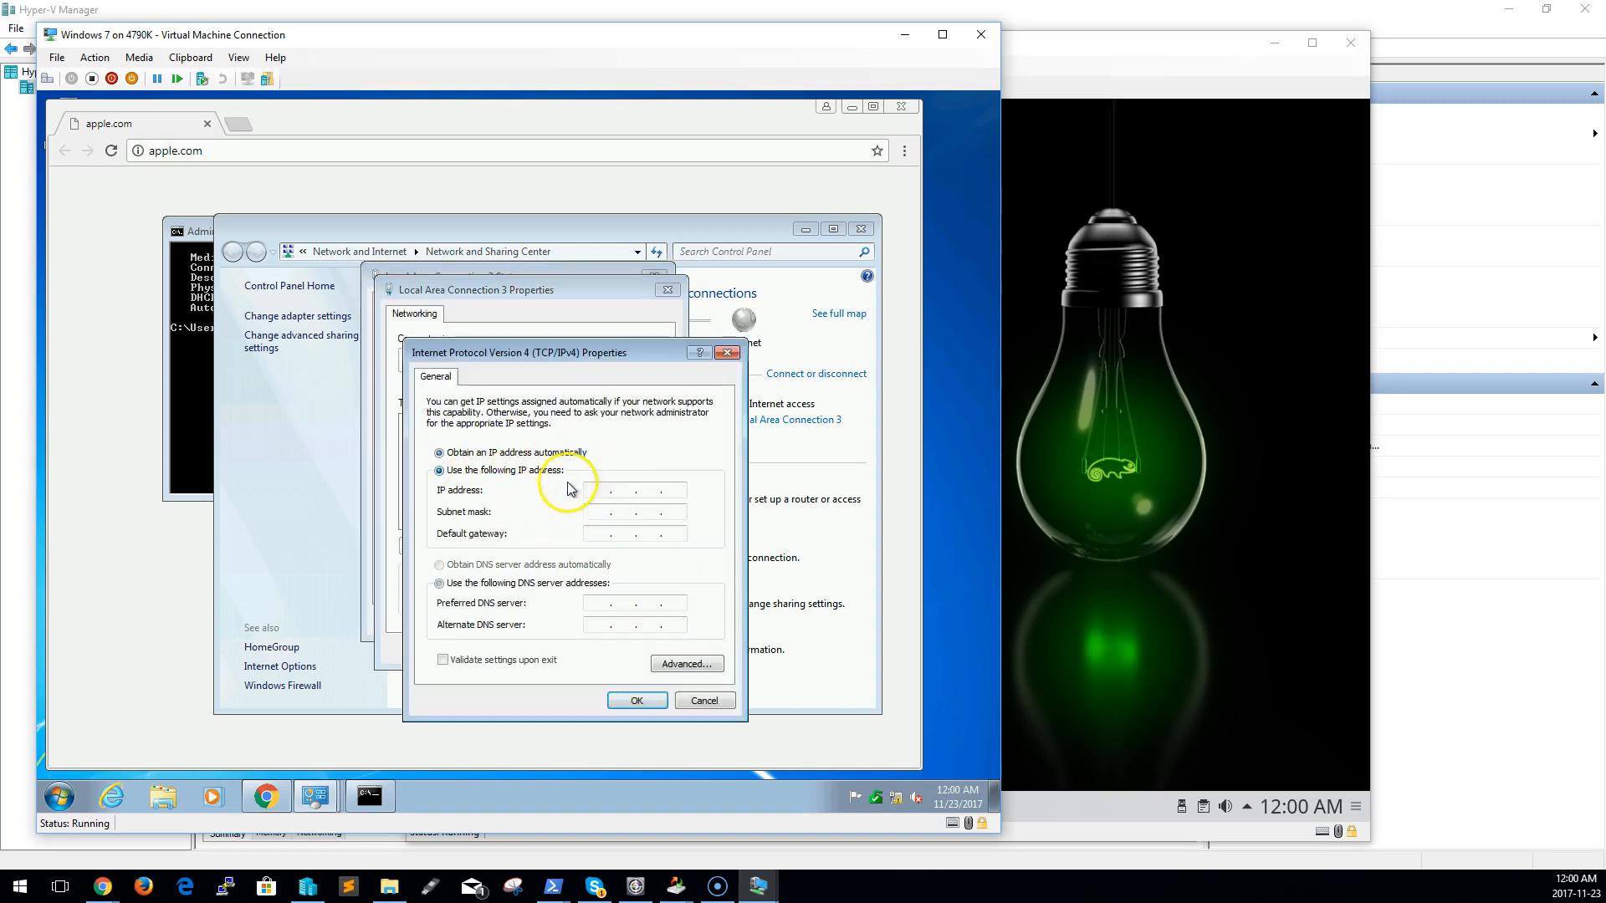
left_click(598, 492)
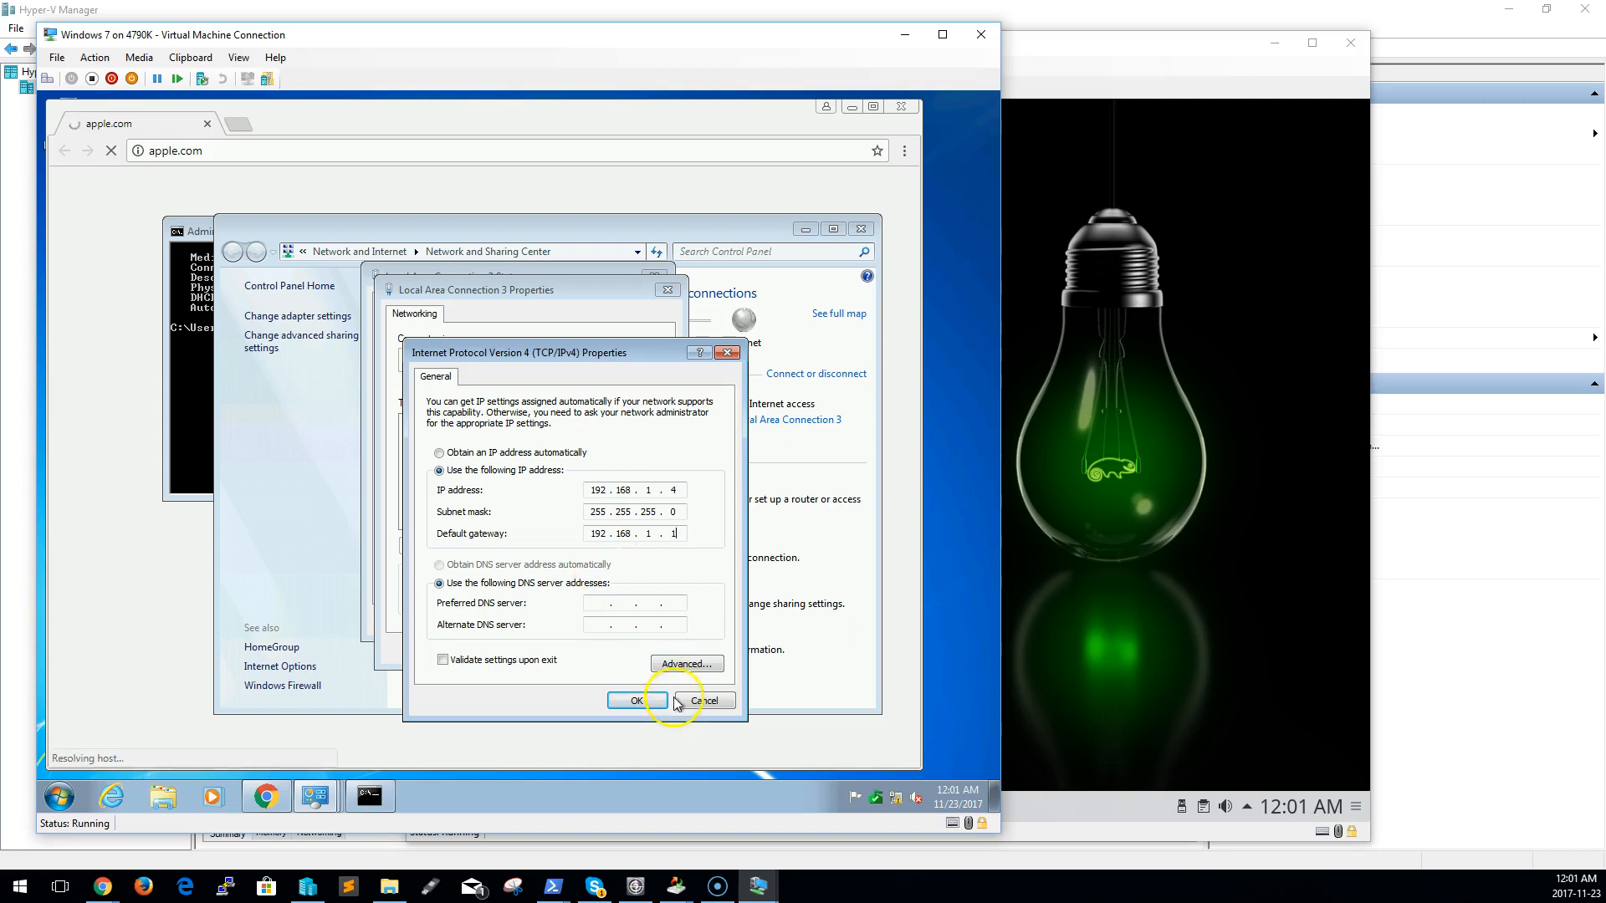
left_click(637, 700)
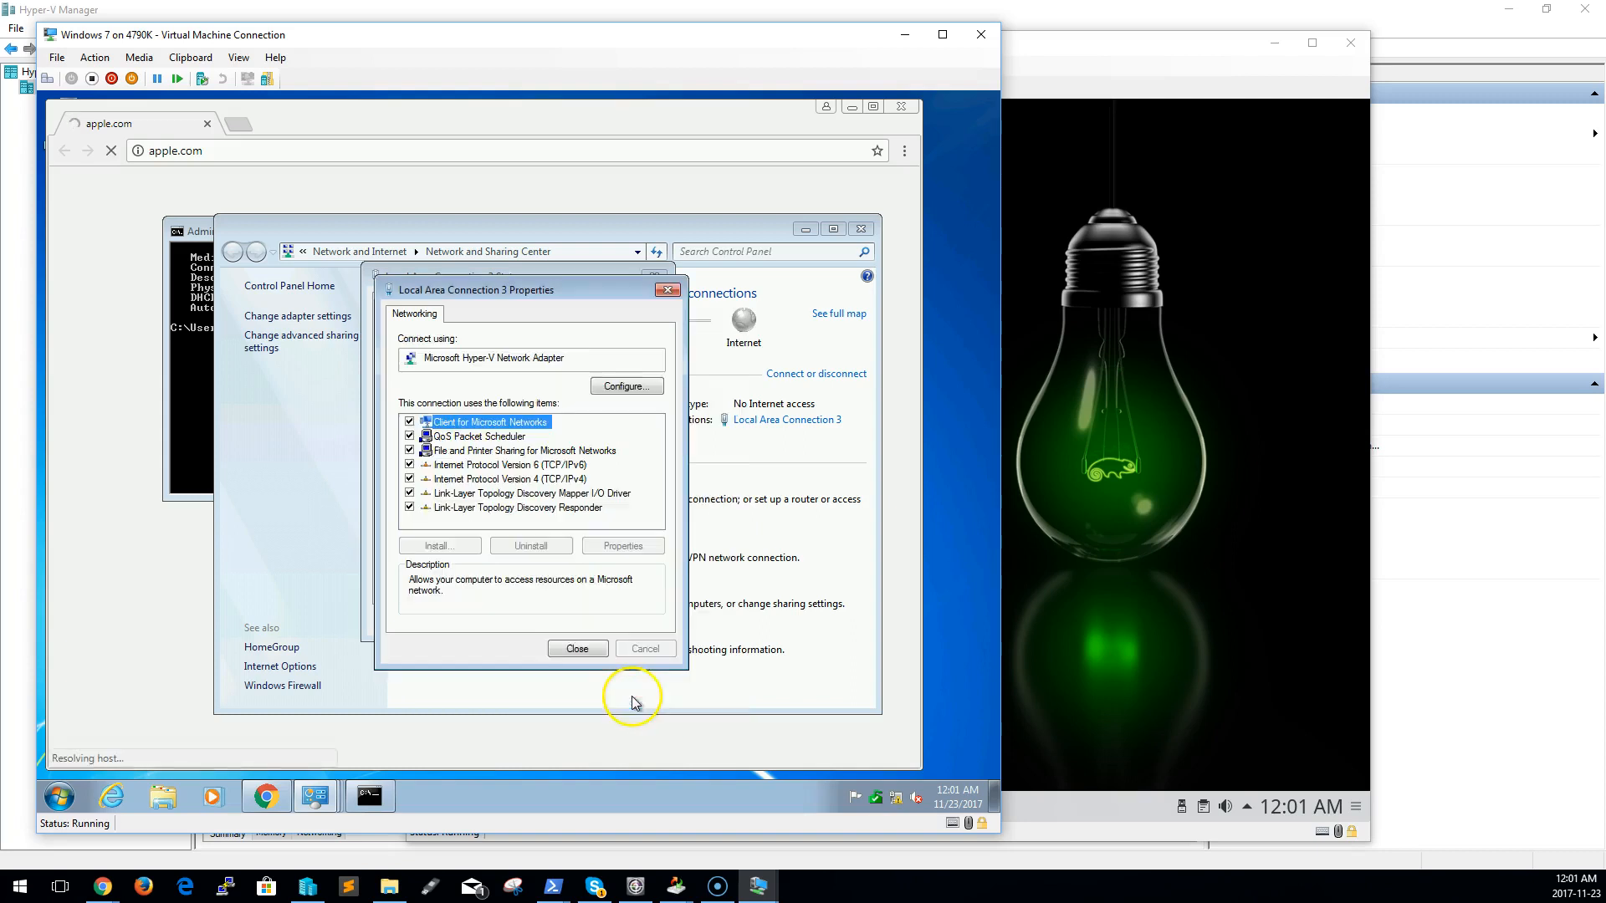
left_click(577, 650)
left_click(631, 620)
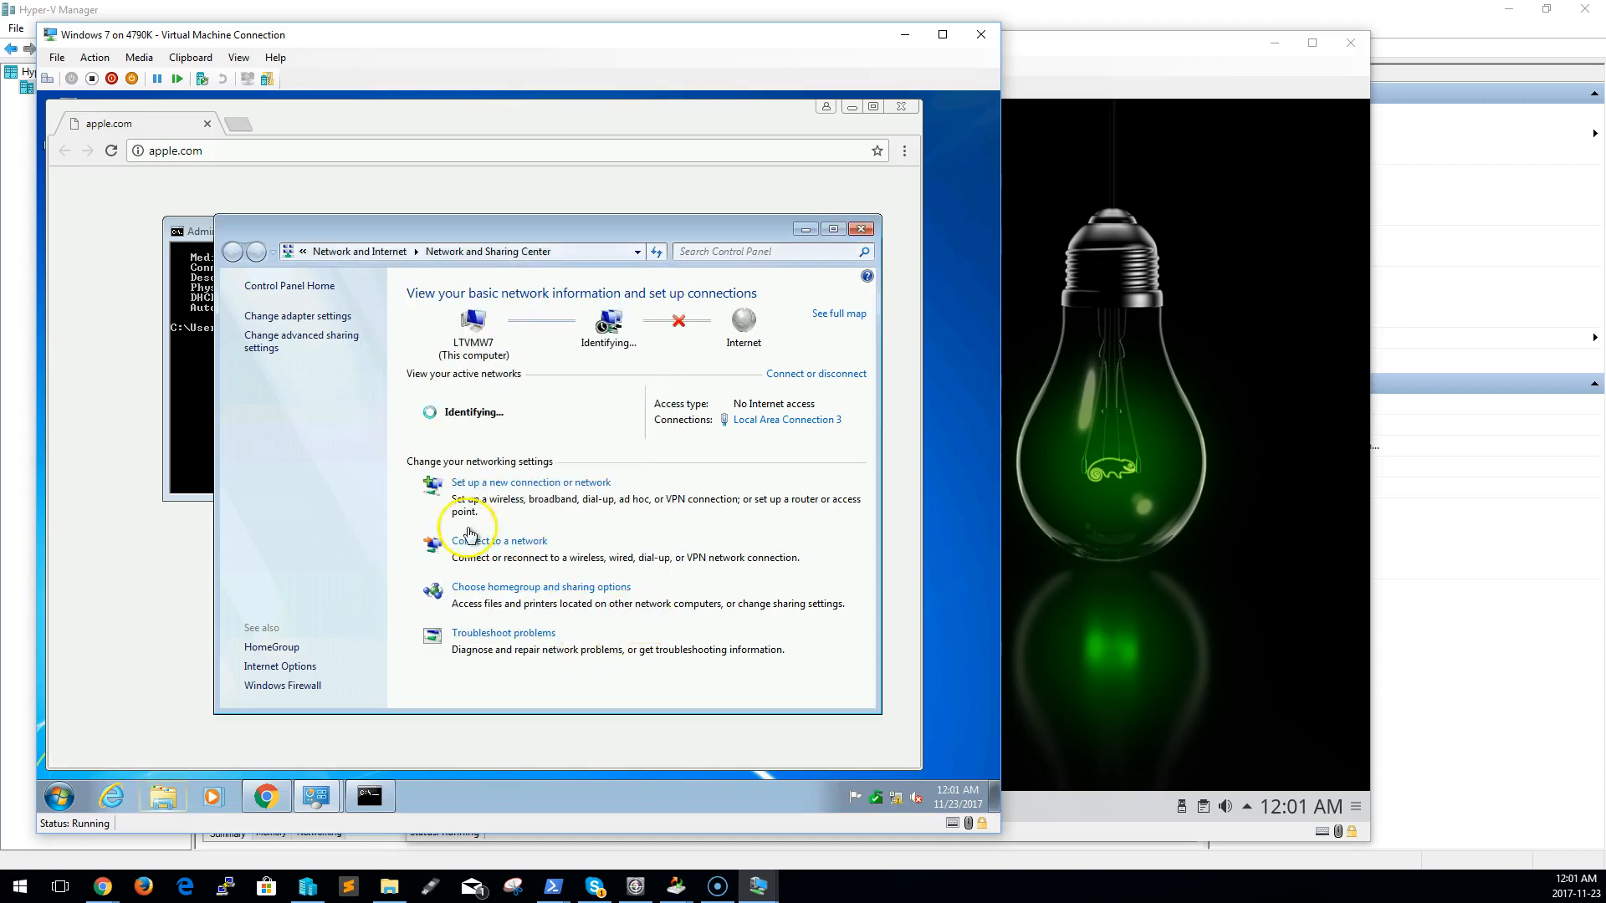
Run ipconfig /all again in the Windows 7 command prompt and compare the Local Area Connection 3 addressing across the outputs
left_click(177, 388)
key("Up")
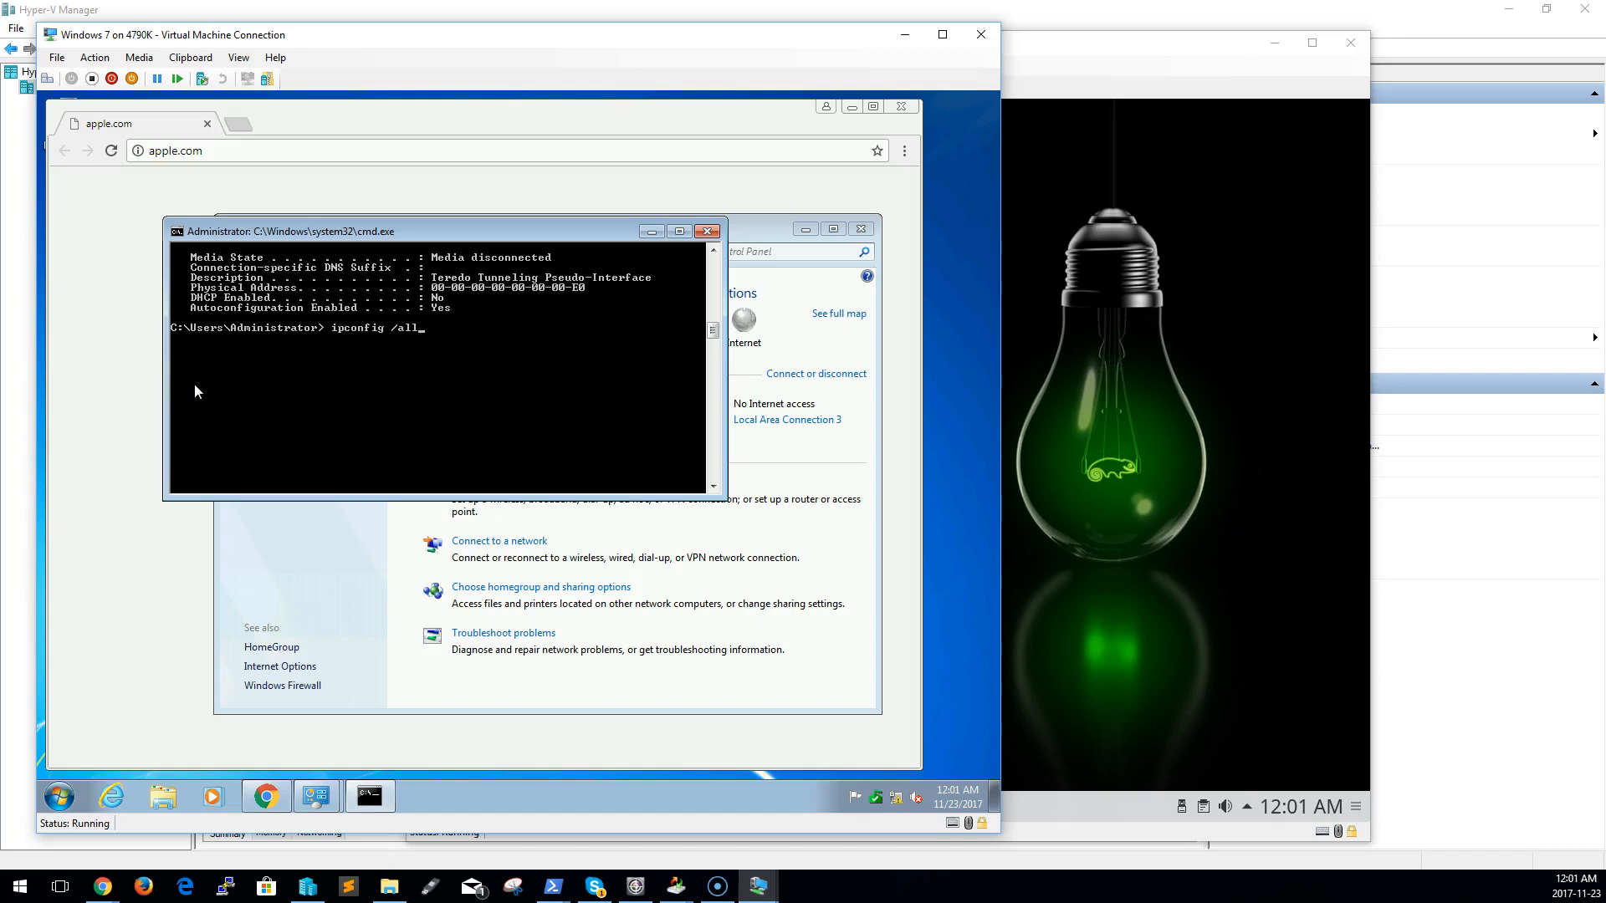
key("Return")
scroll(334, 346, "up", 15)
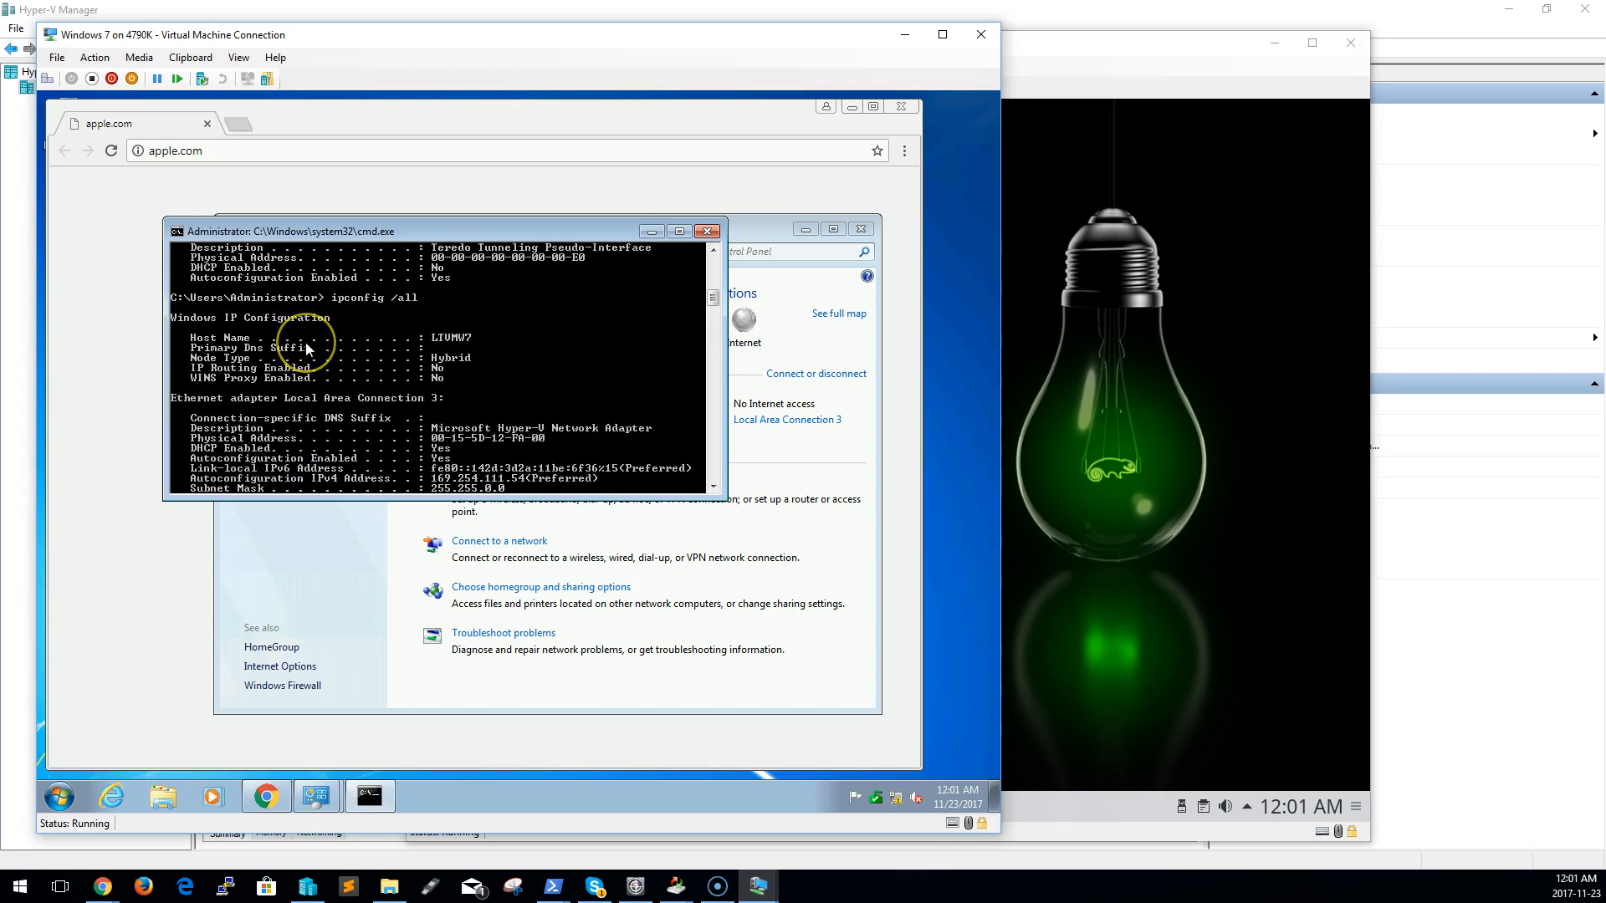
scroll(308, 347, "up", 5)
scroll(297, 343, "up", 10)
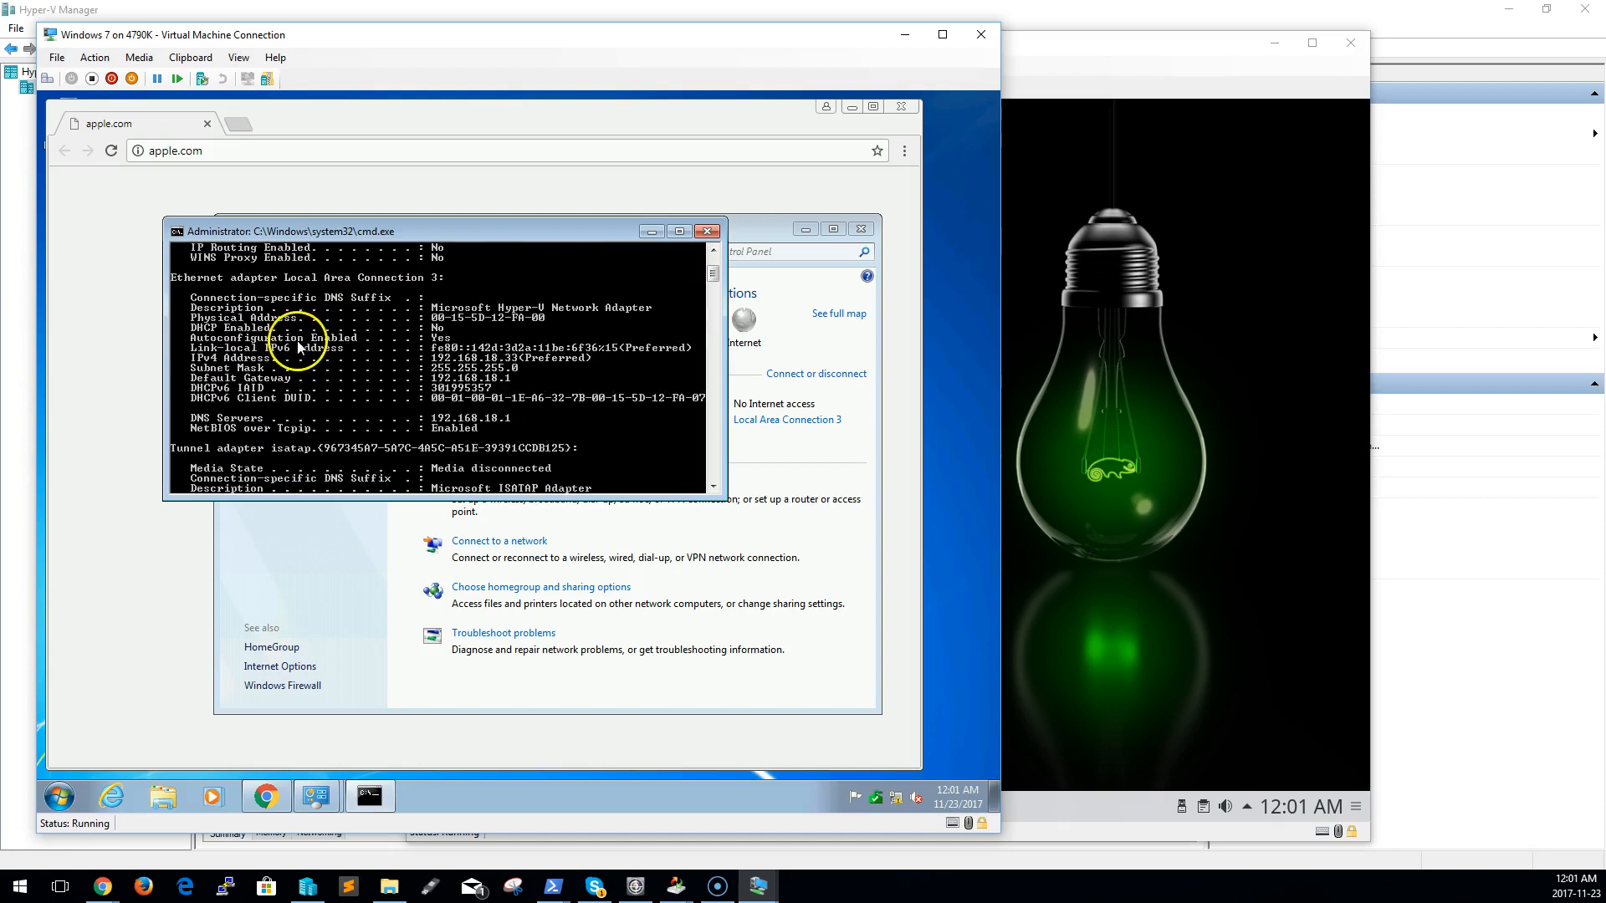
scroll(290, 362, "down", 8)
scroll(291, 363, "up", 5)
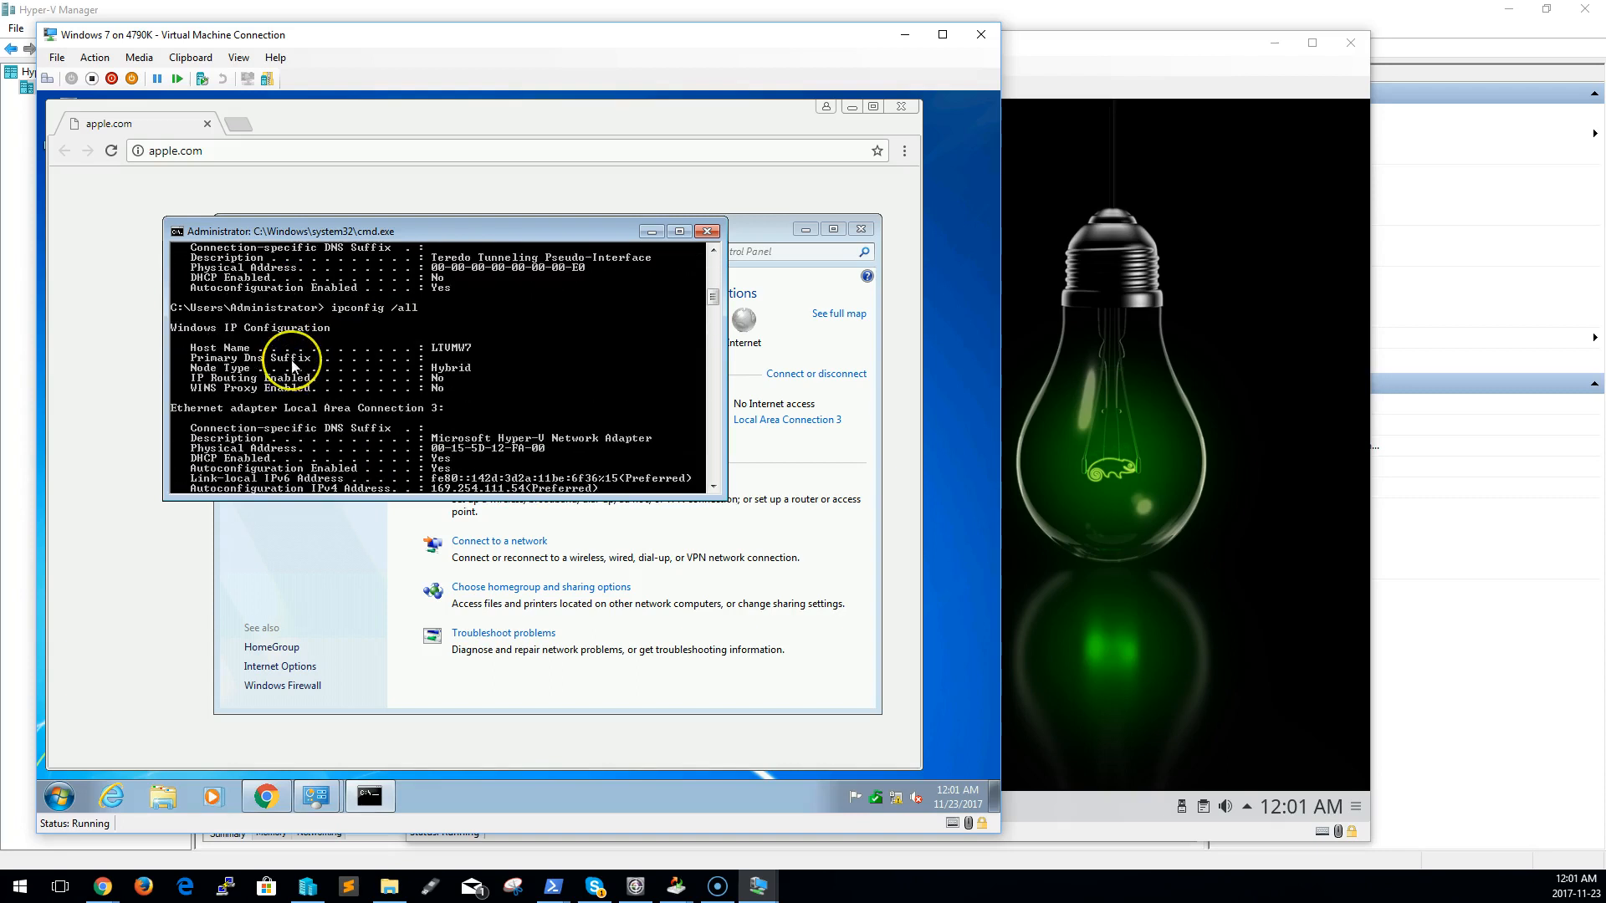
scroll(291, 361, "down", 3)
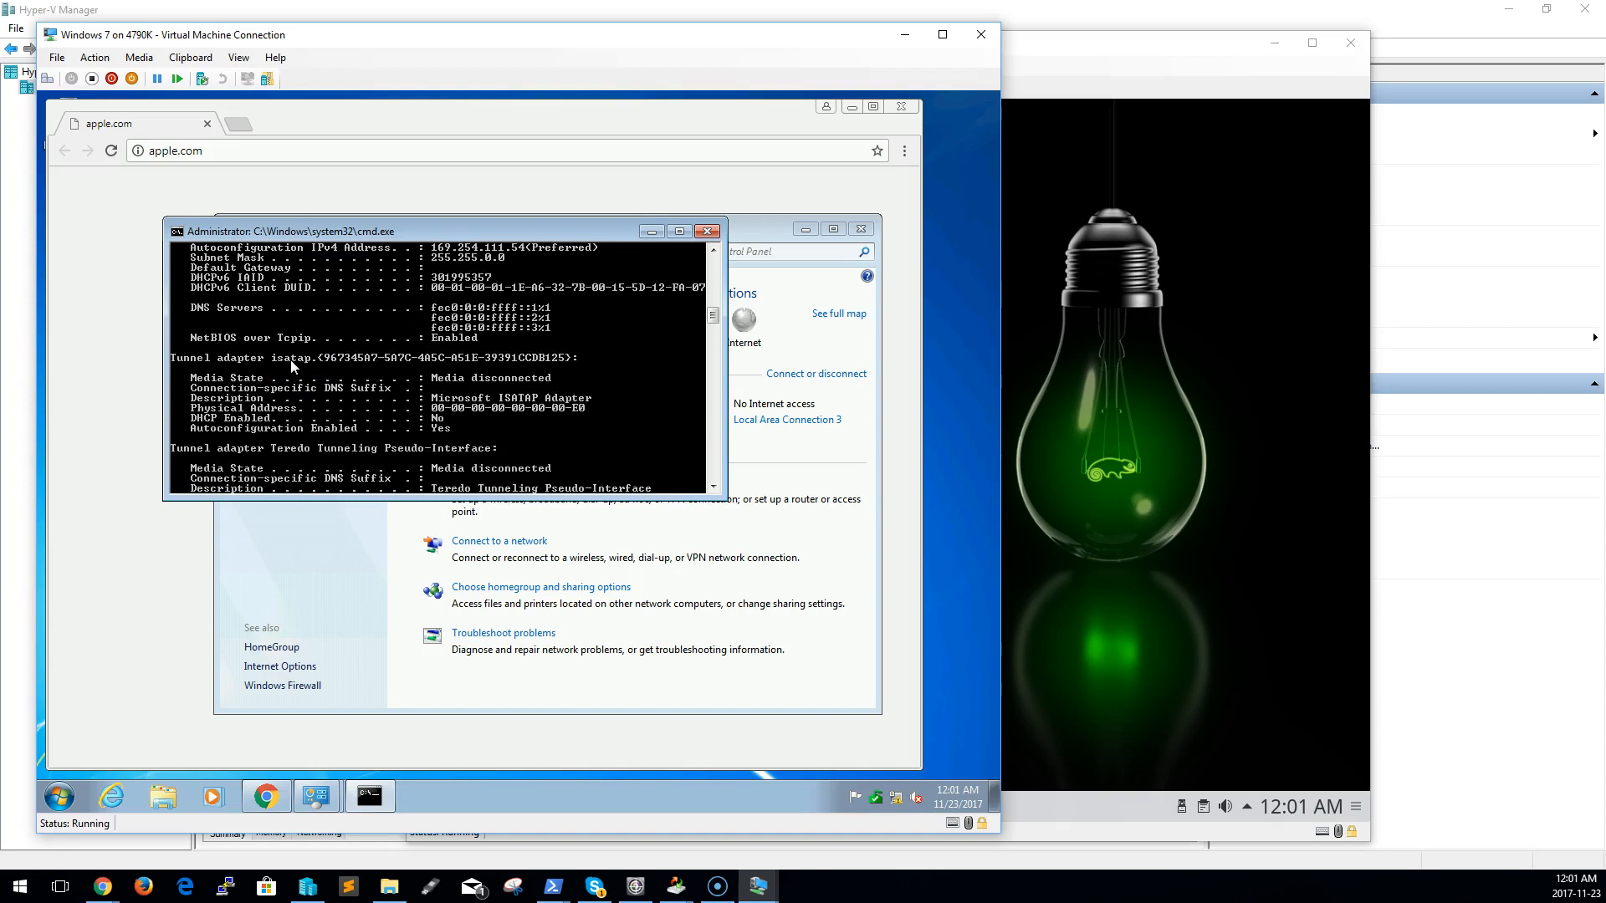
scroll(289, 361, "down", 15)
scroll(281, 373, "down", 5)
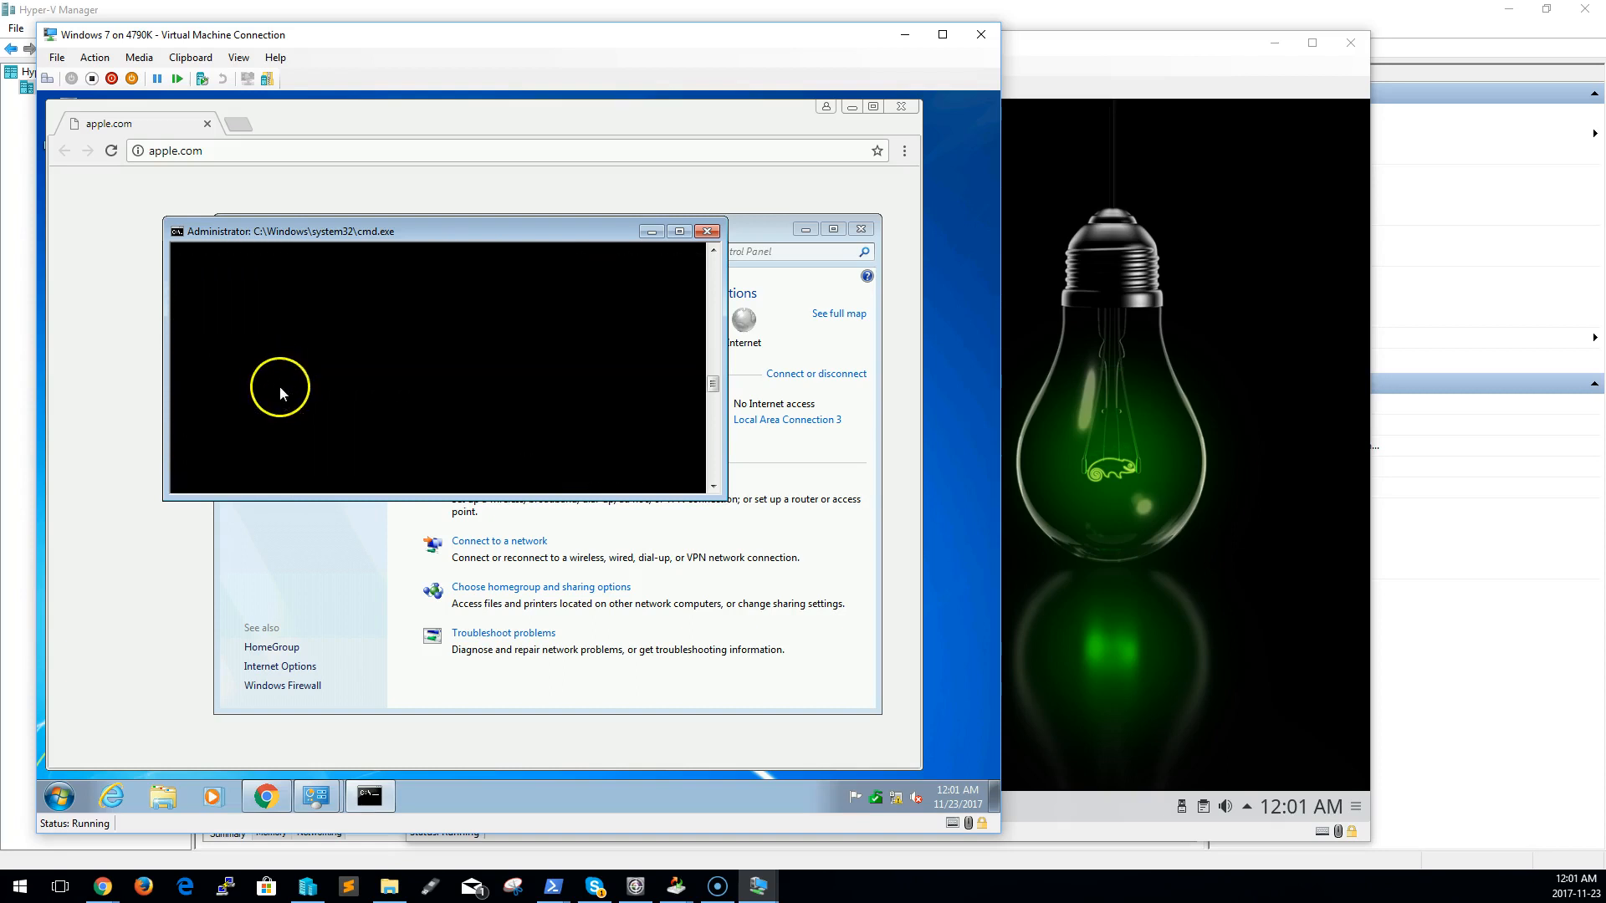
scroll(368, 457, "up", 8)
scroll(366, 456, "down", 3)
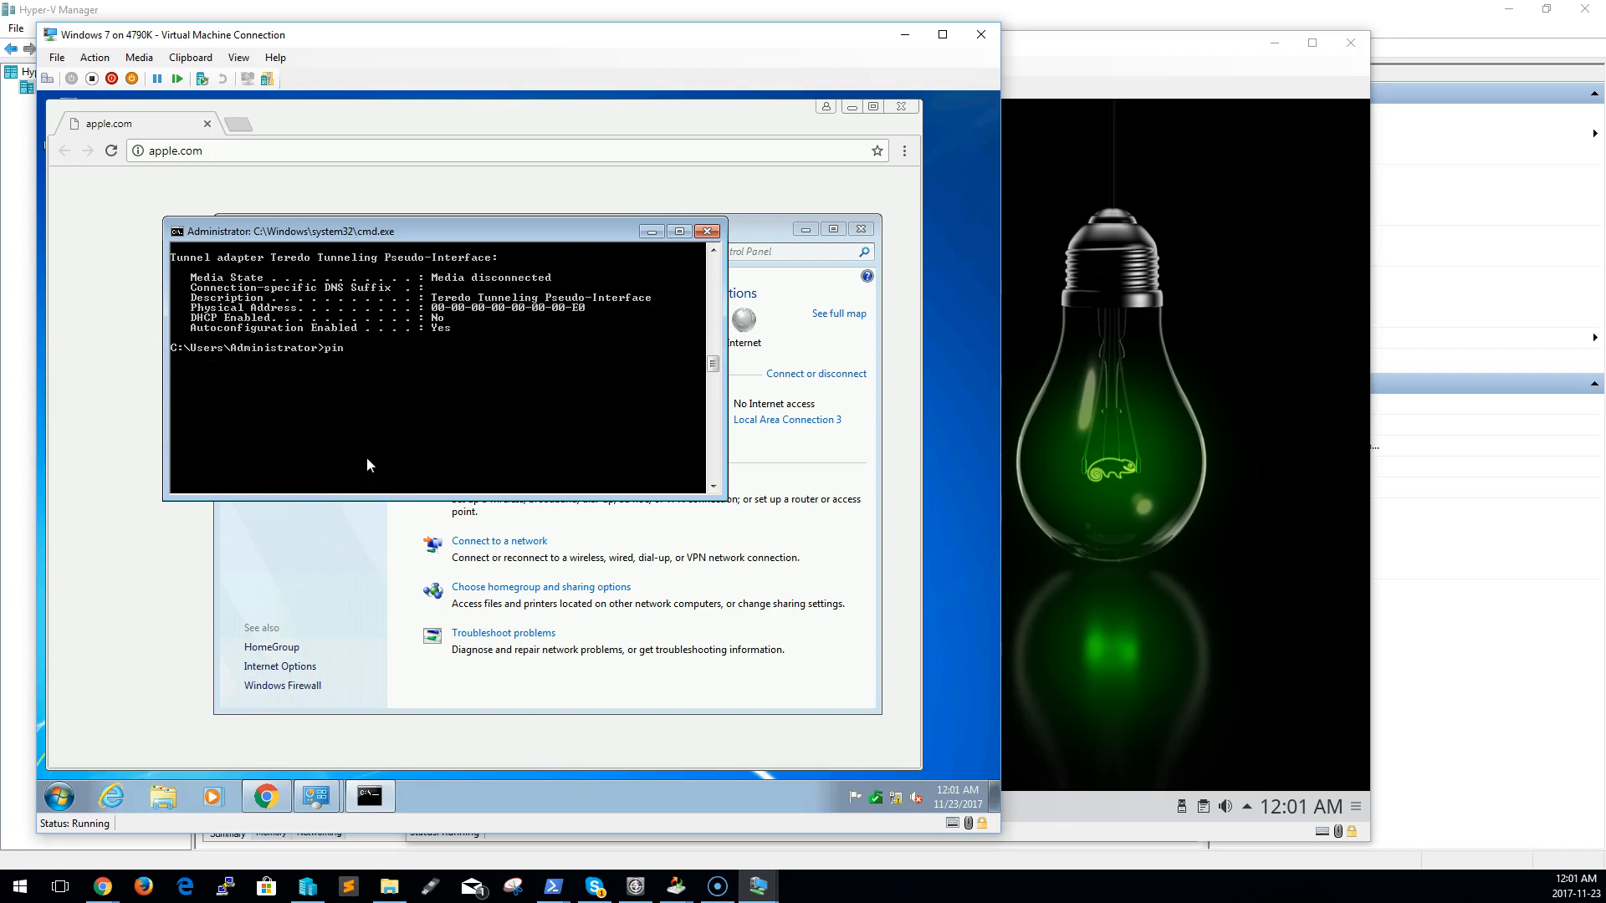
Ping 192.168.1.2 from the Windows 7 command prompt
type("192.168.1.2")
key("Return")
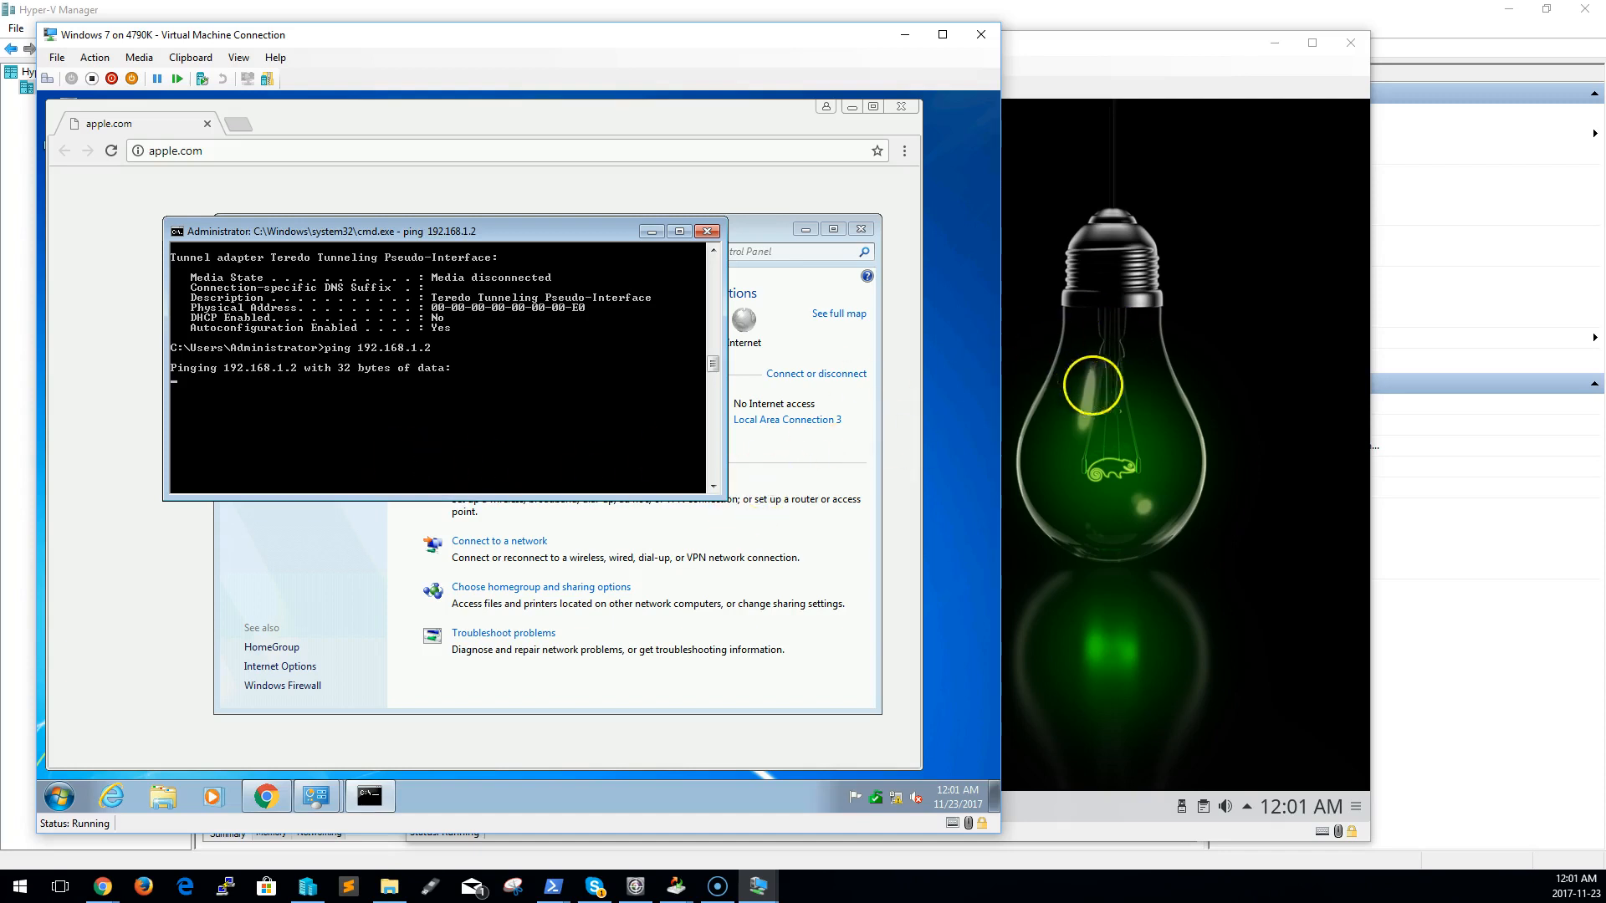
Switch to the OpenSuse virtual machine, close the phone sync window covering it, and make its Konsole terminal active
left_click(1140, 373)
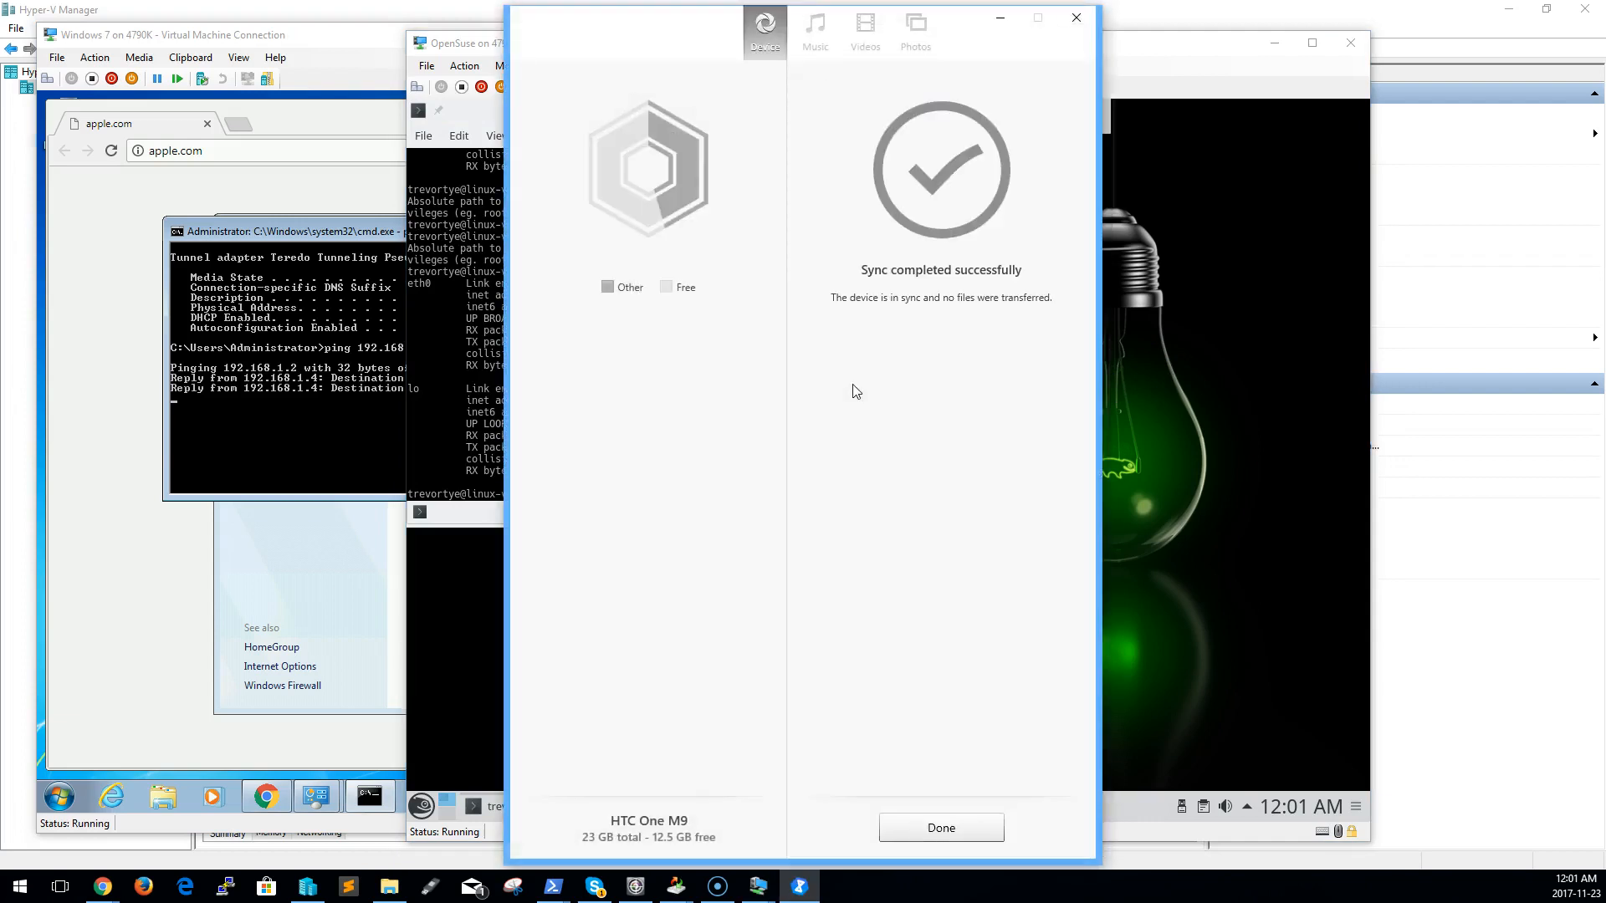
left_click(1077, 17)
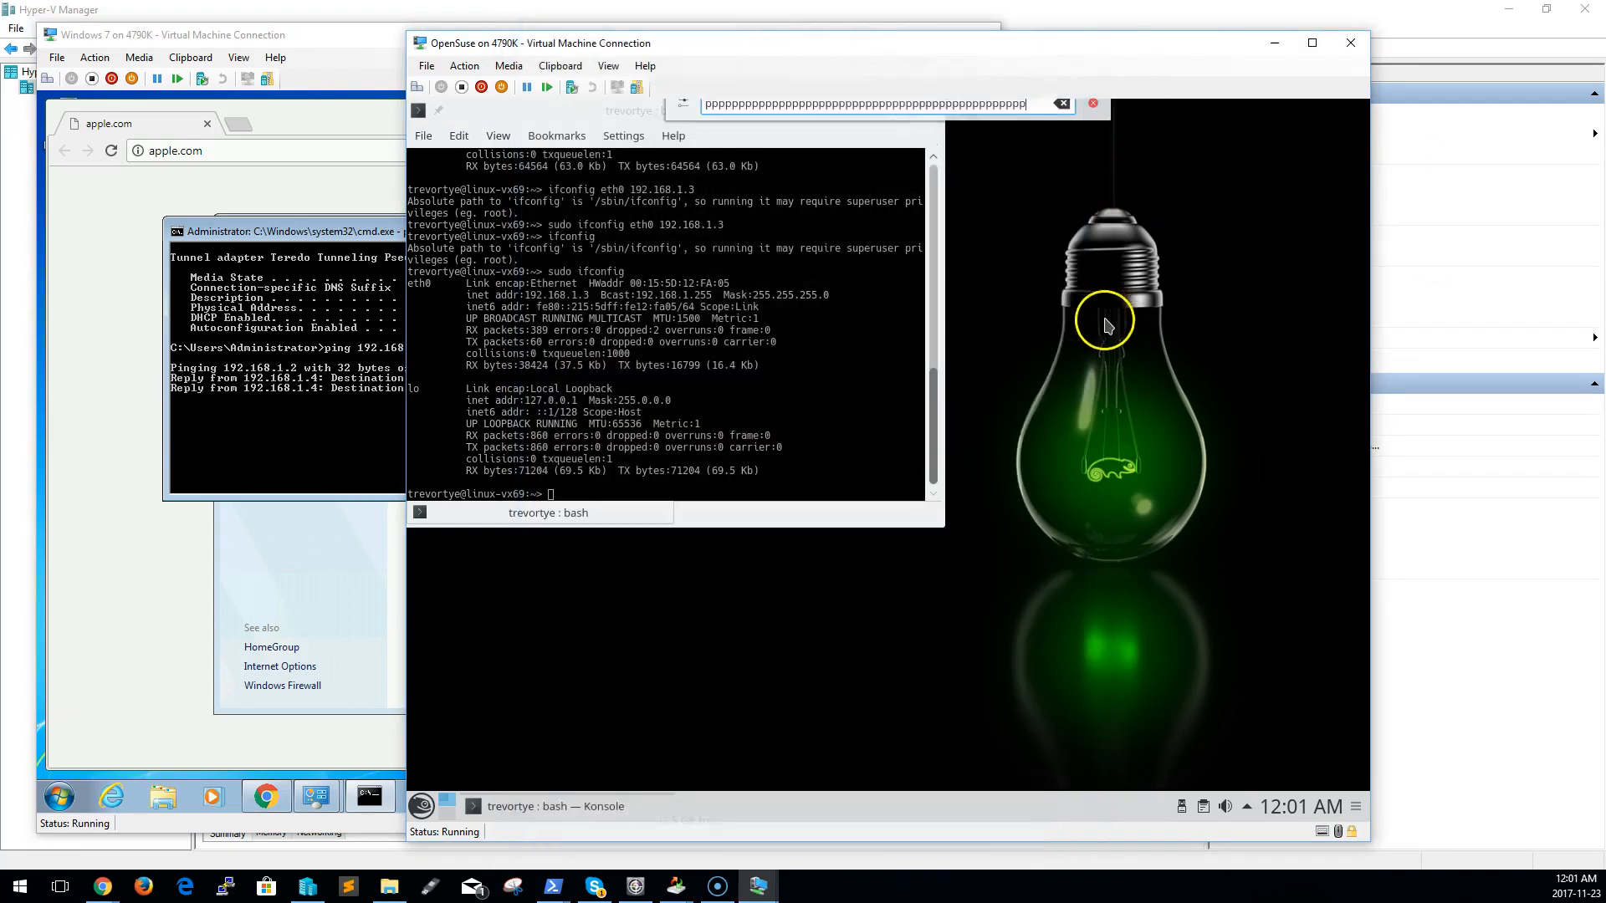
left_click(789, 323)
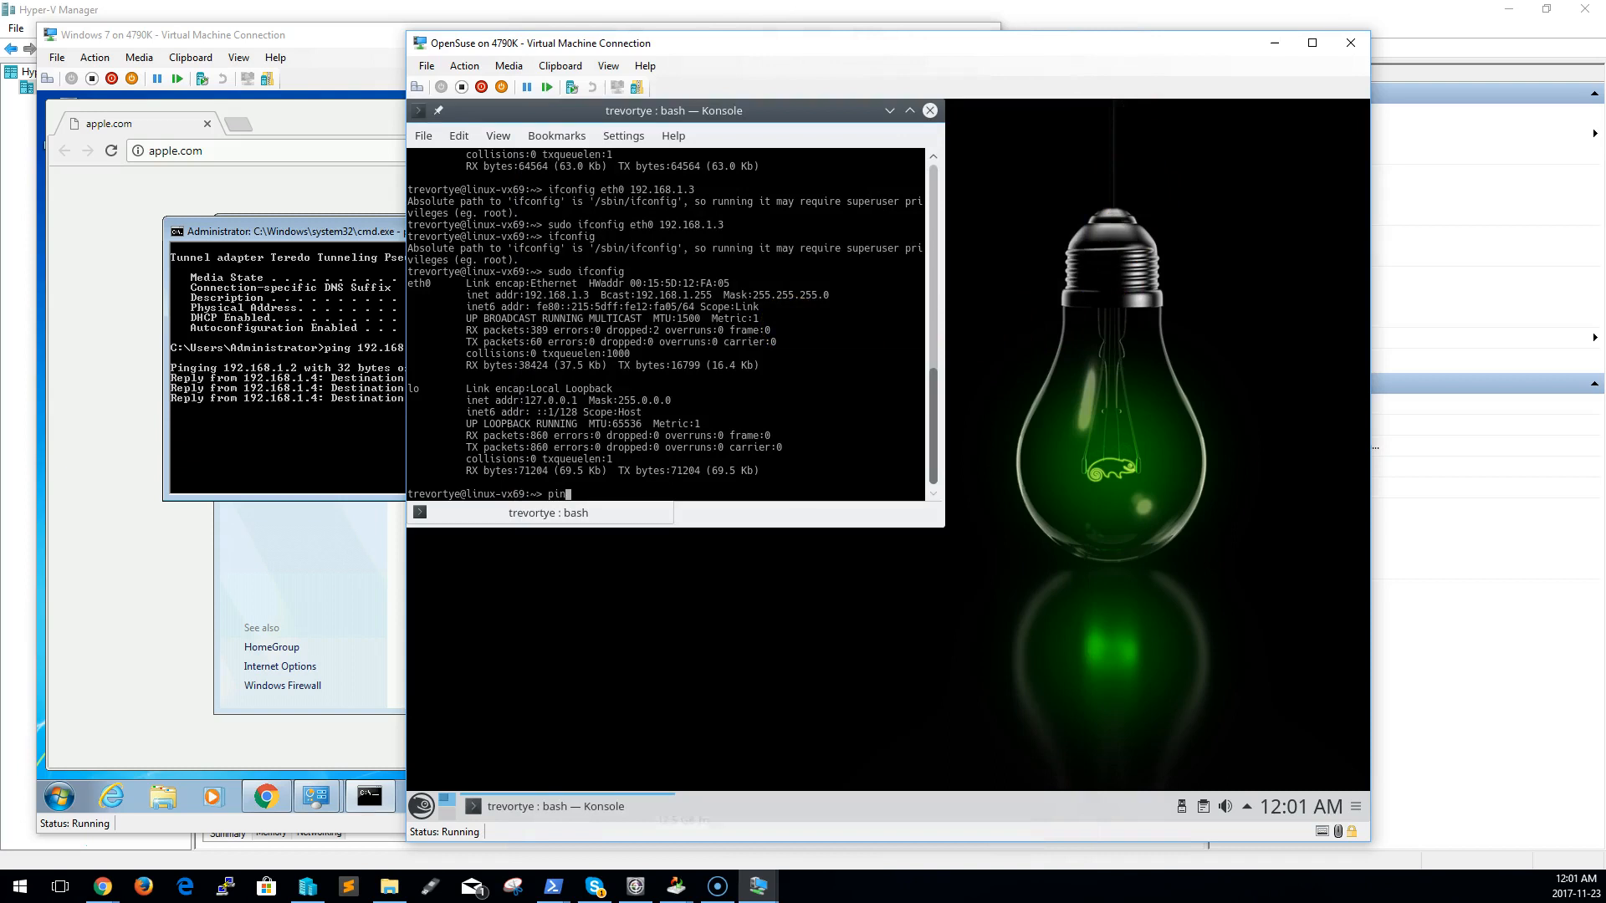
Try to ping 92.168.1.4 from the OpenSuse Konsole
key("Up")
key("Up")
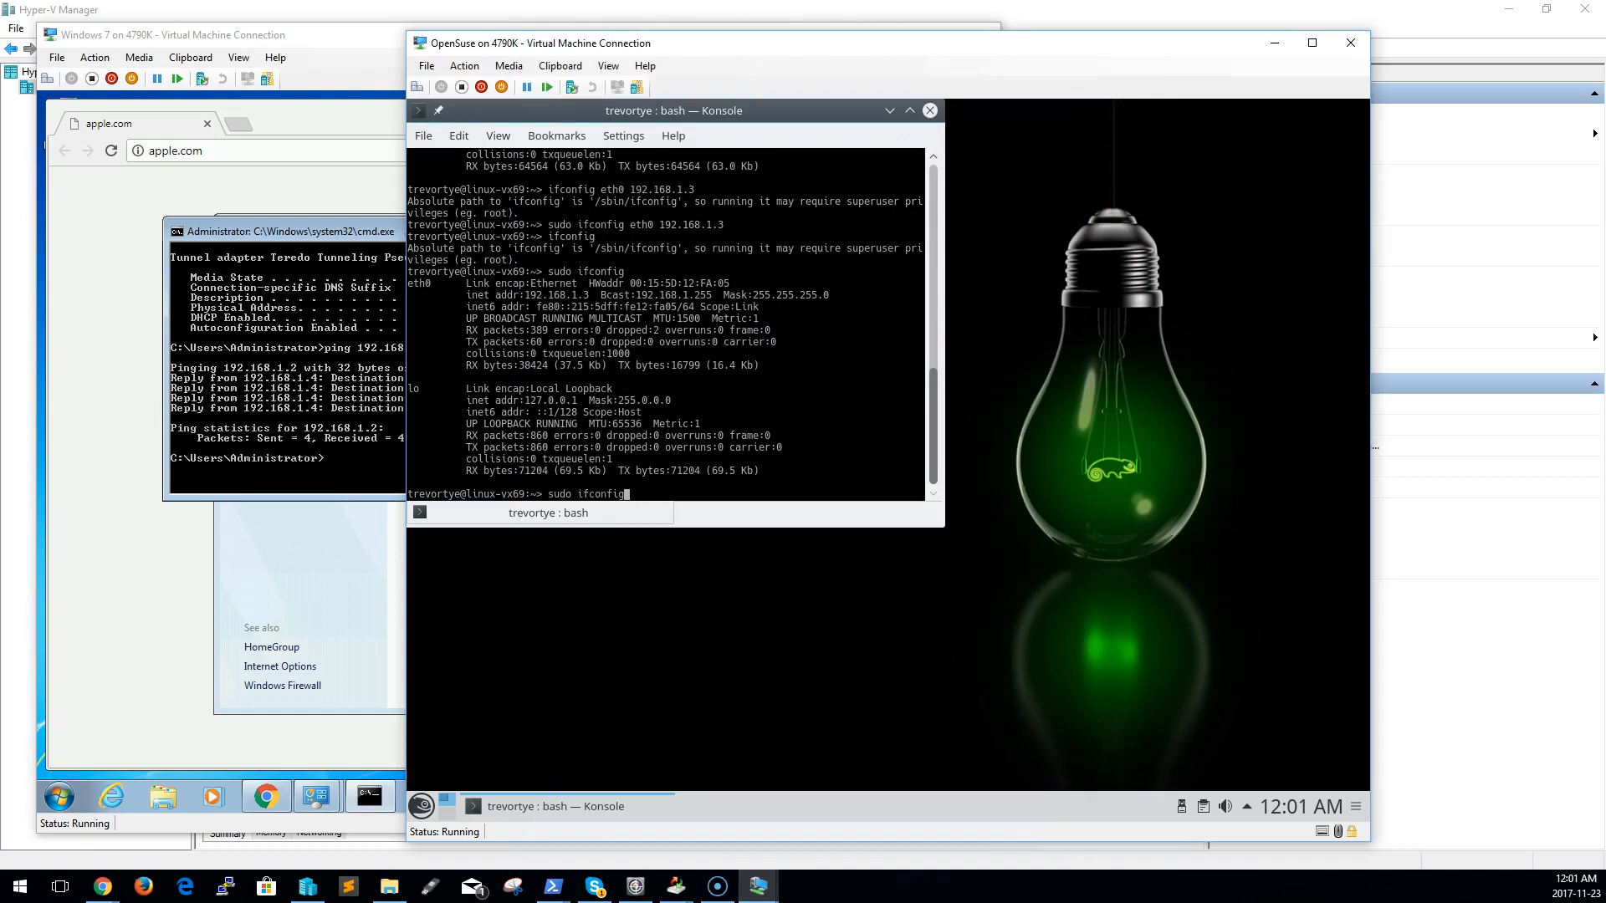
Try pinging 92.168.1.43 and 92.168.1.3 from the OpenSuse terminal
key("Up")
key("Up")
key("Up")
key("Up")
key("Down")
key("Down")
key("Down")
key("Down")
key("Down")
key("Return")
key("Up")
type("3")
key("Return")
key("Up")
key("Return")
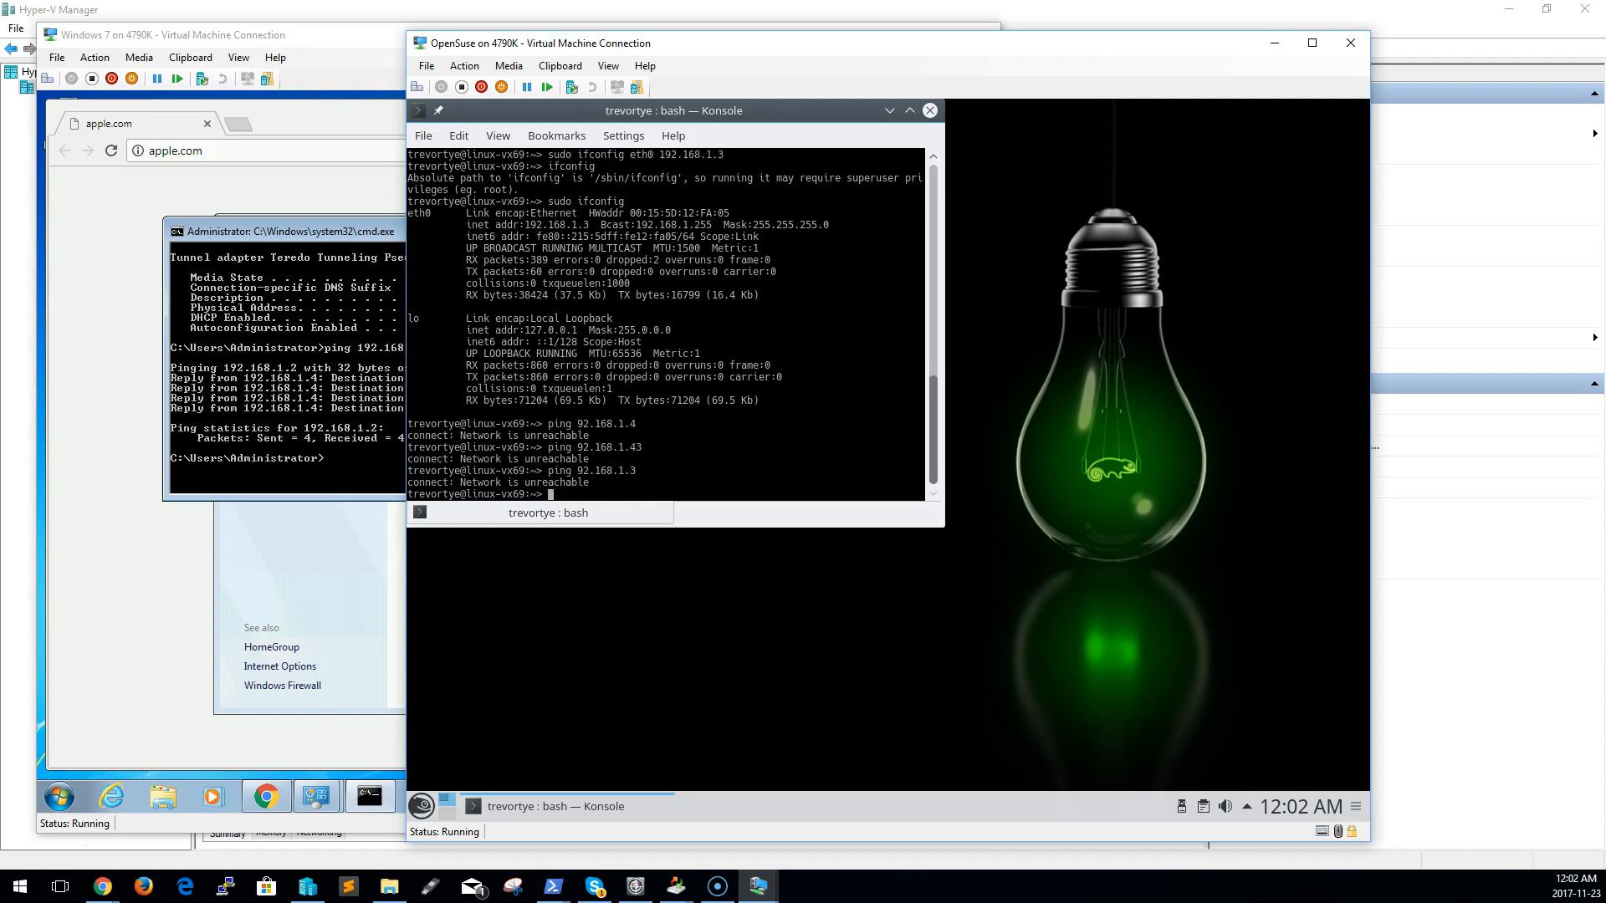
Check the Windows 7 ping output, and ping the corrected address 192.168.1.3 from the OpenSuse Konsole
left_click(255, 425)
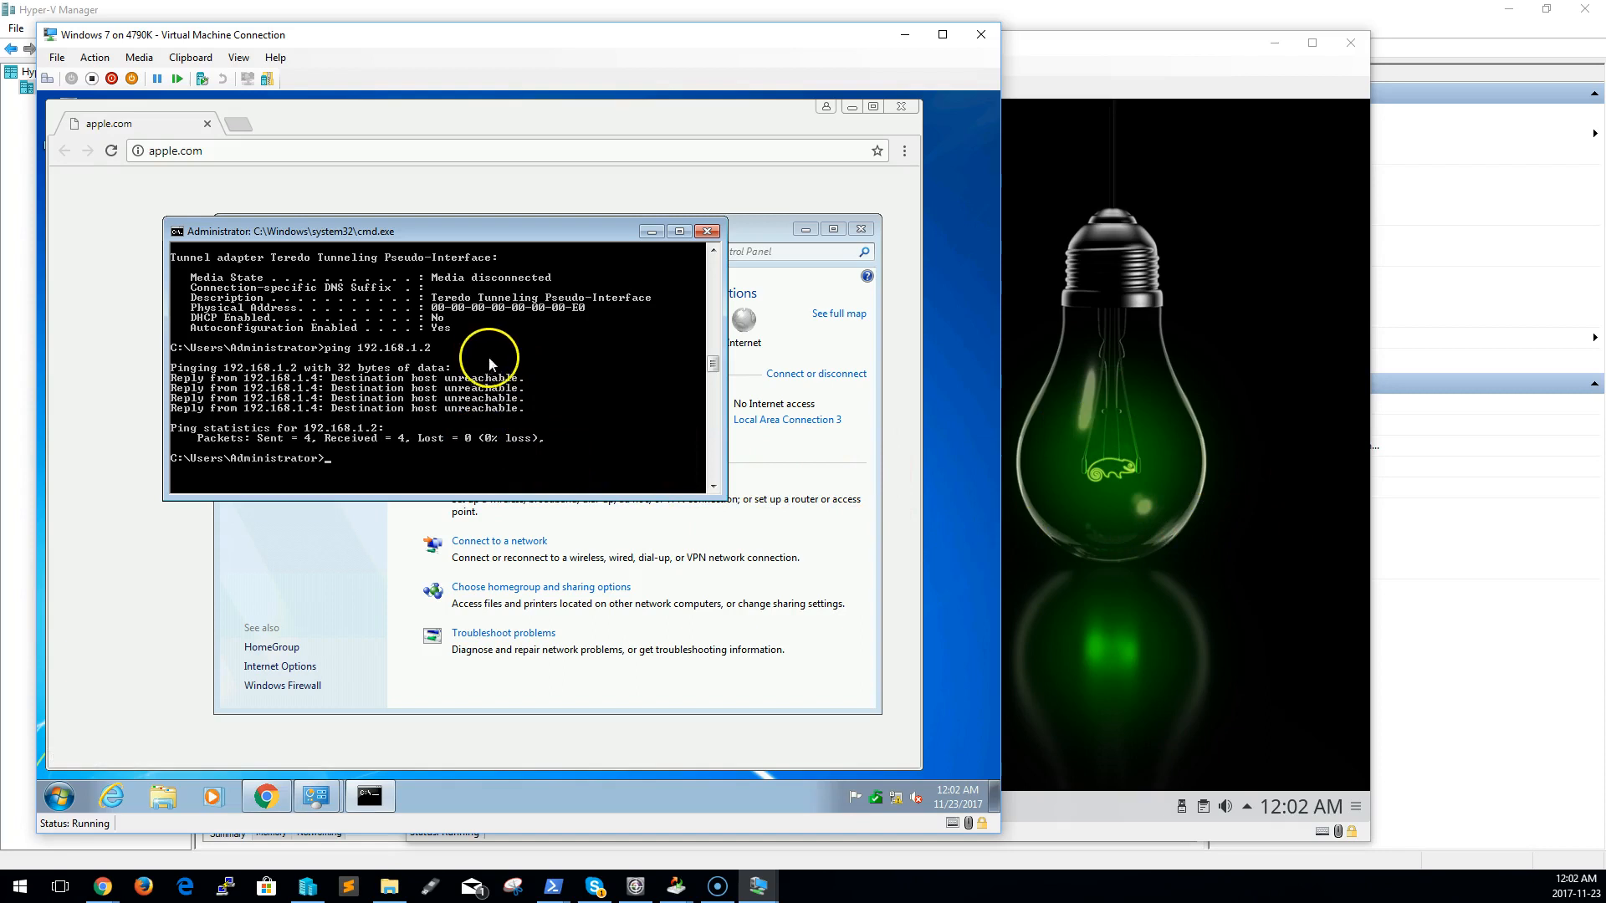
left_click(1193, 538)
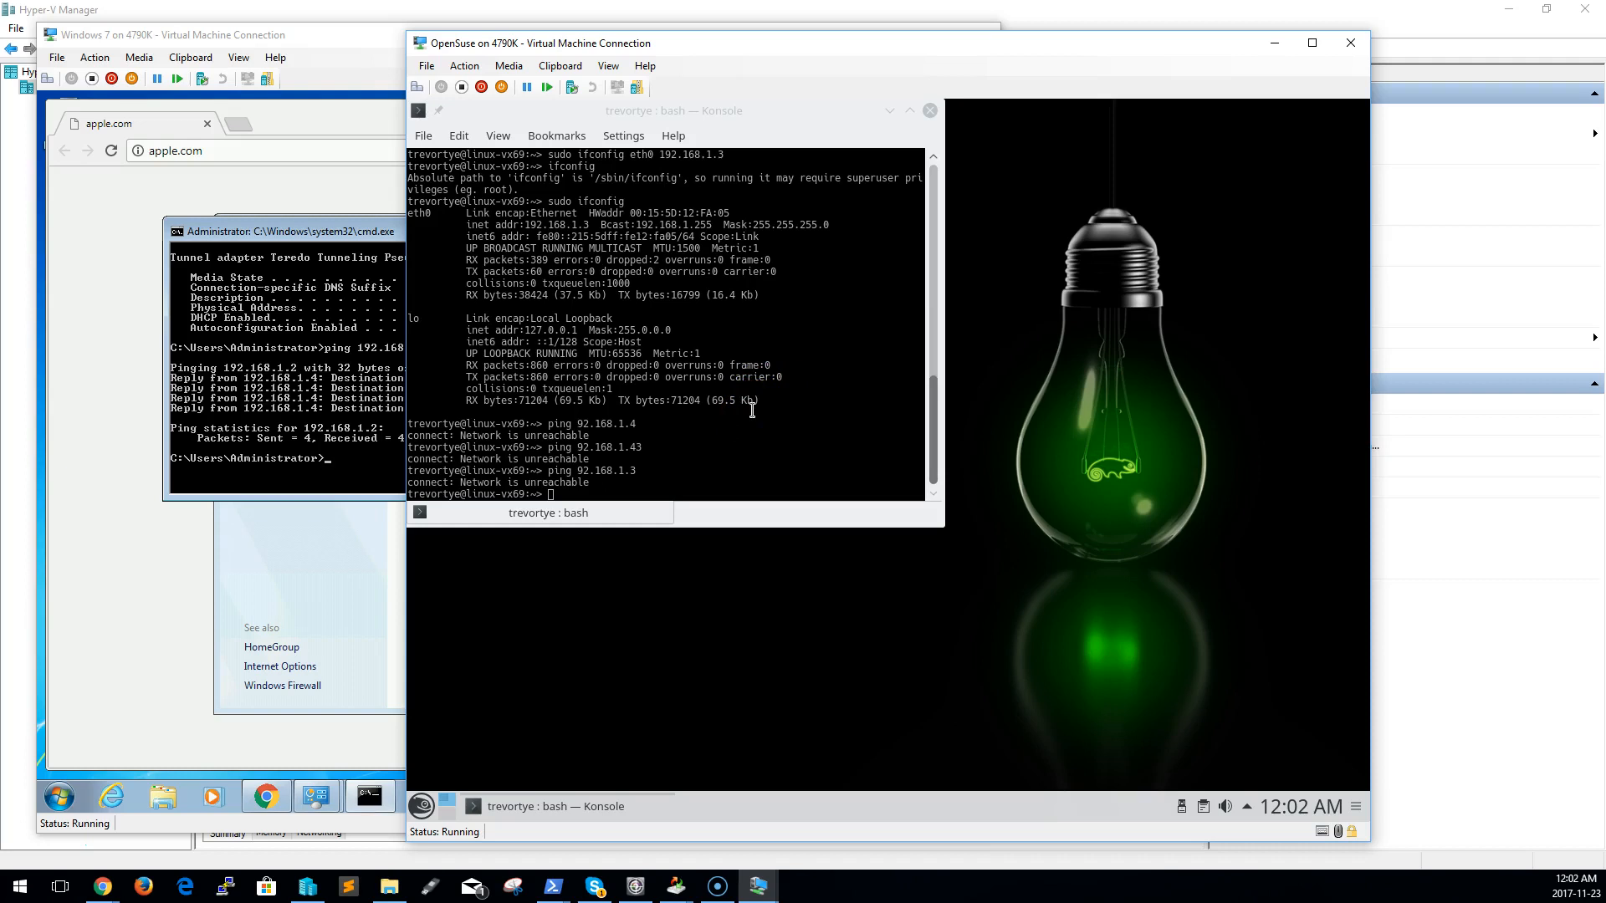
left_click(821, 342)
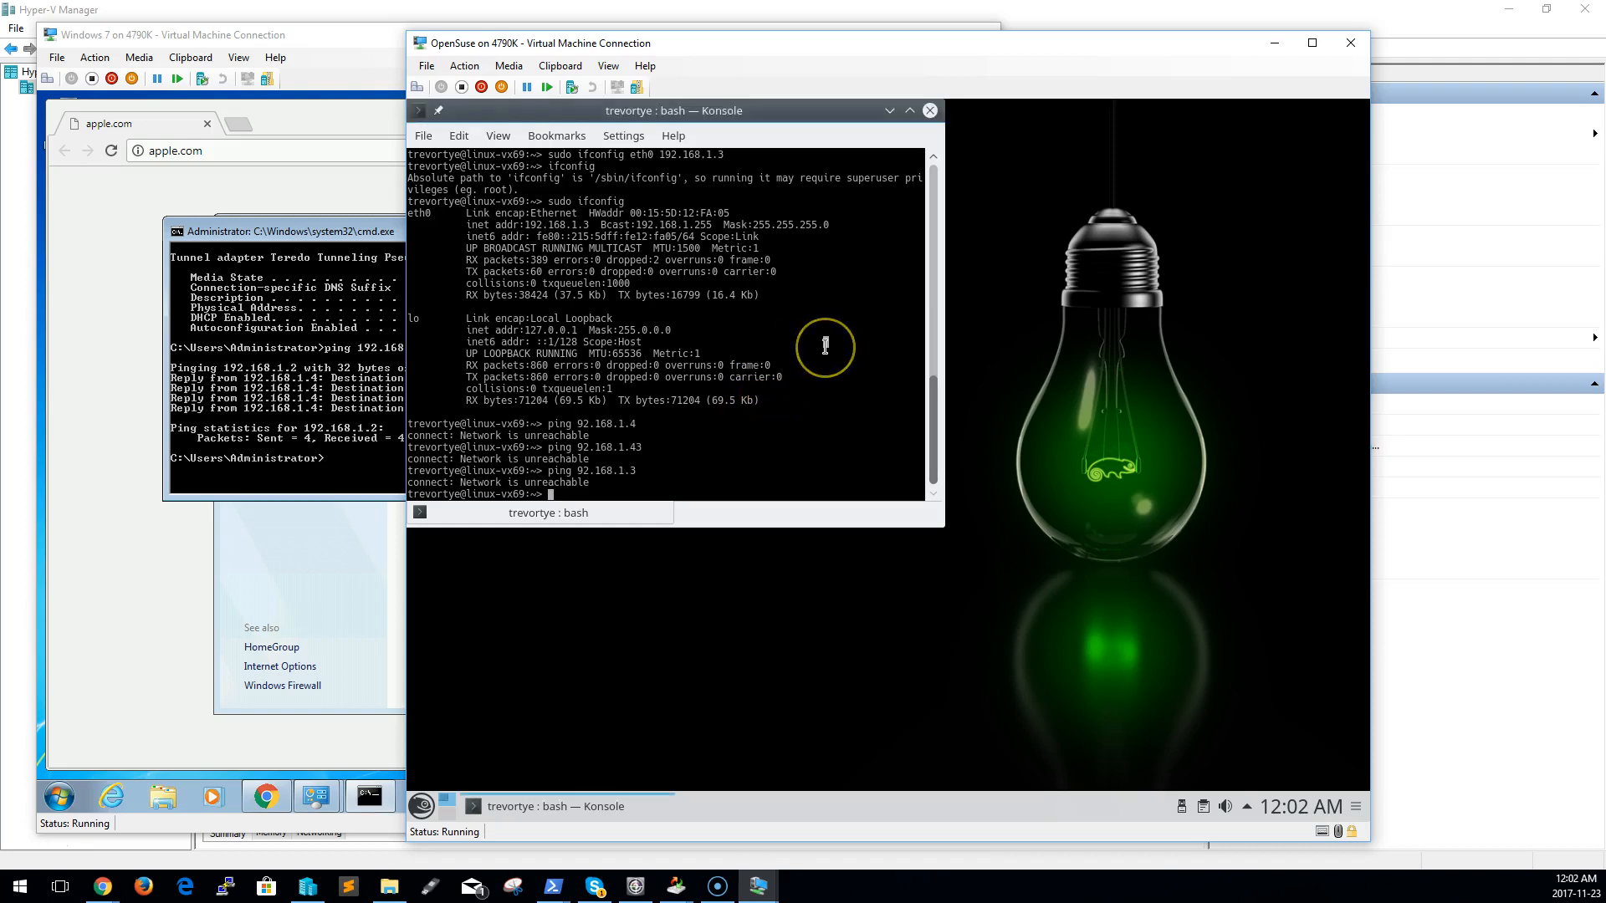
key("Up")
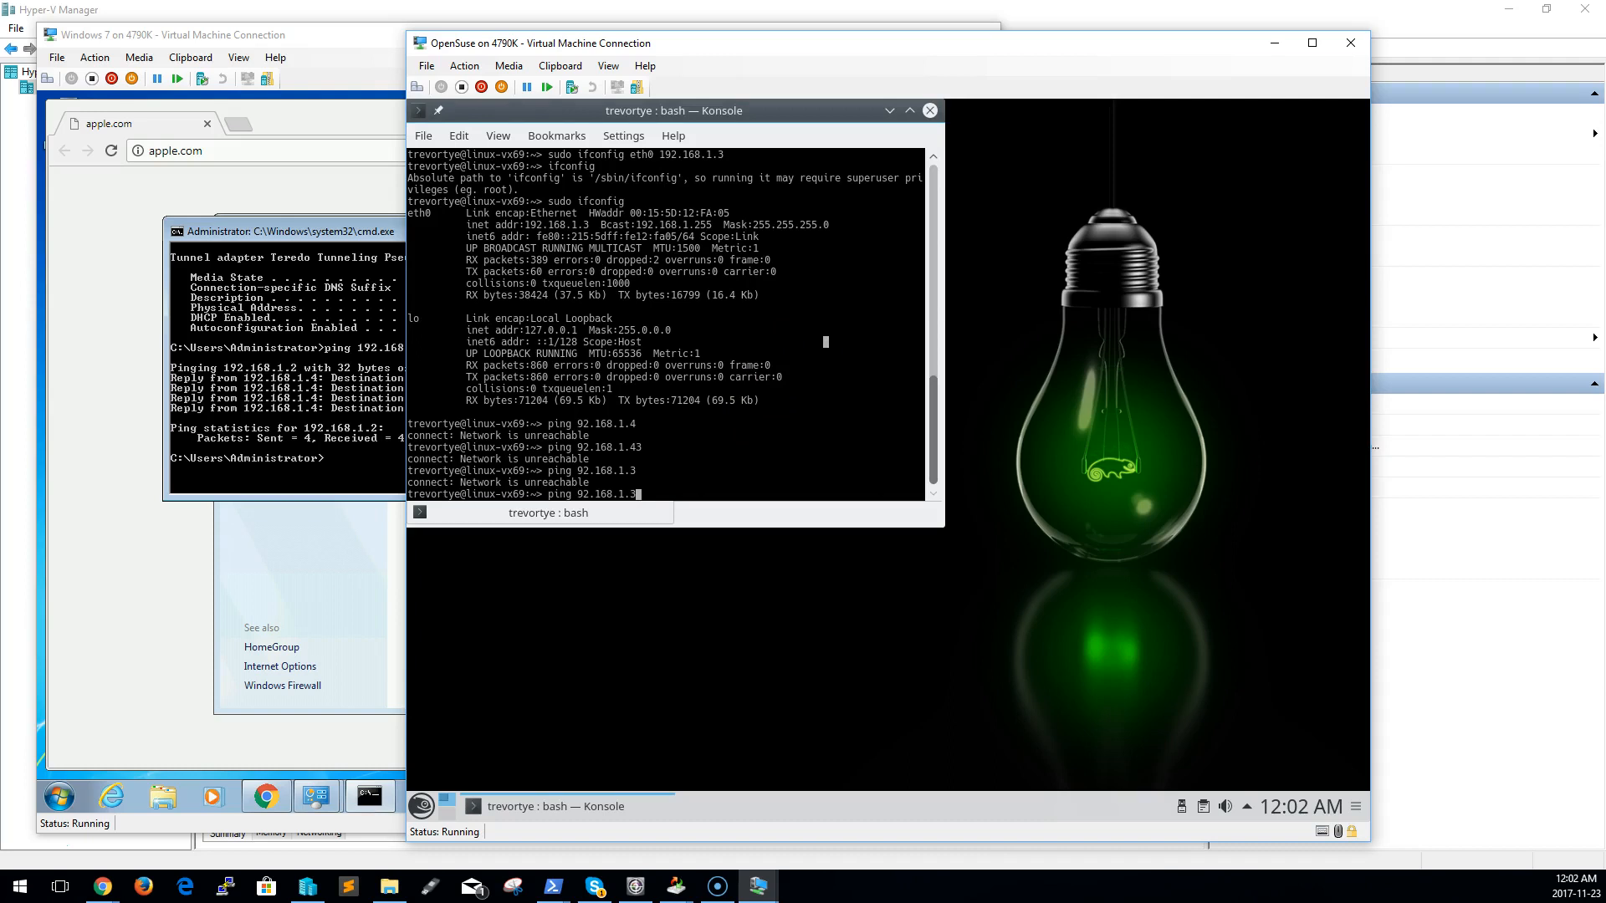
left_click(730, 406)
type("`")
key("BackSpace")
type("1")
key("Return")
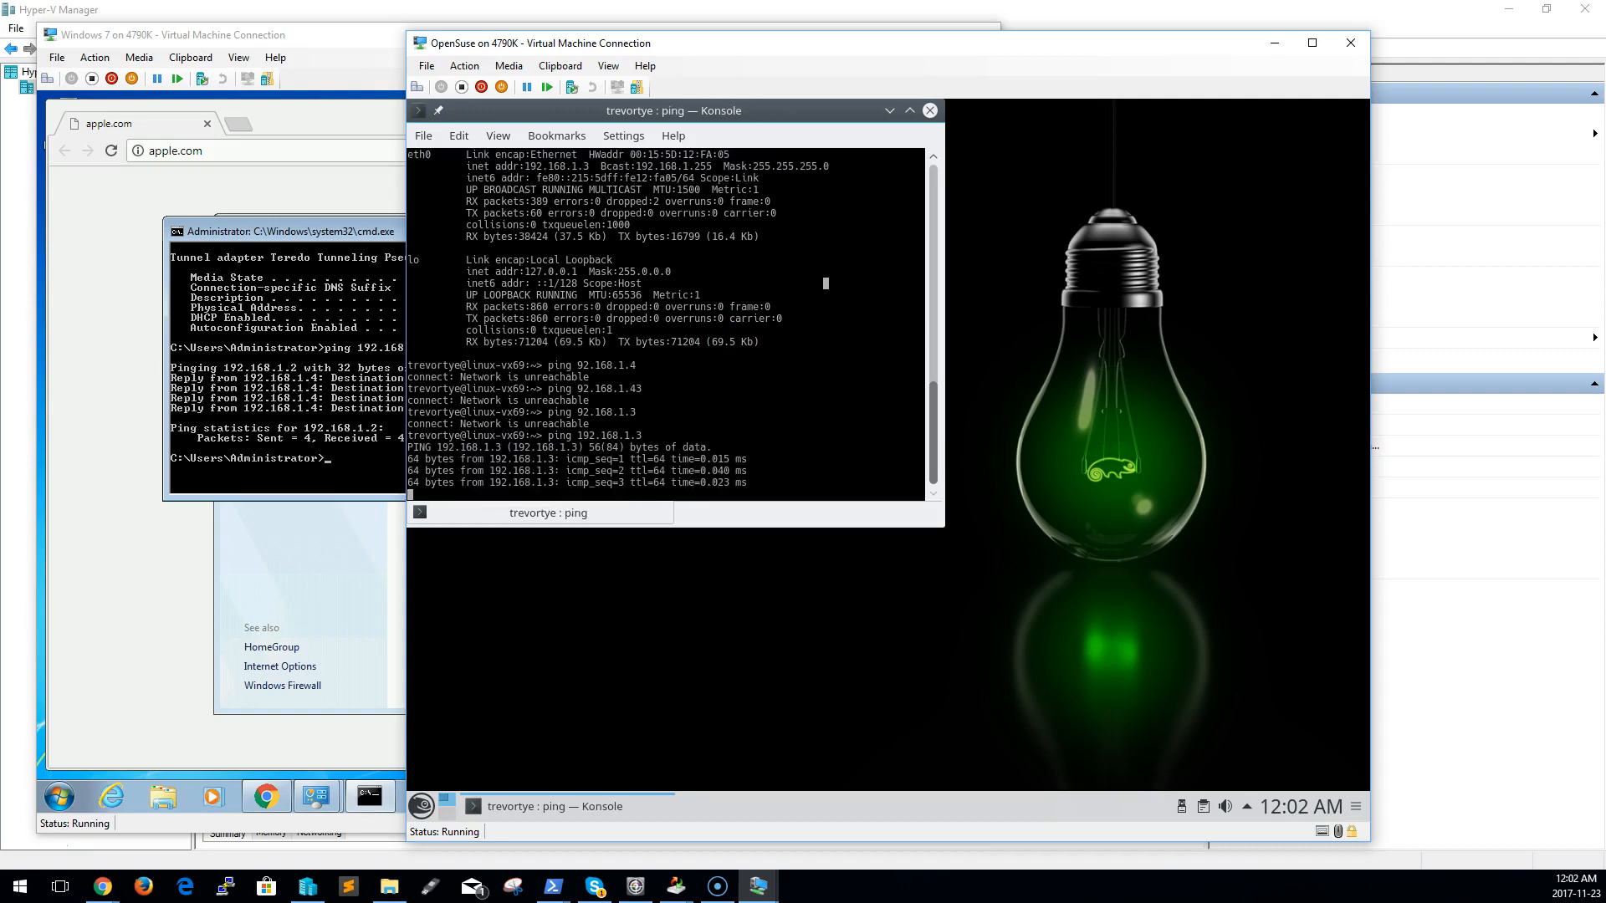
Return to the Windows 7 command prompt and repeat the ping to 192.168.1.2
left_click(255, 445)
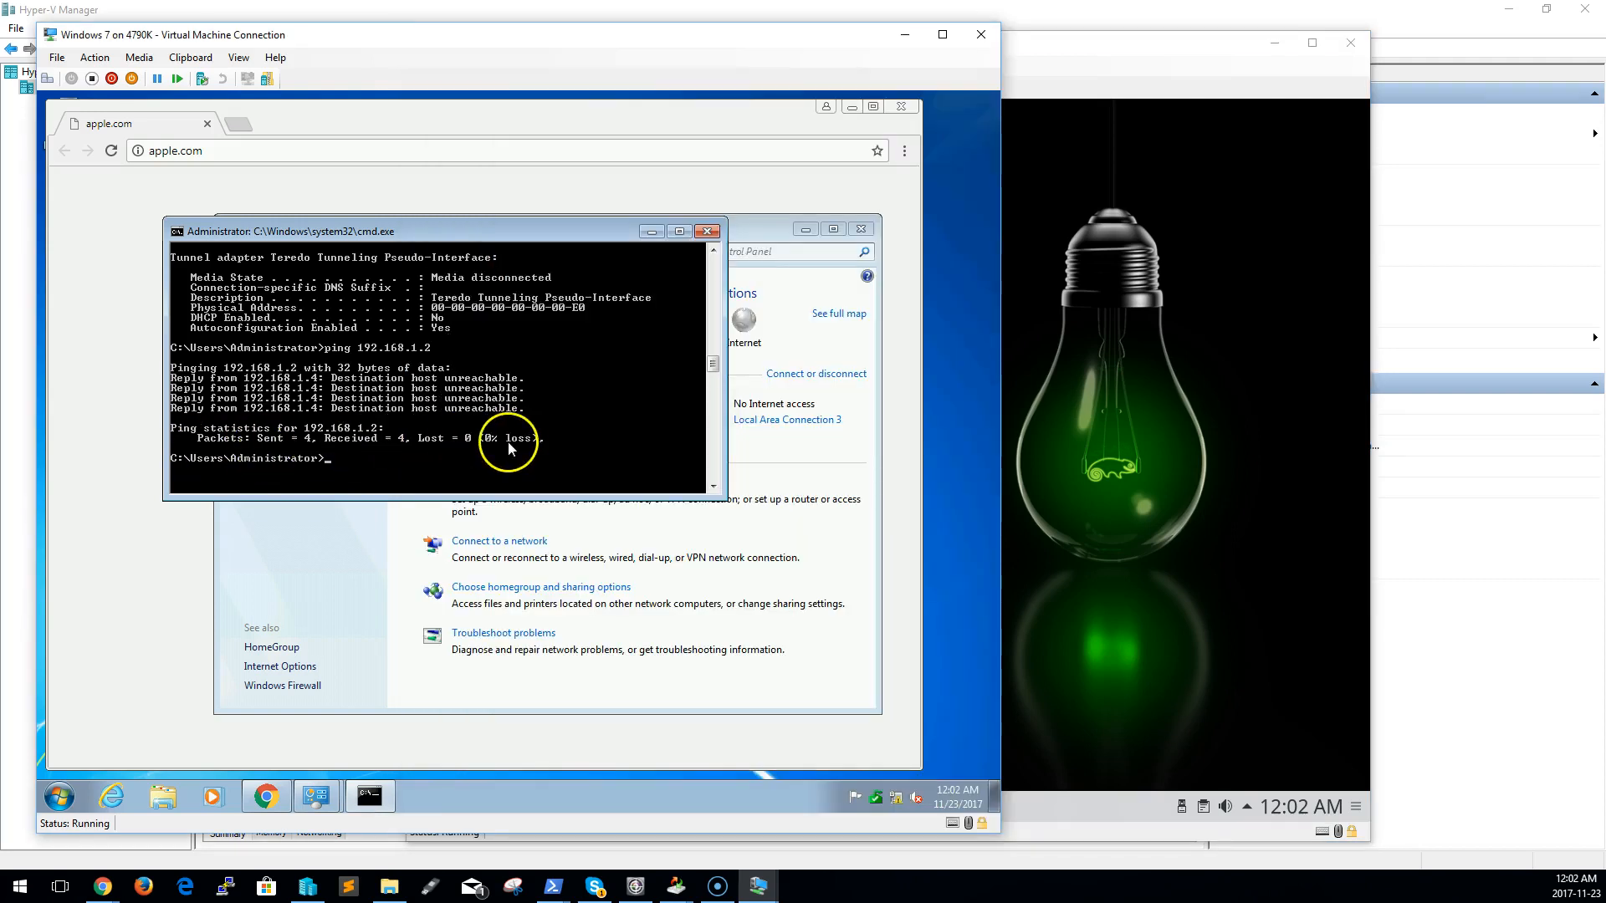
key("Up")
key("Return")
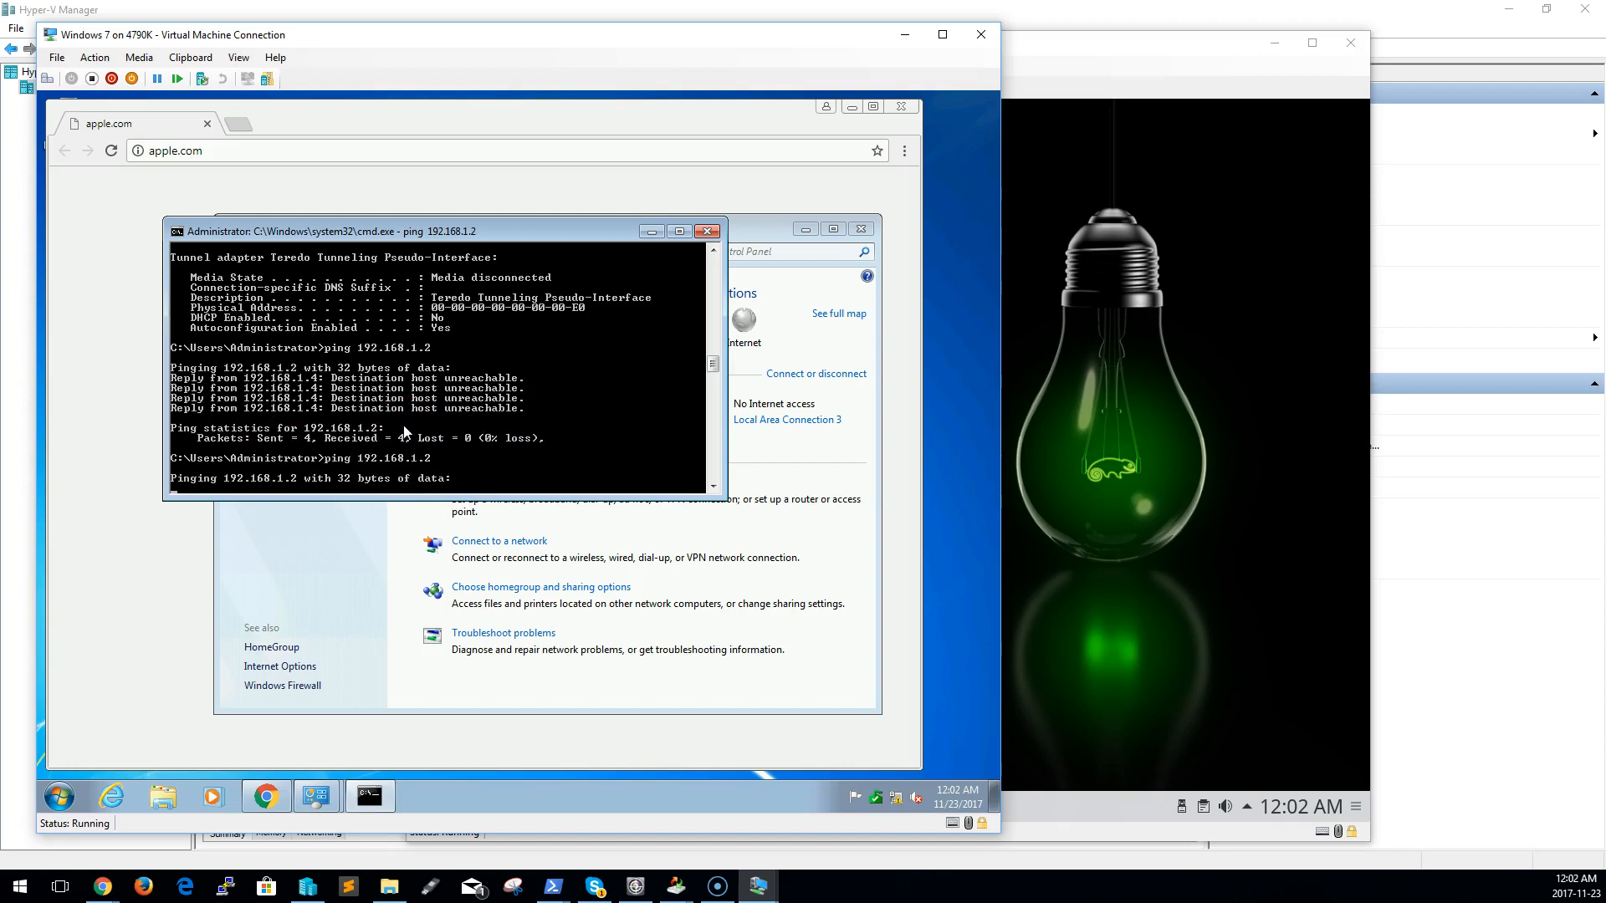
scroll(426, 431, "down", 5)
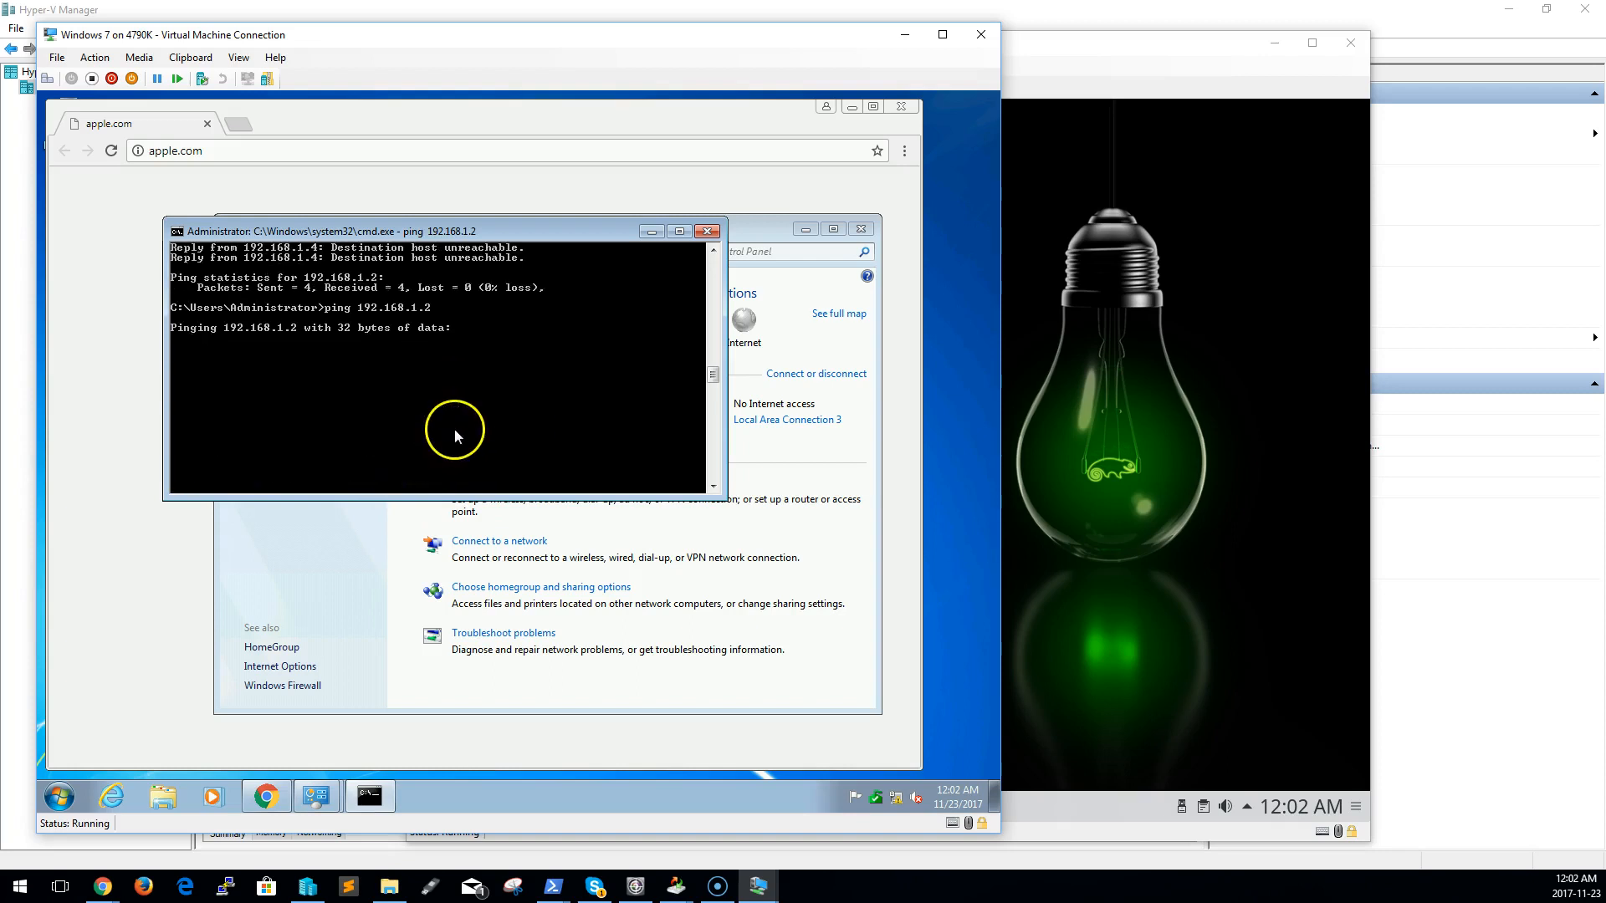
Stop the ping running in the Windows 7 command prompt and the one running in the OpenSuse Konsole
left_click(982, 462)
left_click(532, 383)
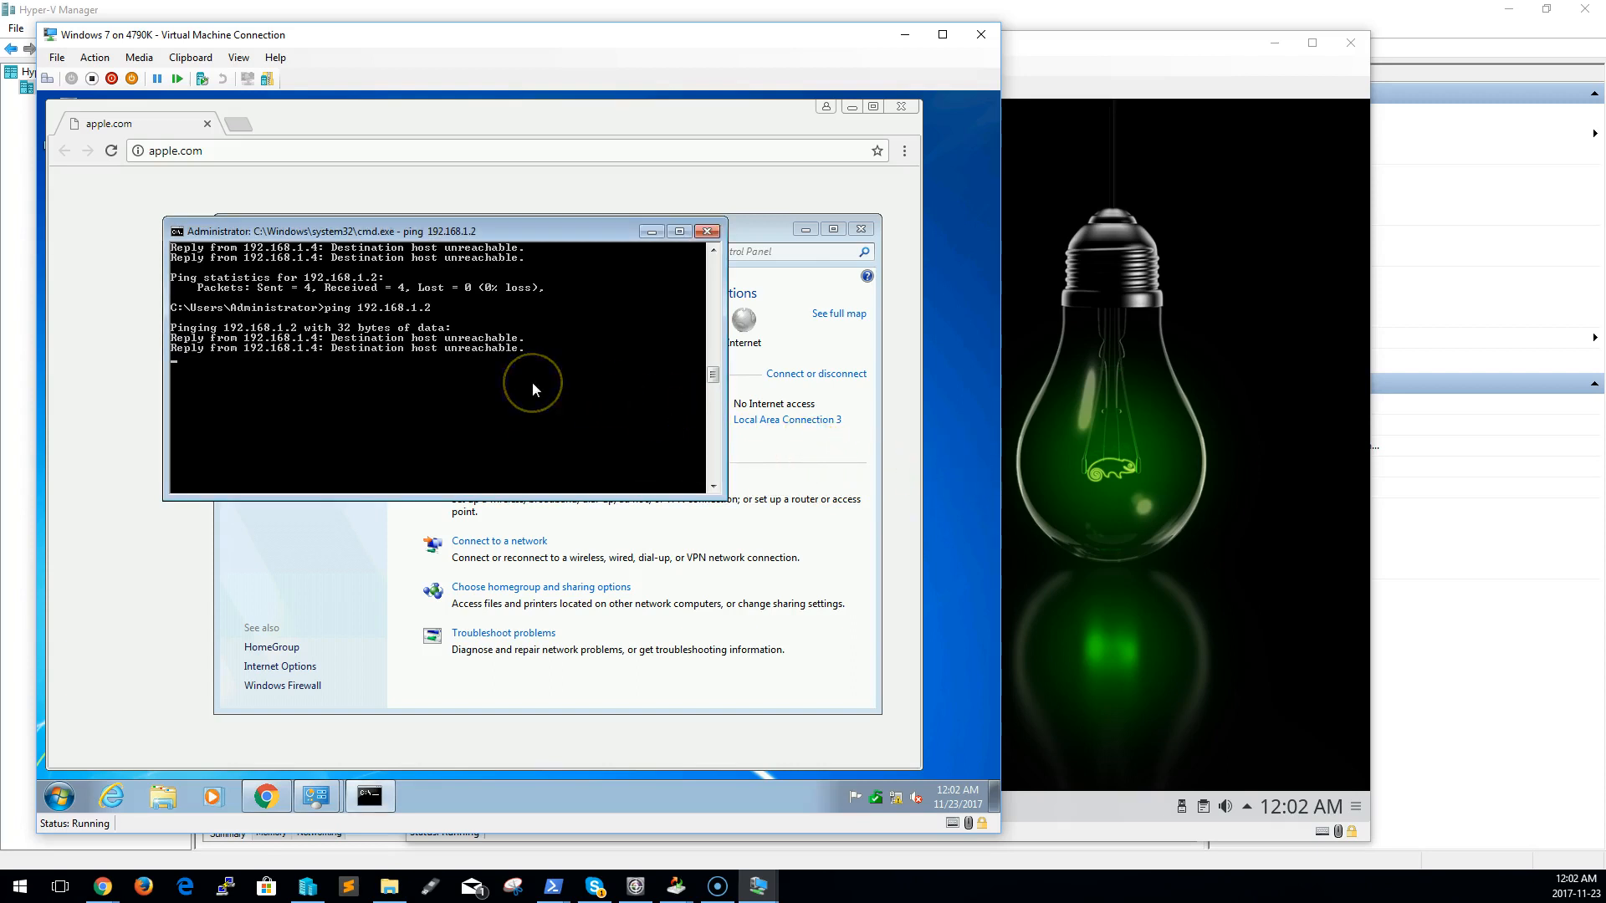
key("ctrl+c")
left_click(1163, 475)
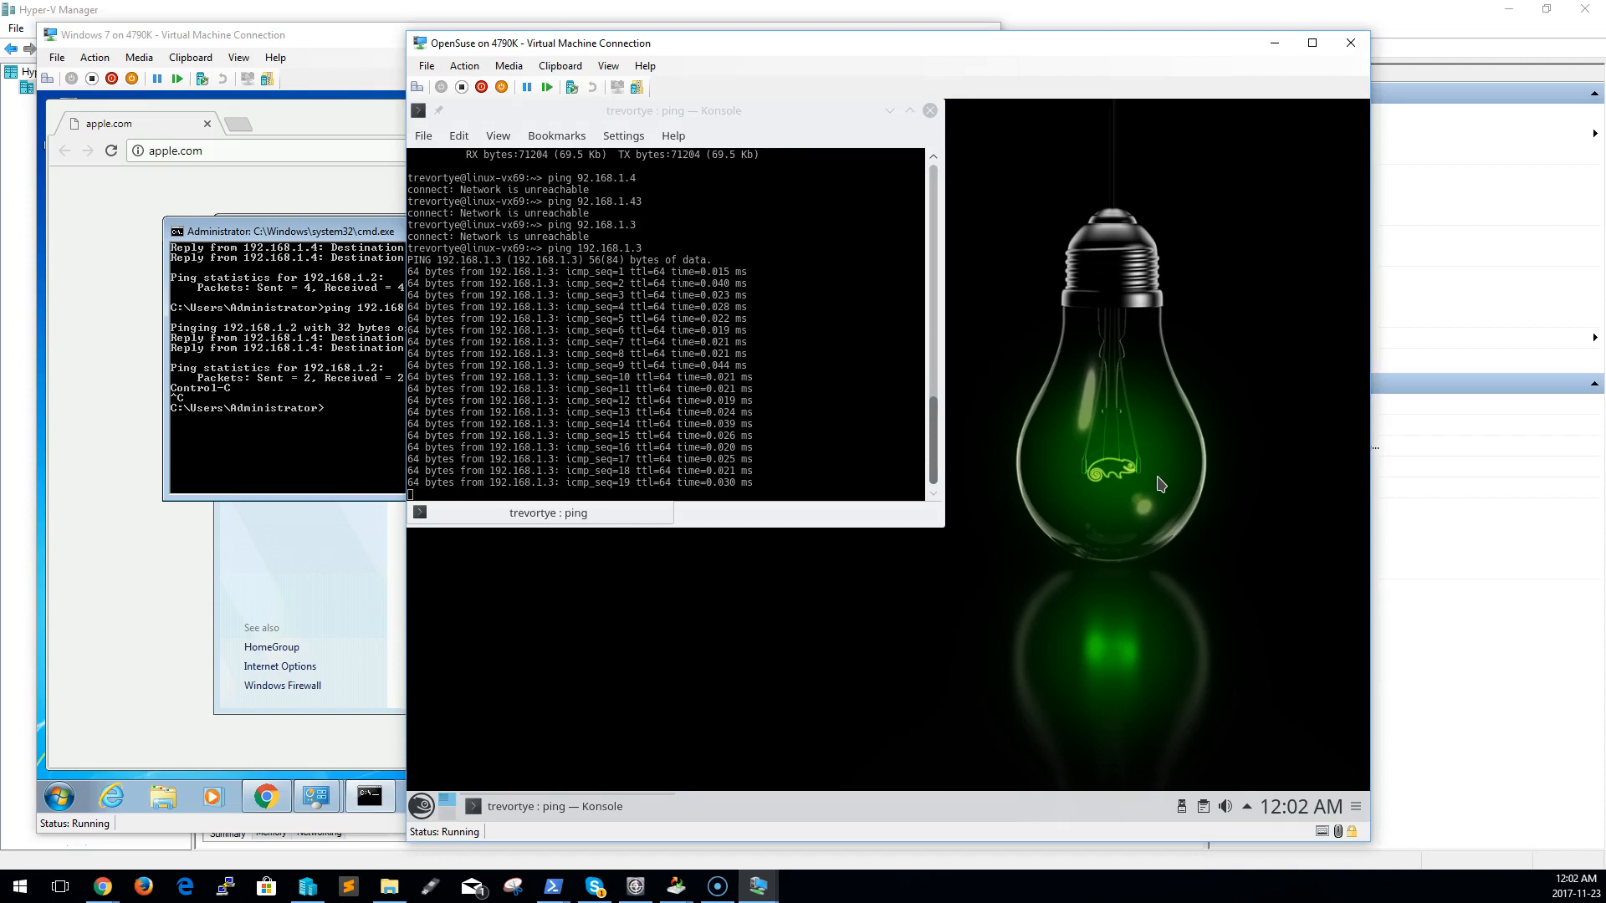
left_click(755, 431)
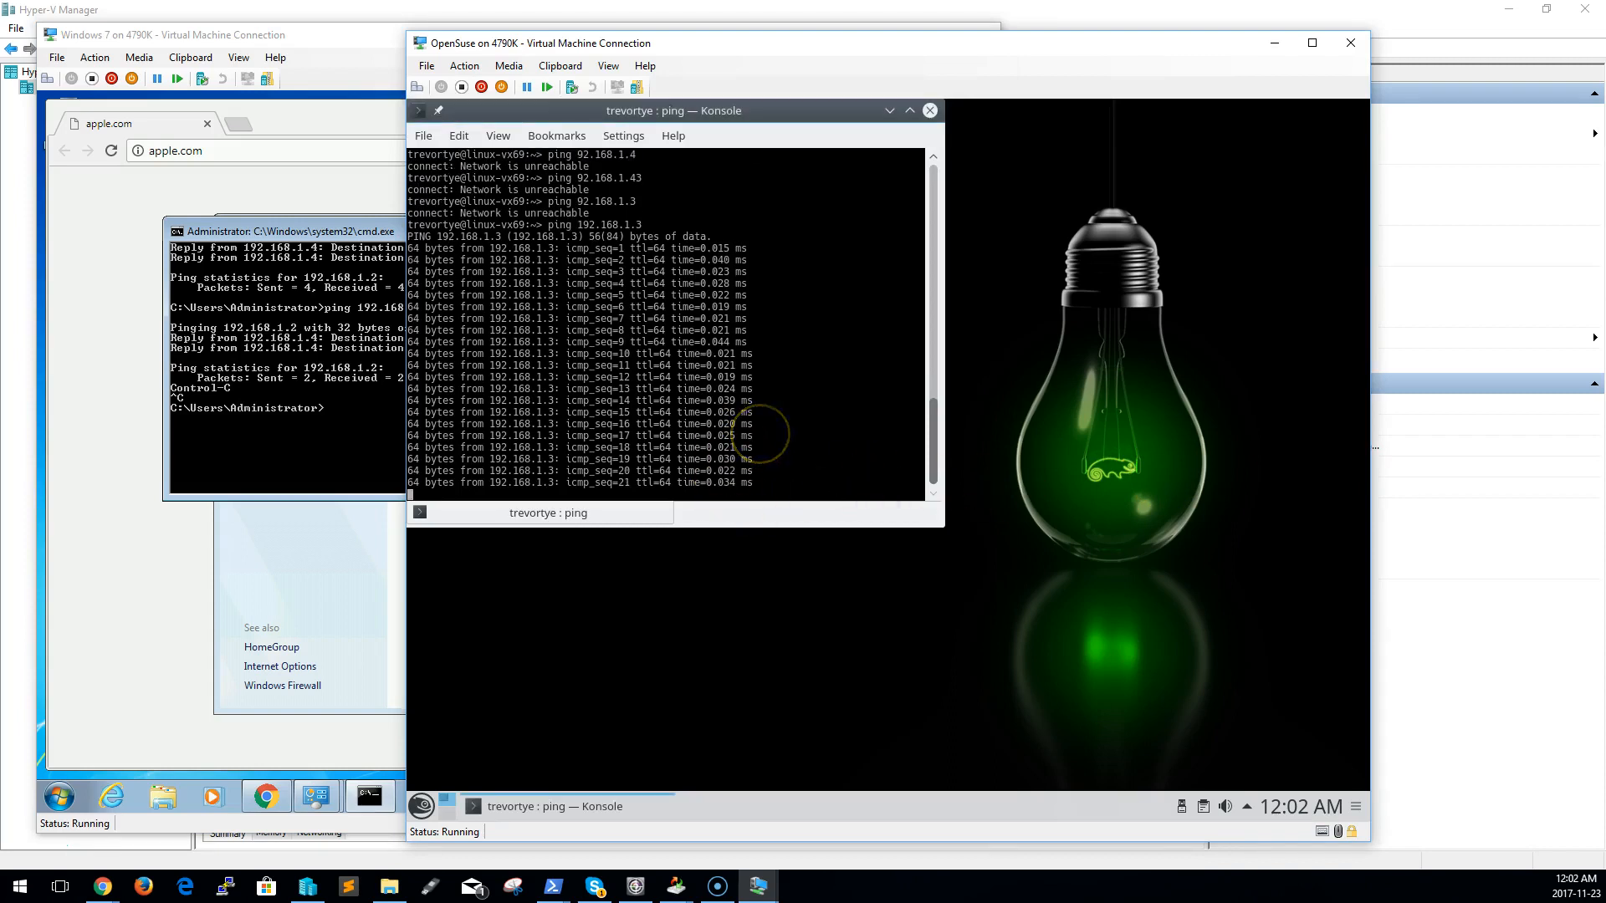
key("ctrl+c")
Show the OpenSuse guest's network interface configuration by running ifconfig, first plainly and again with sudo
key("Up")
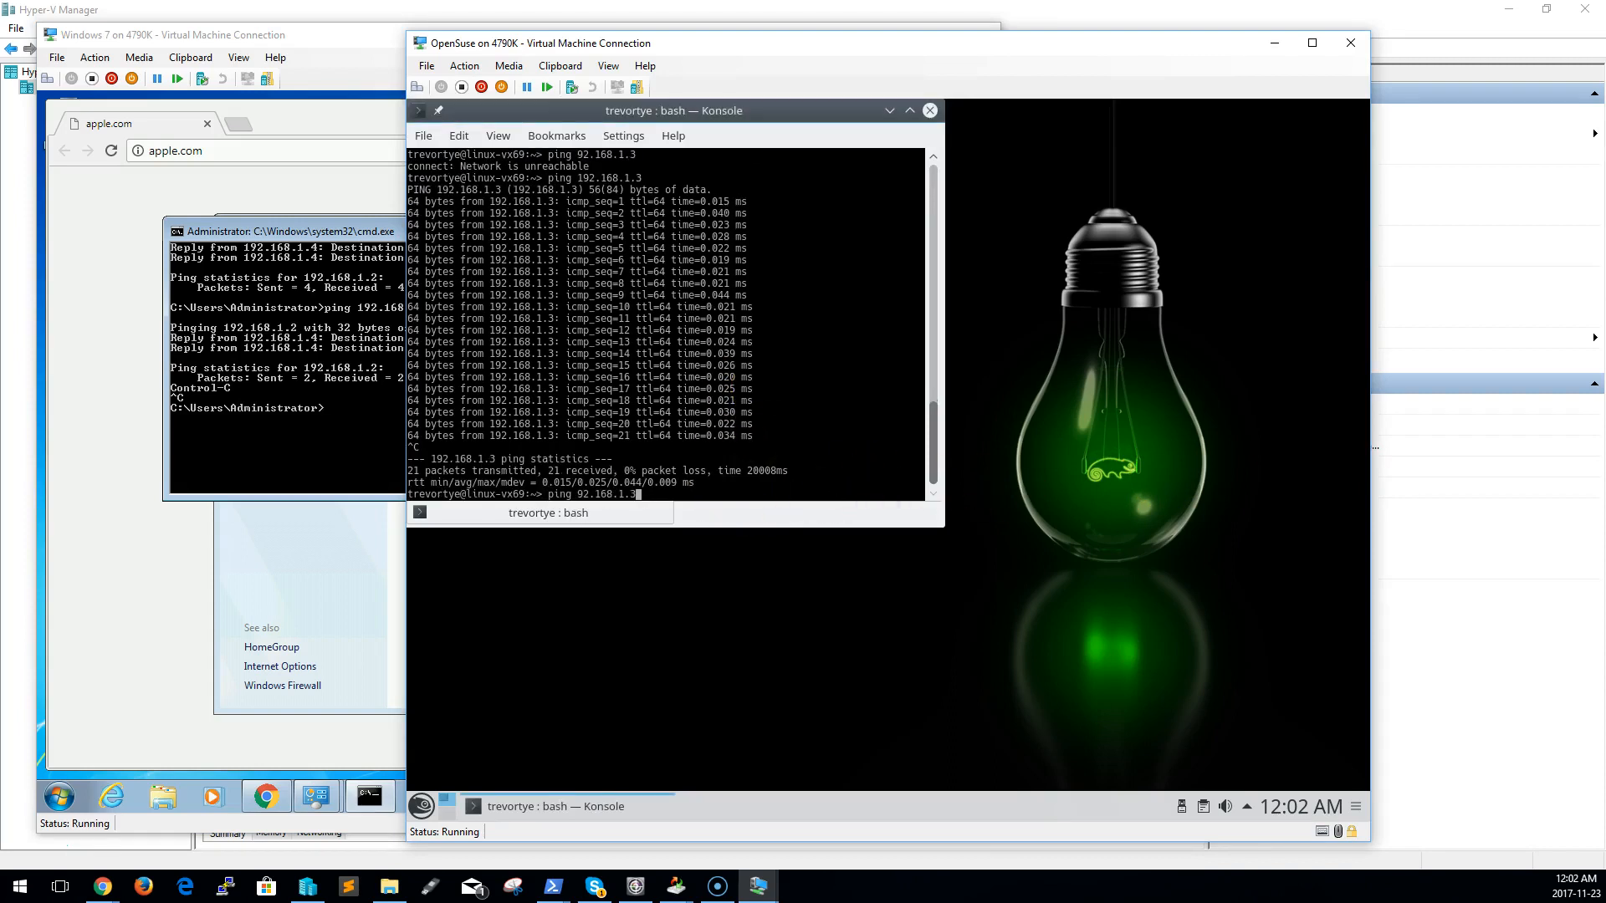
key("ctrl+u")
type("ifconfig")
key("Return")
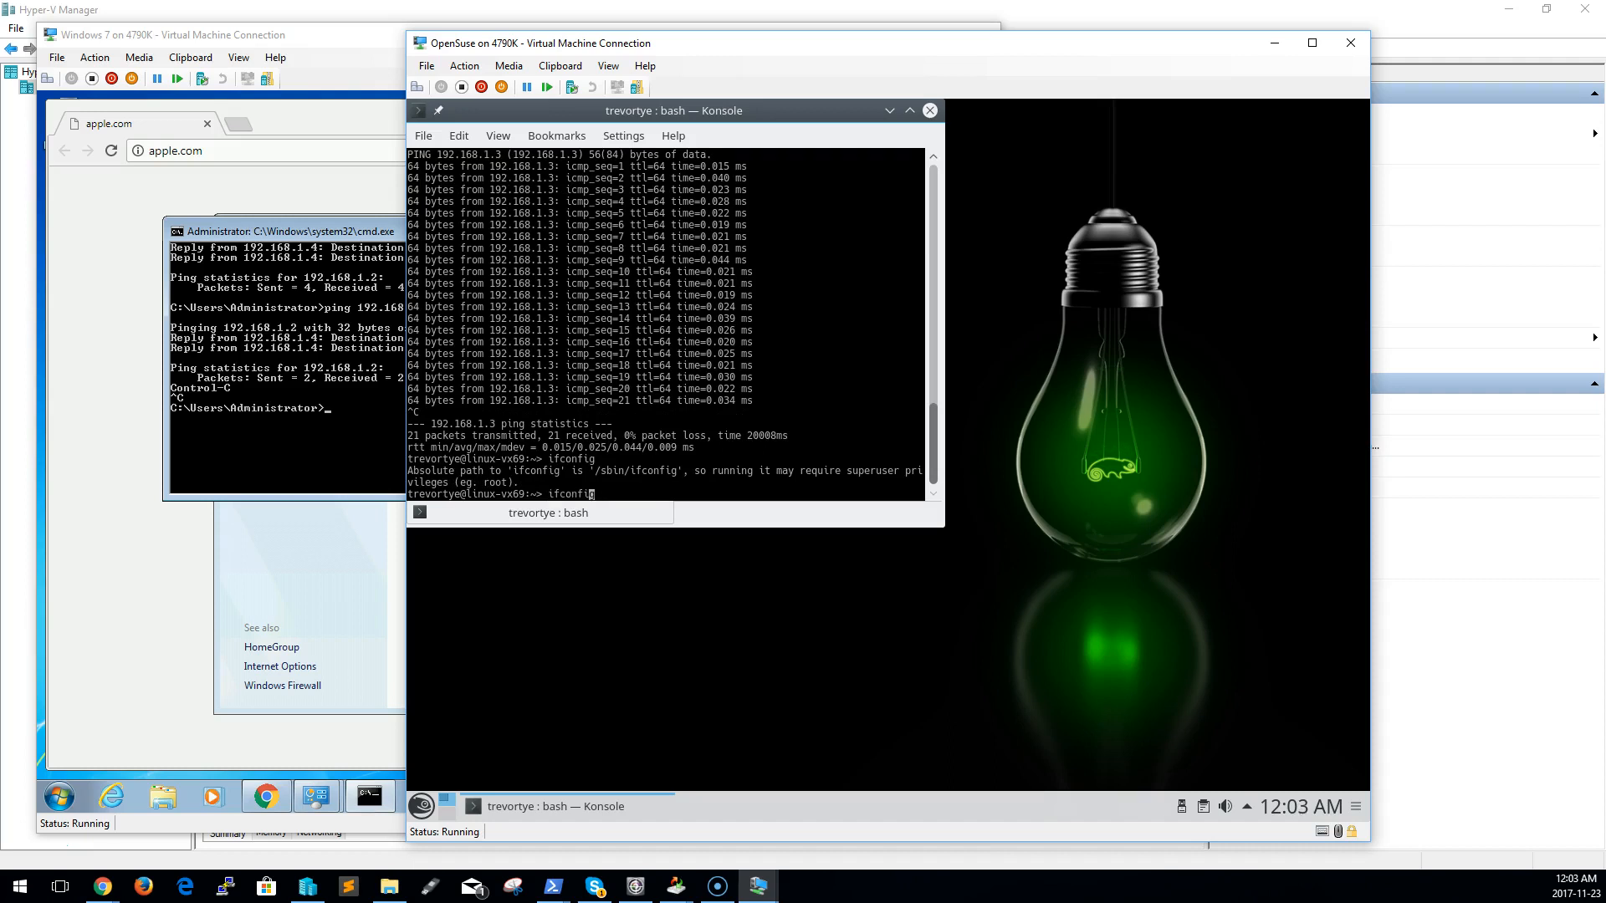
type("sudo")
key("Return")
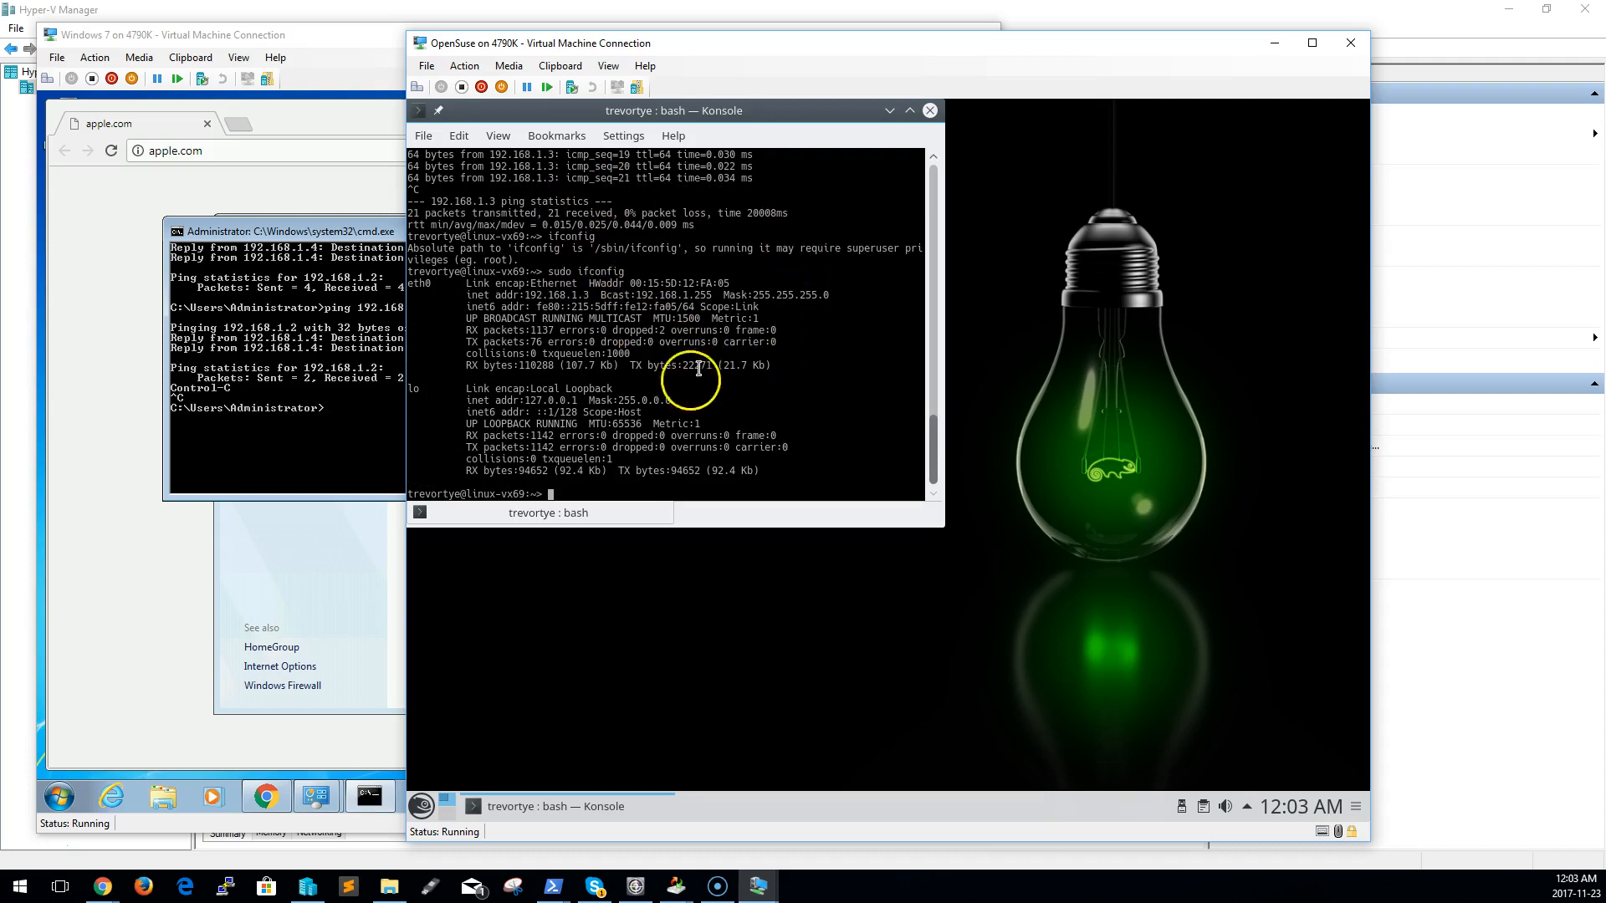
Ping 192.168.1.4 from the OpenSuse Konsole, and stop the ping after several replies
key("Up")
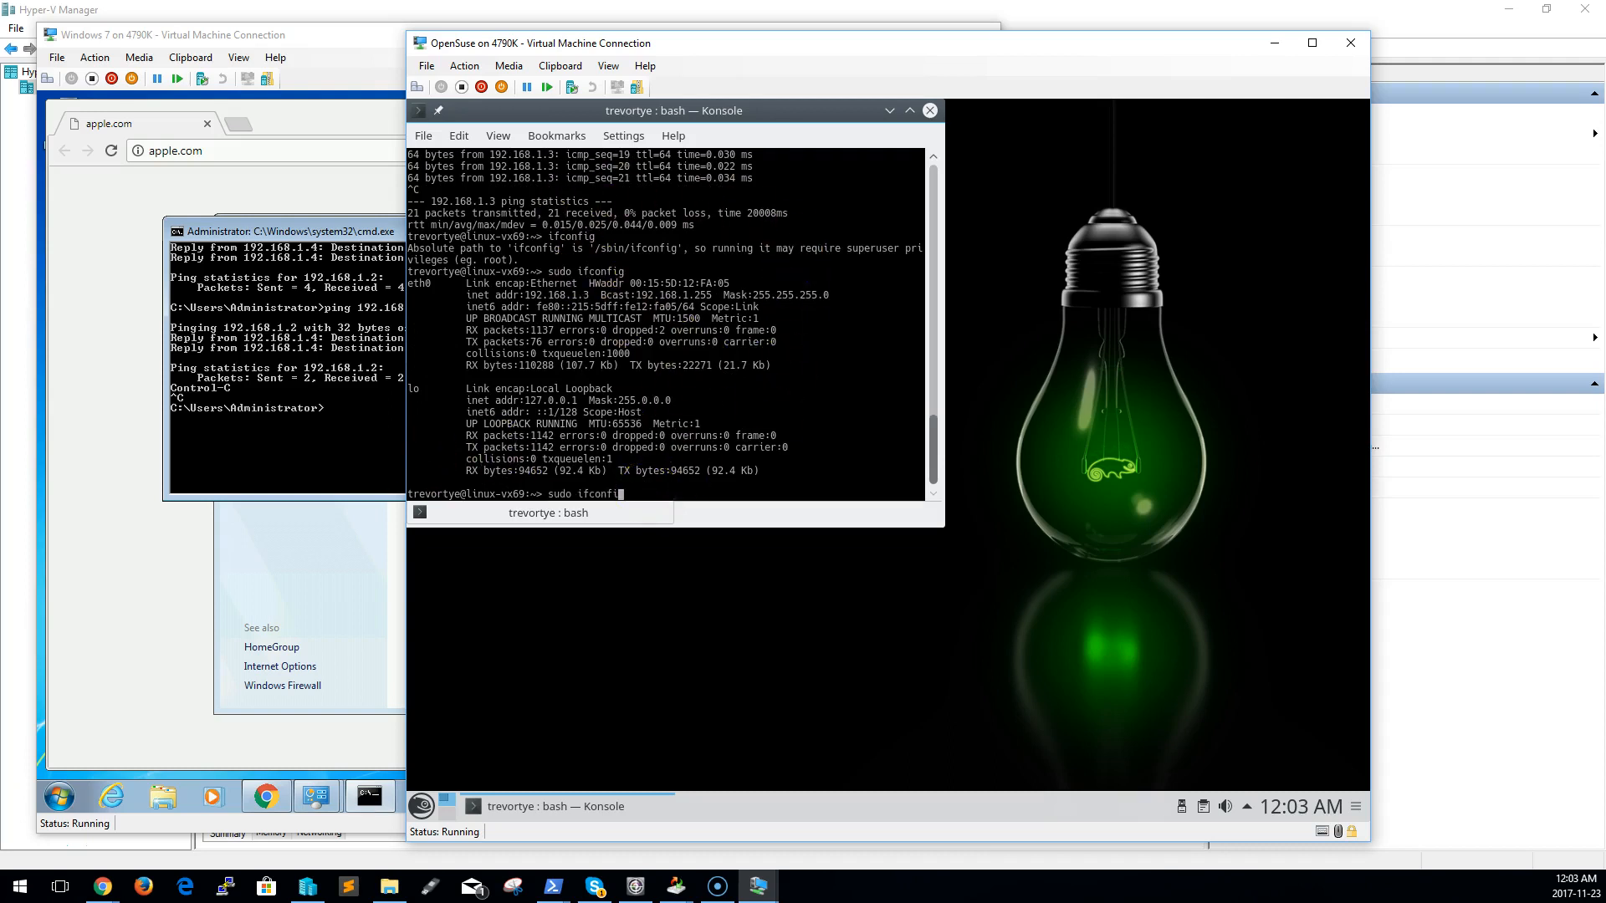
key("Up")
type("4")
key("Return")
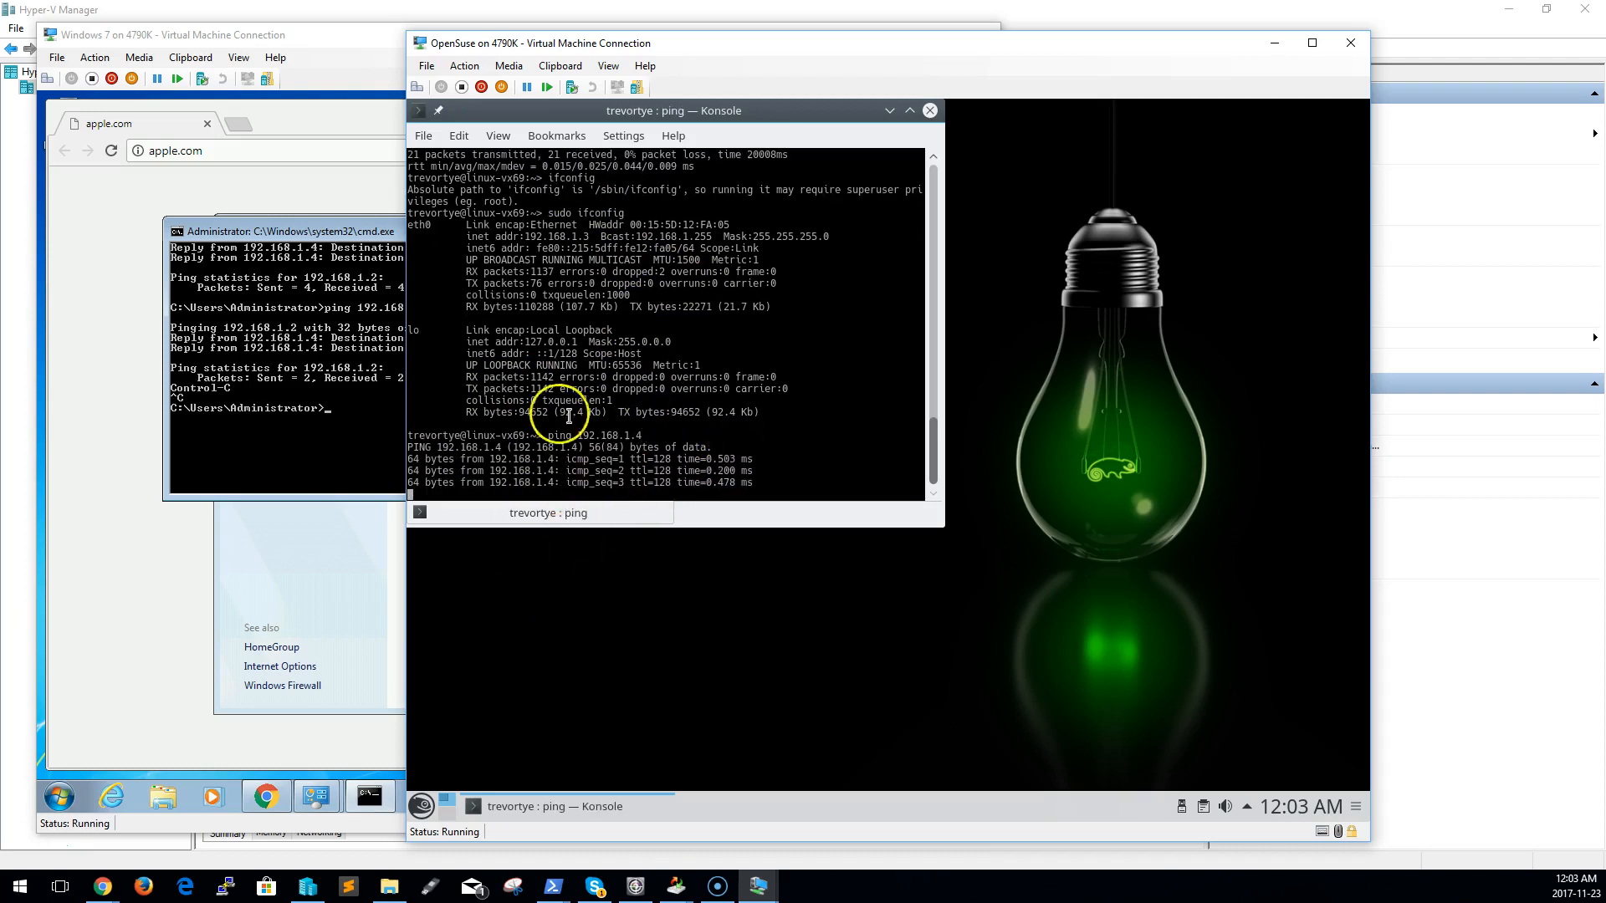
left_click(335, 414)
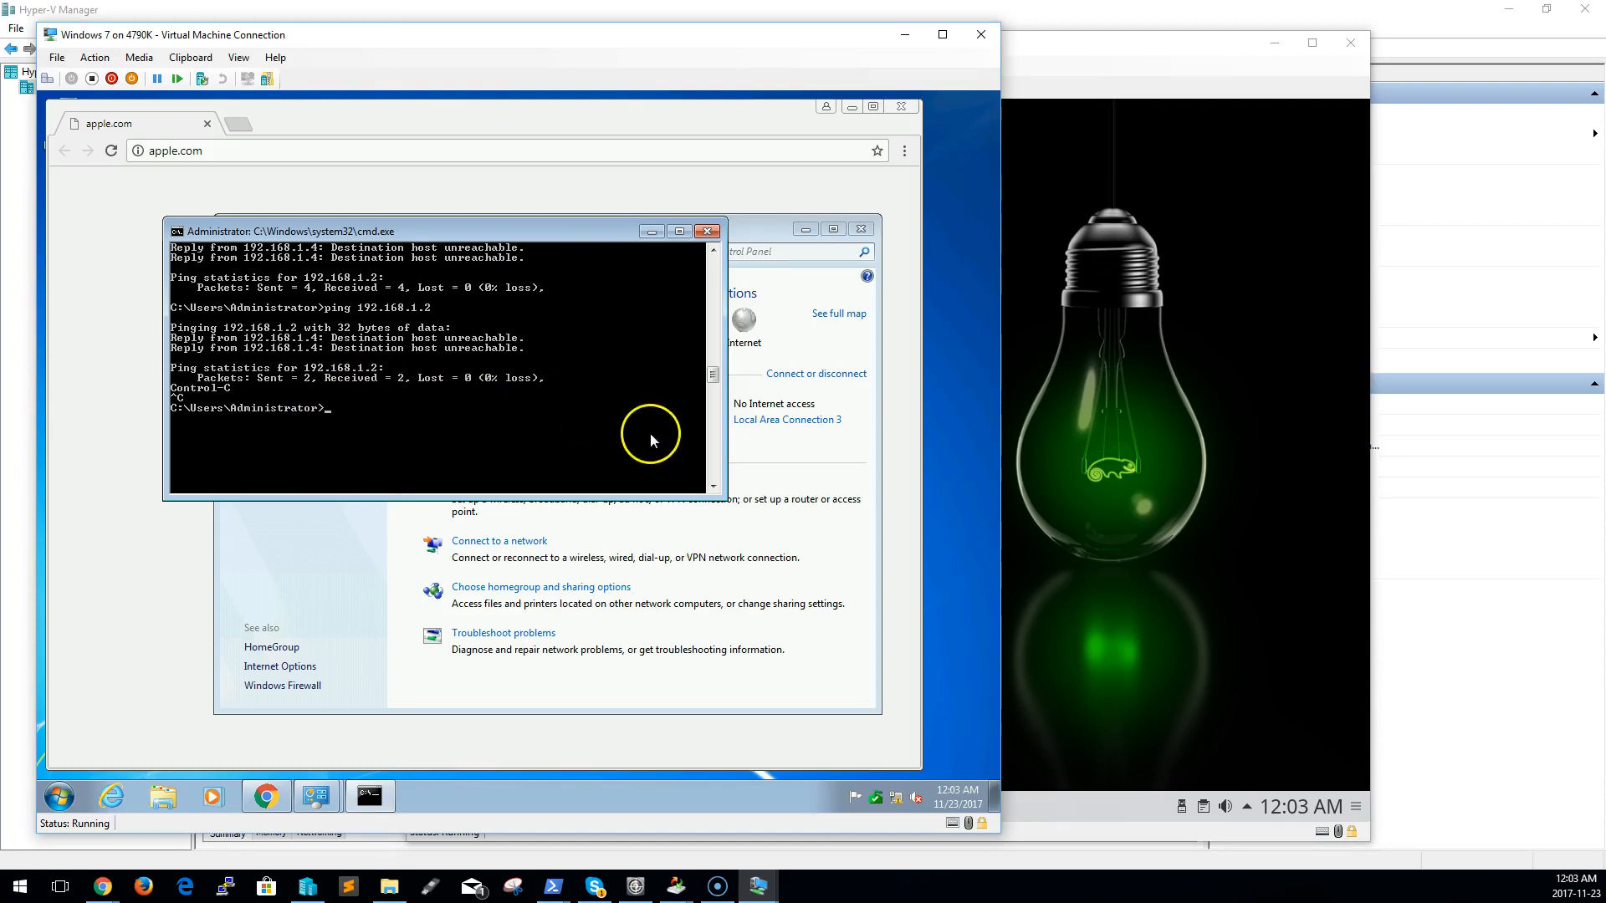
left_click(1087, 451)
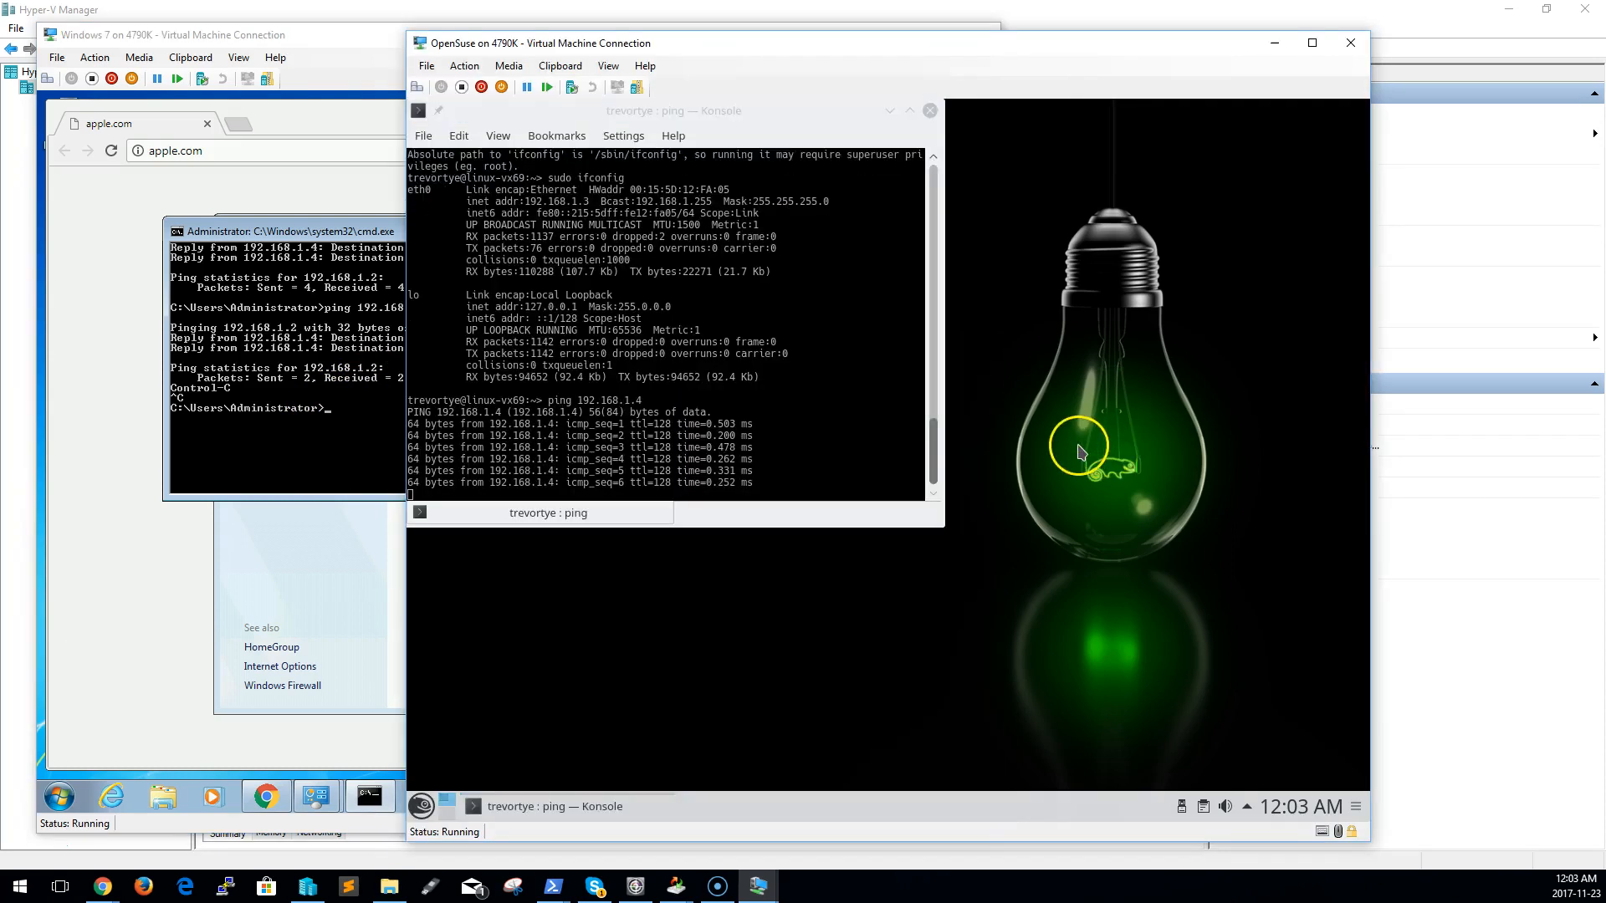
left_click(824, 410)
key("ctrl+c")
Ping the OpenSuse guest at 192.168.1.3 from the Windows 7 command prompt
left_click(257, 431)
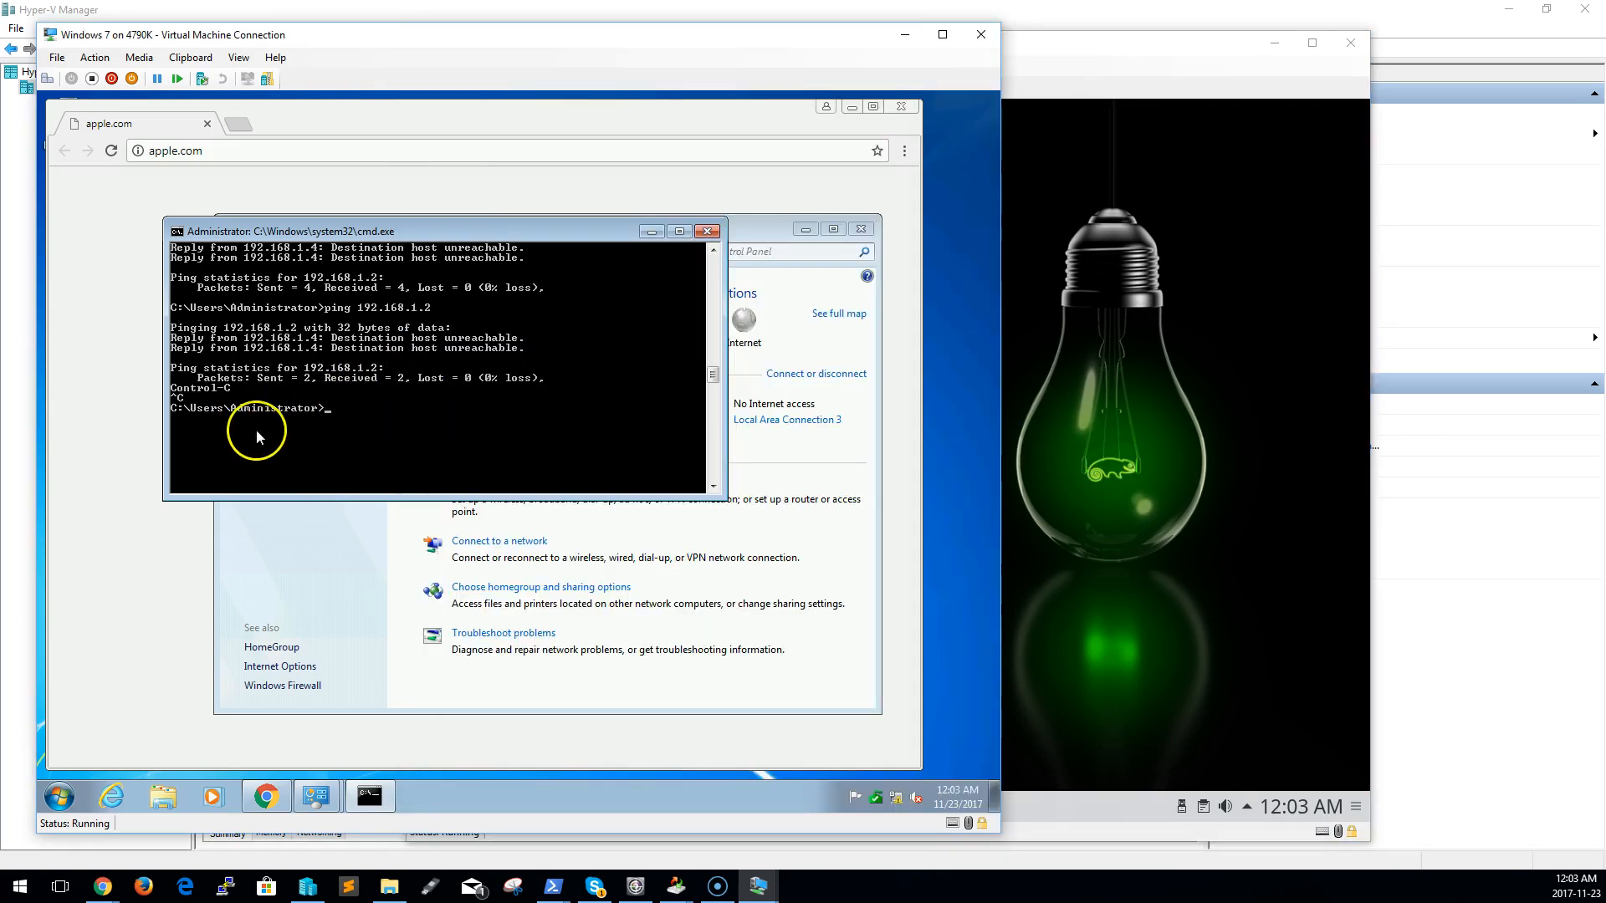
type("ping 192.168.1.3")
key("Return")
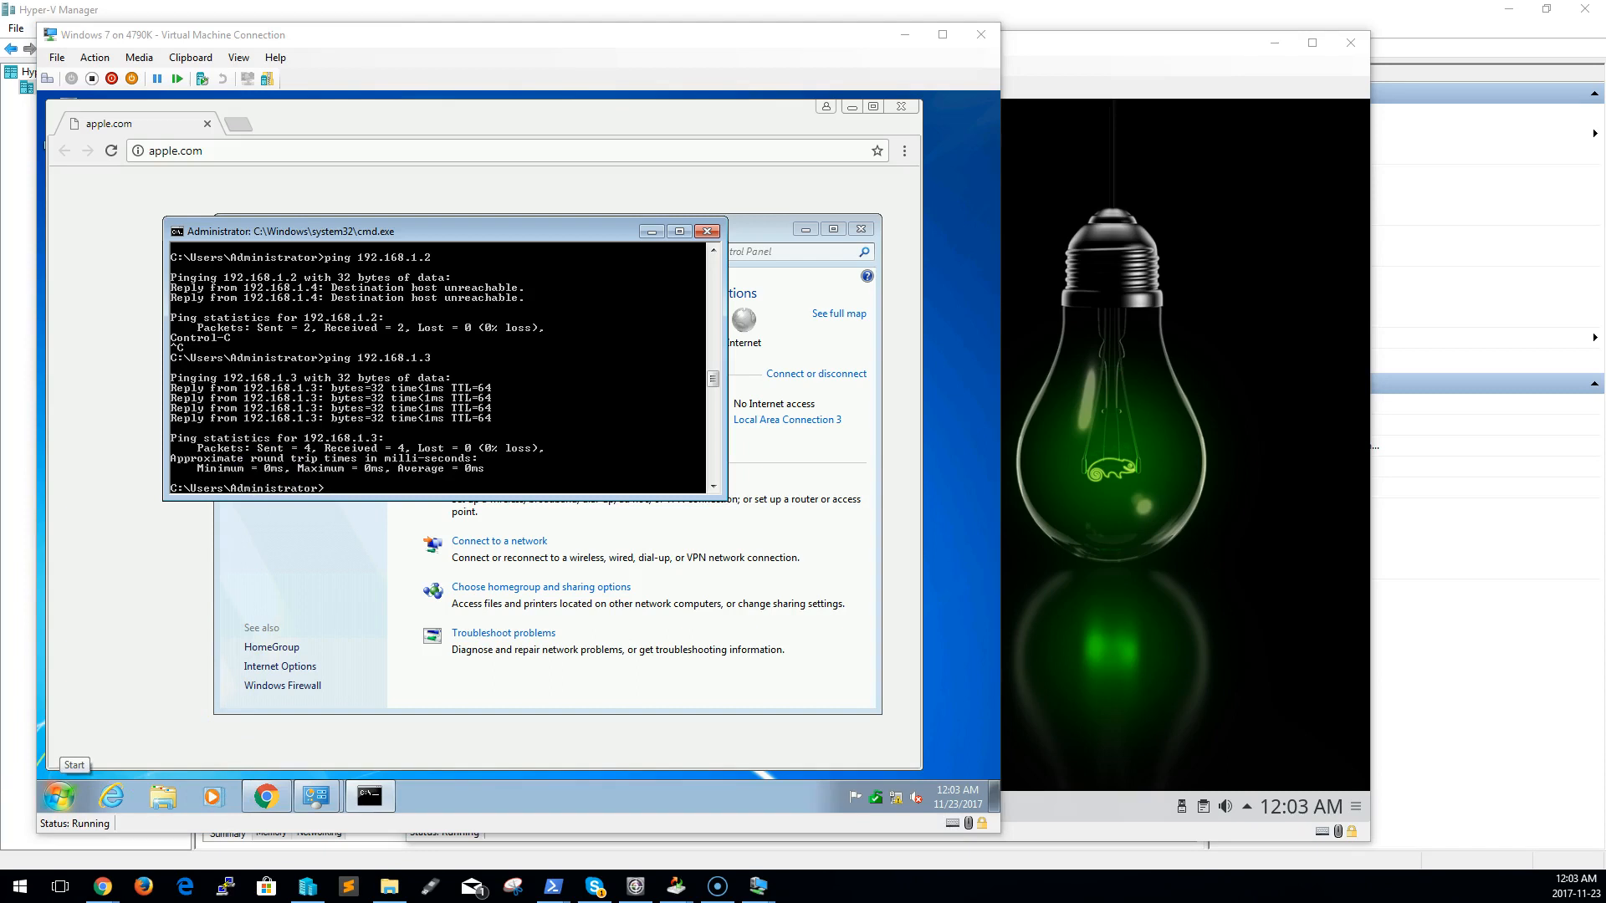
View the host's current connection properties from its network status settings, and close Settings
left_click(84, 624)
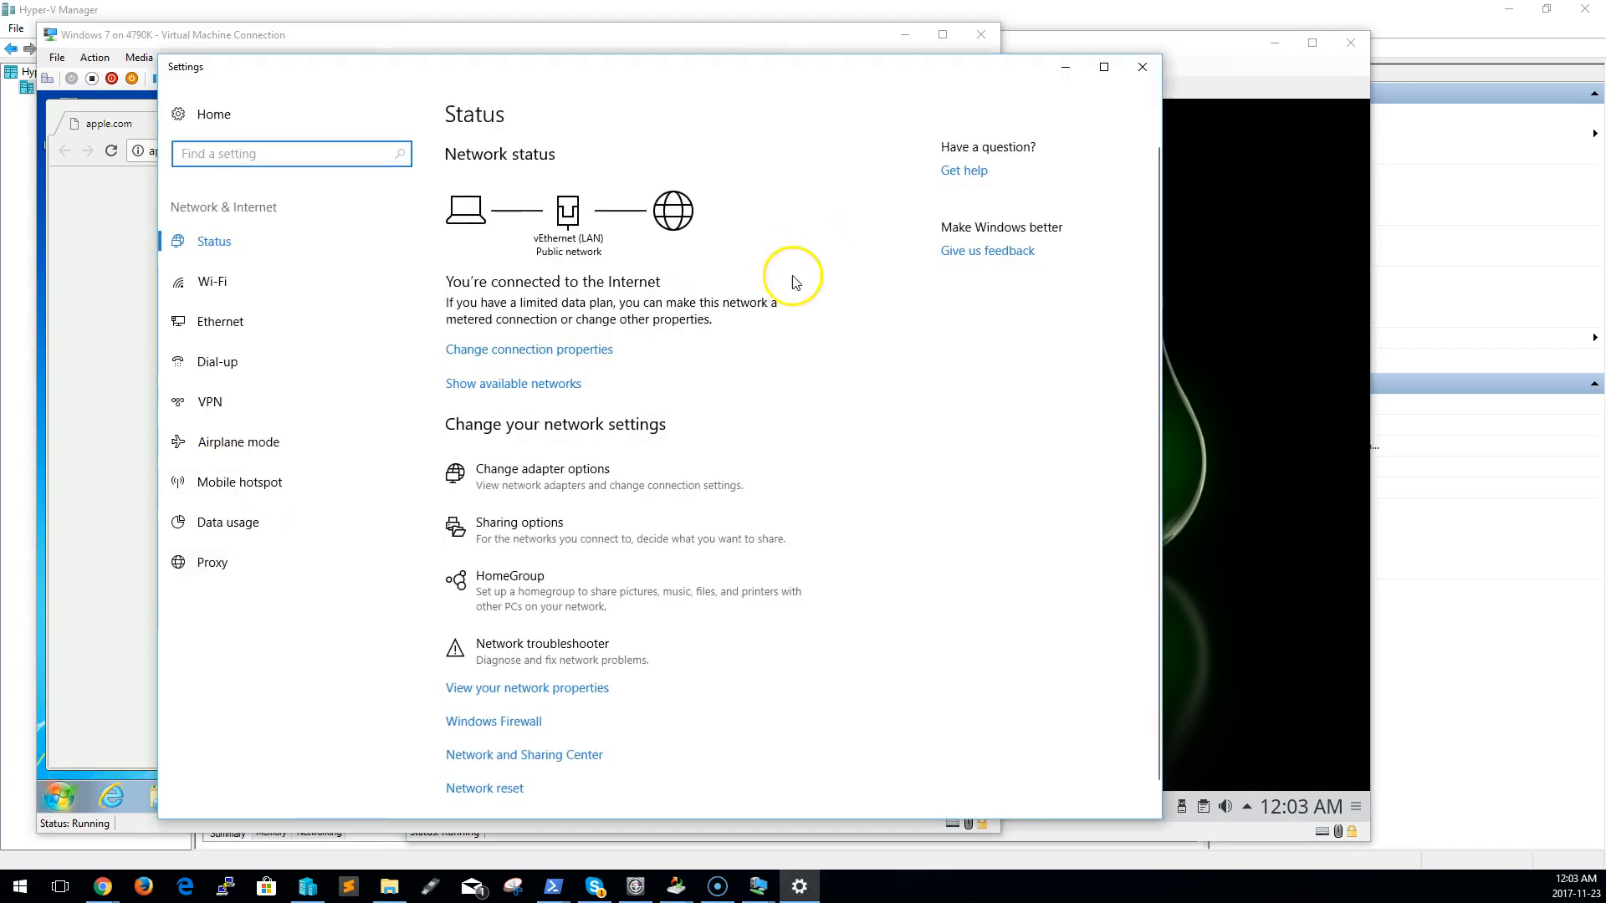
left_click(558, 349)
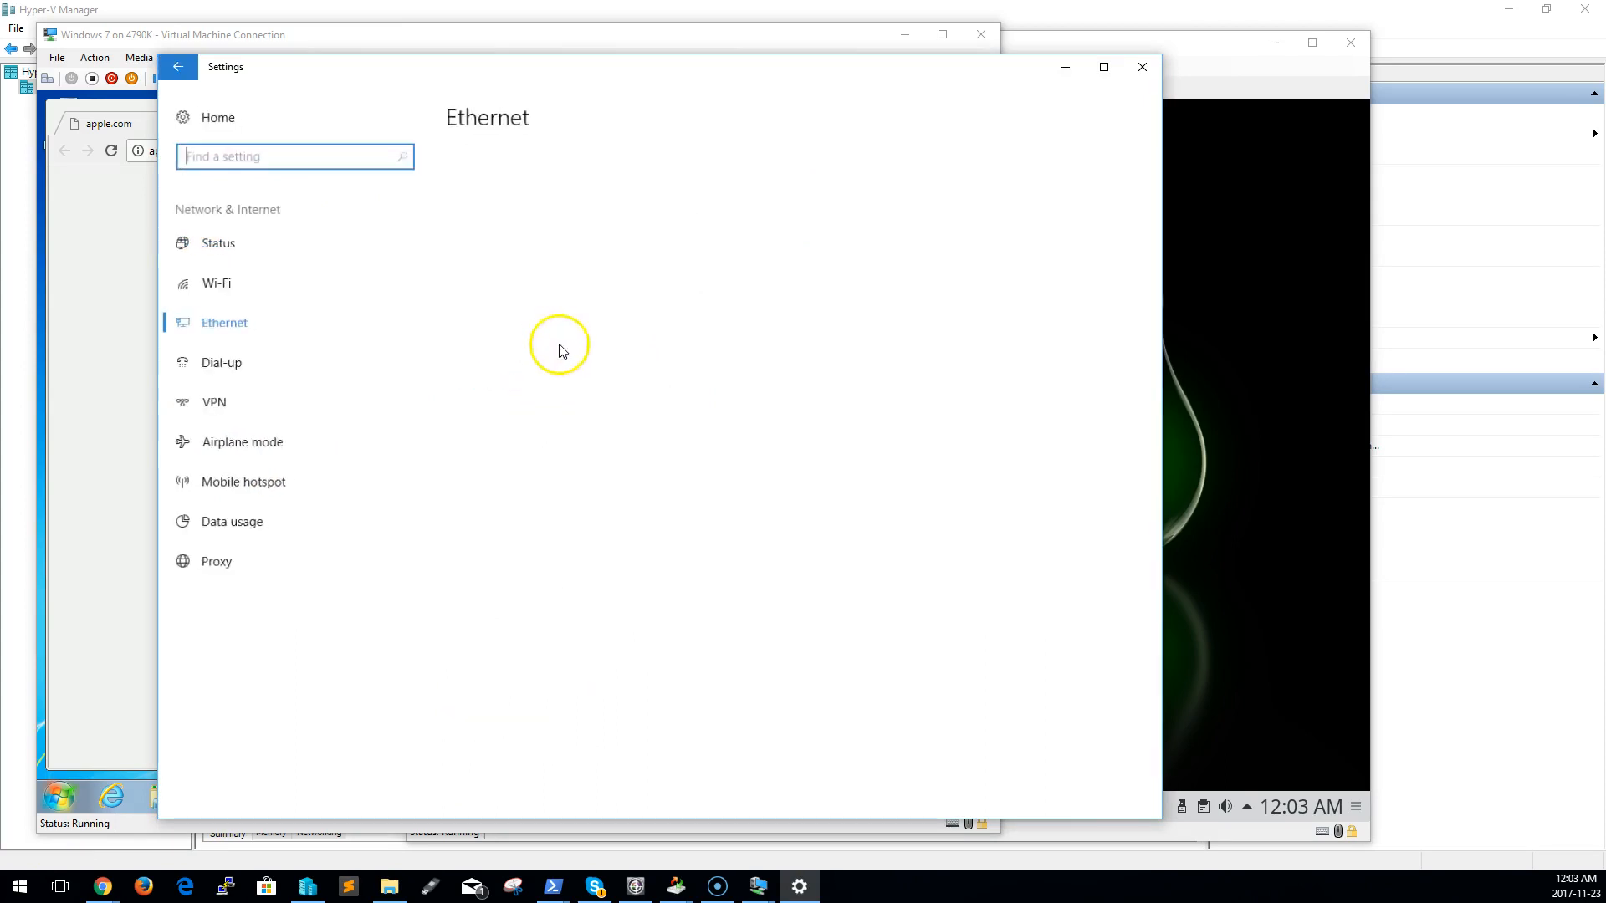
left_click(1143, 67)
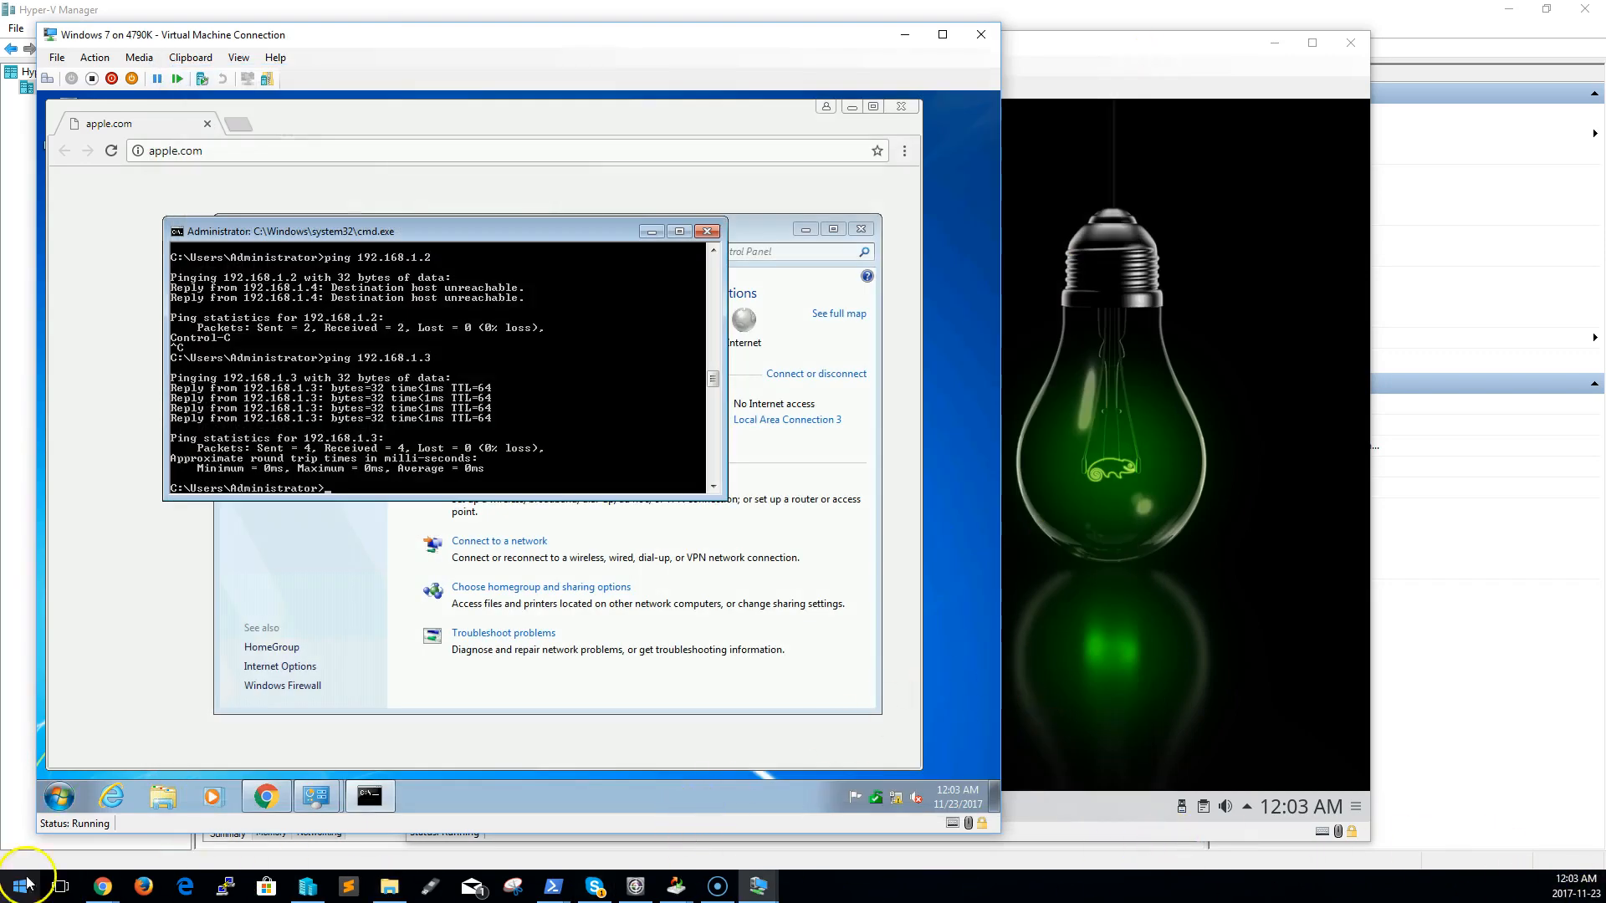
Find the host's Network and Sharing Center through Control Panel and open the vEthernet (Internal Switch) connection
mouse_move(760, 888)
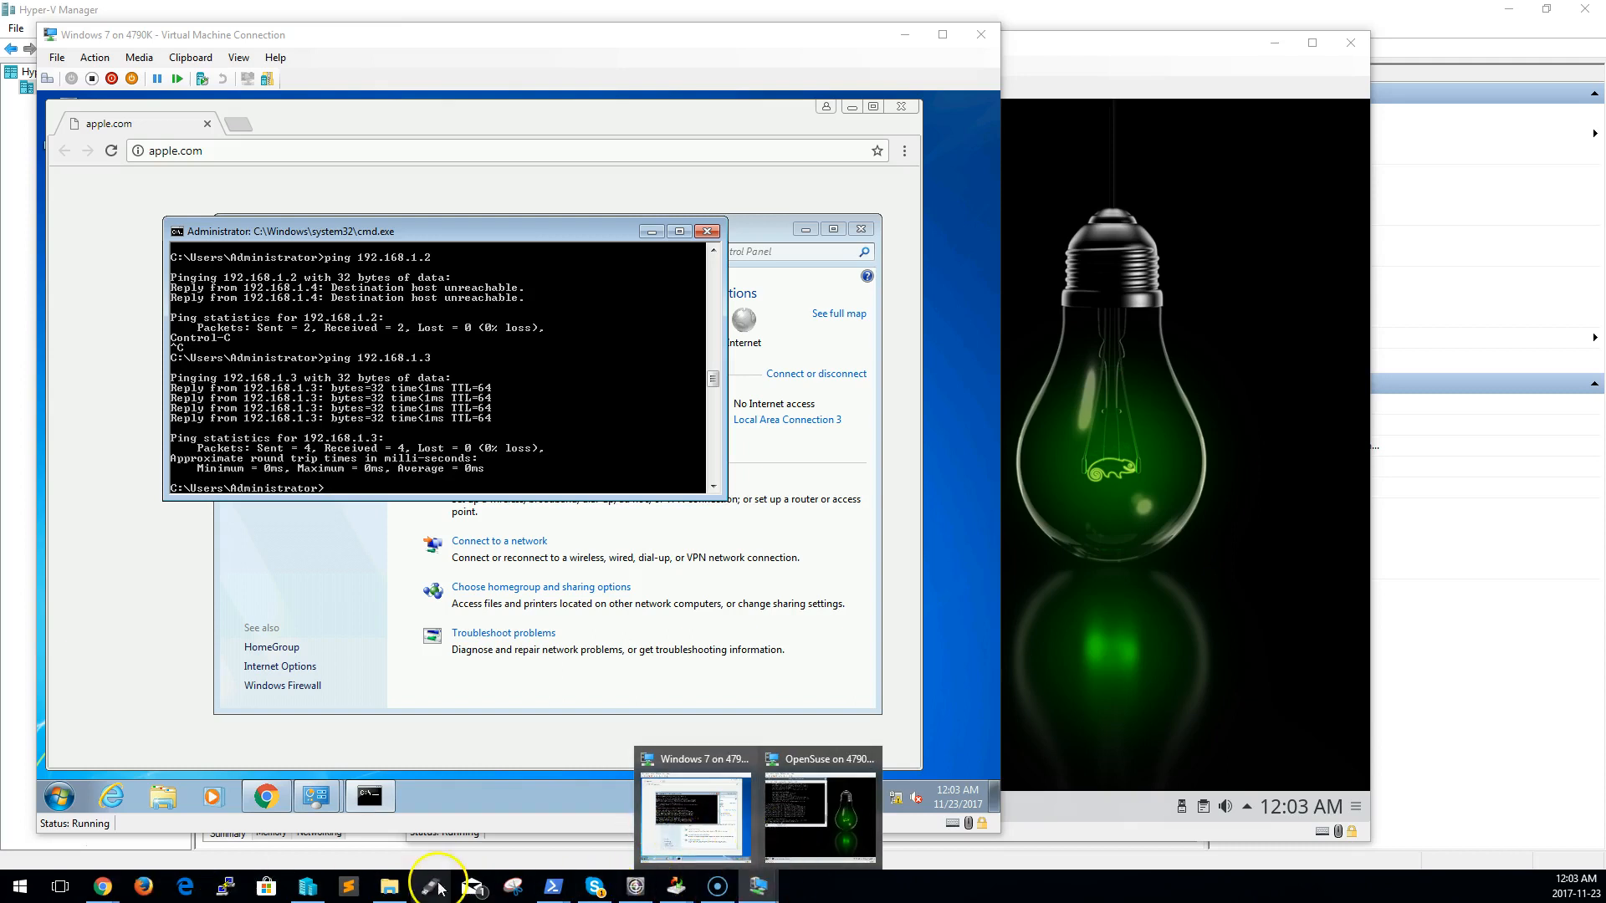
left_click(30, 895)
type("netwo")
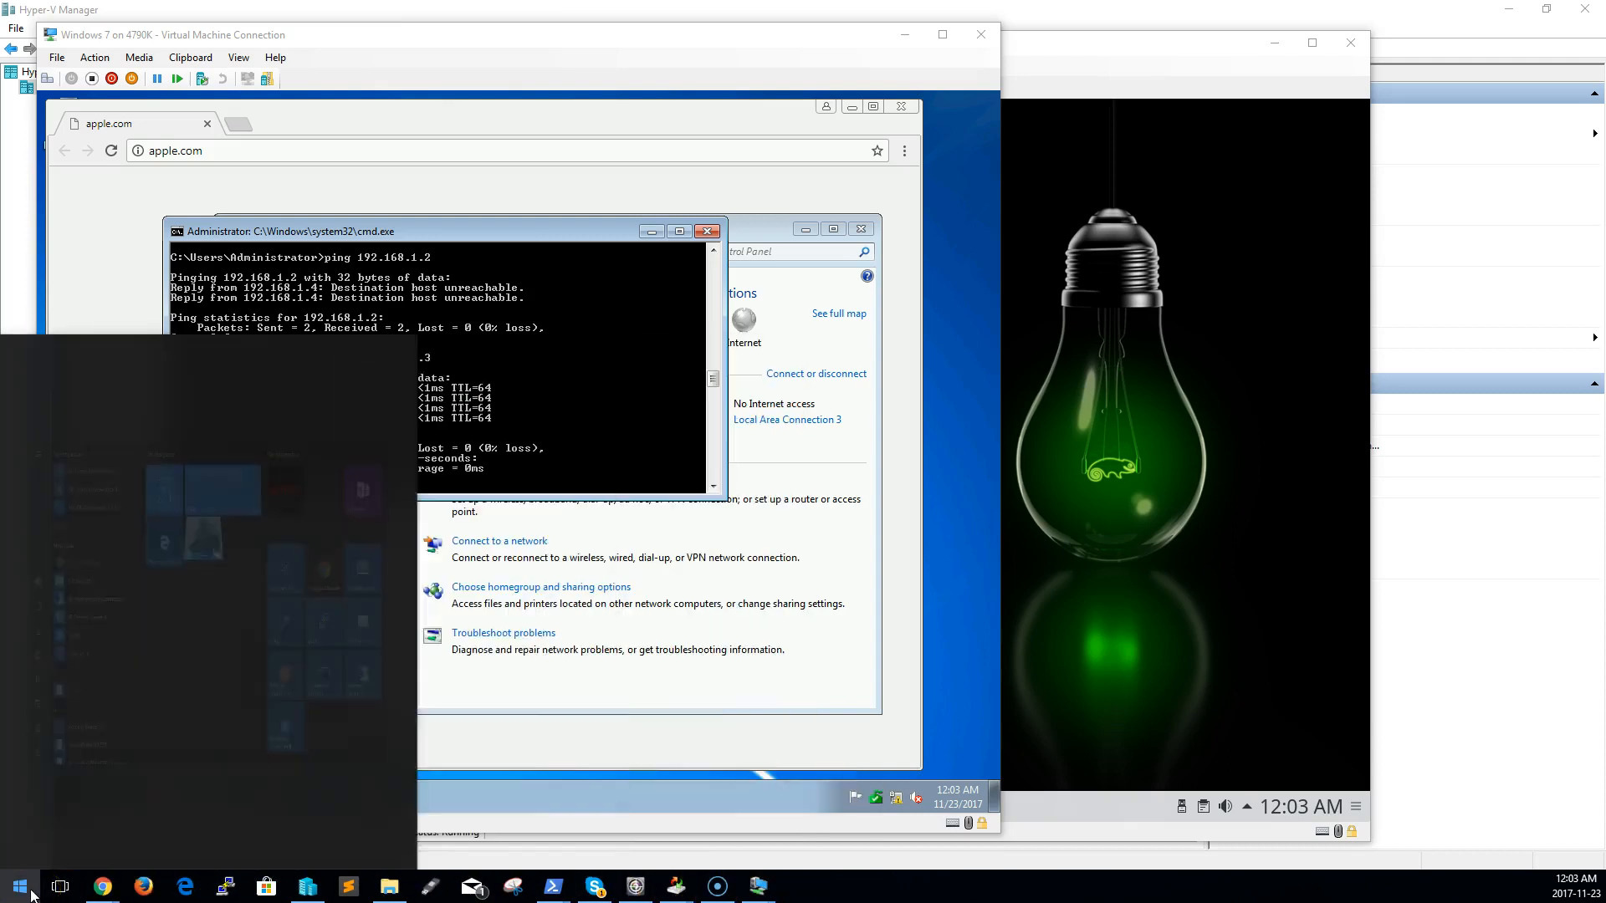
type("rk")
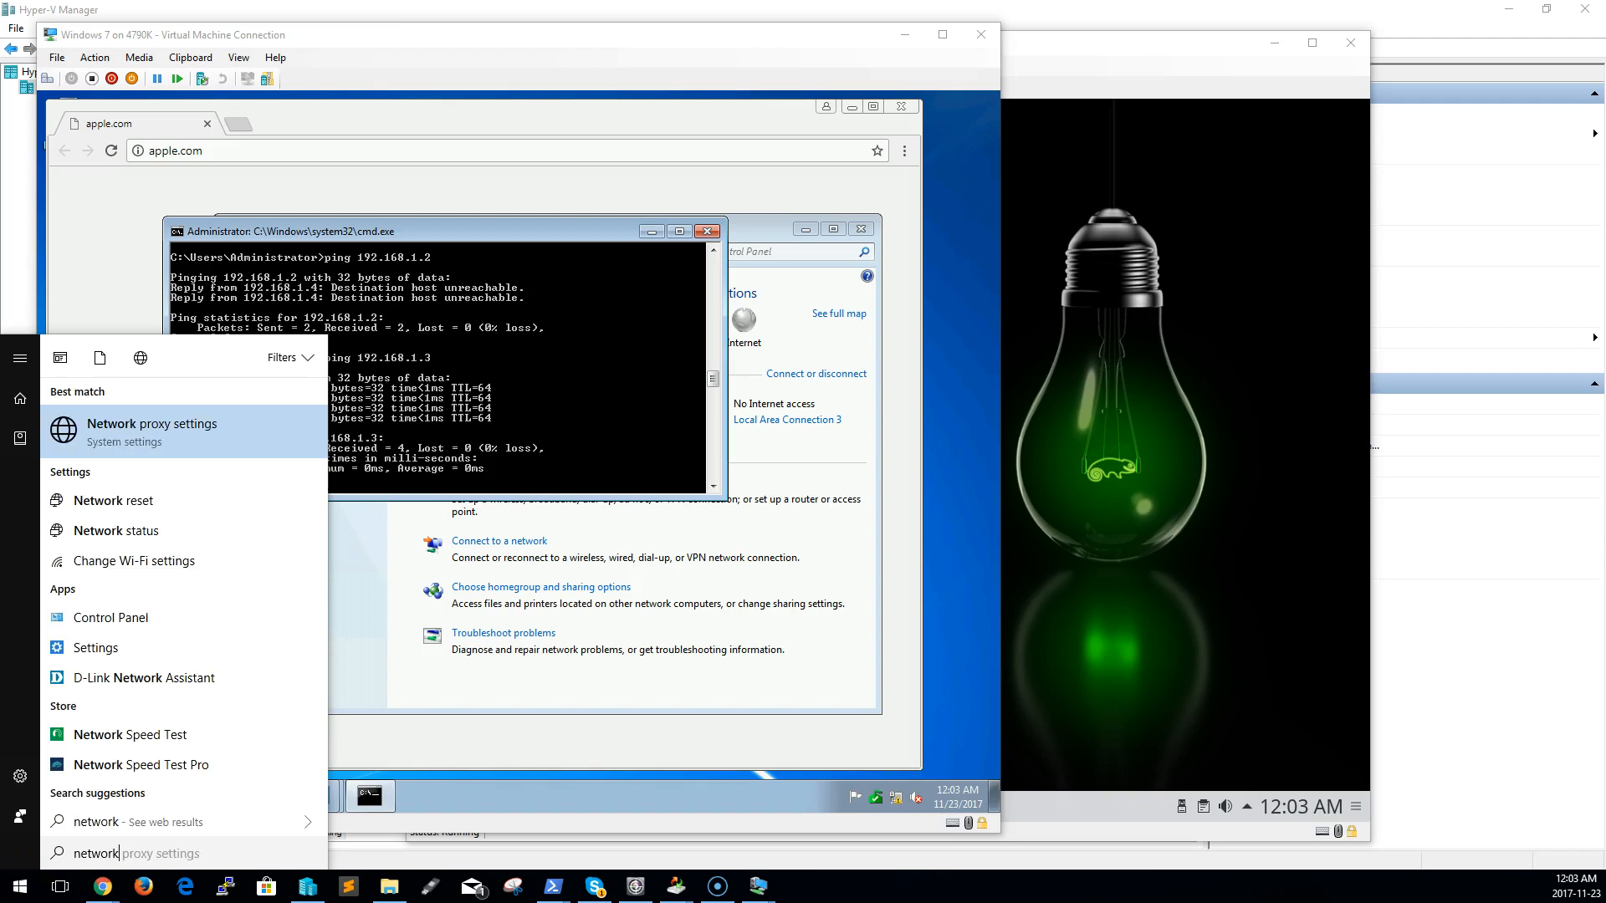
left_click(125, 619)
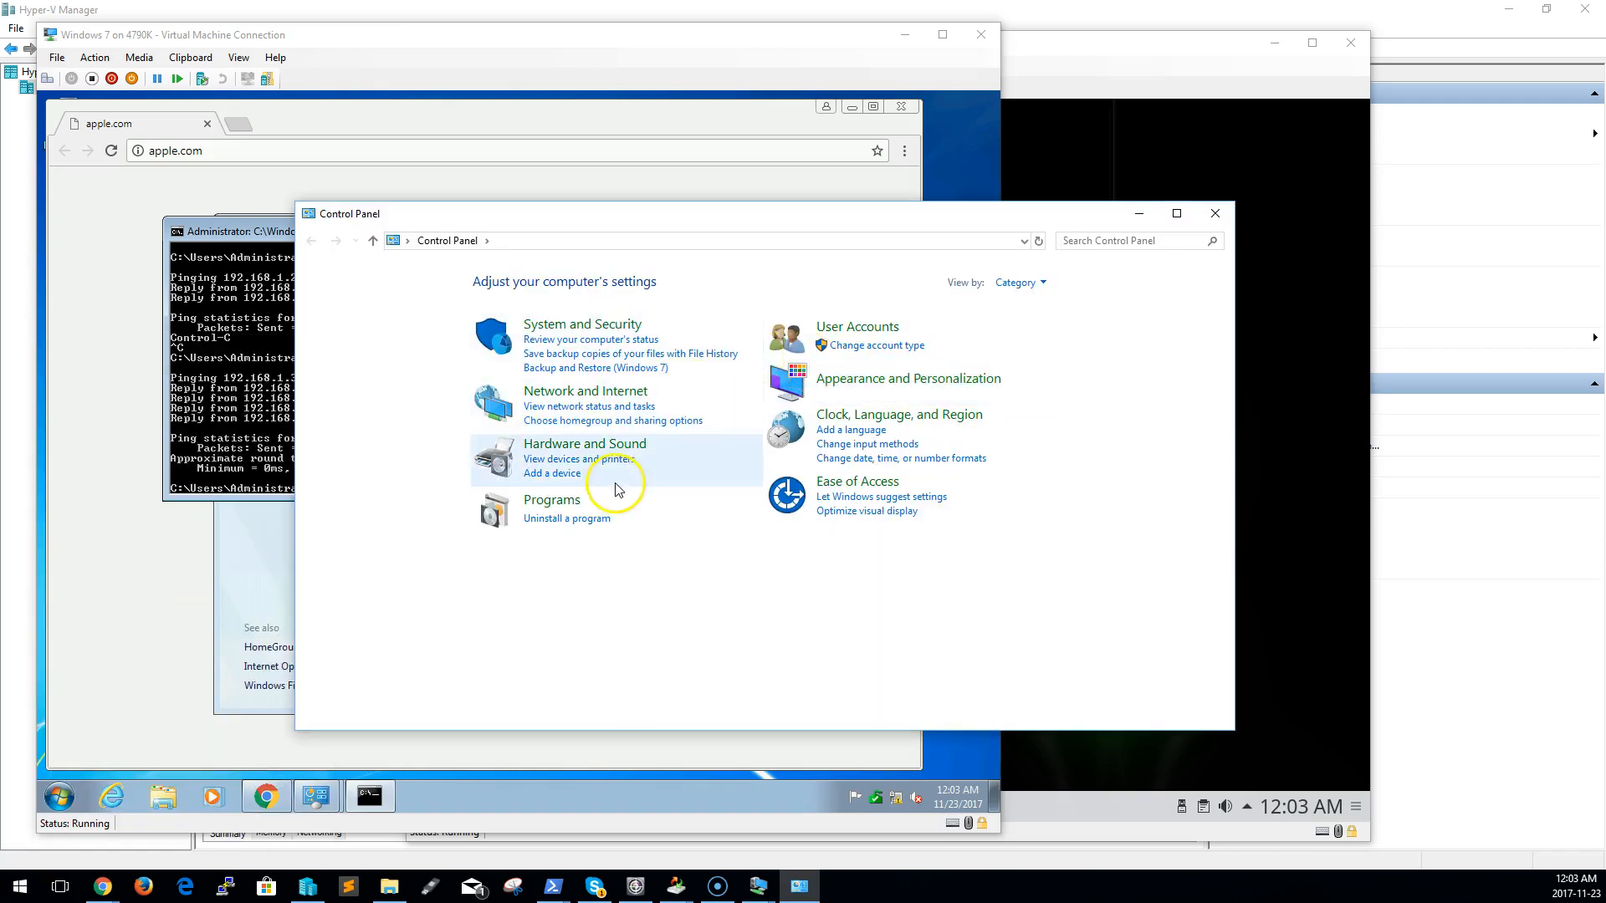
left_click(579, 395)
left_click(549, 284)
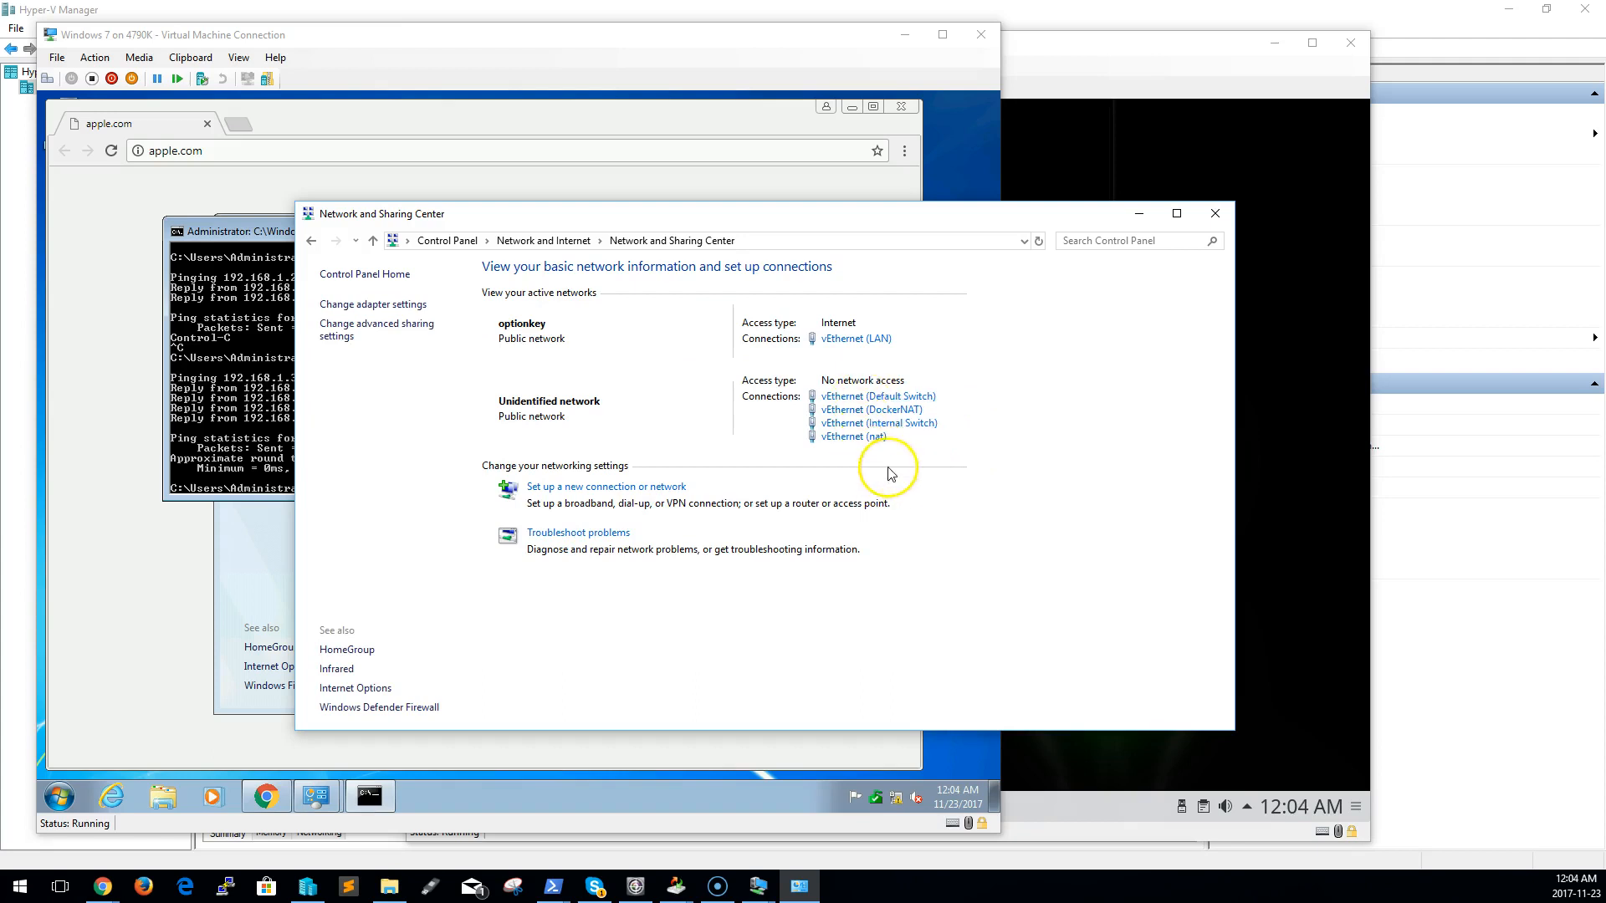
left_click(916, 425)
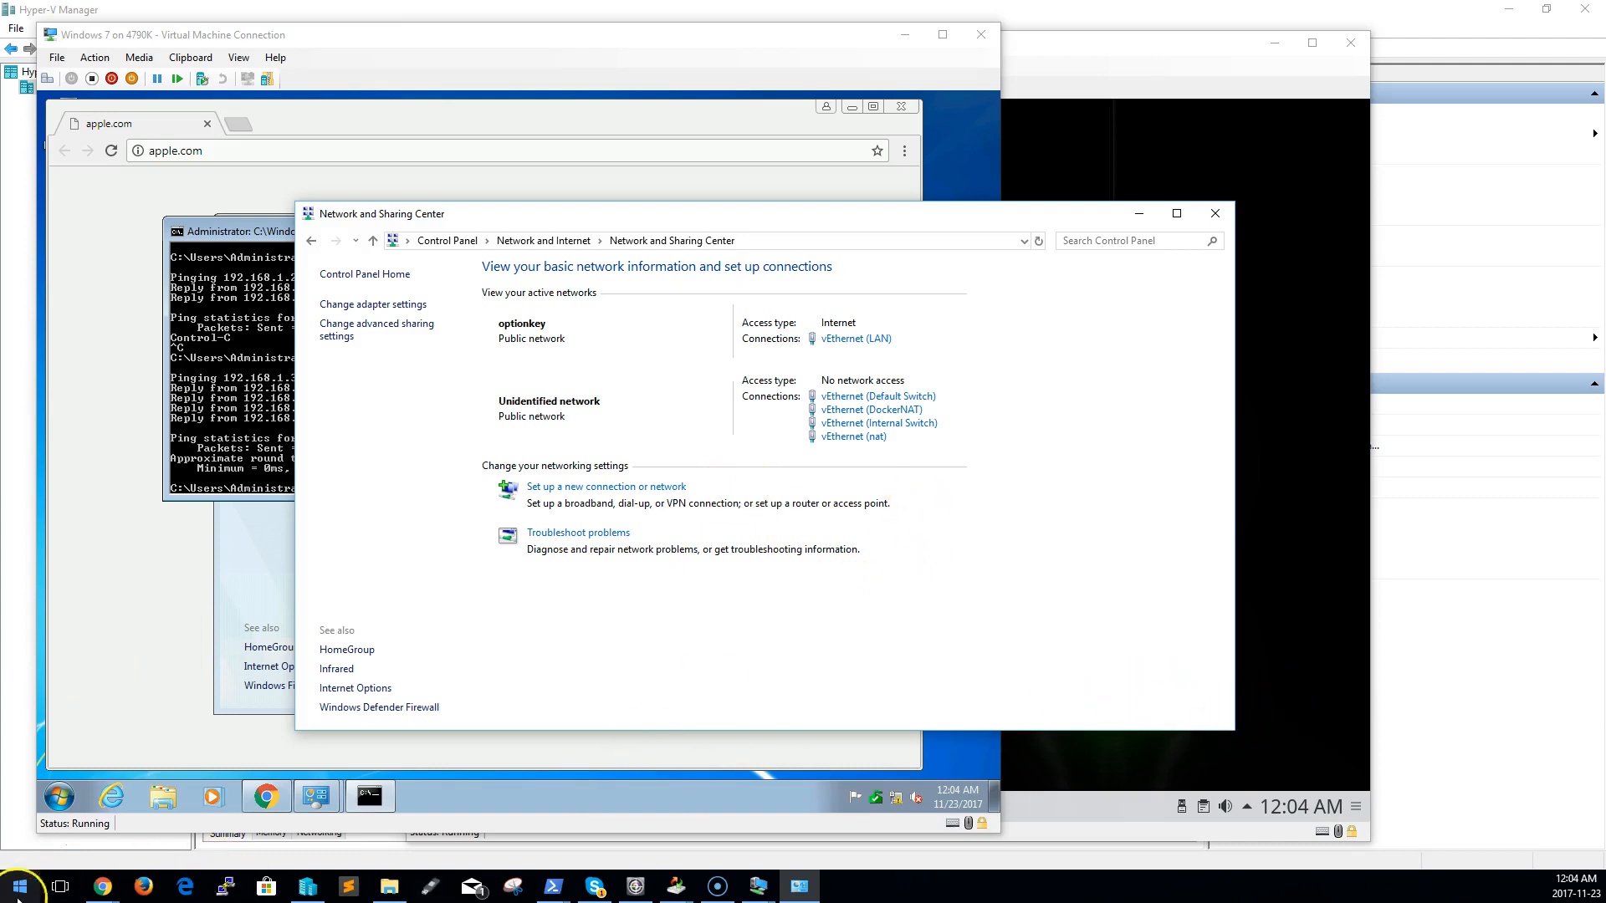
Switch to the host's PowerShell window, display its IP configuration, and review the vEthernet (Internal Switch) adapter entry
mouse_move(558, 898)
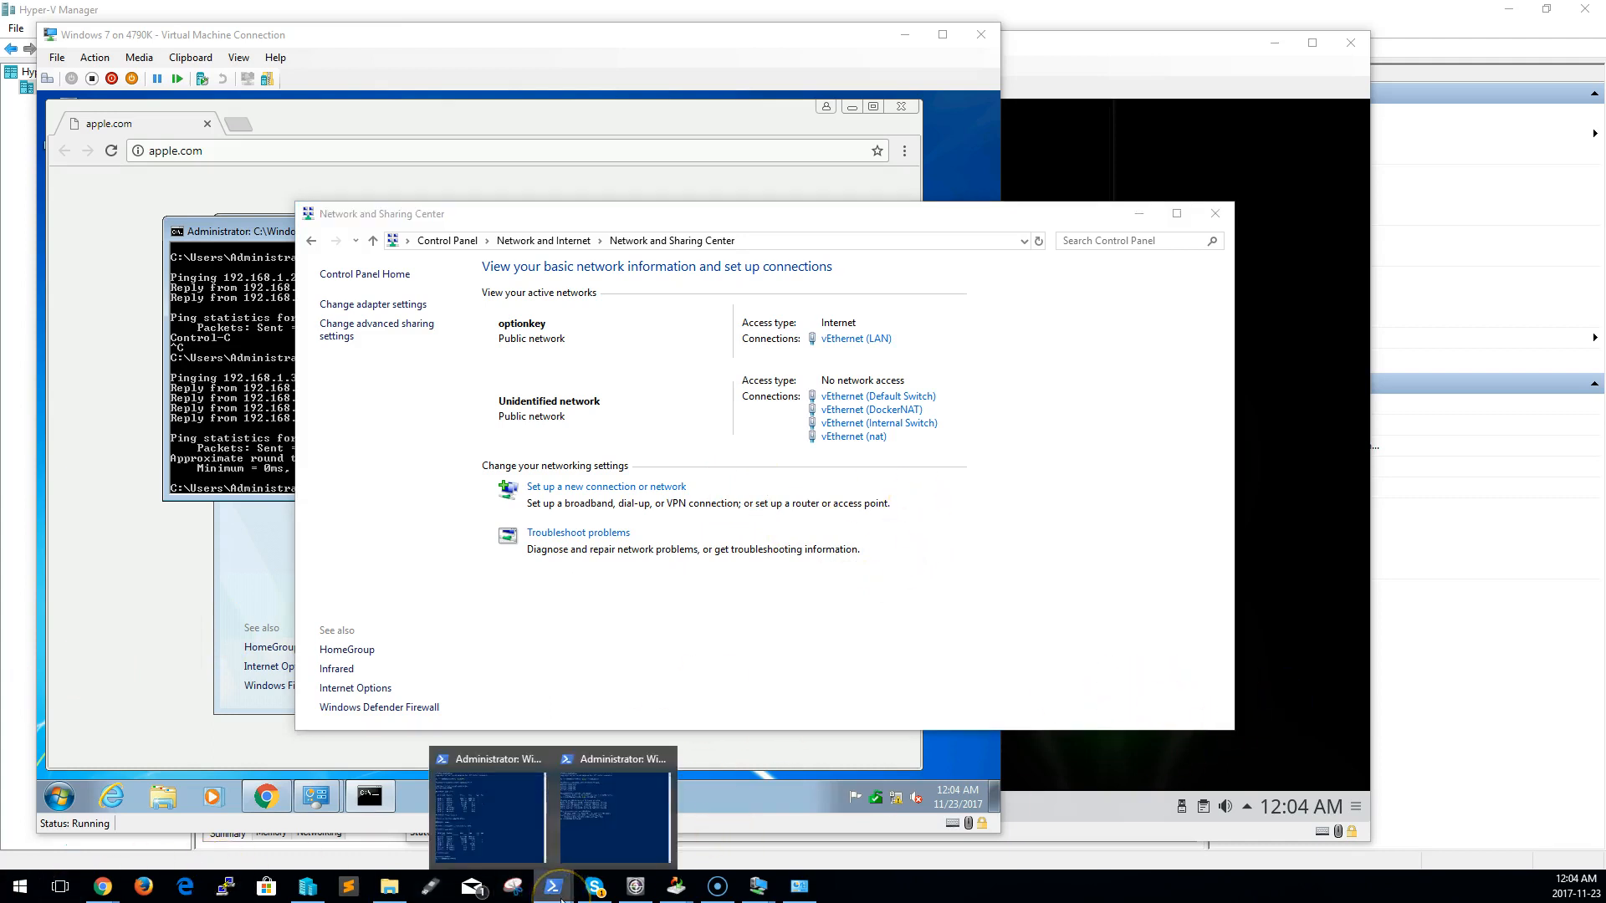
left_click(673, 796)
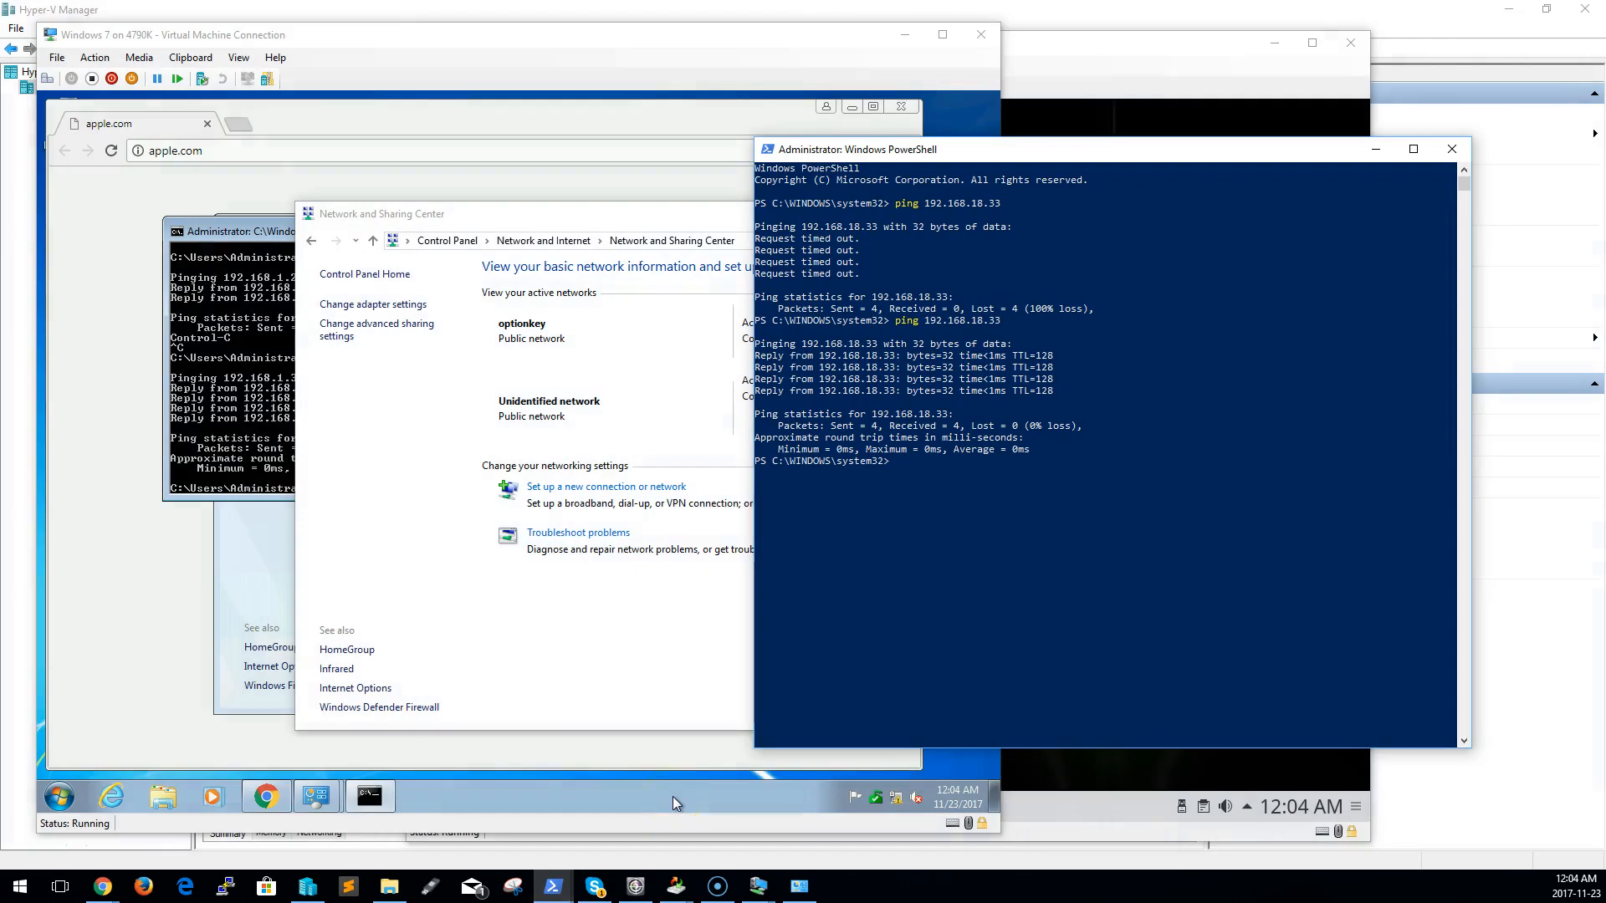
type("ifconfigg")
key("Return")
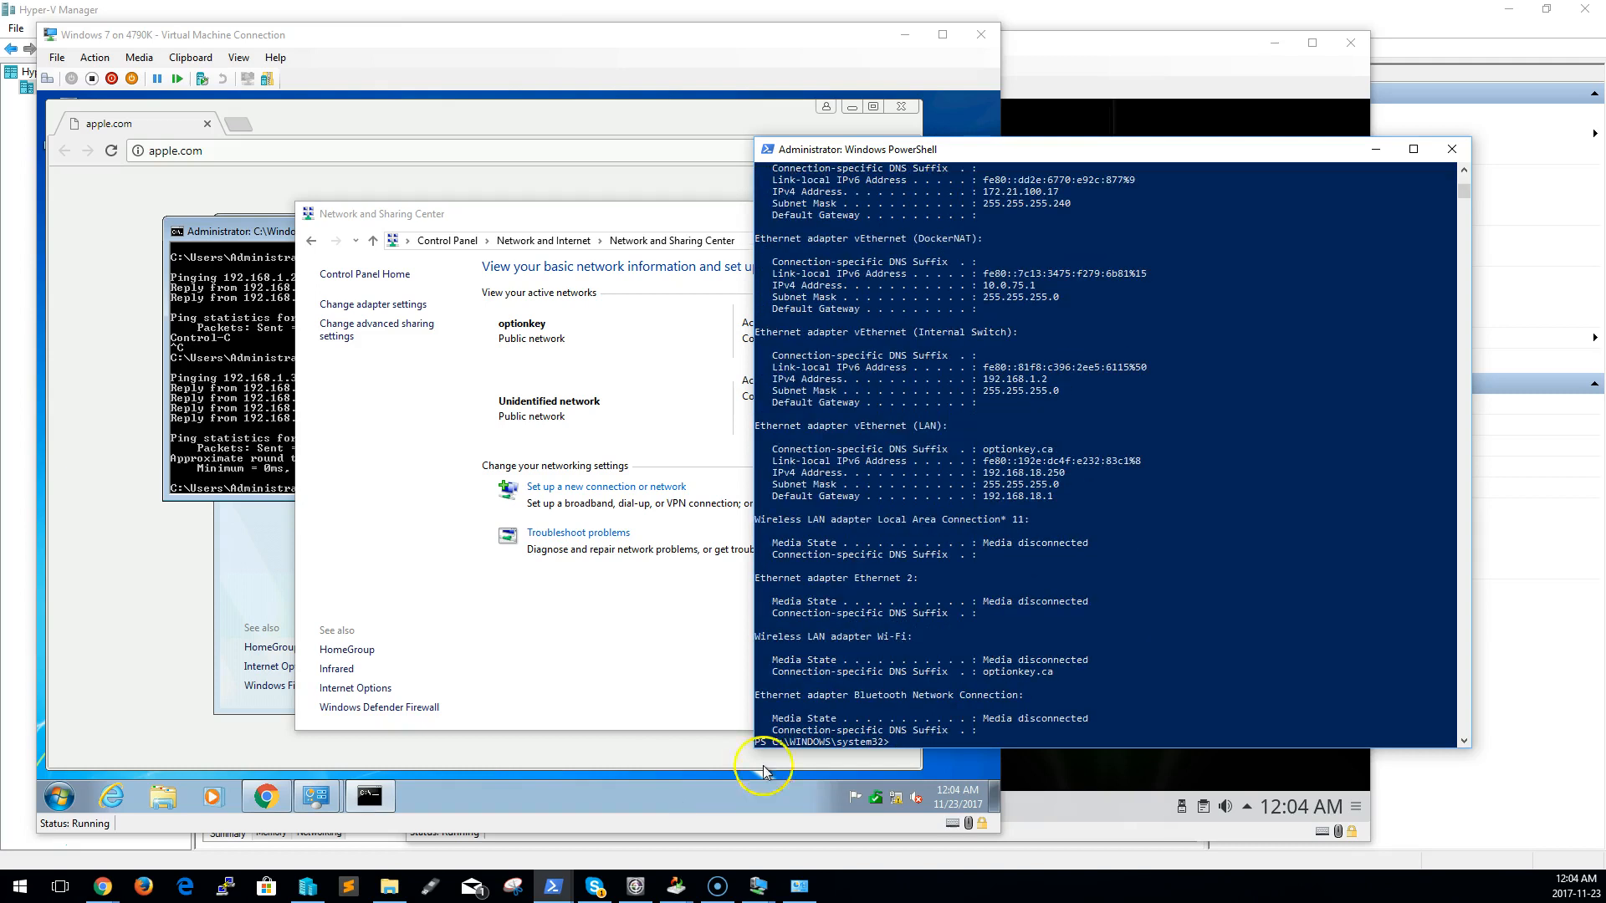
scroll(1106, 359, "up", 1)
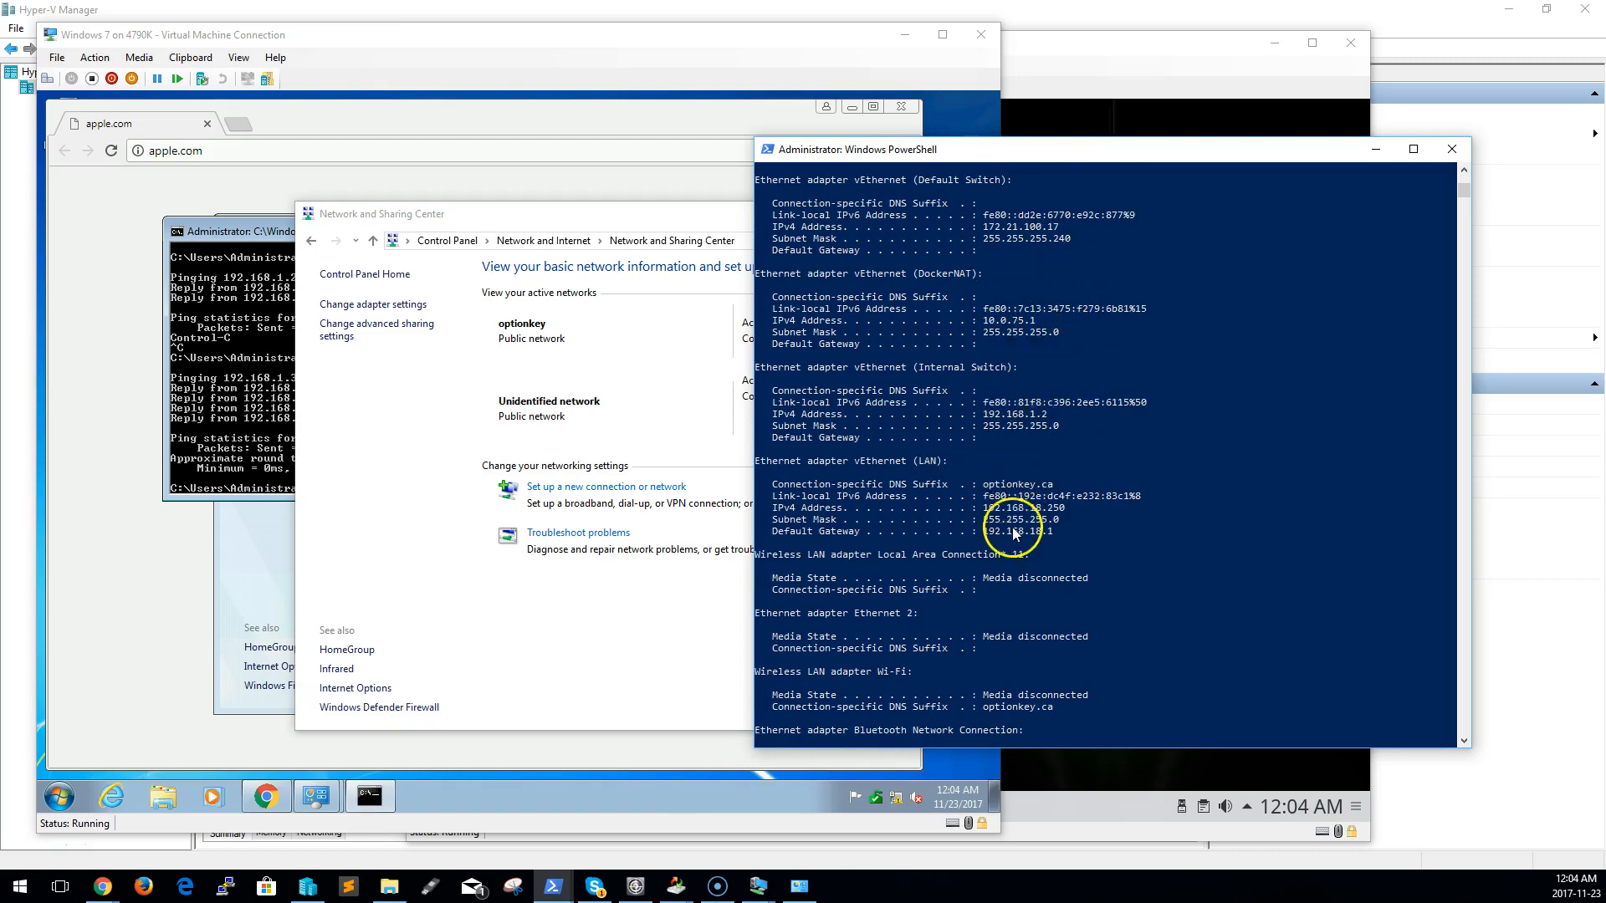
scroll(1014, 548, "down", 2)
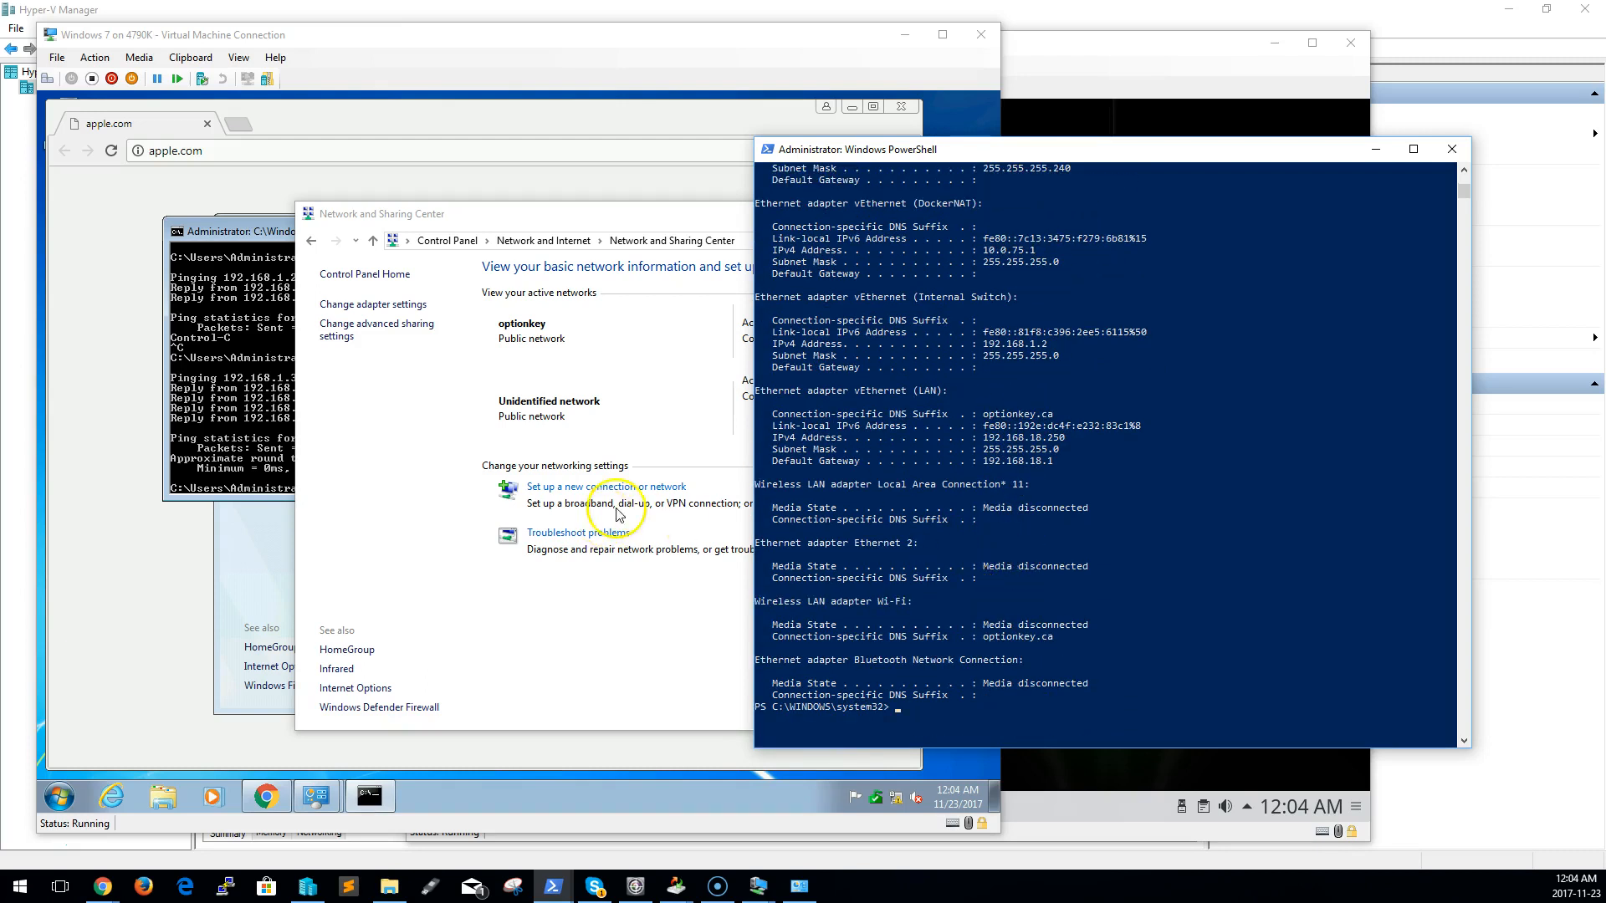
Ping the host's internal switch address 192.168.1.2 from the Windows 7 command prompt
left_click(253, 459)
key("Up")
key("Up")
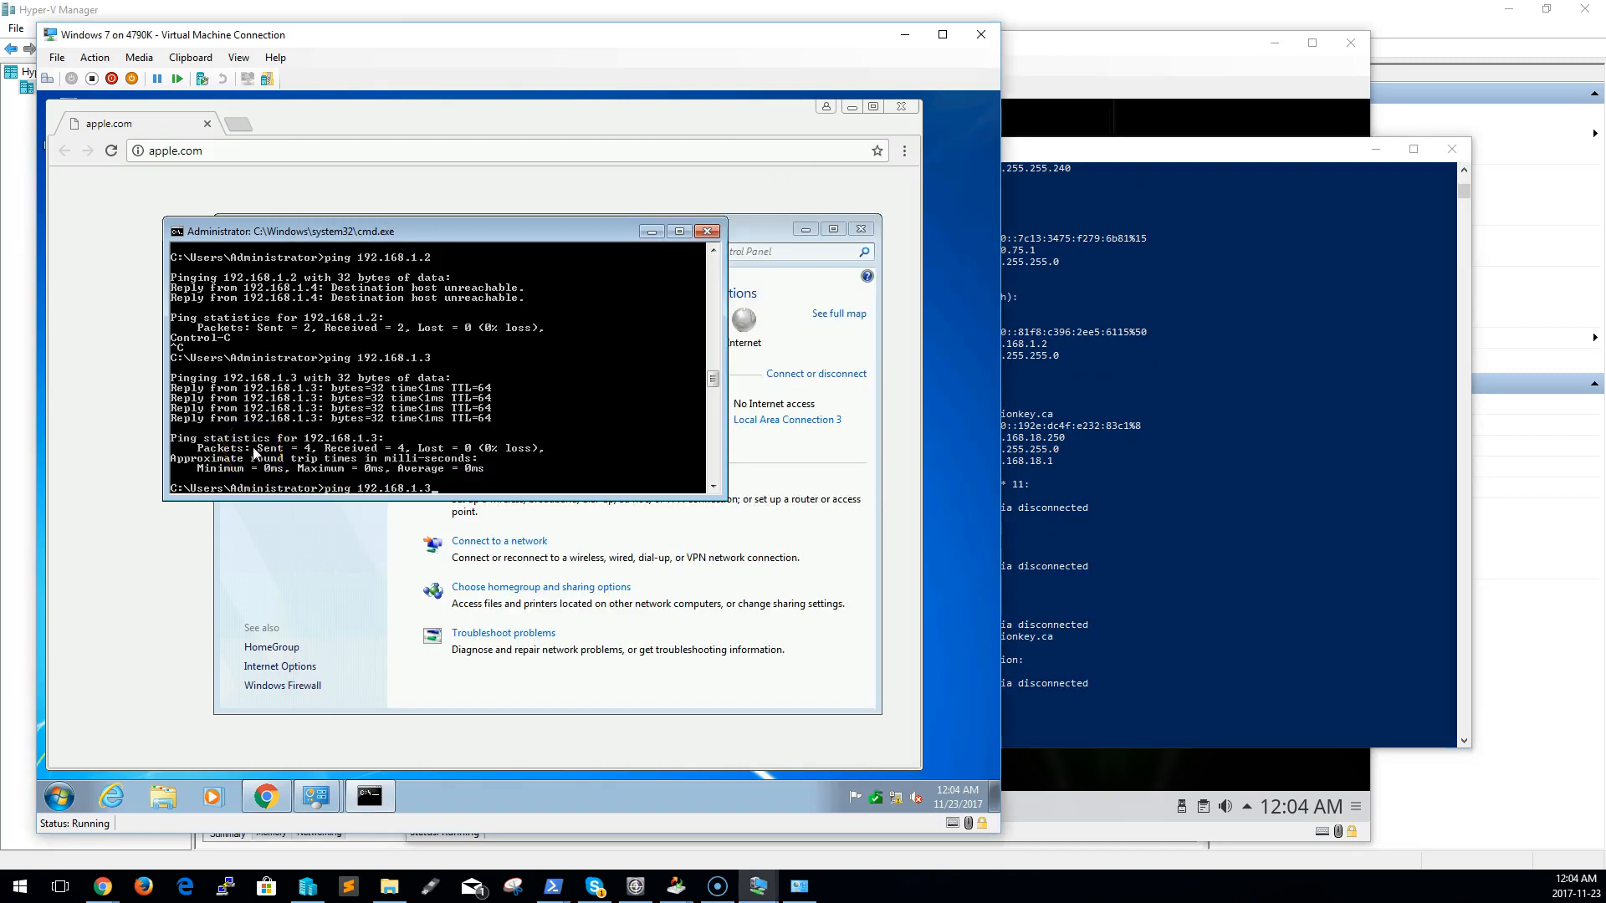
key("Return")
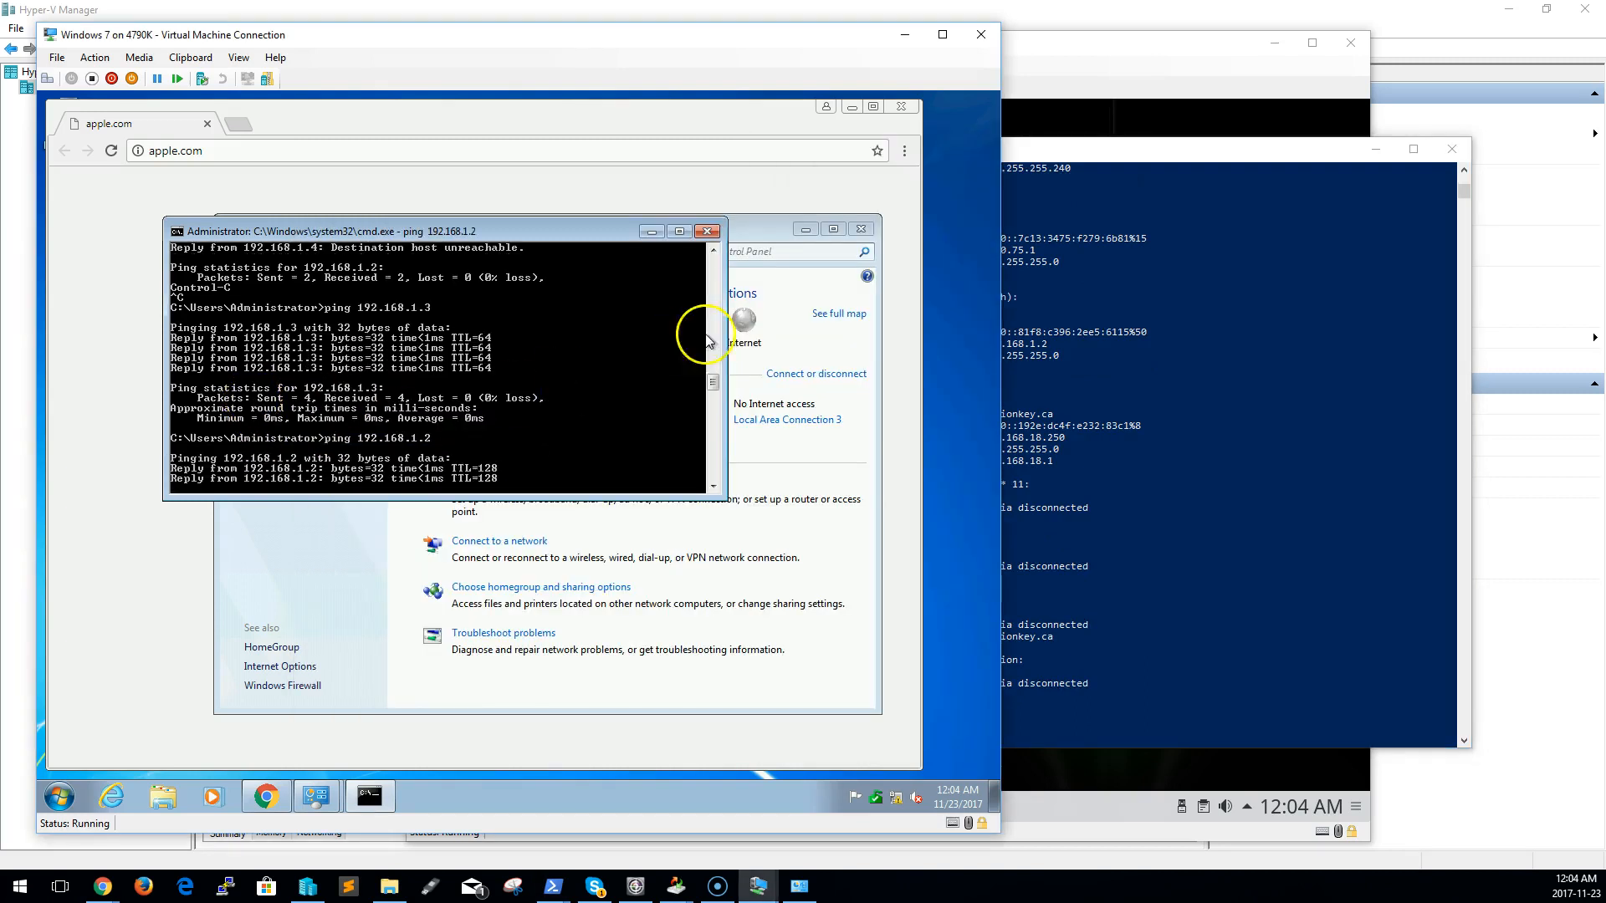
key("Return")
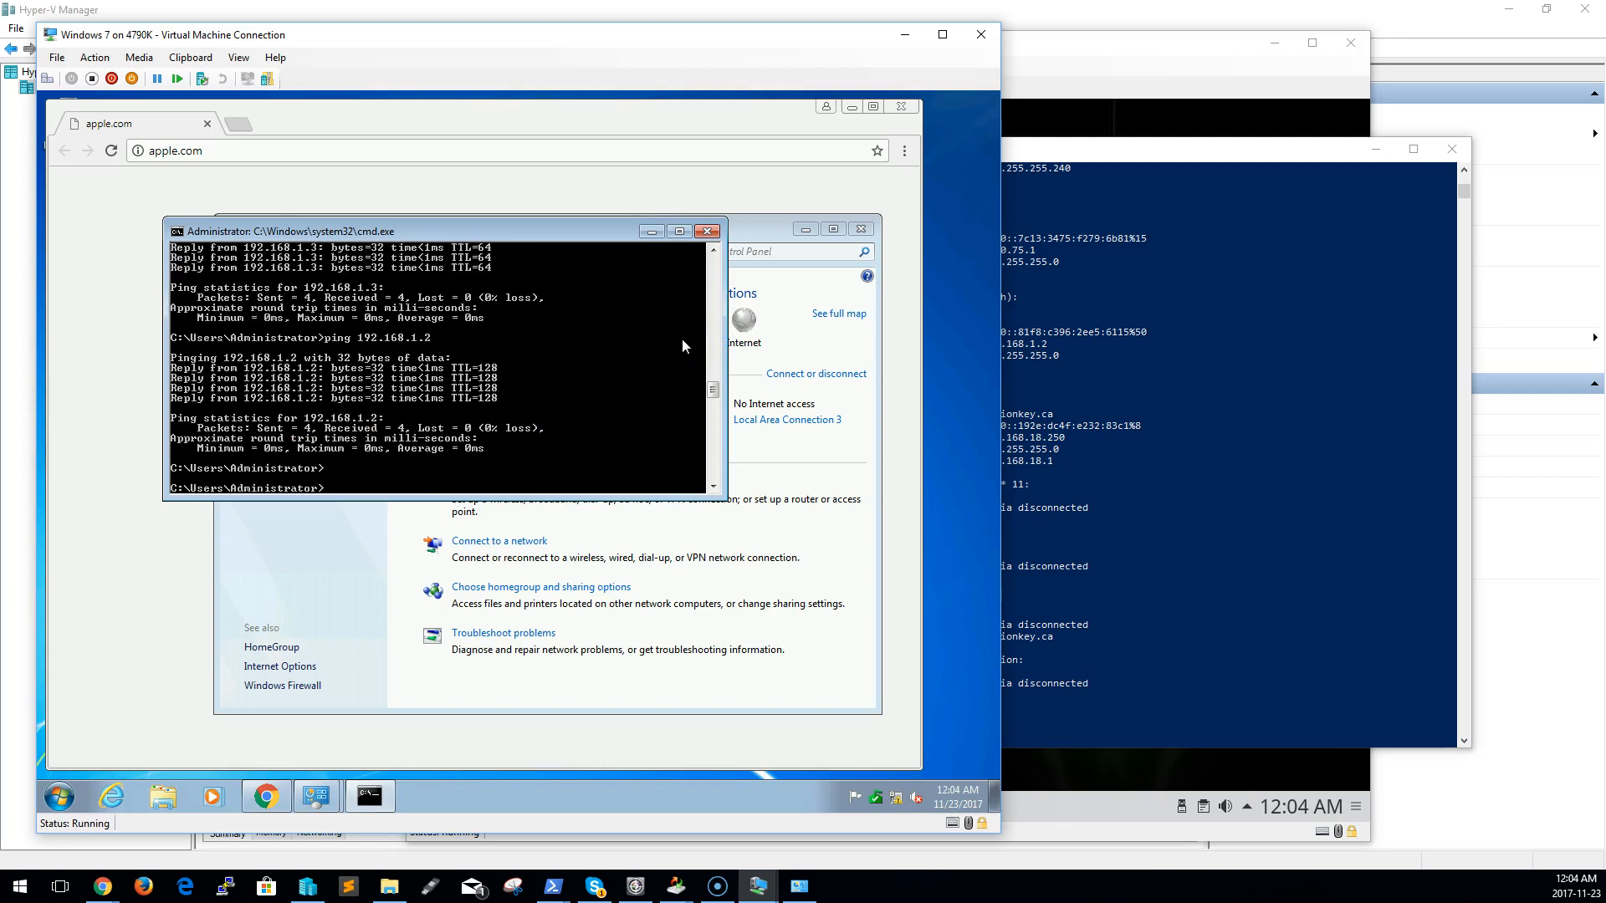
Return to the host's Network and Sharing Center and reopen the vEthernet (Internal Switch) connection
left_click(1166, 504)
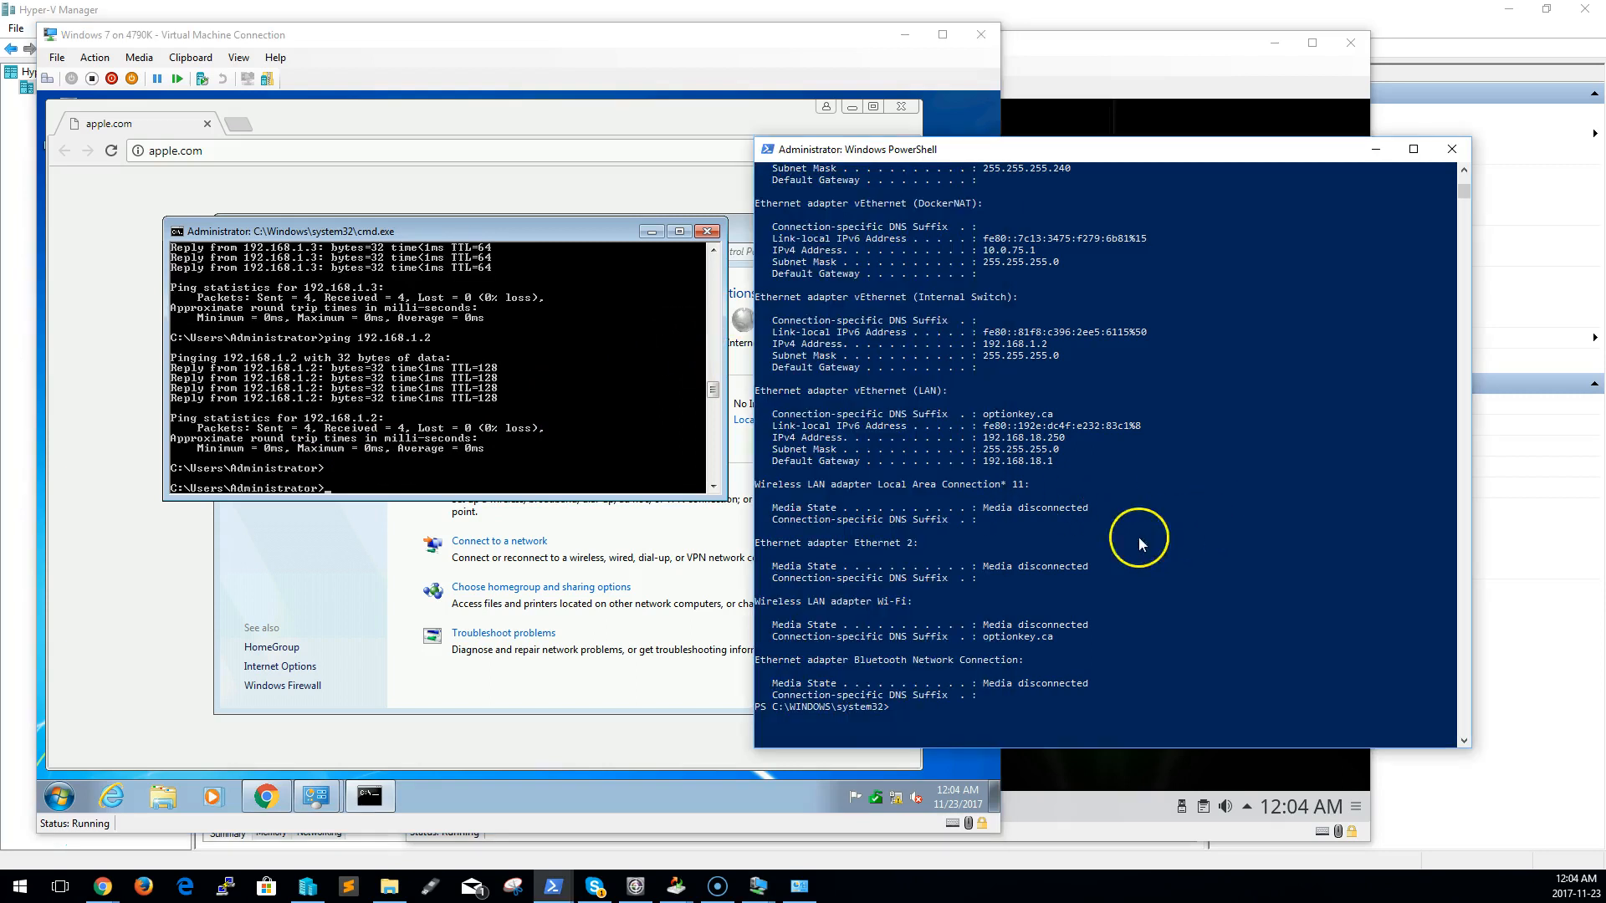
left_click(799, 885)
left_click(896, 424)
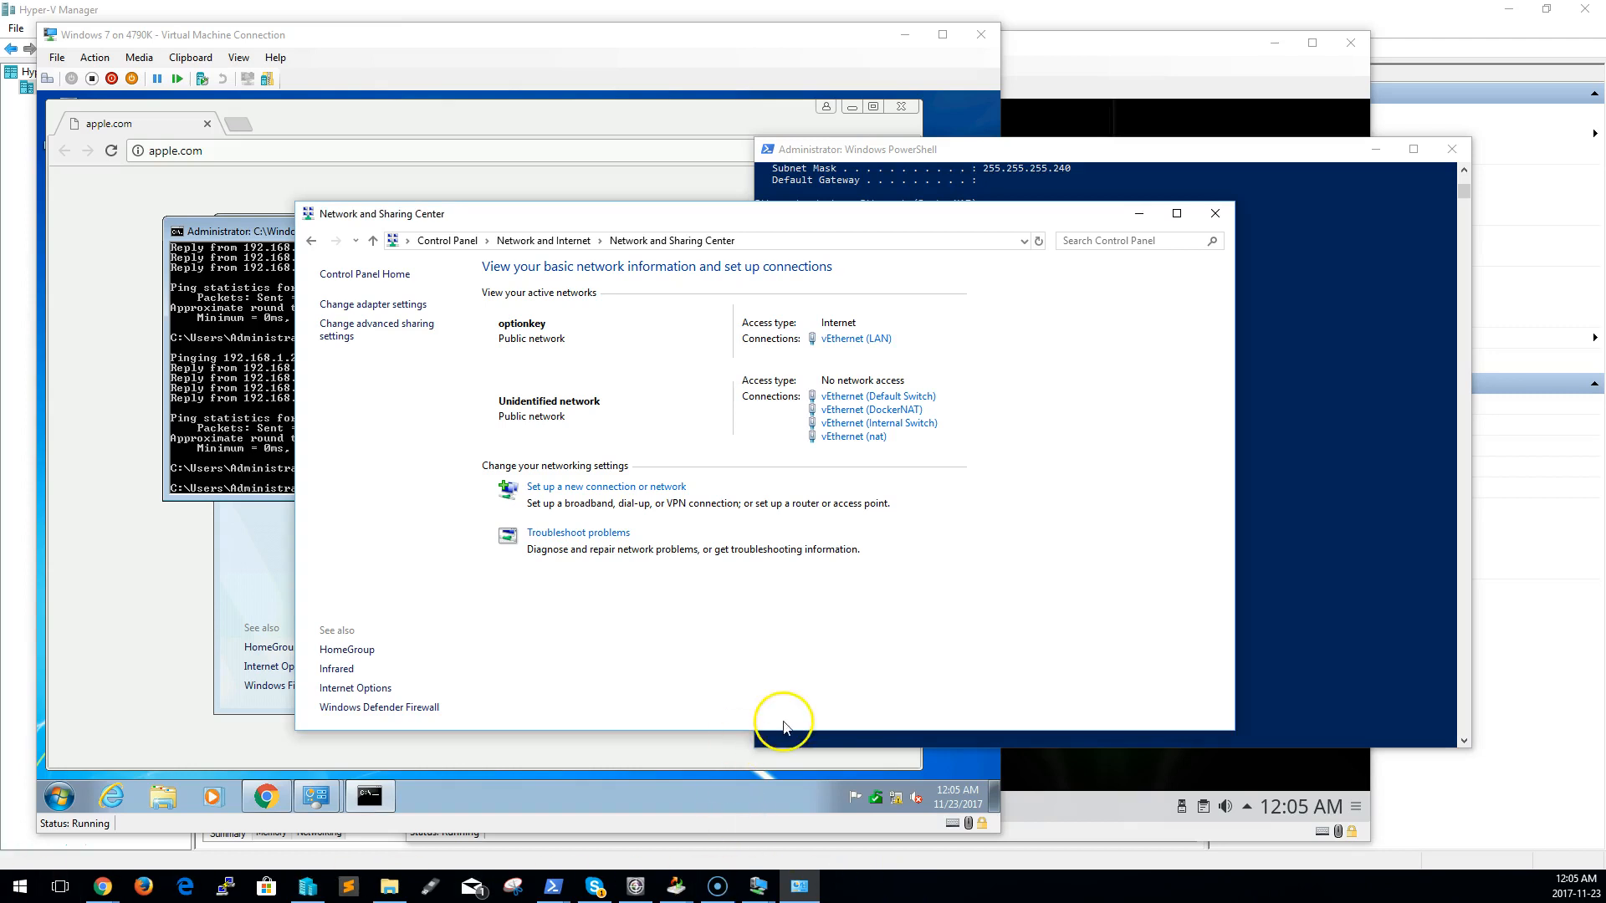
Switch back to the Windows 7 guest and ping 192.168.1.2 again
left_click(456, 43)
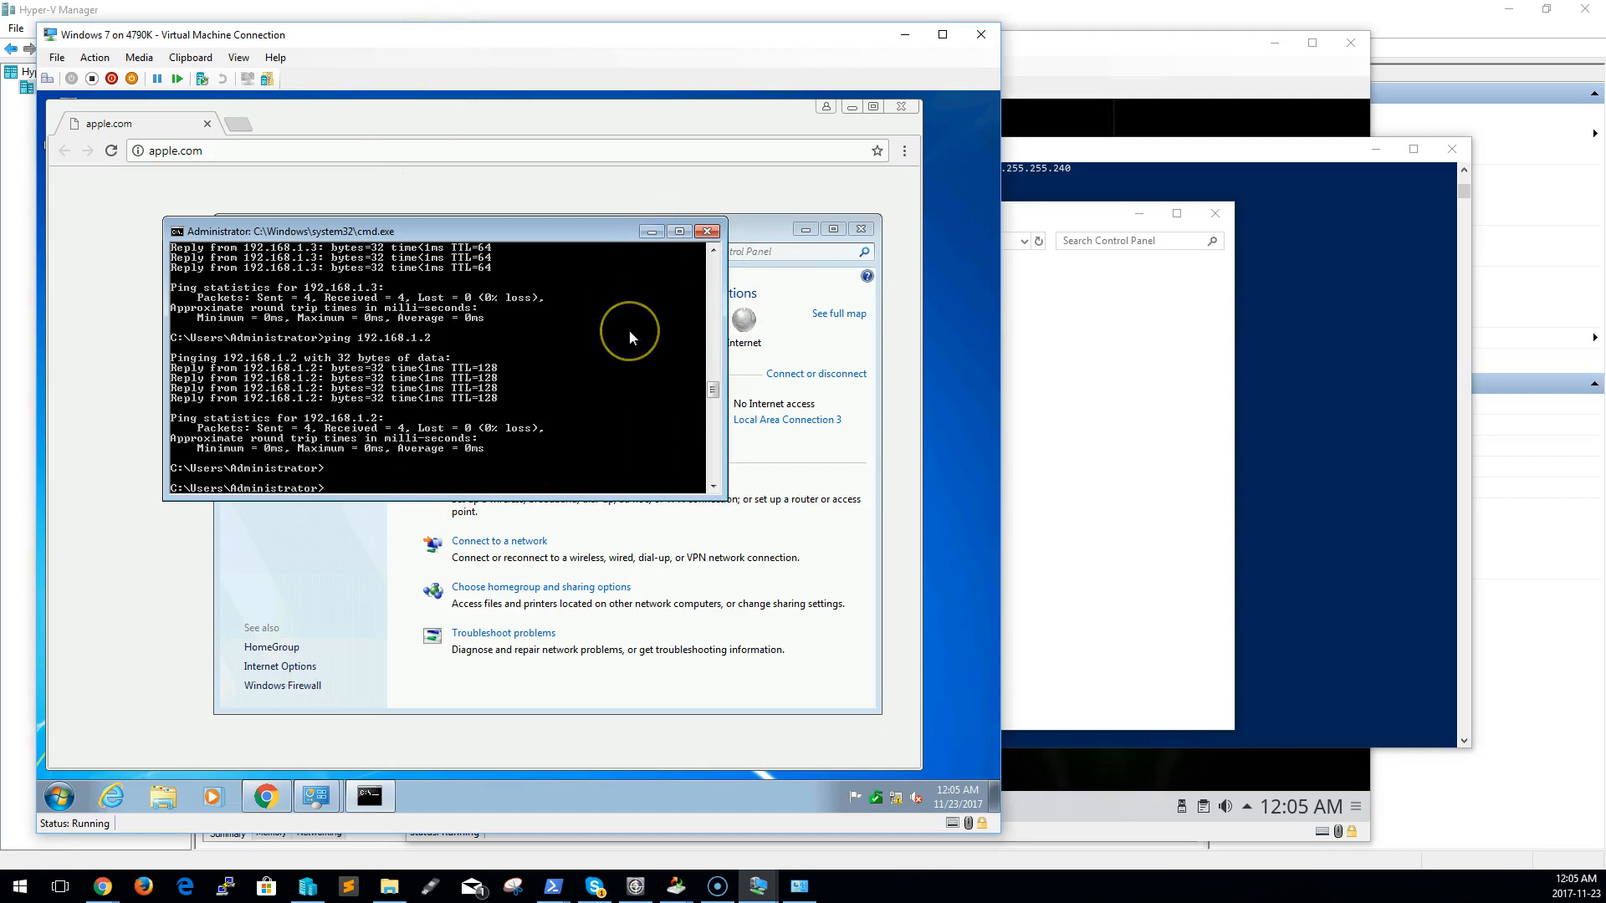
key("Return")
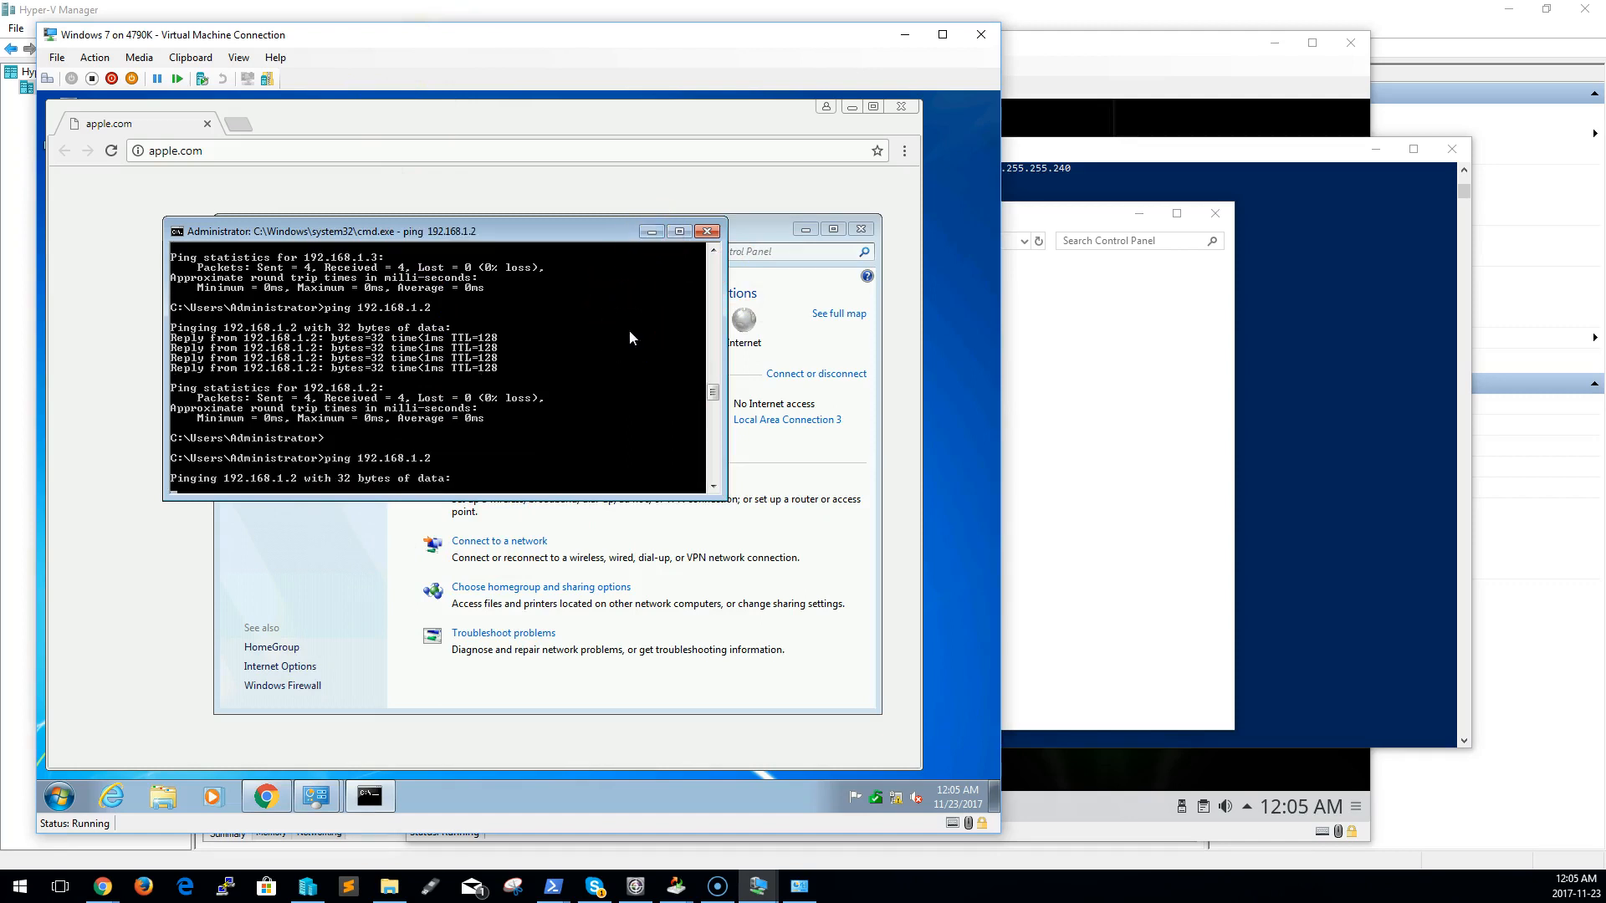
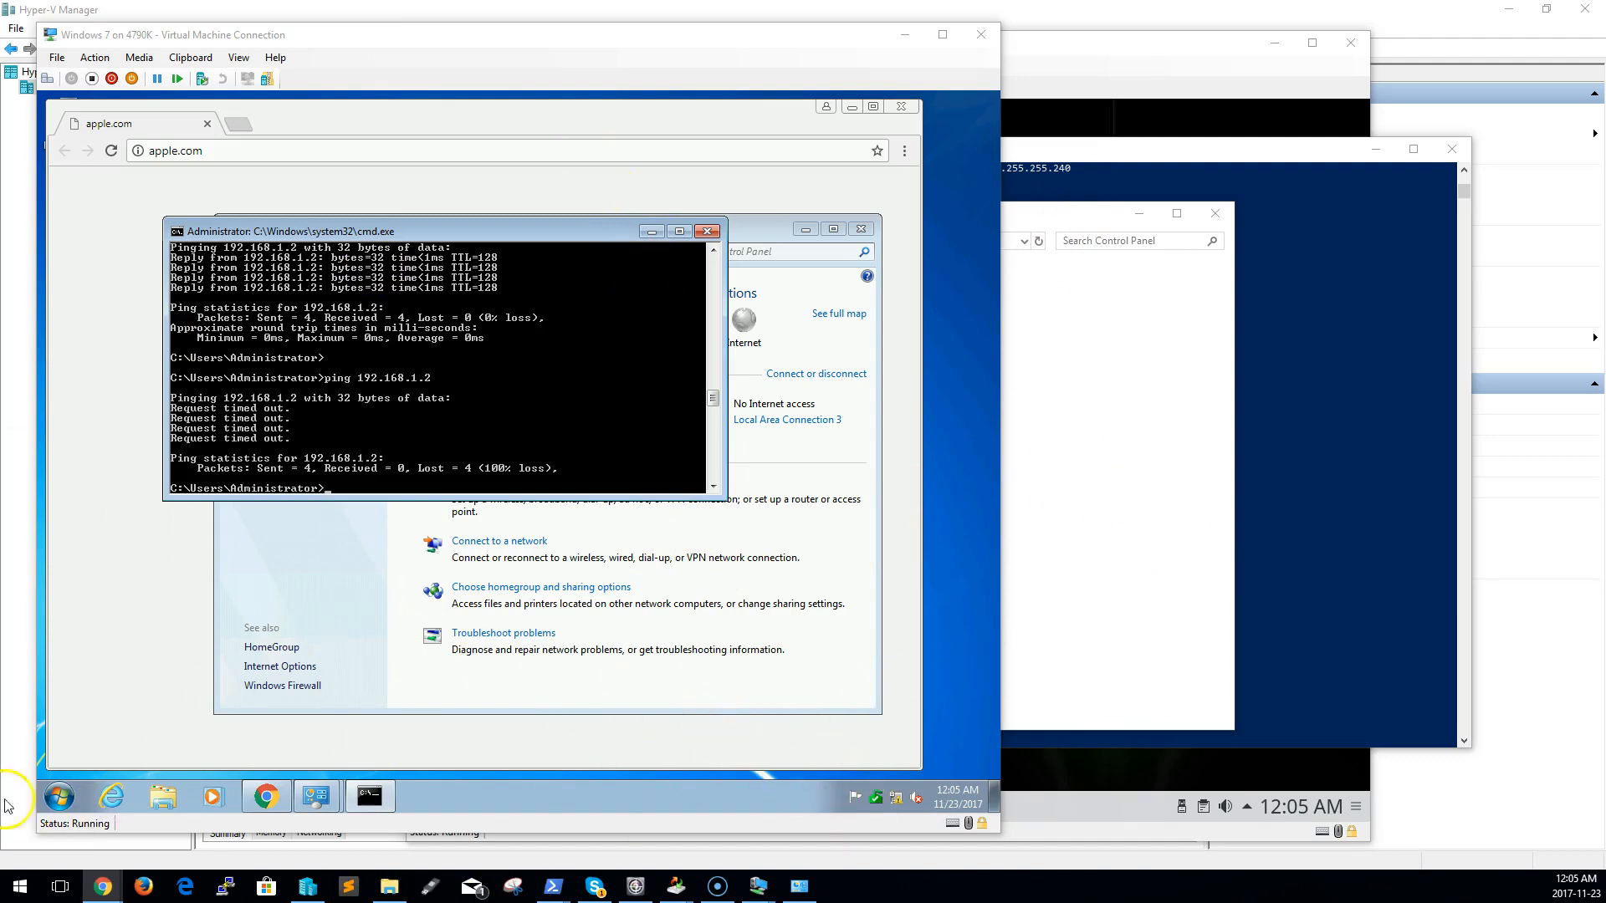
Shut down the Windows 7 guest and bring the host's PowerShell window forward
left_click(59, 796)
left_click(303, 751)
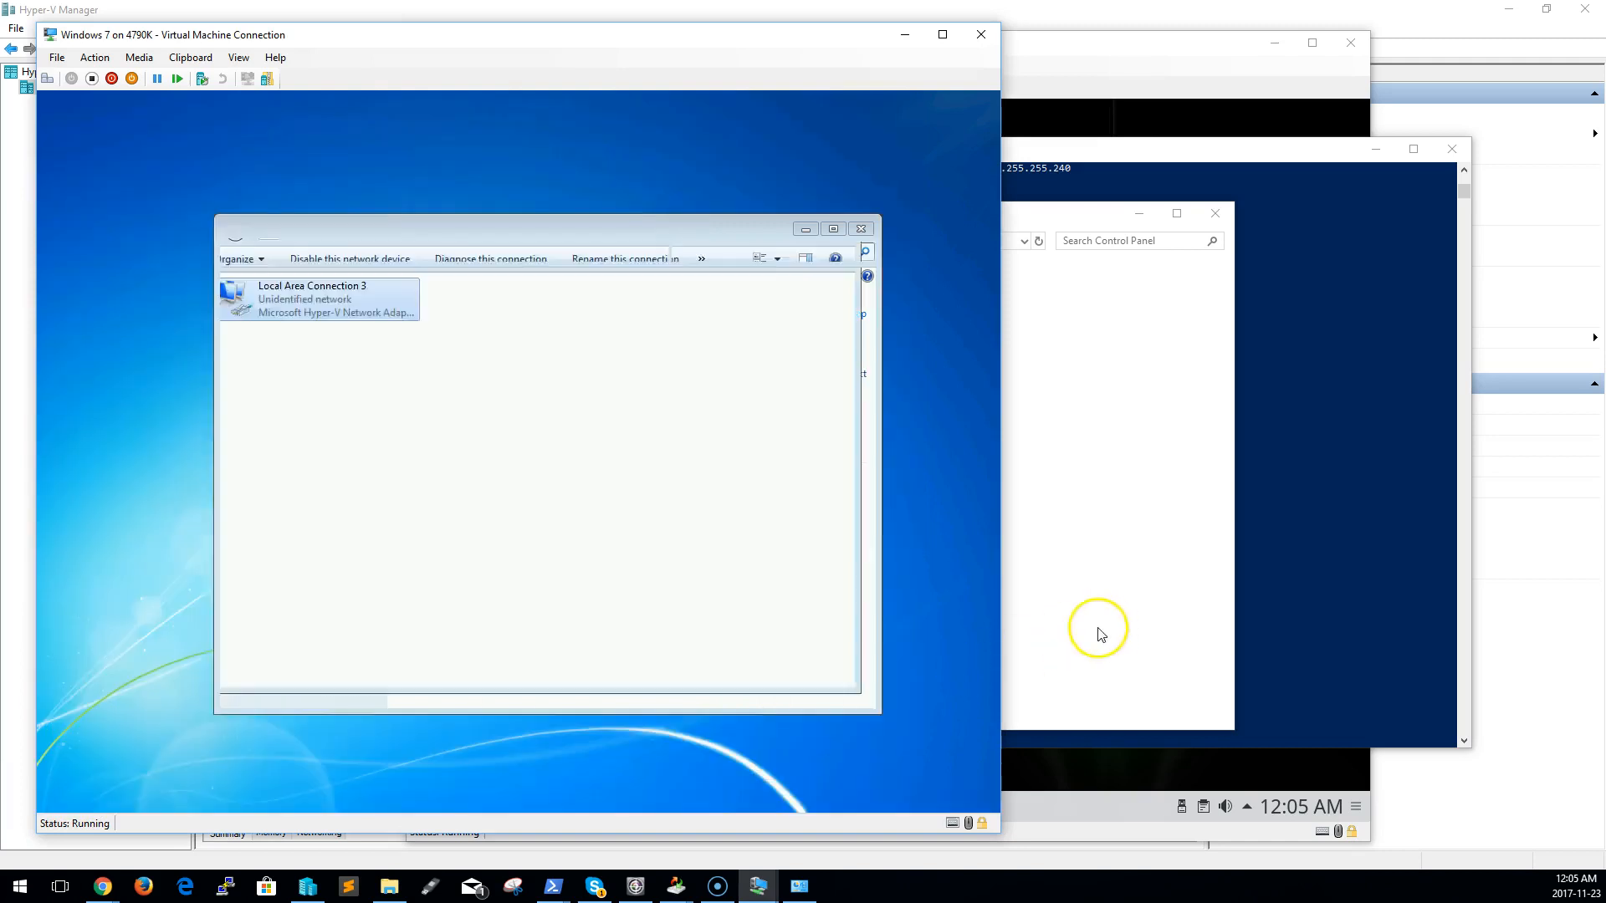
left_click(1310, 569)
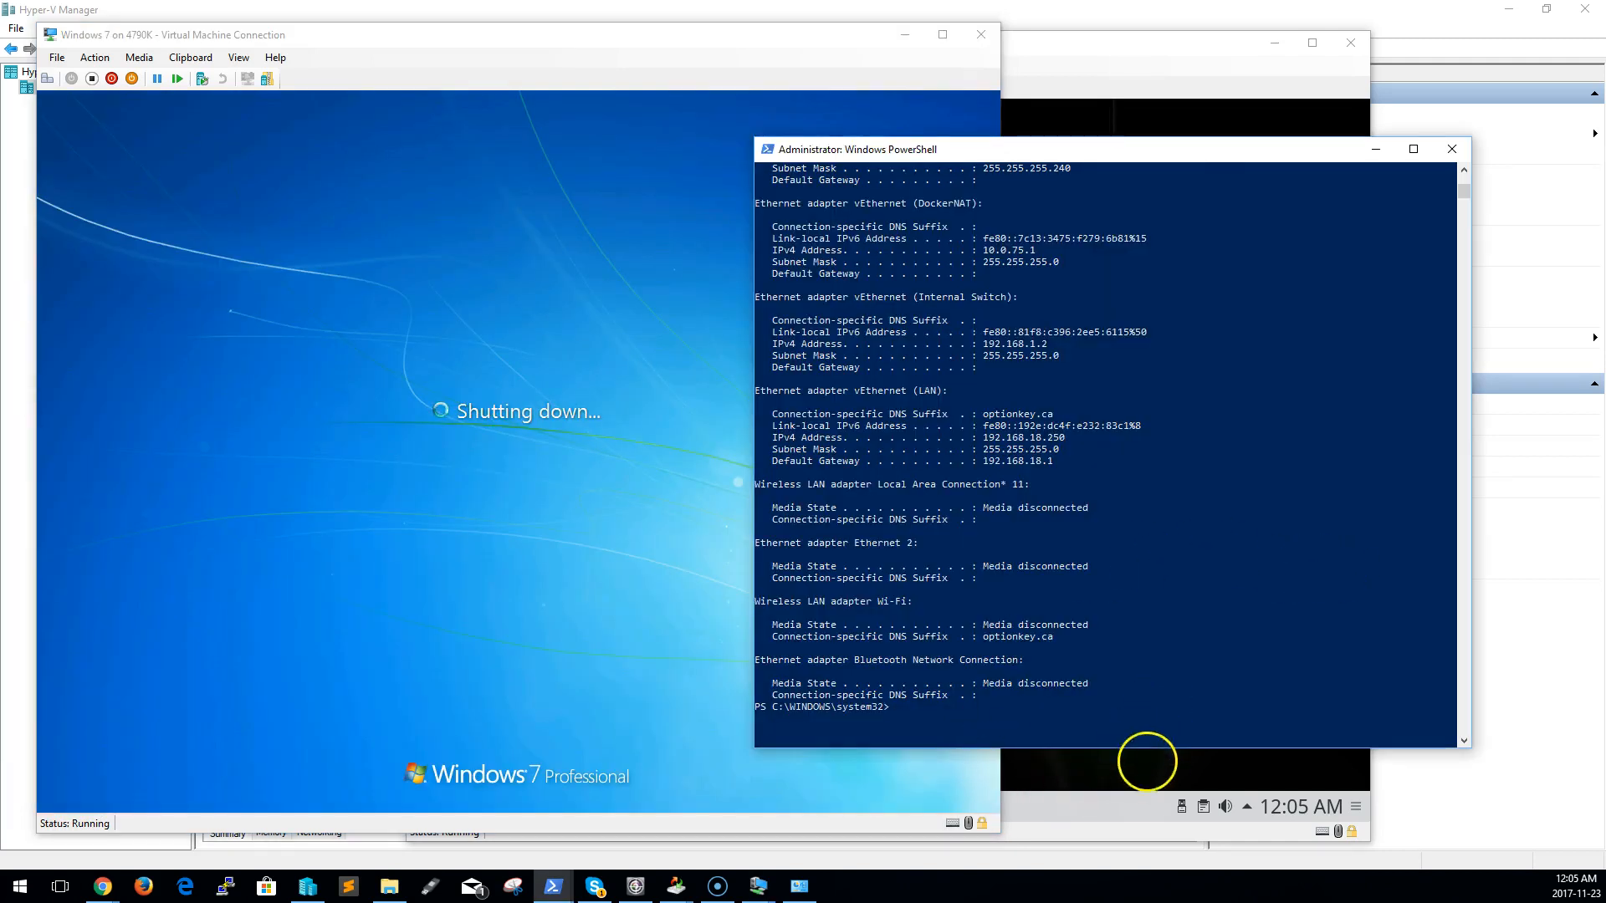
Switch to the OpenSuse guest and shut it down
left_click(1146, 765)
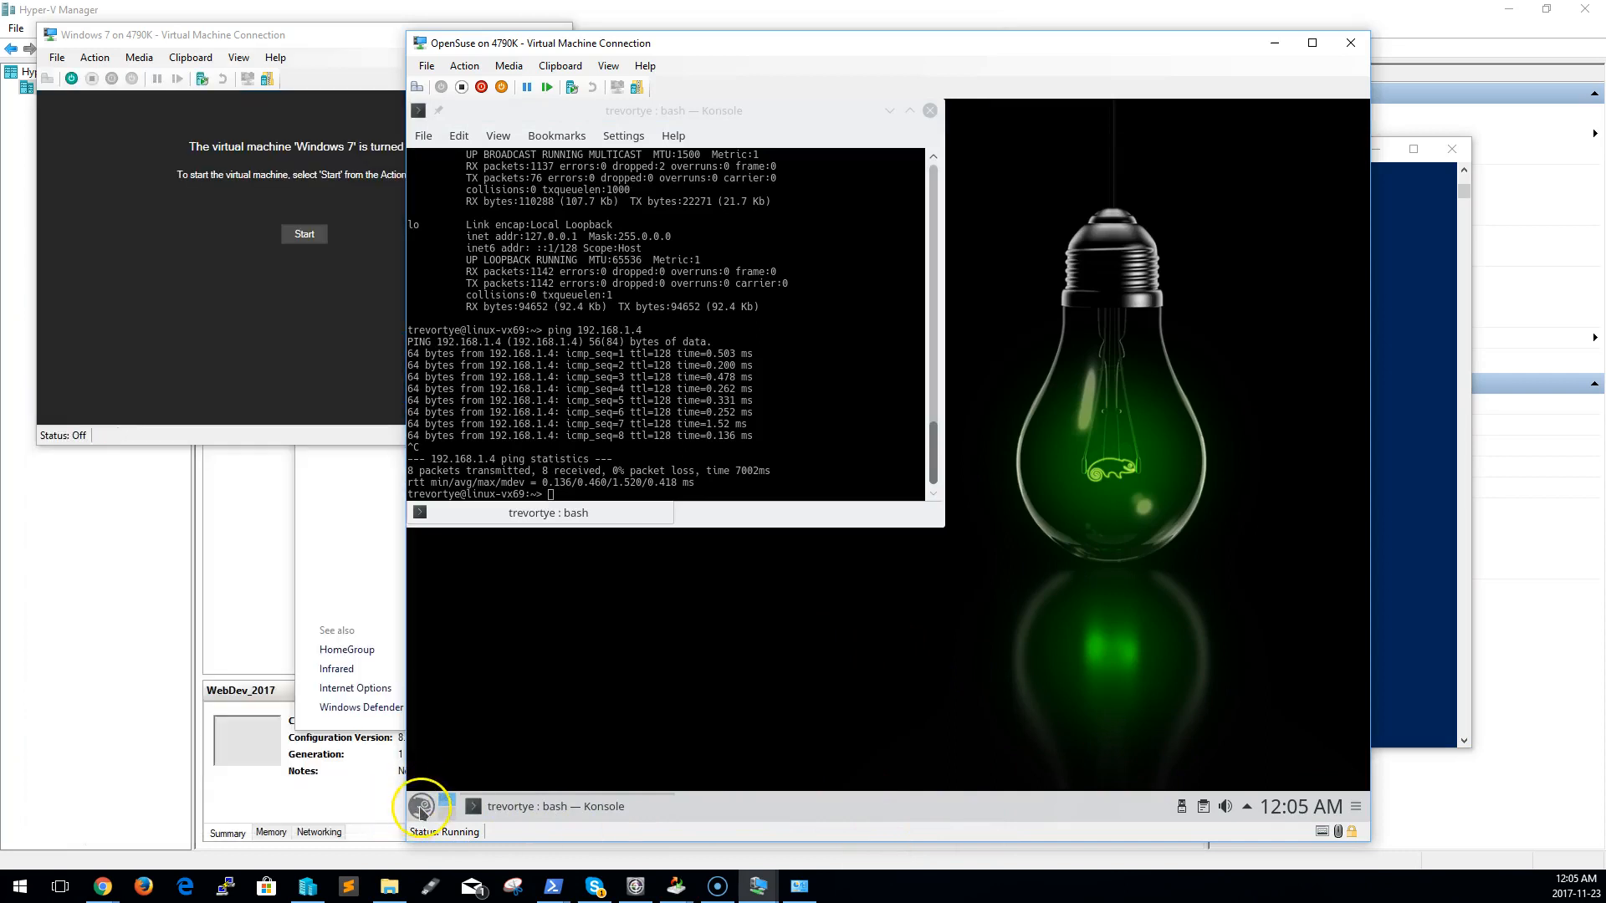
left_click(421, 808)
mouse_move(459, 726)
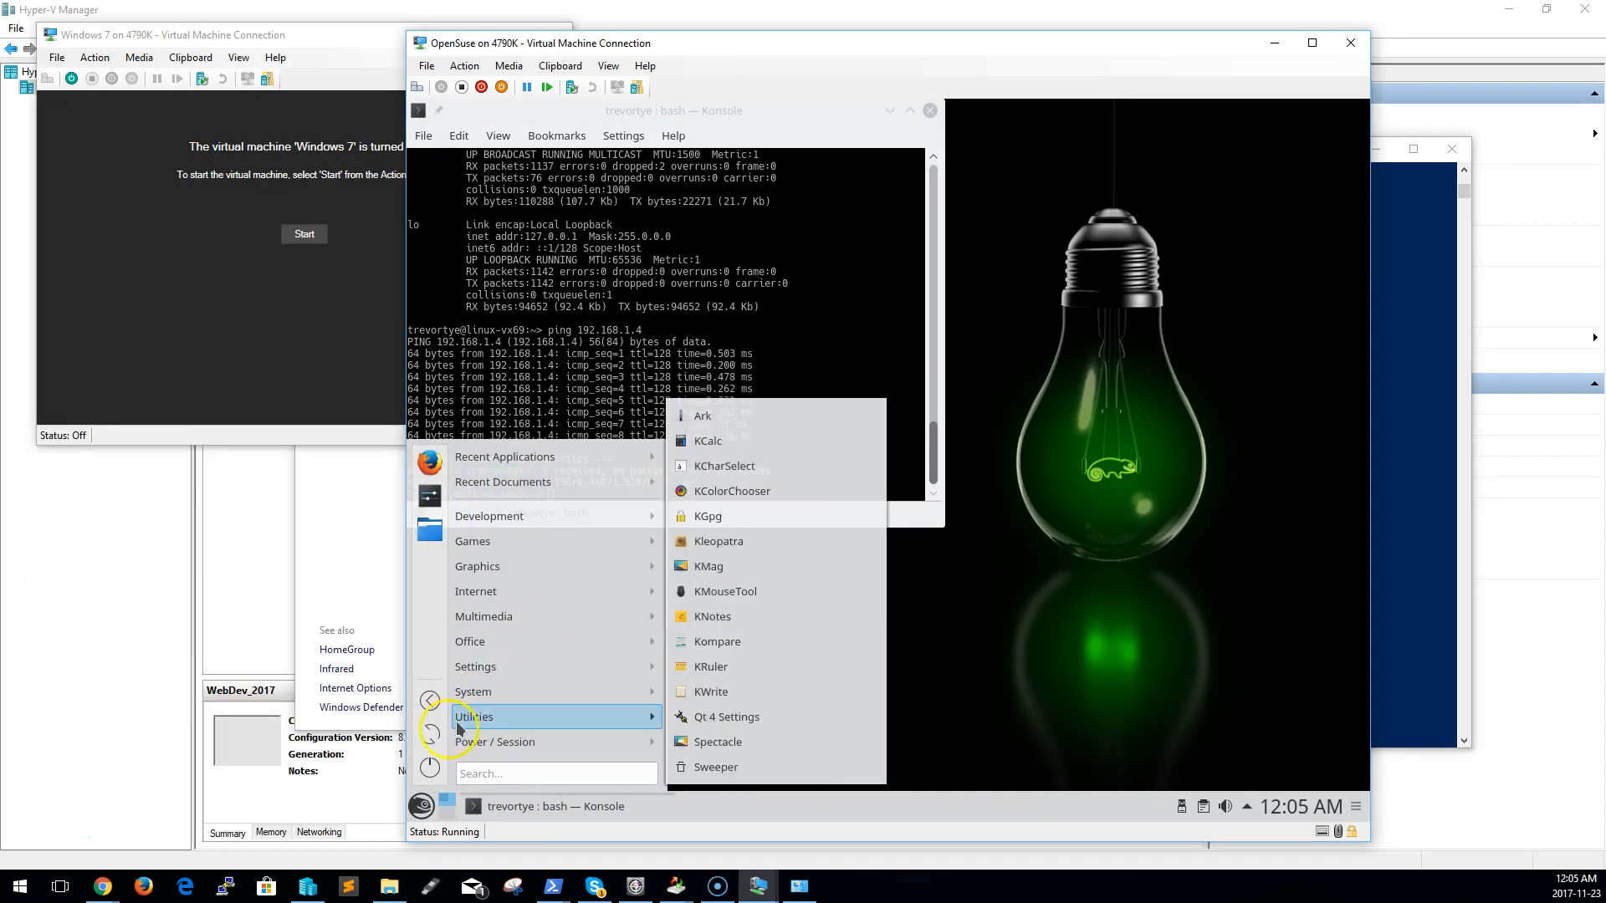
left_click(429, 767)
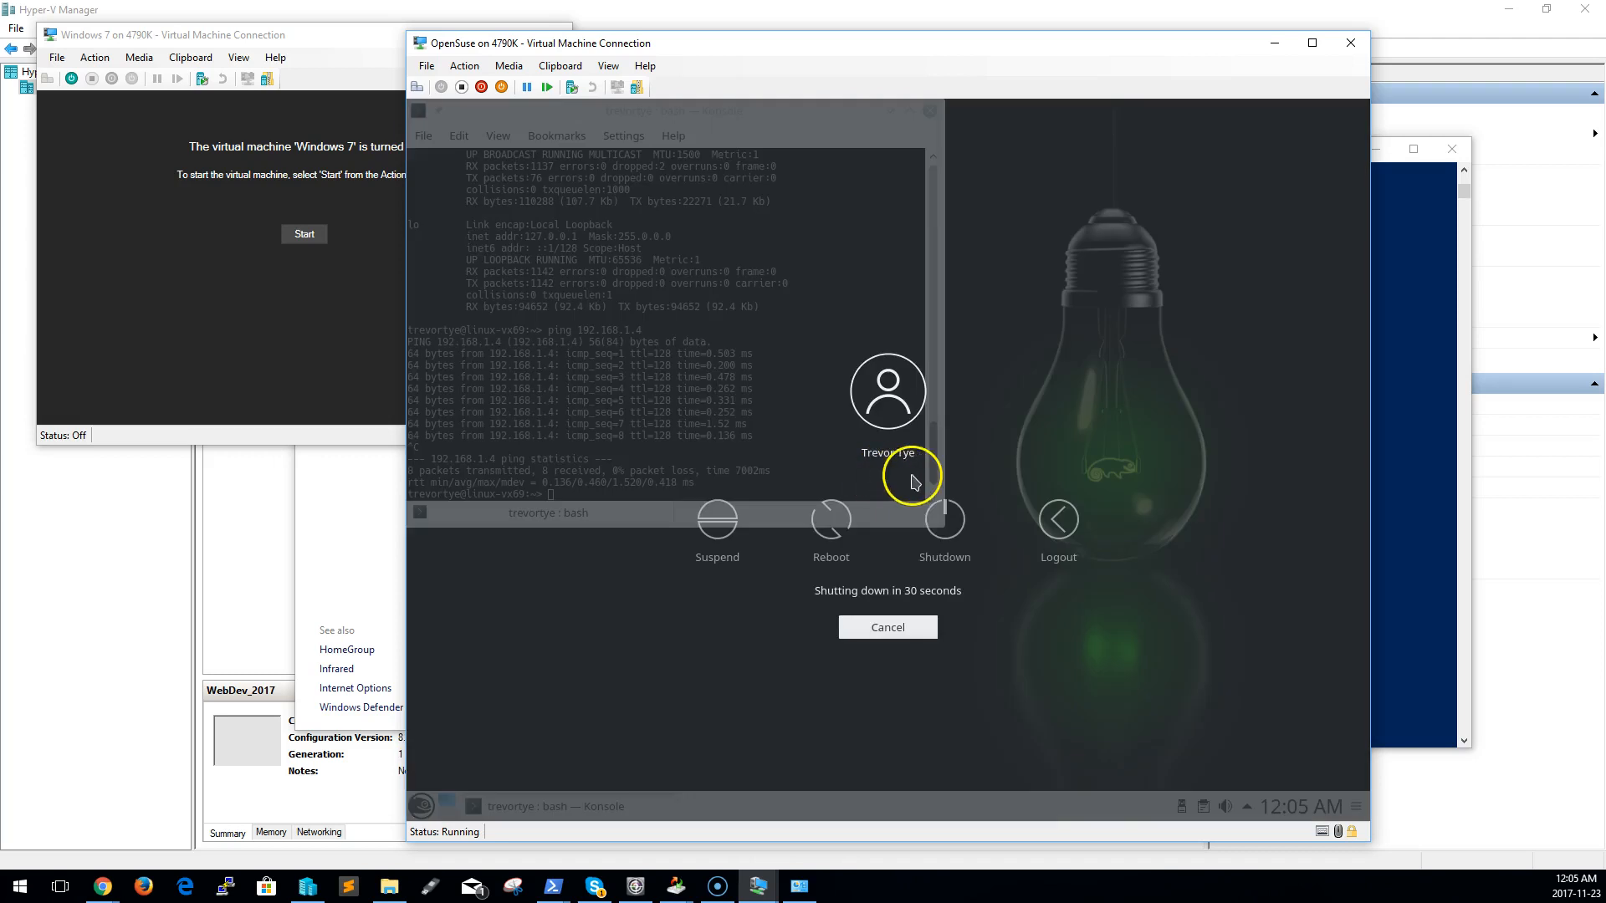
left_click(919, 532)
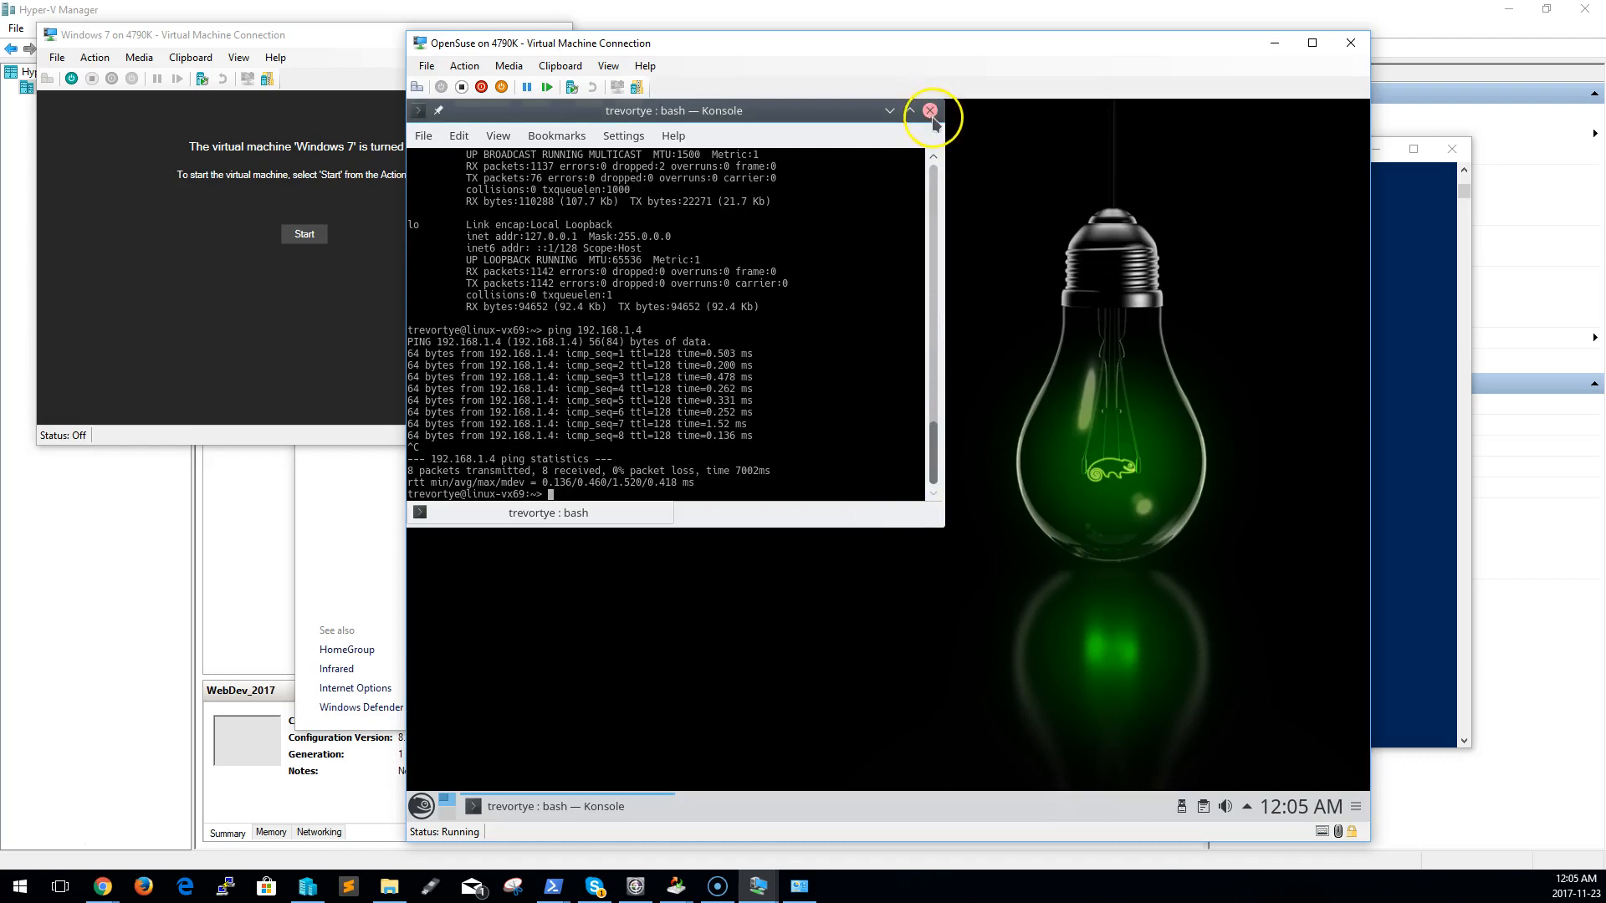
In the Windows 7 virtual machine's settings, connect its network adapter to Private Switch and apply the change
left_click(297, 268)
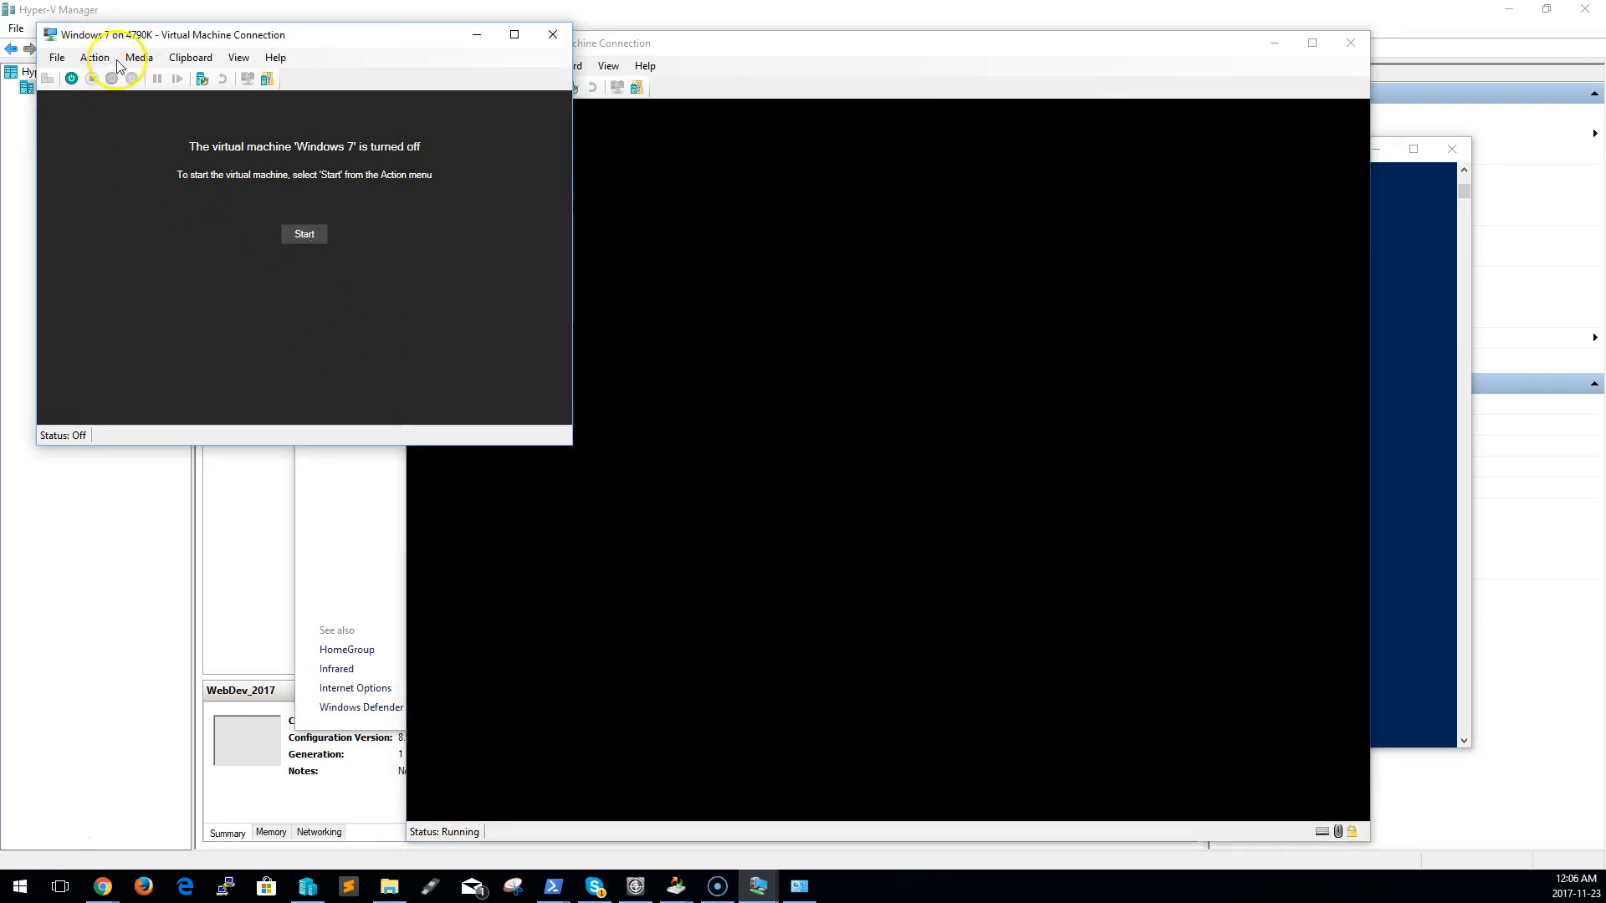
left_click(94, 57)
mouse_move(200, 63)
left_click(187, 212)
left_click(57, 57)
left_click(75, 83)
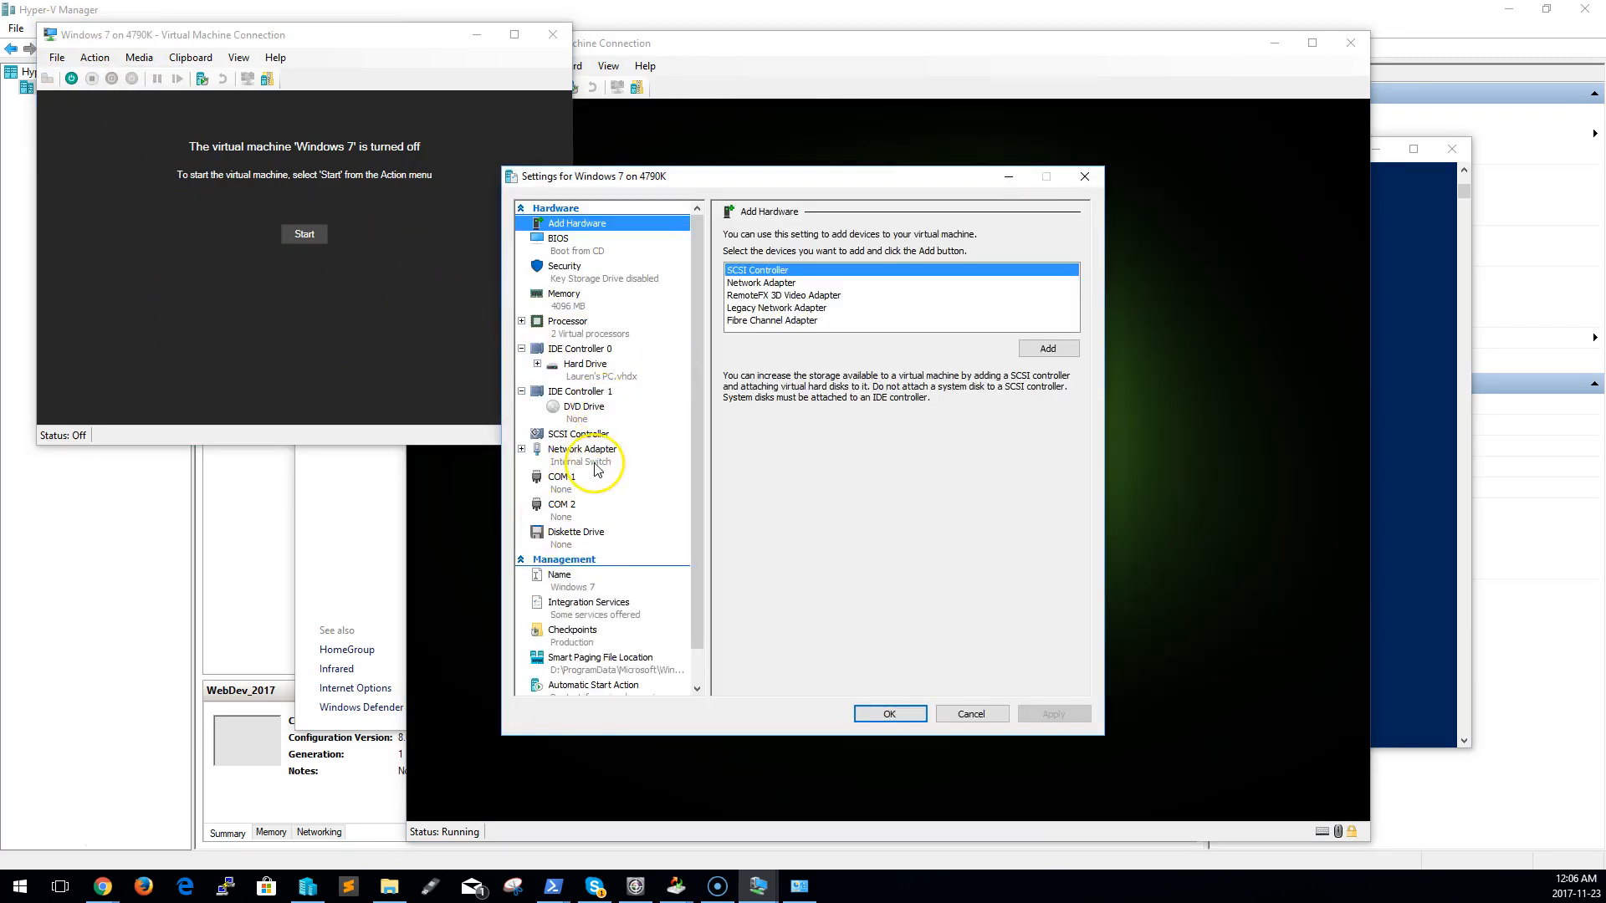
left_click(596, 460)
left_click(808, 266)
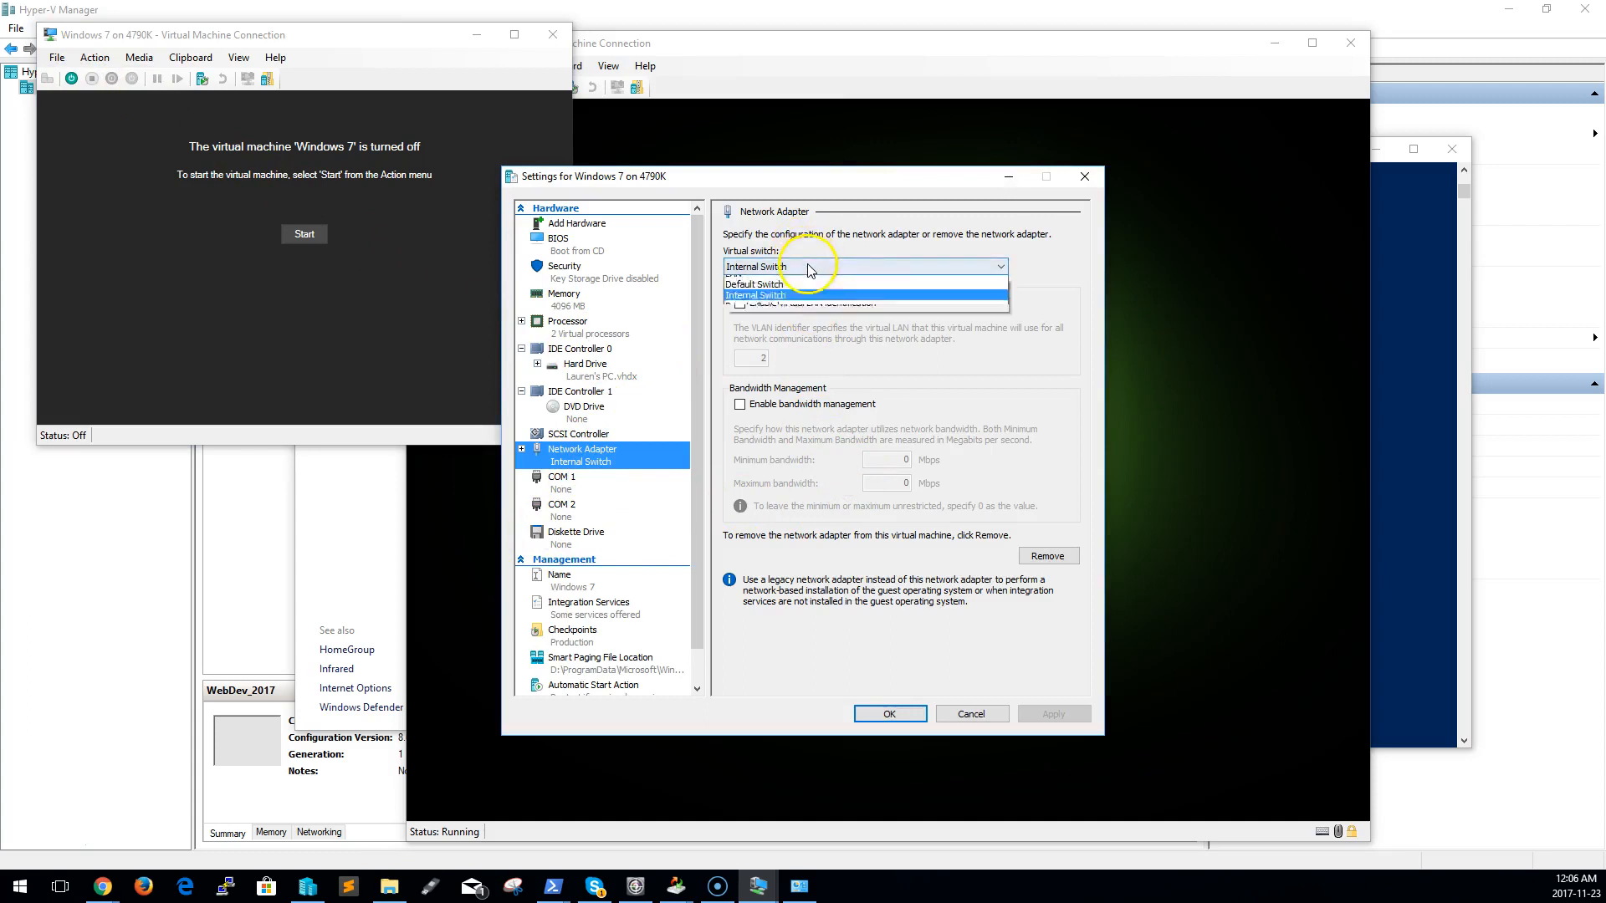
left_click(791, 335)
left_click(1069, 717)
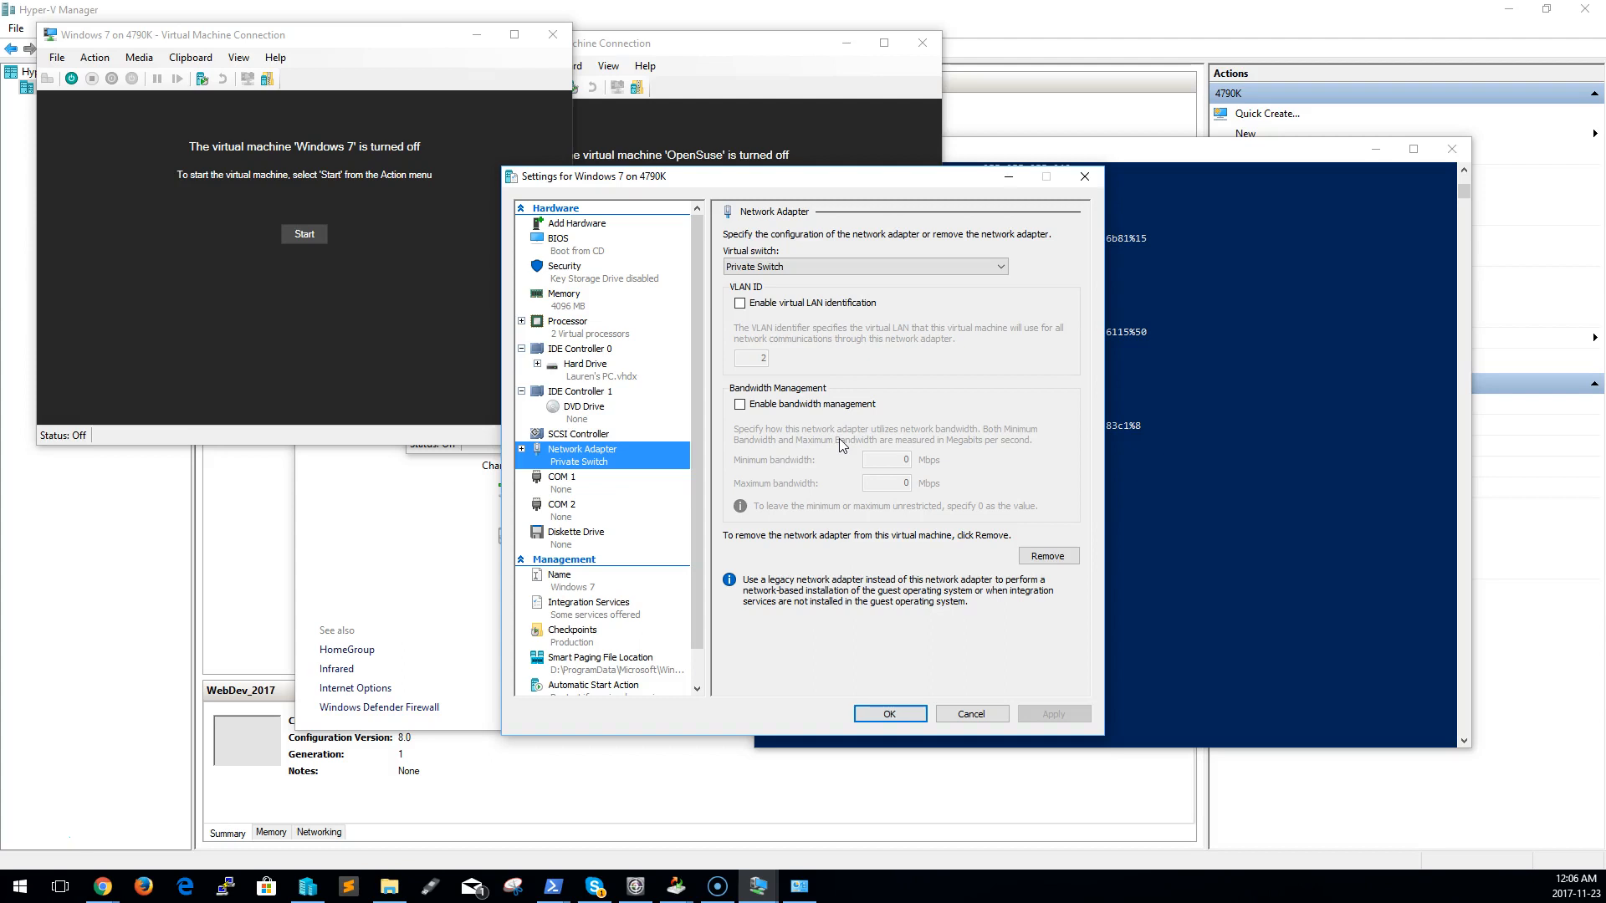
Try enabling virtual LAN identification with ID 2 on the Windows 7 adapter, turn it off again and close the settings
left_click(739, 303)
left_click(761, 358)
type("2")
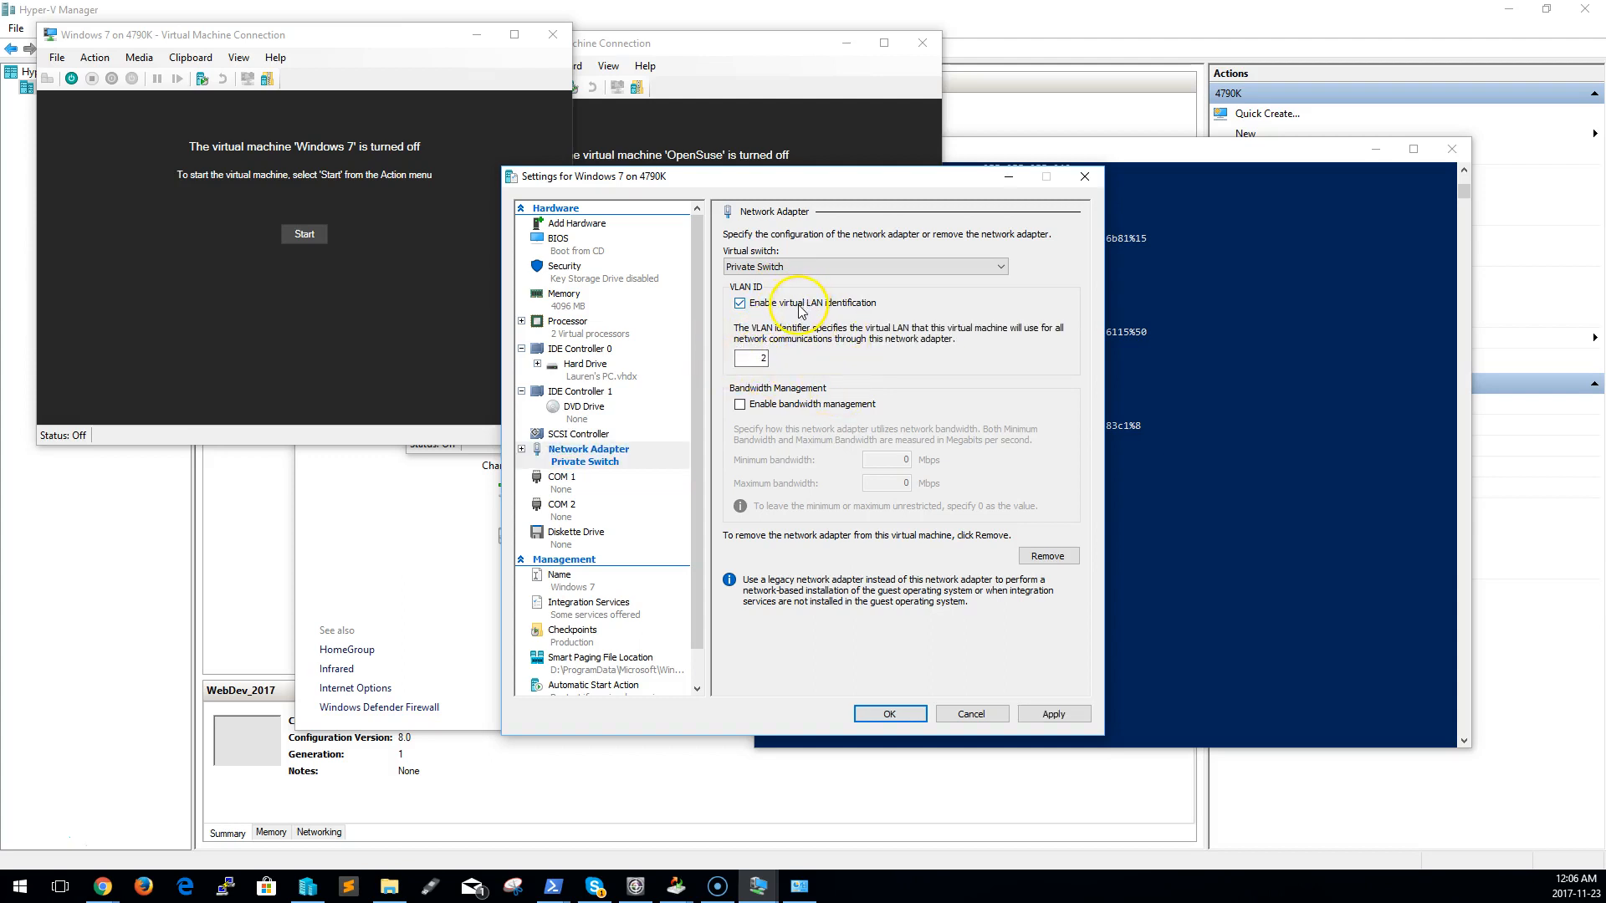
left_click(801, 308)
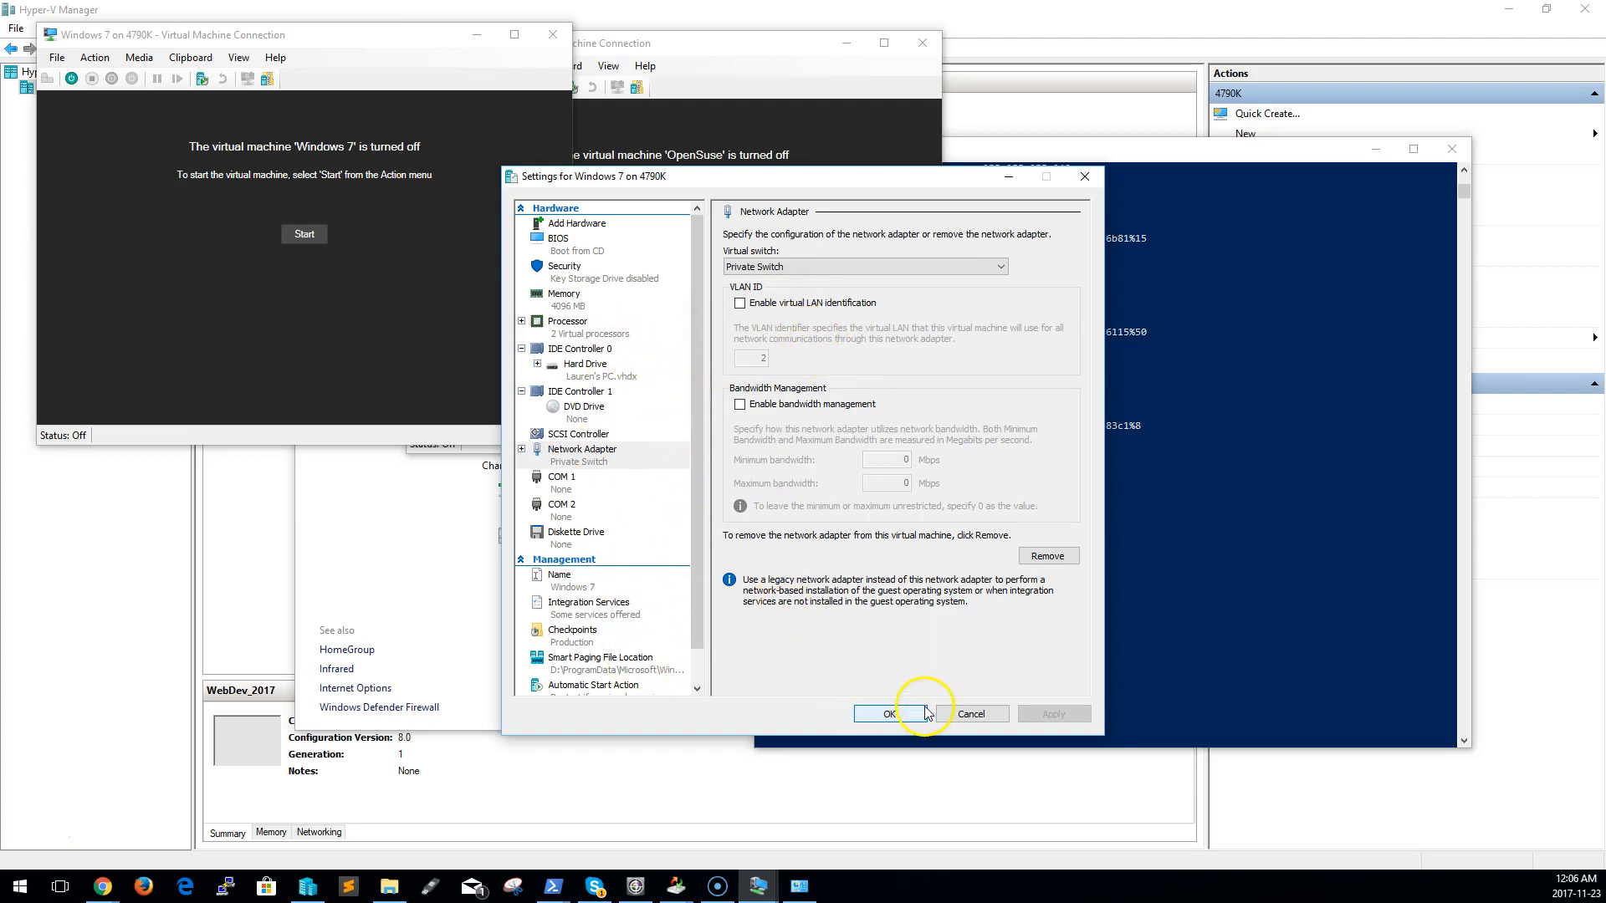
left_click(902, 719)
left_click(736, 343)
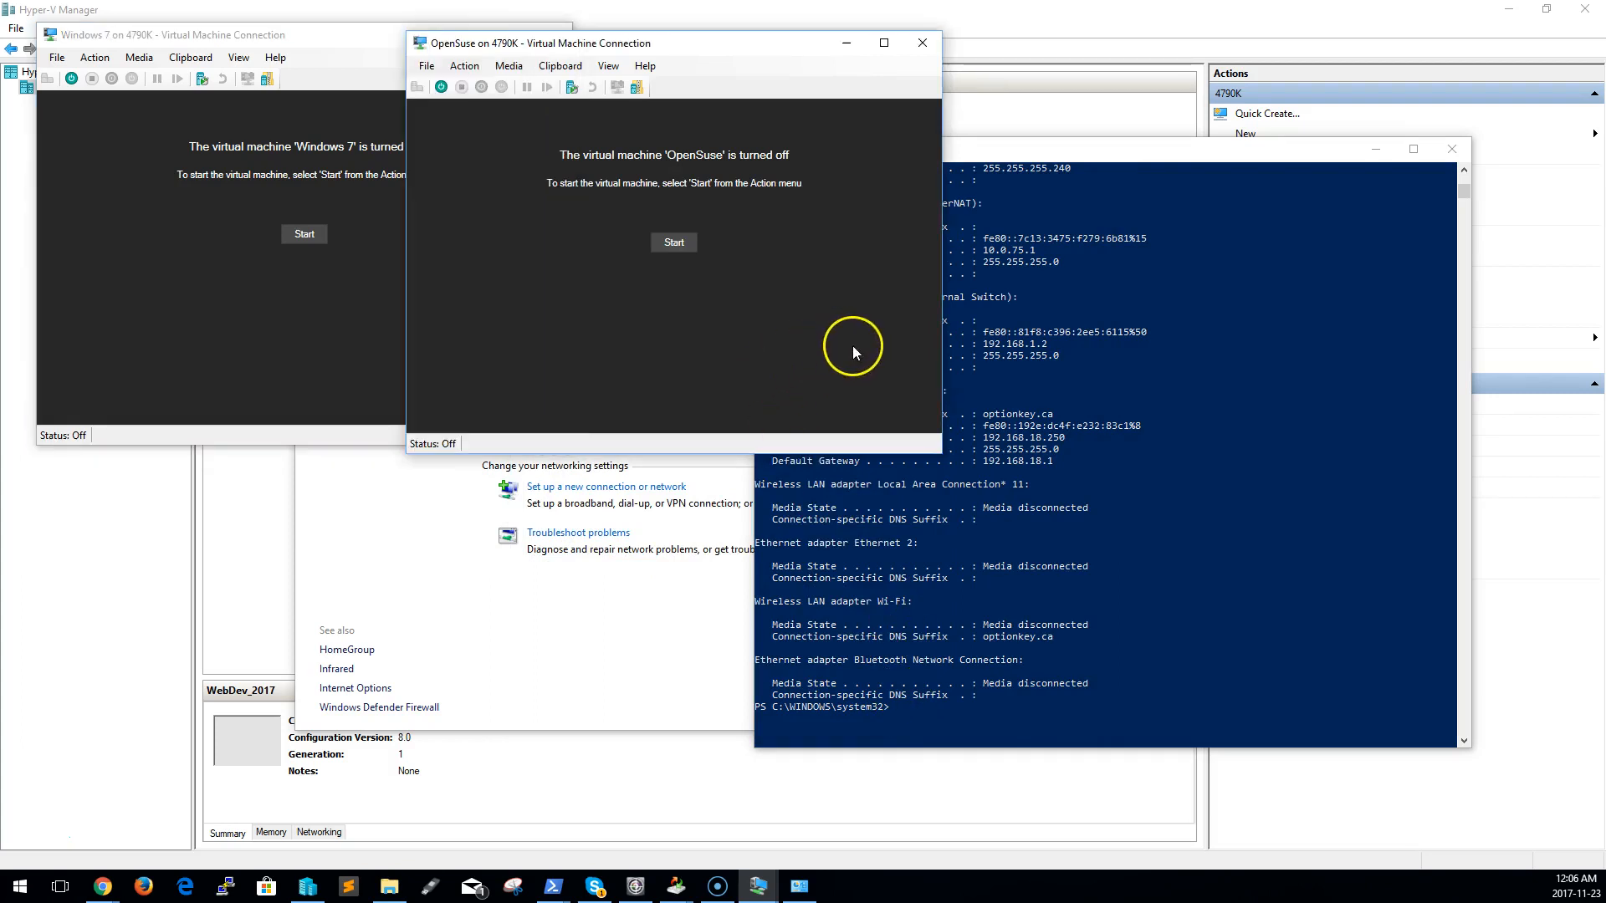
left_click(428, 65)
mouse_move(464, 65)
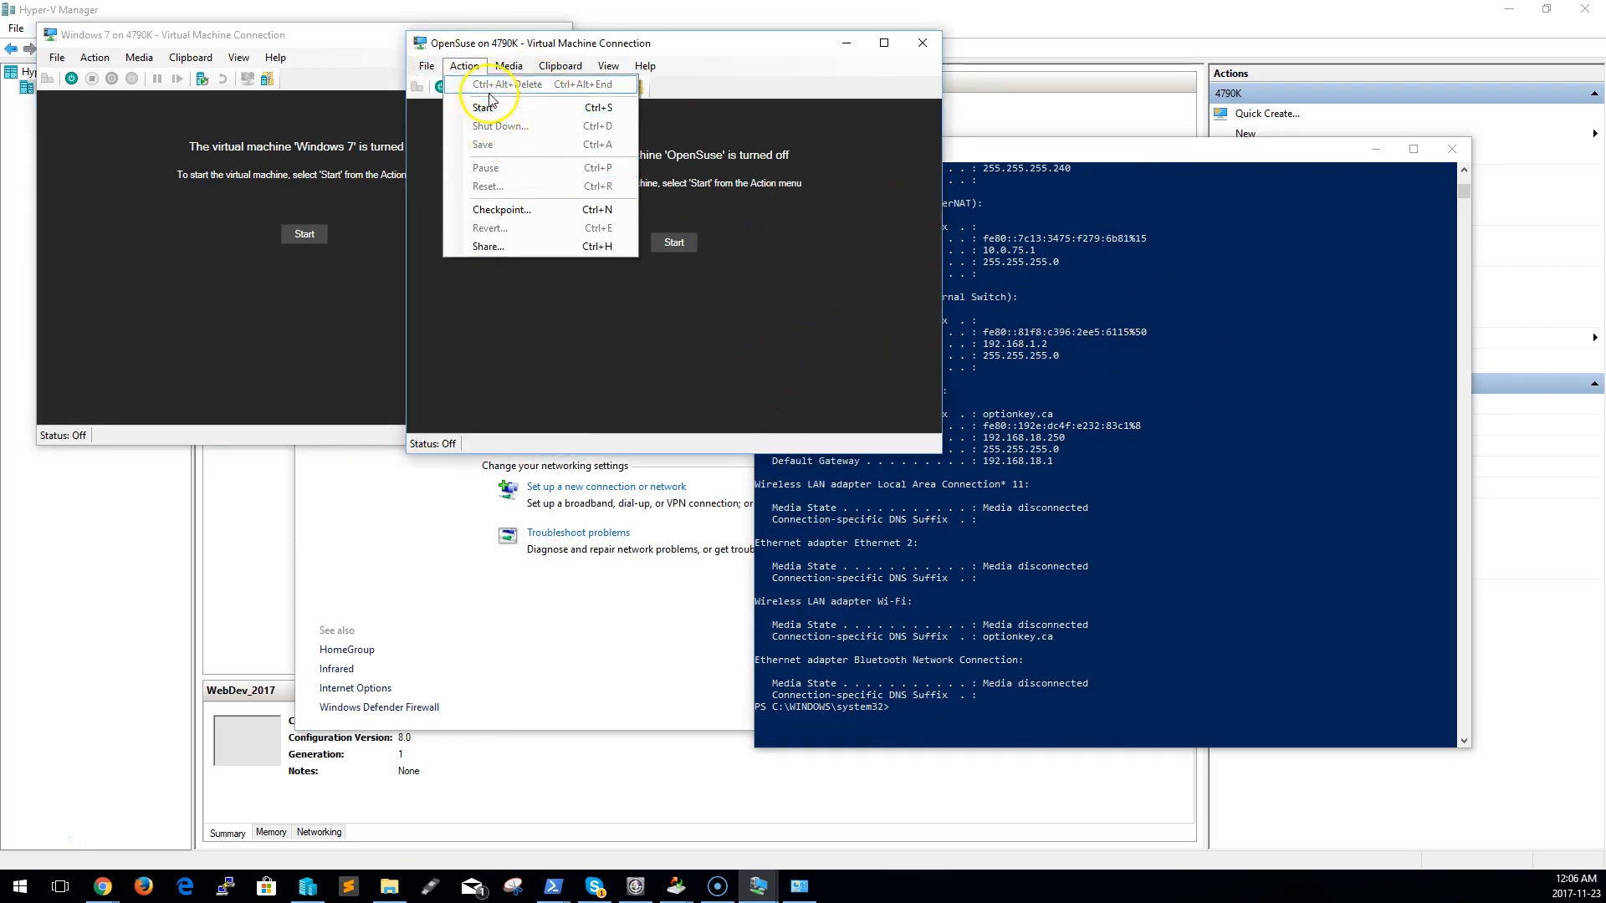
mouse_move(552, 80)
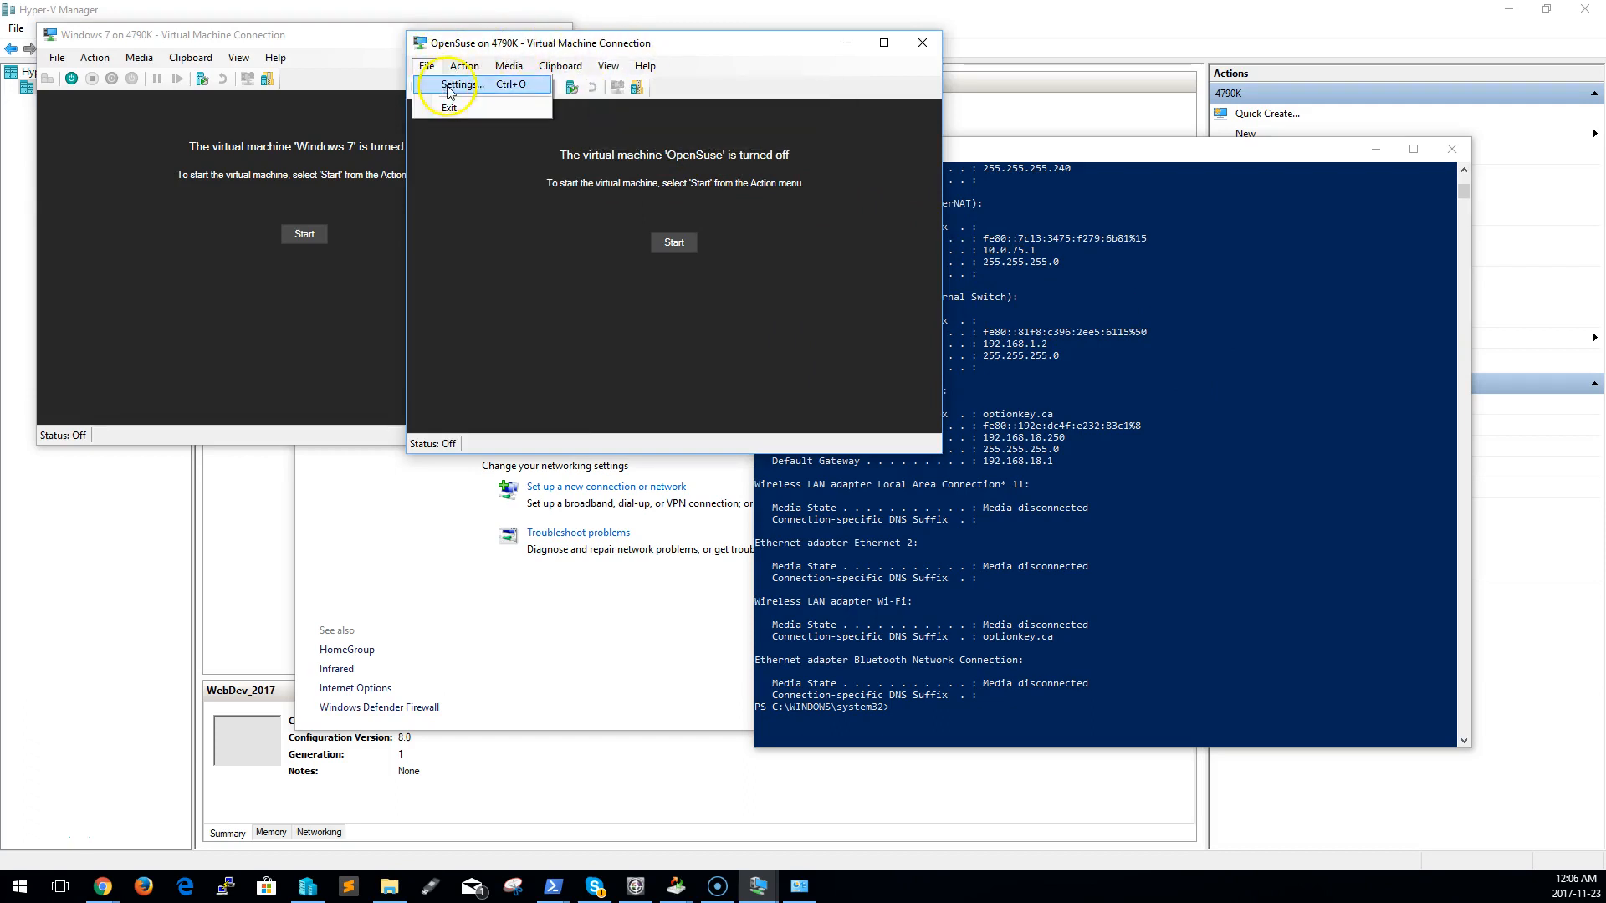
left_click(448, 87)
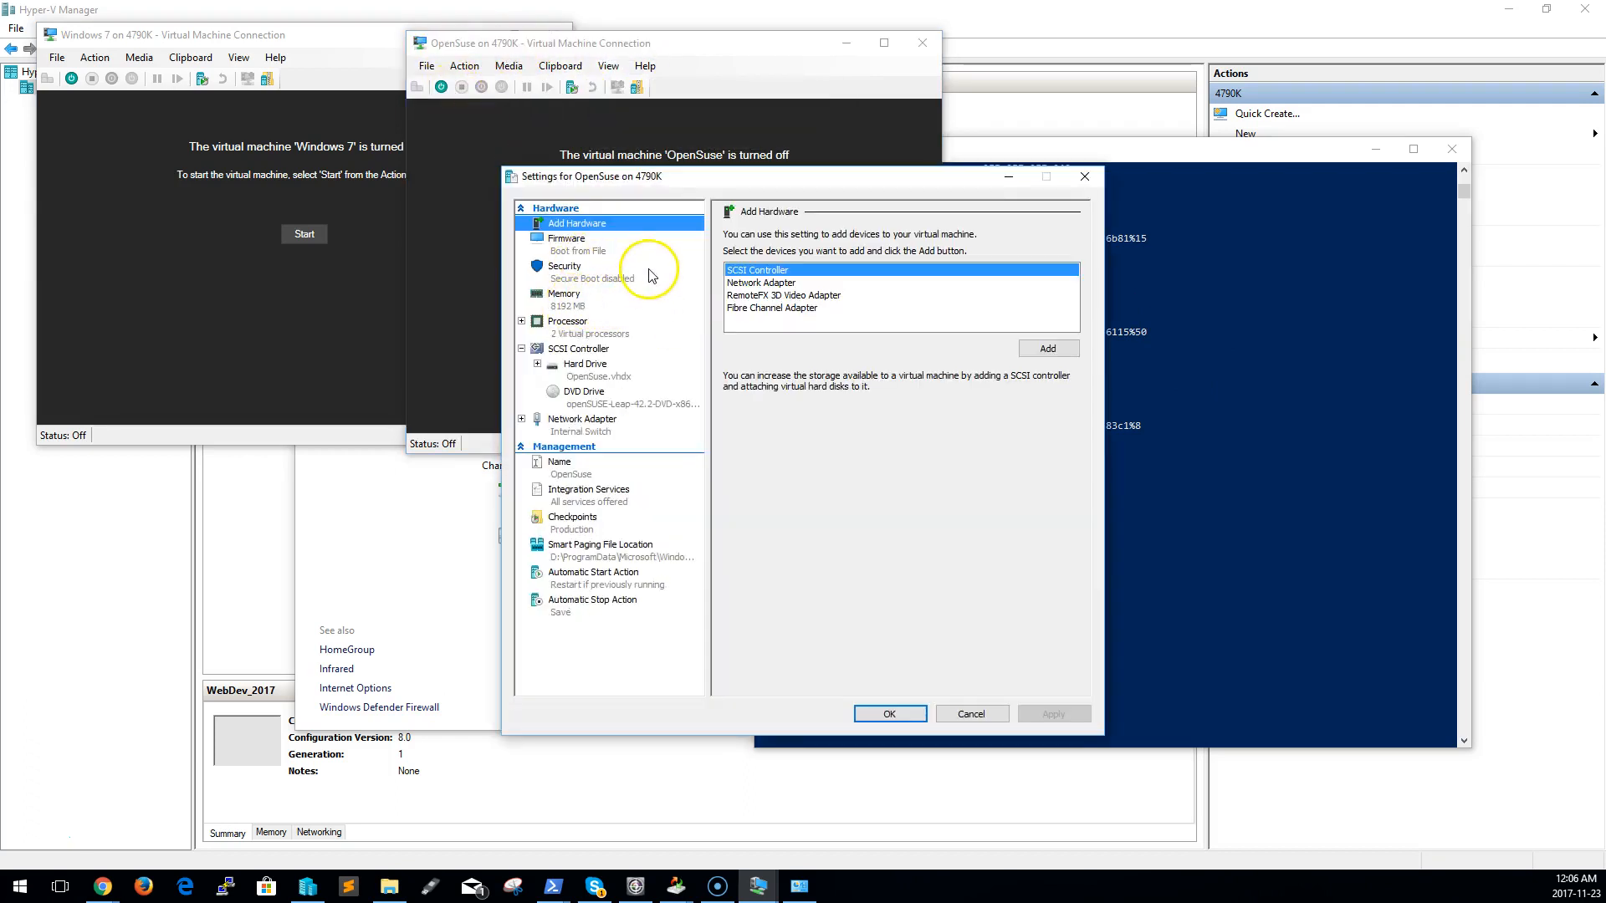
left_click(651, 276)
left_click(645, 310)
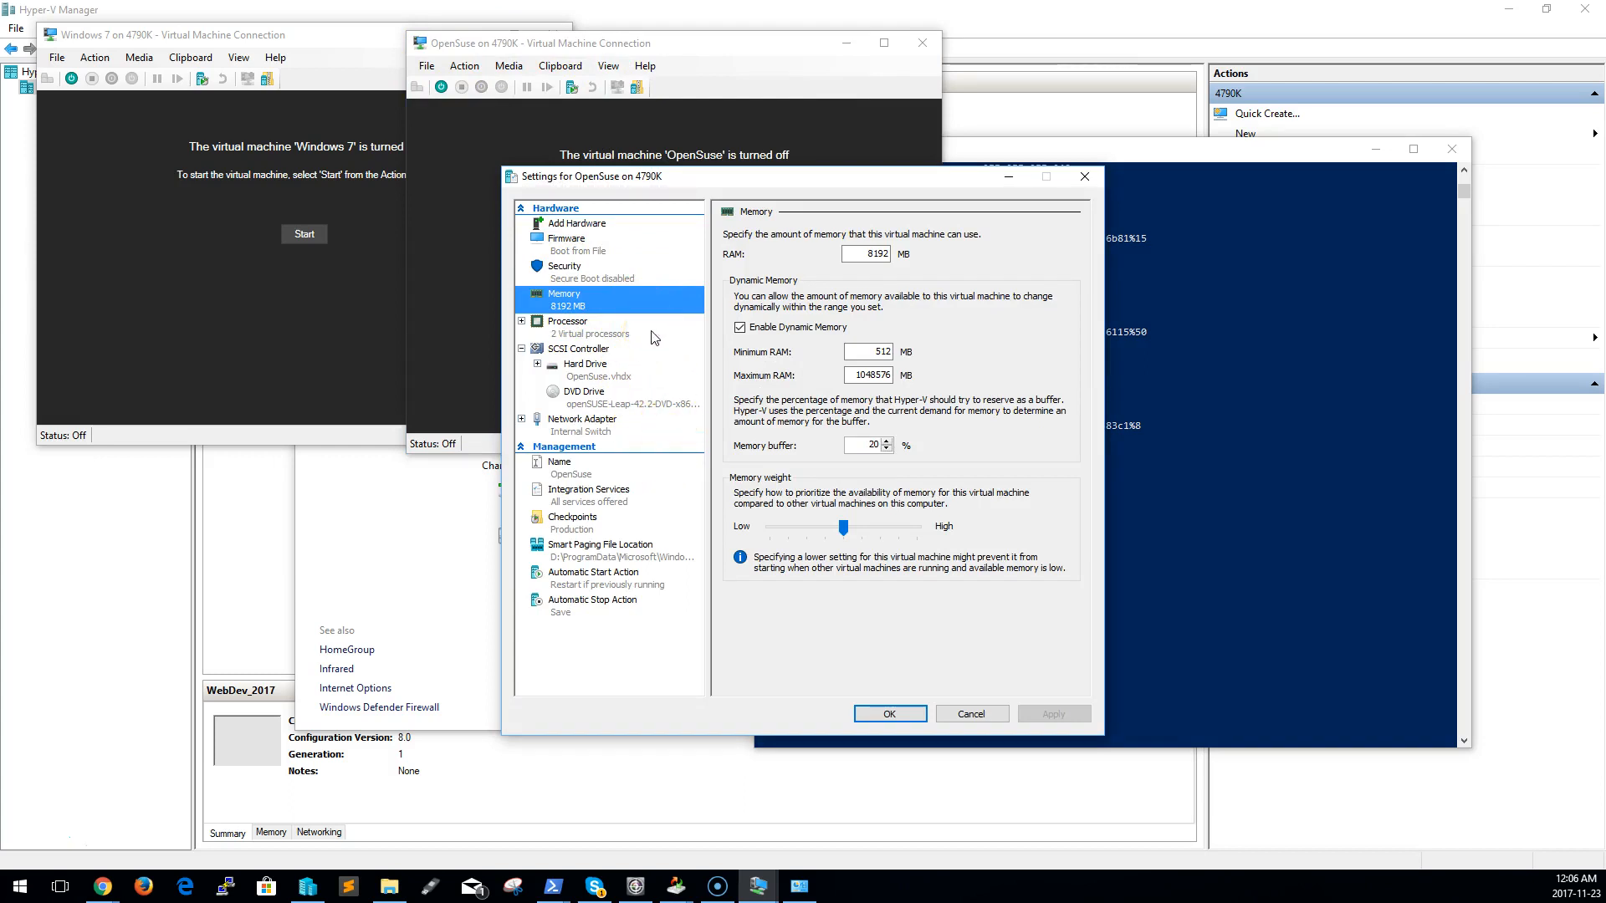
left_click(971, 714)
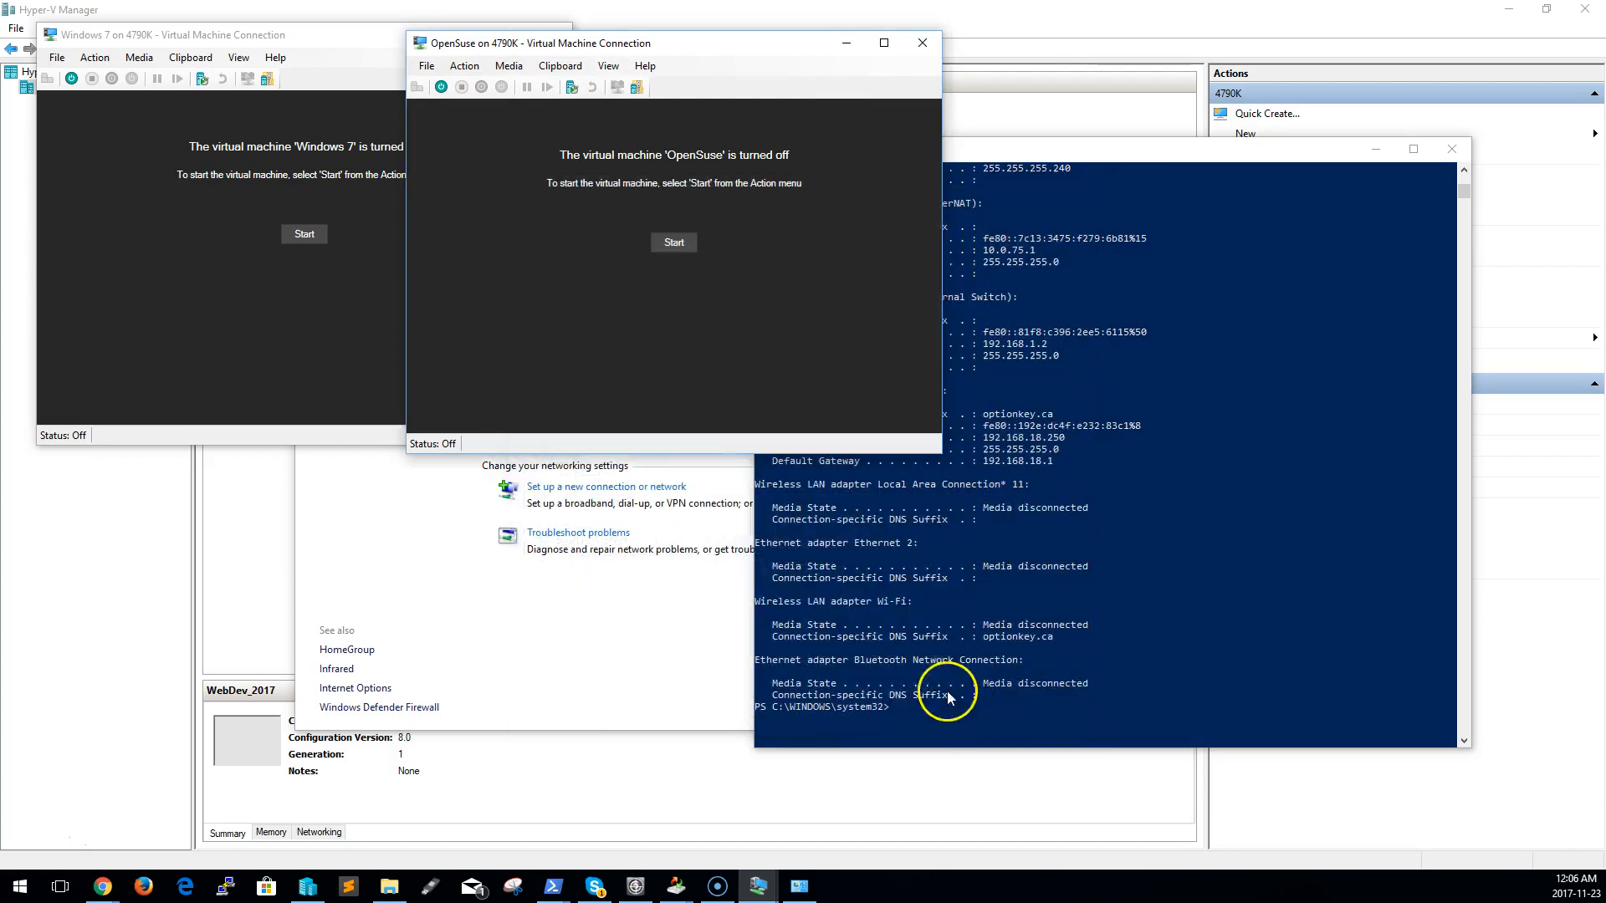
Move the Windows 7 connection window lower on the desktop and minimize Hyper-V Manager
left_click(220, 299)
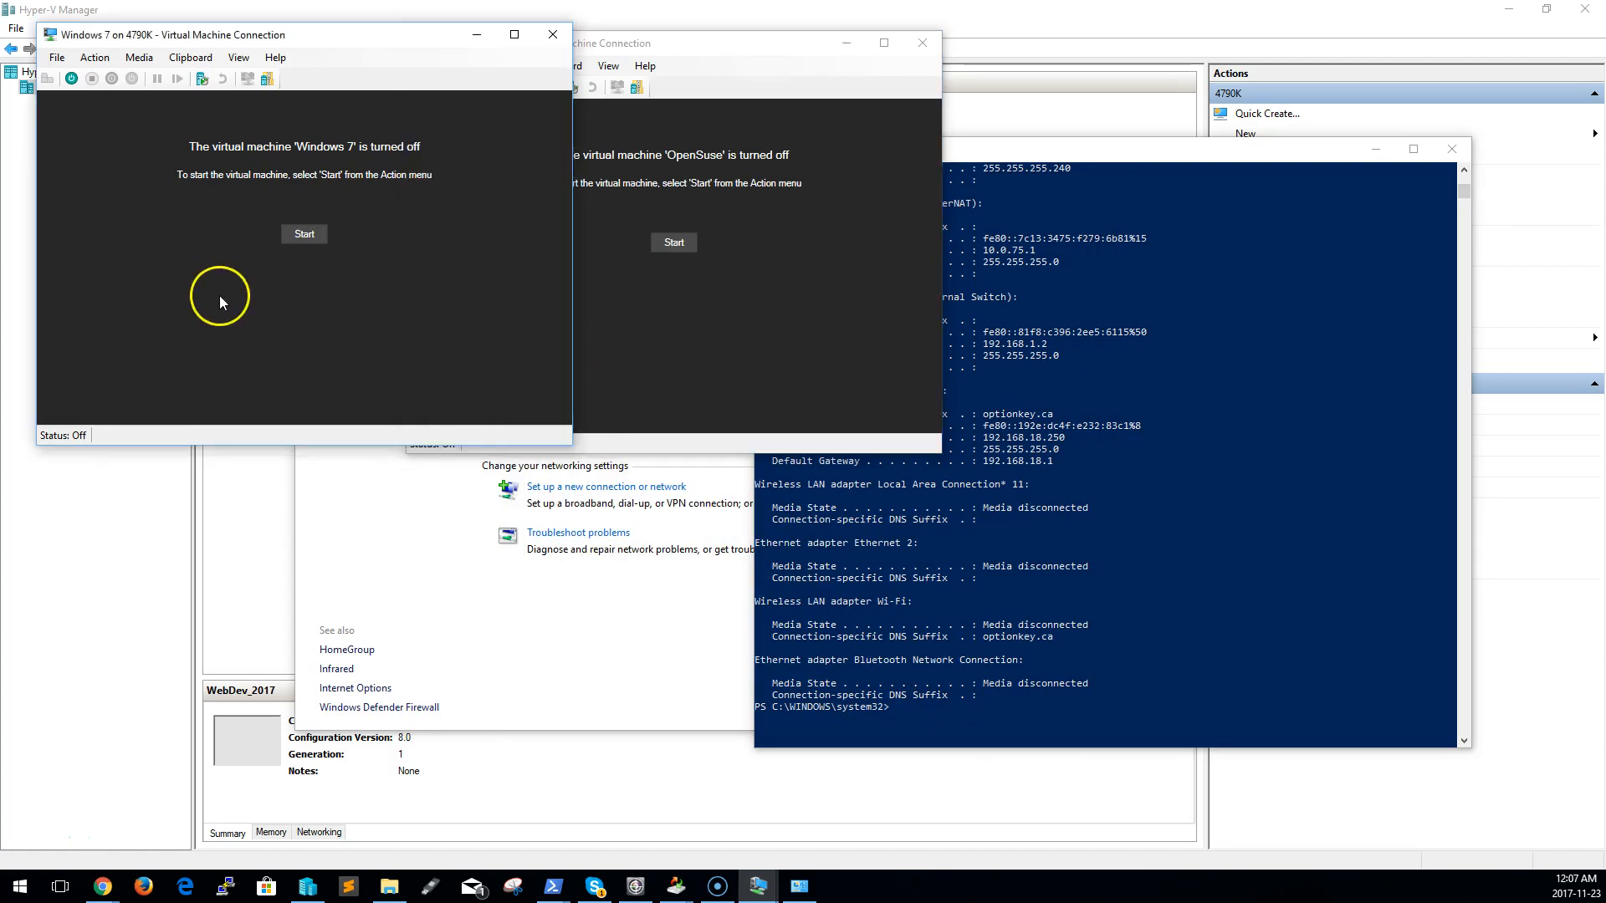
left_click_drag(355, 38, 373, 211)
left_click(825, 380)
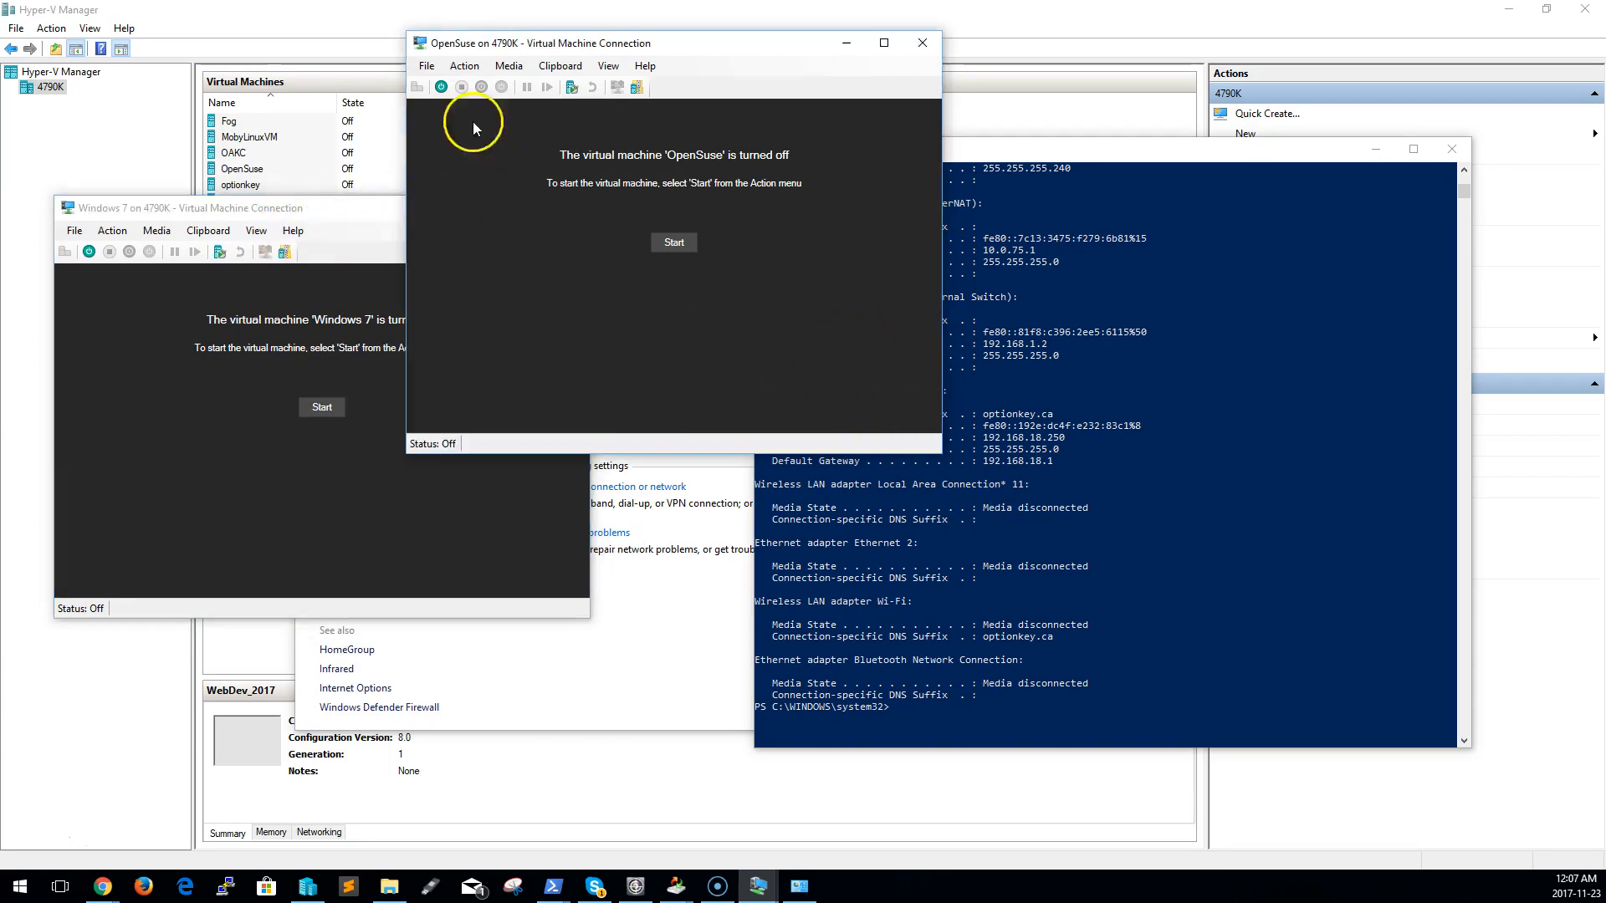
left_click(354, 32)
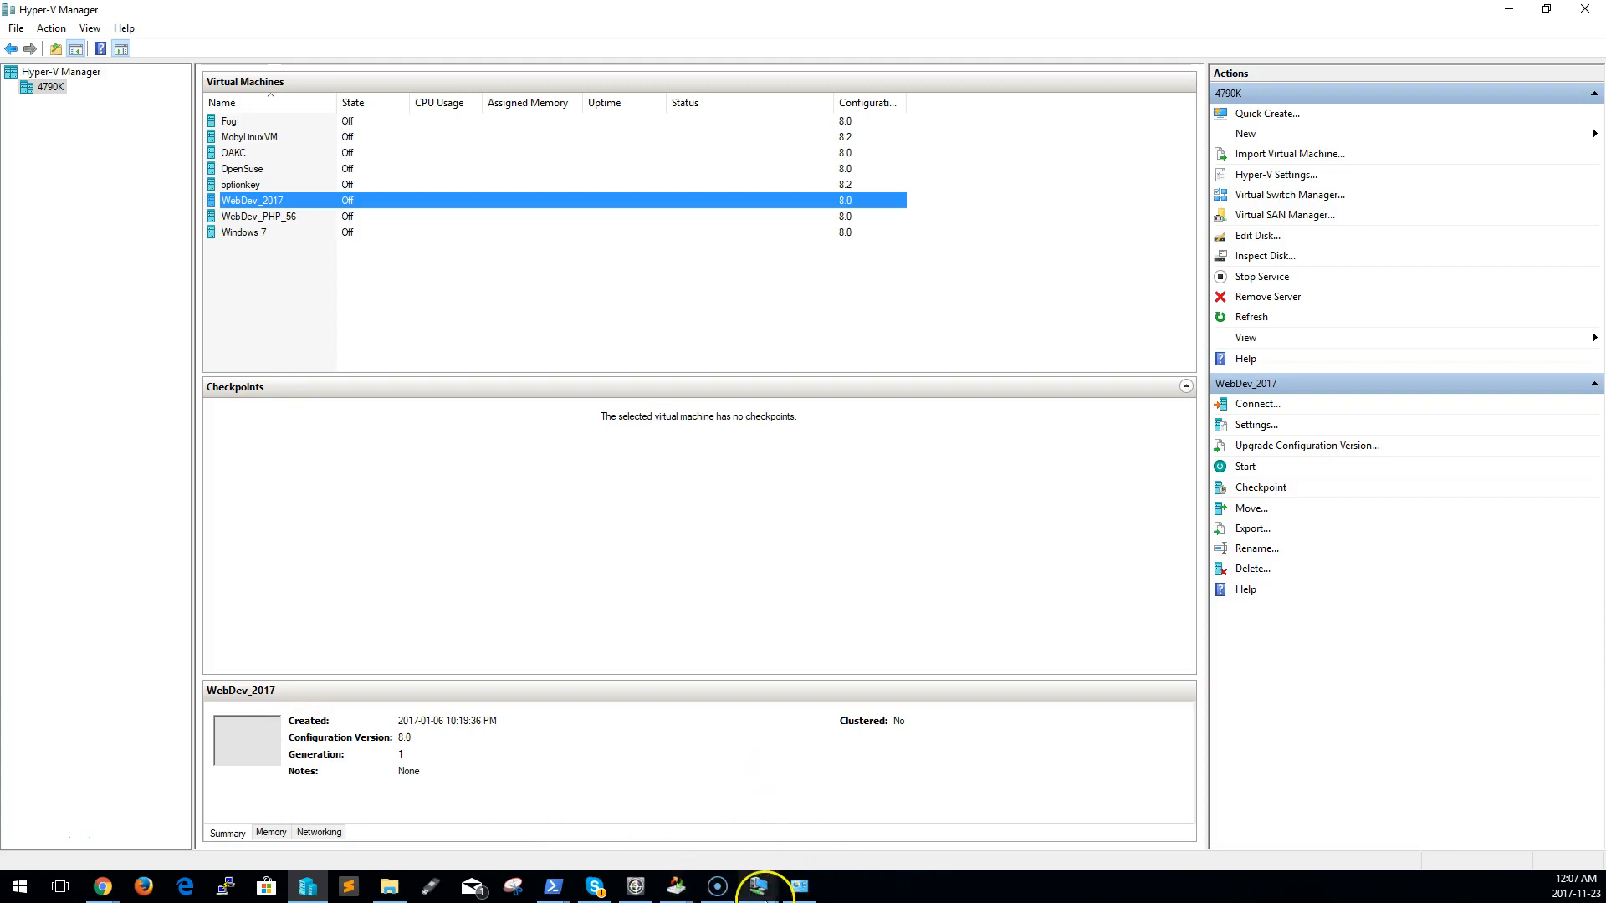
left_click(310, 891)
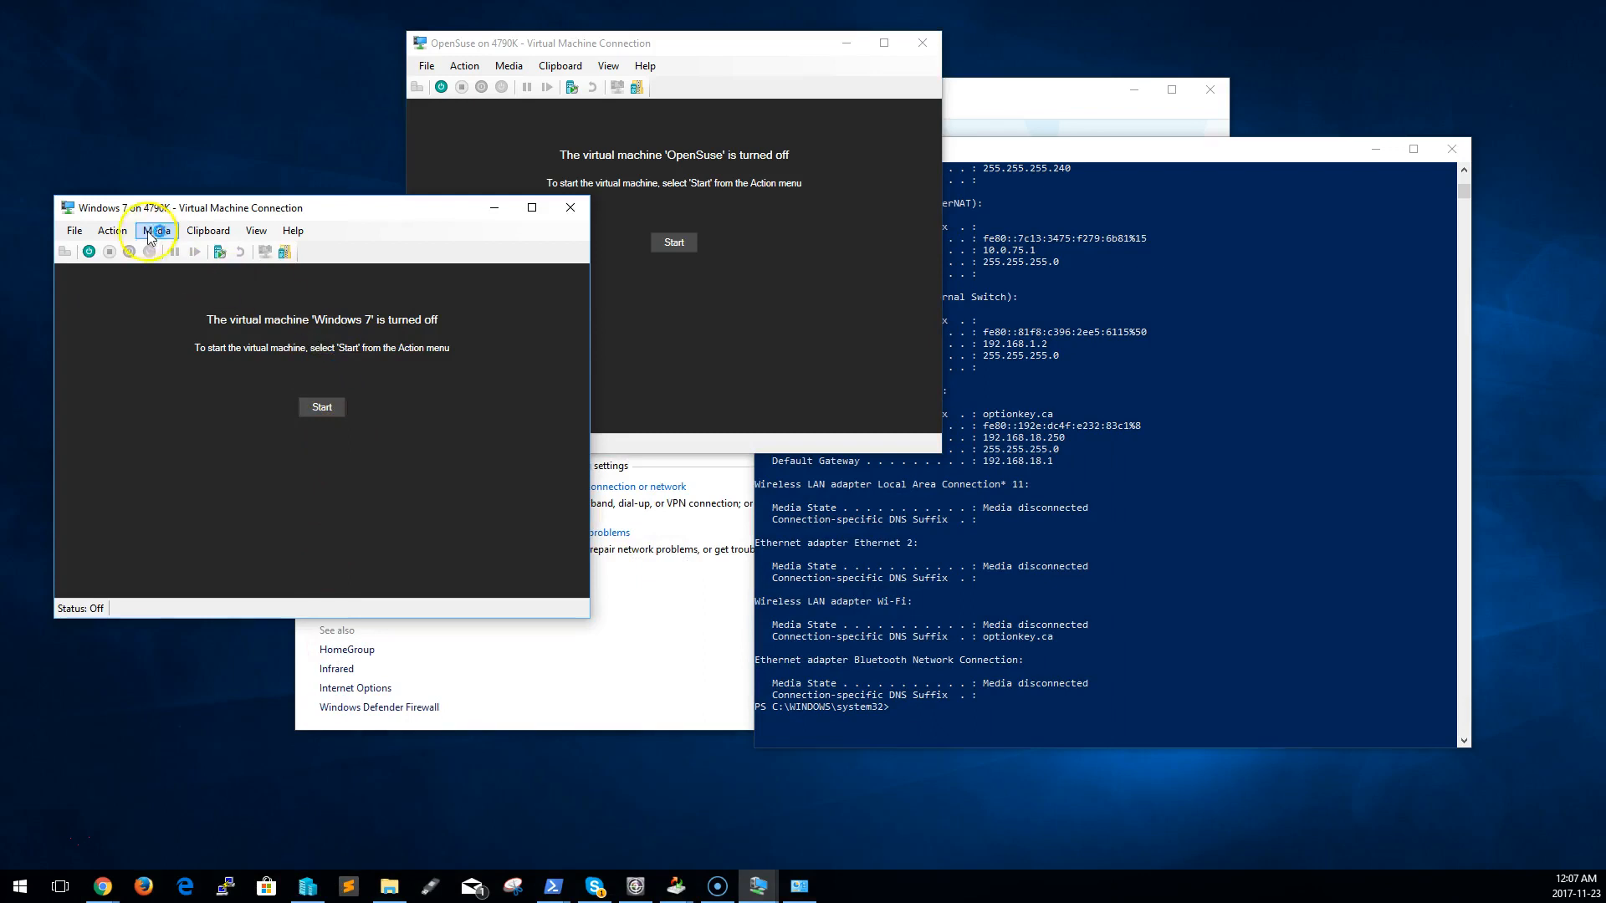
Reopen the Windows 7 virtual machine's settings, check which switch its network adapter uses, and close them
left_click(73, 230)
left_click(77, 251)
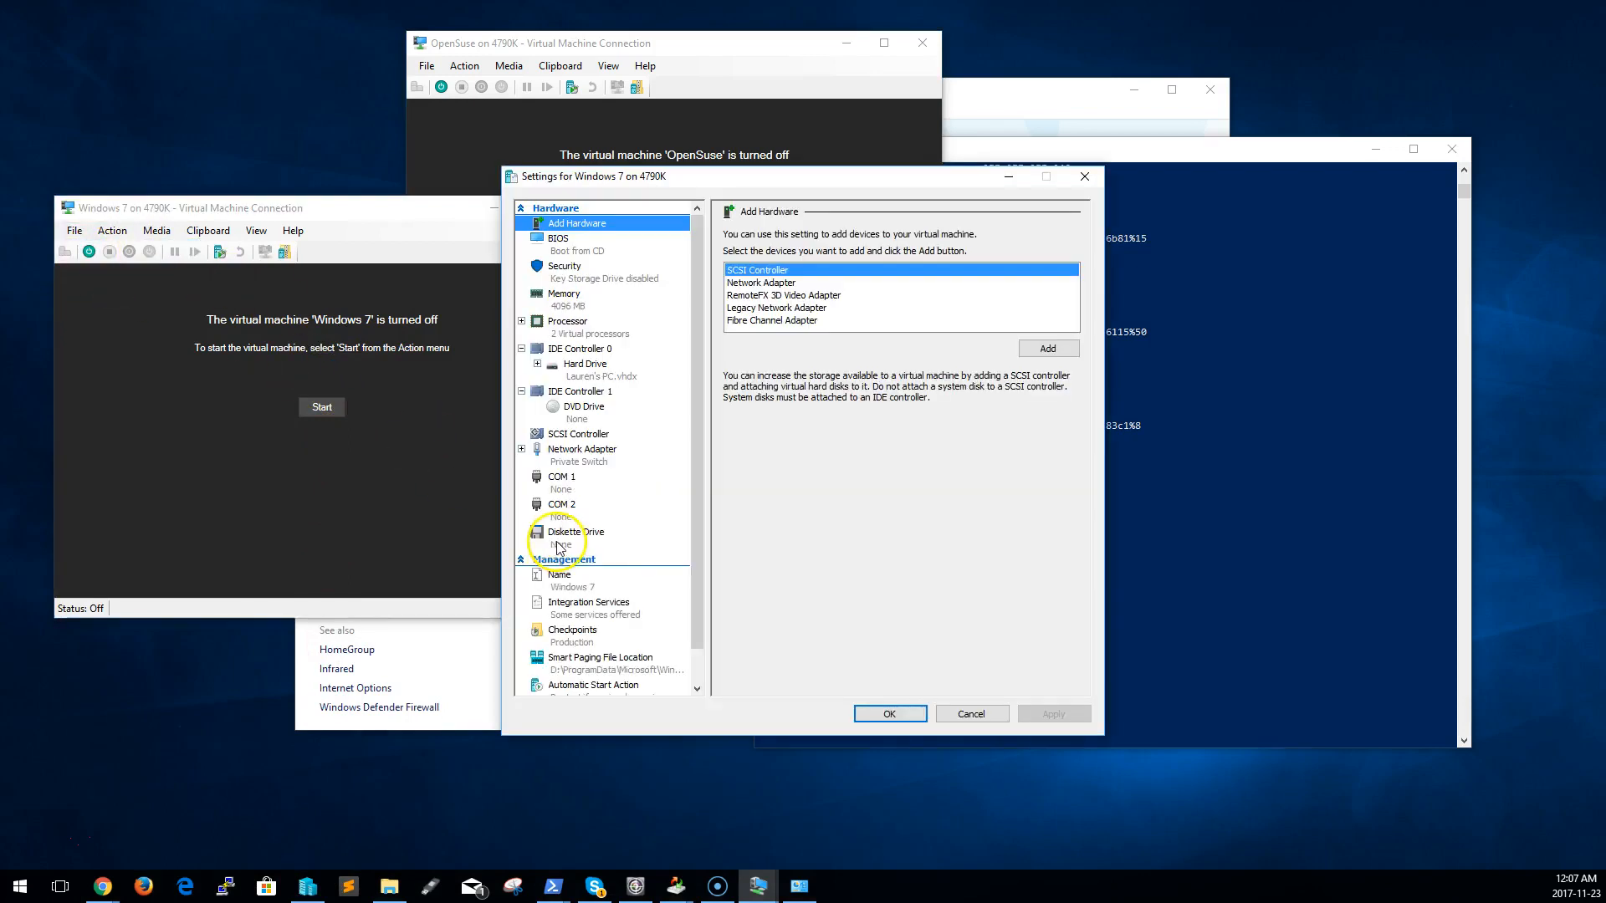
left_click(900, 715)
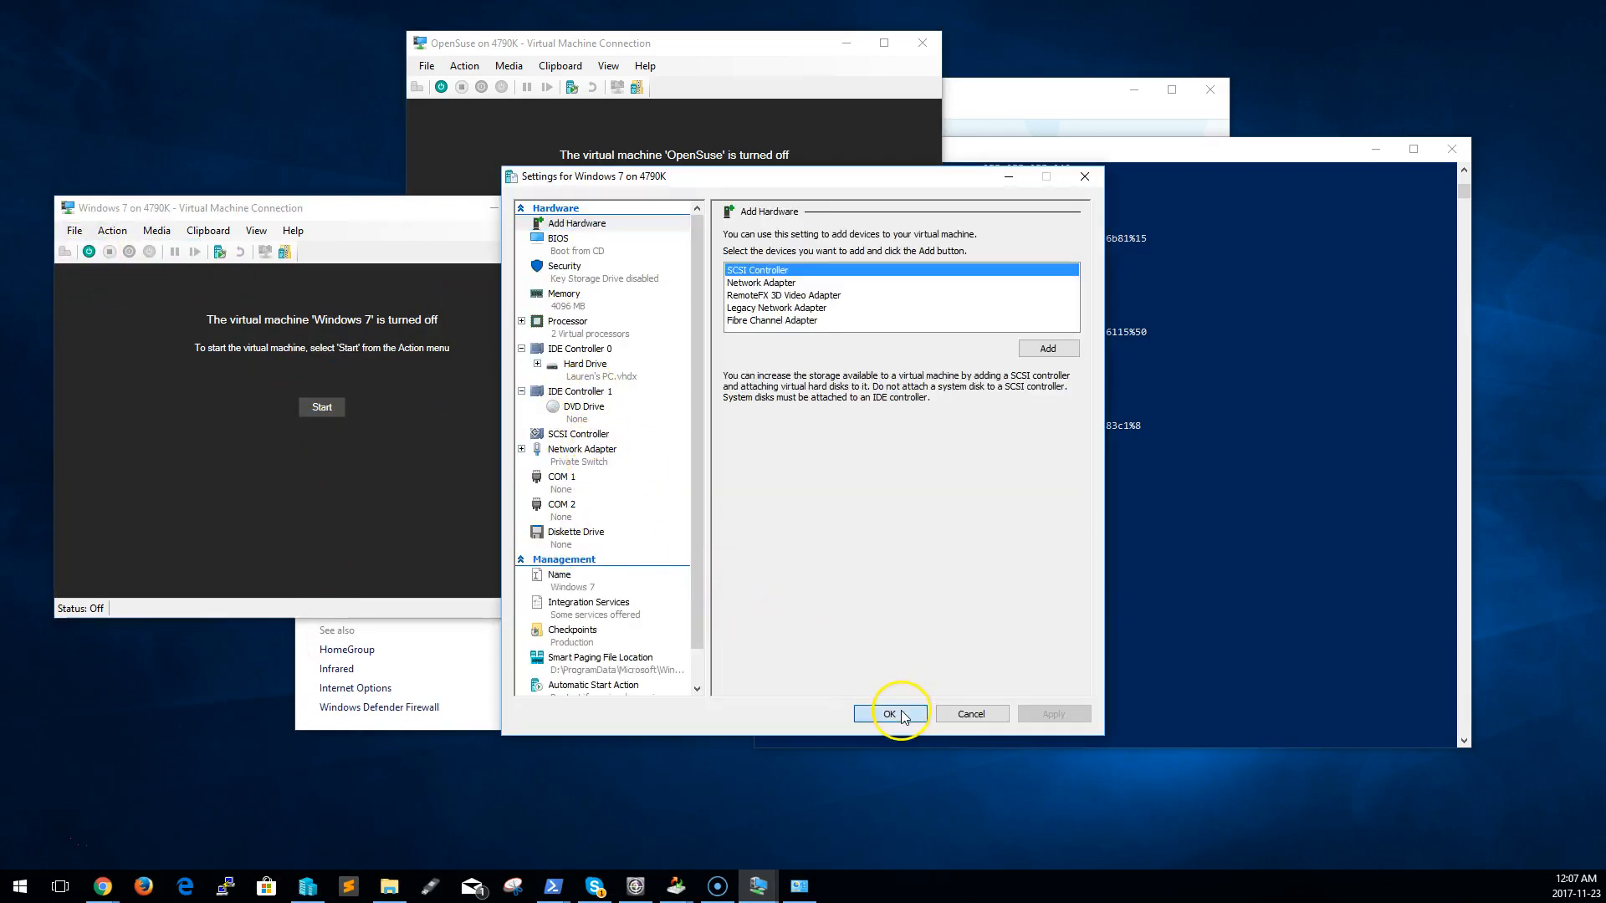
In the OpenSuse virtual machine's settings, connect its network adapter to Private Switch, then apply and close
left_click(837, 301)
left_click(427, 66)
left_click(432, 85)
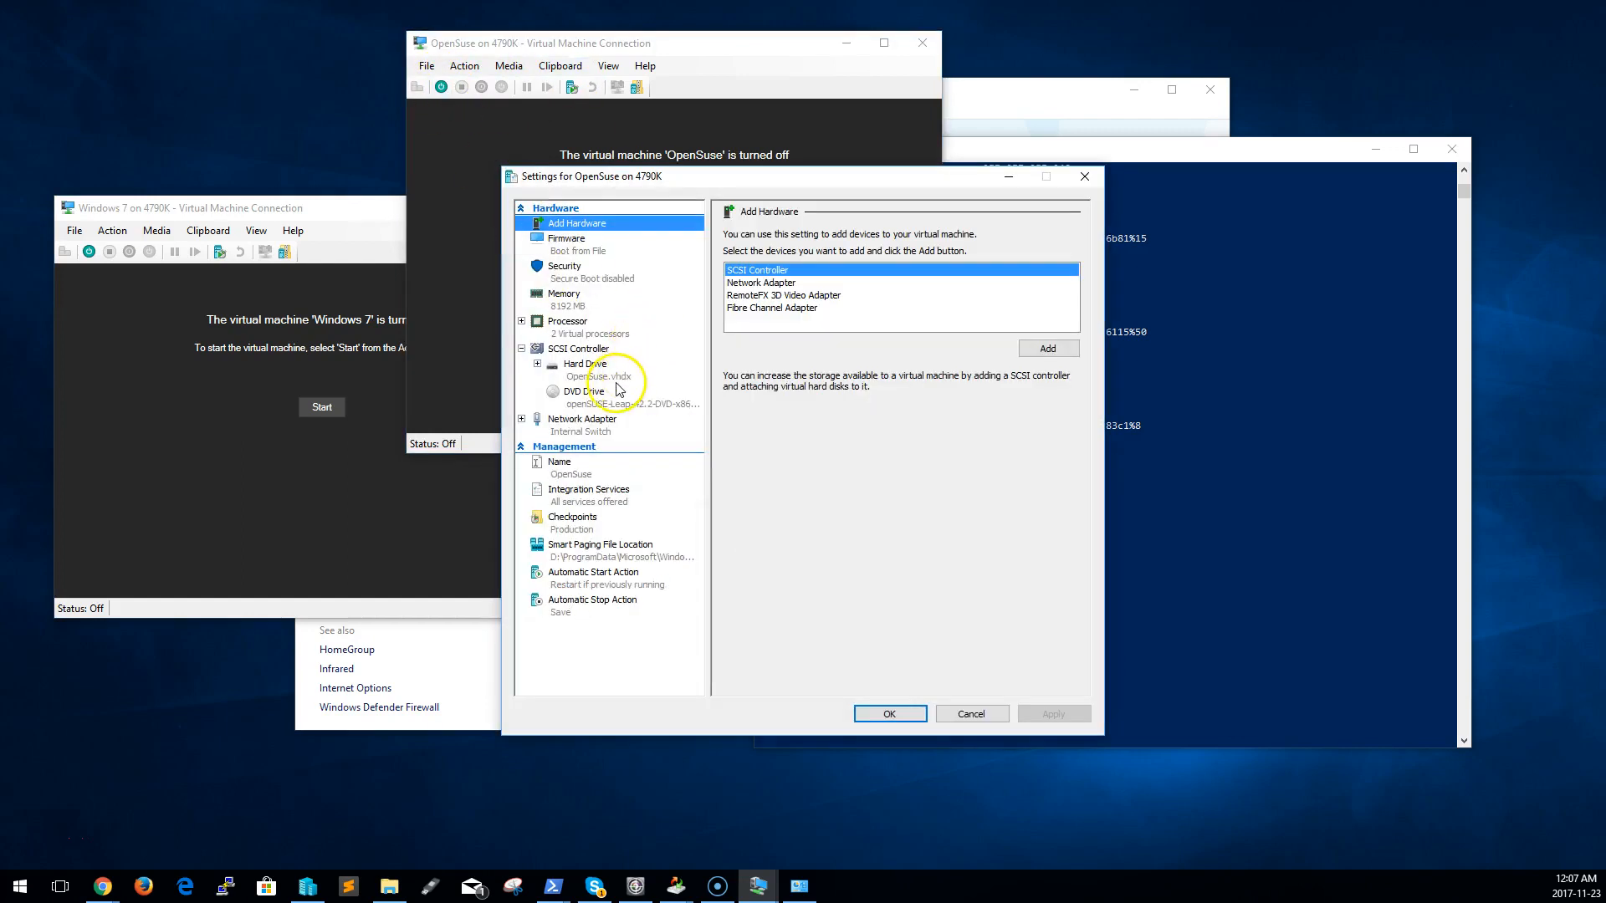
left_click(623, 328)
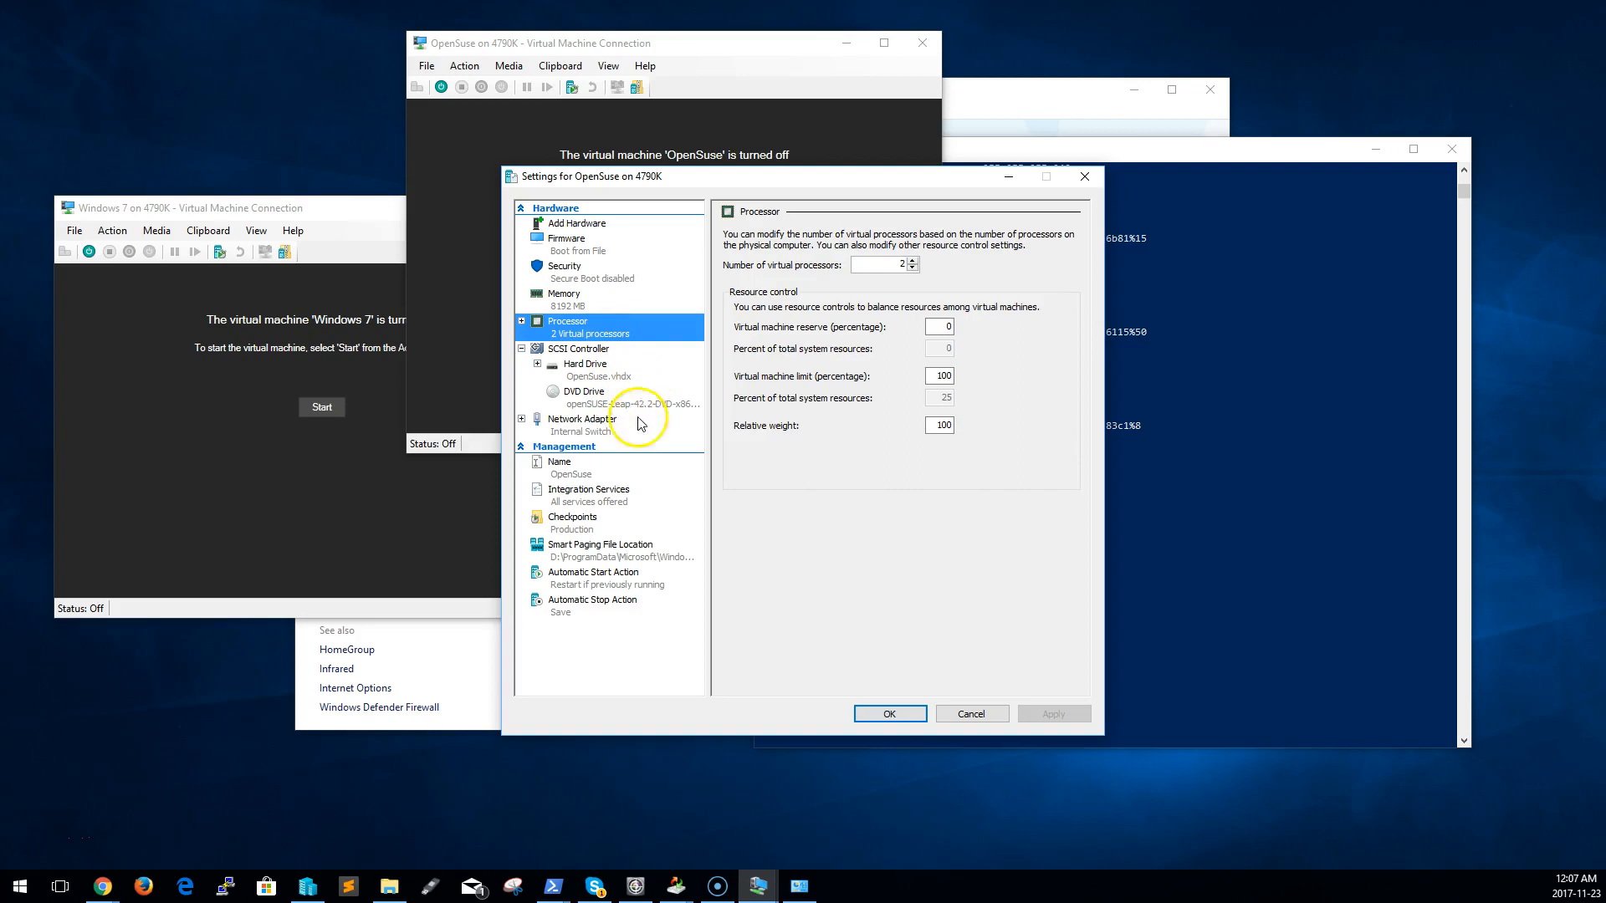
left_click(640, 423)
left_click(808, 266)
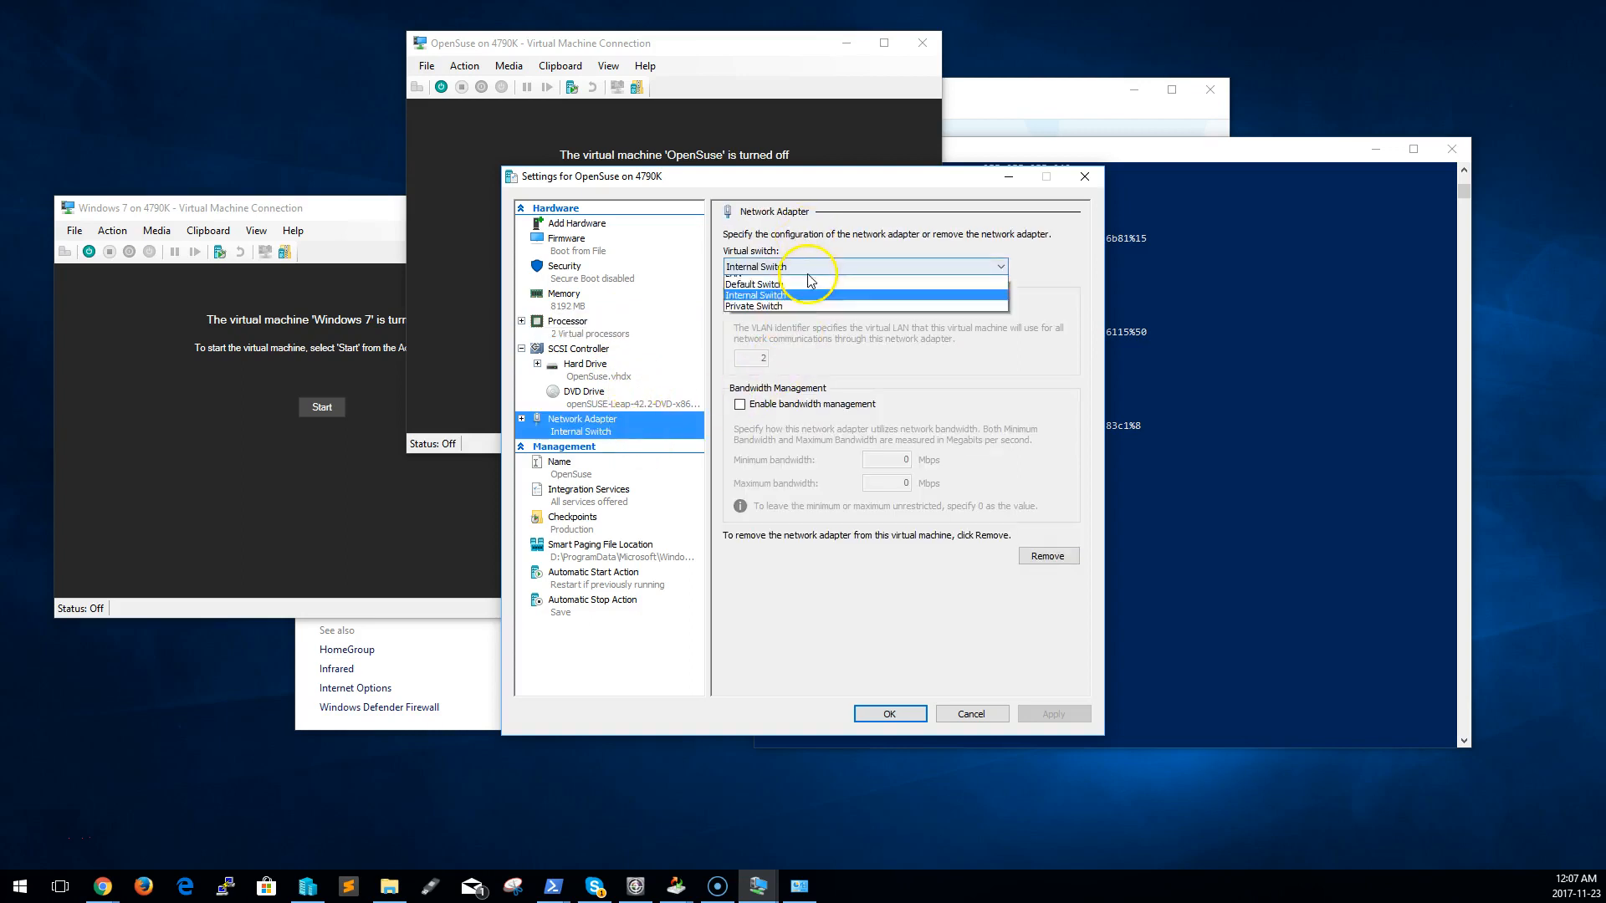
left_click(807, 351)
left_click(1085, 717)
left_click(893, 716)
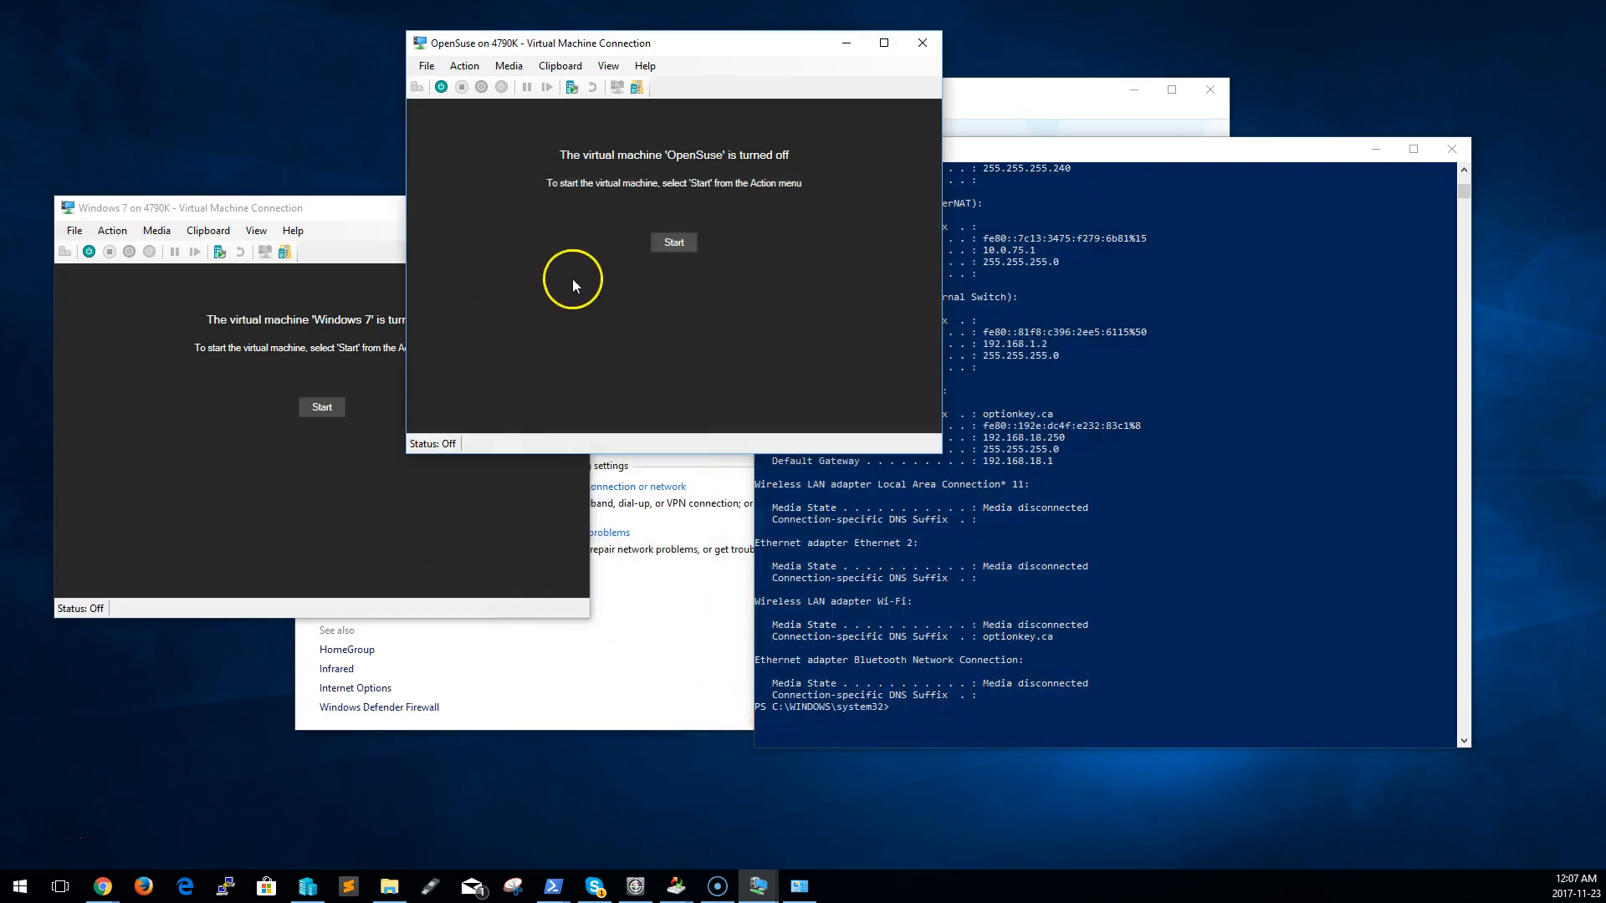
Start the OpenSuse and Windows 7 virtual machines and boot the openSUSE Leap 42.2 entry
left_click(679, 241)
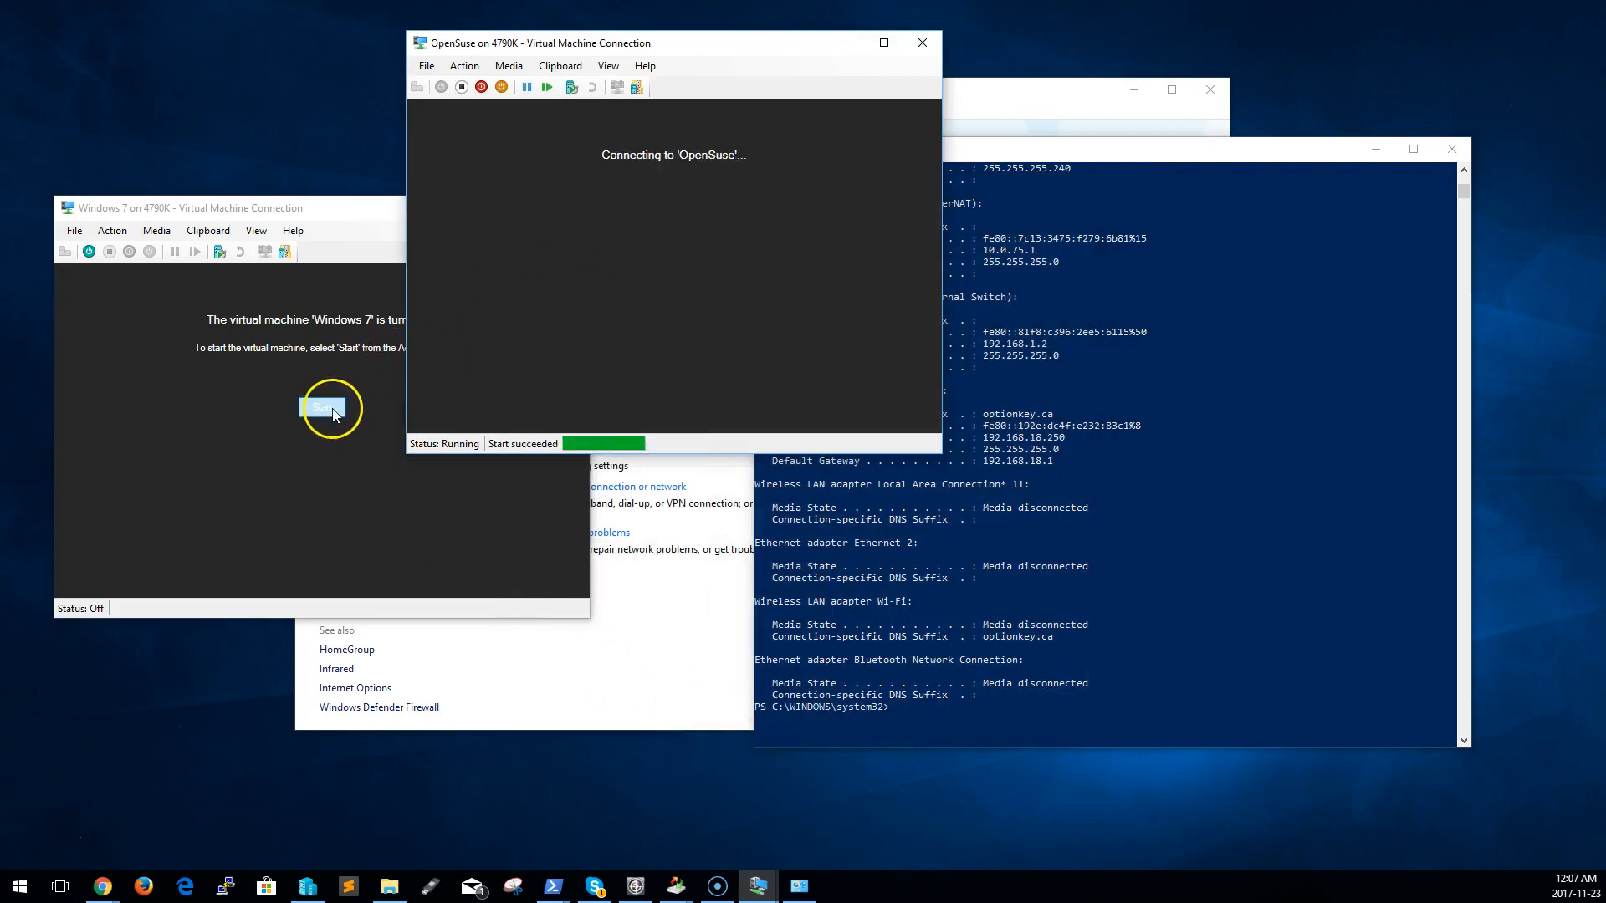
left_click(331, 410)
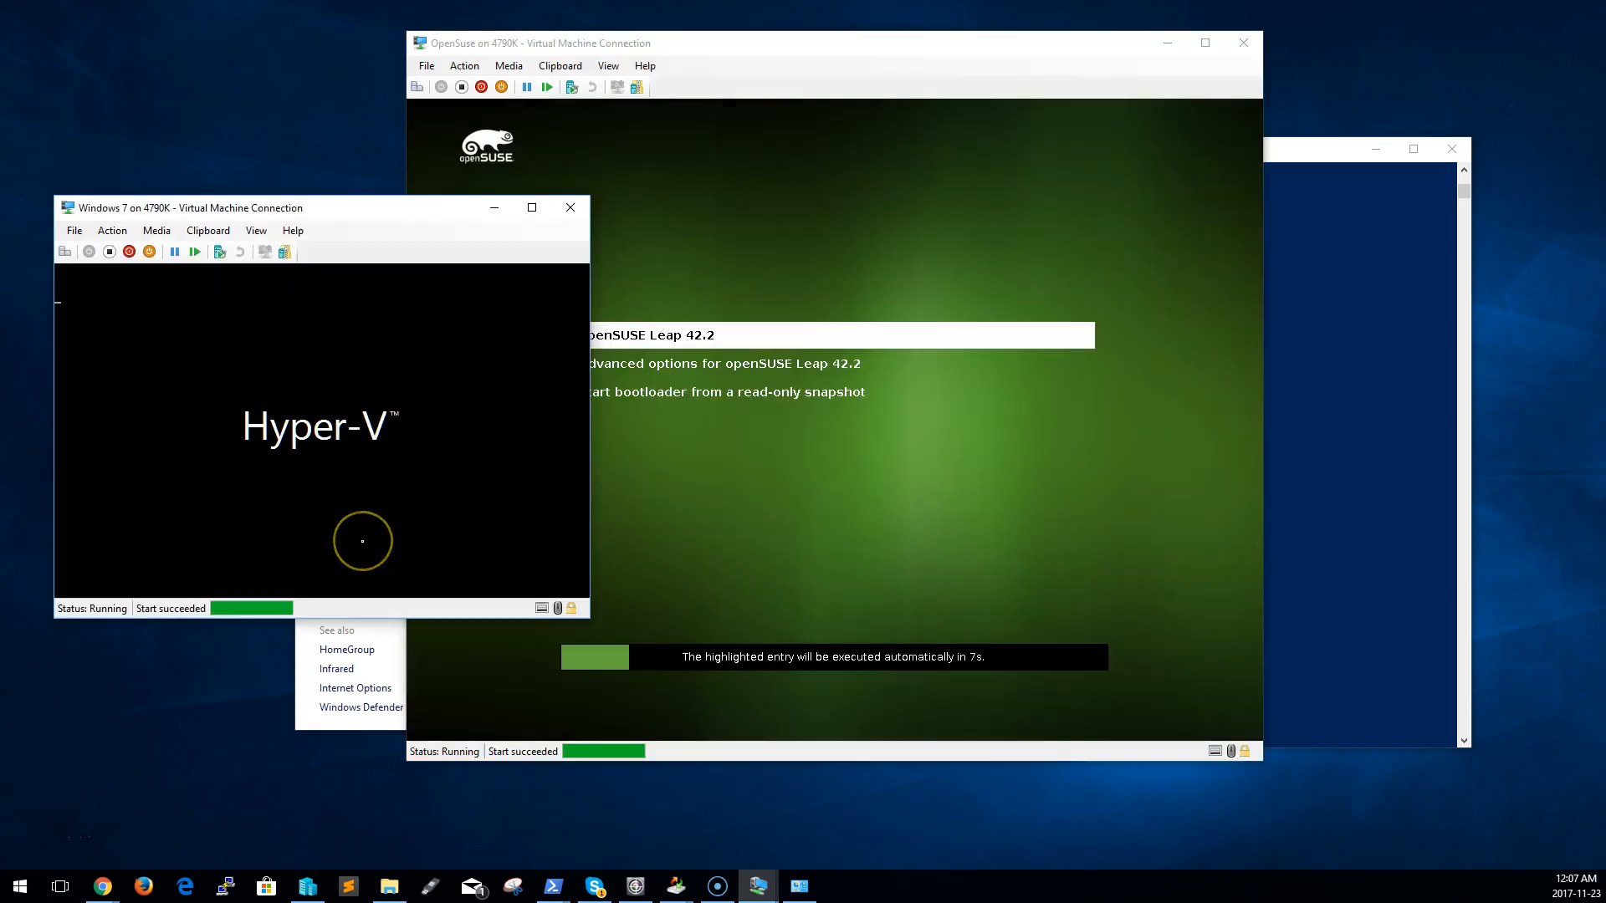
left_click(1180, 457)
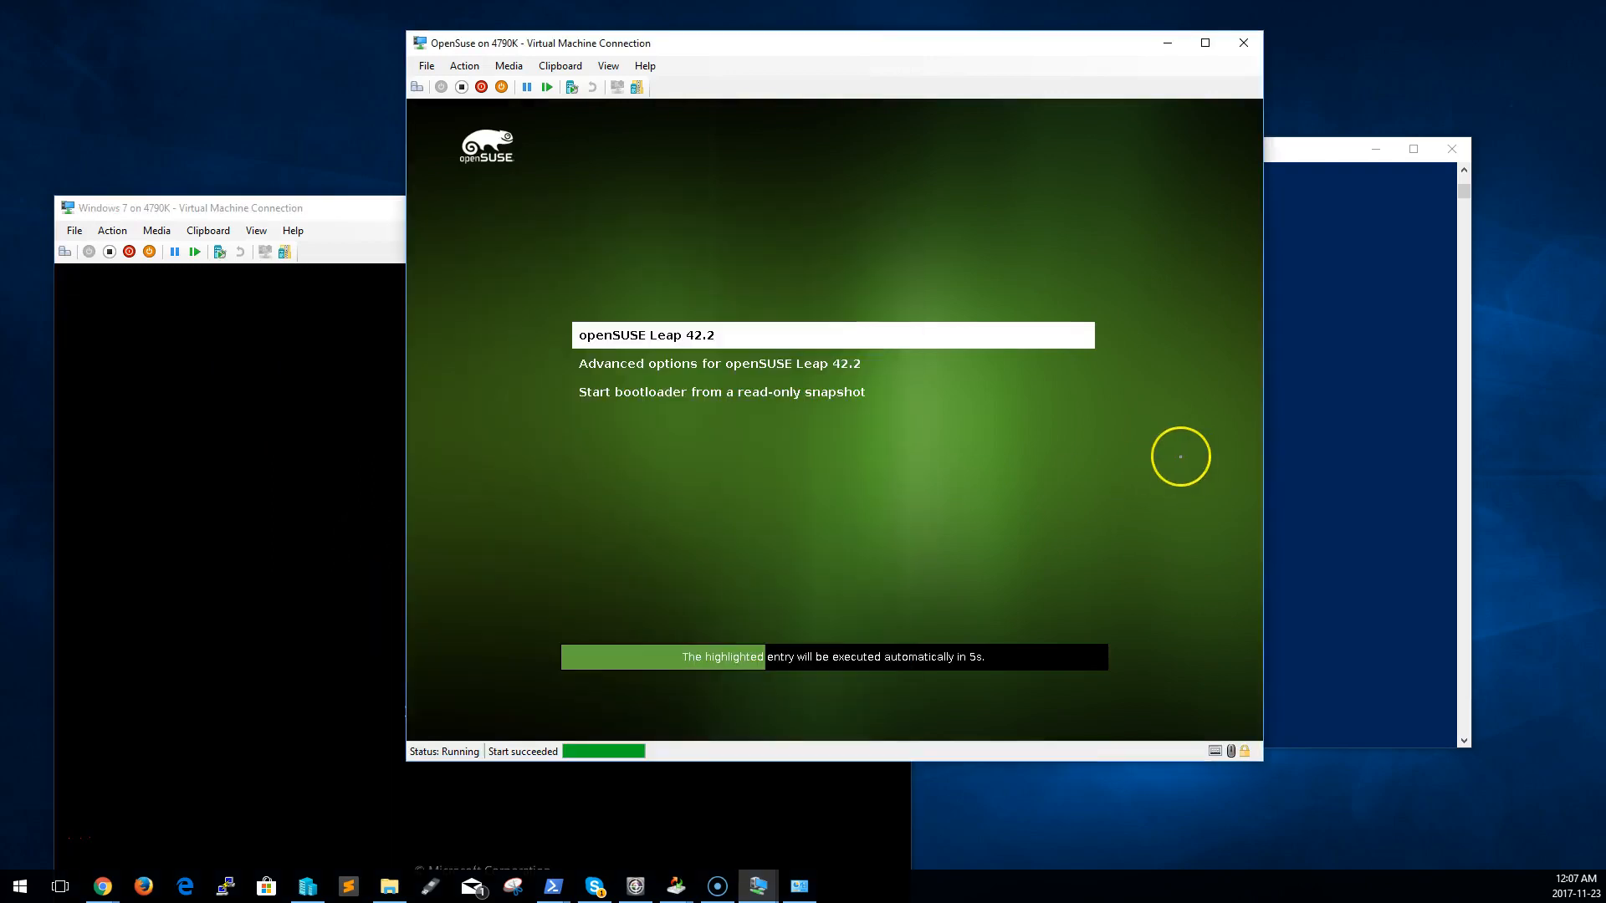
key("Return")
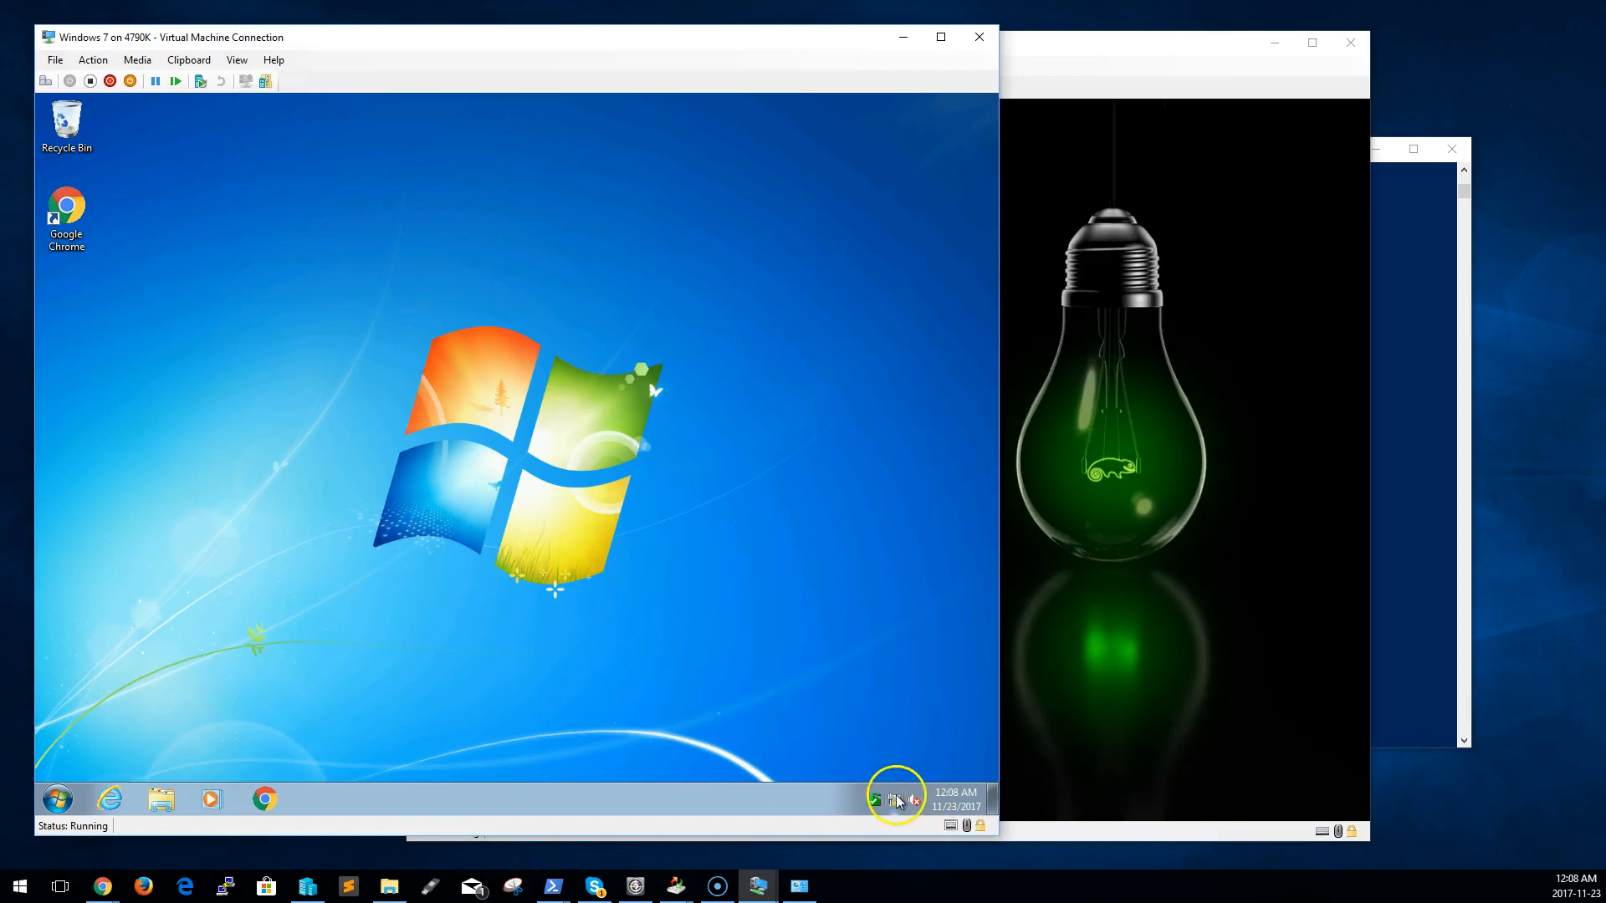
Open the Network and Sharing Center in the Windows 7 guest
right_click(898, 802)
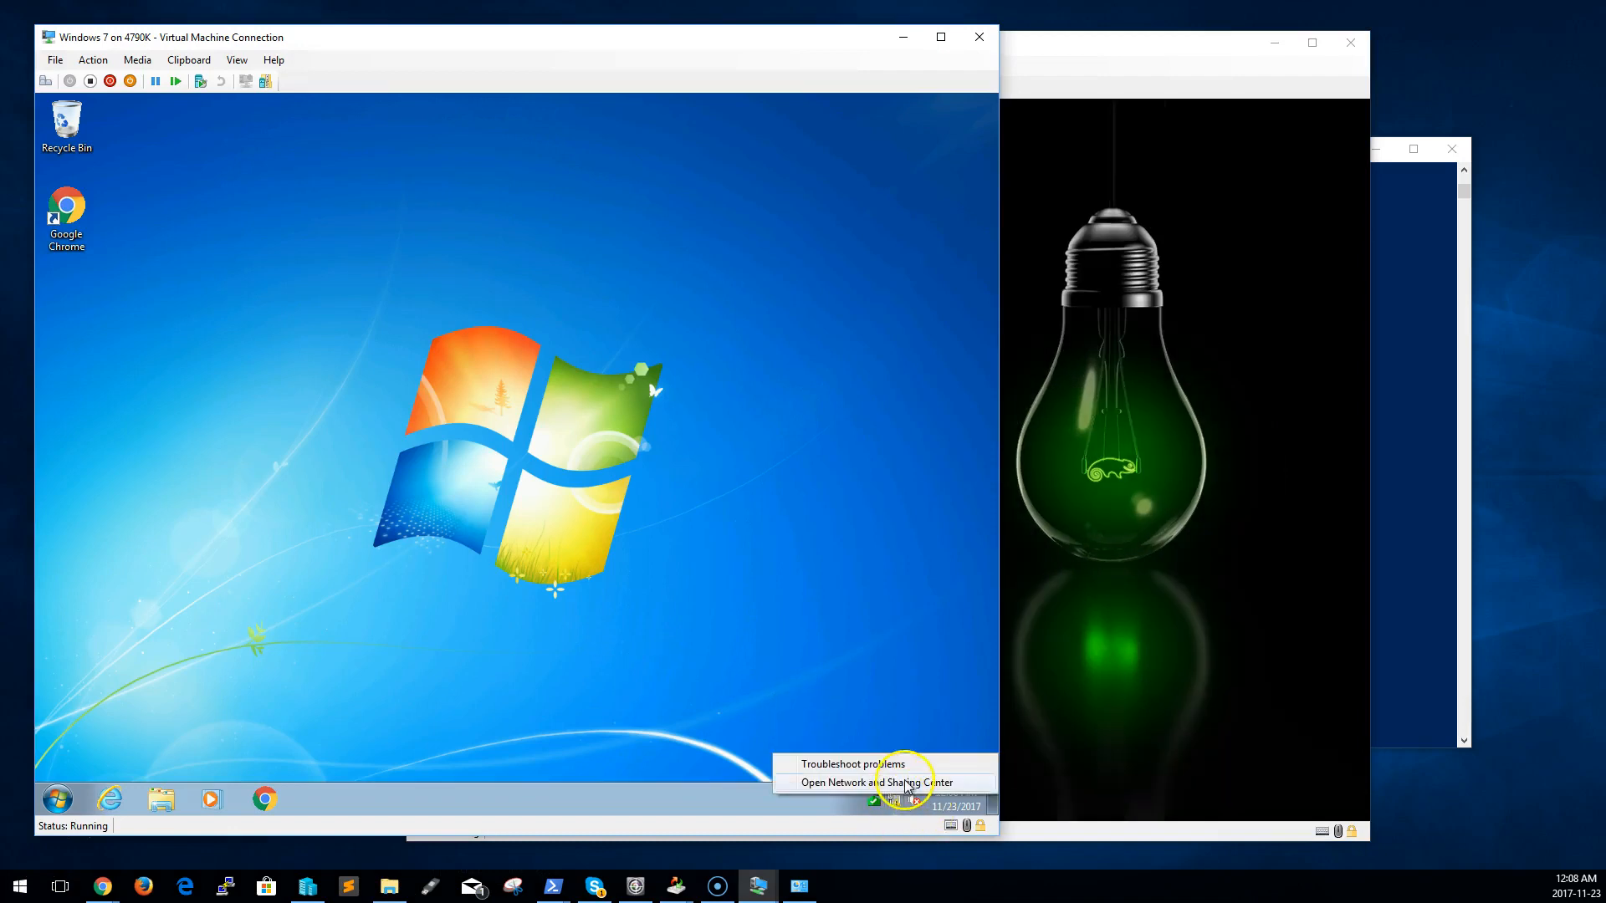
left_click(887, 779)
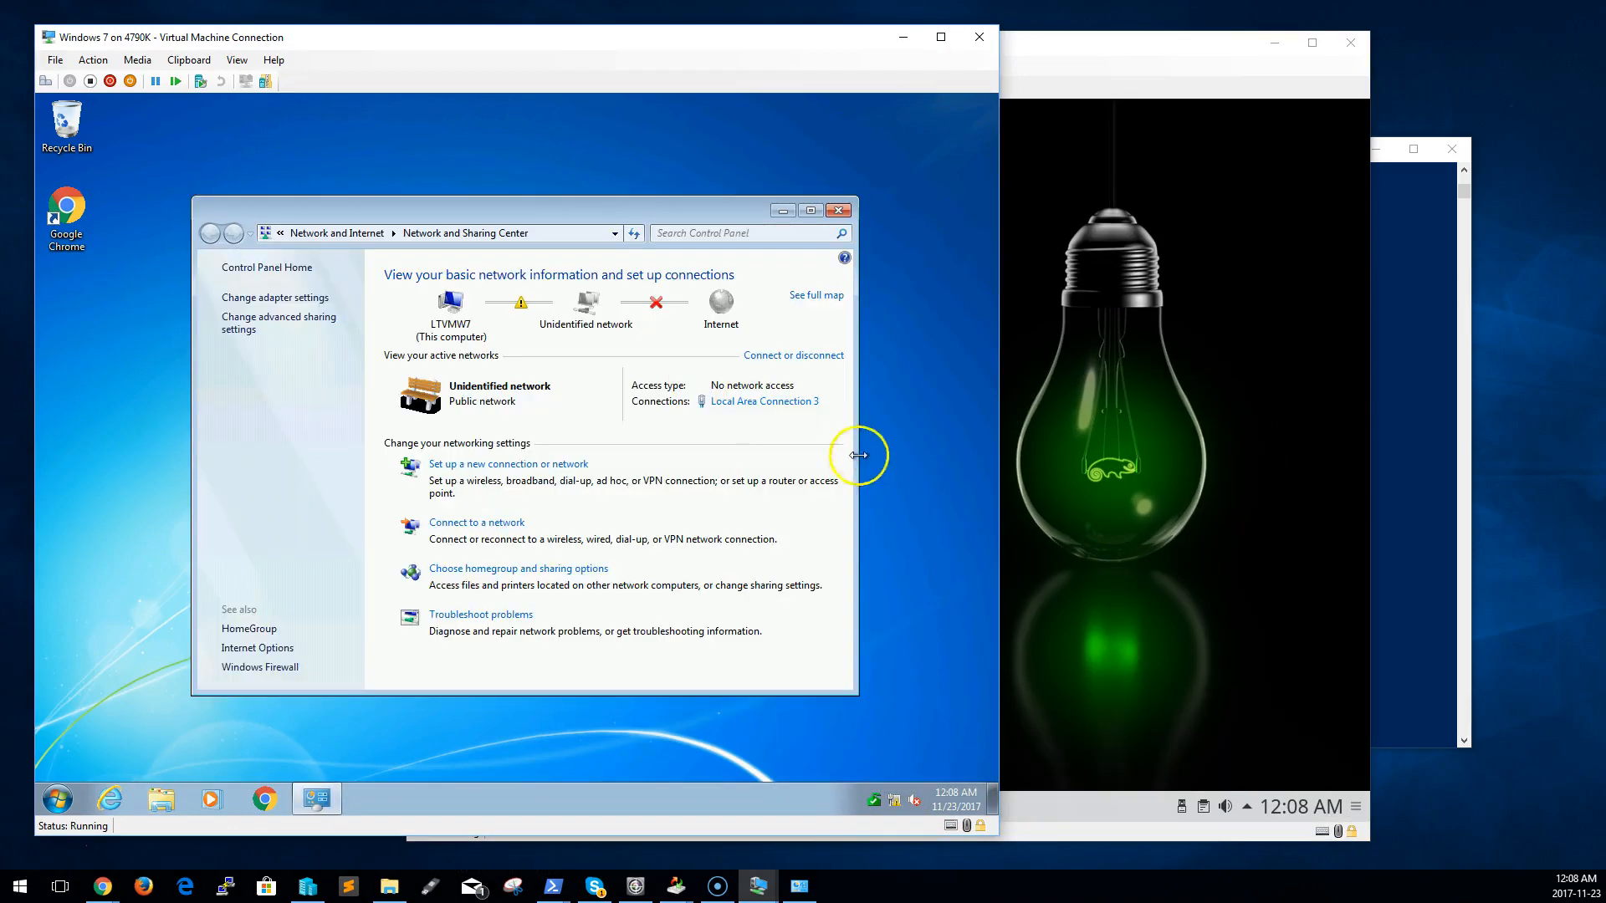
Open a command prompt in the Windows 7 guest by running cmd, and display its IP configuration with ipconfig
left_click(59, 797)
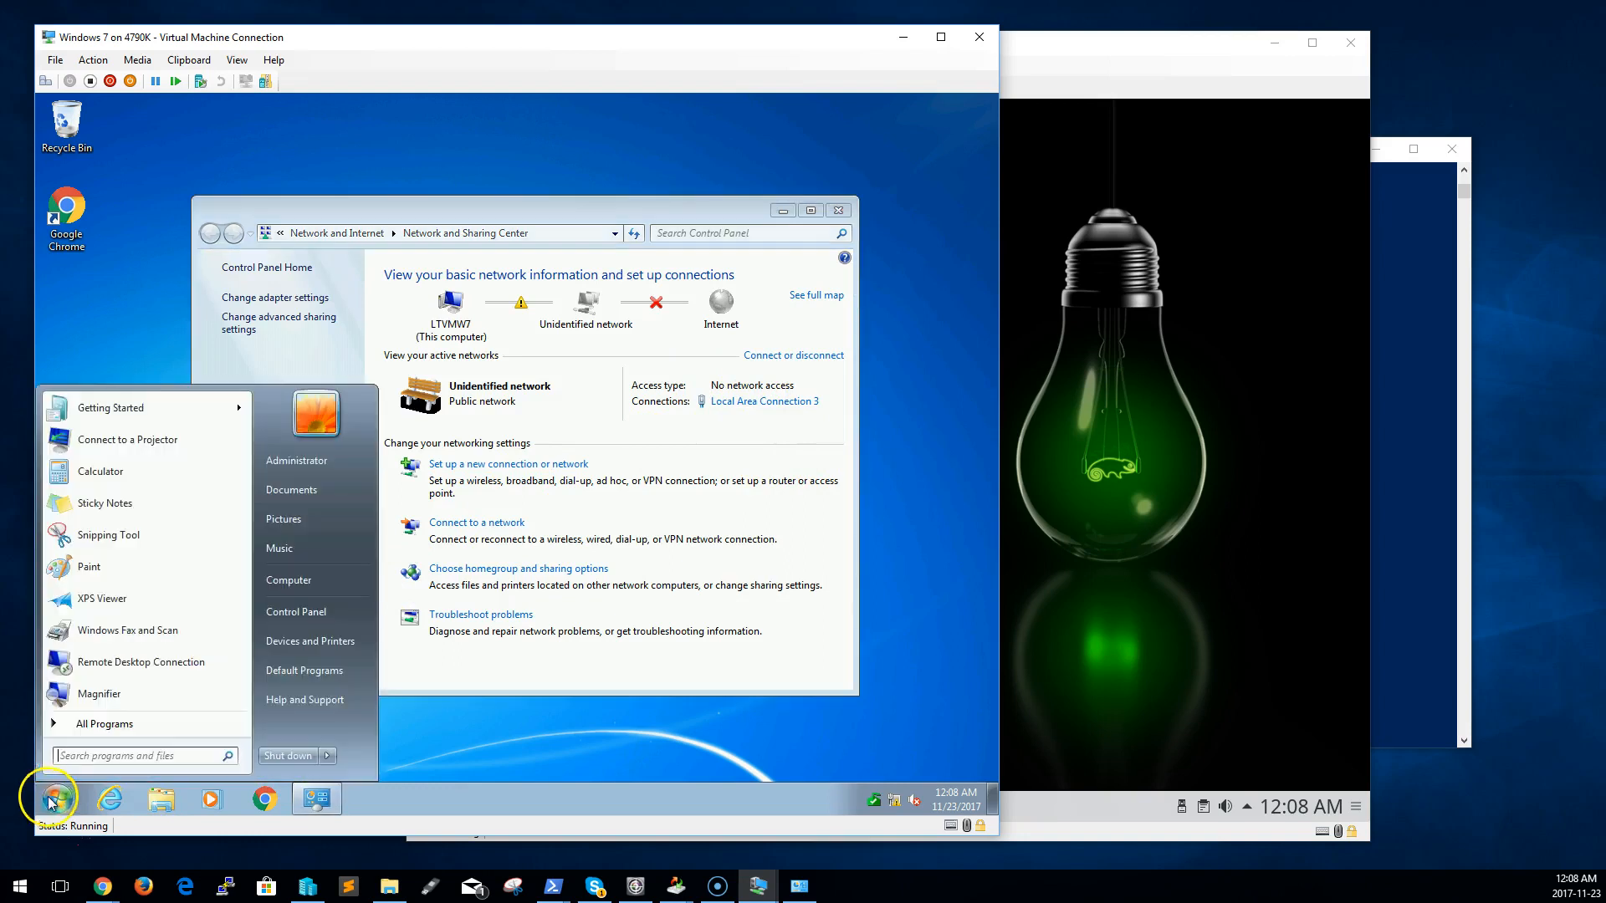
type("cmd")
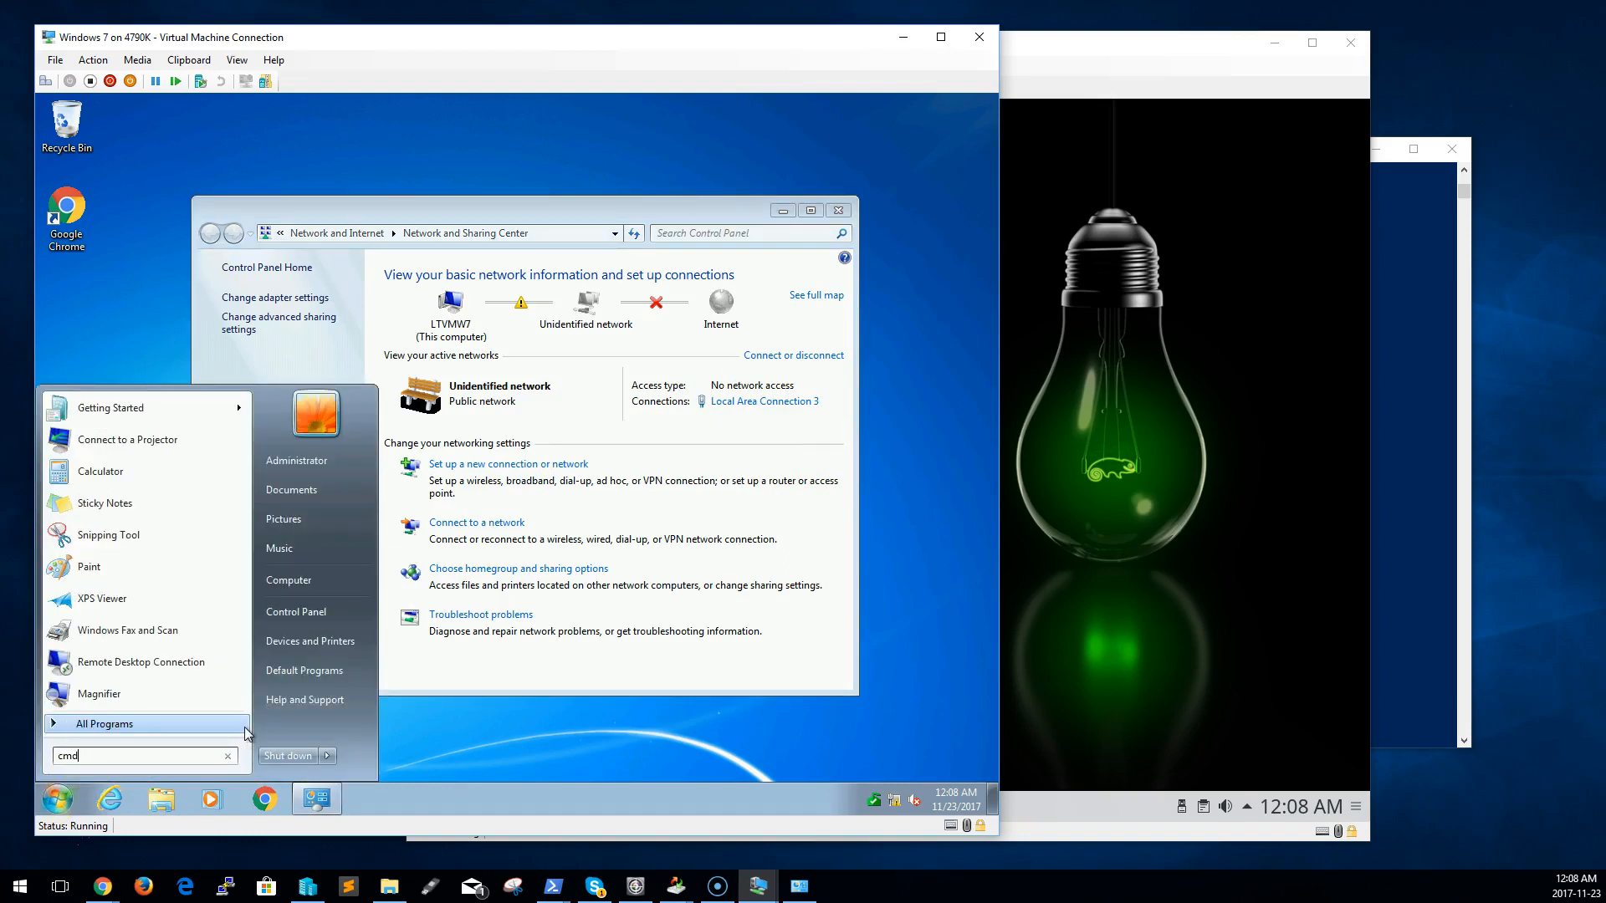
left_click(248, 733)
key("BackSpace")
key("BackSpace")
key("BackSpace")
type("run")
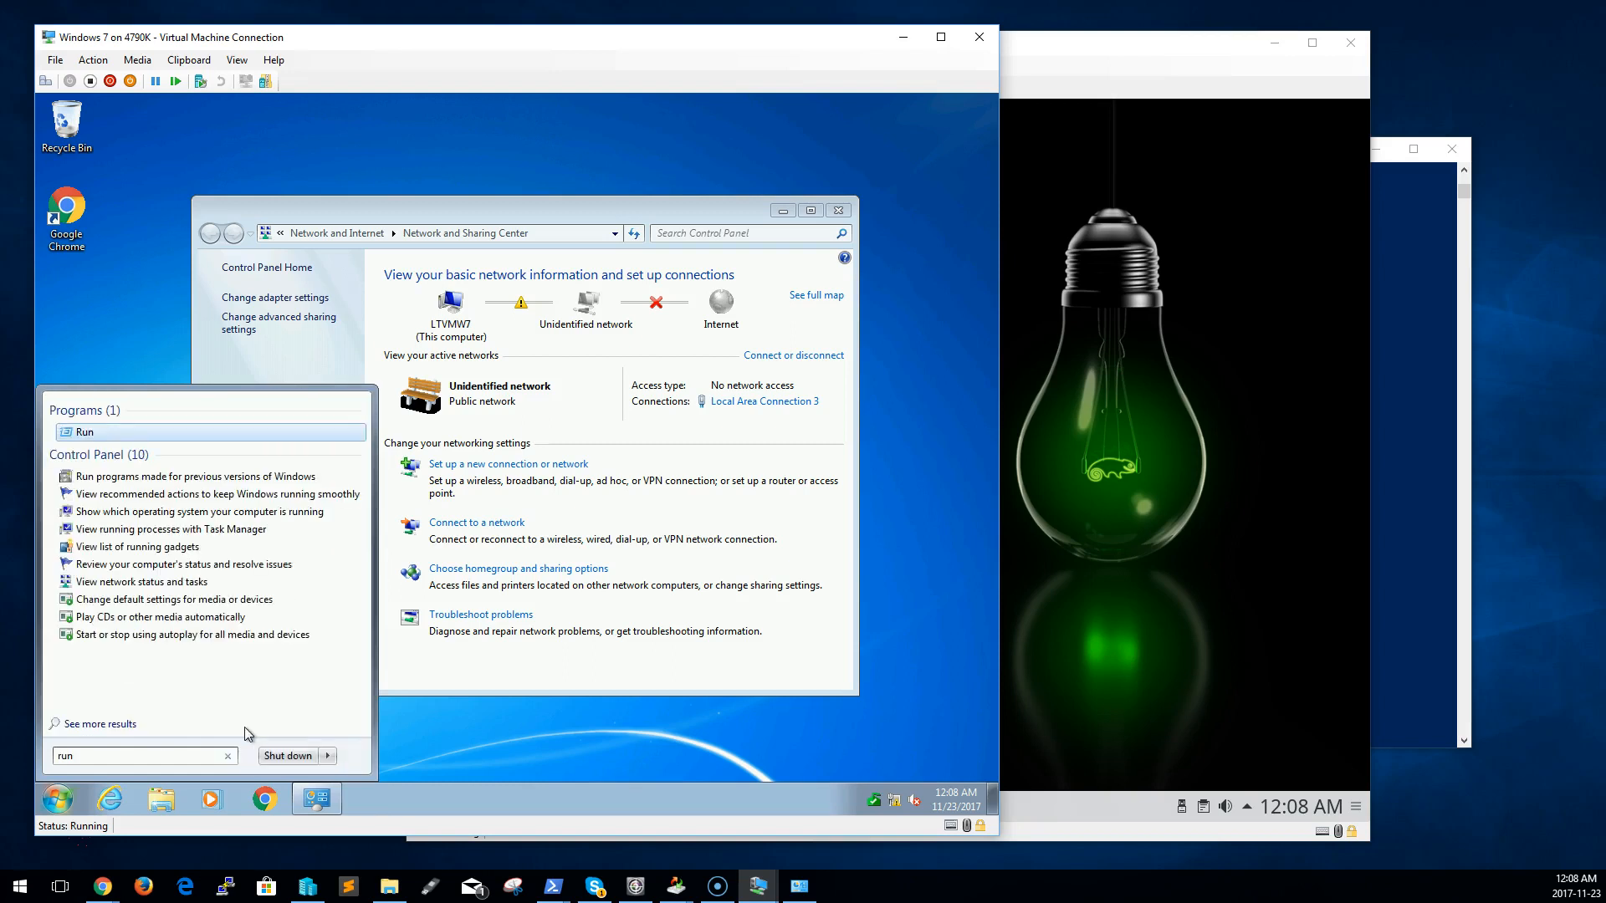
key("Return")
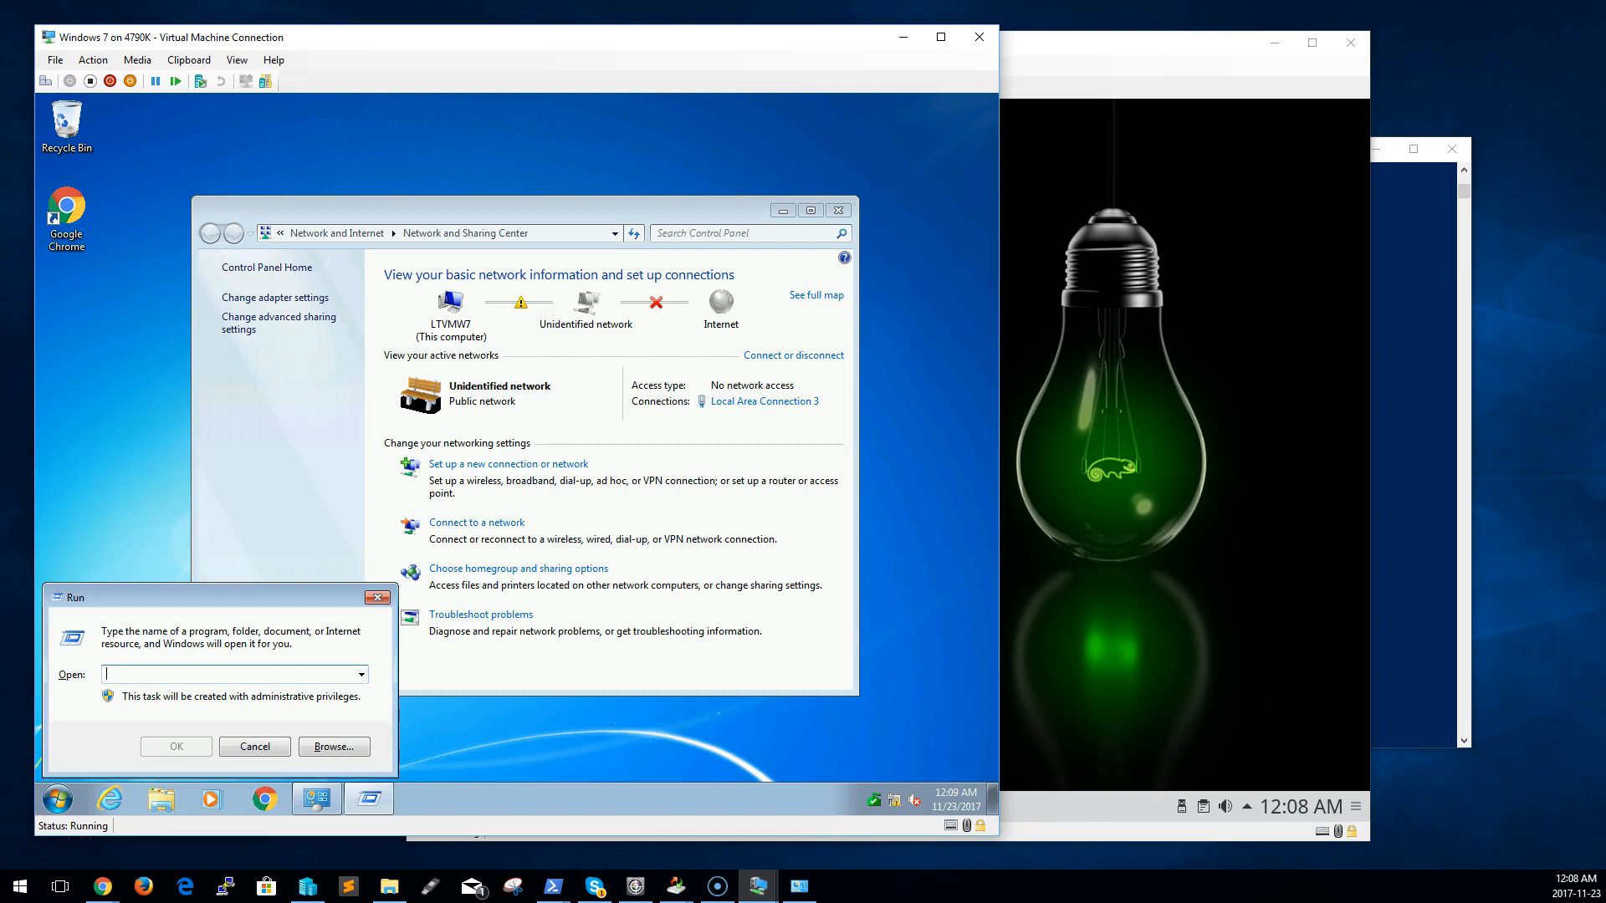
type("cmd")
key("Return")
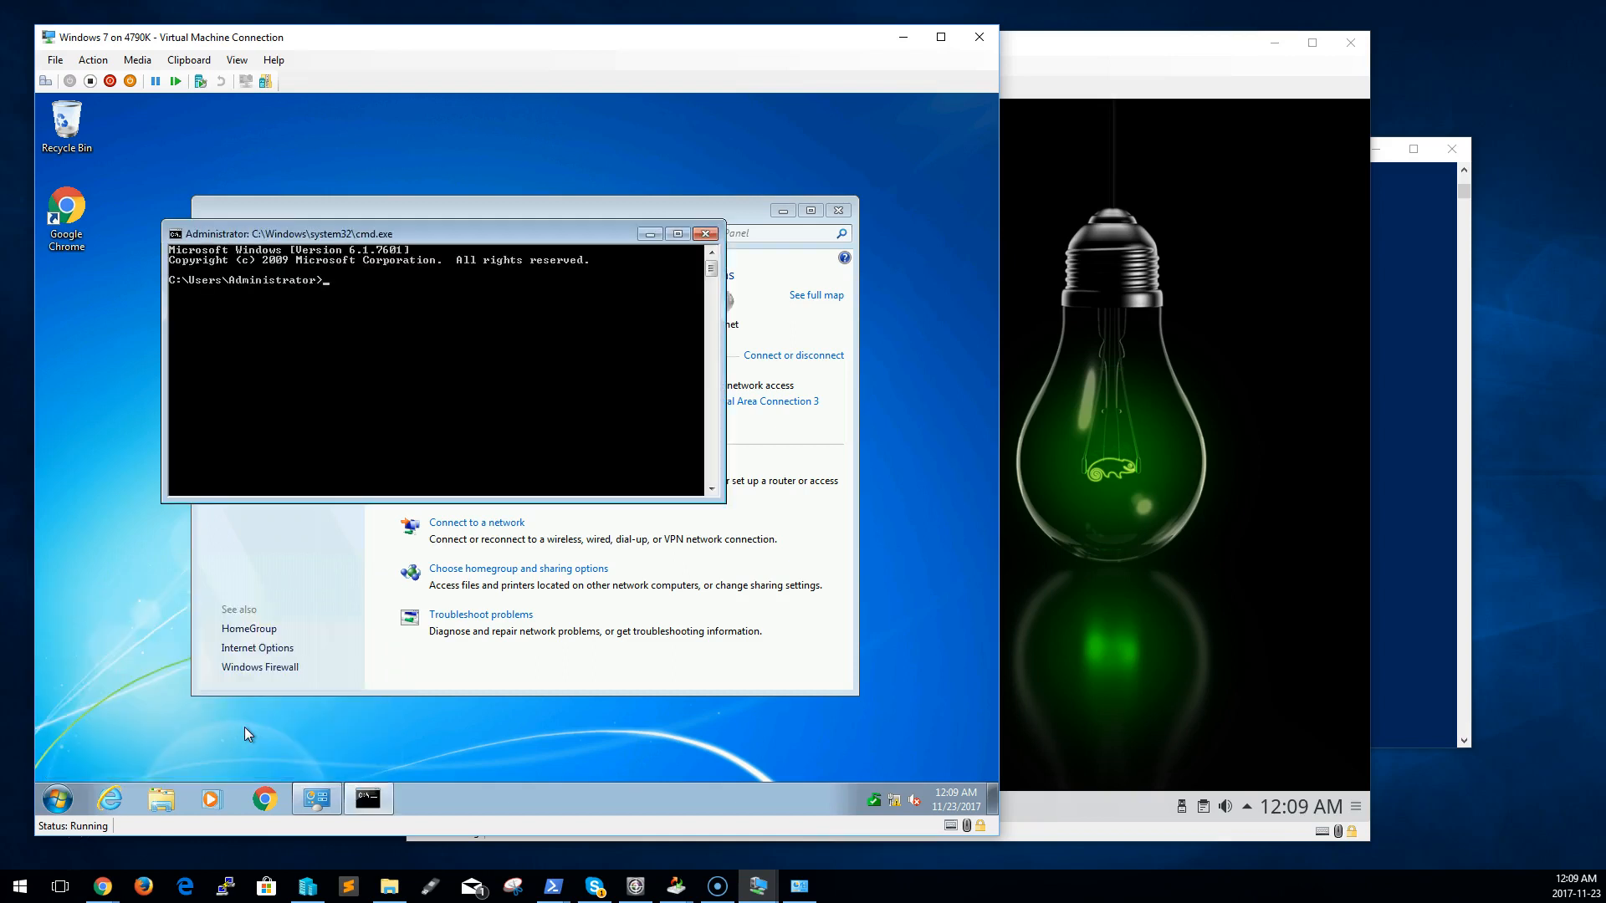
type("ipconfig")
key("Return")
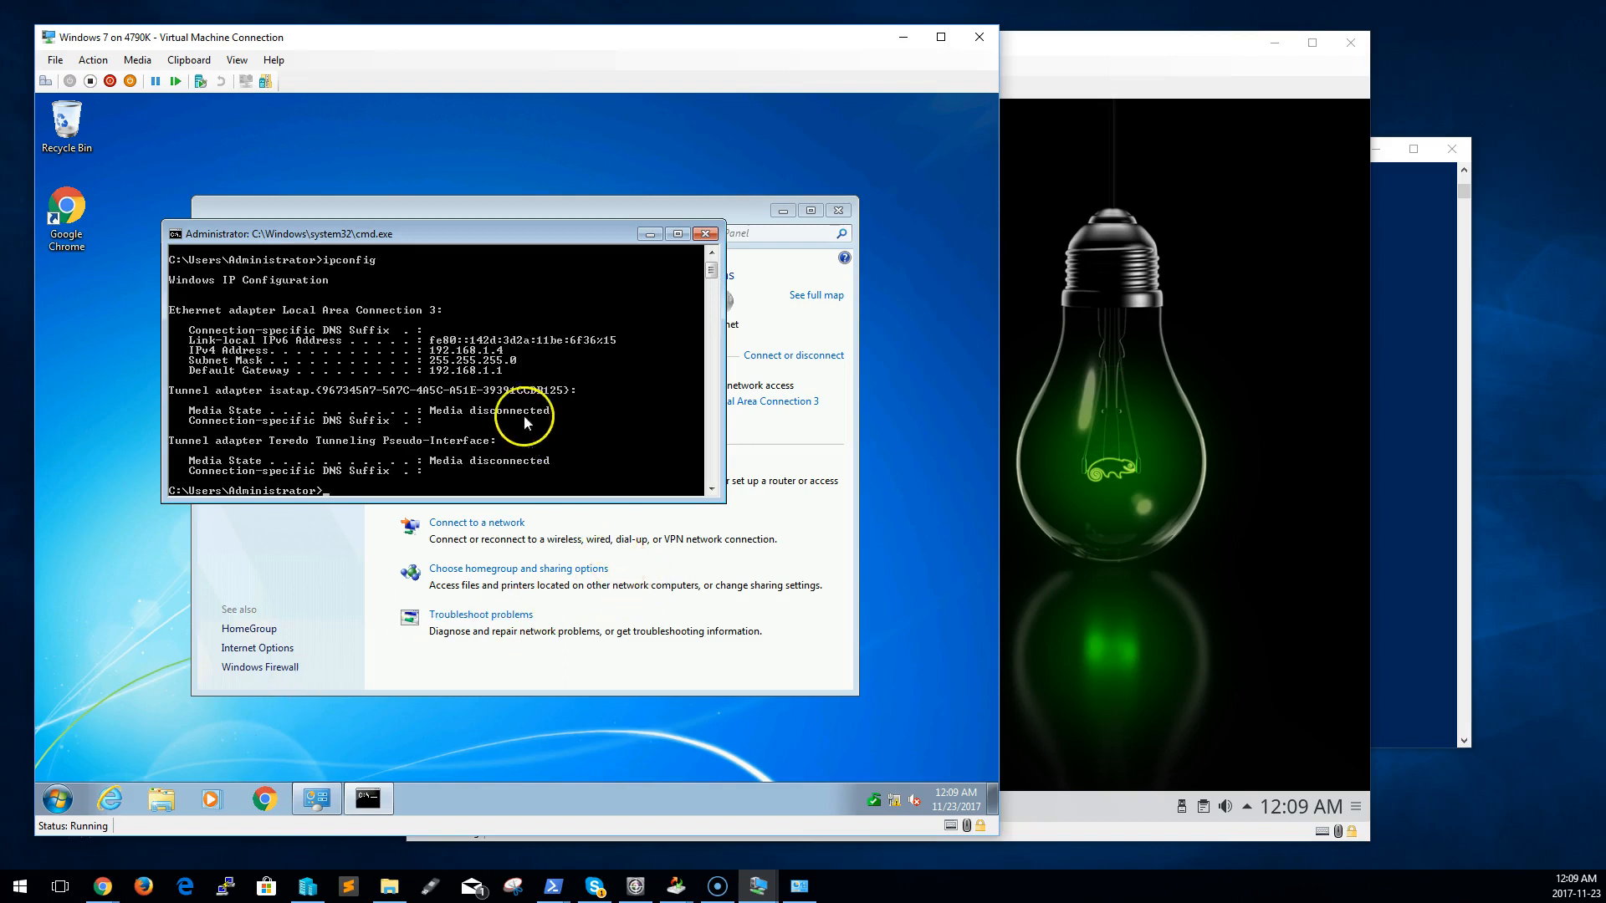
In the OpenSuse guest's Konsole, run sudo ifconfig with the root password to display its network interfaces
left_click(1045, 408)
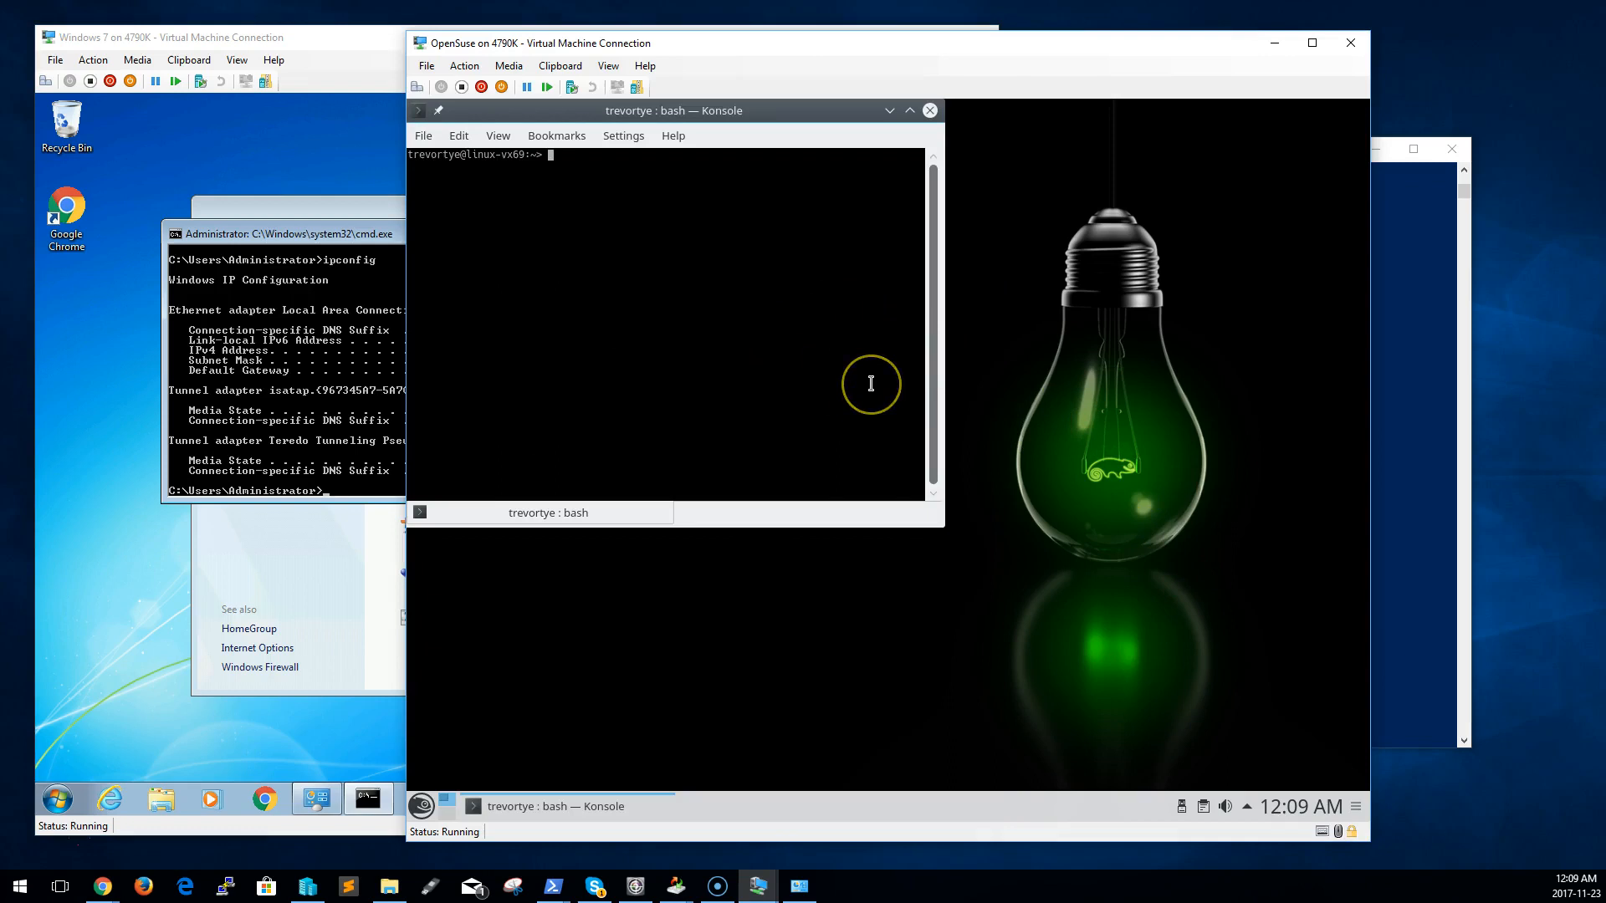
type("ping 192.168.1.4")
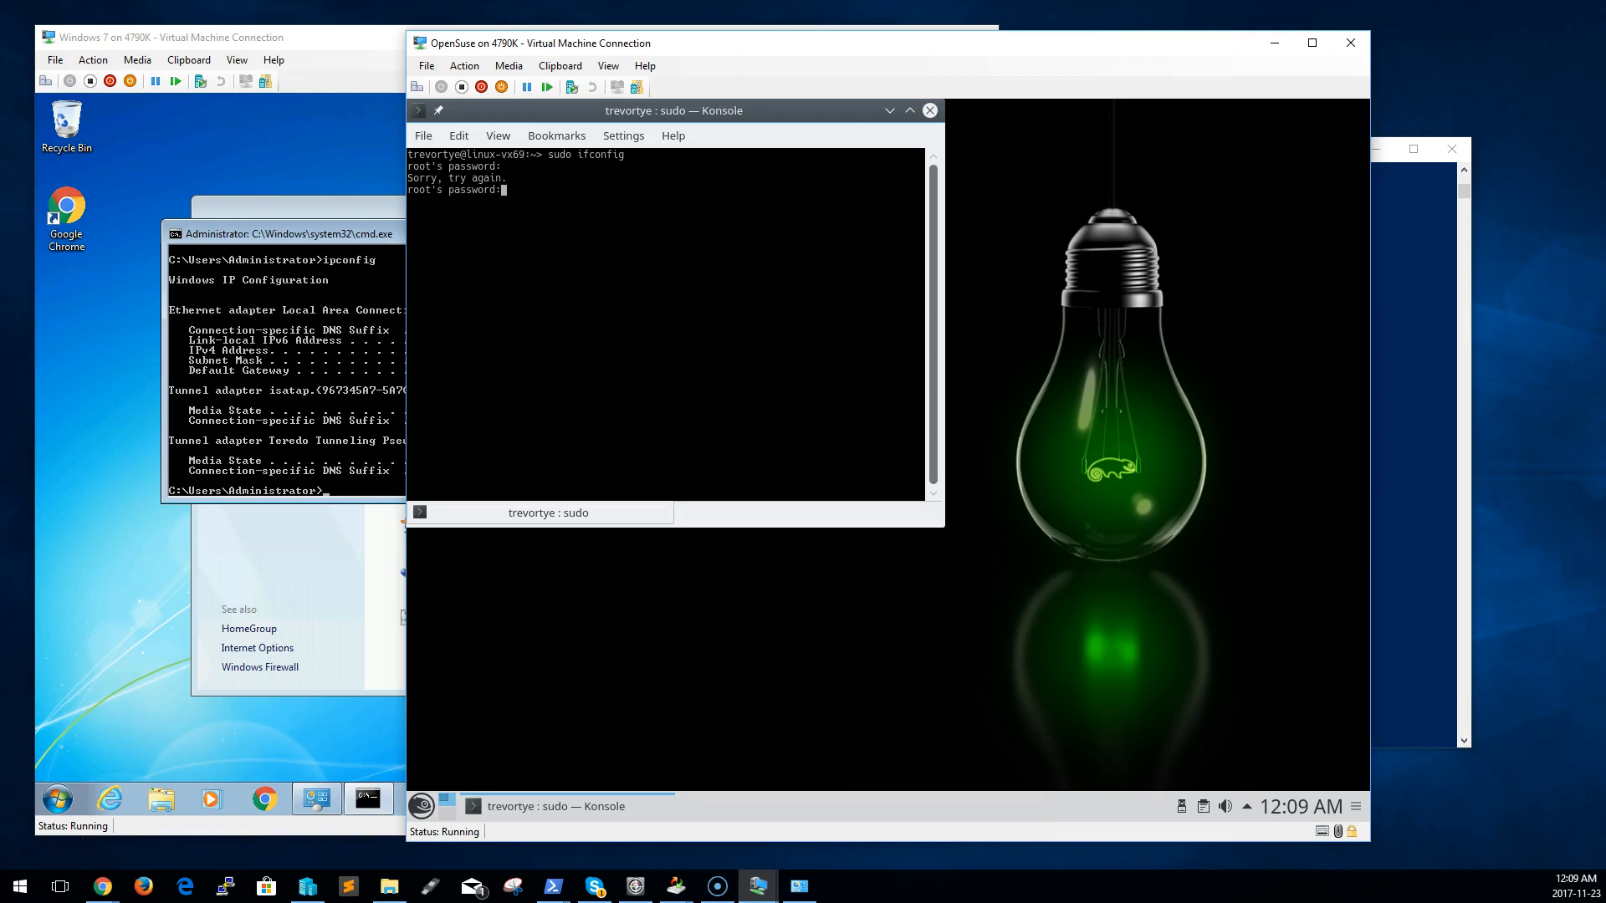
key("Return")
left_click(657, 310)
left_click(747, 330)
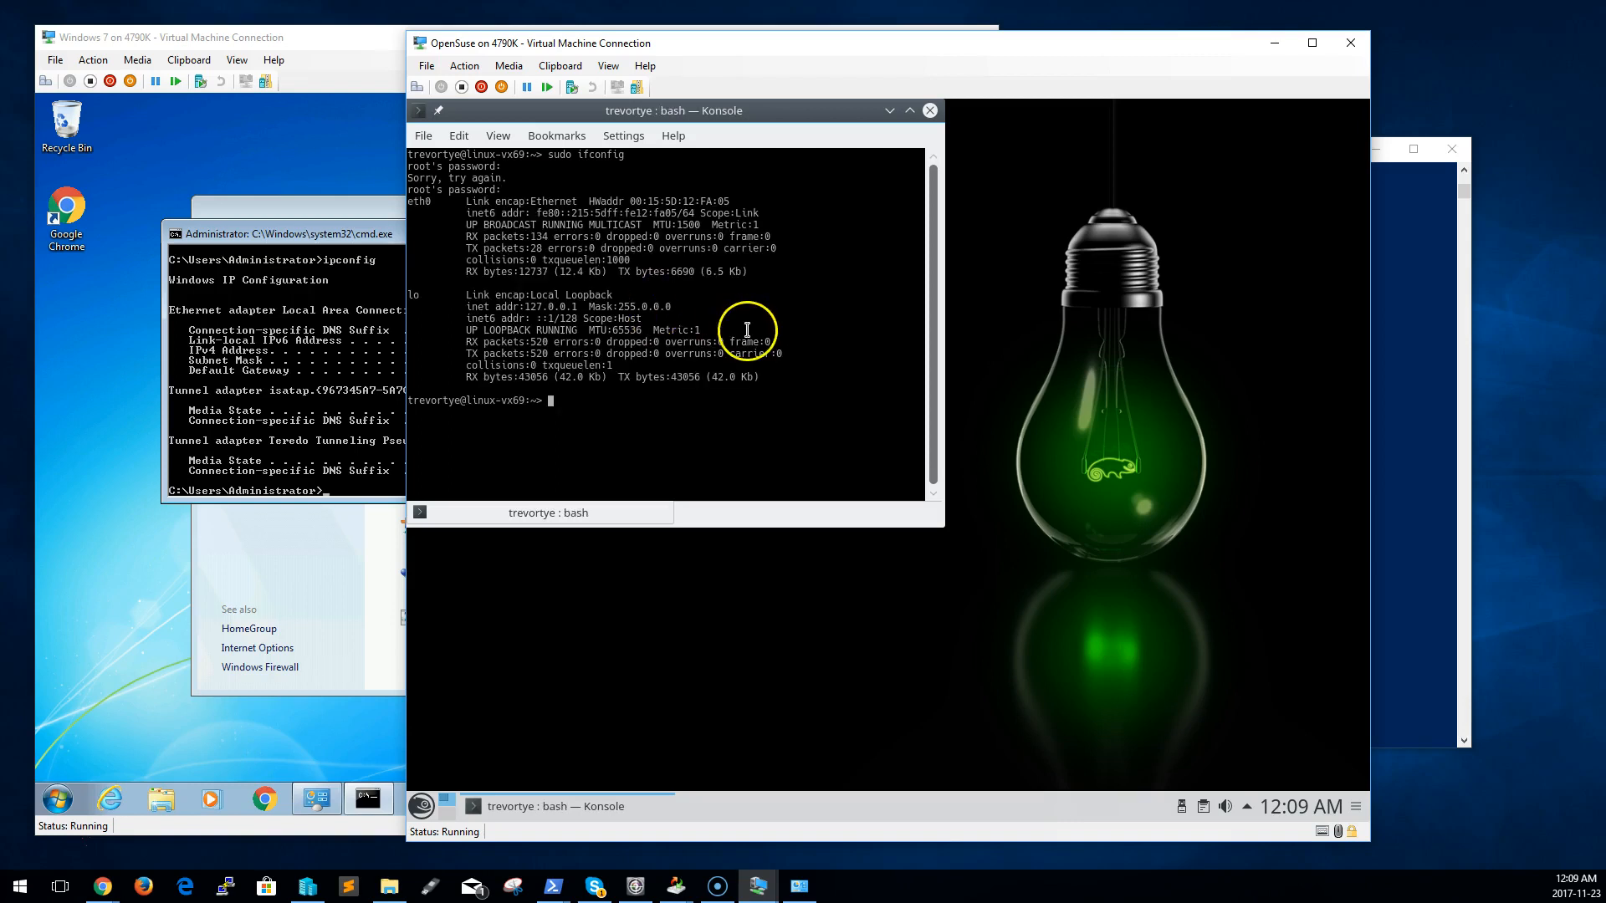
Assign 192.168.1.3 to eth0 in the OpenSuse guest with sudo ifconfig, and list the home directory with ls
key("Up")
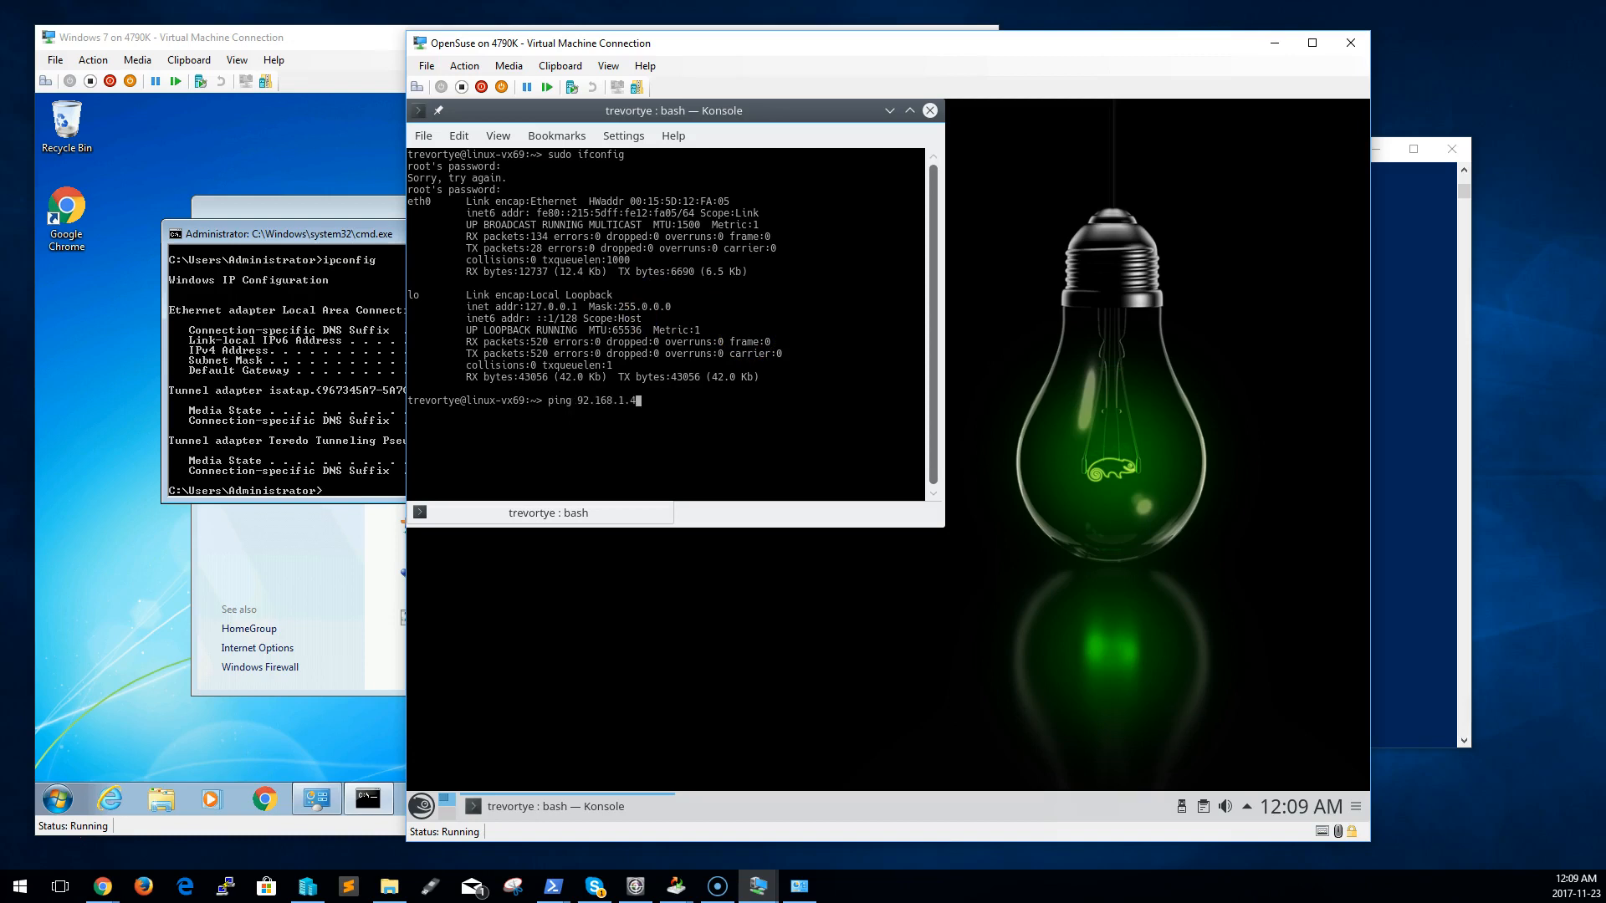
type("eth0 192.168.1.3")
key("Up")
key("Up")
key("Return")
key("Up")
key("Left")
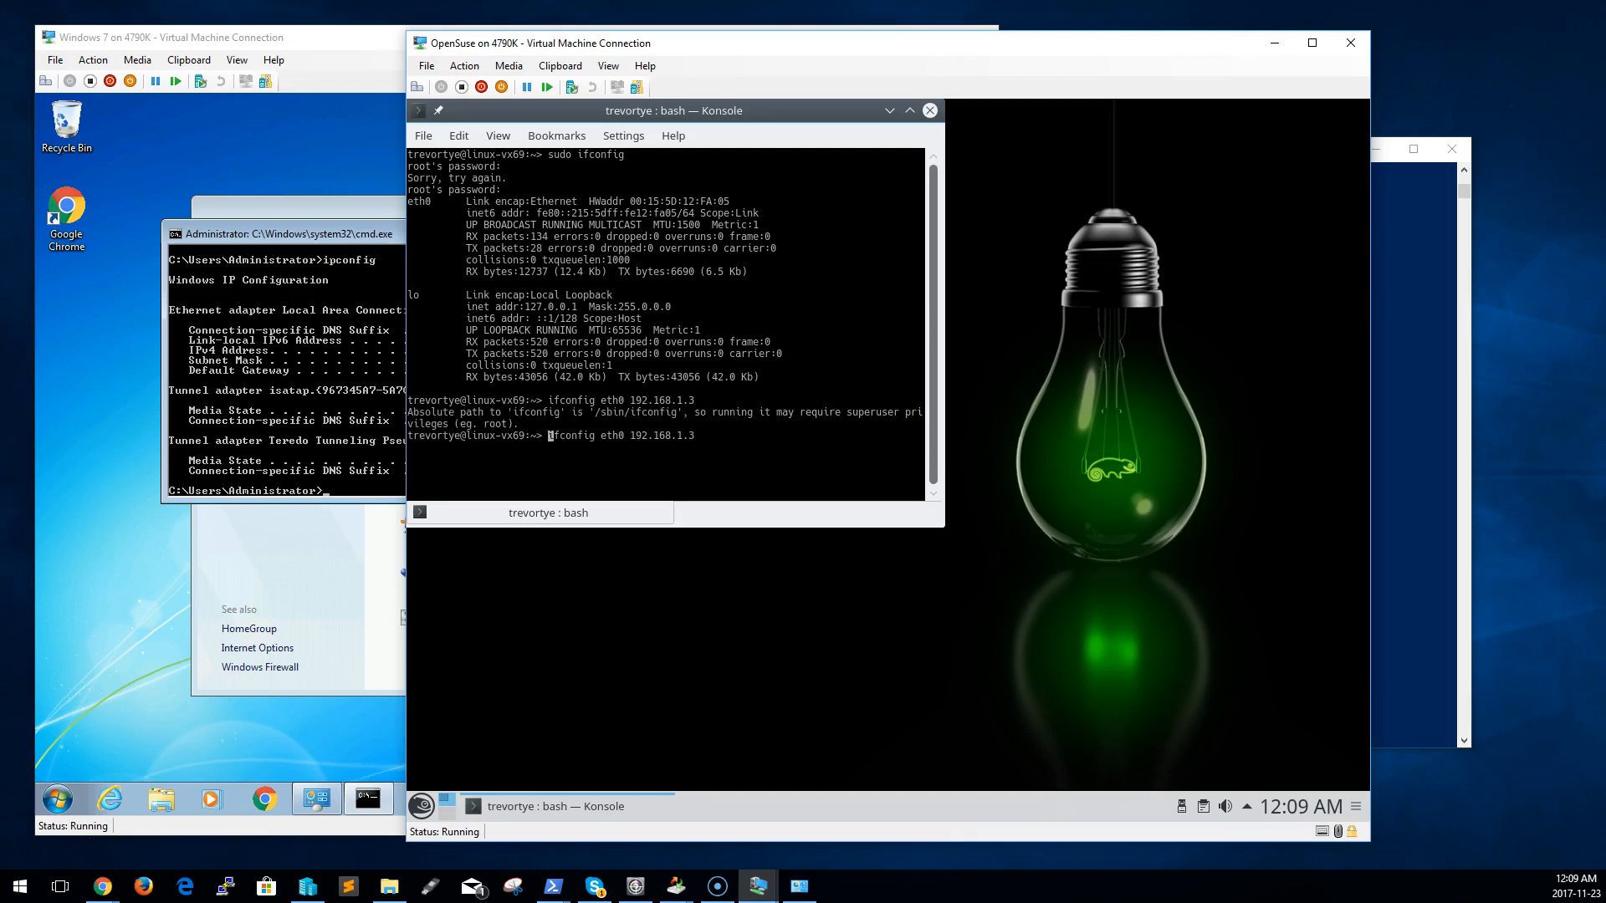
type("sudo")
key("Return")
type("ls")
key("Return")
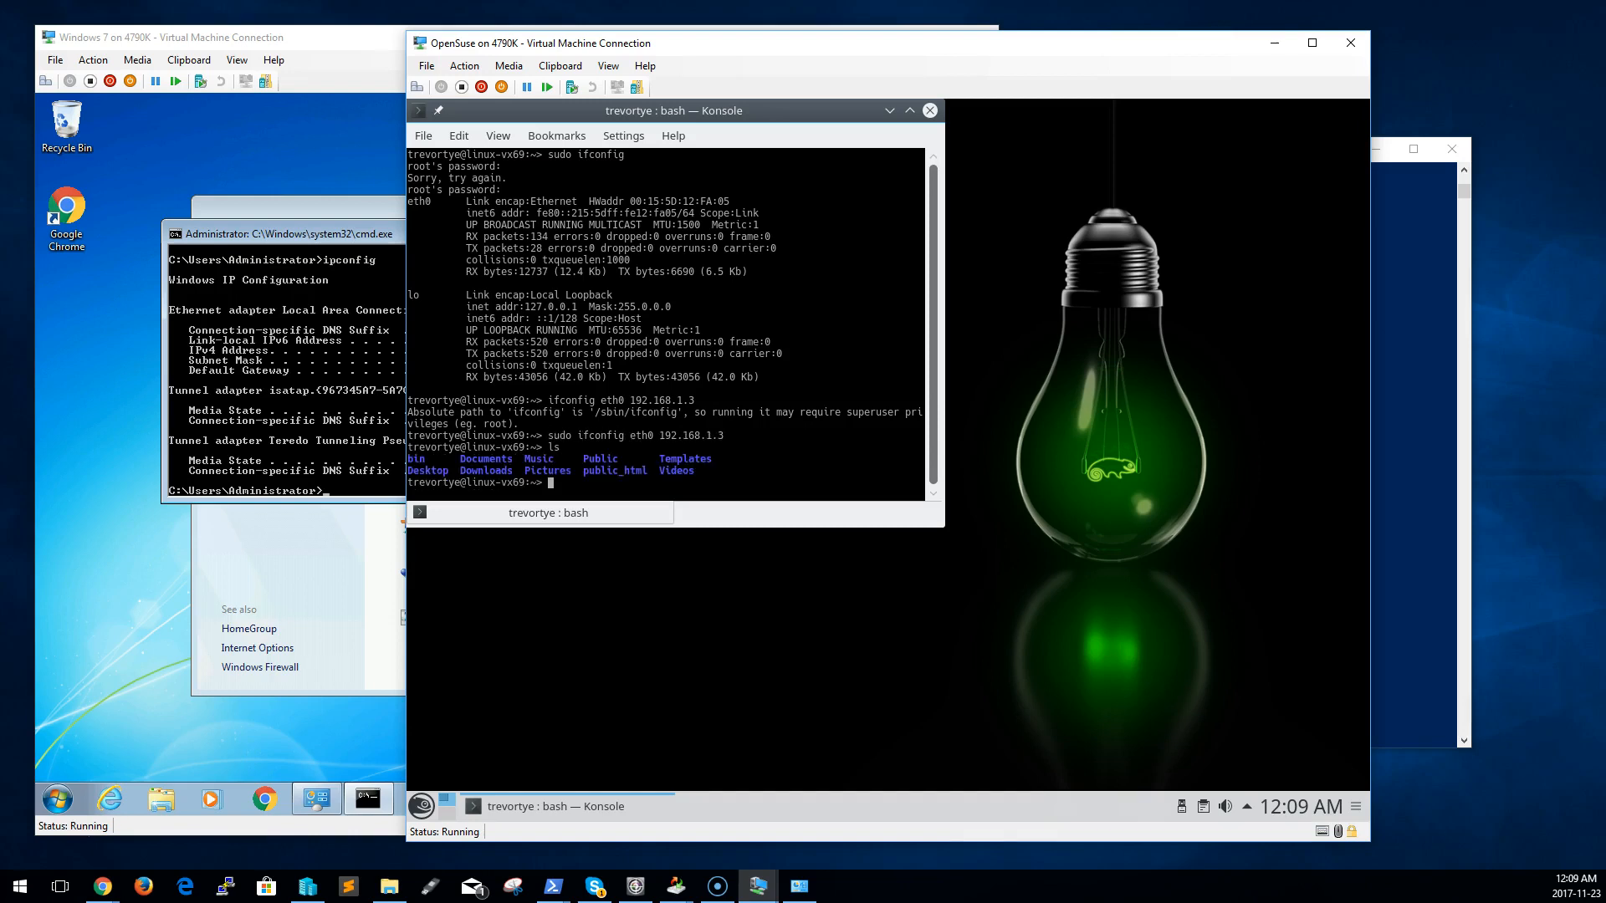
Ping 192.168.1.2 from the Windows 7 guest's command prompt
left_click(343, 405)
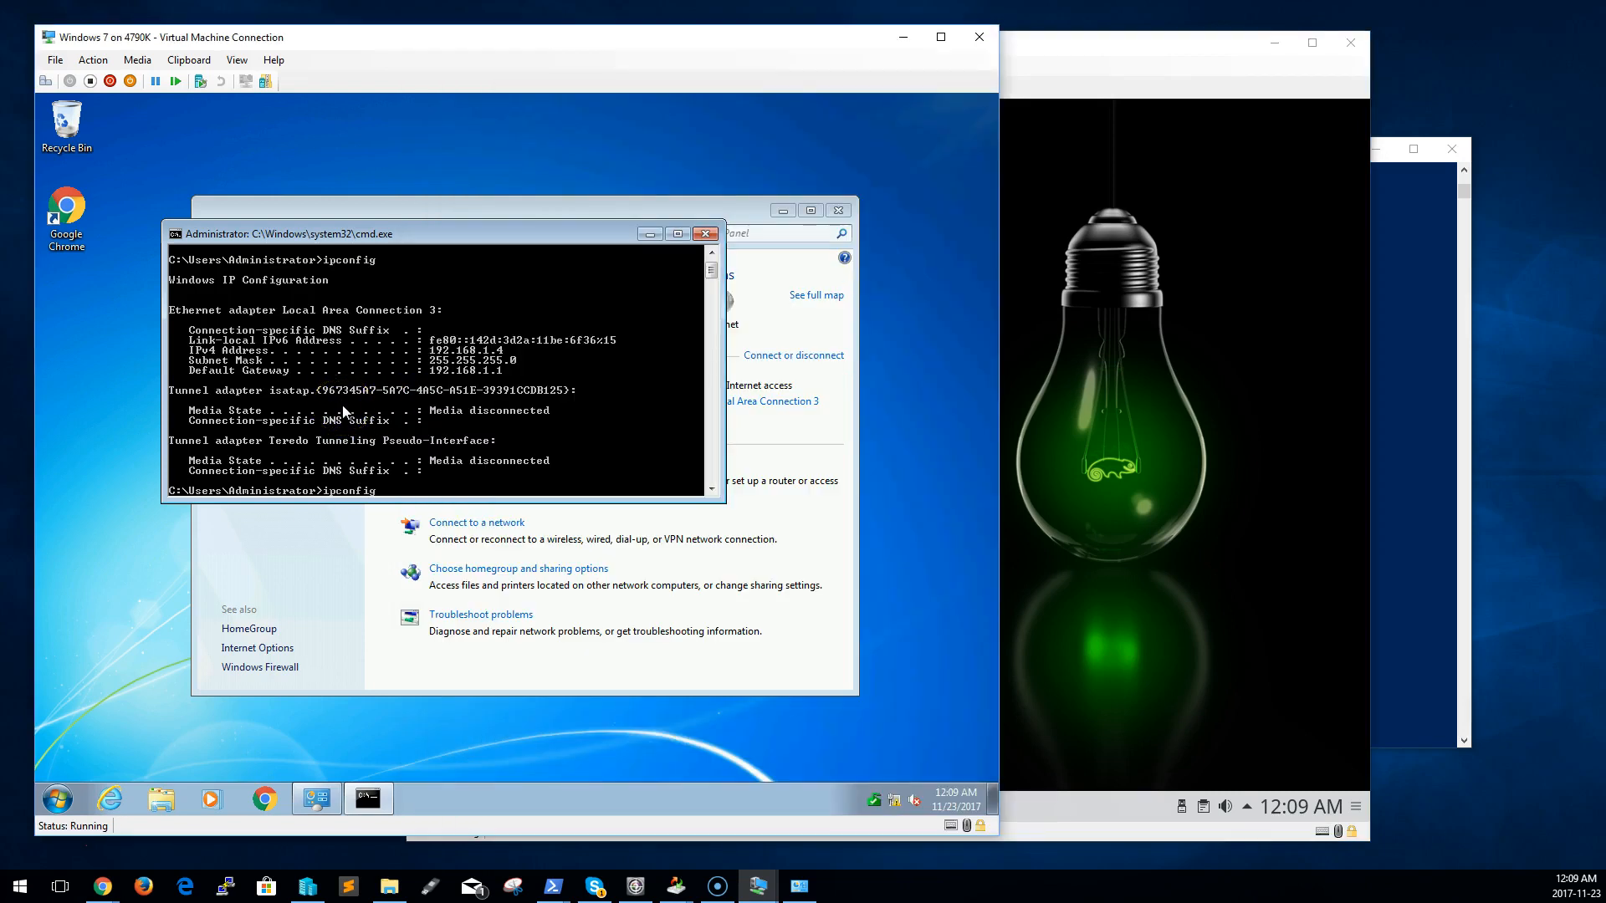
key("BackSpace")
key("BackSpace")
key("BackSpace")
key("BackSpace")
key("BackSpace")
key("BackSpace")
key("BackSpace")
key("BackSpace")
type("ping")
key("Up")
type("192.168.1")
key("Return")
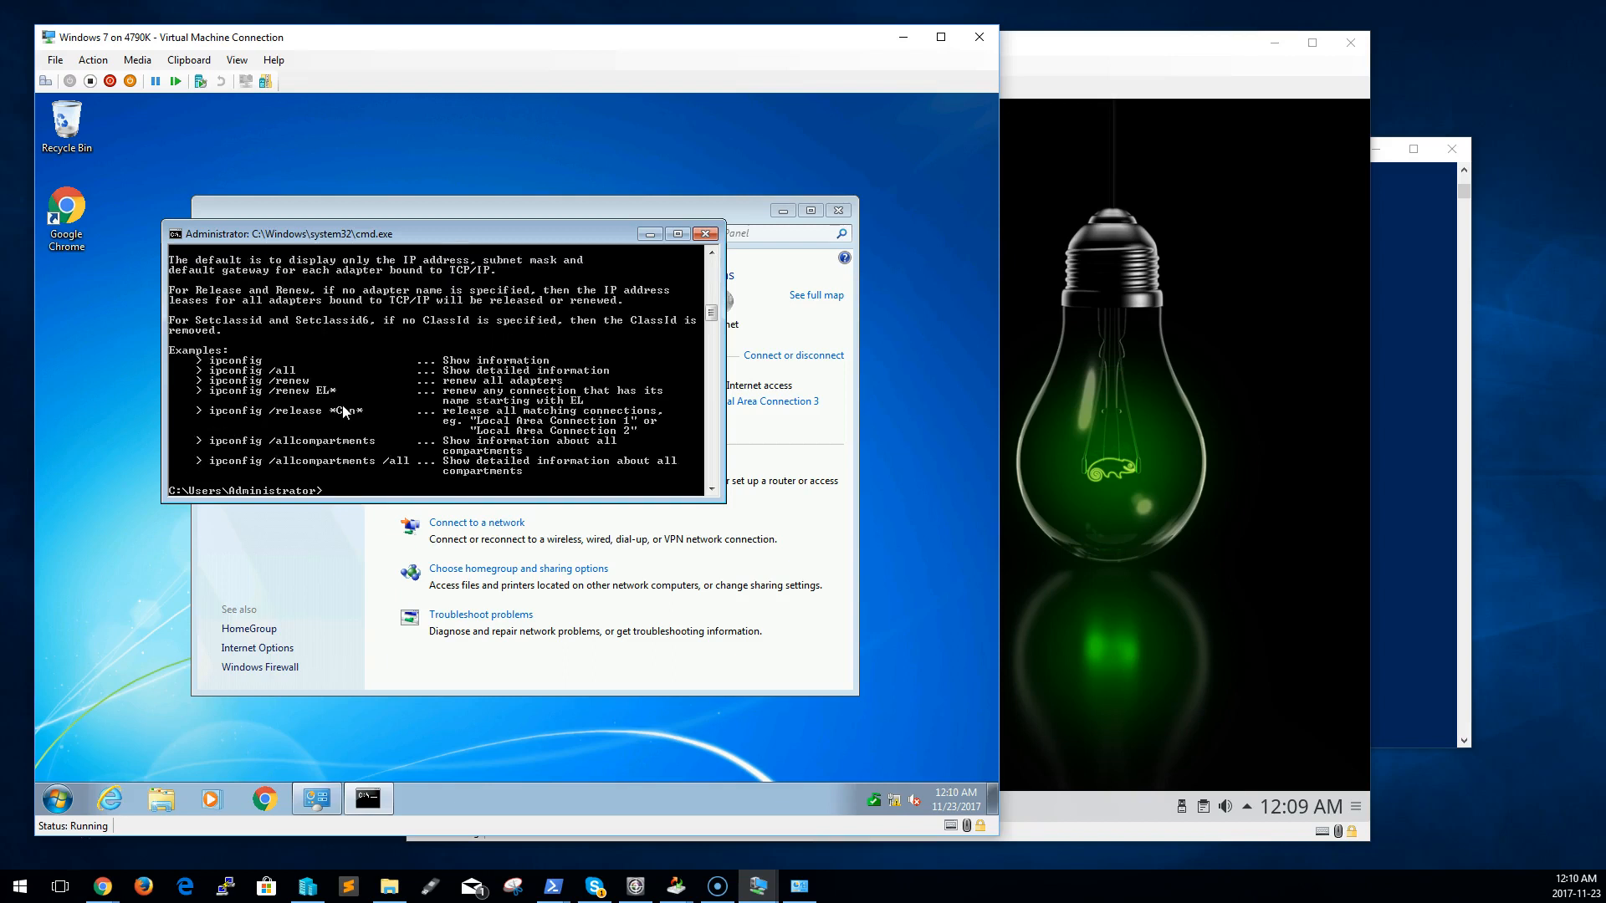
key("Up")
key("Return")
key("BackSpace")
key("BackSpace")
key("BackSpace")
key("BackSpace")
key("BackSpace")
key("BackSpace")
key("BackSpace")
key("Return")
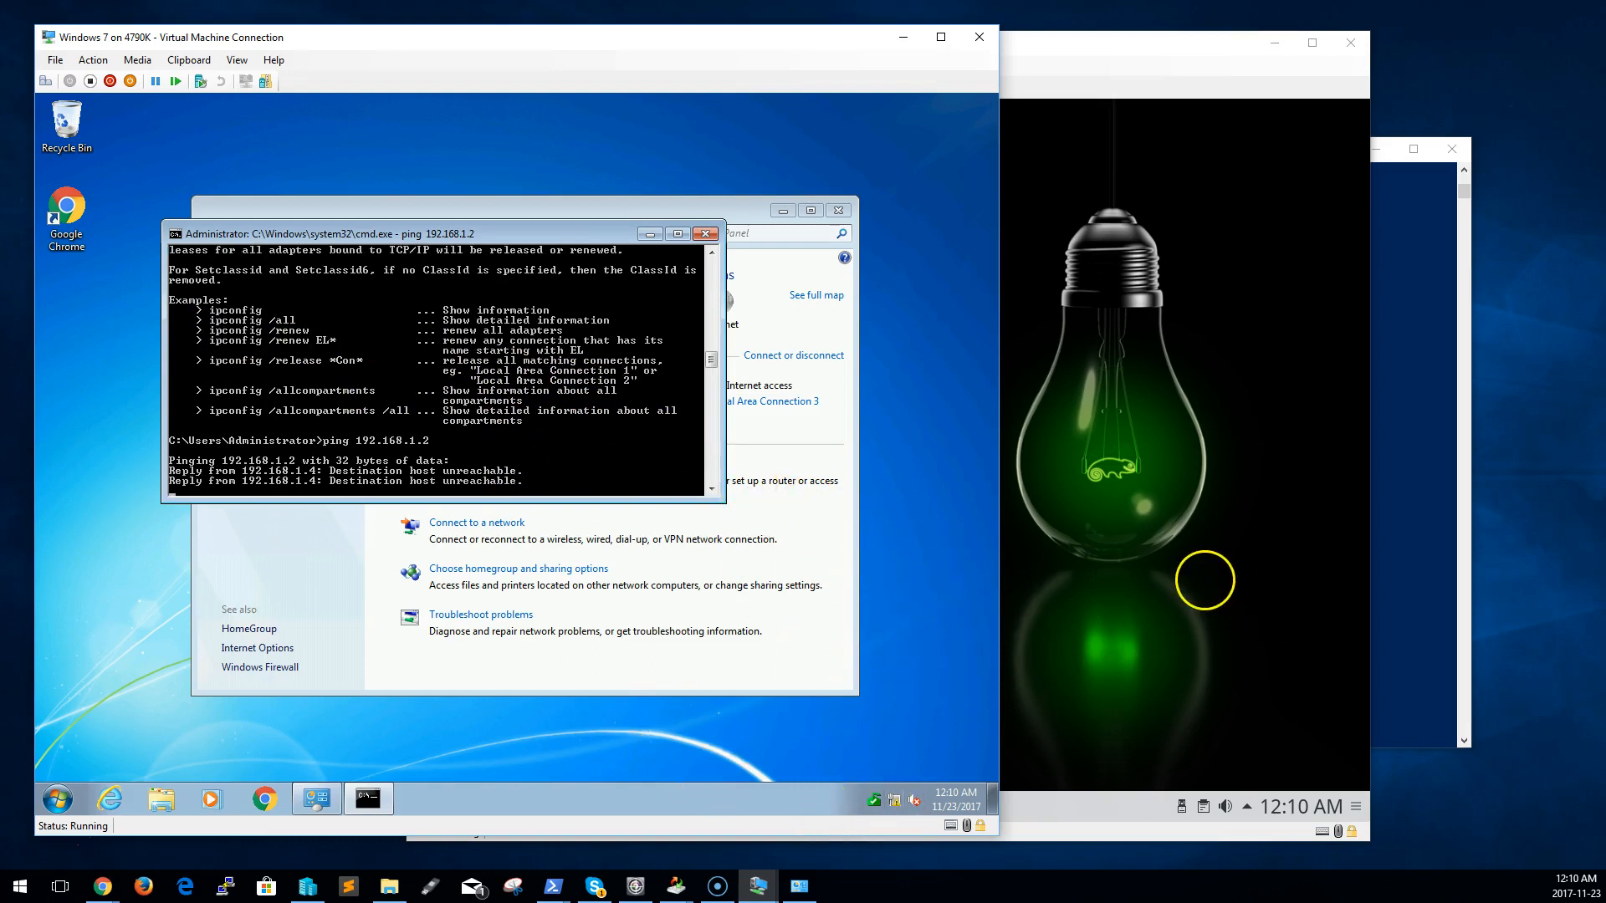
Reissue sudo ifconfig eth0 192.168.1.3 in the OpenSuse guest's Konsole, and recall the same command at the prompt
left_click(1206, 581)
left_click(839, 475)
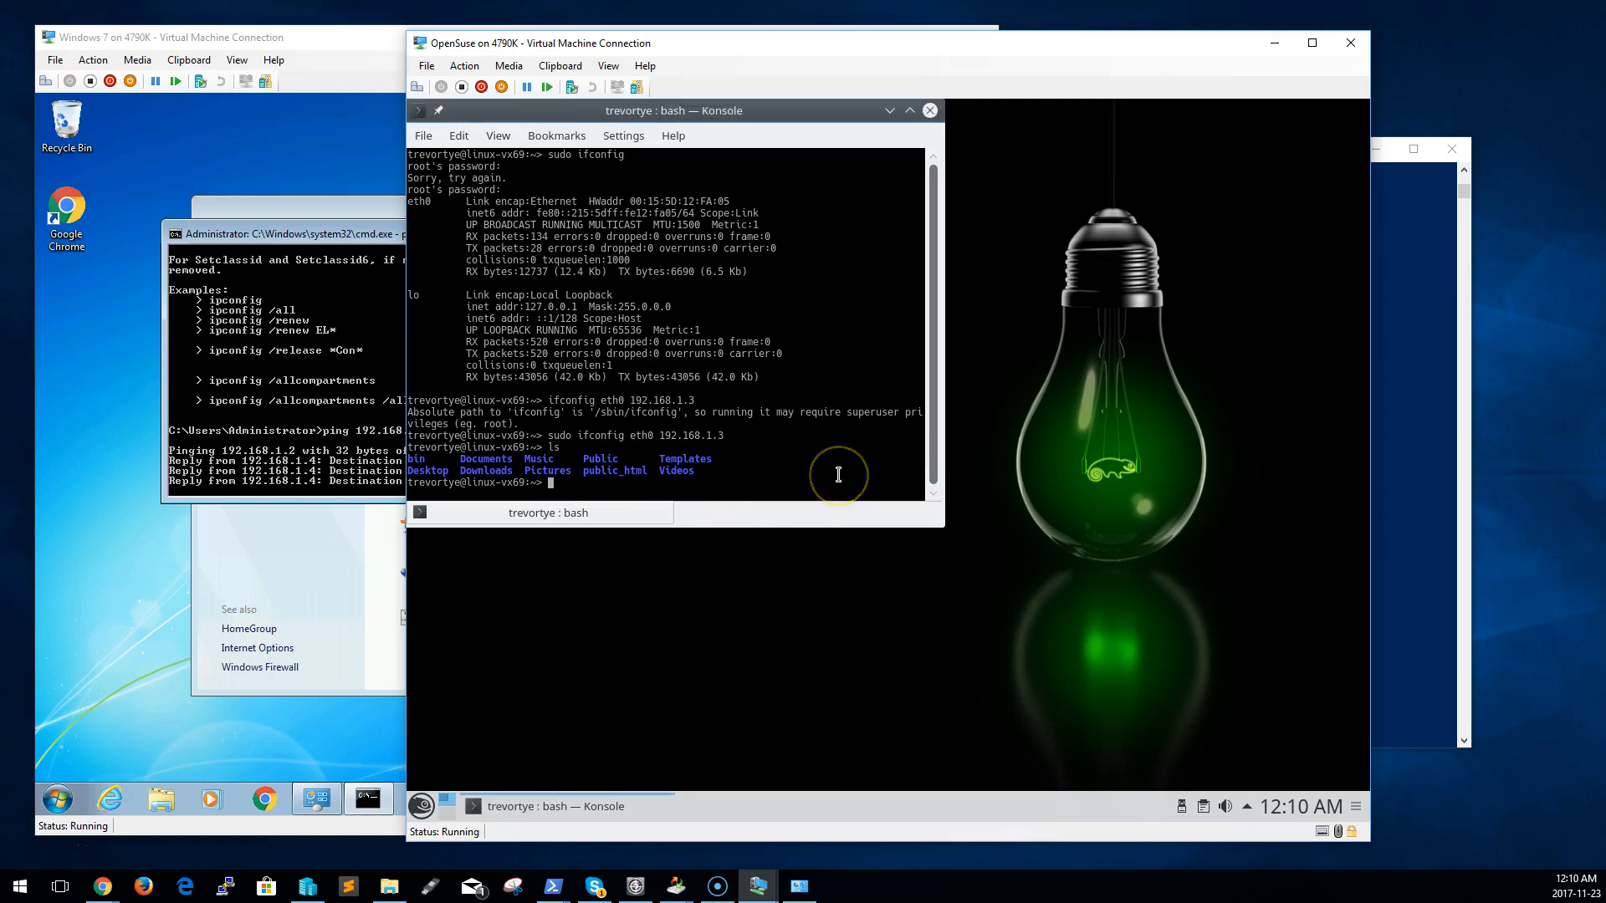
key("Up")
key("Up")
key("Up")
key("Up")
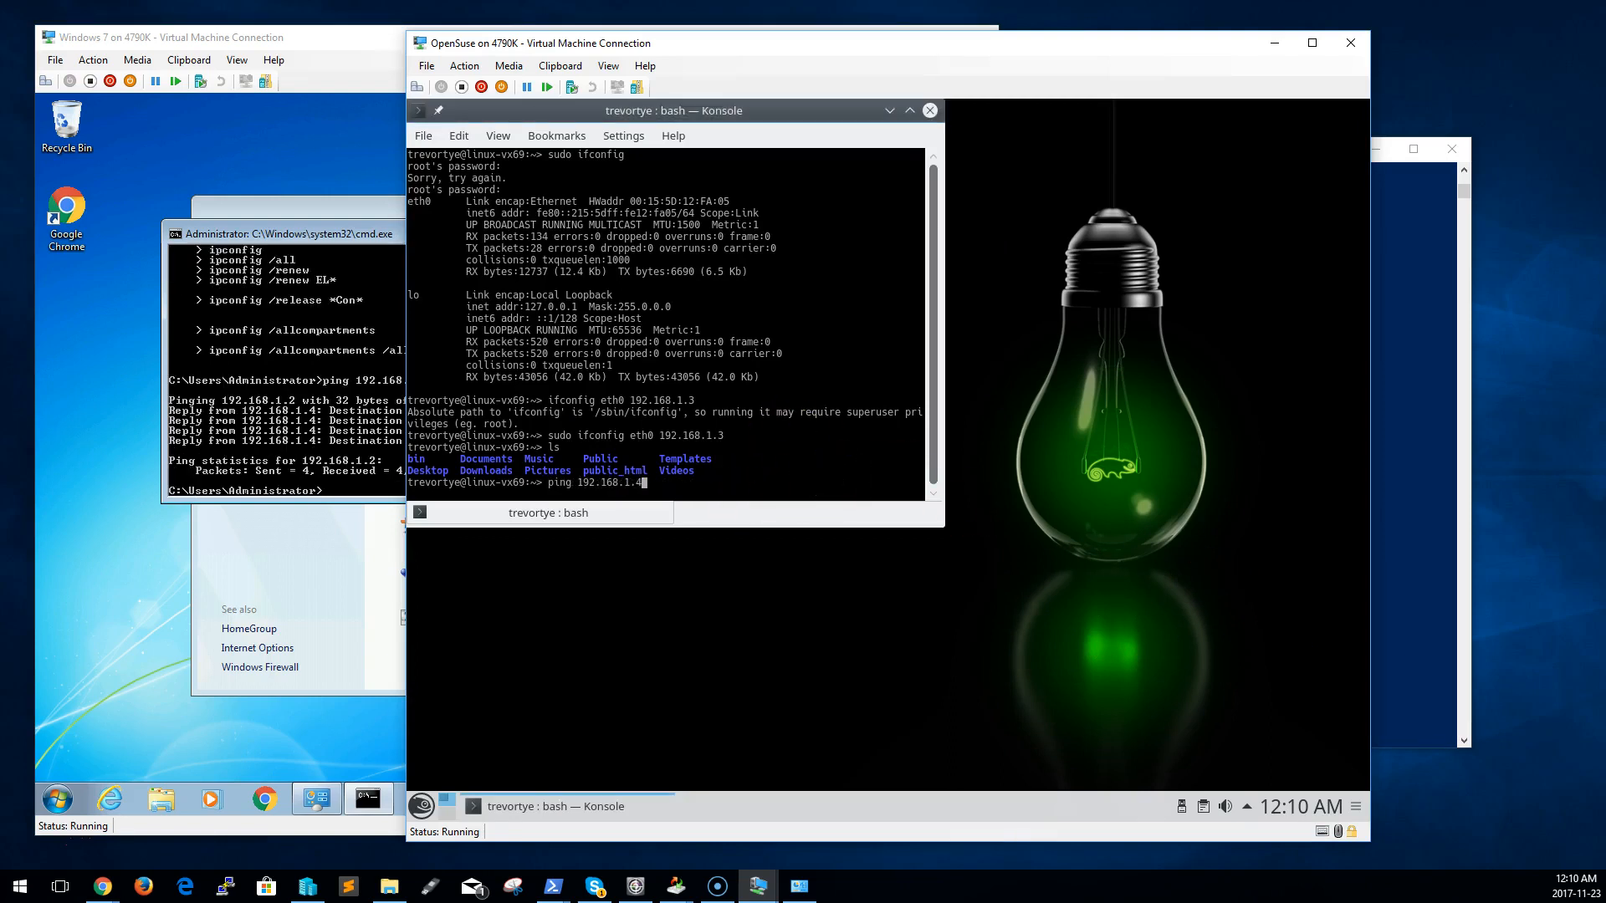
key("Up")
key("Up")
key("Up")
key("Up")
key("Up")
key("Down")
key("Return")
key("Up")
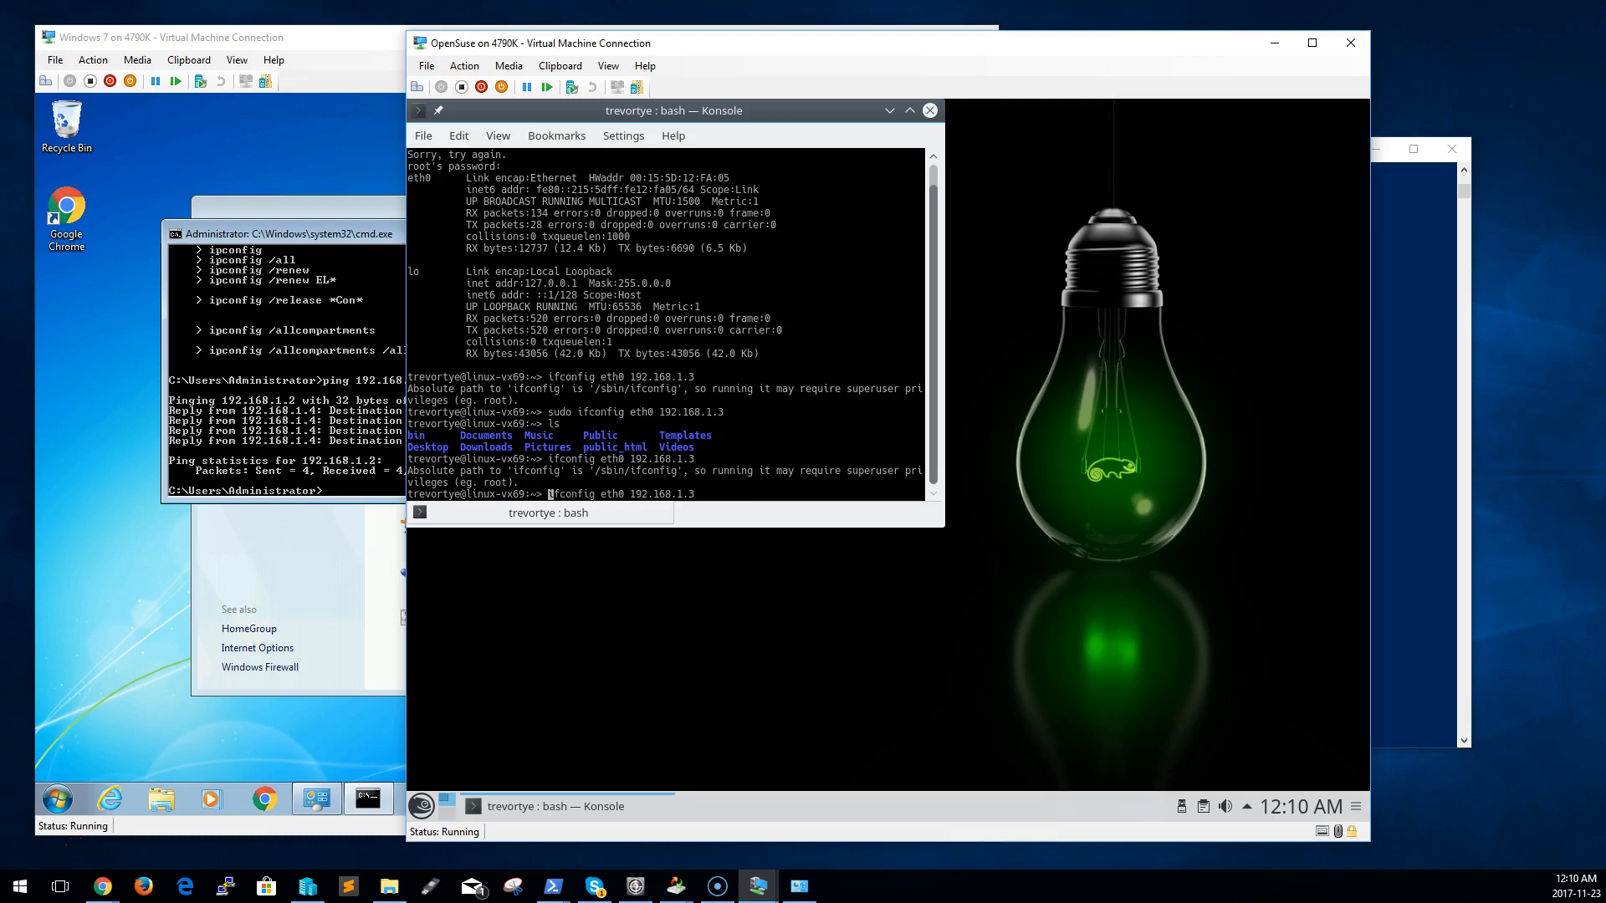
type("sudo")
key("Return")
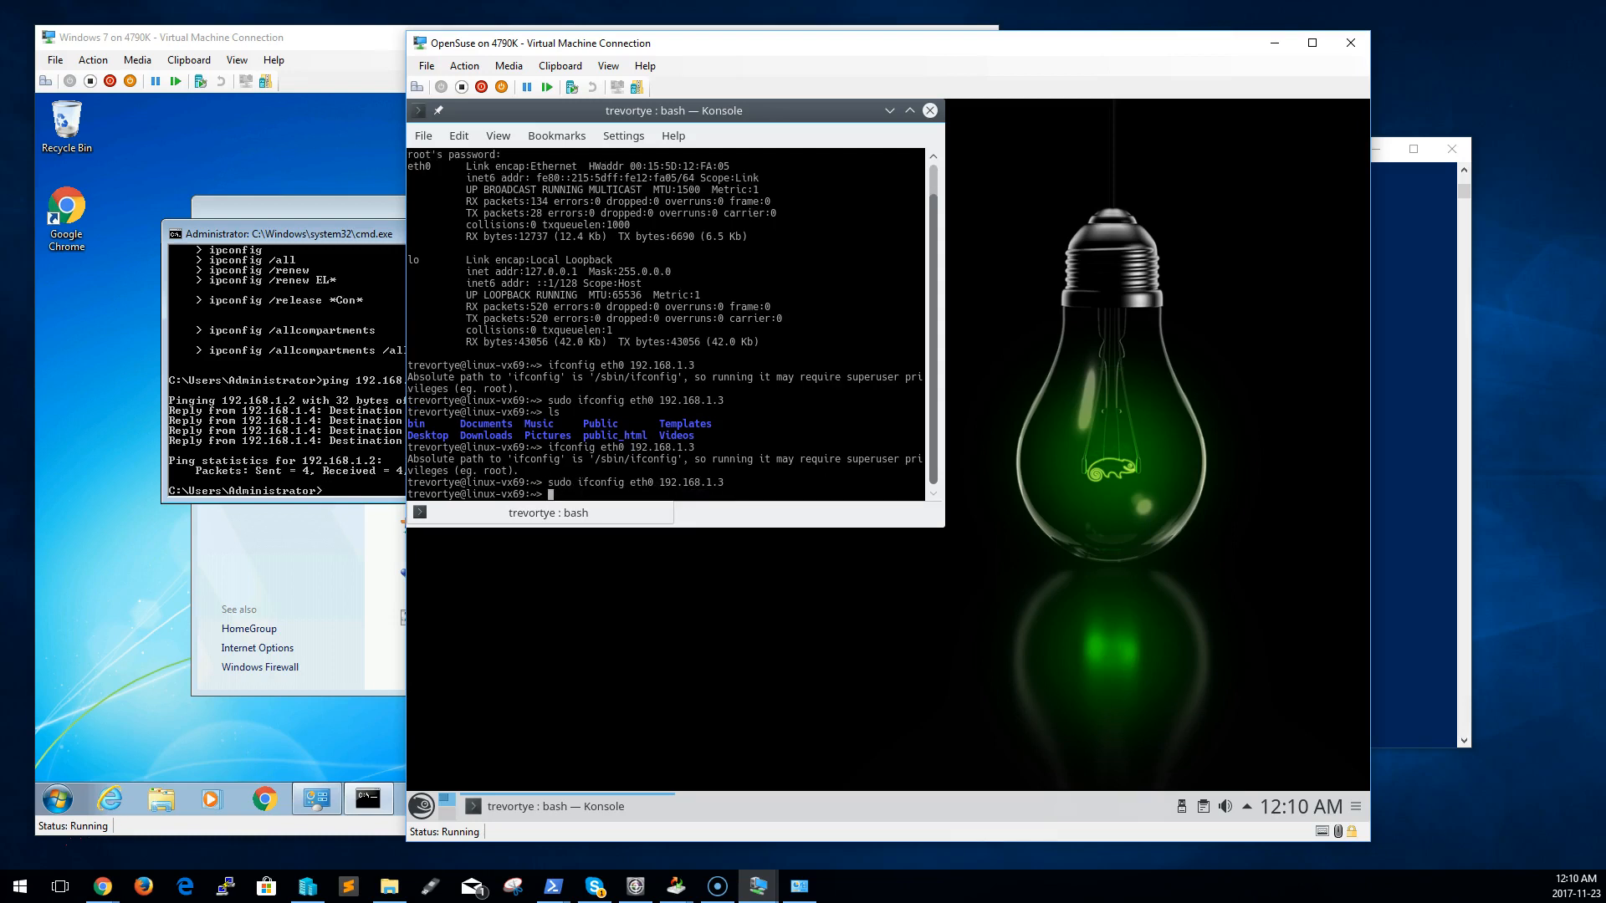
type("ifconfig eth0 192.168.1.3")
key("Home")
type("sudo")
Check the connection details of Local Area Connection 3 in Windows 7, and bring up the host's Network and Sharing Center
left_click(364, 619)
left_click(790, 402)
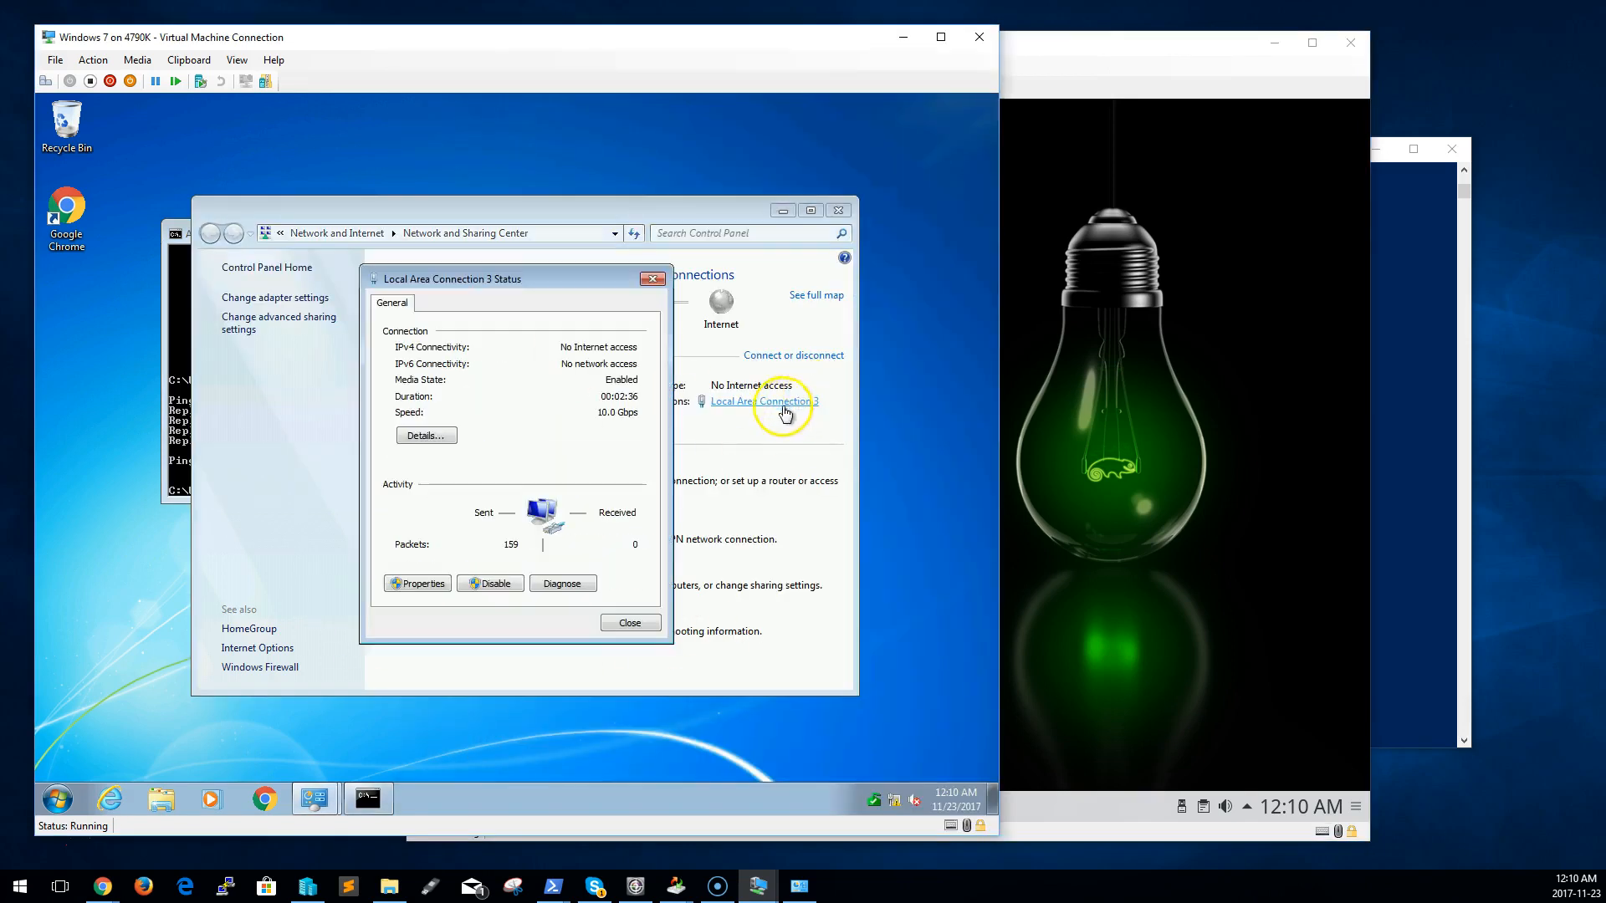
left_click(441, 438)
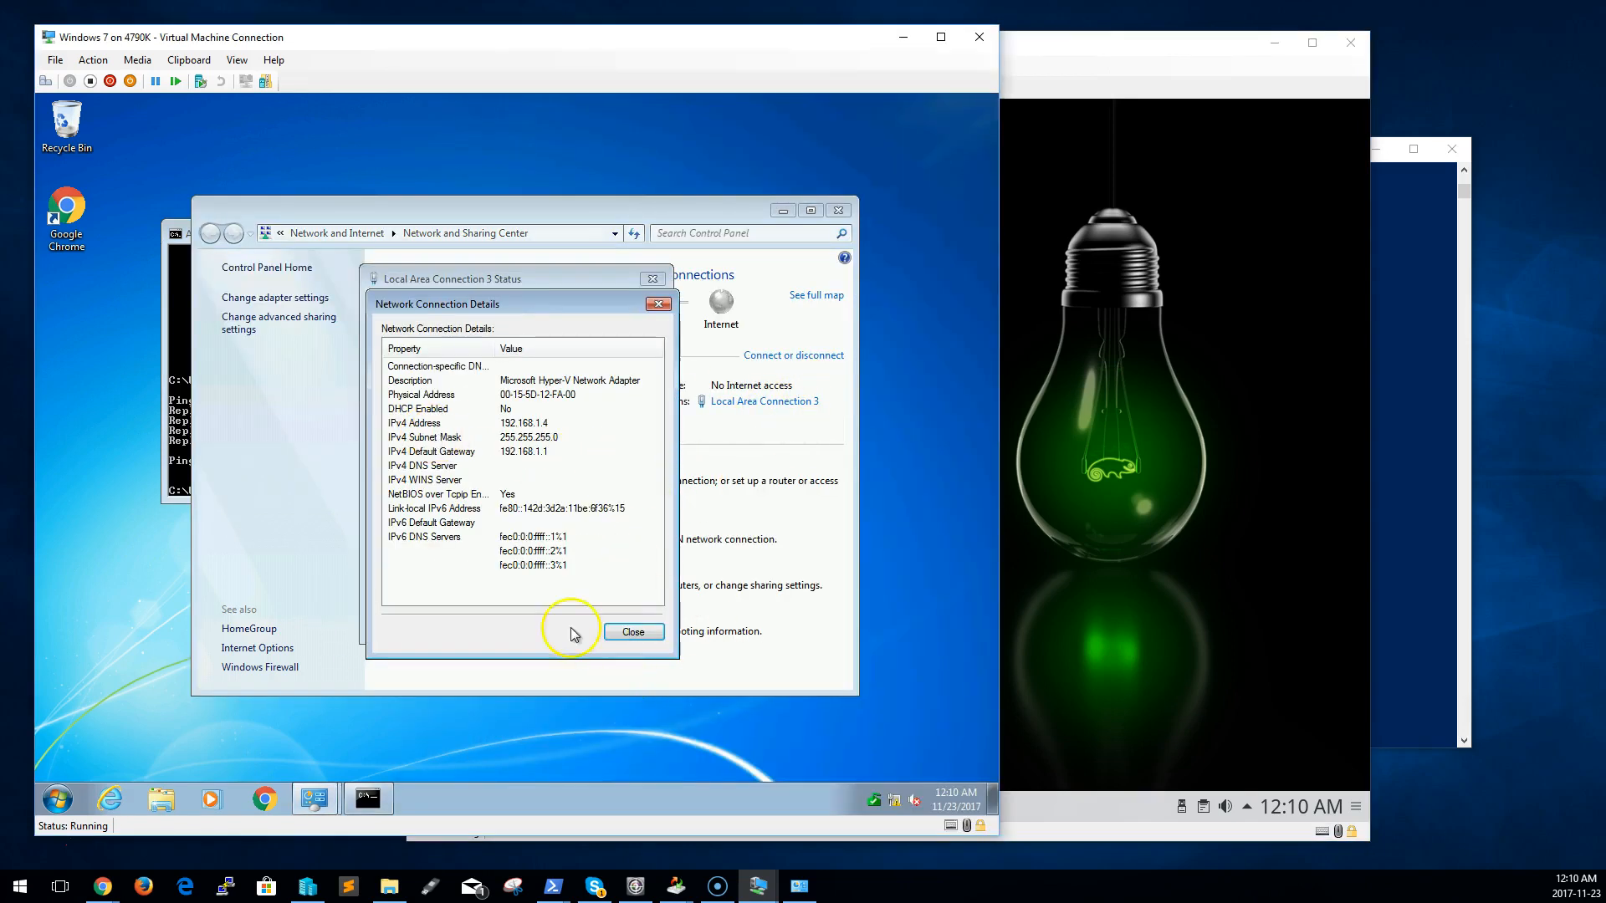
left_click(633, 632)
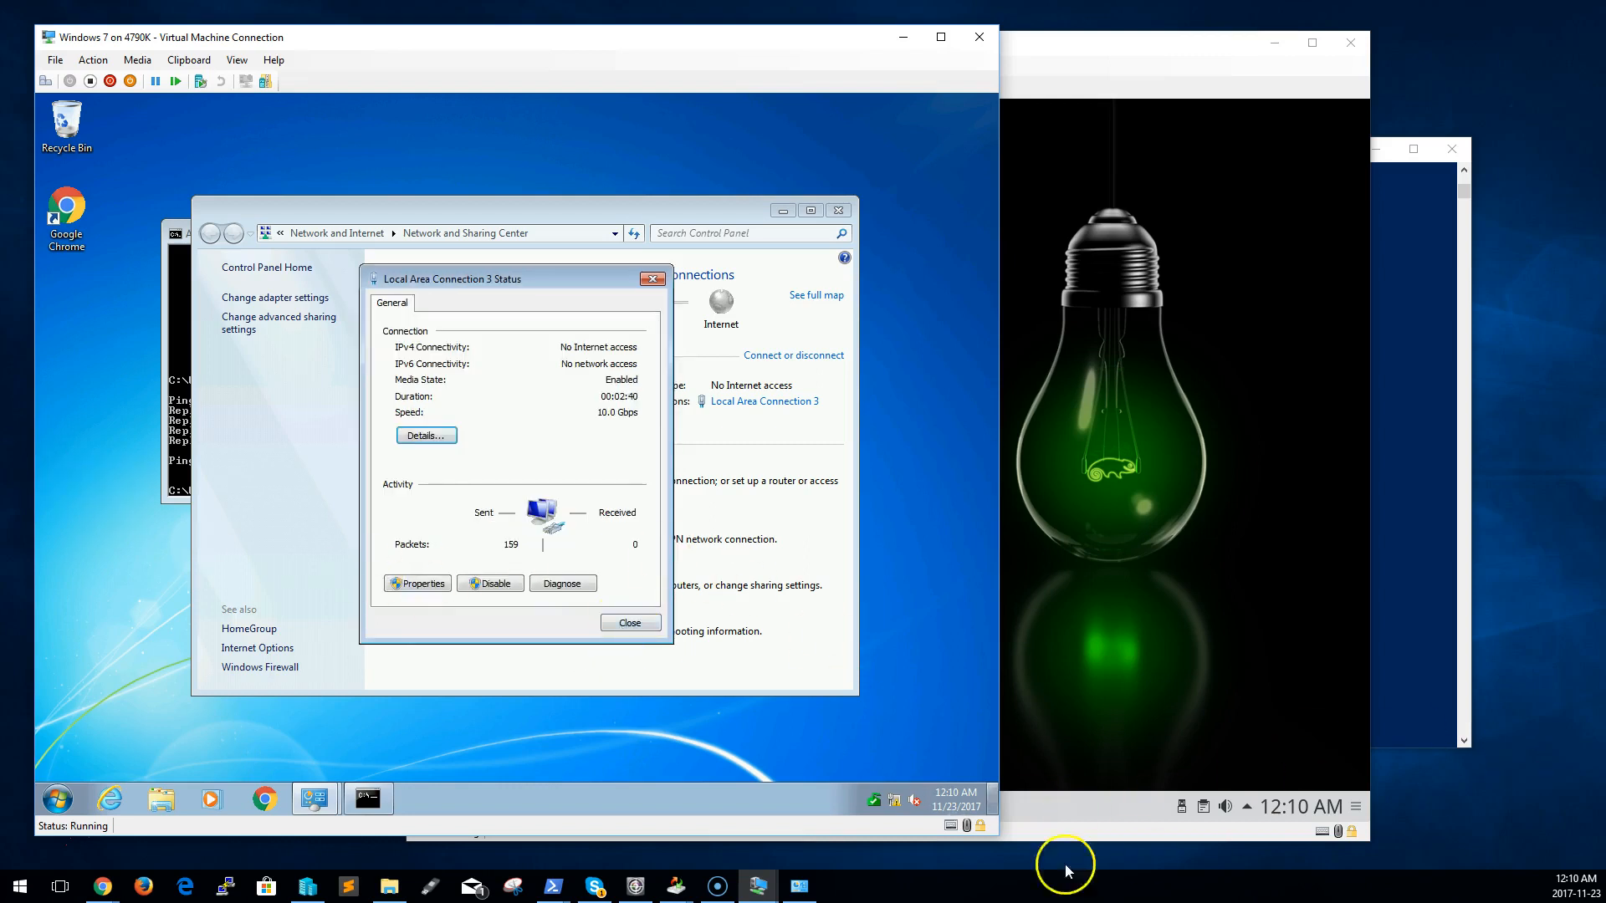
left_click(803, 895)
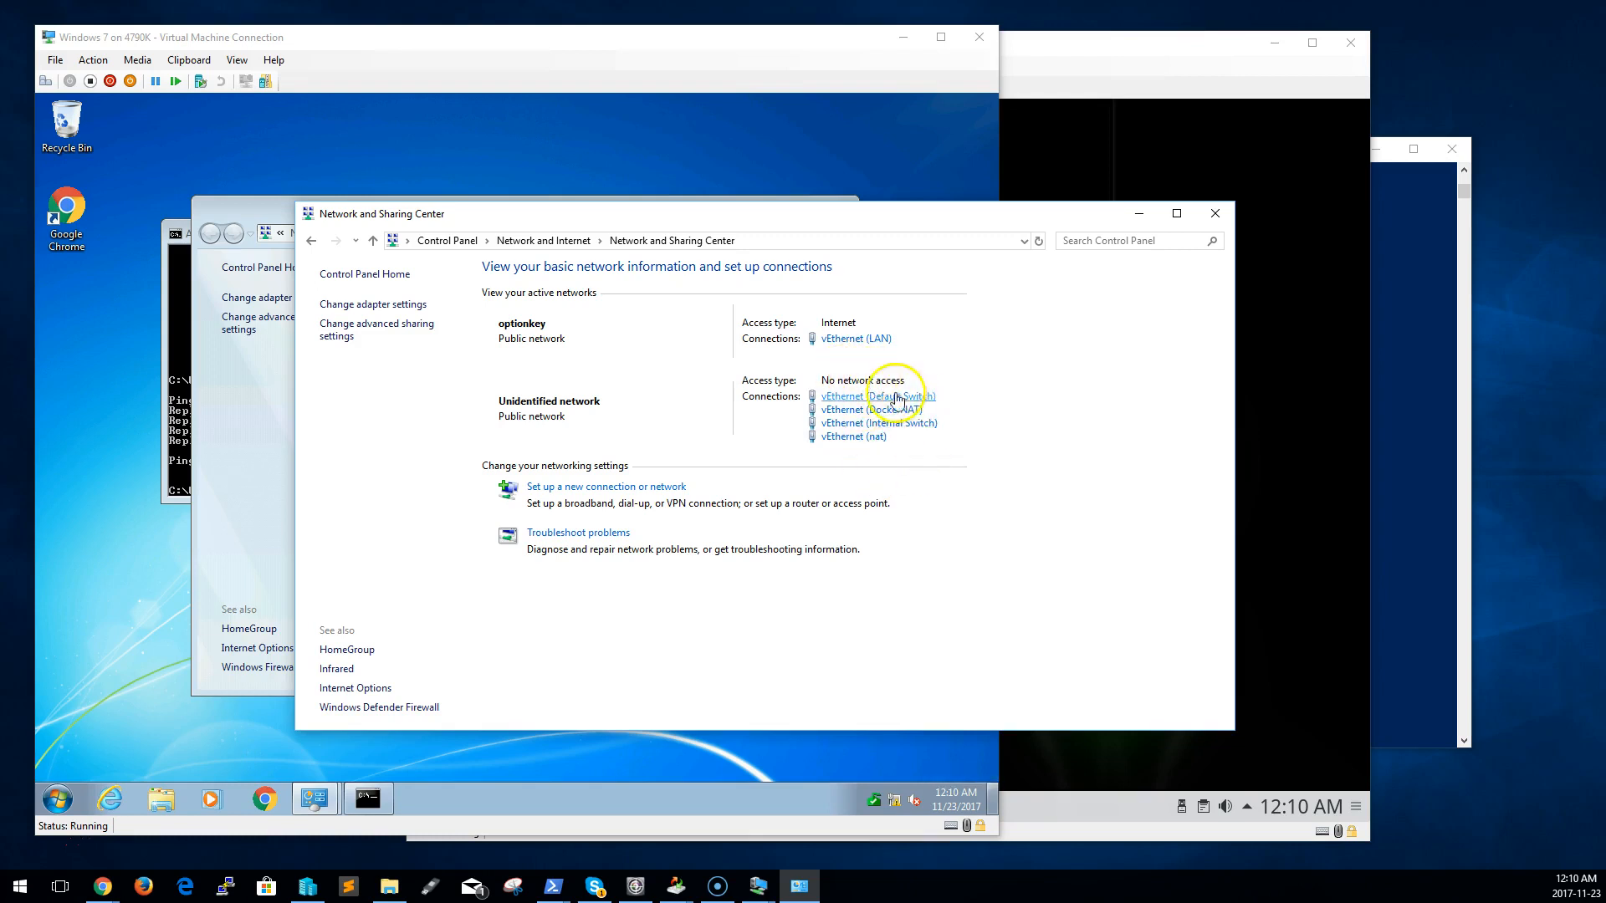
From the Windows 7 command prompt, interrupt a repeated ping of 192.168.1.2 and ping the OpenSuse guest at 192.168.1.3 instead
left_click(167, 377)
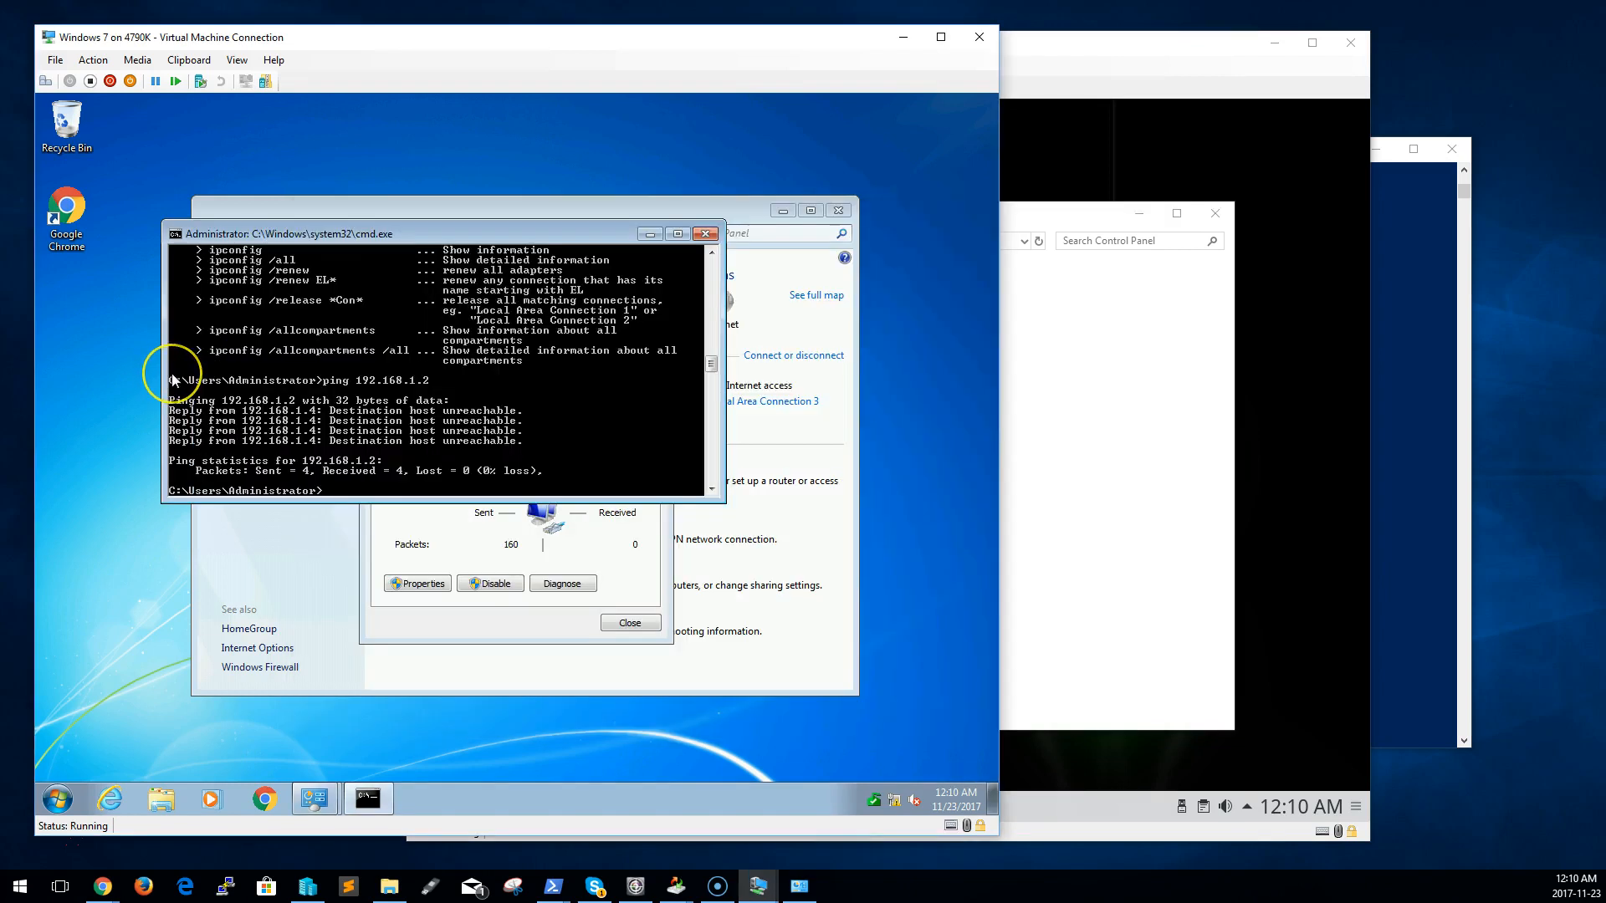
key("Up")
key("Return")
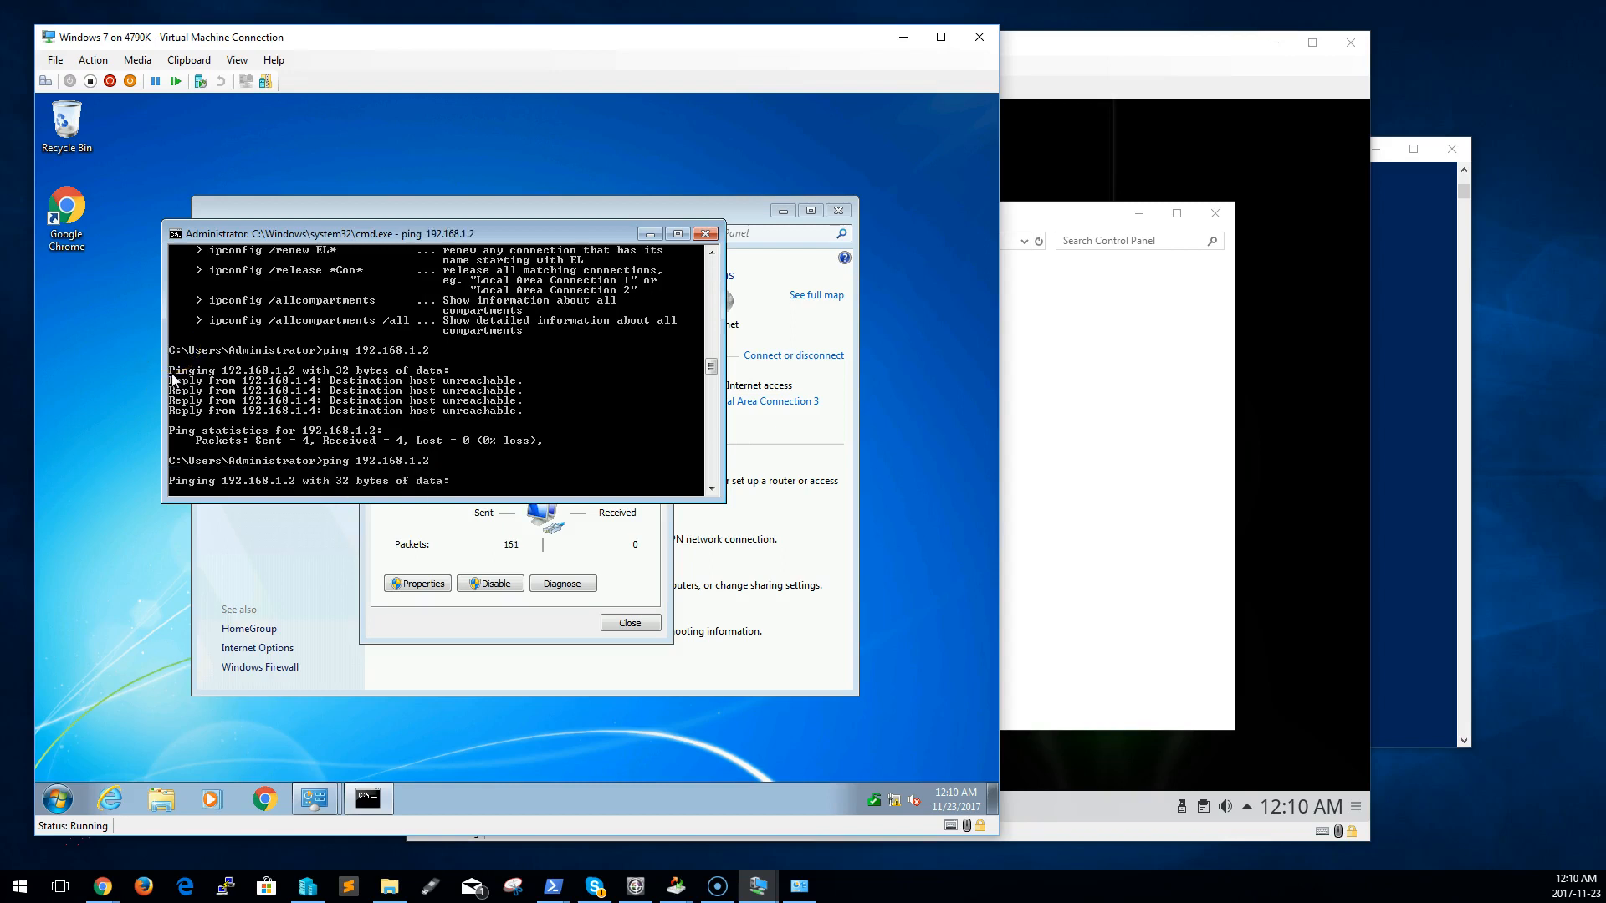
key("ctrl+c")
key("Up")
key("BackSpace")
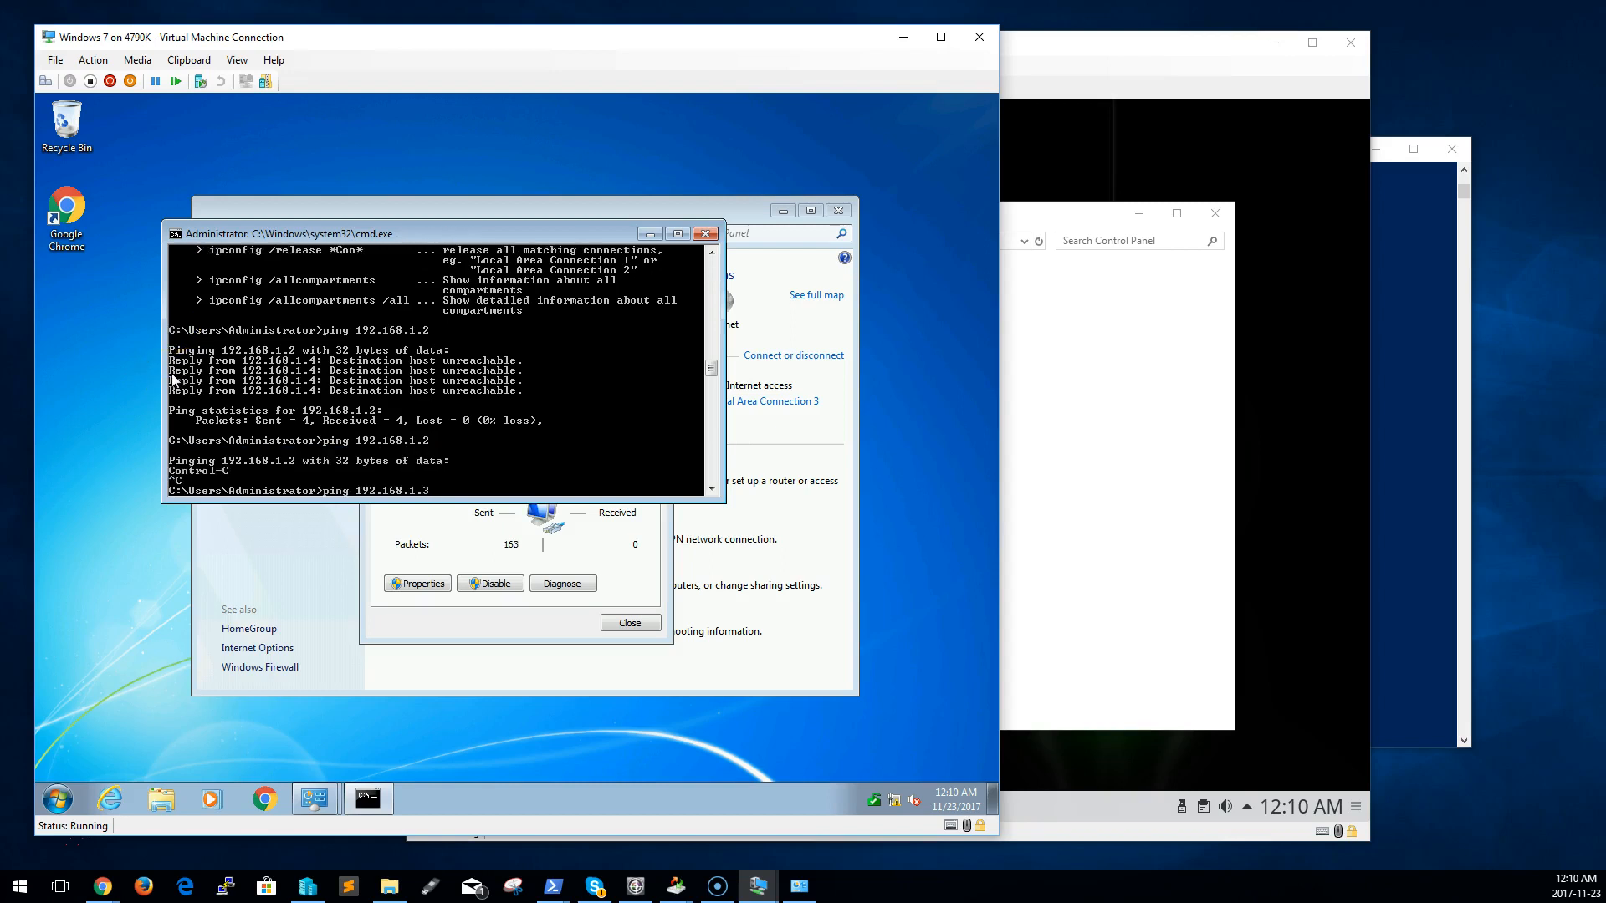
type("3")
key("Return")
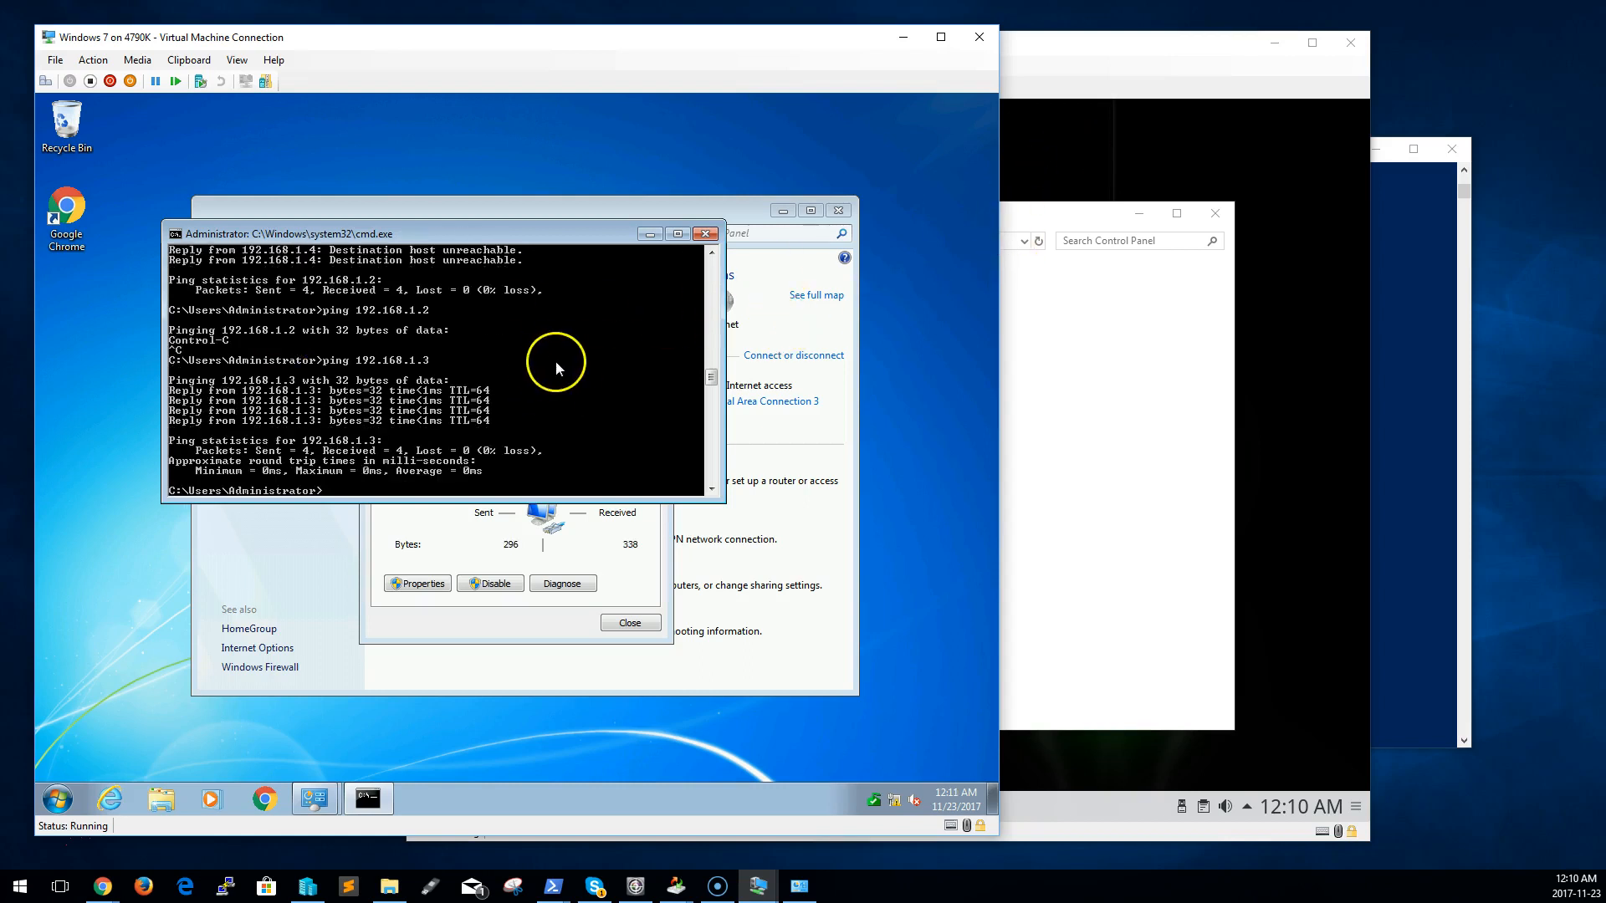
Run ipconfig /all in the Windows 7 guest and examine the settings of Local Area Connection 3
type("ipconfig /all")
key("Return")
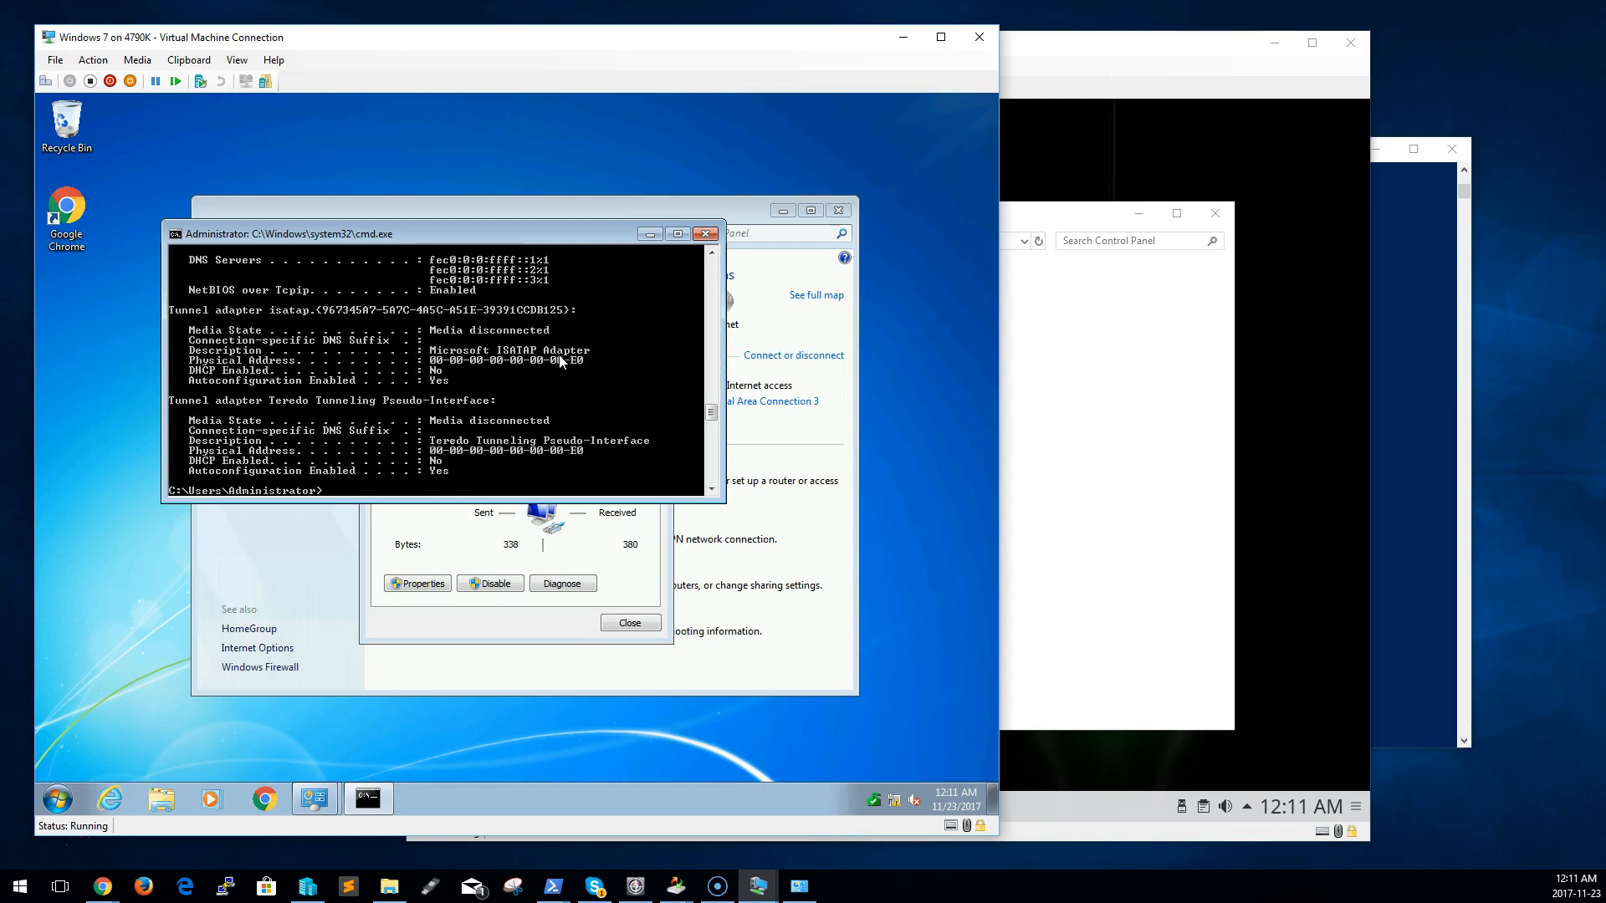
scroll(562, 366, "up", 6)
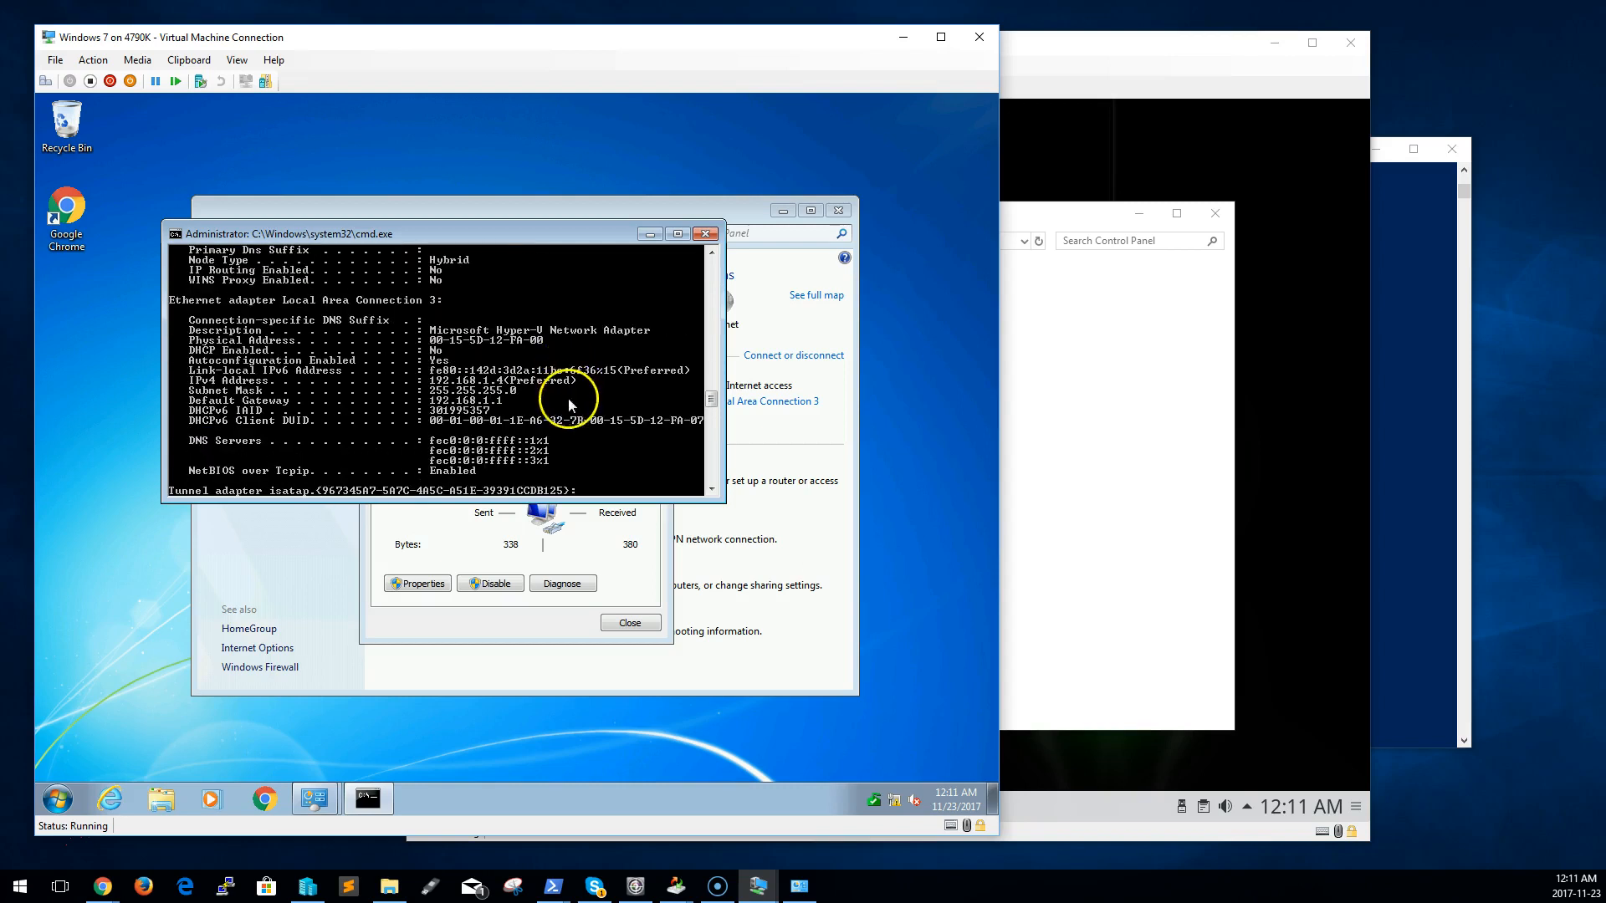
Return to the OpenSuse guest's Konsole and run sudo ifconfig eth0 192.168.1.3 once more
left_click(1330, 387)
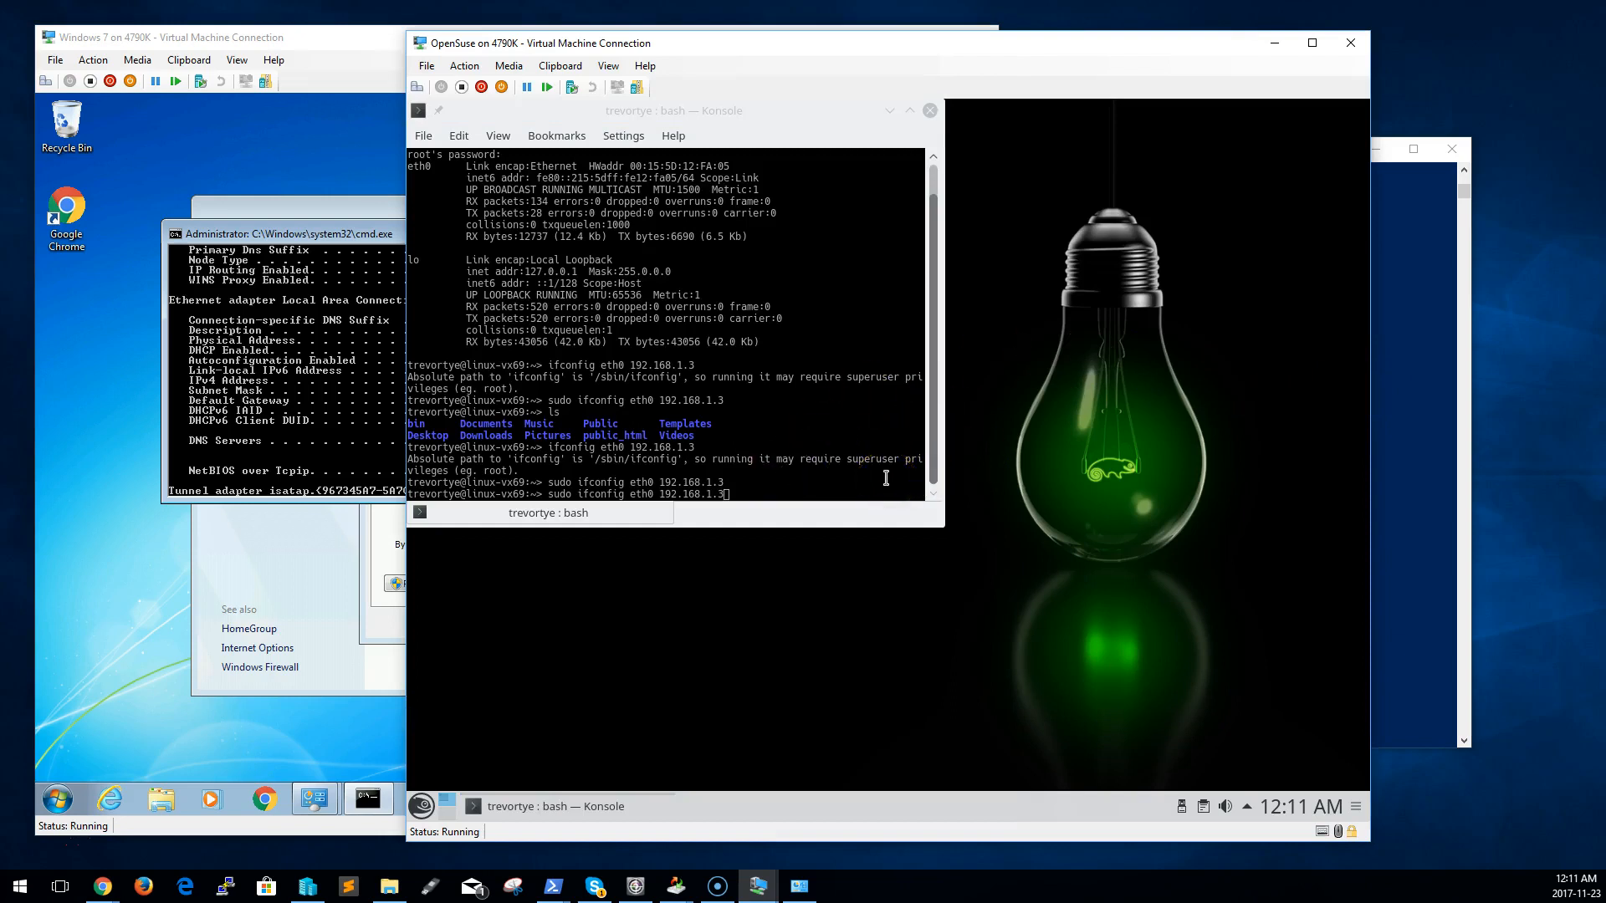
key("ctrl+shift+f")
left_click(795, 502)
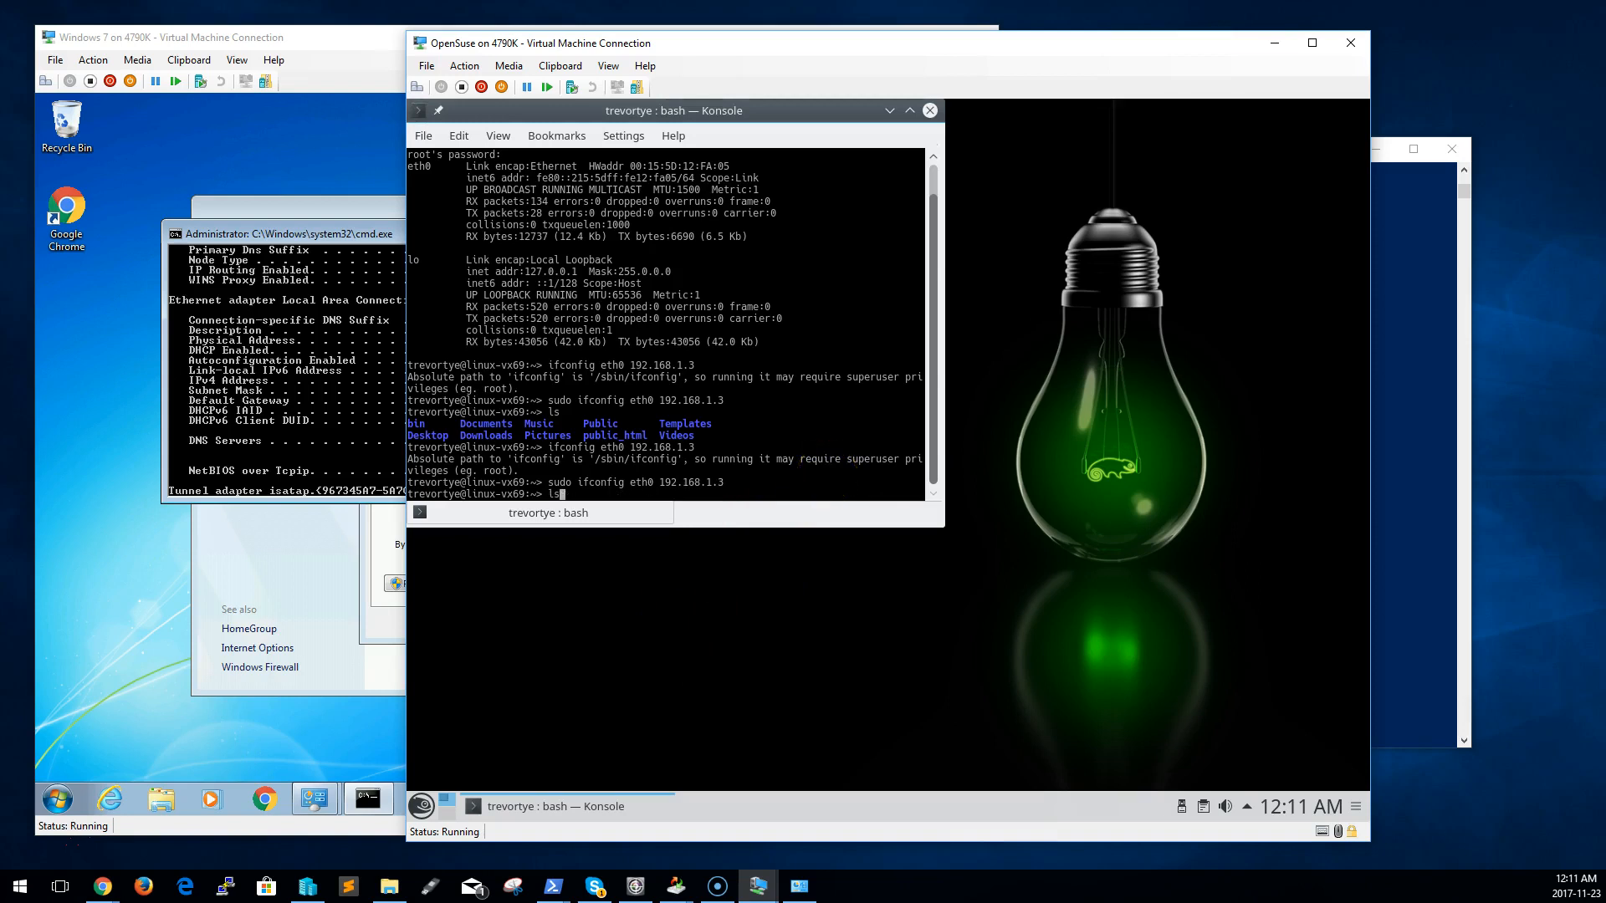
key("Return")
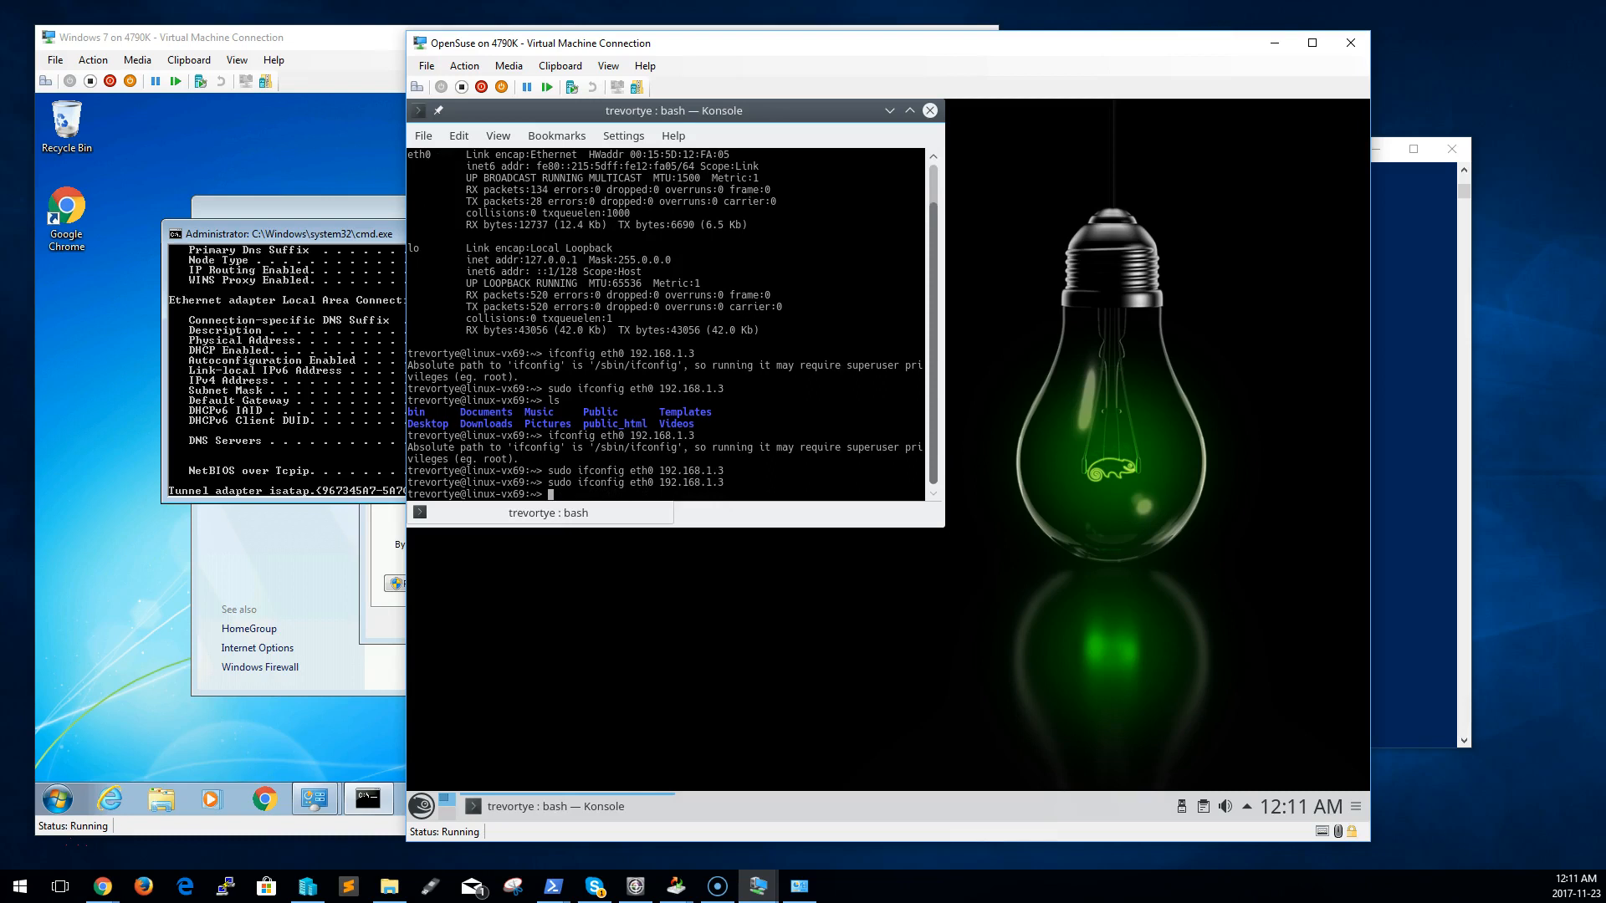
Try to list the OpenSuse guest's network interface settings by running ifconfig without arguments or sudo
type("ifconfig")
key("Return")
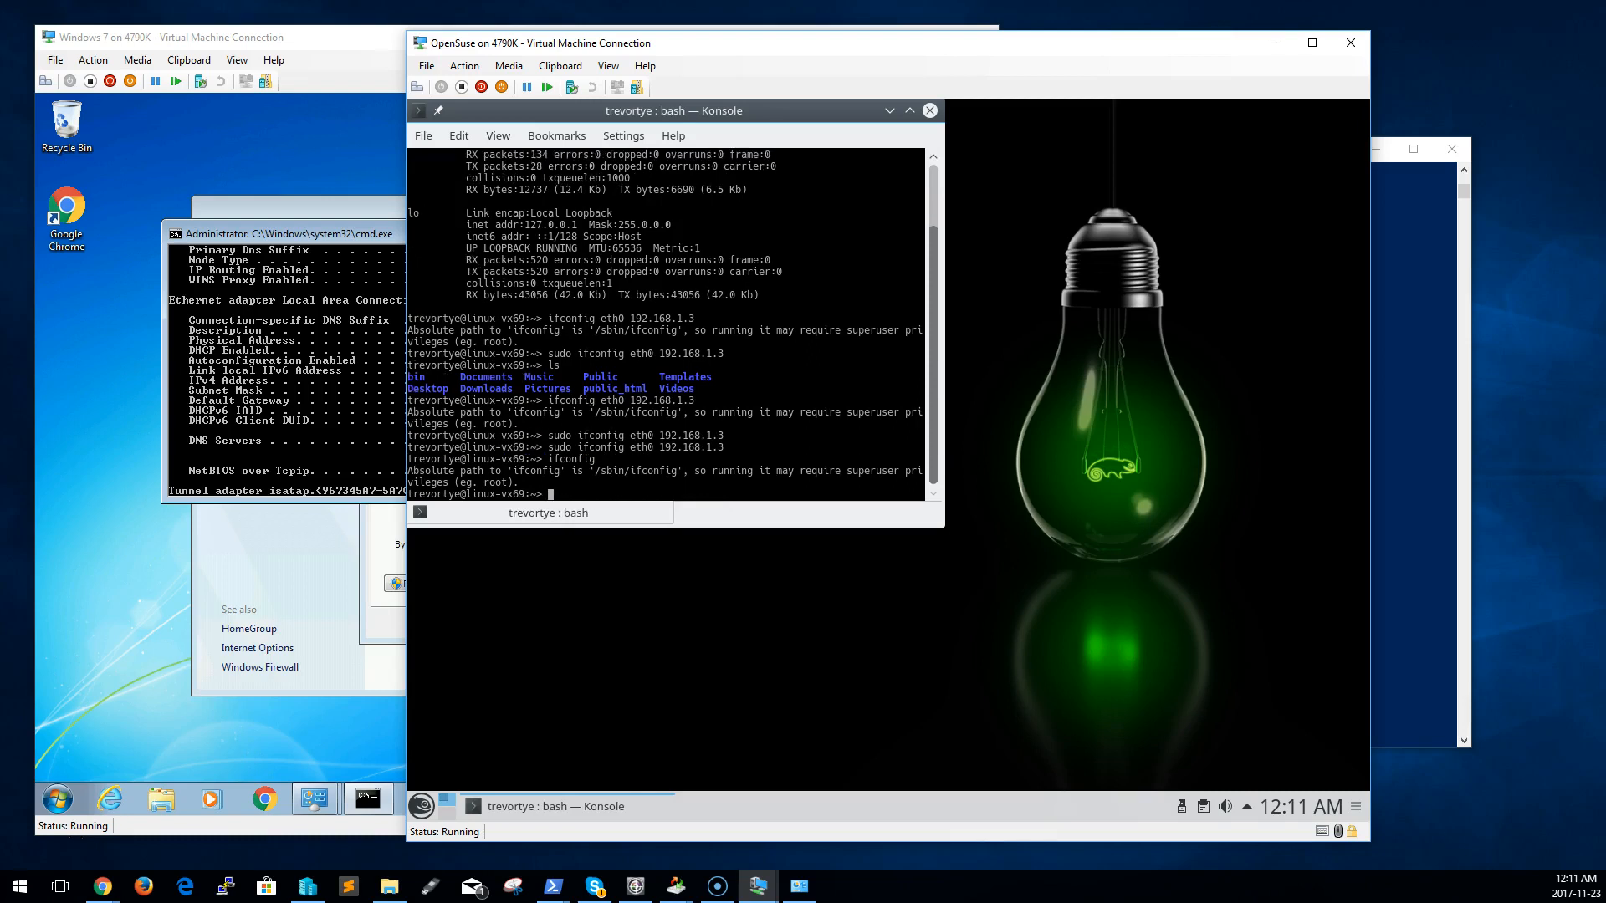
type("ifconfig")
Ping 192.168.1.4 from the OpenSuse guest's Konsole, and interrupt it after several replies
key("ctrl+u")
type("ping")
key("Page_Up")
key("Return")
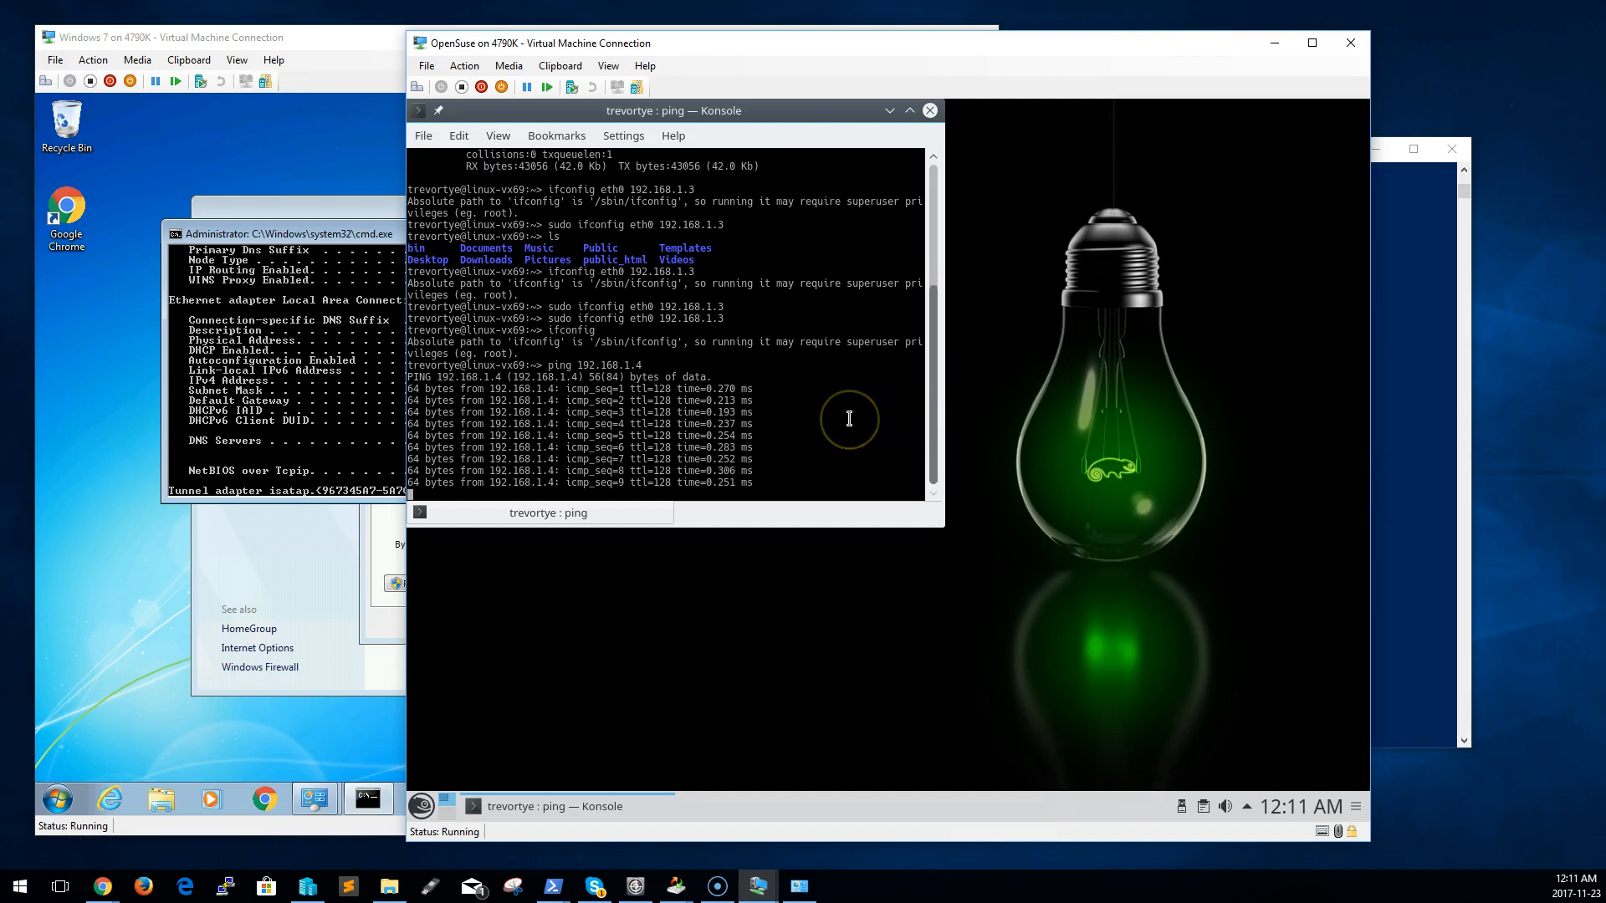
key("ctrl+c")
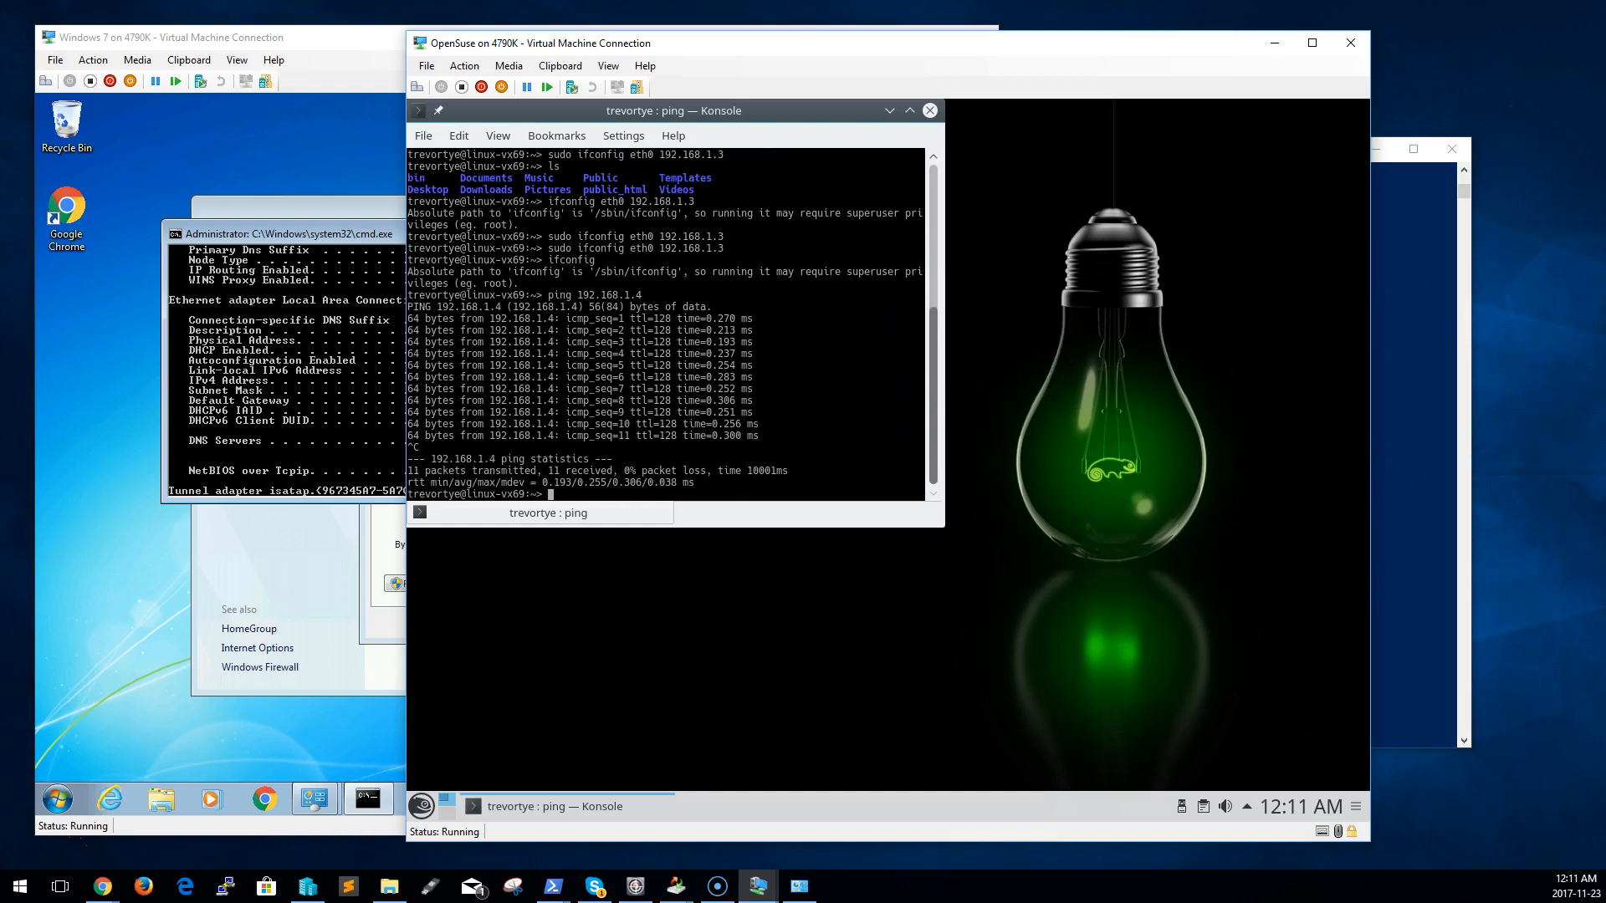
Reuse the previous ping command with the address changed to 192.168.1.2, and interrupt it after a few seconds
key("Up")
key("BackSpace")
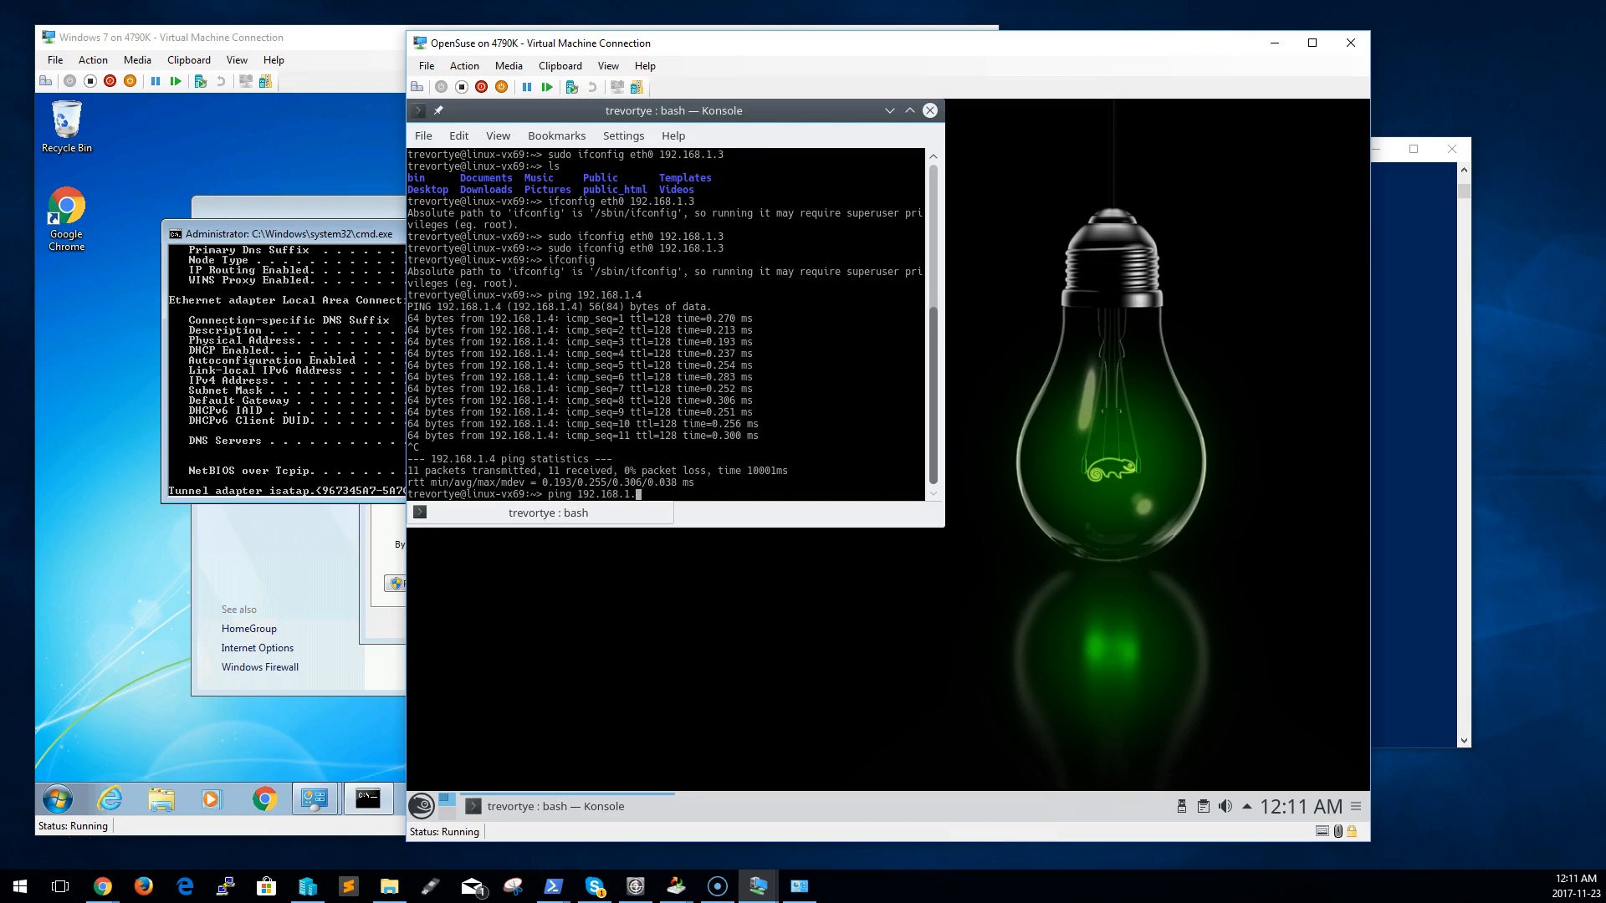
type("2")
key("Return")
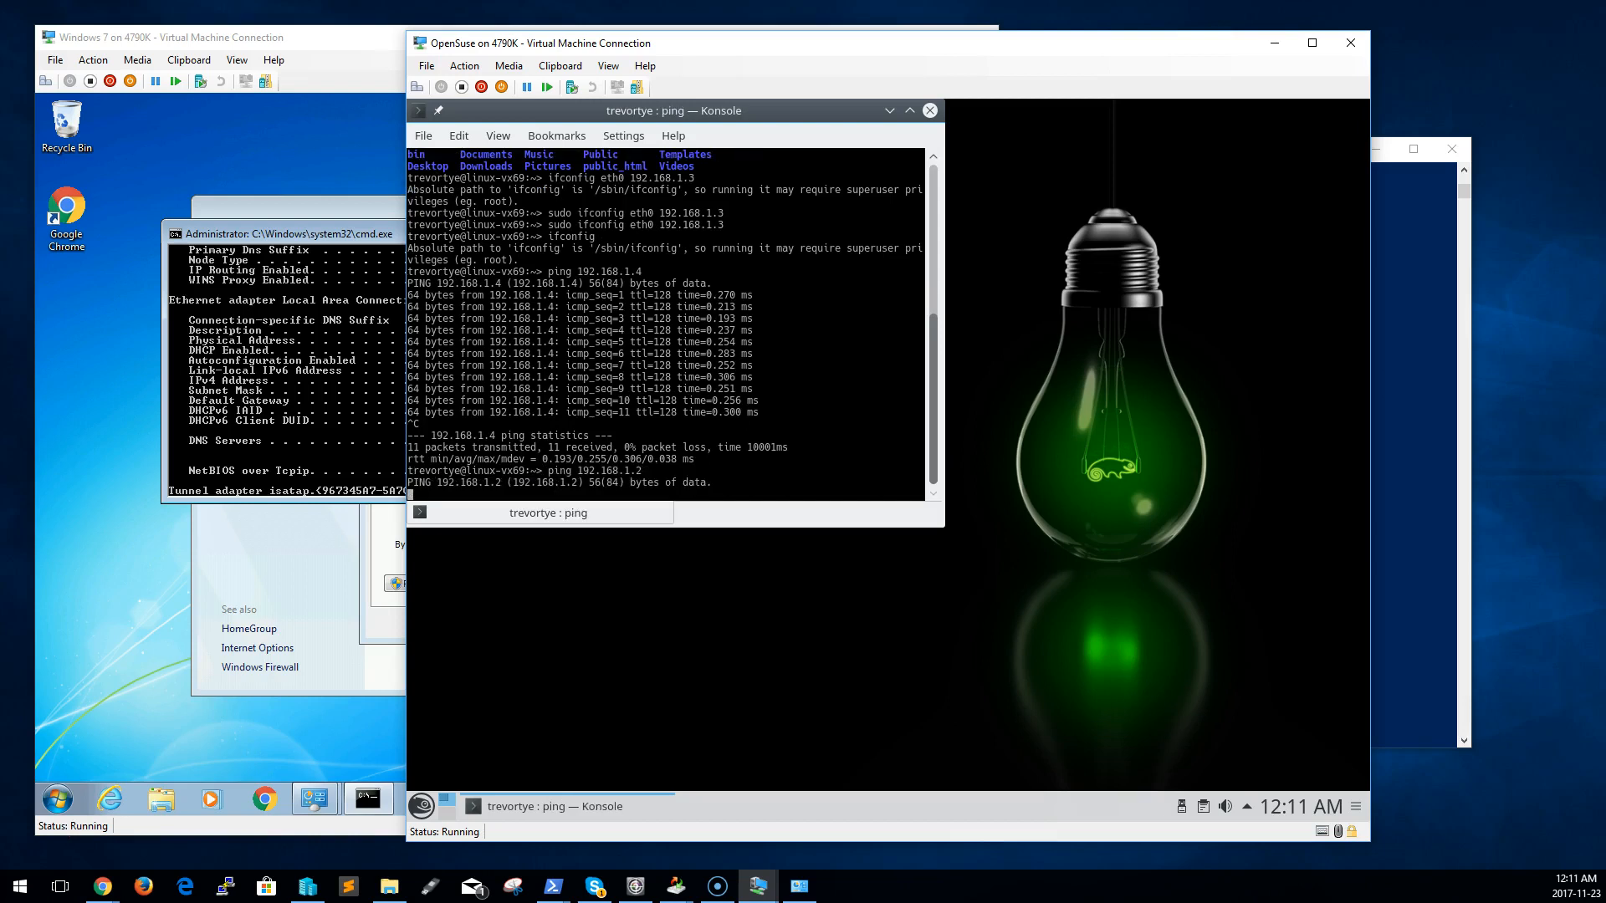
key("ctrl+c")
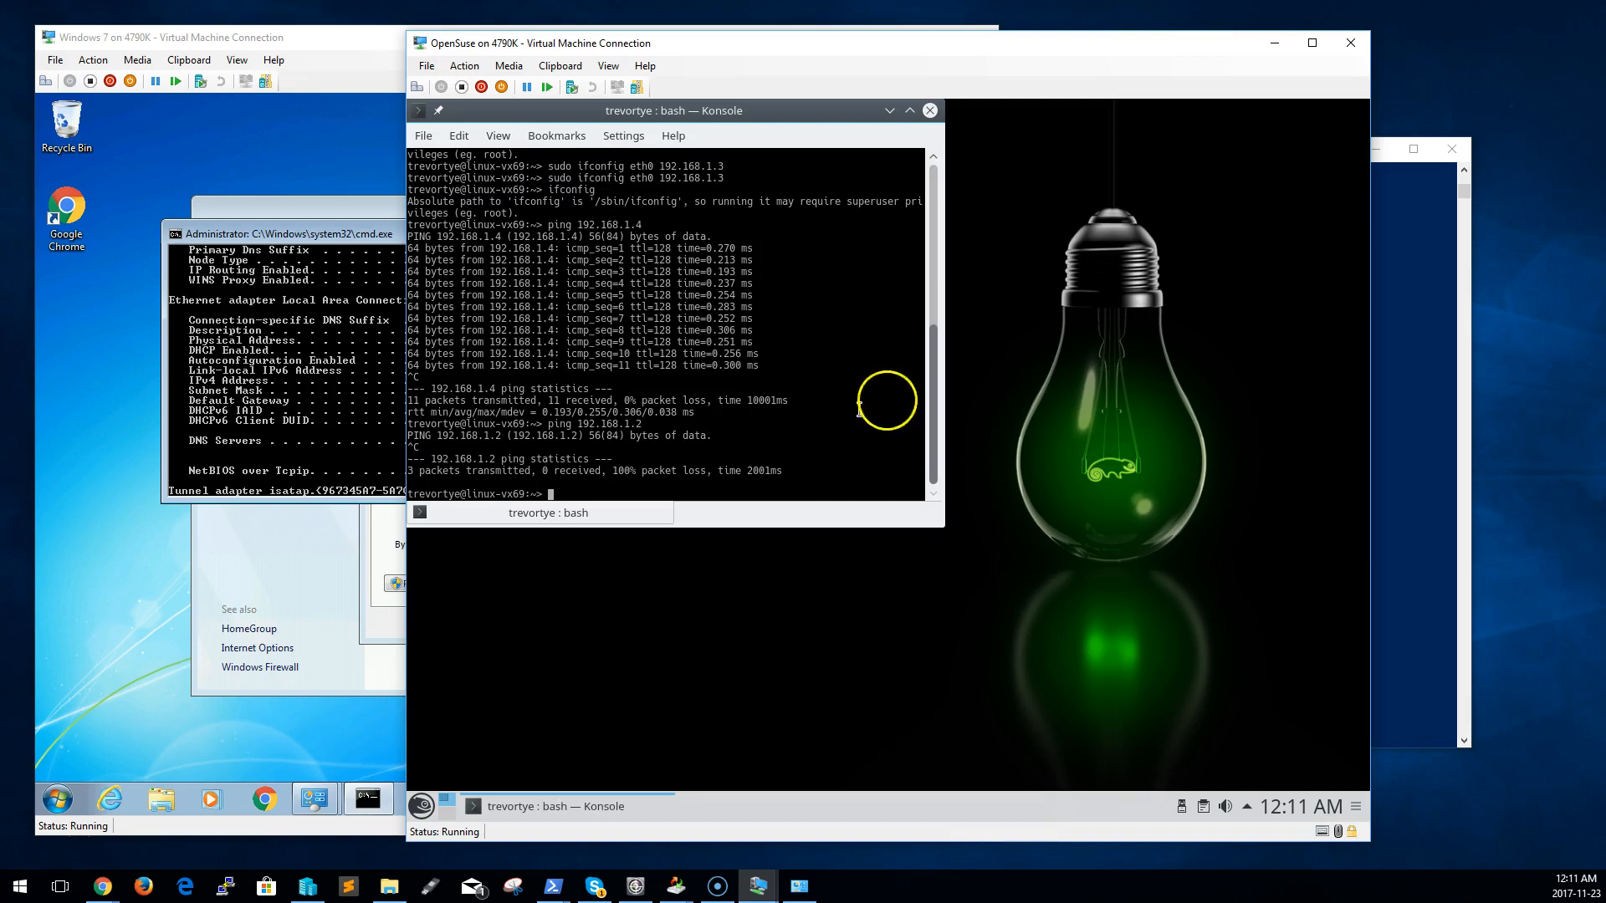